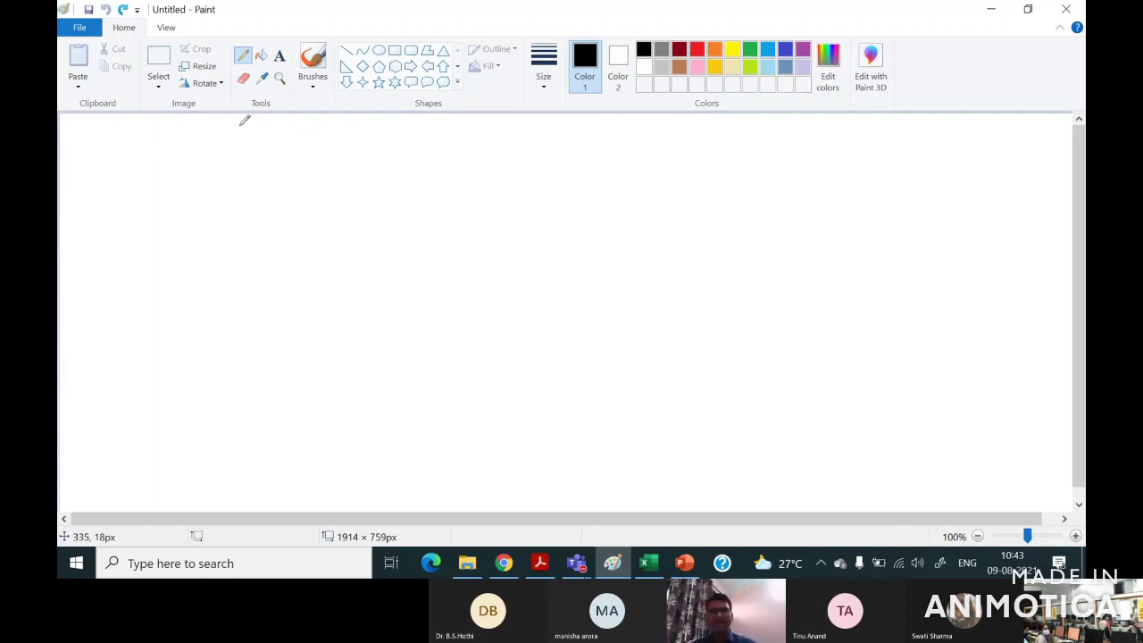
Handwrite a vertical list of observations X1, X2, X3 and X4 in black near the upper part of the canvas.
mouse_move(256, 140)
left_mouse_down()
mouse_move(273, 143)
mouse_move(257, 159)
left_mouse_up()
left_click_drag(277, 149, 265, 184)
mouse_move(262, 179)
left_mouse_down()
mouse_move(294, 186)
mouse_move(267, 216)
mouse_move(284, 217)
mouse_move(272, 246)
mouse_move(284, 256)
left_mouse_up()
left_click(312, 260)
Write the mean formula ΣXi / N = X̄ below the list of X observations.
mouse_move(266, 266)
left_mouse_down()
mouse_move(289, 262)
mouse_move(291, 247)
mouse_move(277, 303)
mouse_move(286, 317)
mouse_move(309, 299)
mouse_move(290, 313)
mouse_move(325, 330)
left_mouse_up()
left_click(308, 288)
mouse_move(299, 339)
left_mouse_down()
mouse_move(287, 360)
mouse_move(306, 345)
left_mouse_up()
left_click_drag(343, 328, 355, 333)
mouse_move(371, 311)
left_mouse_down()
mouse_move(389, 332)
mouse_move(373, 334)
left_mouse_up()
left_click_drag(370, 294, 386, 290)
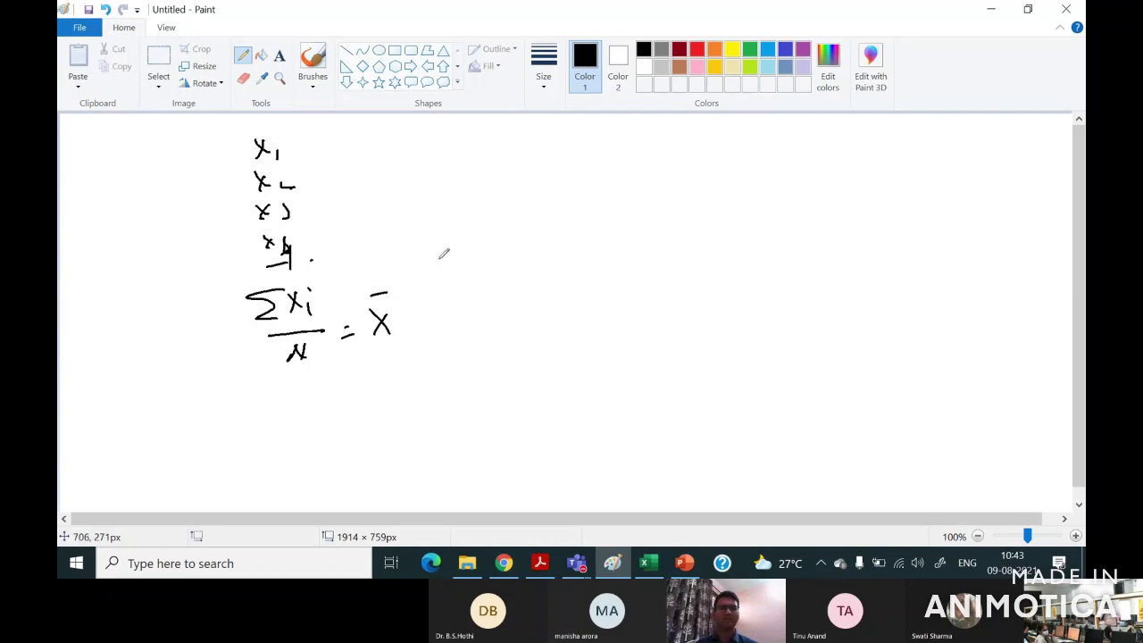
Write the first deviation (Xi − X̄) beside the observation list and underline it.
mouse_move(457, 136)
left_mouse_down()
mouse_move(470, 150)
mouse_move(458, 152)
left_mouse_up()
mouse_move(478, 140)
left_mouse_down()
mouse_move(479, 154)
mouse_move(508, 138)
mouse_move(532, 152)
left_mouse_up()
mouse_move(534, 131)
left_mouse_down()
mouse_move(516, 153)
mouse_move(527, 128)
left_mouse_up()
left_click_drag(538, 131, 541, 157)
left_click_drag(449, 122, 444, 158)
left_click_drag(446, 156, 547, 164)
Write the deviations (X2 − X̄) and (X3 − X̄) below the first one, followed by continuation dots.
left_click_drag(472, 174, 483, 189)
mouse_move(482, 174)
left_mouse_down()
mouse_move(473, 189)
mouse_move(541, 190)
left_mouse_up()
mouse_move(540, 174)
left_mouse_down()
mouse_move(527, 191)
mouse_move(550, 193)
left_mouse_up()
left_click_drag(457, 168, 459, 208)
mouse_move(480, 212)
left_mouse_down()
mouse_move(494, 230)
mouse_move(481, 234)
left_mouse_up()
left_click_drag(496, 220, 506, 237)
left_click_drag(519, 223, 549, 230)
mouse_move(548, 214)
left_mouse_down()
mouse_move(536, 234)
mouse_move(547, 207)
left_mouse_up()
left_click_drag(557, 206, 559, 240)
mouse_move(464, 207)
left_mouse_down()
mouse_move(464, 243)
mouse_move(505, 266)
left_mouse_up()
left_click(505, 276)
Rule a line under the deviations column, write Σd = 0 below it and double-underline the equals sign.
mouse_move(449, 291)
left_mouse_down()
mouse_move(552, 303)
mouse_move(486, 337)
mouse_move(550, 324)
left_mouse_up()
left_click_drag(538, 332, 555, 331)
left_click_drag(579, 324, 568, 325)
left_click_drag(531, 351, 556, 349)
left_click_drag(541, 358, 564, 356)
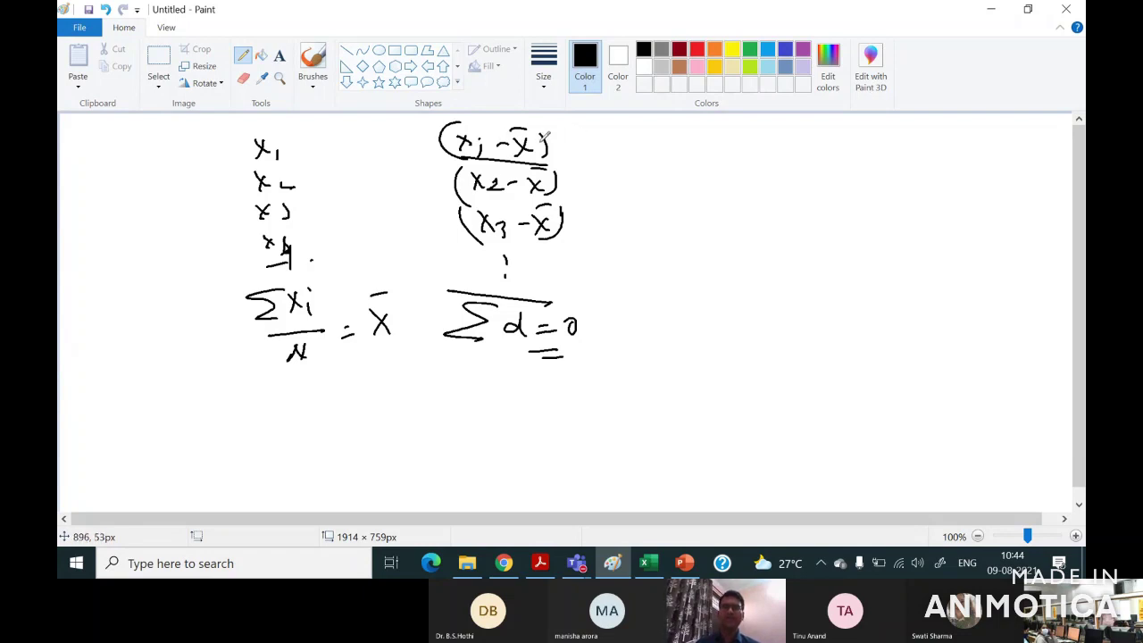
Annotate the first deviation with an equals sign, an empty box and the words "from mean", underlining "mean".
mouse_move(593, 133)
left_mouse_down()
mouse_move(577, 142)
mouse_move(689, 131)
left_mouse_up()
mouse_move(599, 145)
left_mouse_down()
mouse_move(688, 145)
mouse_move(685, 133)
mouse_move(761, 152)
mouse_move(807, 136)
mouse_move(872, 142)
mouse_move(832, 158)
left_mouse_up()
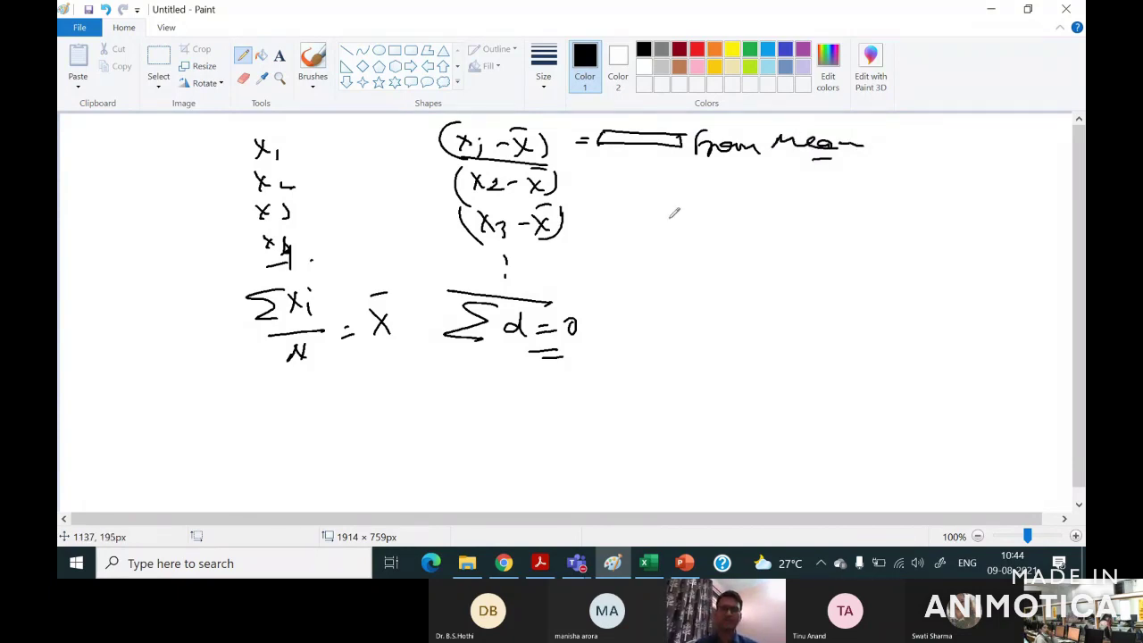
Write the standard deviation formula σx = √(Σ(xi − x̄)² / N), with the sum starting at i=1, and underline σx.
mouse_move(658, 200)
left_mouse_down()
mouse_move(653, 230)
mouse_move(682, 214)
mouse_move(668, 233)
left_mouse_up()
left_click_drag(696, 222, 717, 223)
mouse_move(697, 230)
left_mouse_down()
mouse_move(875, 183)
mouse_move(902, 187)
left_mouse_up()
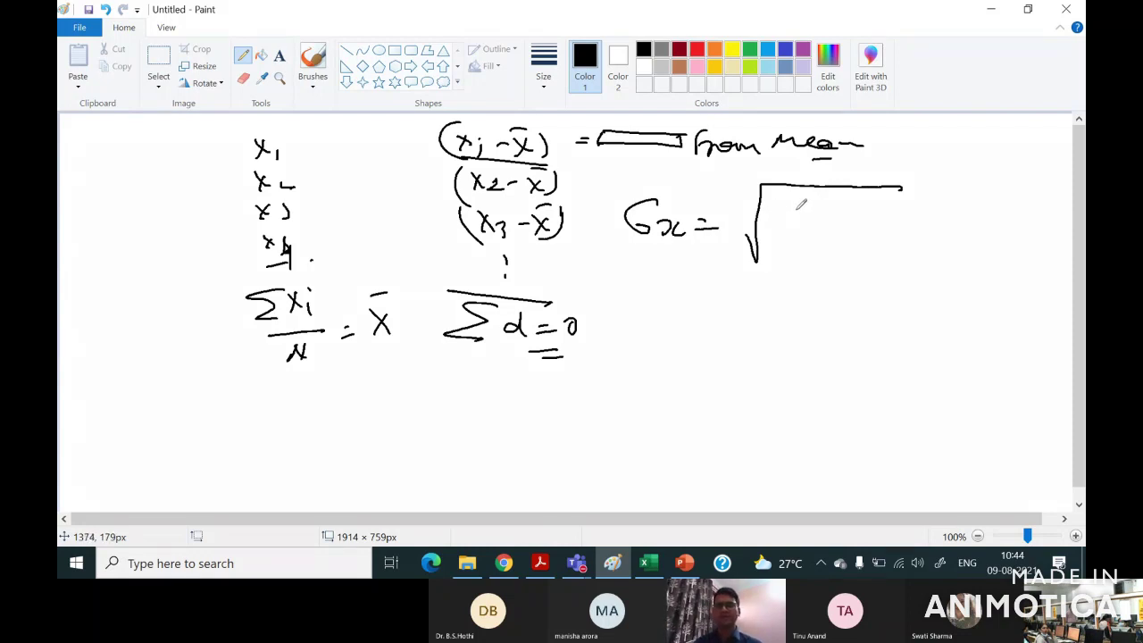
mouse_move(811, 191)
left_mouse_down()
mouse_move(790, 214)
mouse_move(813, 227)
mouse_move(787, 250)
mouse_move(812, 254)
left_mouse_up()
mouse_move(791, 191)
left_mouse_down()
mouse_move(837, 203)
mouse_move(843, 226)
mouse_move(860, 210)
mouse_move(868, 230)
mouse_move(873, 212)
mouse_move(919, 231)
left_mouse_up()
left_click_drag(918, 187, 931, 196)
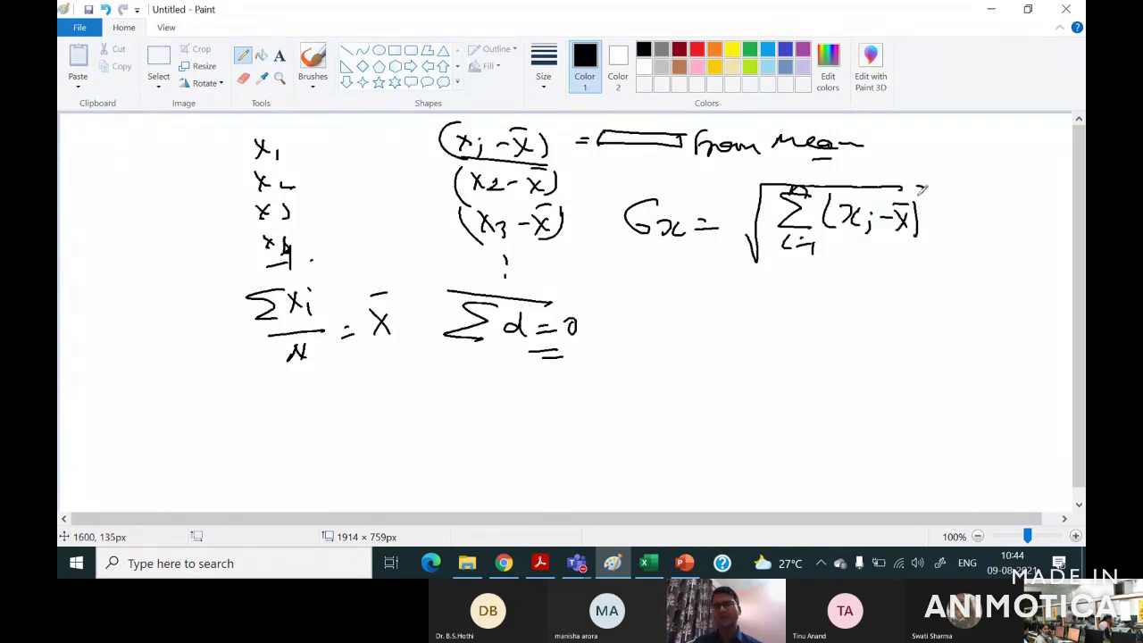
left_click_drag(794, 257, 941, 254)
left_click_drag(858, 282, 882, 267)
mouse_move(732, 263)
left_mouse_down()
mouse_move(750, 293)
mouse_move(766, 227)
left_mouse_up()
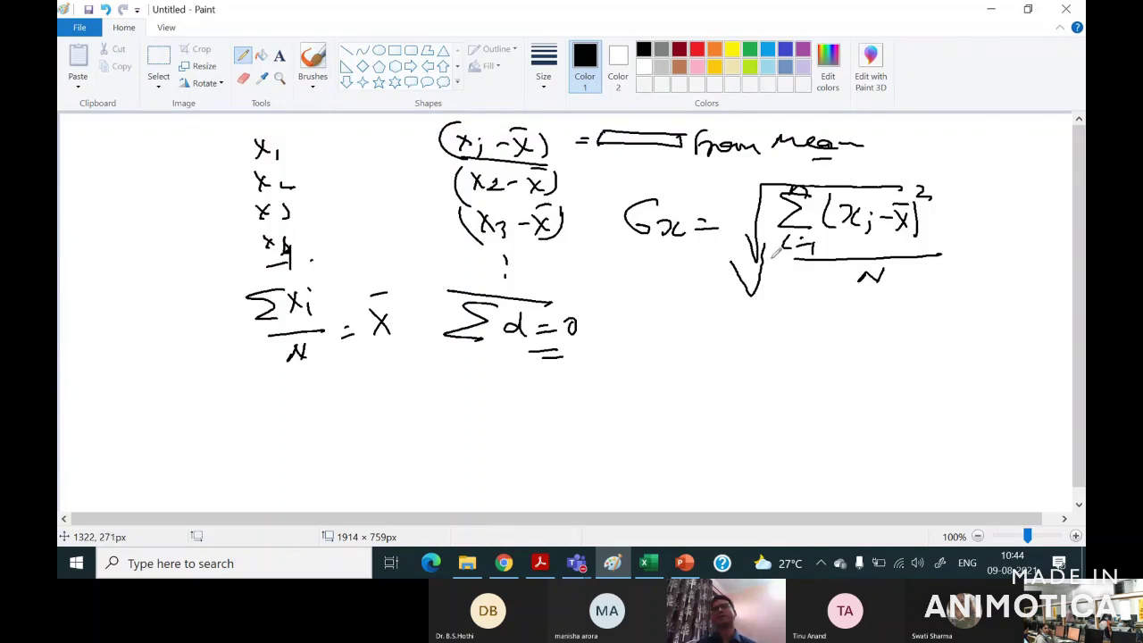
left_click_drag(629, 248, 686, 234)
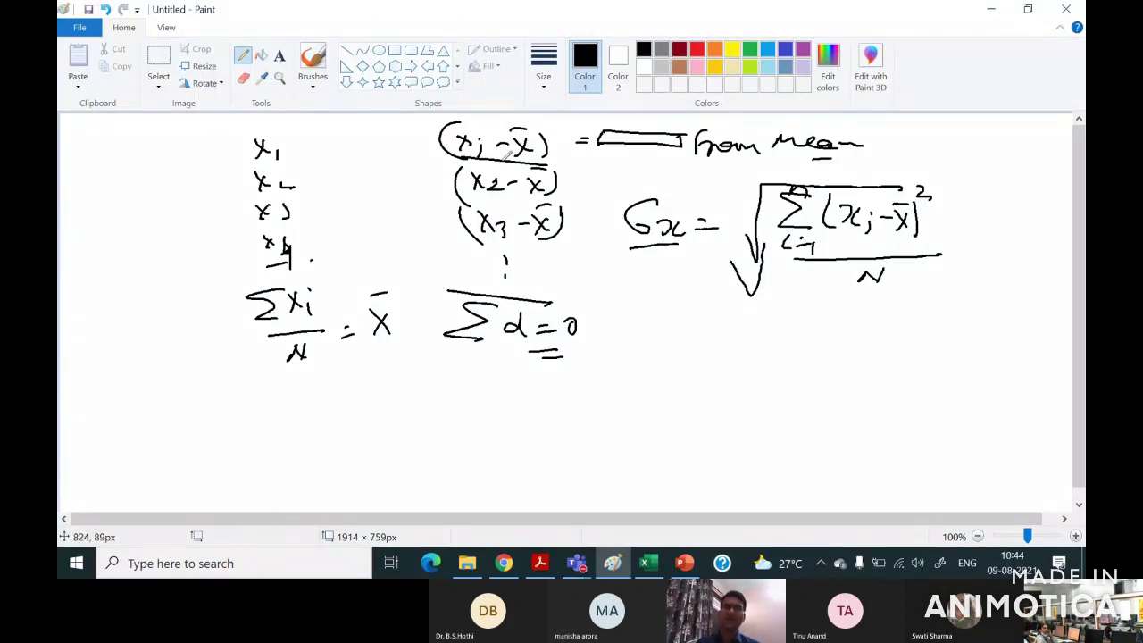
Add black absolute-value bars around the first deviation (Xi − X̄).
left_click_drag(438, 115, 430, 164)
left_click_drag(550, 120, 534, 173)
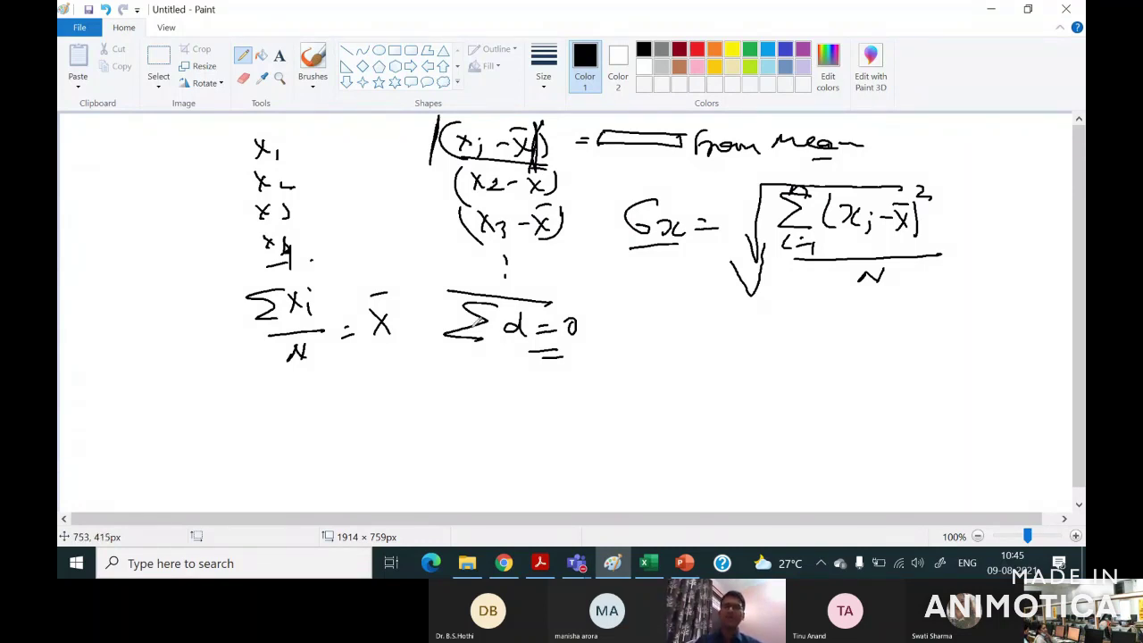
Write the deviations (y1 − ȳ), (y2 − ȳ) through (yn − ȳ) in indigo below the standard deviation formula, enclosing each in parentheses.
left_click(785, 54)
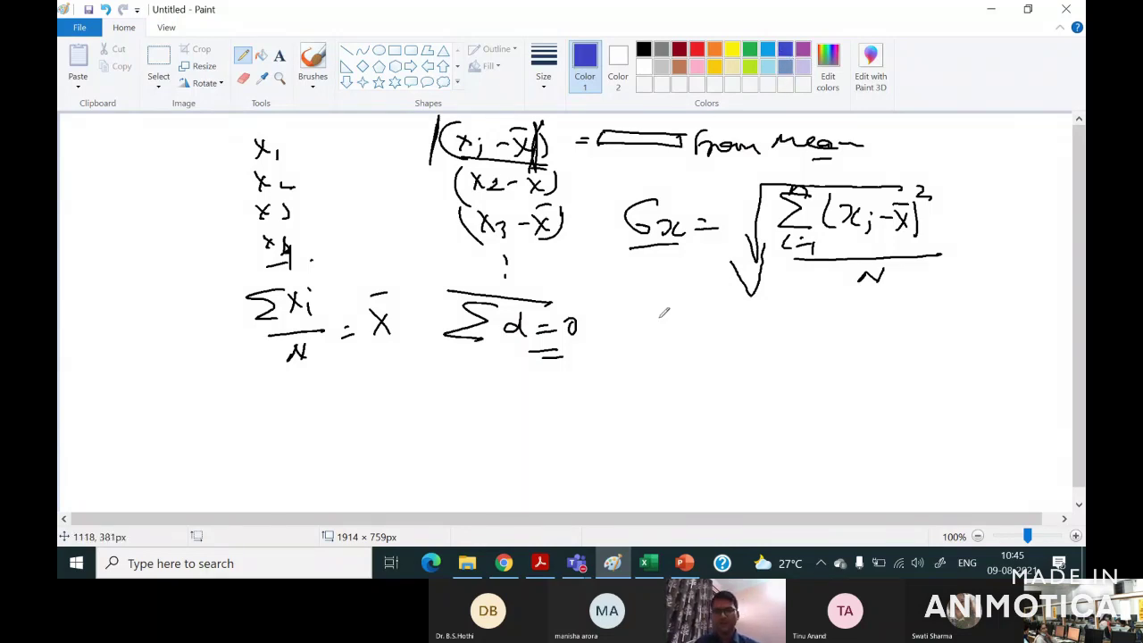
mouse_move(648, 312)
left_mouse_down()
mouse_move(674, 327)
mouse_move(707, 314)
mouse_move(719, 337)
mouse_move(661, 353)
mouse_move(680, 385)
mouse_move(748, 351)
left_mouse_up()
mouse_move(692, 405)
left_mouse_down()
mouse_move(687, 433)
mouse_move(741, 447)
mouse_move(790, 435)
left_mouse_up()
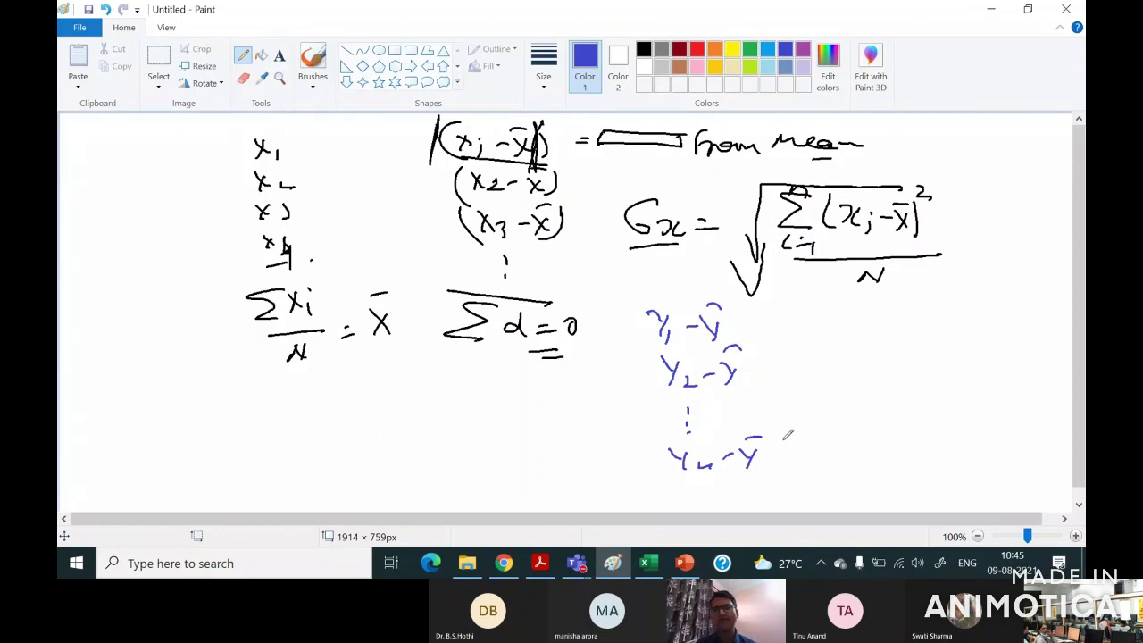
left_click_drag(739, 296, 752, 338)
mouse_move(641, 301)
left_mouse_down()
mouse_move(639, 341)
mouse_move(674, 391)
left_mouse_up()
left_click_drag(748, 350, 746, 403)
left_click_drag(656, 420, 667, 466)
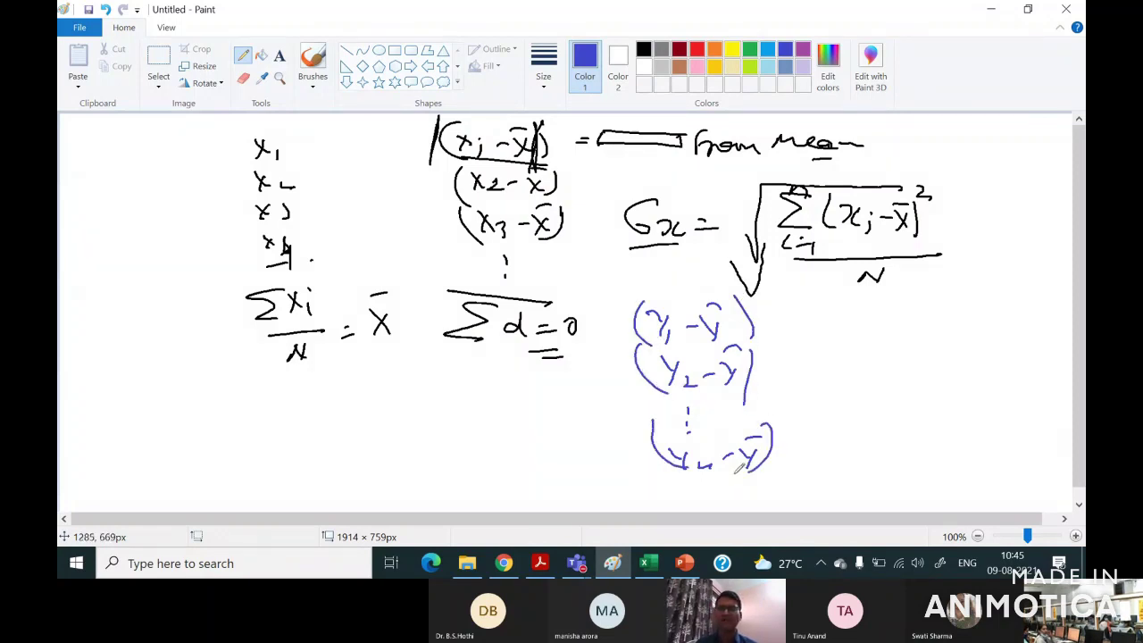
left_click_drag(763, 425, 766, 468)
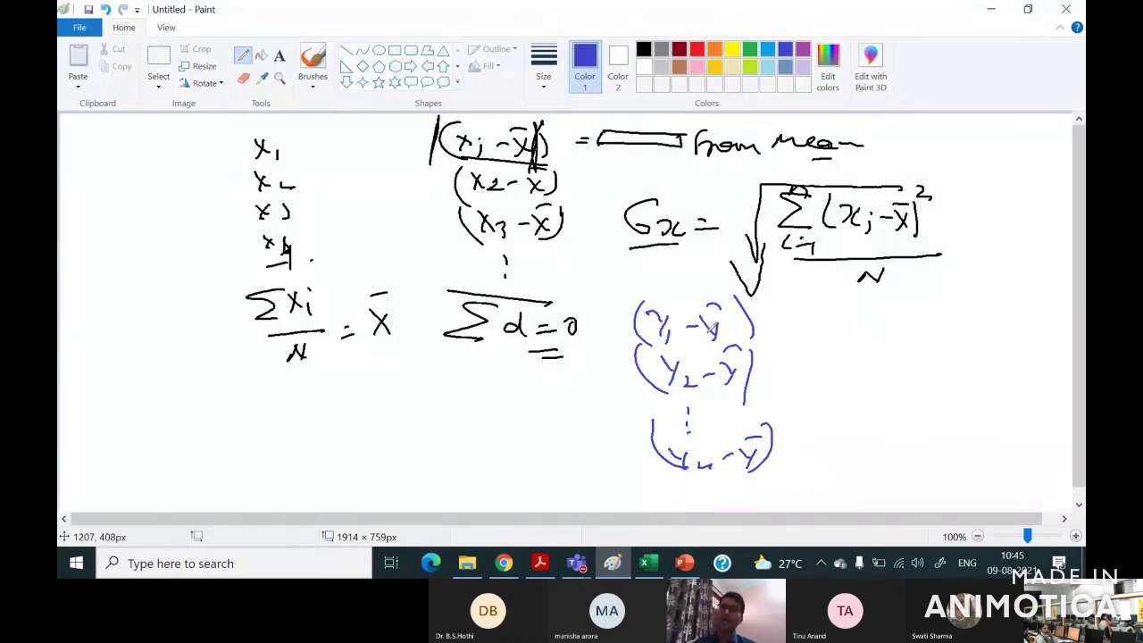
Mark the first Y deviation and draw long indigo vertical bars on both sides of the X deviations column.
mouse_move(672, 297)
left_mouse_down()
mouse_move(695, 284)
mouse_move(761, 320)
left_mouse_up()
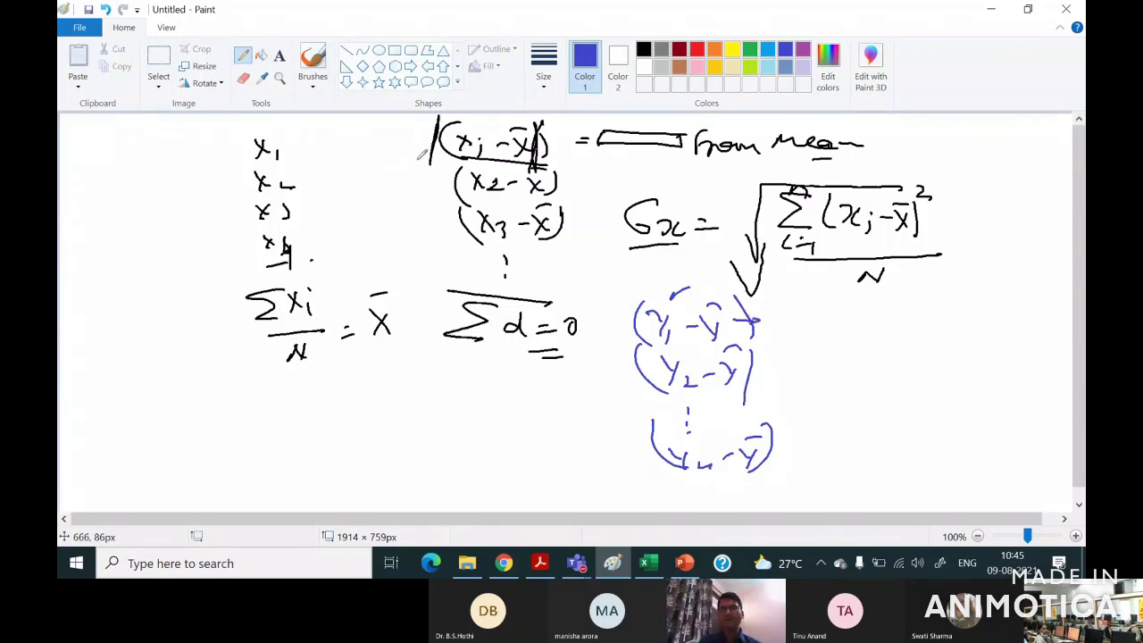
left_click_drag(432, 122, 419, 268)
left_click_drag(566, 130, 556, 275)
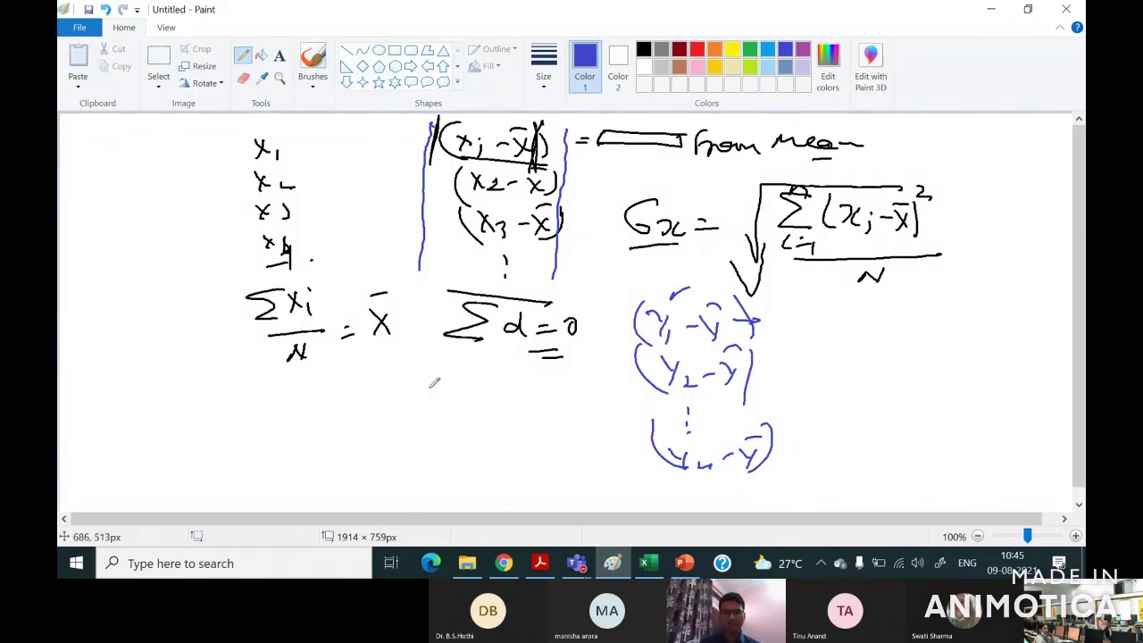
Draw a pair of indigo axes below the mean formula and plot a series of indigo points above and below the horizontal axis.
left_click_drag(326, 373, 322, 482)
left_click_drag(291, 423, 466, 424)
left_click(406, 150)
left_click(362, 451)
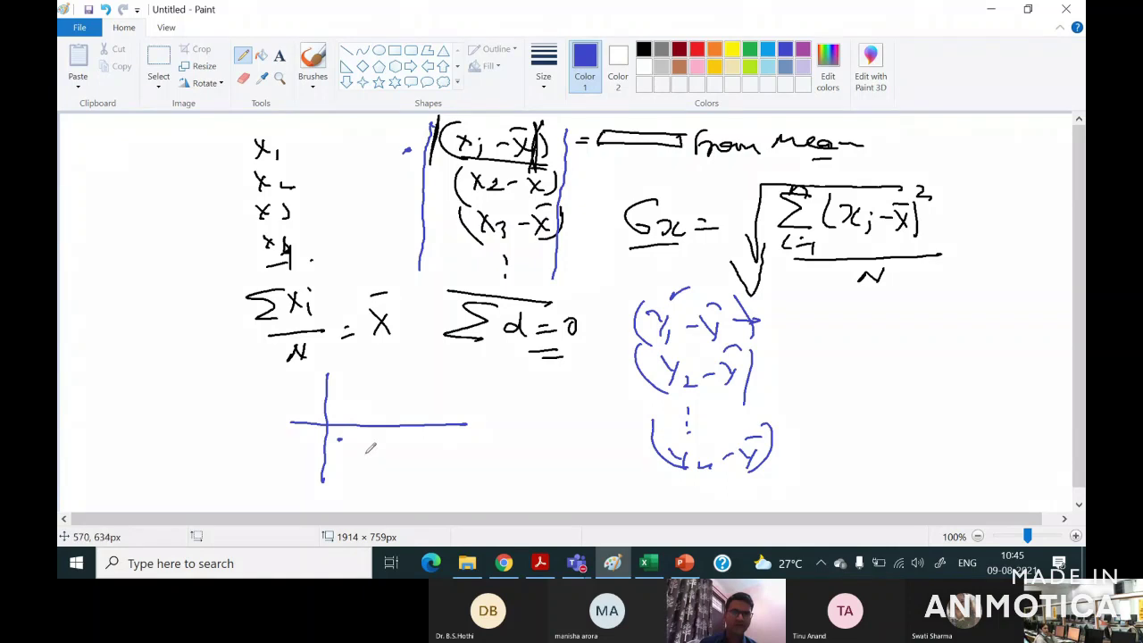
left_click(381, 410)
left_click(408, 390)
left_click(437, 363)
left_click(444, 443)
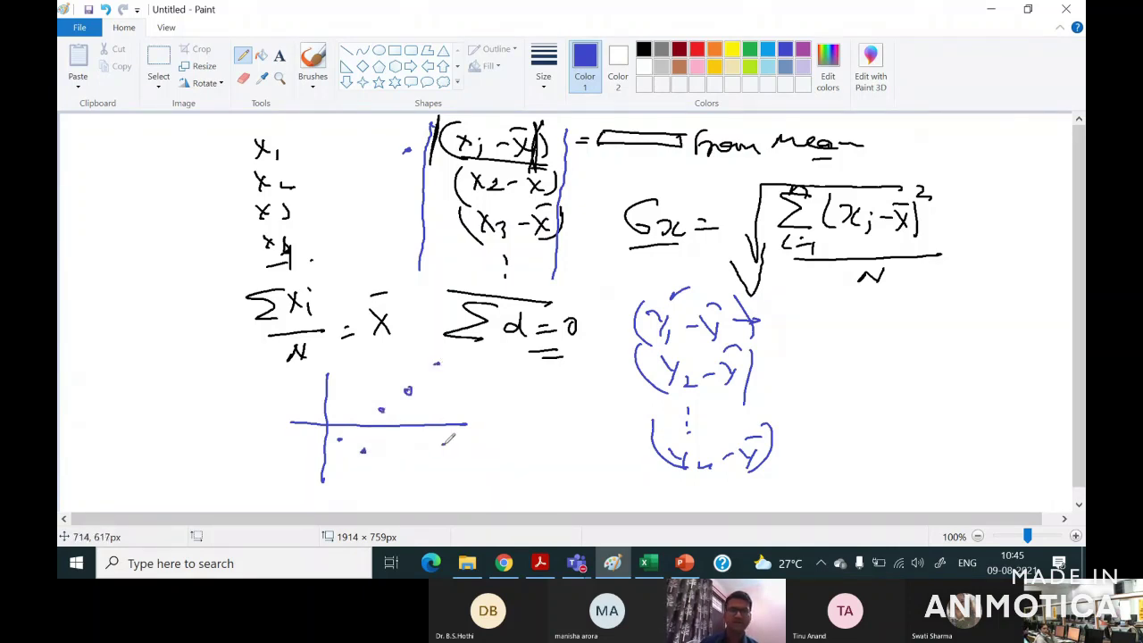
left_click(470, 461)
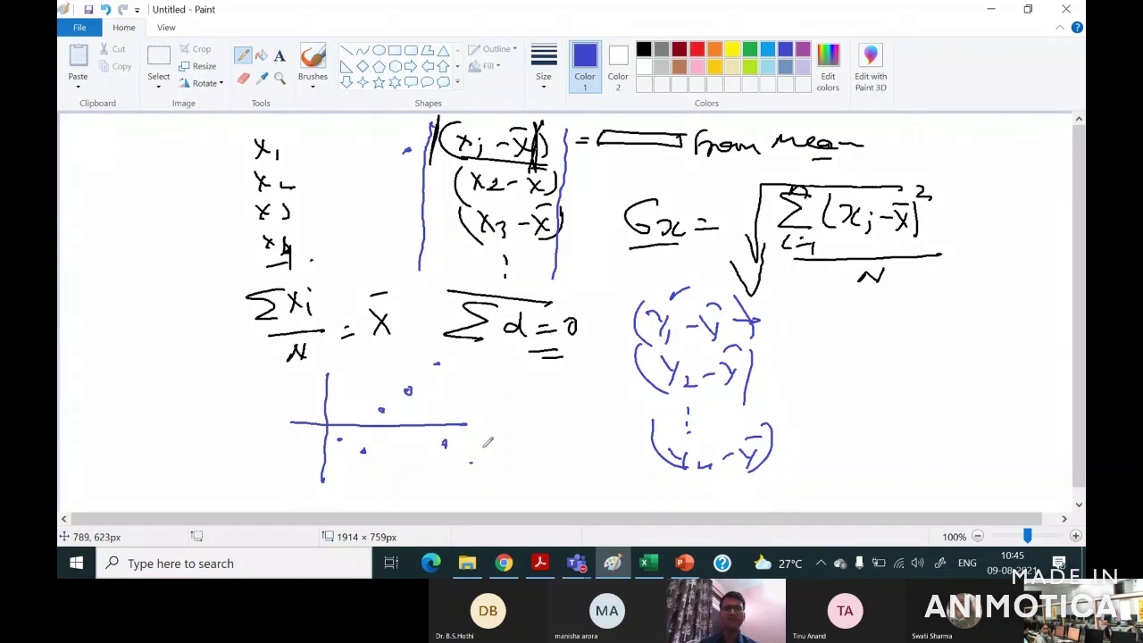
Plot a second series of red points next to the indigo points on the axes.
left_click(696, 49)
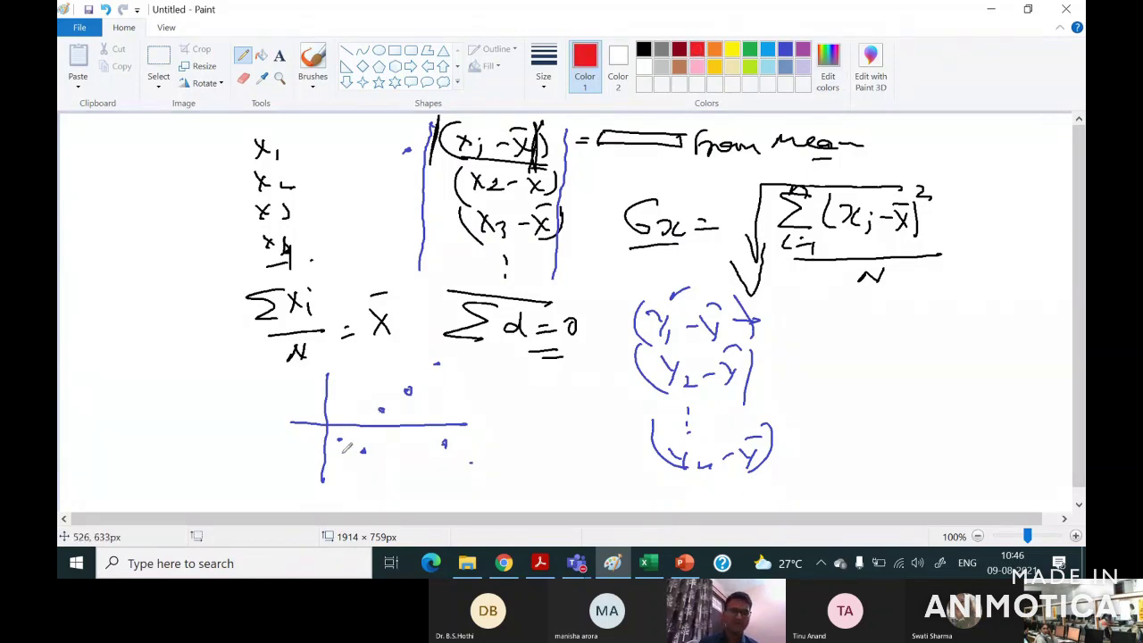
left_click_drag(363, 434, 364, 441)
left_click(393, 455)
left_click_drag(412, 416, 417, 411)
left_click(441, 391)
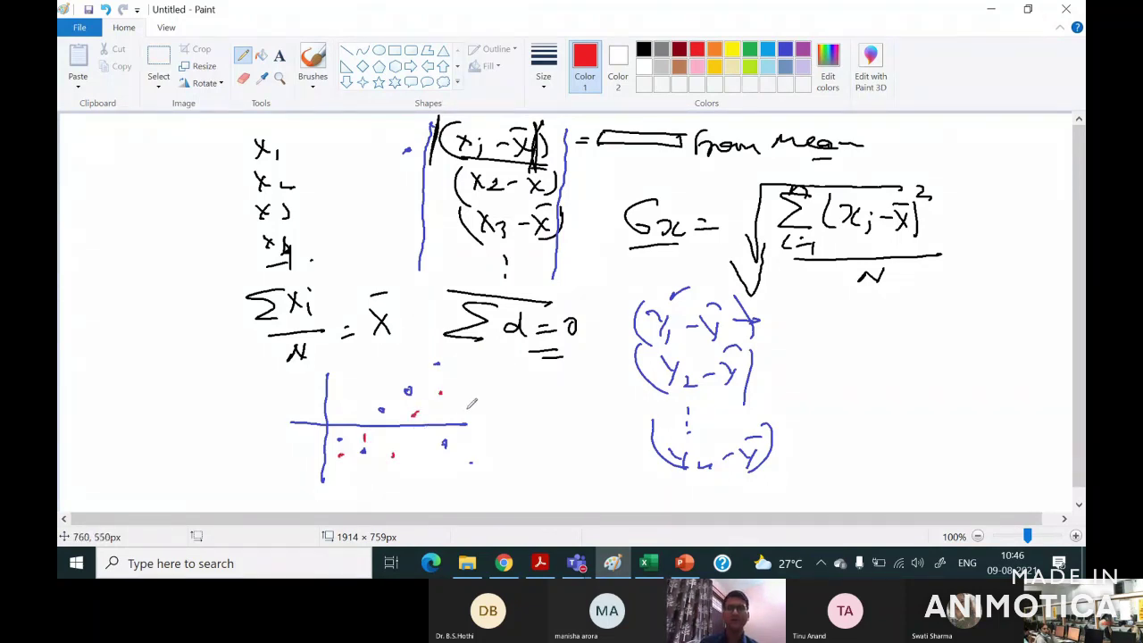
left_click(450, 462)
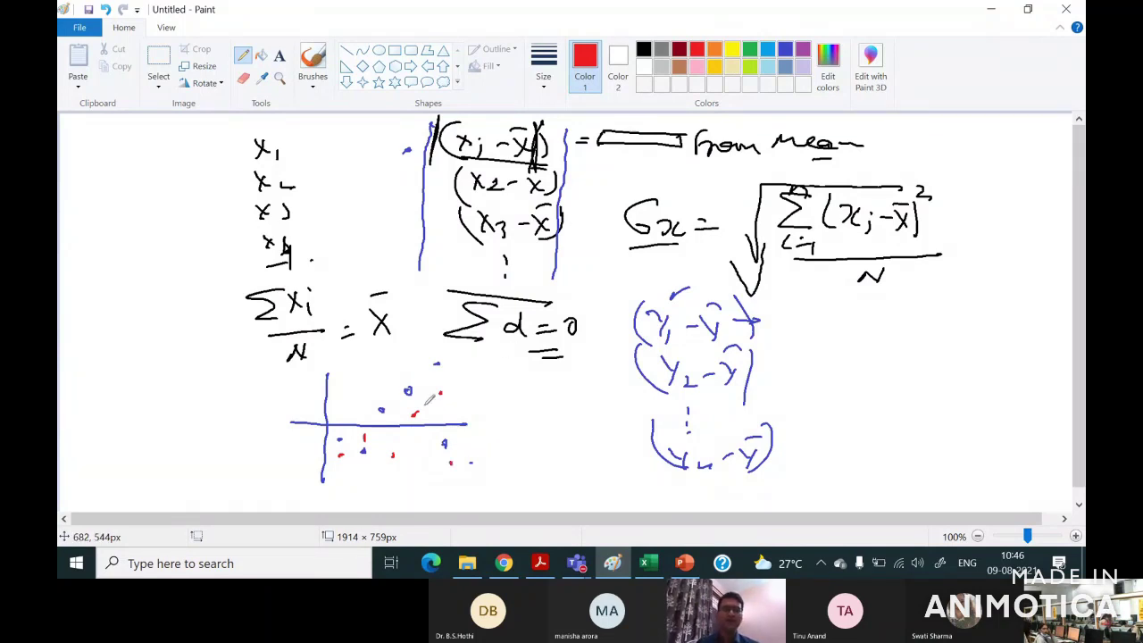
Box the first points below the axis in red, write "Cov" beside the graph and loop the area above the axis.
mouse_move(328, 429)
left_mouse_down()
mouse_move(382, 429)
mouse_move(391, 456)
mouse_move(336, 466)
mouse_move(341, 431)
left_mouse_up()
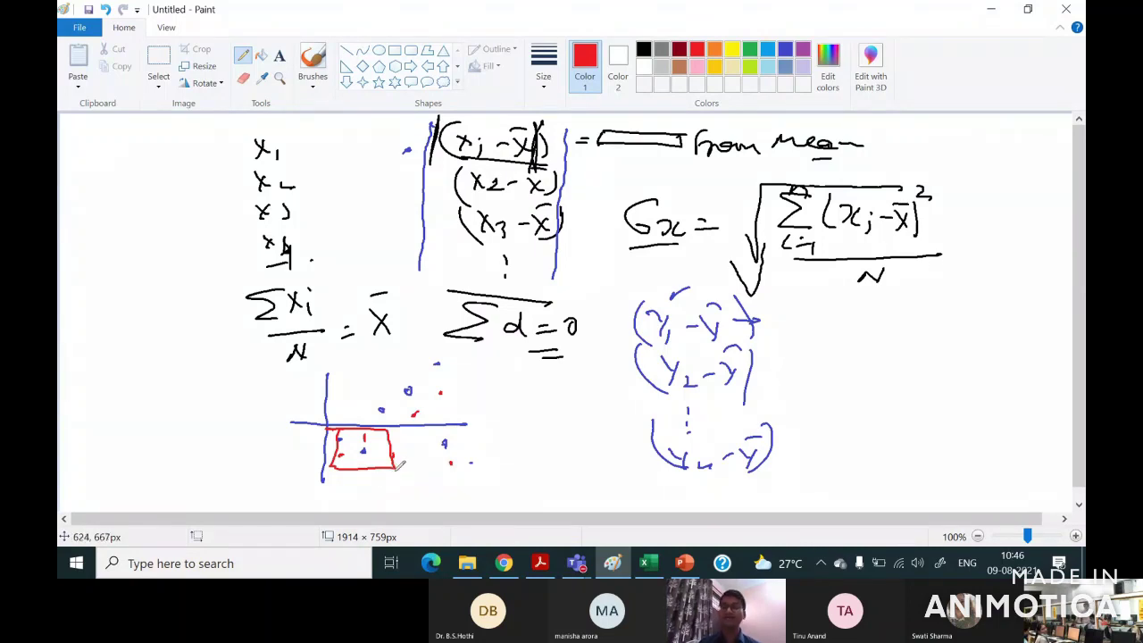
mouse_move(131, 406)
left_mouse_down()
mouse_move(132, 427)
mouse_move(170, 413)
mouse_move(166, 427)
left_mouse_up()
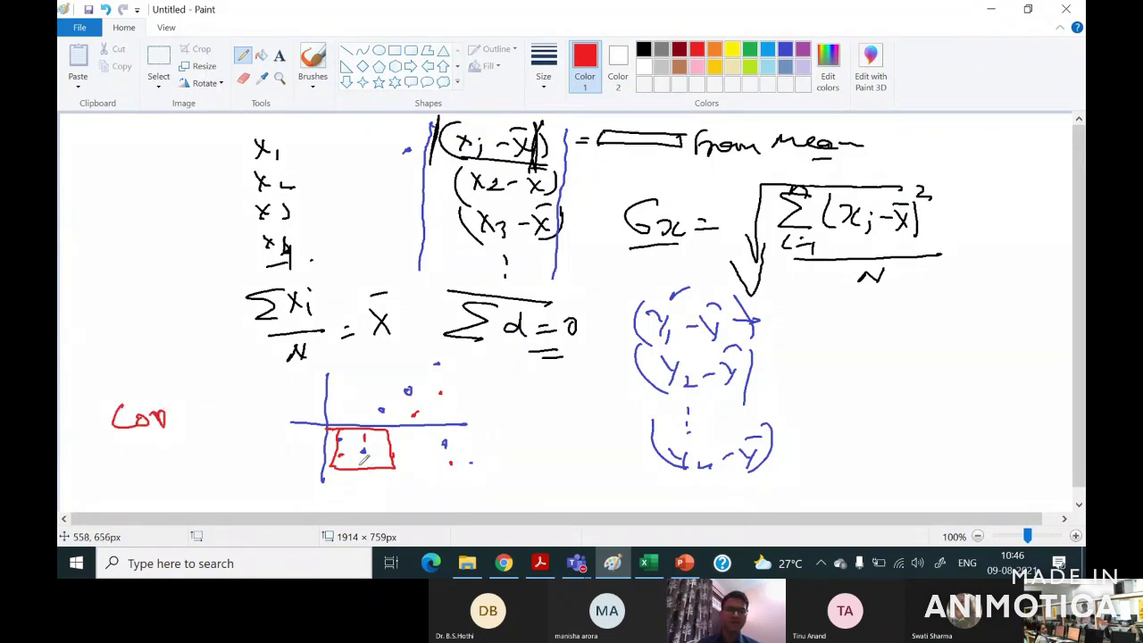
left_click_drag(366, 391, 356, 410)
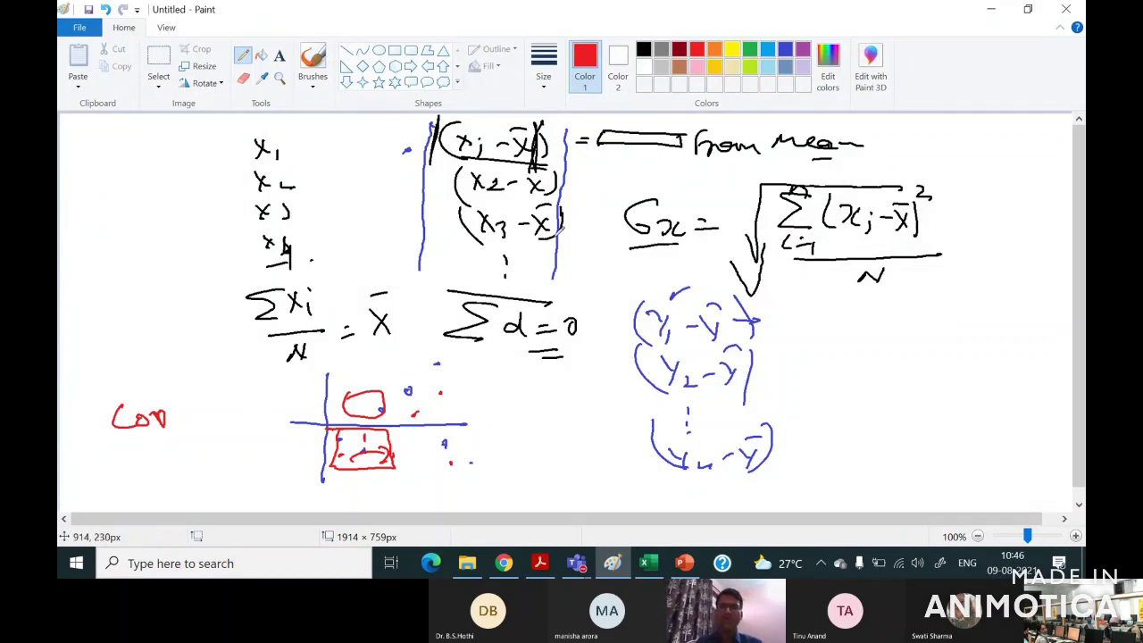
Switch to the adv pkt sold workbook in Excel and set the Sheet1 data table's font size to 18.
left_click(655, 565)
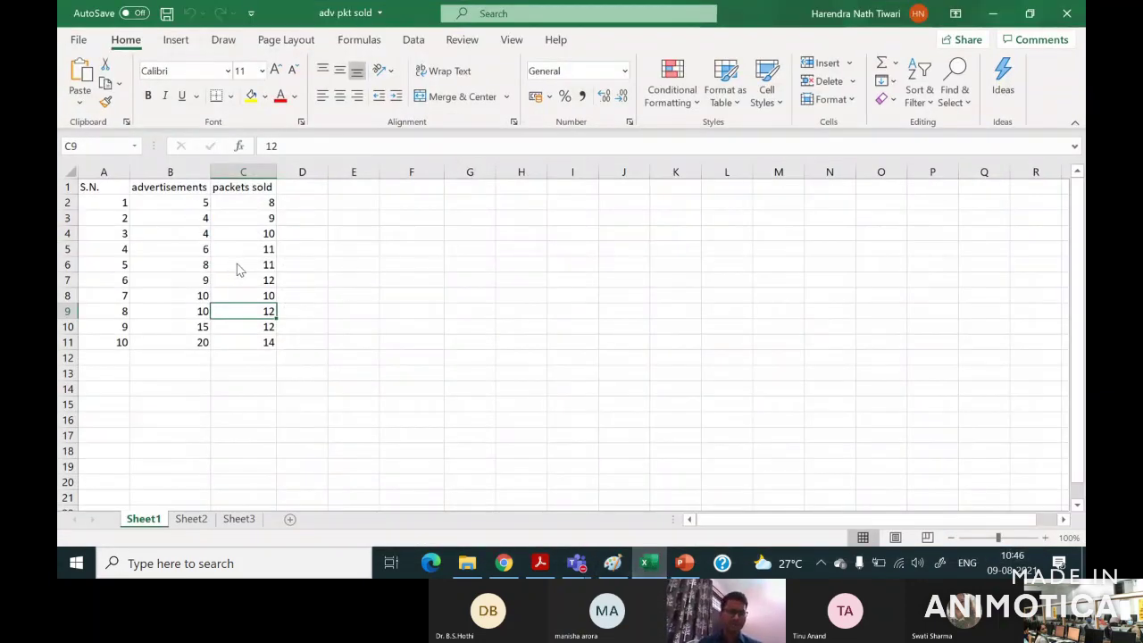
key("ctrl+a")
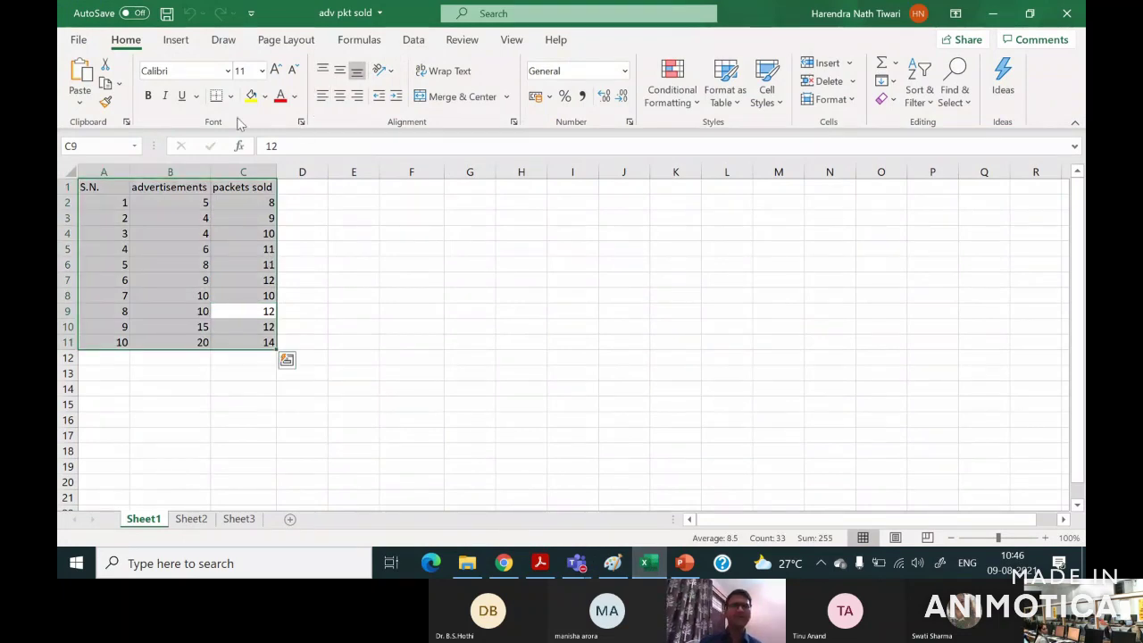
left_click(244, 70)
type("18")
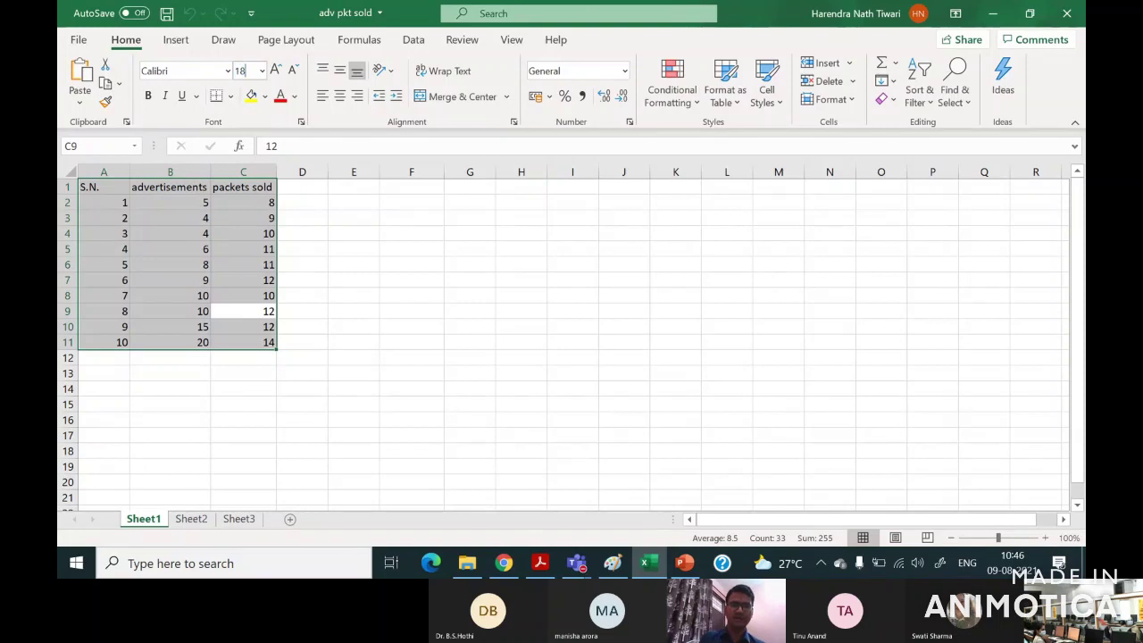
key("Return")
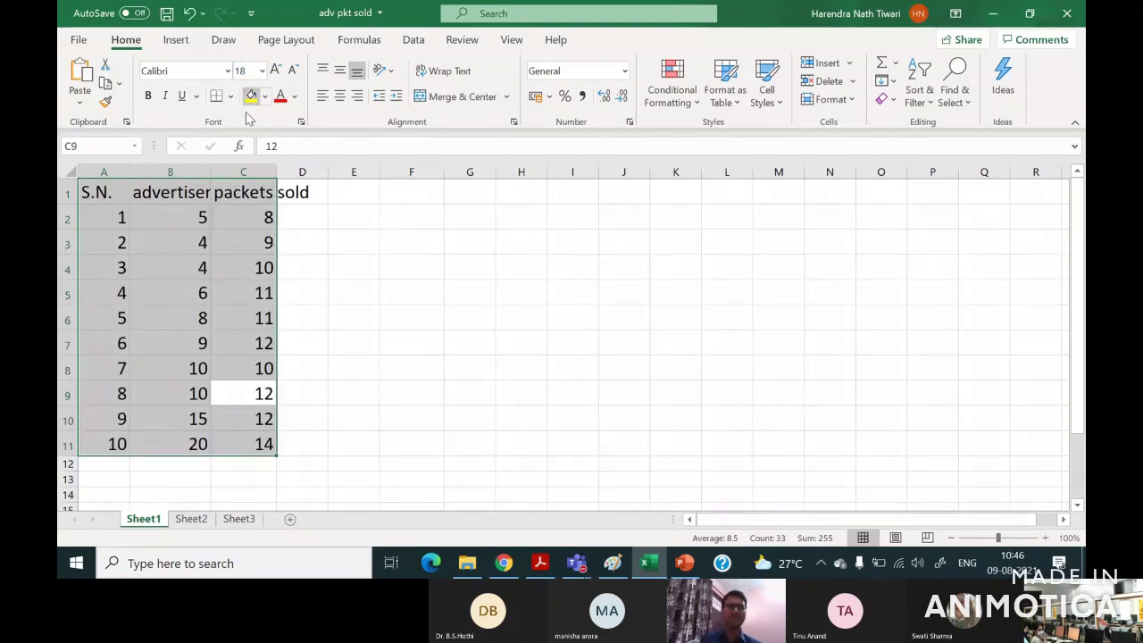
Fit the S.N. column to its contents and widen the advertisements and packets sold columns.
double_click(130, 171)
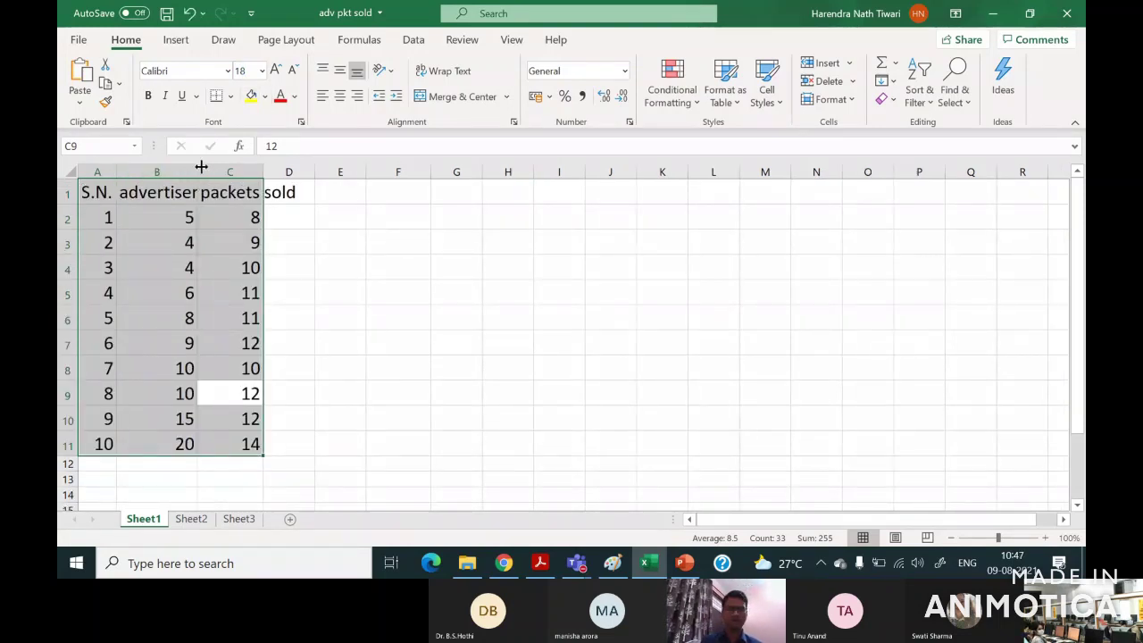
left_click_drag(201, 168, 395, 174)
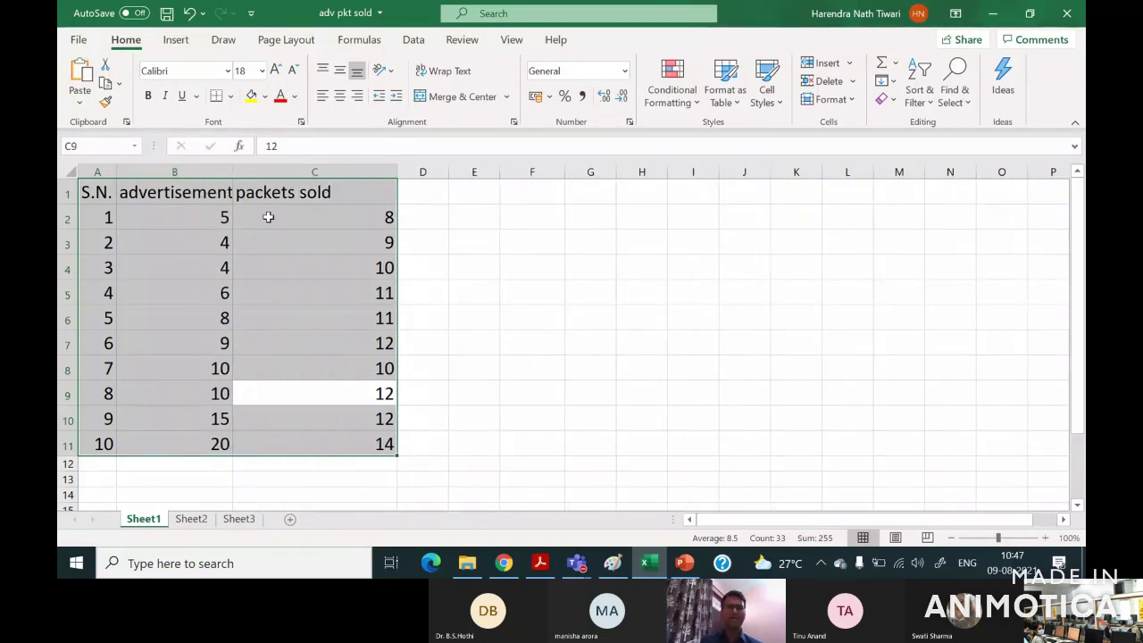
Go through the advertisements values row by row and examine how they vary.
left_click(268, 217)
left_click(203, 216)
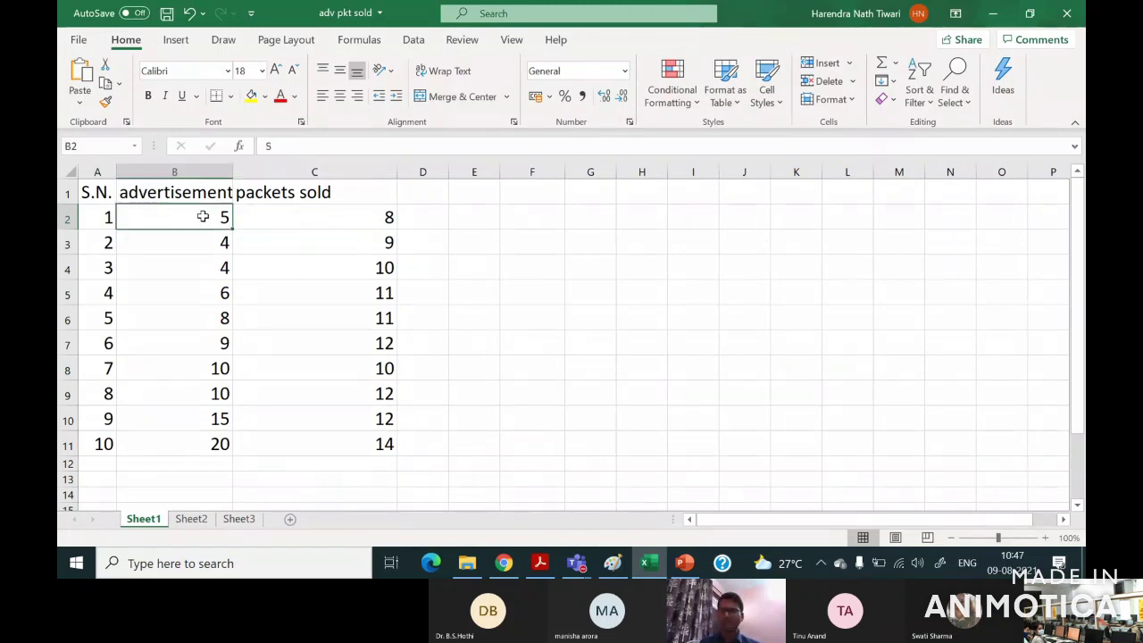
key("Down")
key("Down")
key("Down")
key("Down")
key("Down")
key("Down")
key("Down")
key("Down")
key("Down")
key("Down")
key("Up")
key("Up")
key("Up")
key("Up")
key("Up")
key("Up")
key("Up")
key("Up")
key("Up")
key("Up")
key("Up")
key("Down")
key("Down")
key("Down")
key("Down")
key("Up")
key("Up")
key("Up")
key("Down")
key("Down")
key("Down")
key("Down")
key("Down")
key("Up")
key("Up")
Go through the packets sold values row by row and compare them with the advertisements column.
key("Right")
key("Up")
key("Up")
key("Down")
key("Down")
key("Down")
key("Down")
key("Down")
key("Down")
key("Down")
key("Down")
key("Down")
key("Down")
key("Up")
key("Up")
key("Up")
key("Up")
key("Up")
key("Up")
key("Up")
key("Up")
key("Up")
key("Up")
key("Up")
key("Down")
key("Down")
key("Down")
left_click(204, 232)
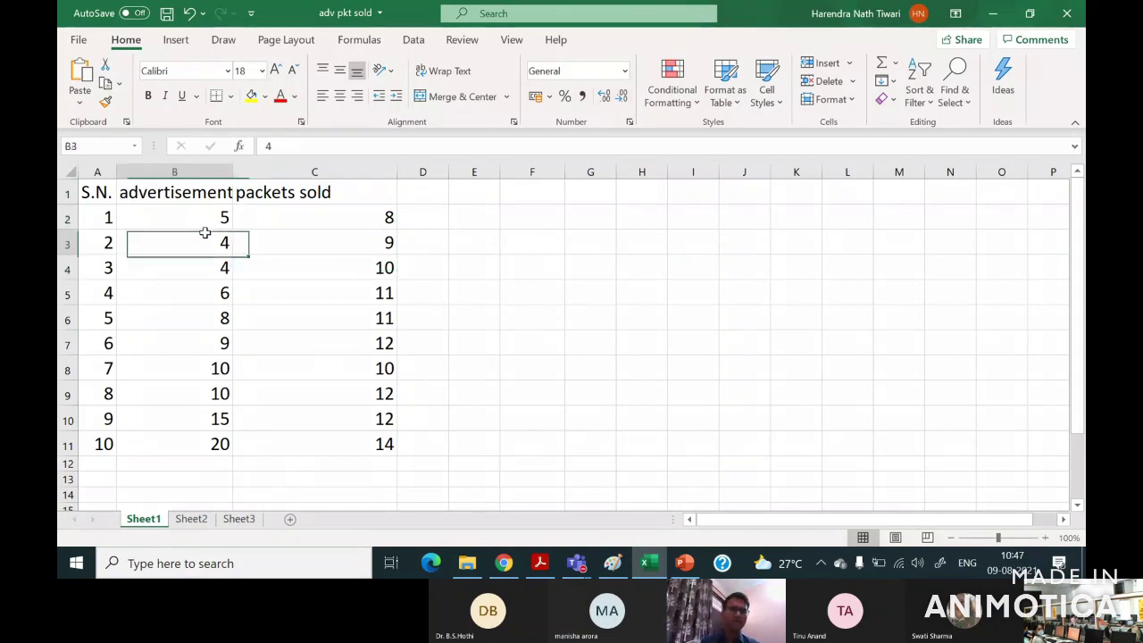
Select the packets sold values in C2:C11 after locating the first advertisements value.
left_click(199, 217)
left_click(345, 216)
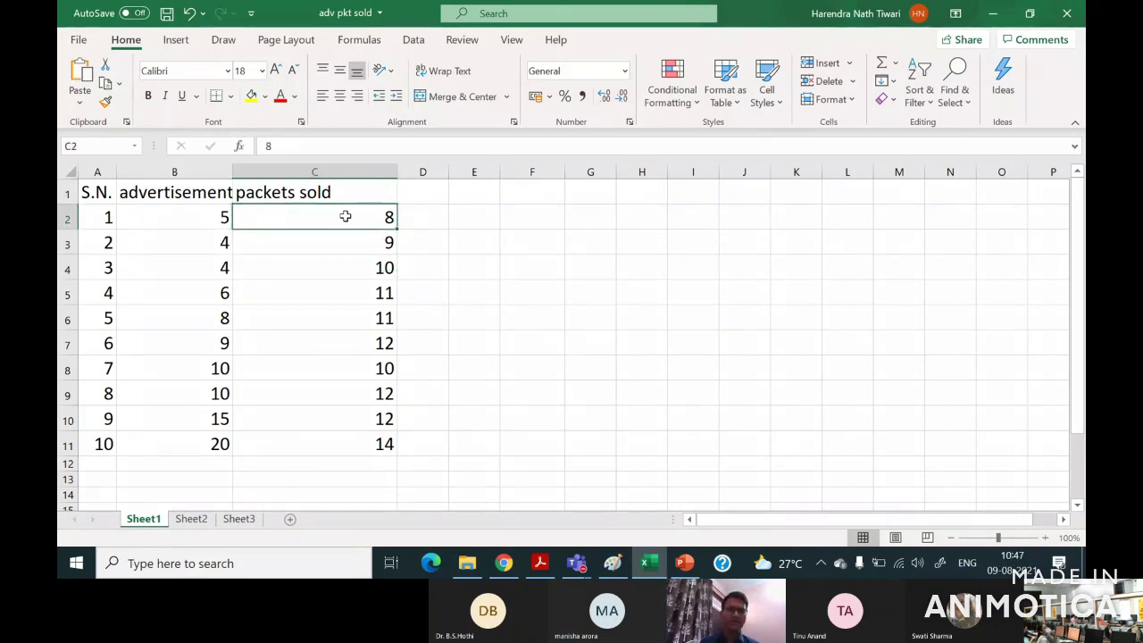
key("shift+Down")
key("shift+Down")
key("shift+Down")
key("shift+Down")
key("shift+Down")
key("shift+Down")
key("shift+Down")
key("shift+Down")
key("shift+Down")
key("shift+Down")
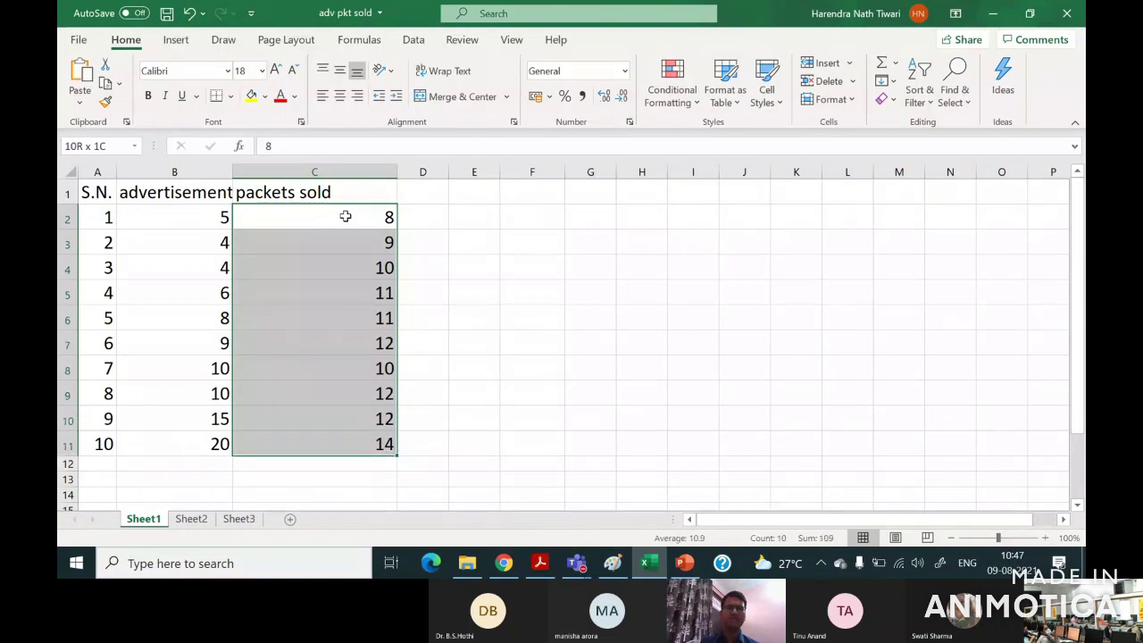
key("shift+Up")
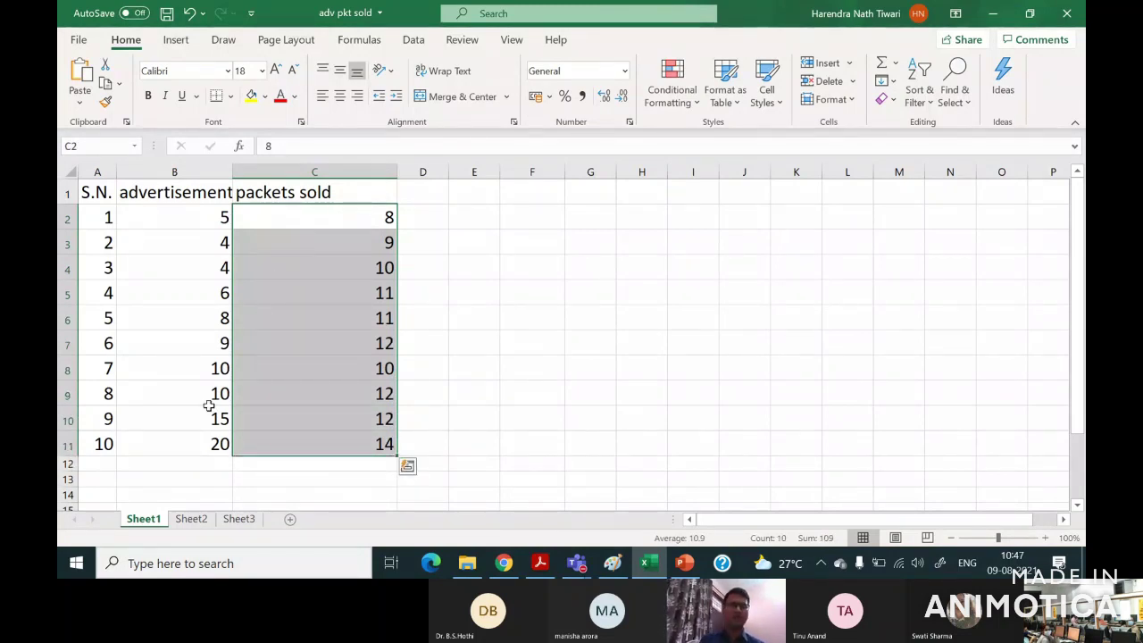
Set the font size to 18 for all empty cells from row 12 downward.
left_click(167, 452)
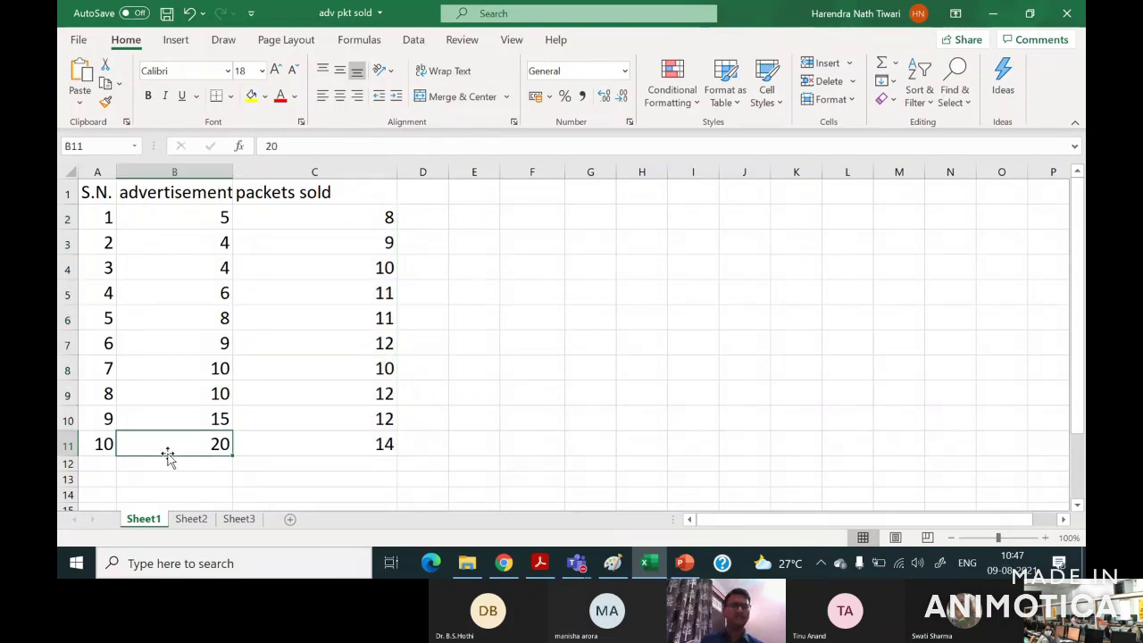
left_click(93, 465)
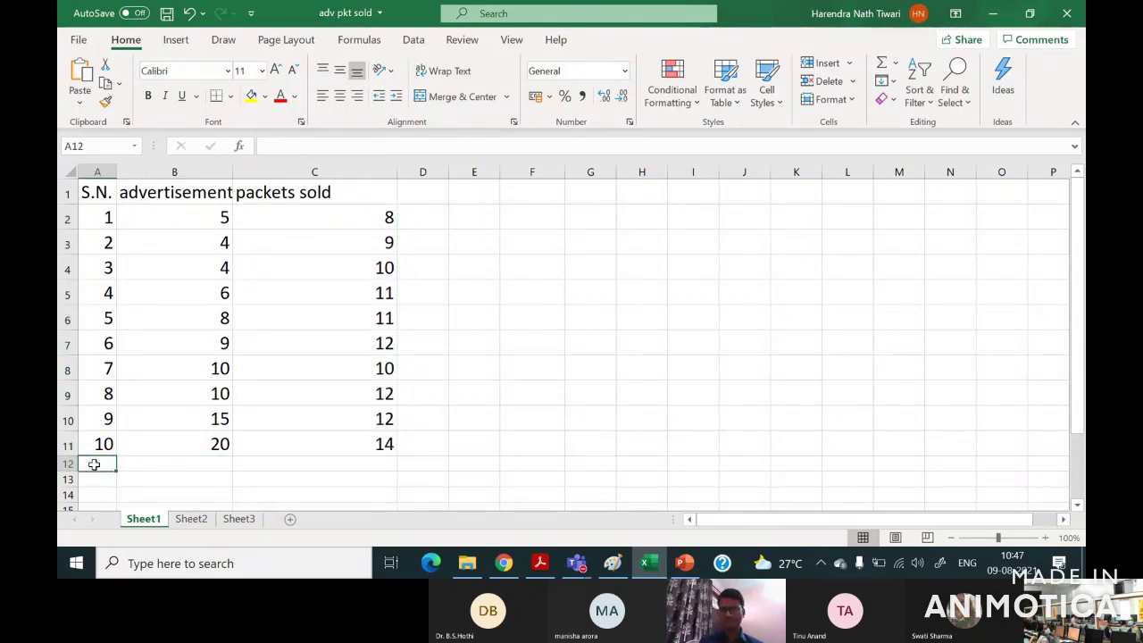
key("ctrl+shift+Down")
key("ctrl+shift+Right")
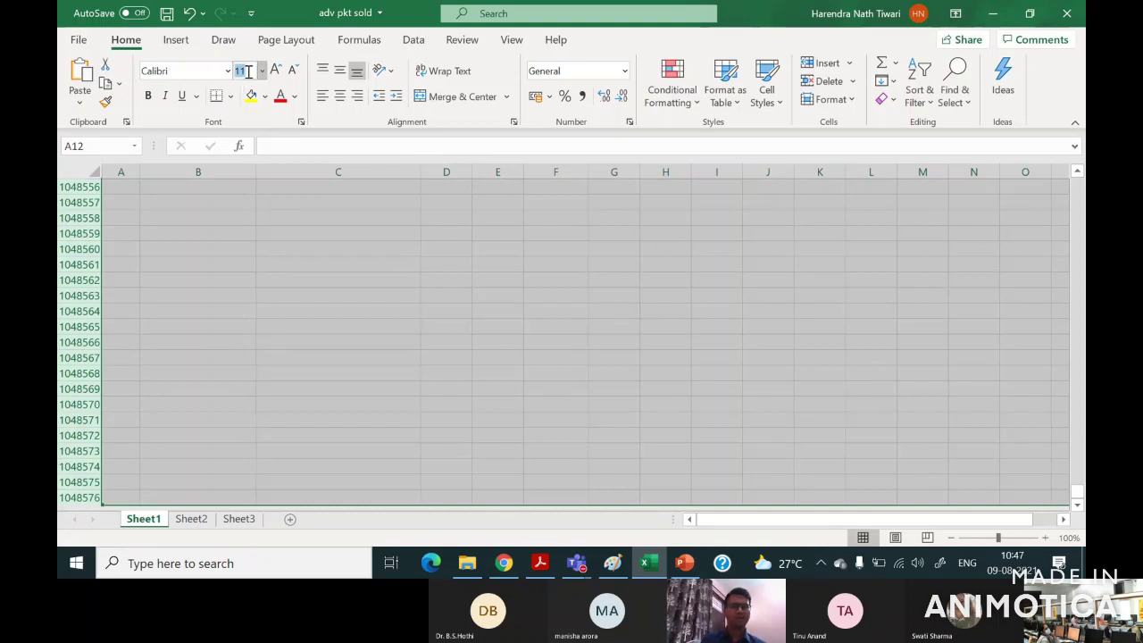
key("Return")
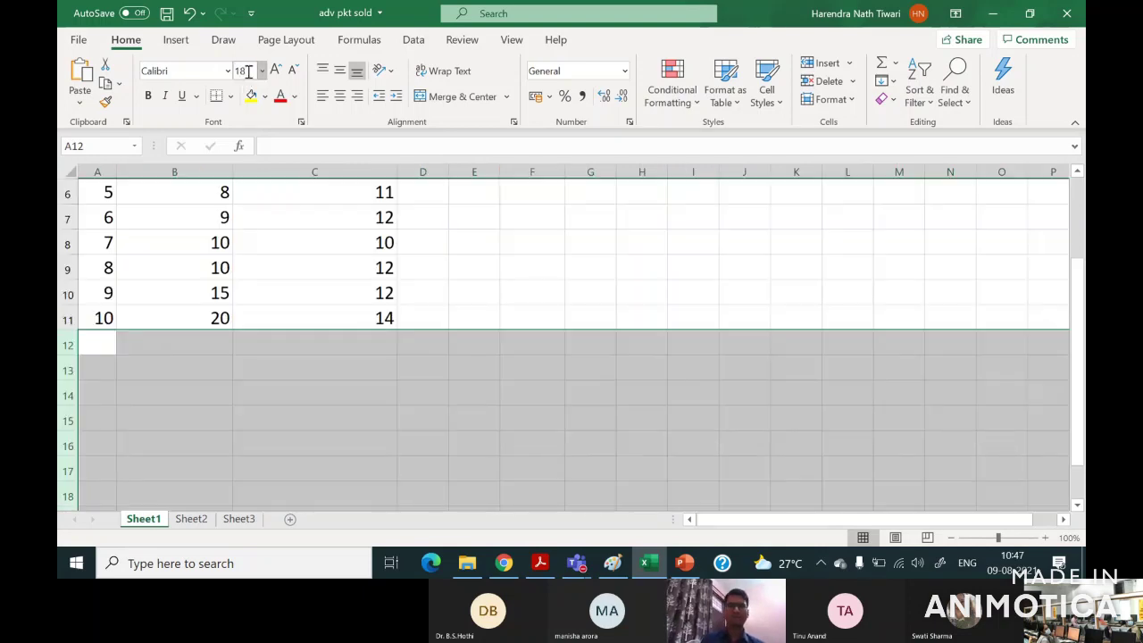
left_click(372, 312)
scroll(371, 308, "up", 2)
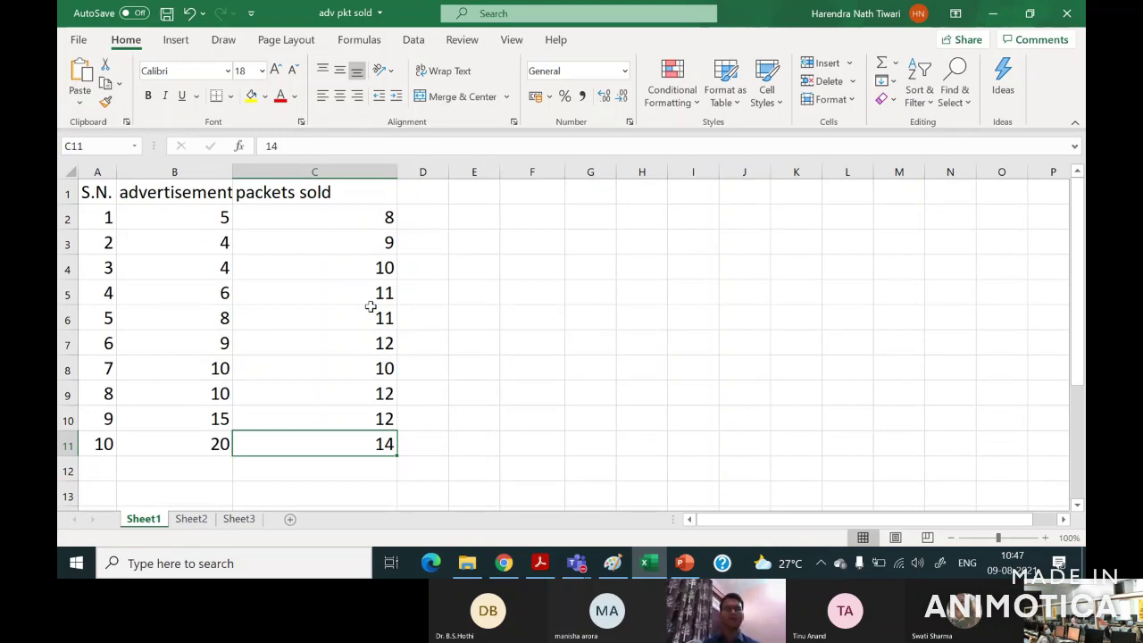
Enter the column heading d(x-X^) in cell D1.
left_click(438, 195)
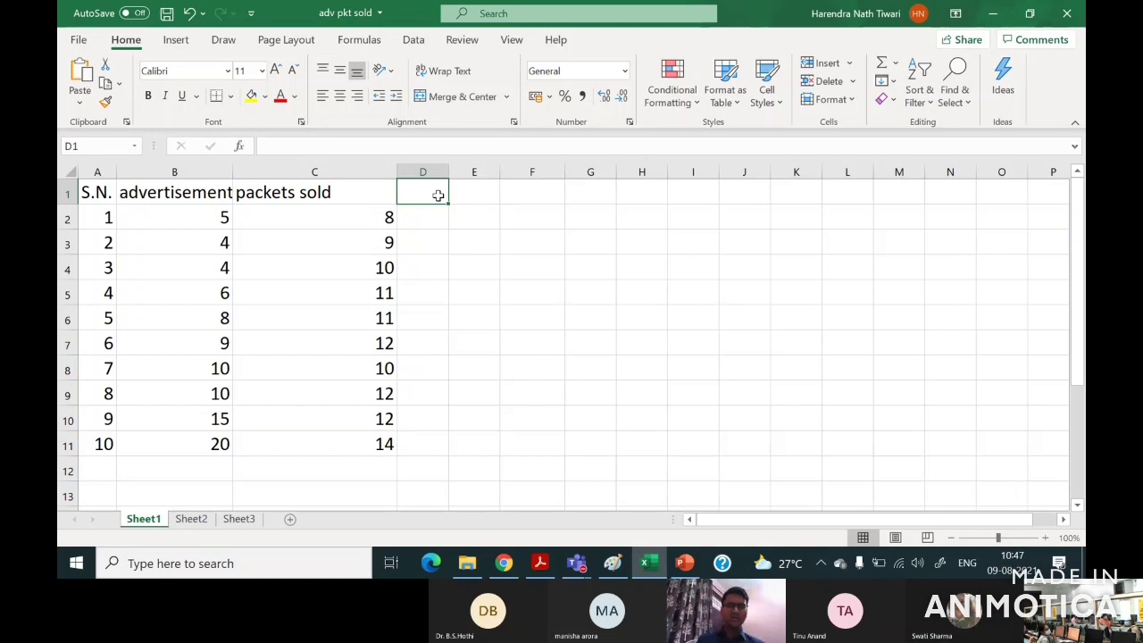
type("d")
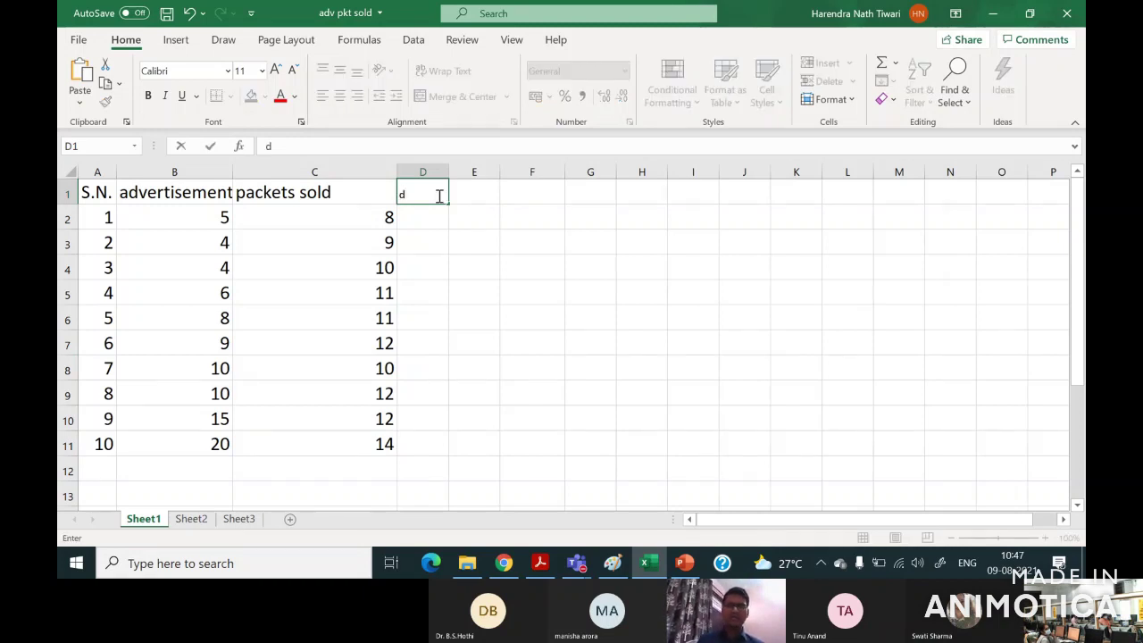
left_click(438, 236)
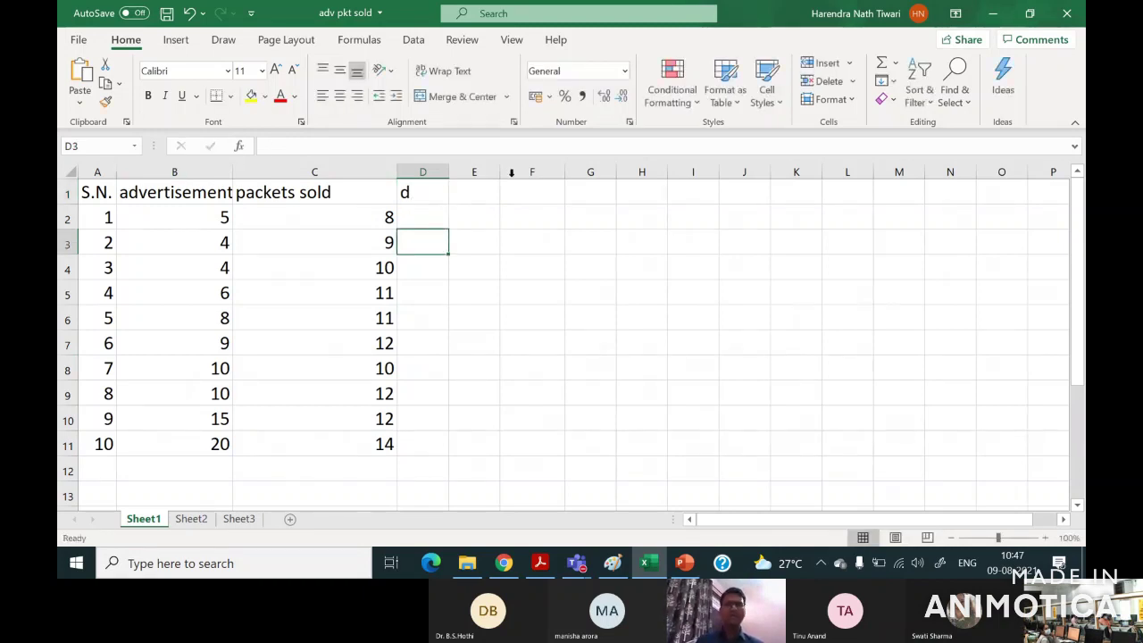
double_click(437, 195)
type(")")
type("(")
type("x-X")
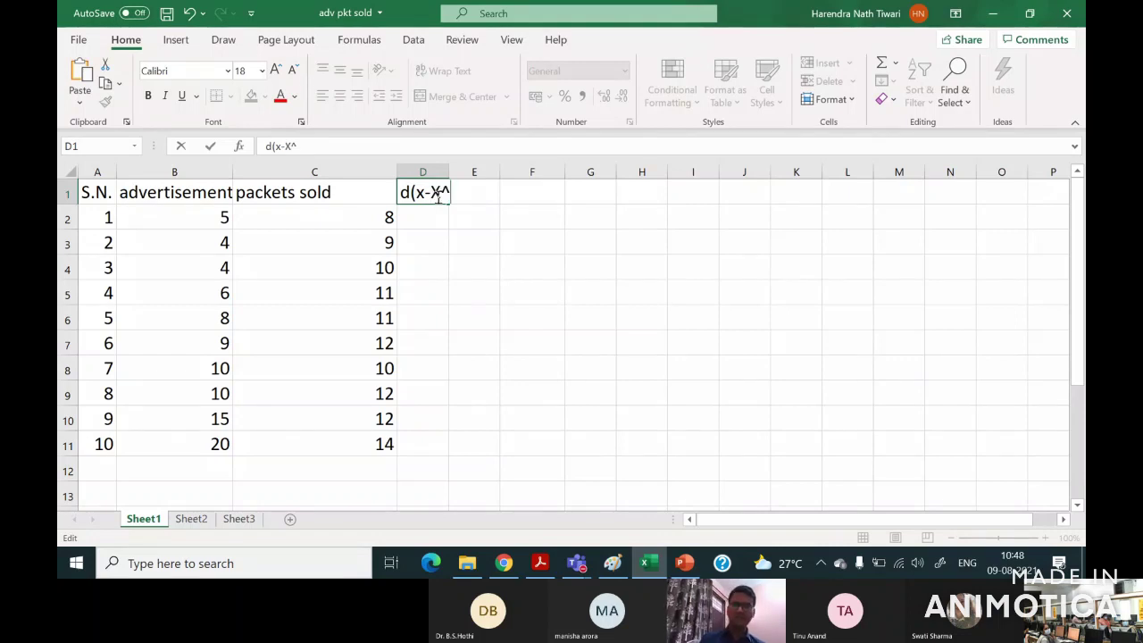
type("^")
key("Return")
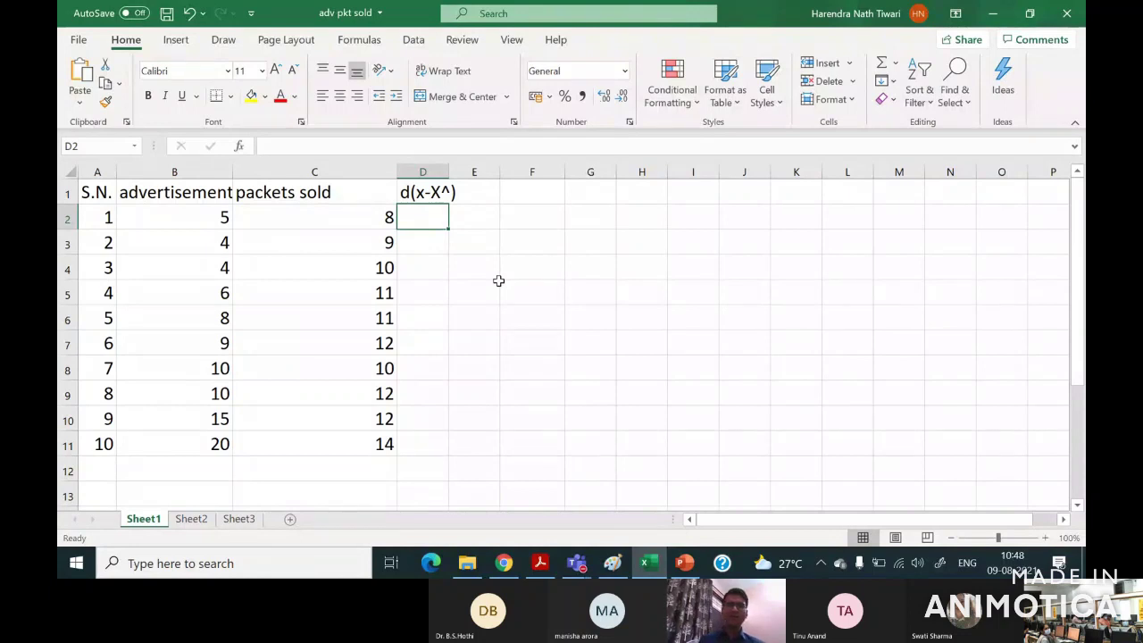
Calculate the mean of the advertisements values in B12 with =AVERAGE(B2:B11).
left_click(177, 468)
type("=")
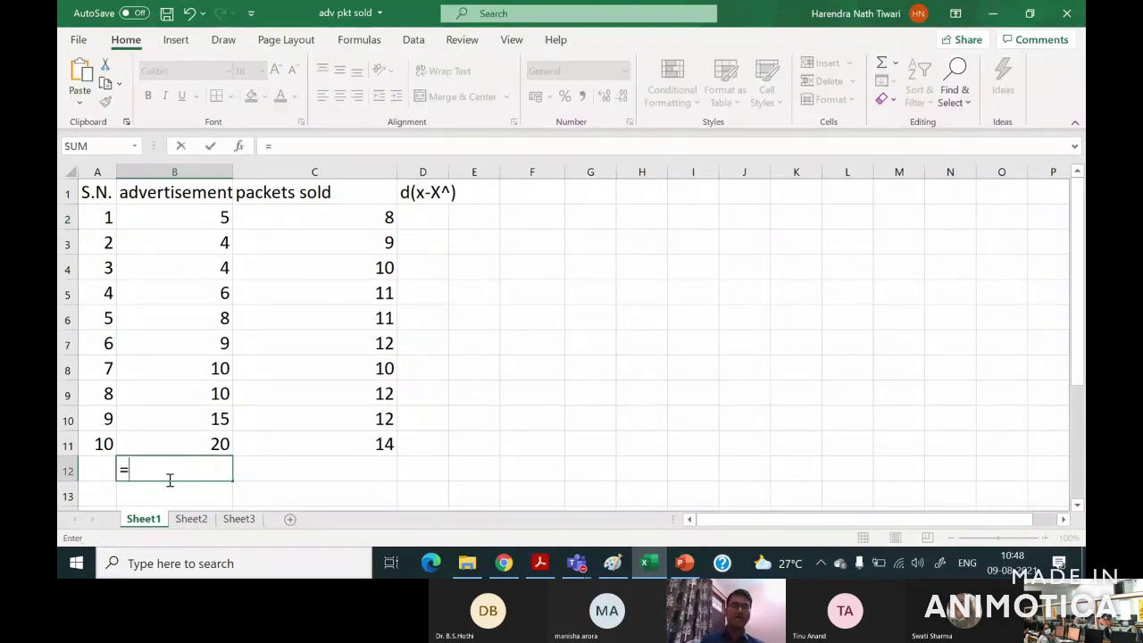
type("avera")
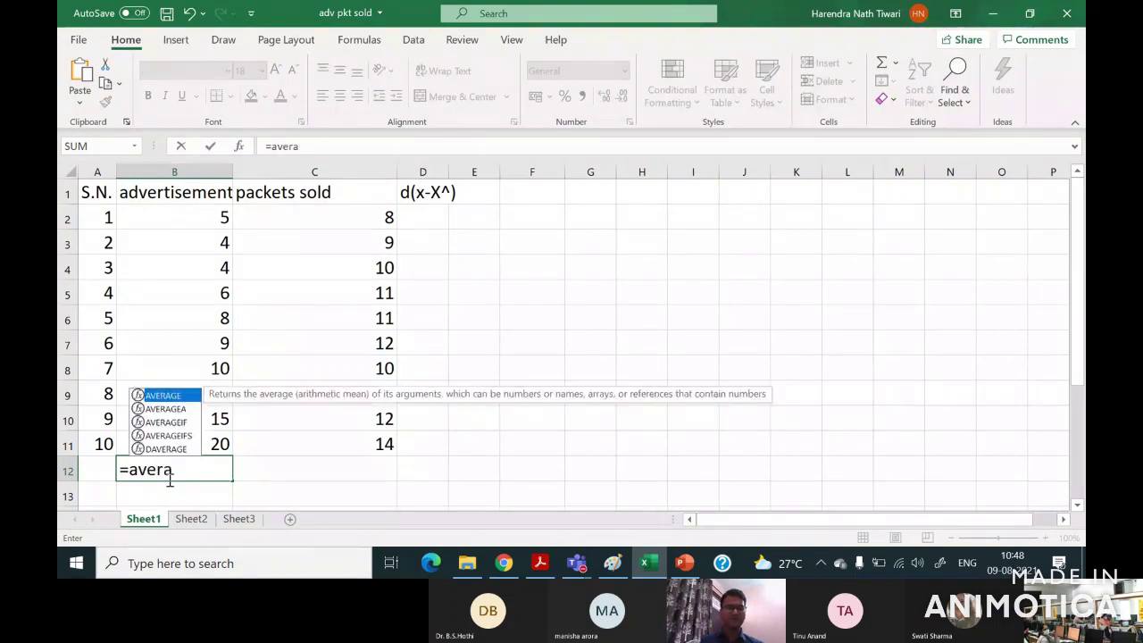
key("Tab")
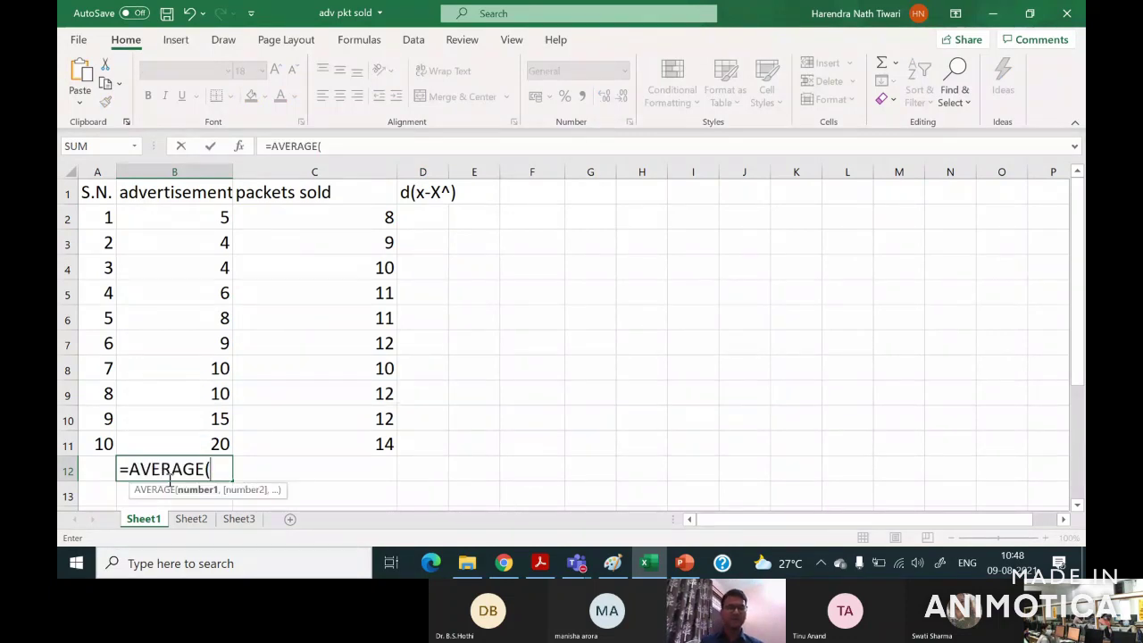
left_click(200, 218)
key("shift+Down")
key("shift+Down")
key("shift+Down")
key("shift+Down")
key("shift+Down")
key("shift+Down")
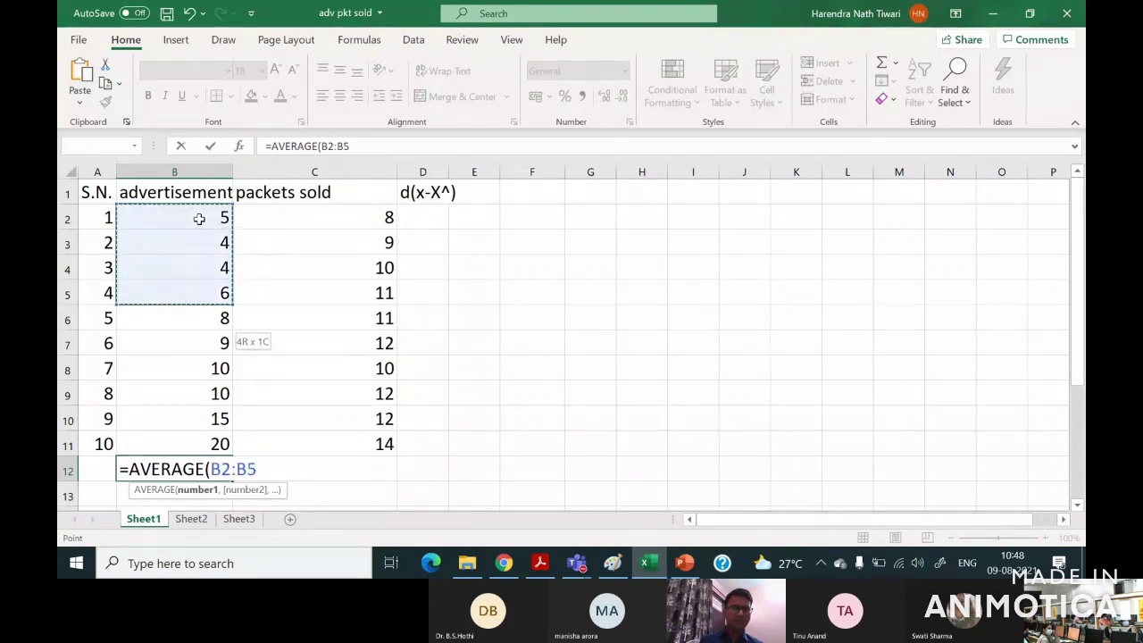
key("shift+Down")
key("shift+Down")
key("shift+Down")
key("Return")
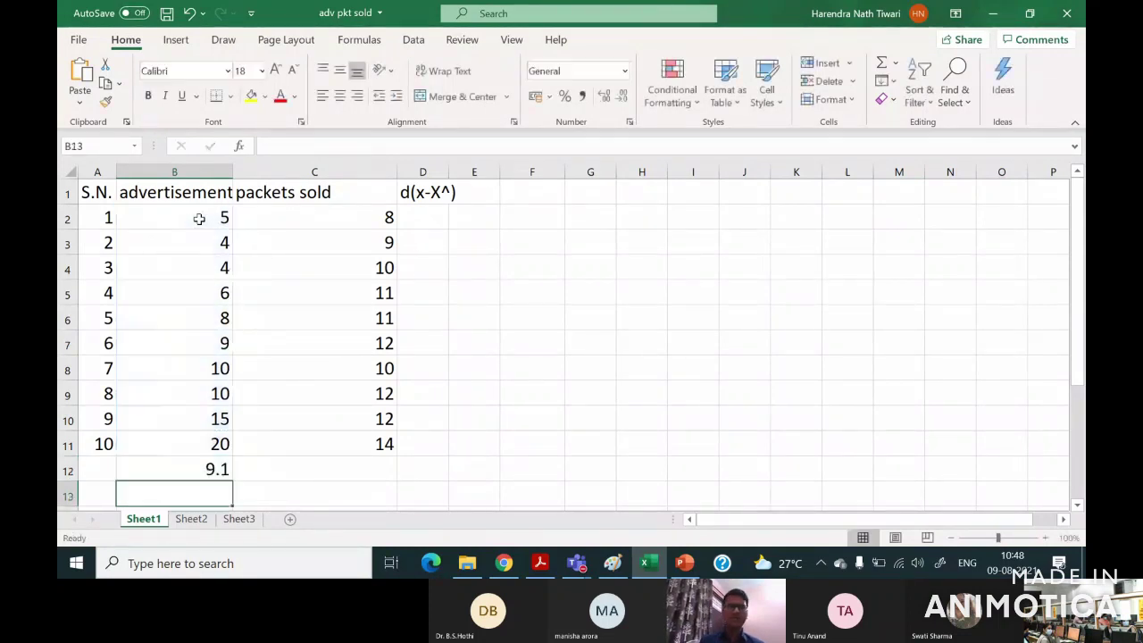
Copy the average formula from B12 across to C12 for the packets sold column.
left_click(169, 465)
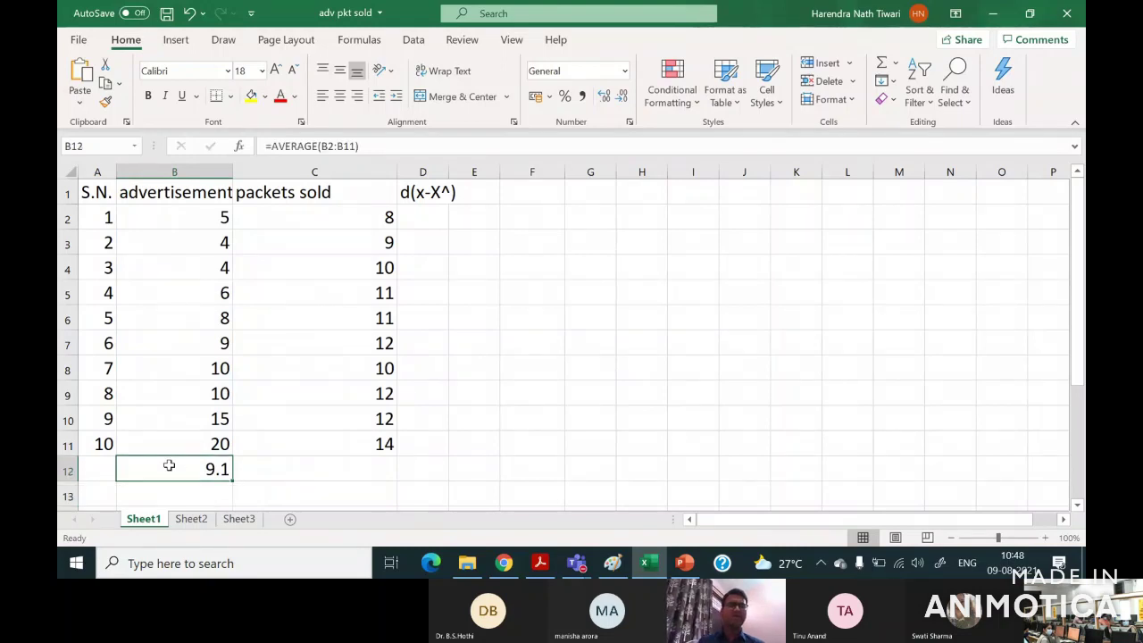
left_click_drag(236, 483, 371, 469)
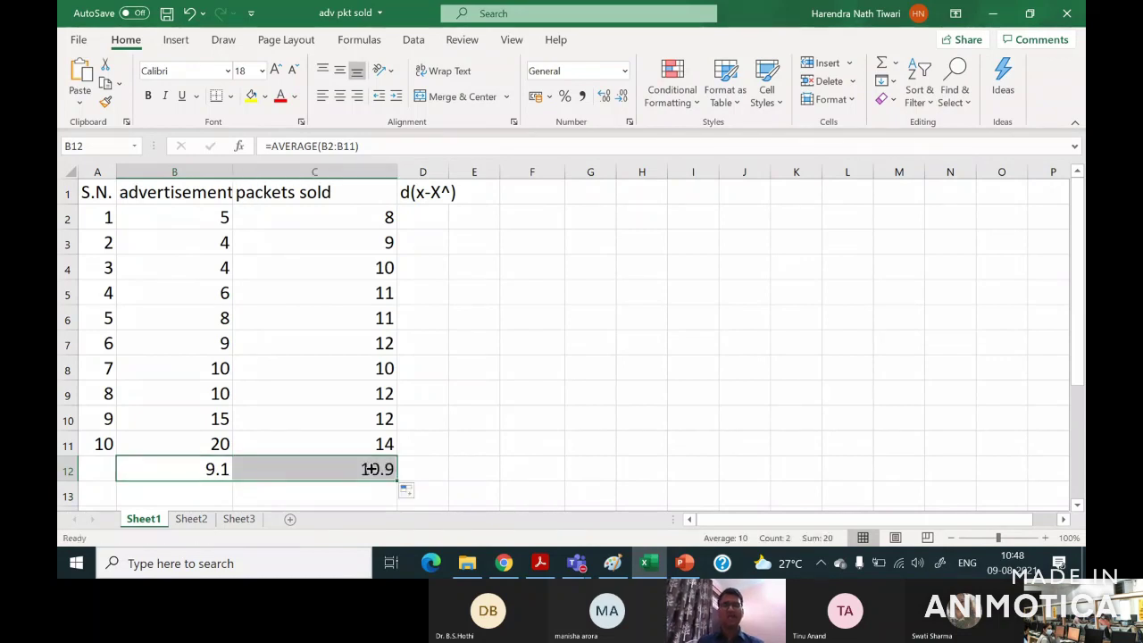
left_click(347, 466)
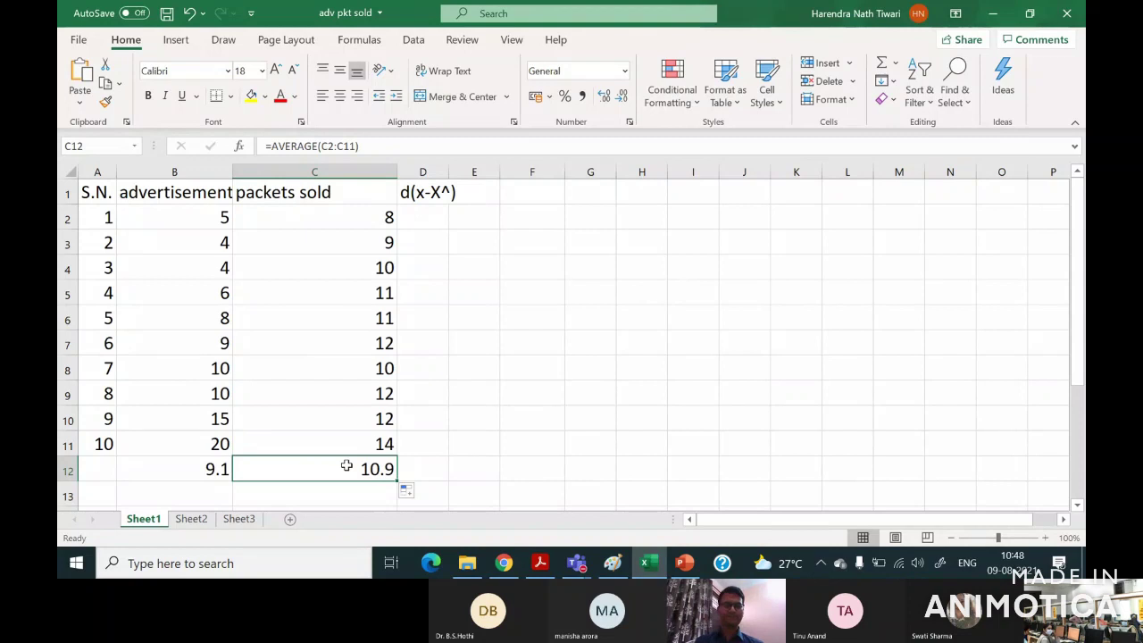
Fit column D to its heading and enter the deviation formula =(B2-$B$12) in D2.
double_click(449, 166)
left_click(434, 216)
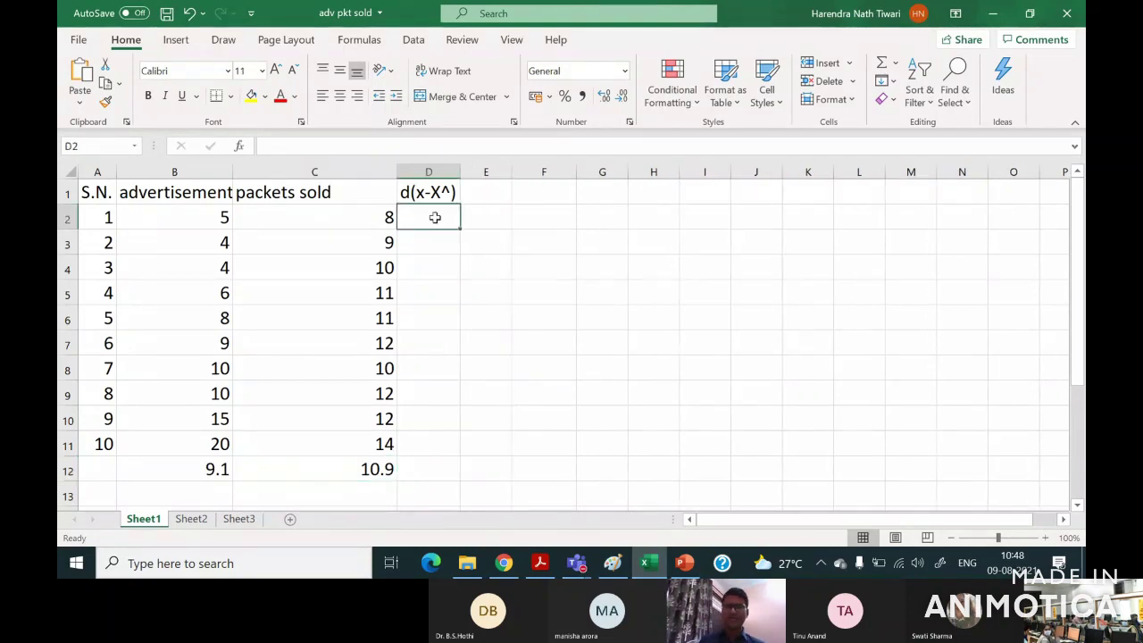
type("=(")
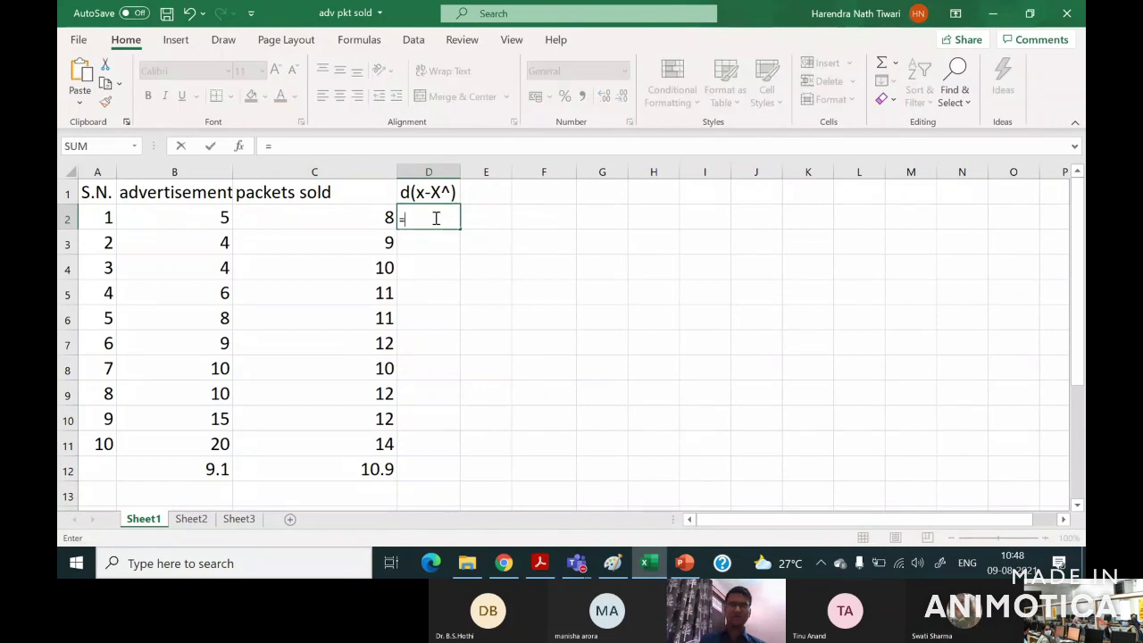
left_click(206, 217)
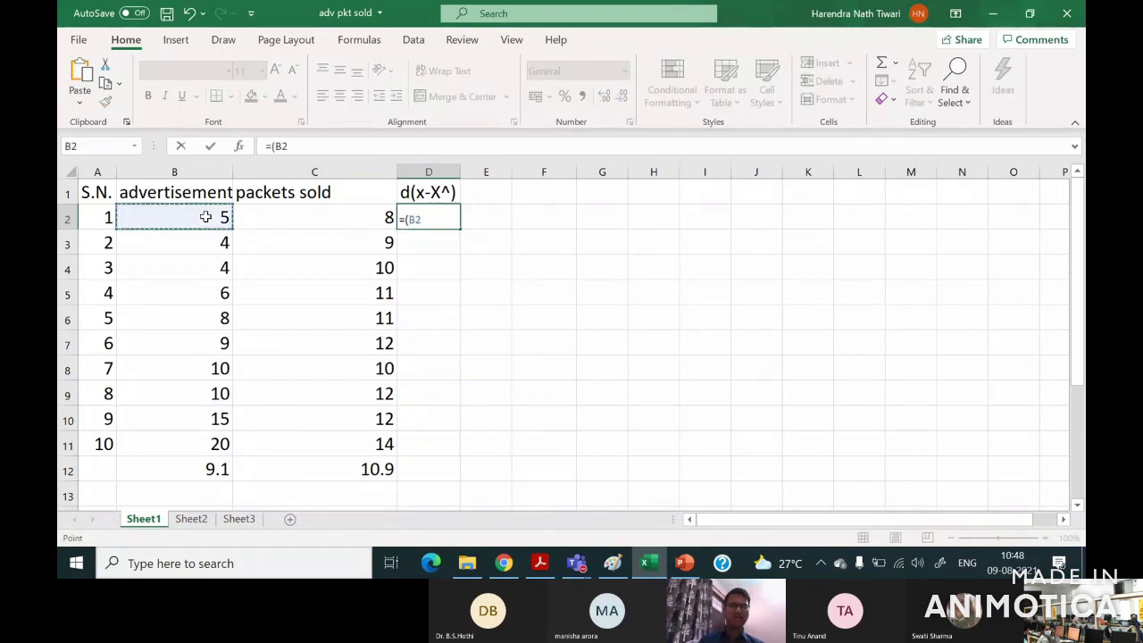
type("-")
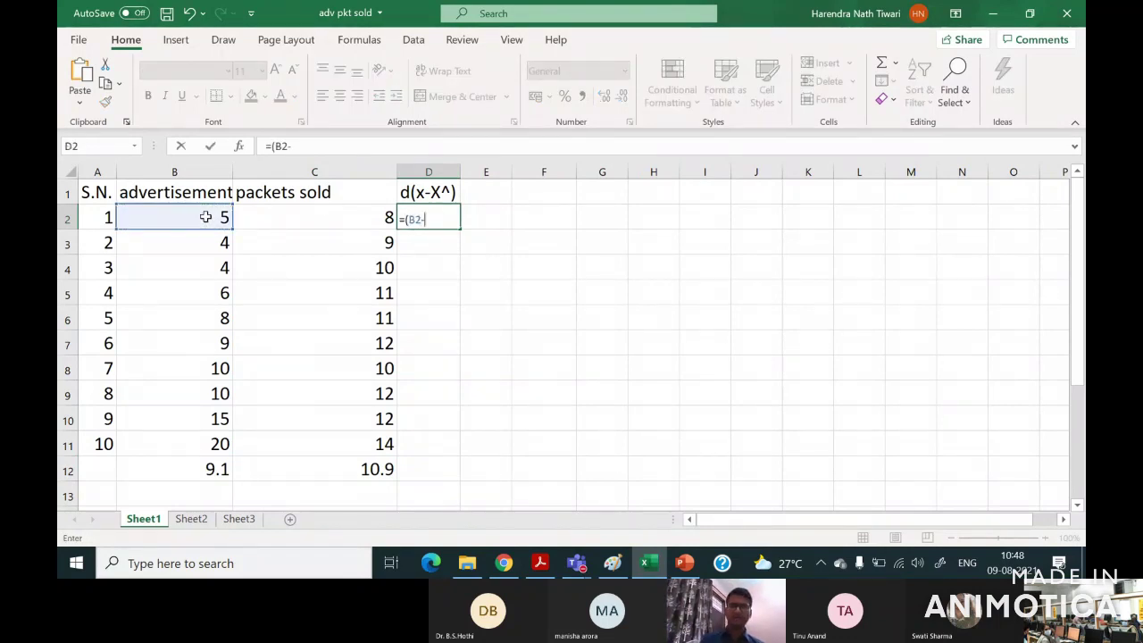
left_click(207, 462)
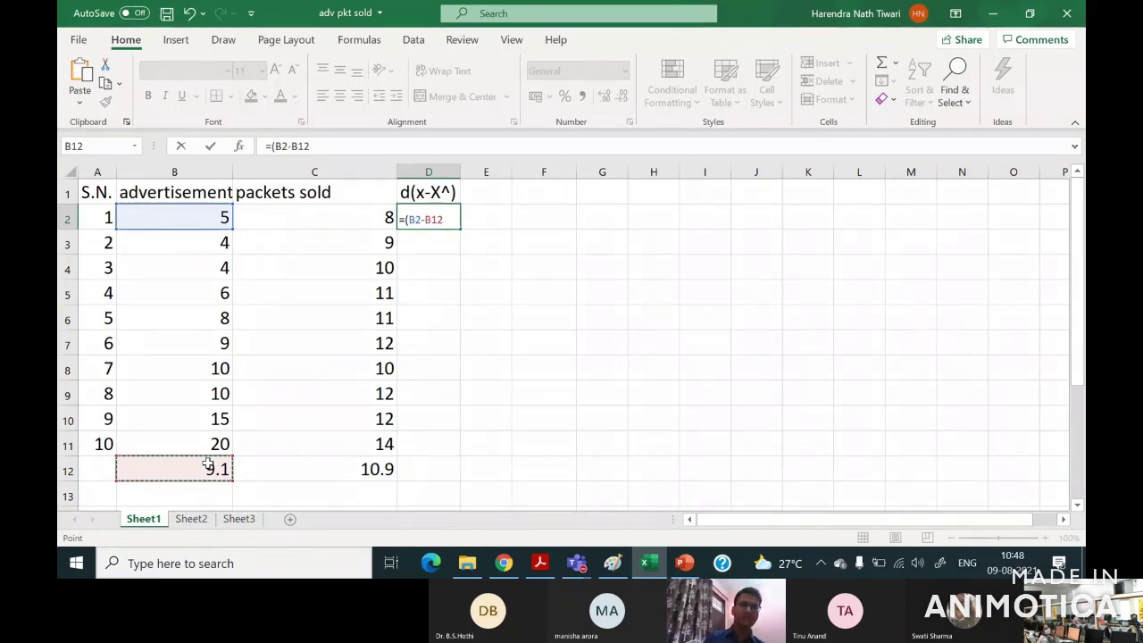
key("Return")
key("Escape")
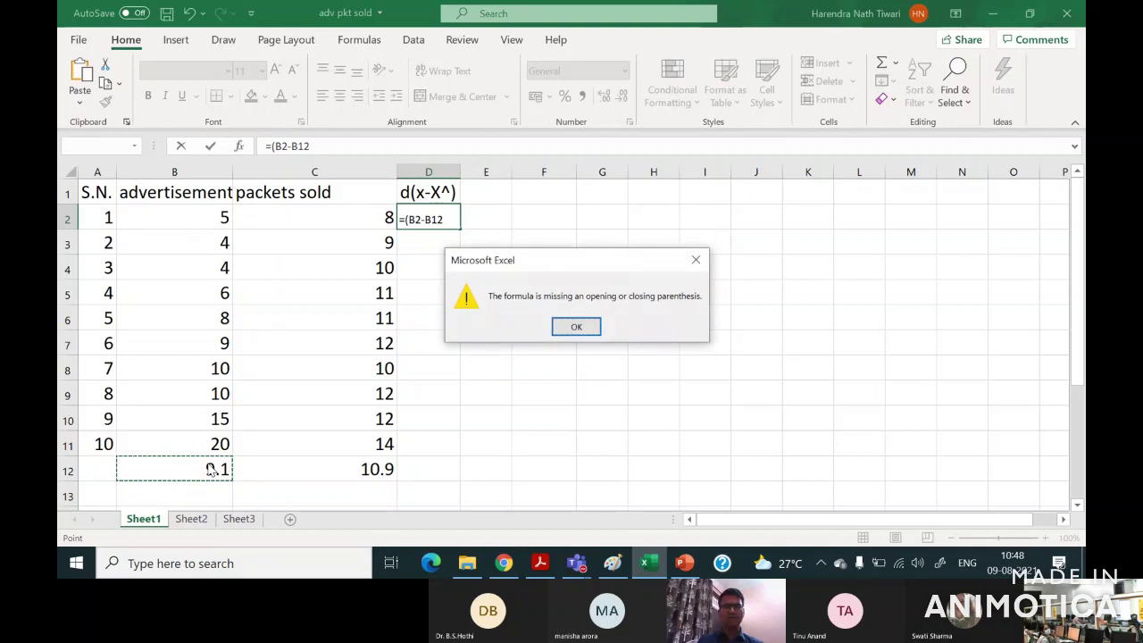
key("Return")
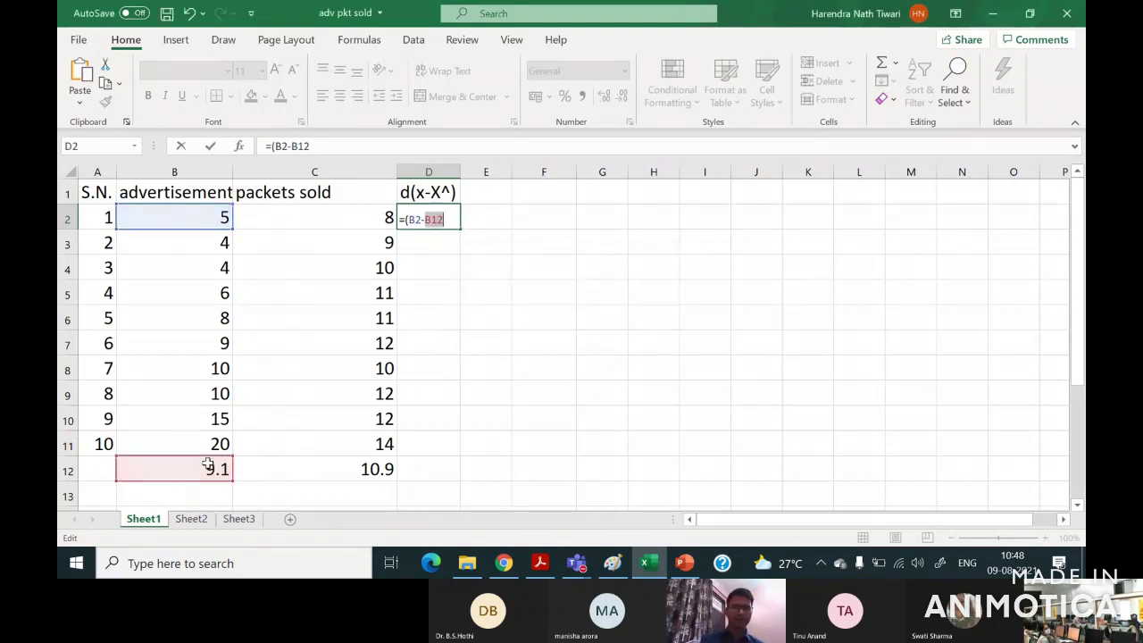
key("F4")
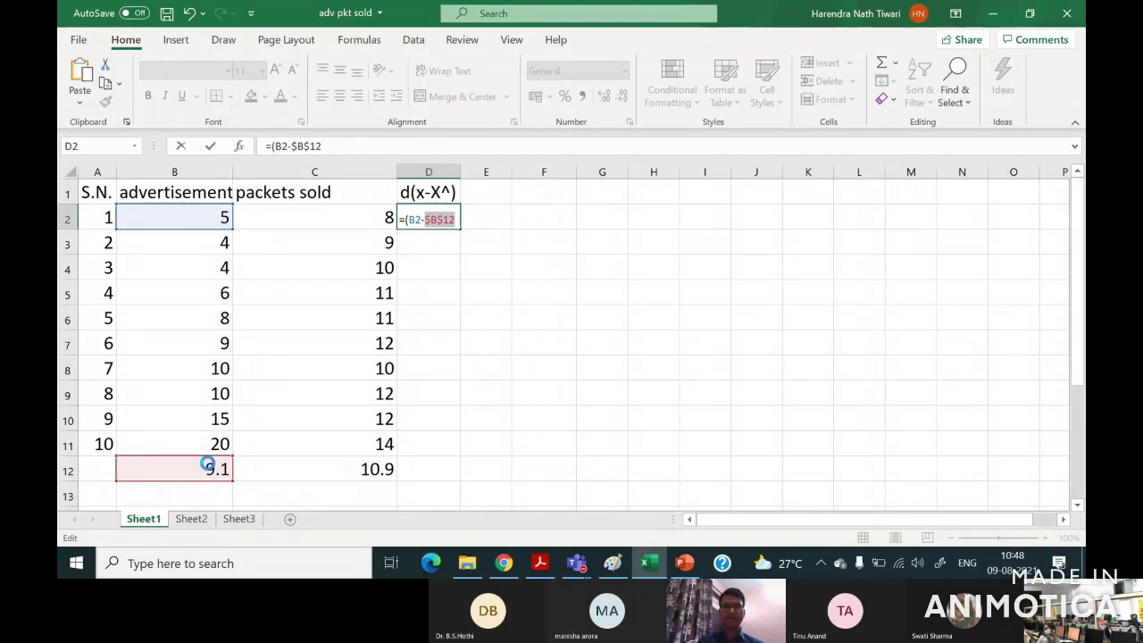
key("Return")
key("Return")
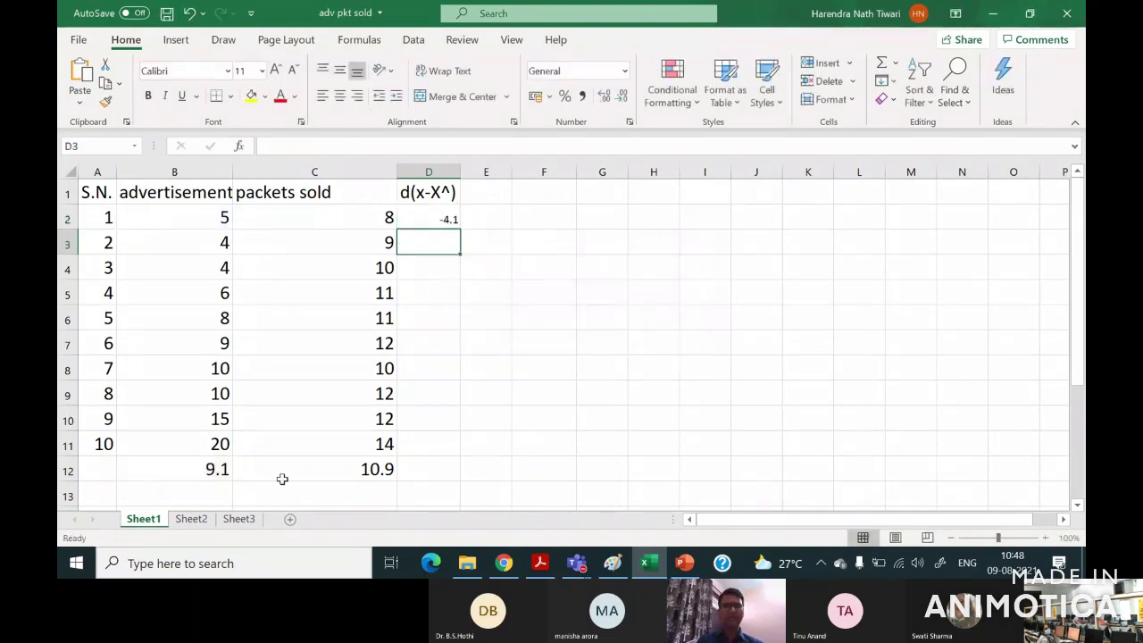
Set the whole sheet's font size to 18 and fit all columns to their contents.
left_click(62, 166)
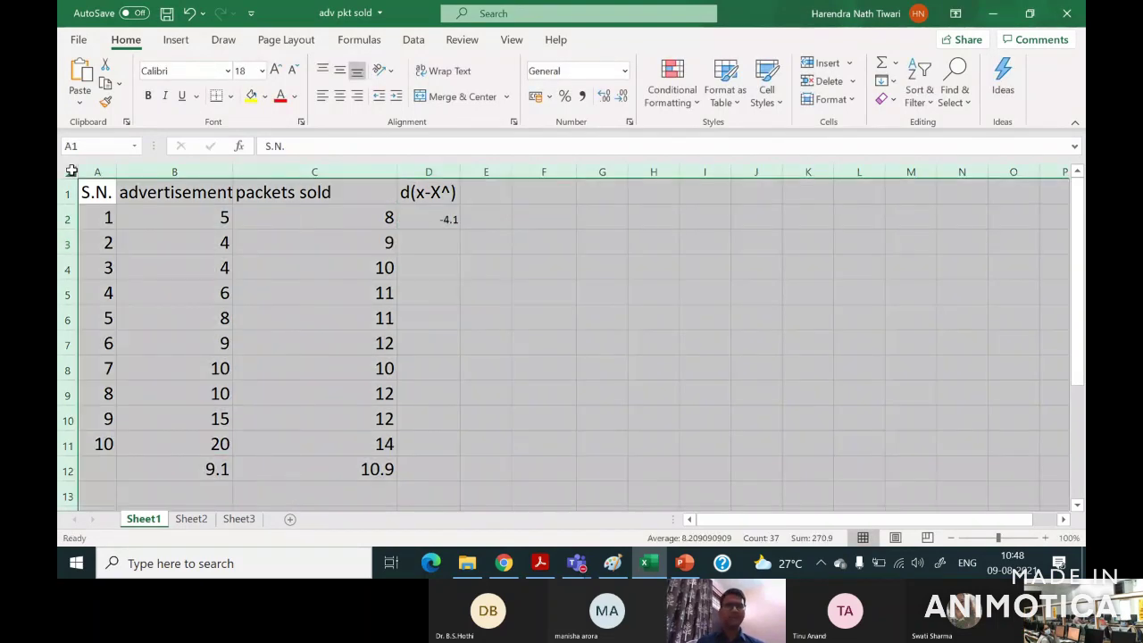
left_click(250, 70)
key("Return")
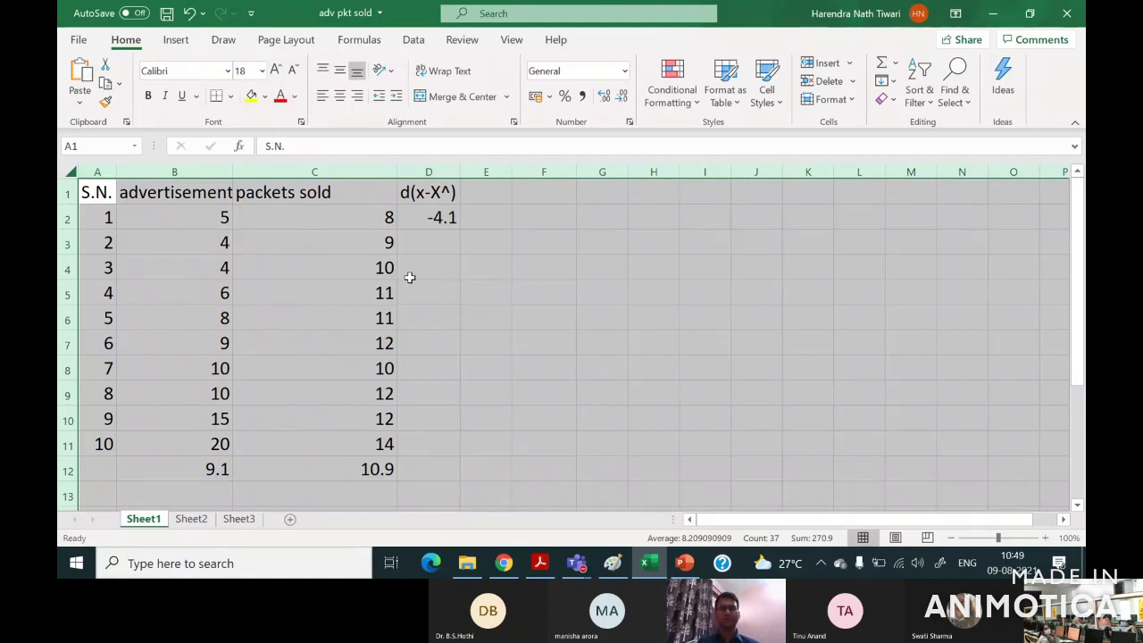
double_click(399, 168)
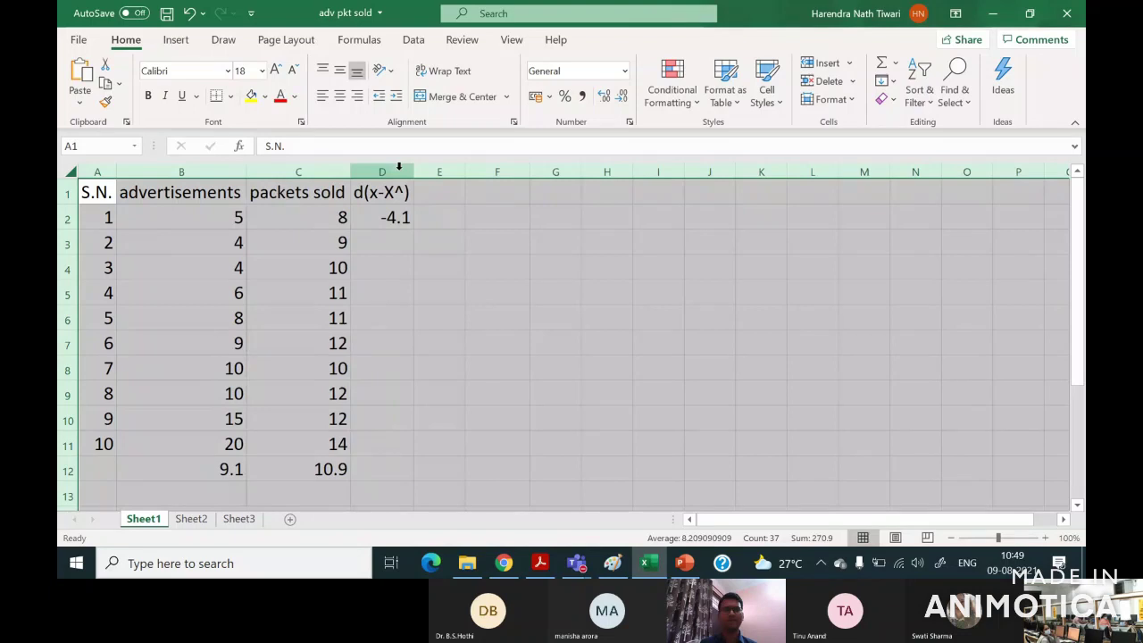
Fill the deviation formula in D2 down through D11.
left_click(380, 242)
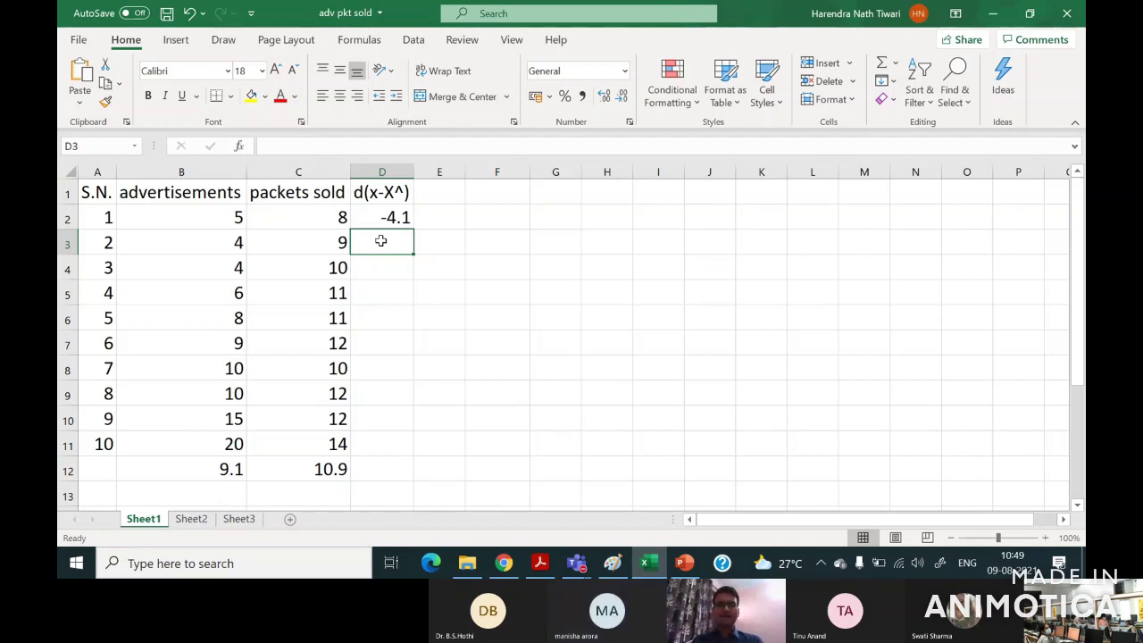
left_click(408, 217)
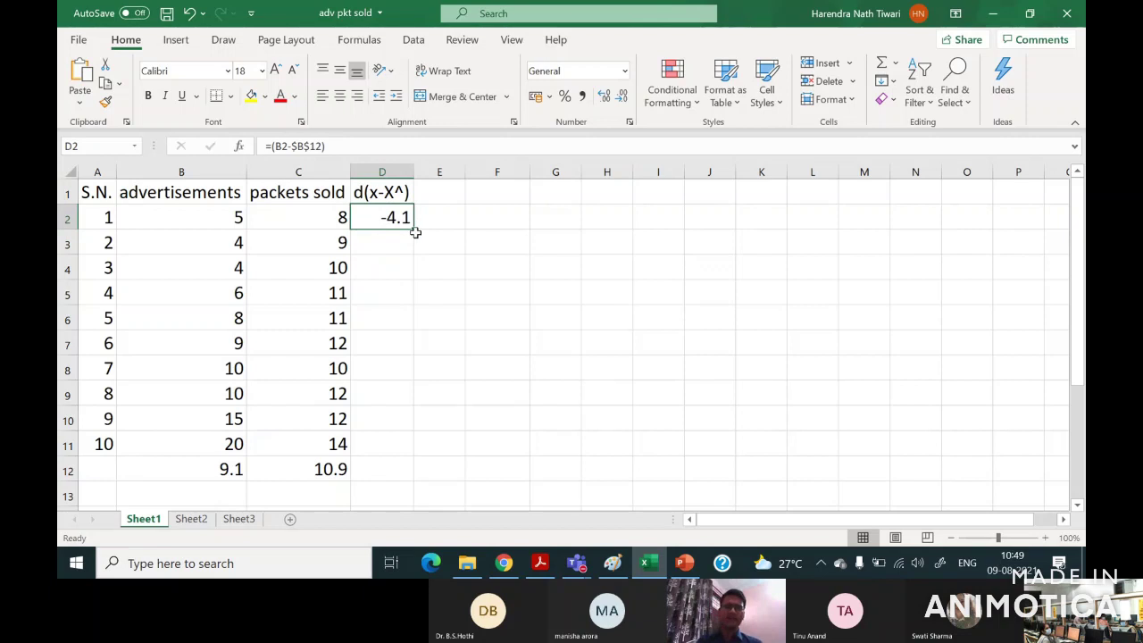
double_click(413, 230)
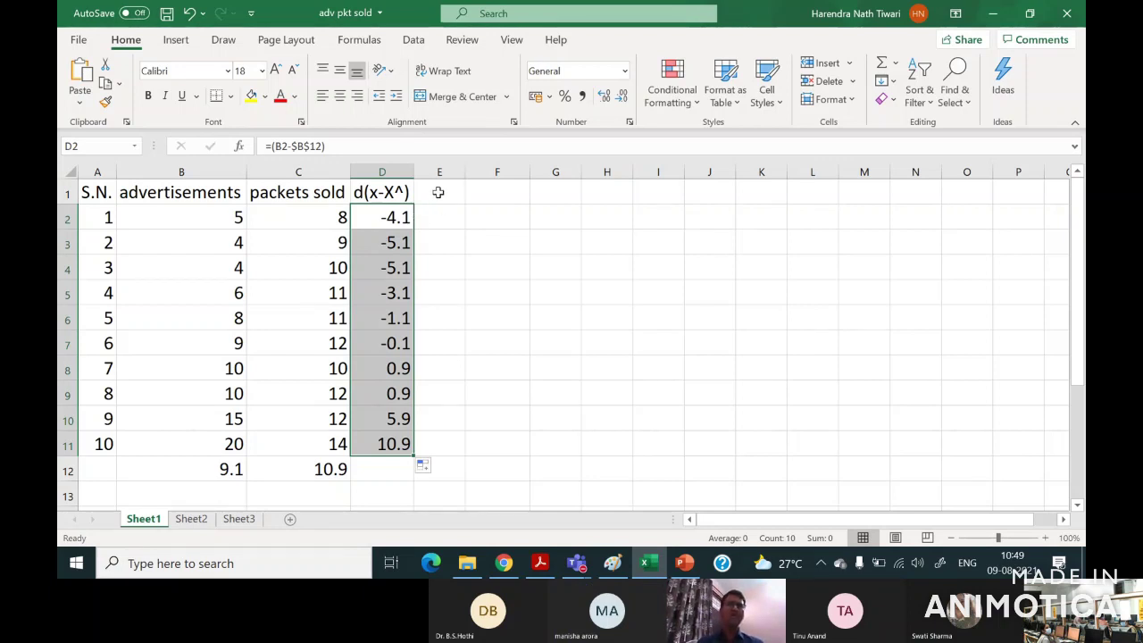
Enter the heading d(y-y^) in E1 for the packets sold deviations.
left_click(434, 192)
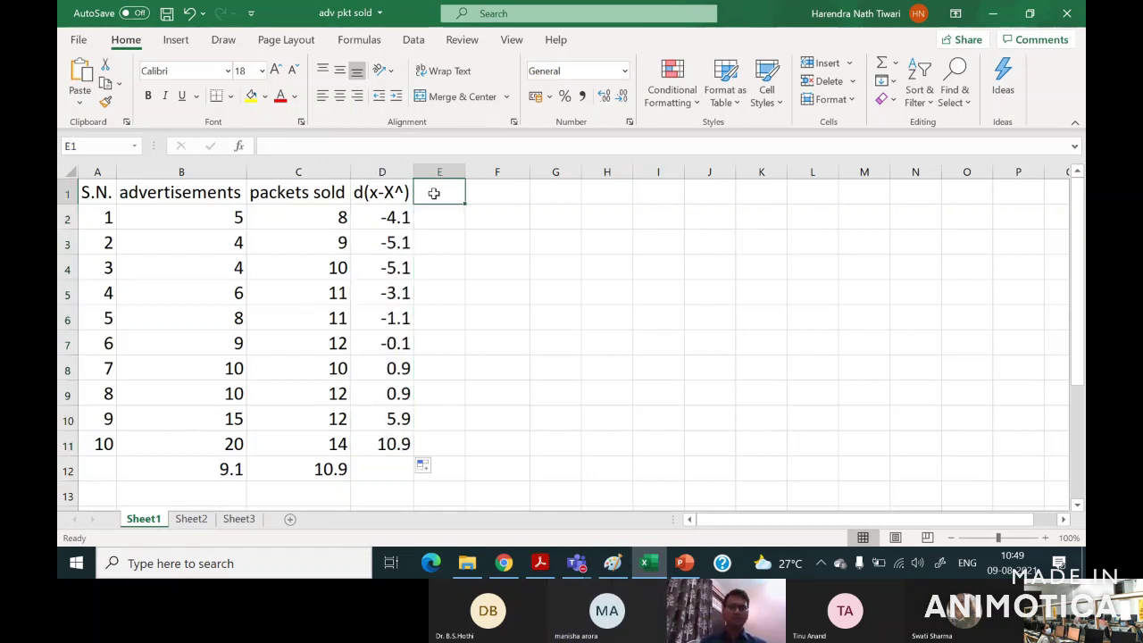
type("d")
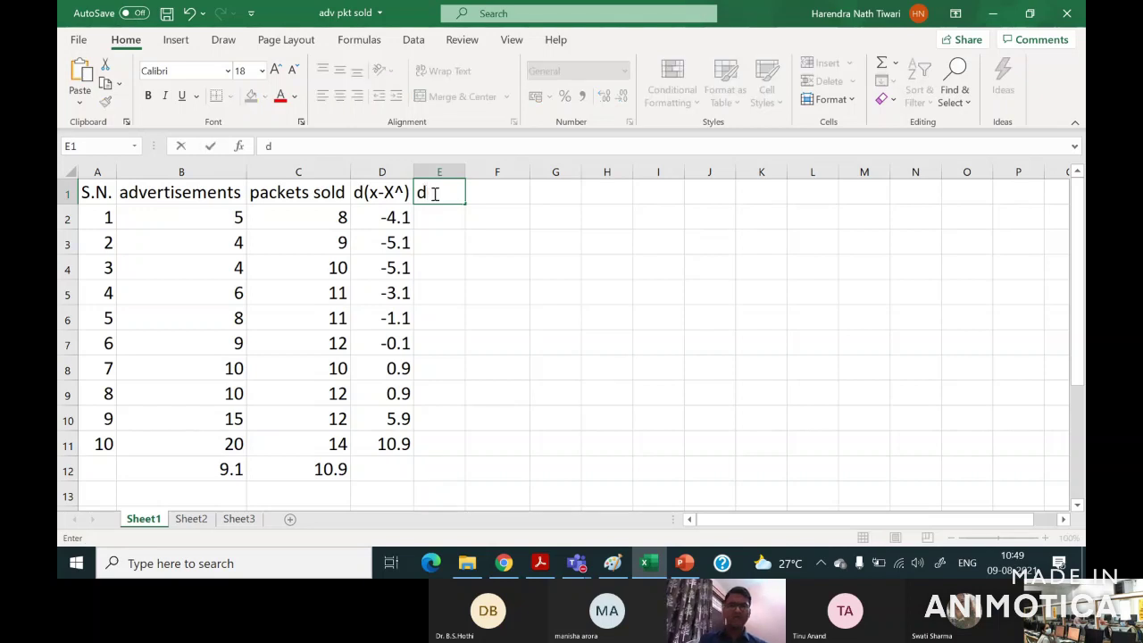
type("(")
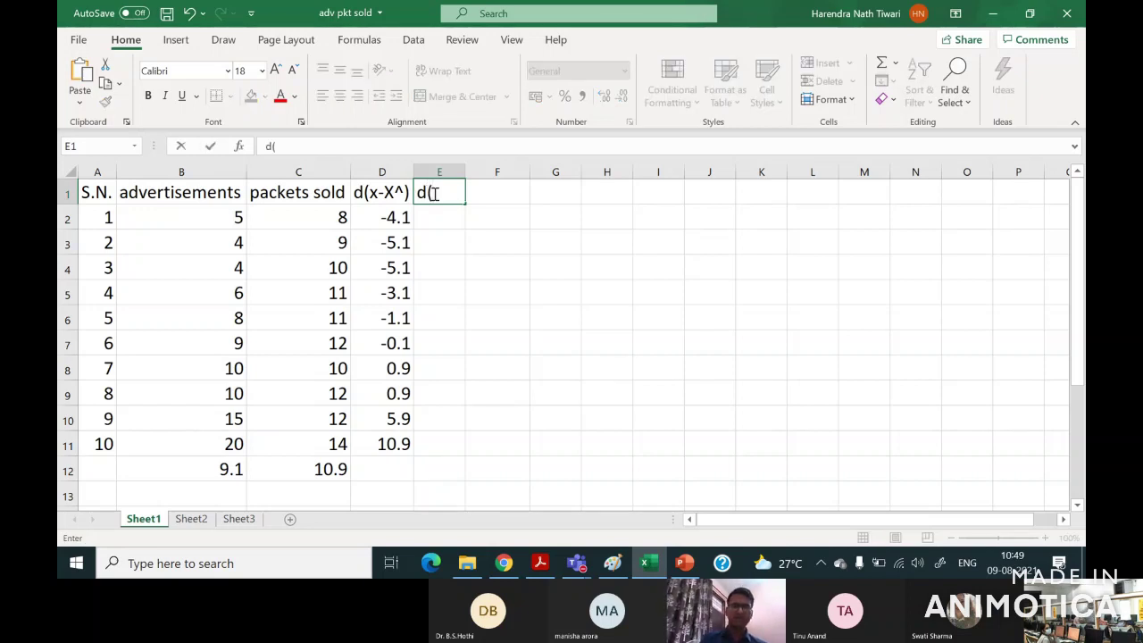
type("-y^)")
key("Return")
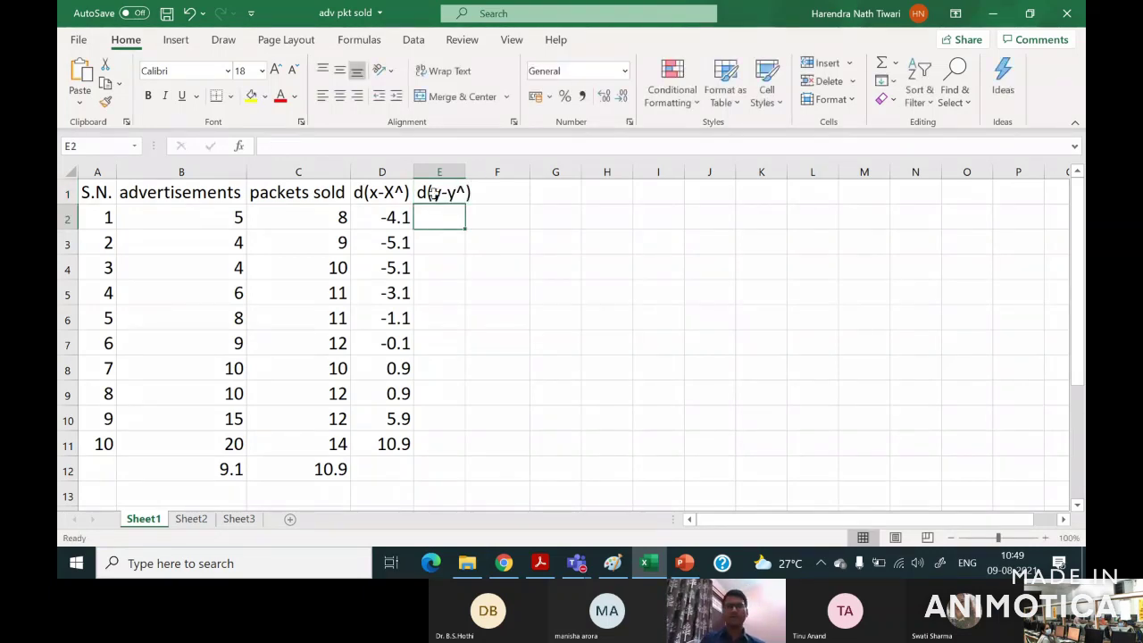
Enter the deviation formula =C2-$C$12 in E2 and fill it down through E11.
type("=")
left_click(322, 217)
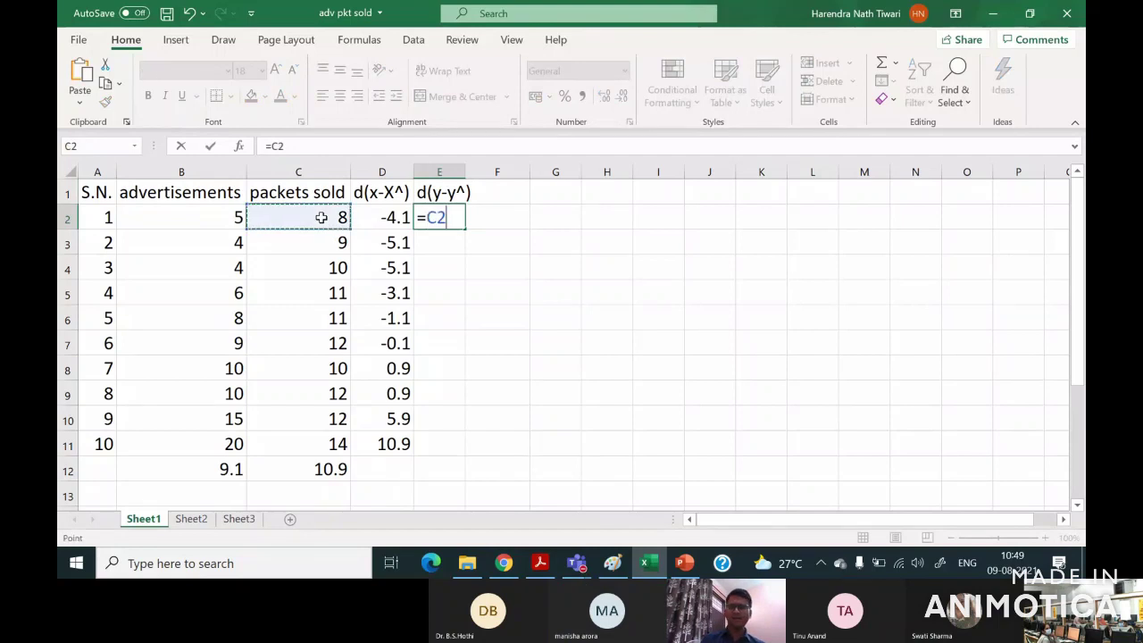
type("-")
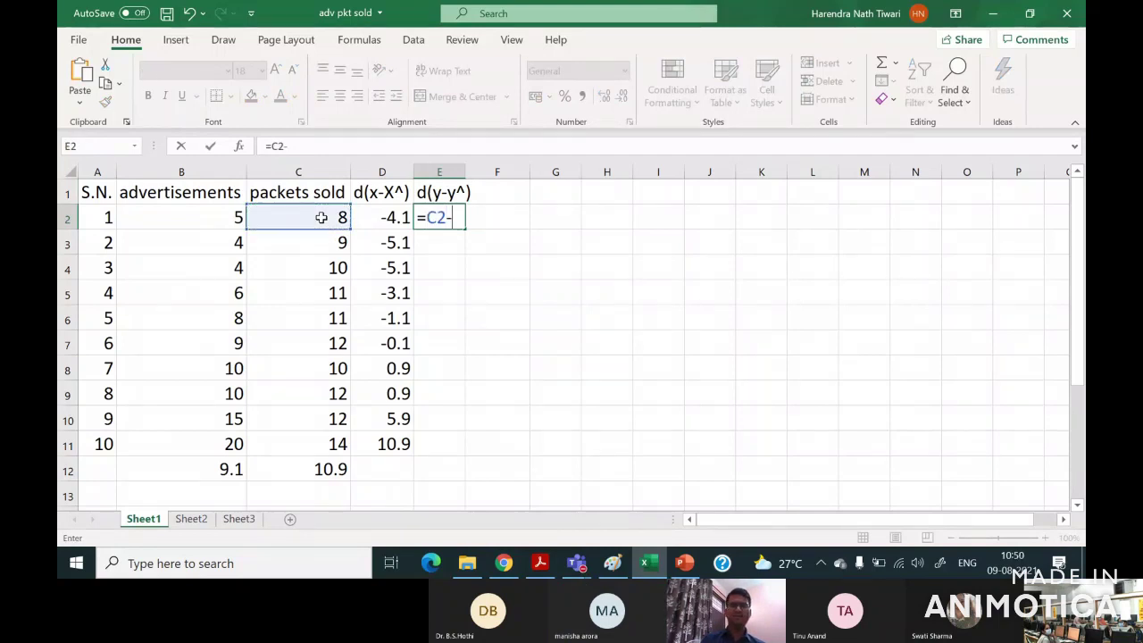
left_click(307, 465)
key("F4")
key("Return")
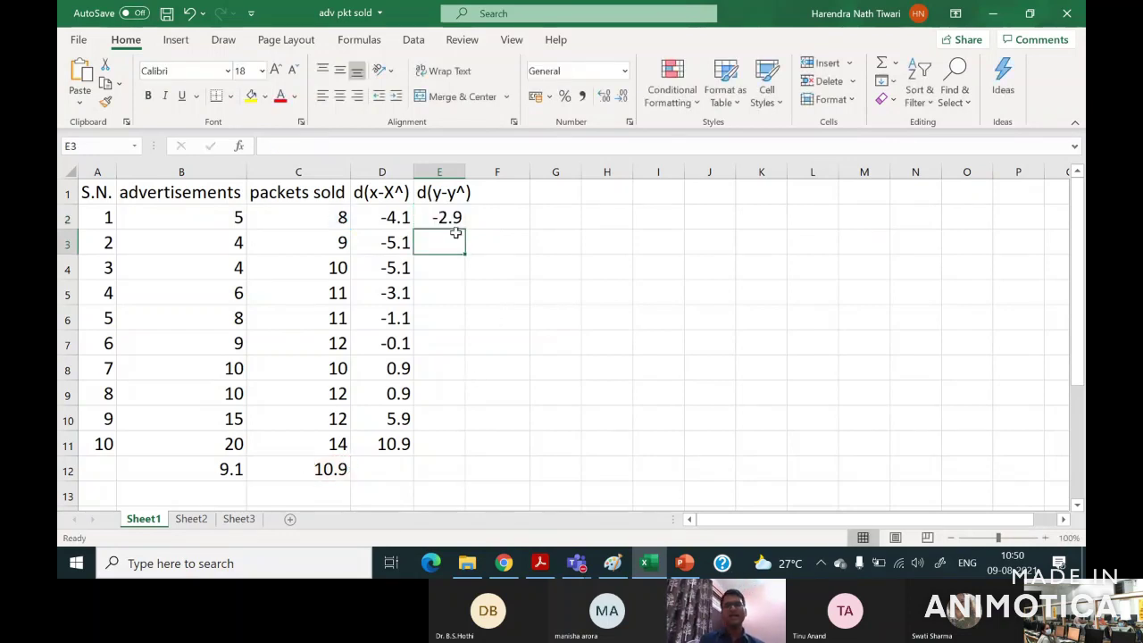
left_click(440, 215)
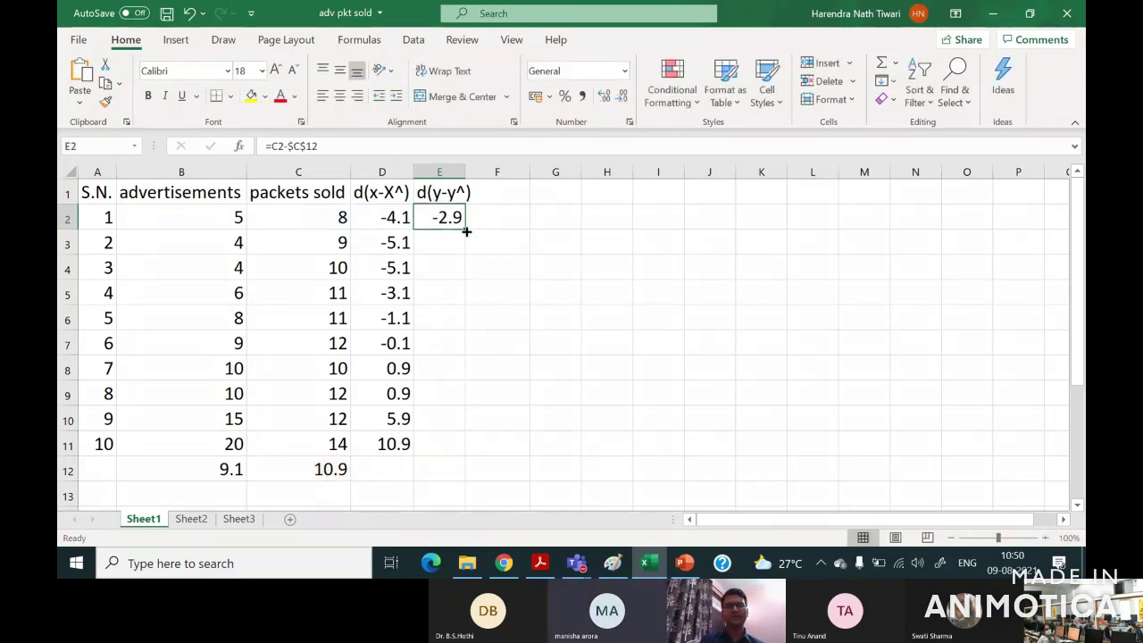
double_click(466, 231)
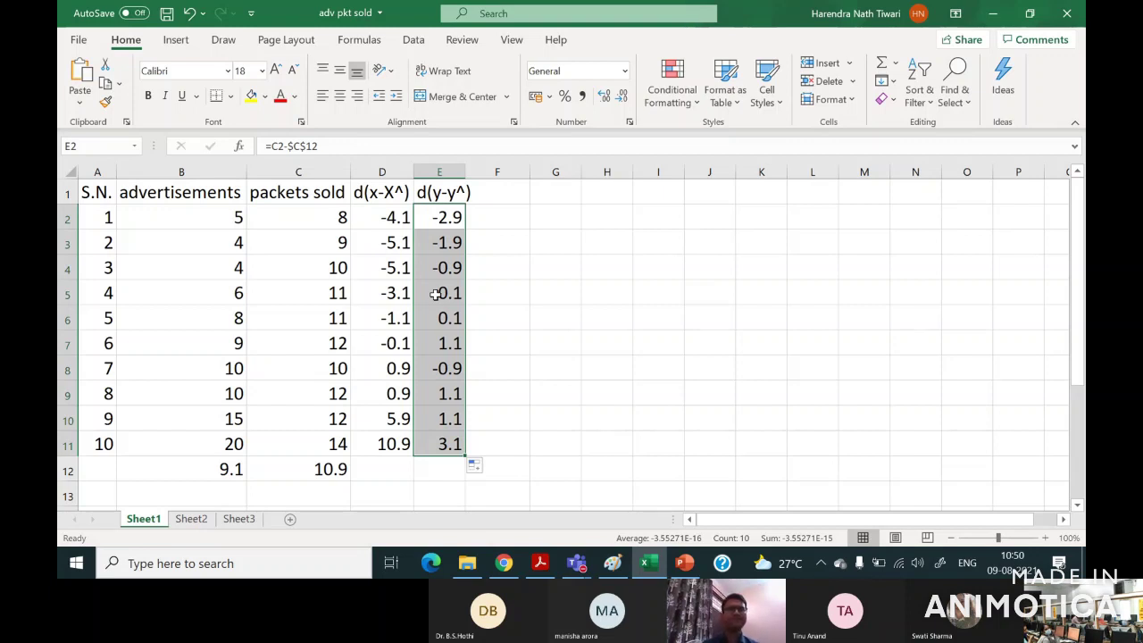
Insert a markers-only scatter chart from the deviations in E2:E11.
left_click(177, 40)
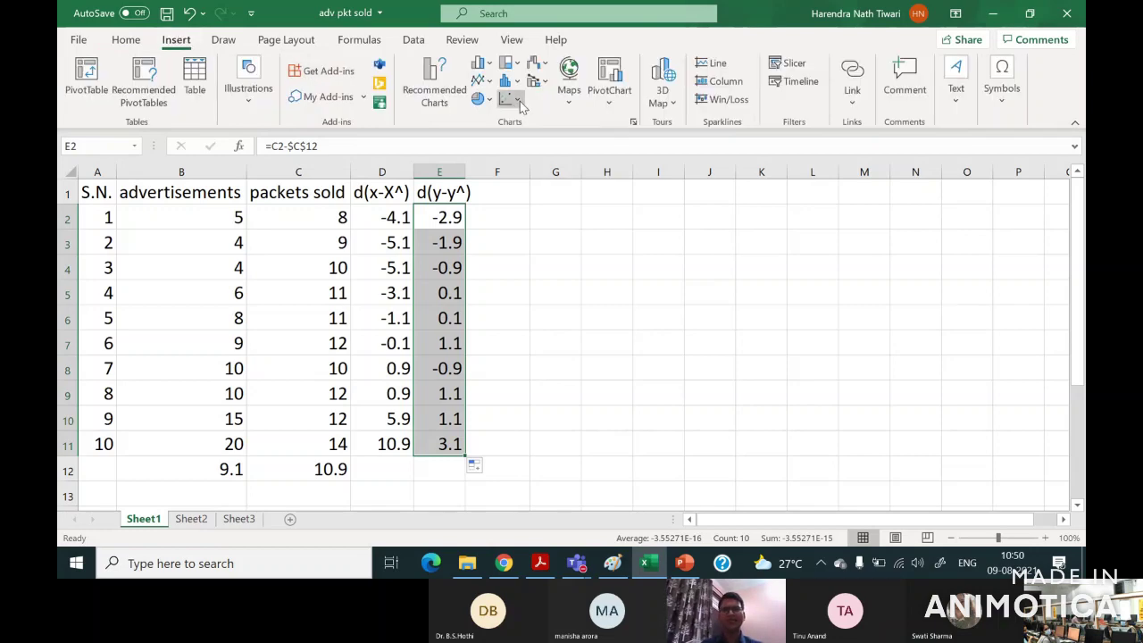
left_click(514, 100)
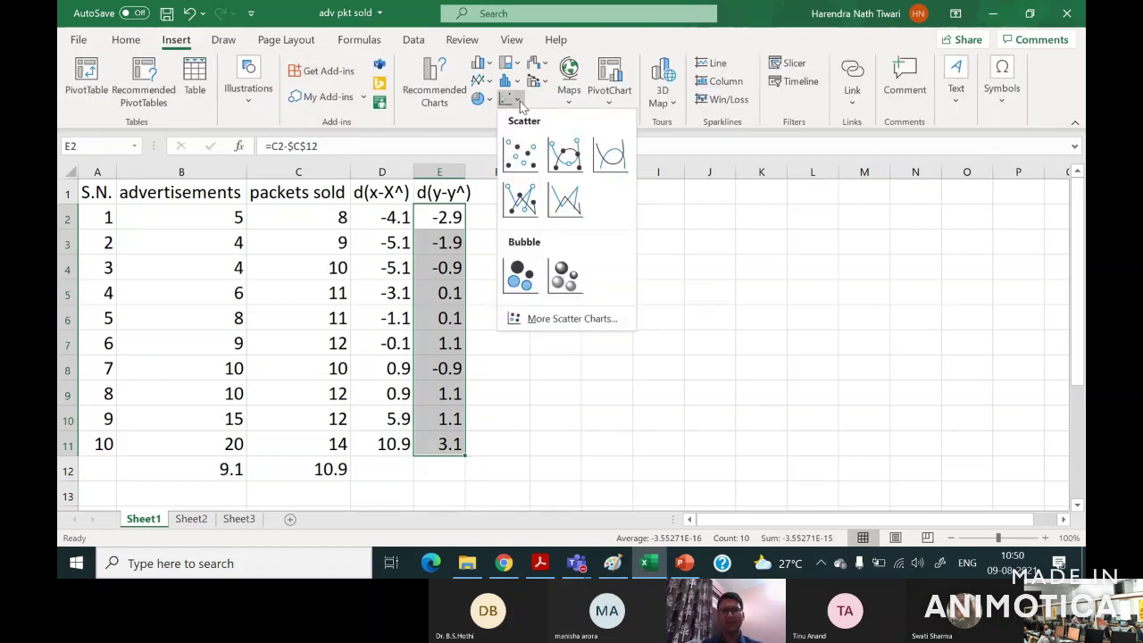
left_click(520, 153)
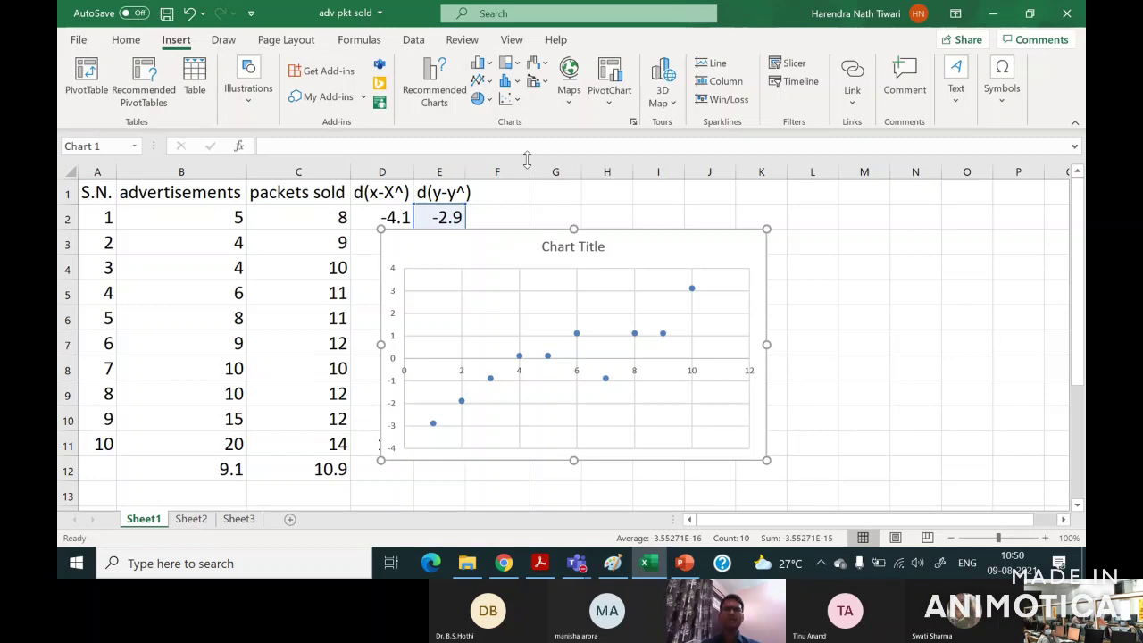
Open the scatter chart's data source settings and remove the existing series Series1.
right_click(662, 256)
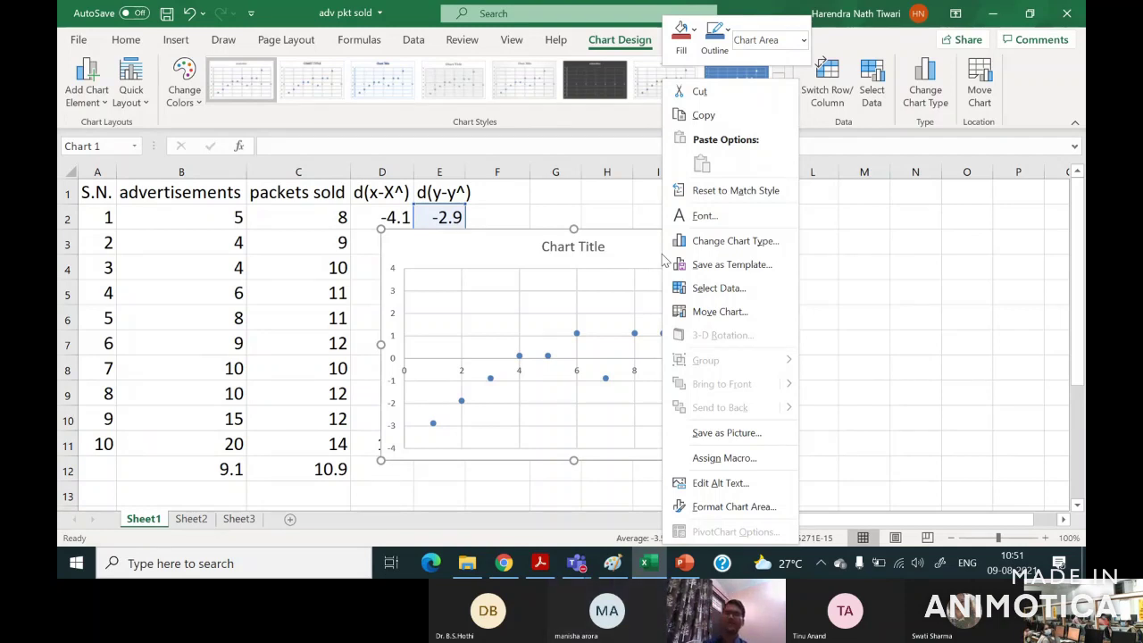
left_click(607, 266)
left_click(603, 309)
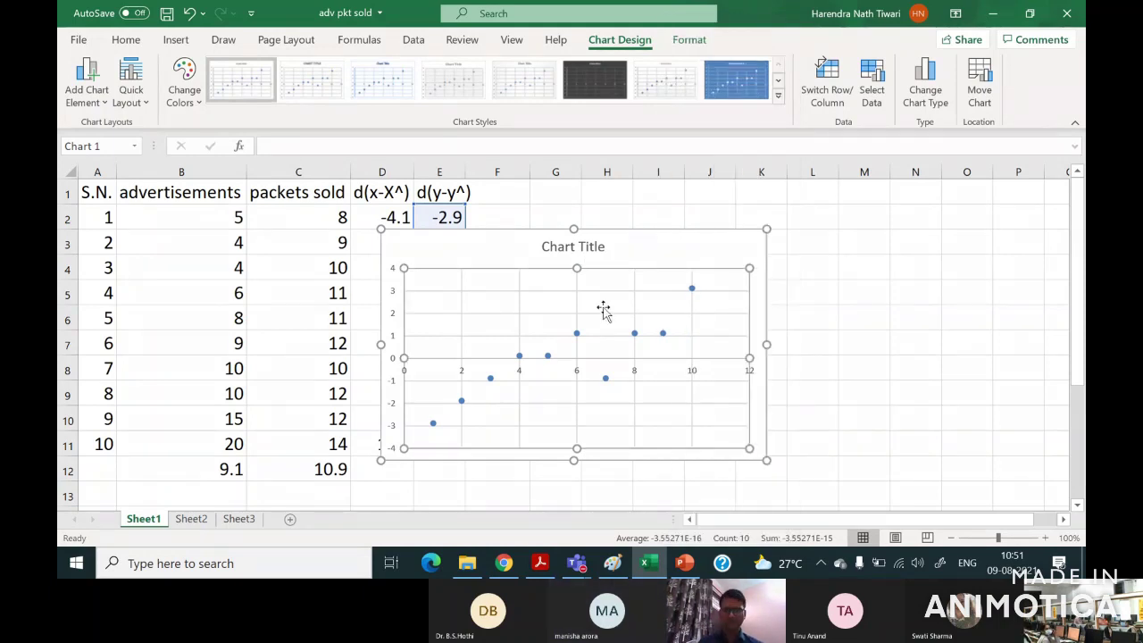
right_click(604, 309)
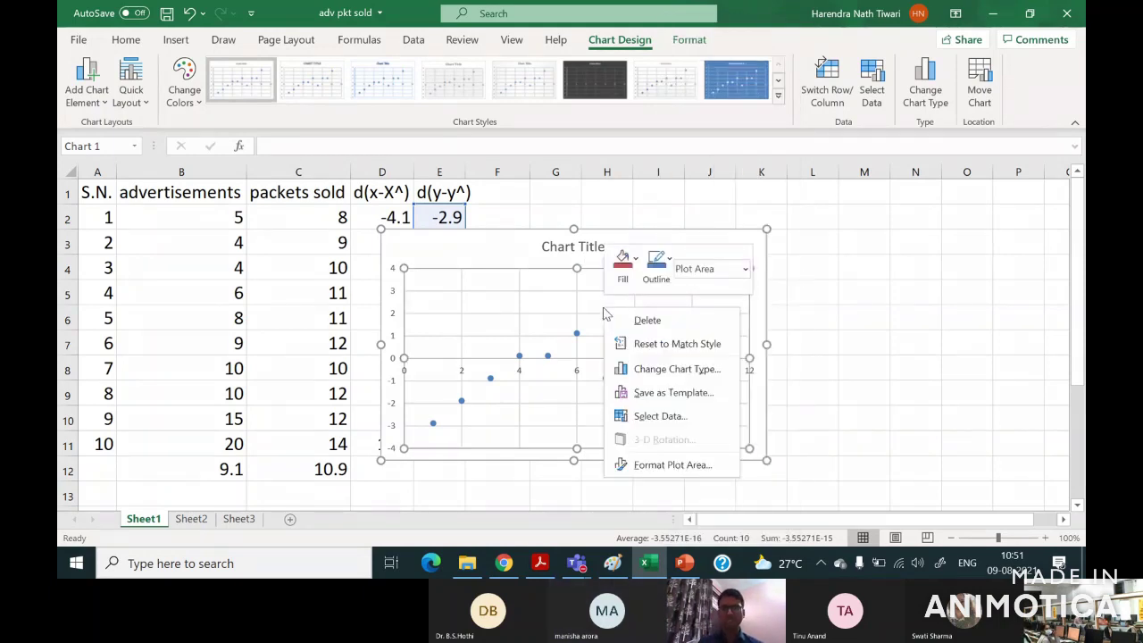
left_click(661, 417)
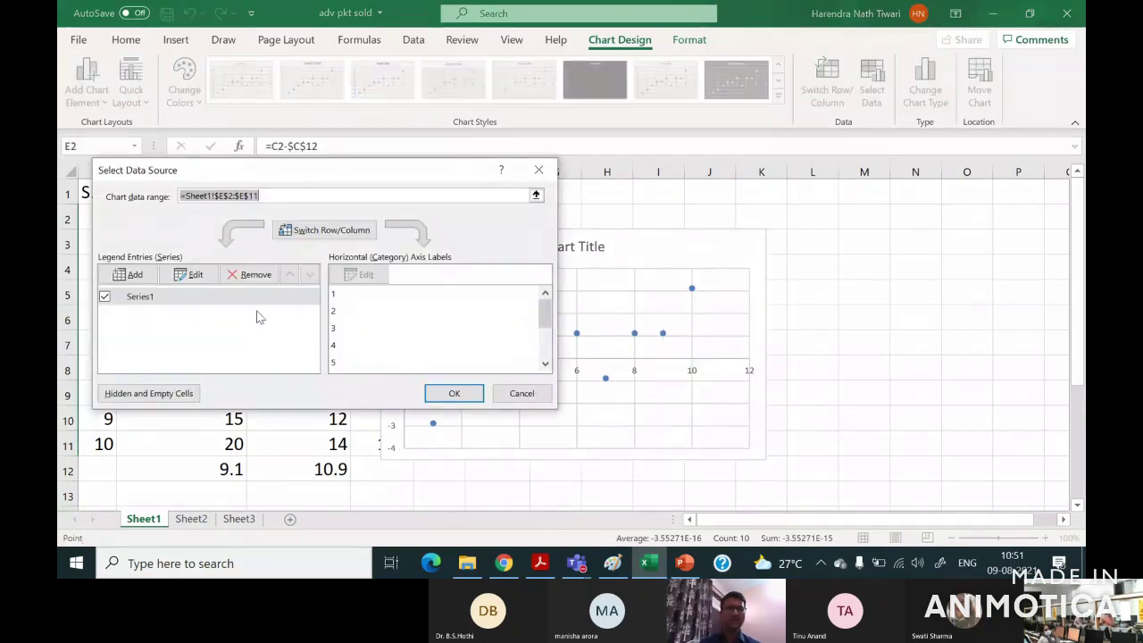
left_click(255, 274)
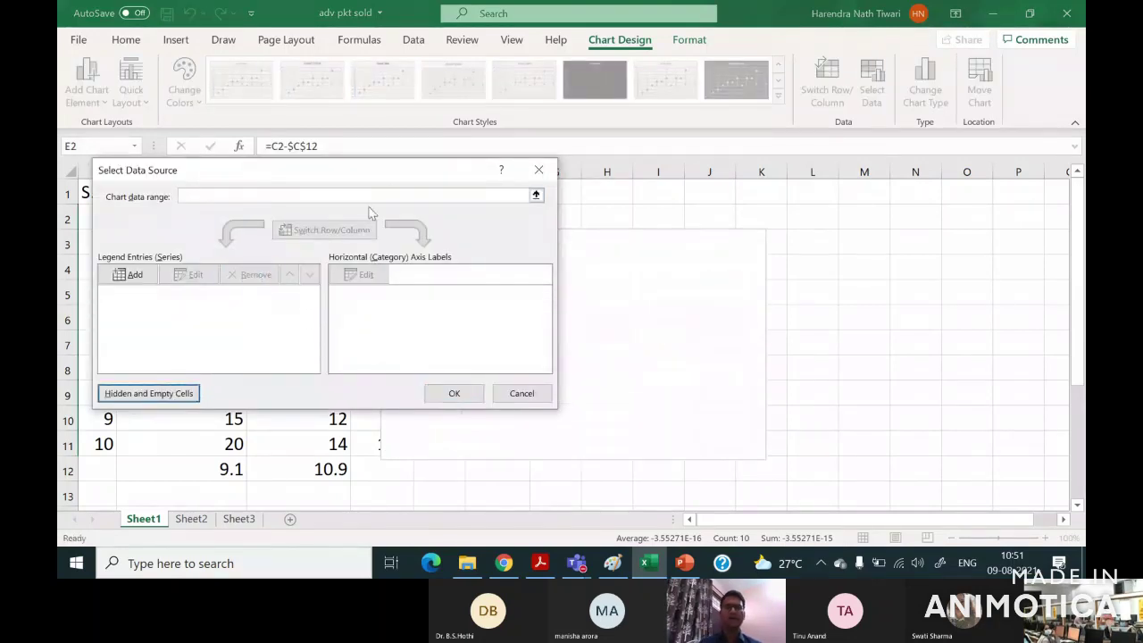
Add a chart series named dx with the serial numbers in A2:A11 as its X values.
left_click_drag(382, 170, 931, 178)
left_click(676, 280)
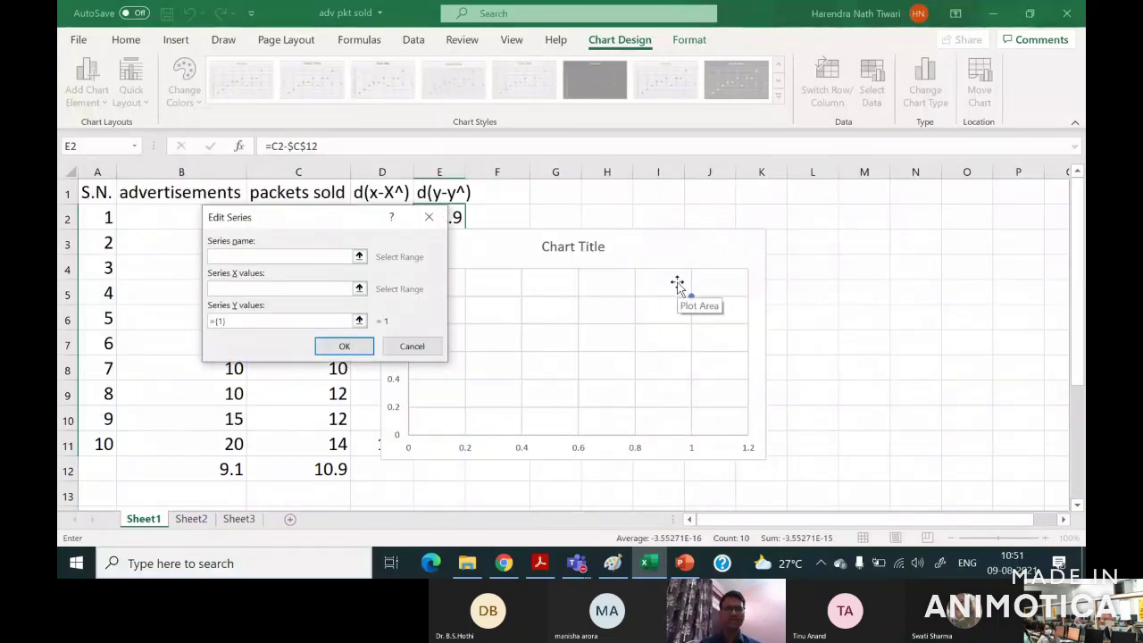
type("dx")
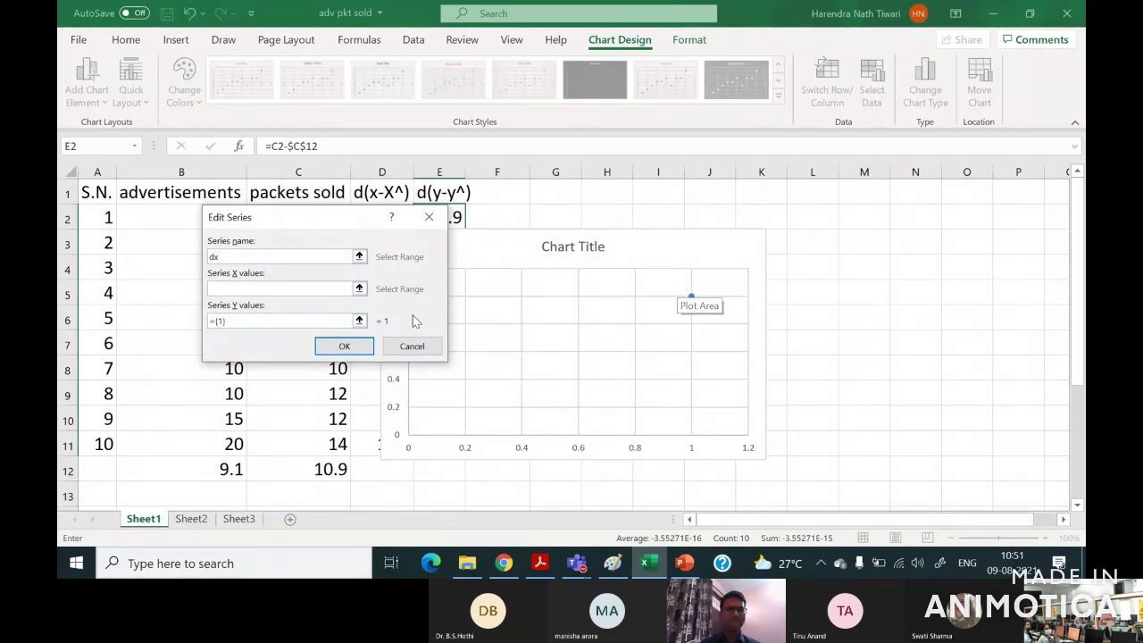
left_click(284, 288)
left_click(103, 220)
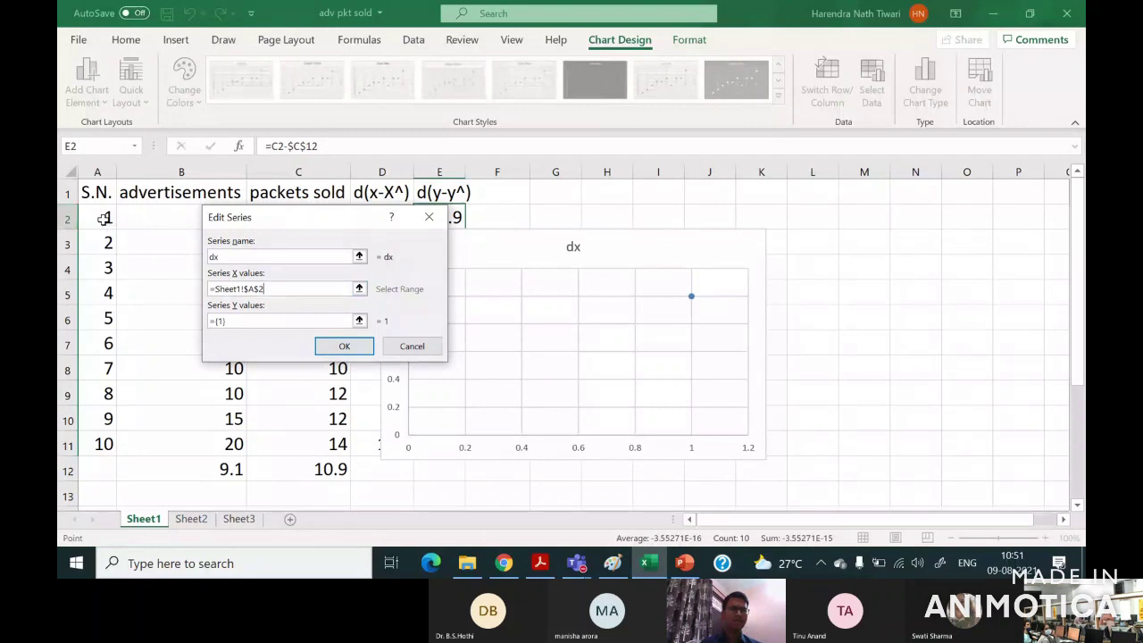
key("shift+Down")
key("shift+Down")
key("shift+Down")
key("shift+Down")
key("shift+Down")
key("shift+Down")
key("shift+Down")
key("shift+Down")
key("shift+Down")
Set the dx series' Y values to the advertisement deviations in D2:D11 and accept the series.
left_click(237, 323)
key("BackSpace")
key("BackSpace")
key("BackSpace")
key("BackSpace")
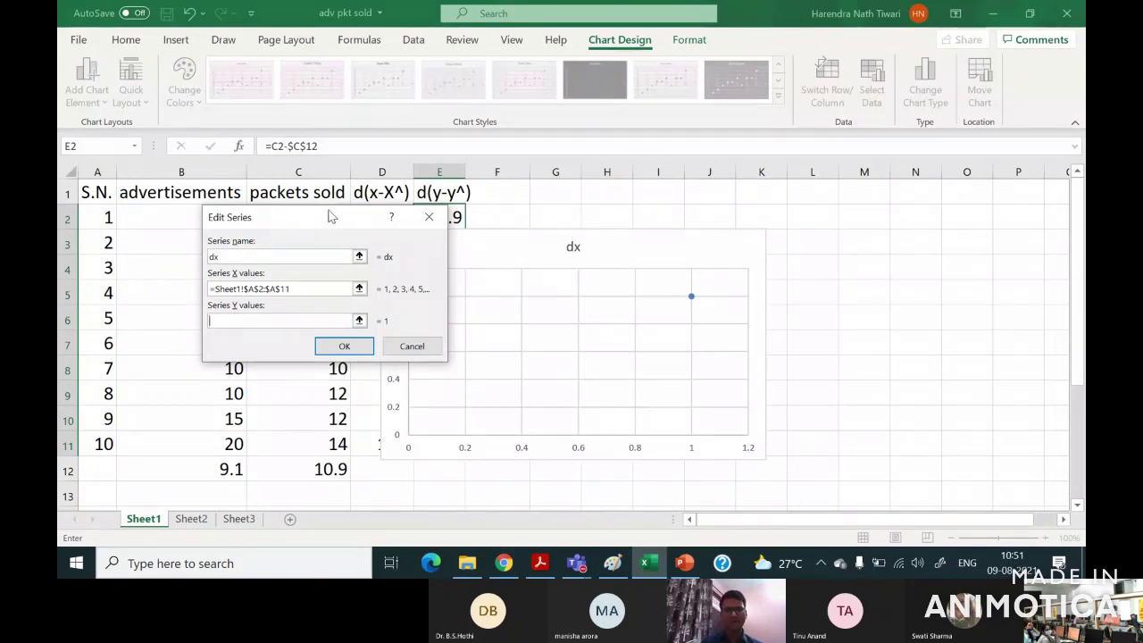
left_click_drag(327, 217, 573, 285)
left_click(361, 219)
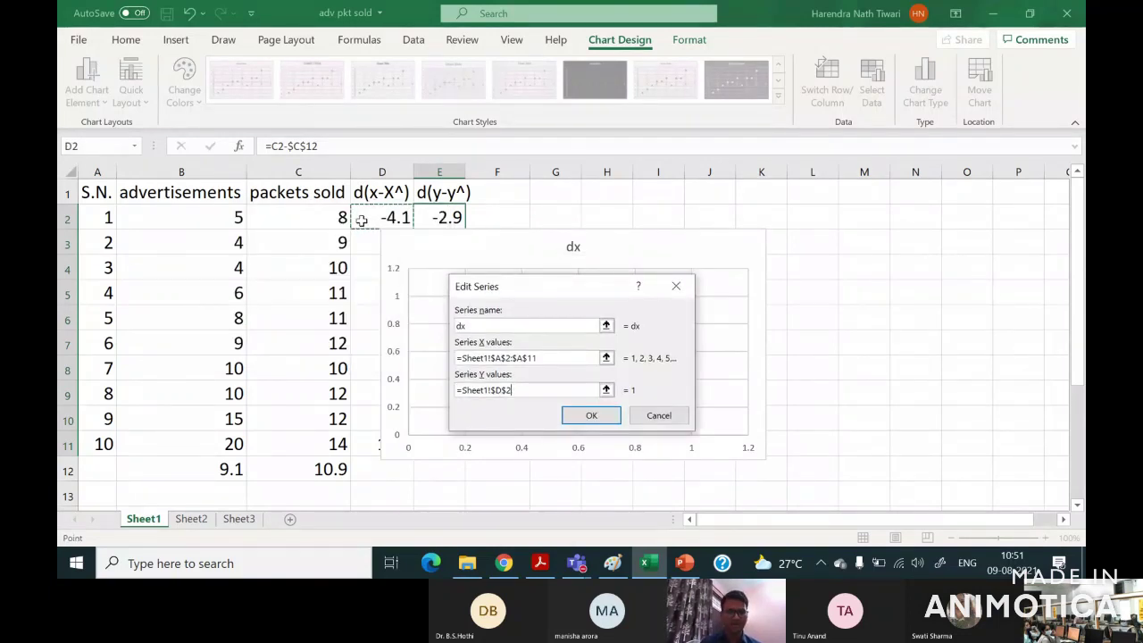
key("shift+Down")
key("shift+Down")
key("shift+Down")
key("shift+Down")
key("shift+Down")
key("shift+Down")
key("shift+Down")
key("shift+Down")
key("shift+Down")
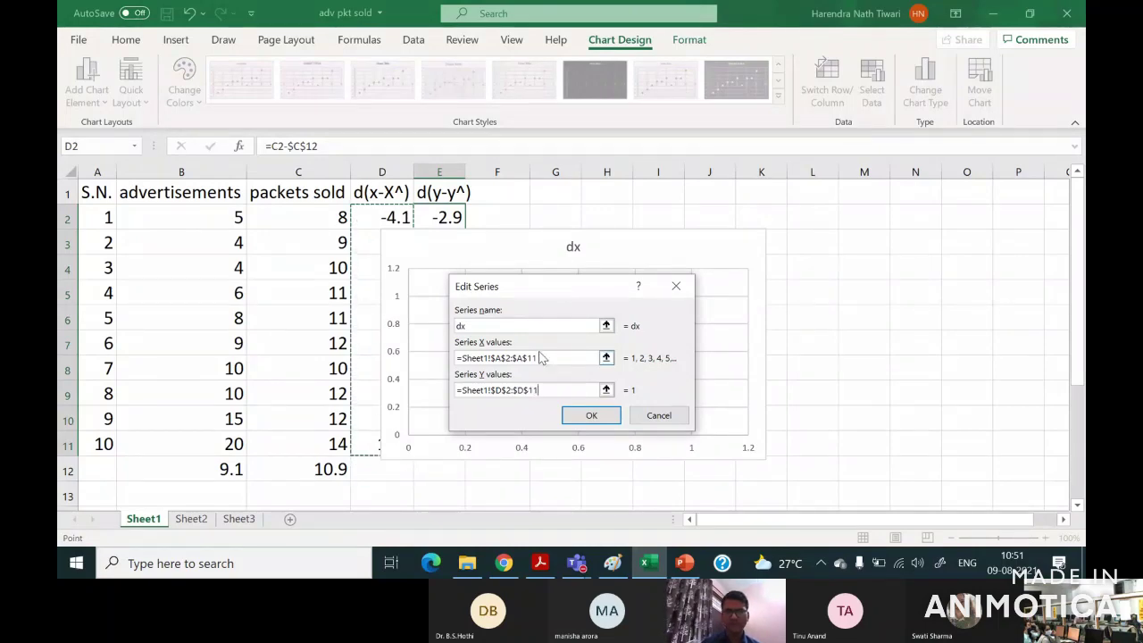
left_click(588, 417)
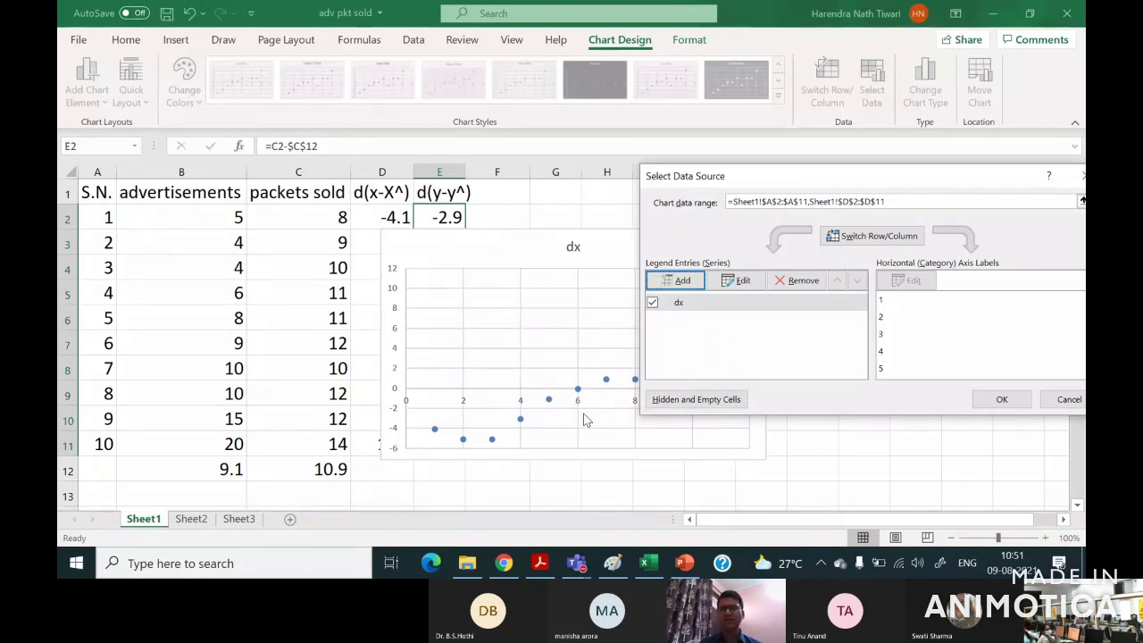
Add a second chart series named dy with A2:A11 as its X values.
left_click(681, 282)
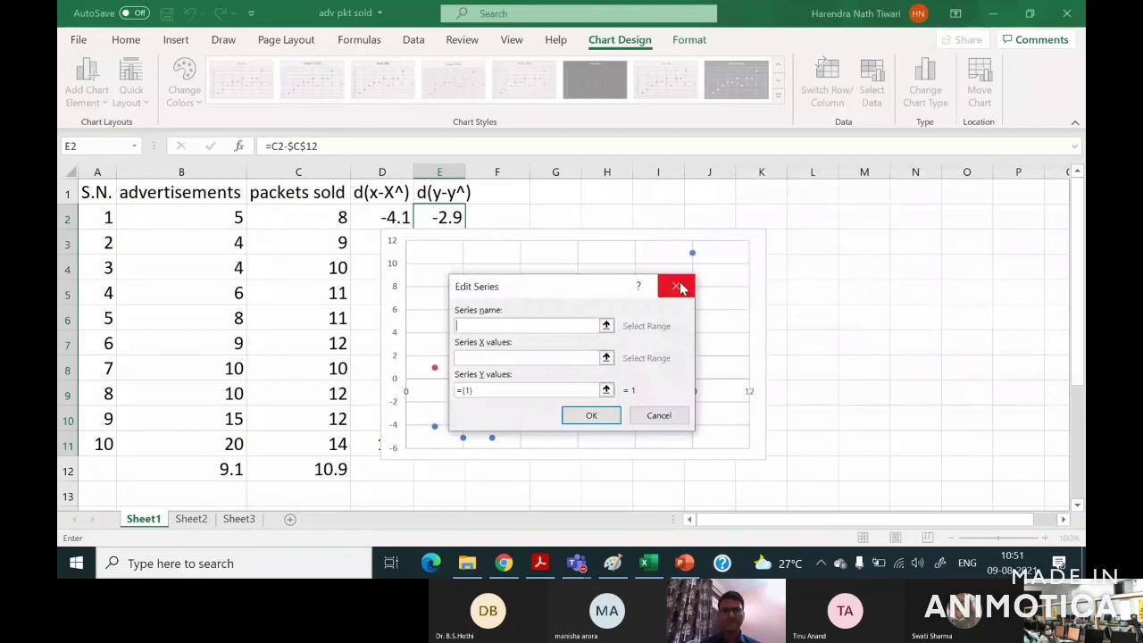
type("Dy")
key("BackSpace")
key("BackSpace")
type("dy")
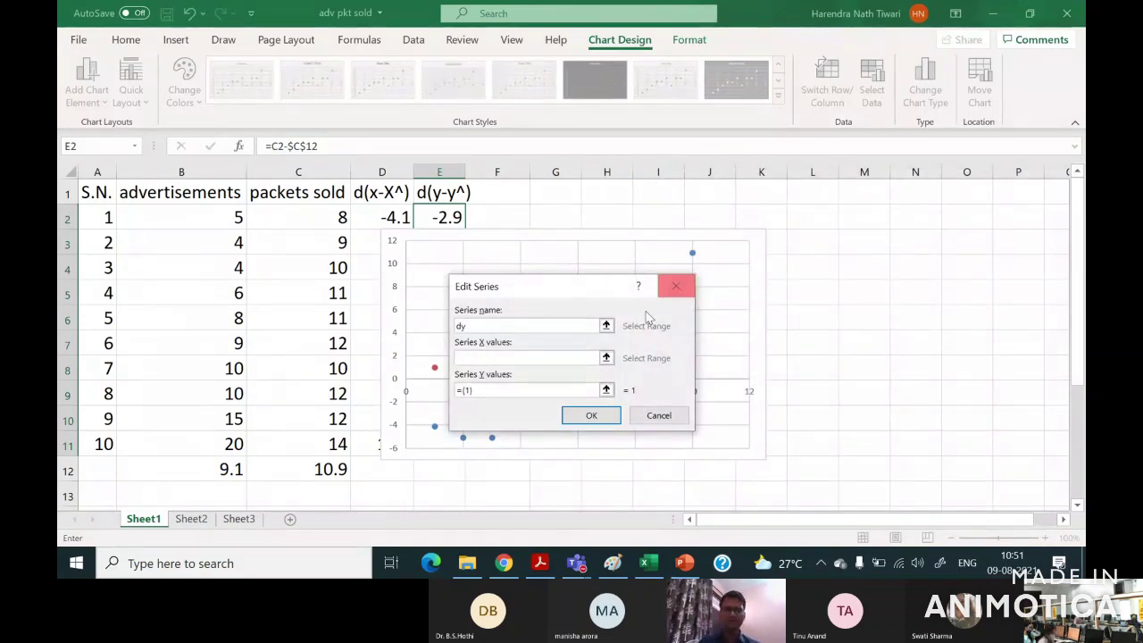
left_click(523, 358)
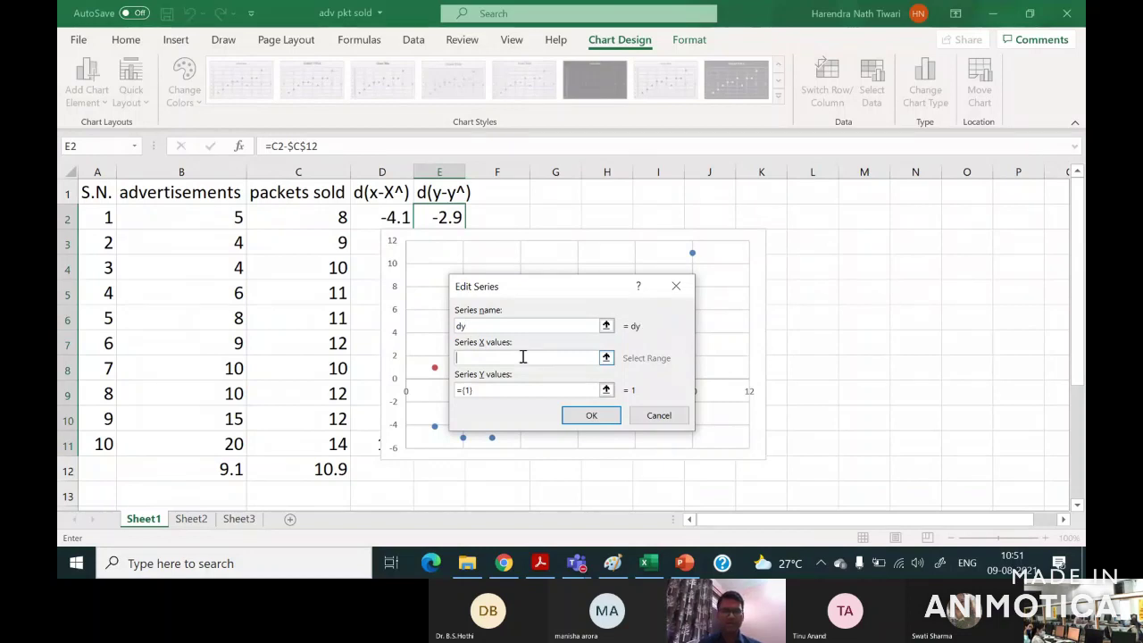
left_click(98, 210)
key("shift+Down")
key("shift+Down")
key("shift+Down")
key("shift+Down")
key("shift+Down")
key("shift+Down")
key("shift+Down")
key("shift+Down")
key("shift+Down")
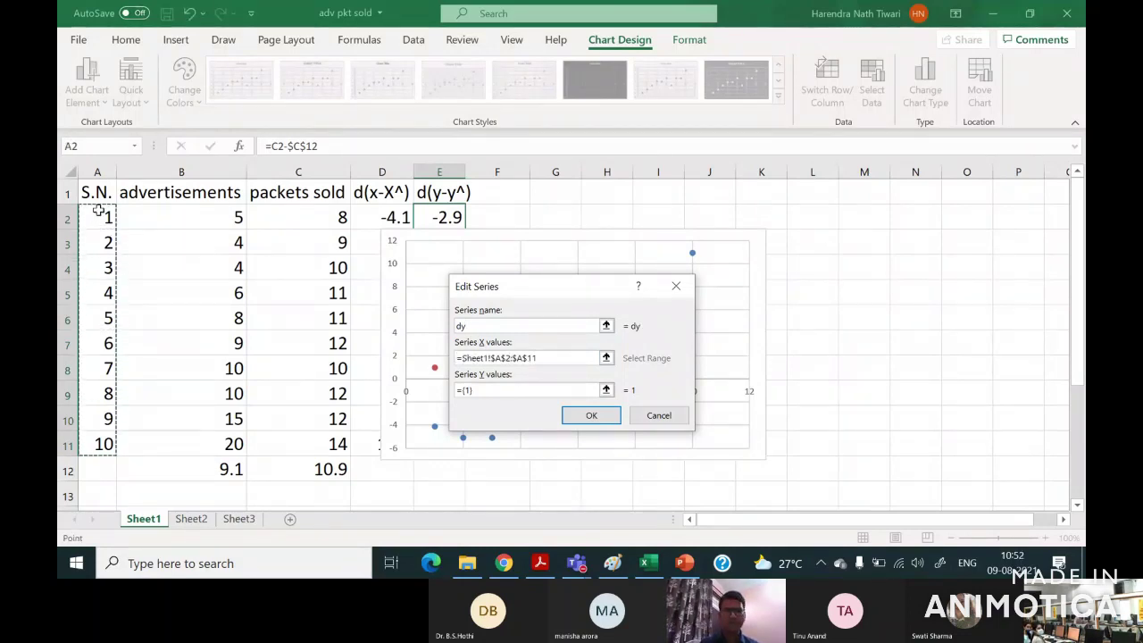
Set the dy series' Y values to the packets sold deviations in E2:E11 and apply the chart data changes.
left_click(485, 389)
key("BackSpace")
key("BackSpace")
key("BackSpace")
key("BackSpace")
left_click(454, 211)
key("shift+Down")
key("shift+Down")
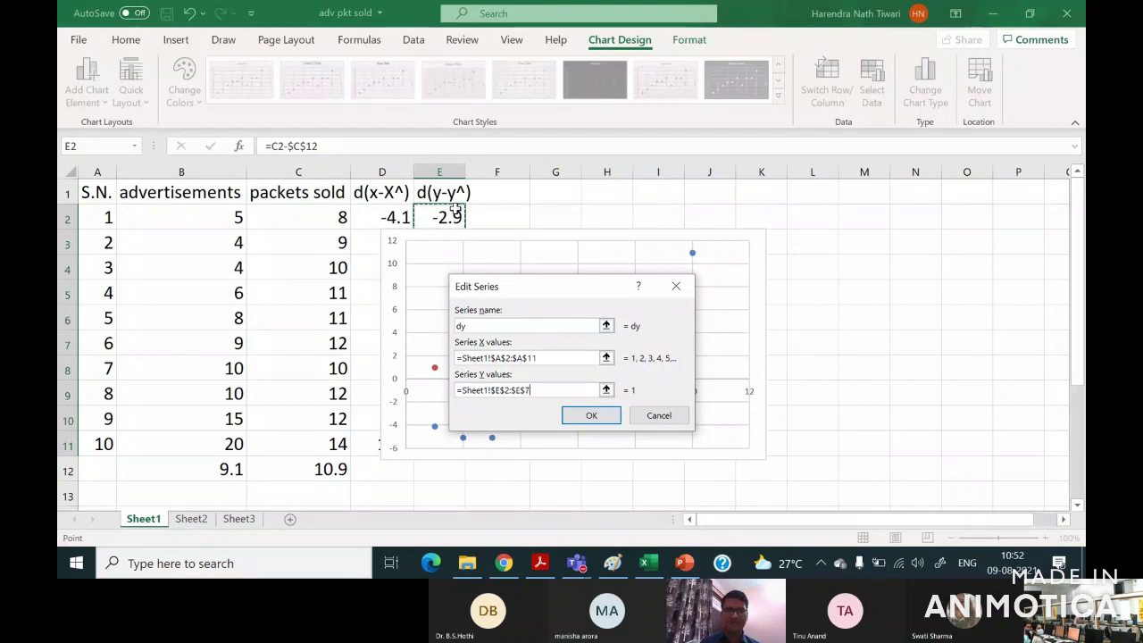
key("shift+Down")
key("shift+Down")
key("shift+Down")
key("shift+Down")
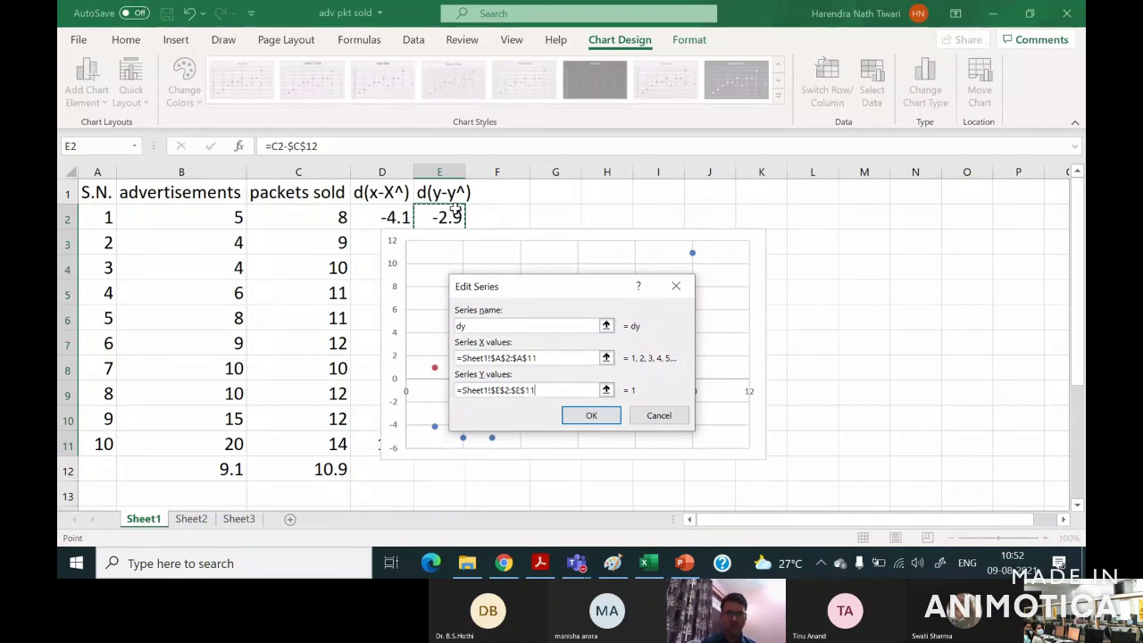
left_click(593, 416)
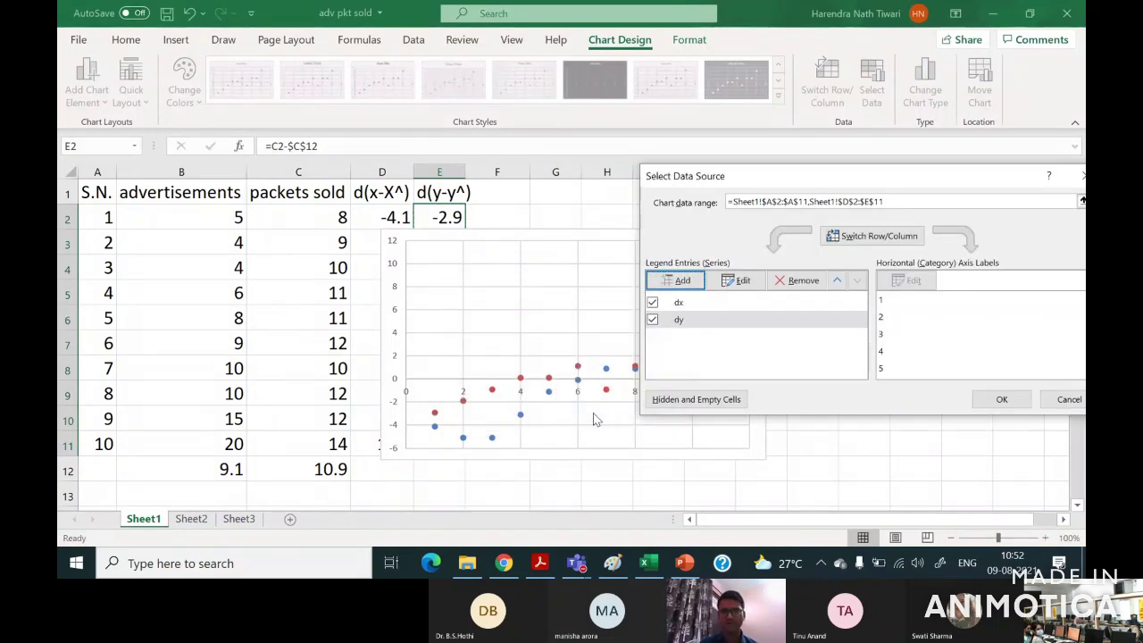
left_click(1014, 400)
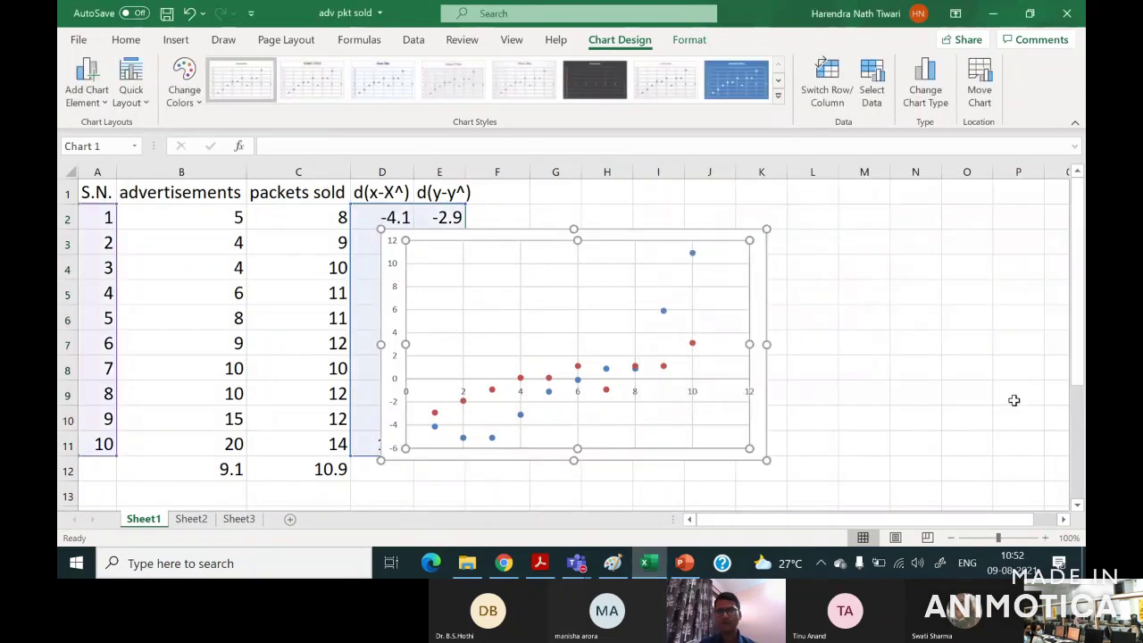
Delete the horizontal gridlines from the scatter chart.
left_click(595, 292)
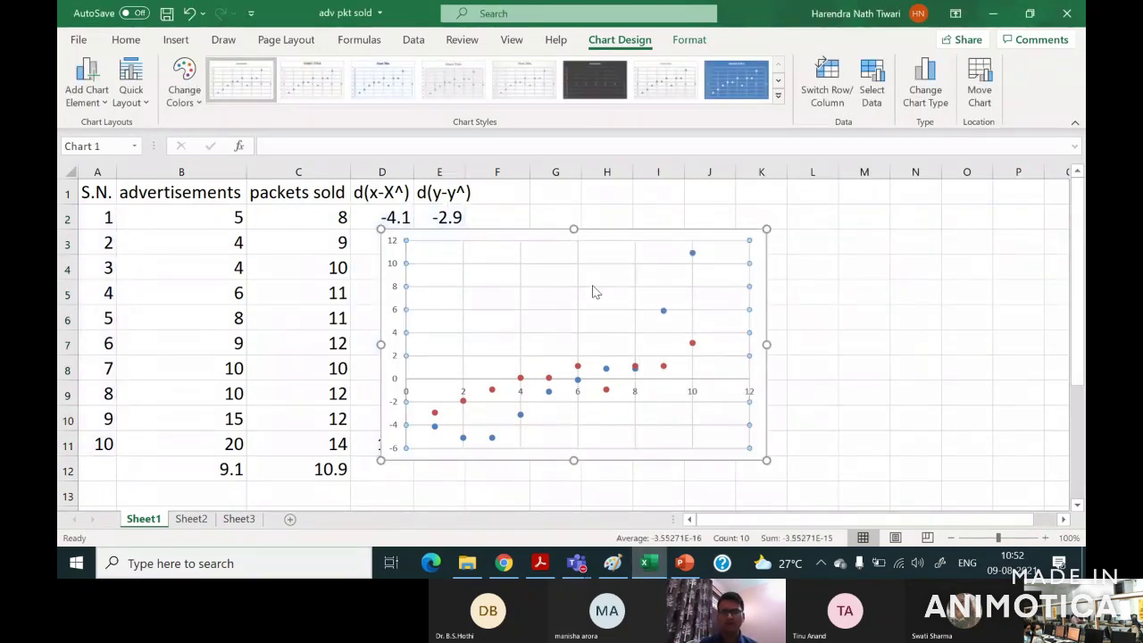
left_click(594, 289)
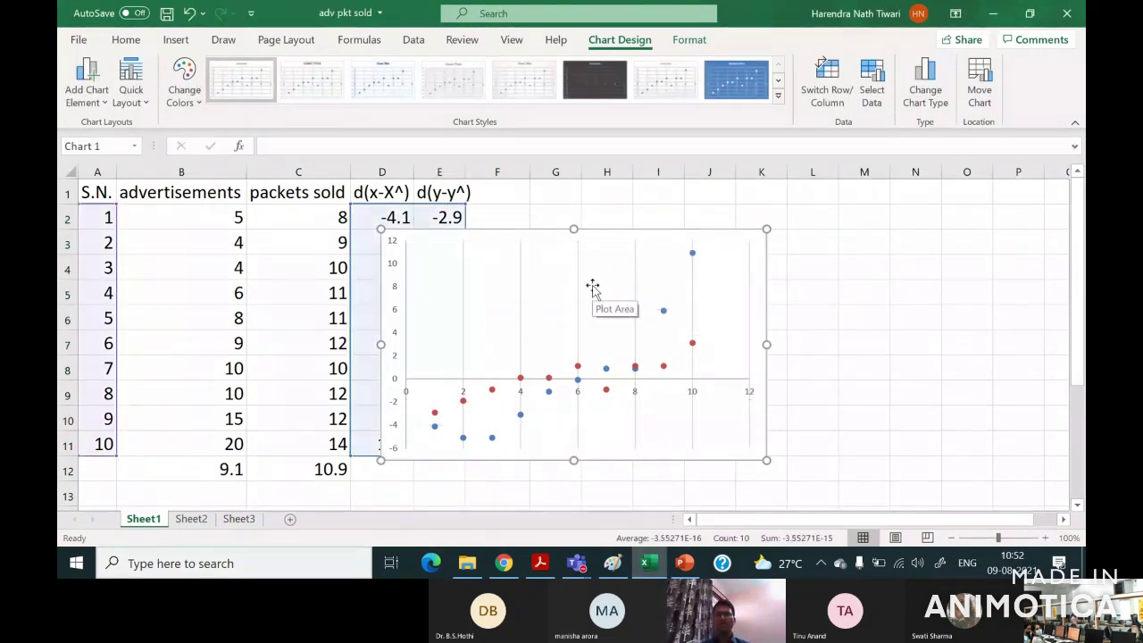
left_click(576, 286)
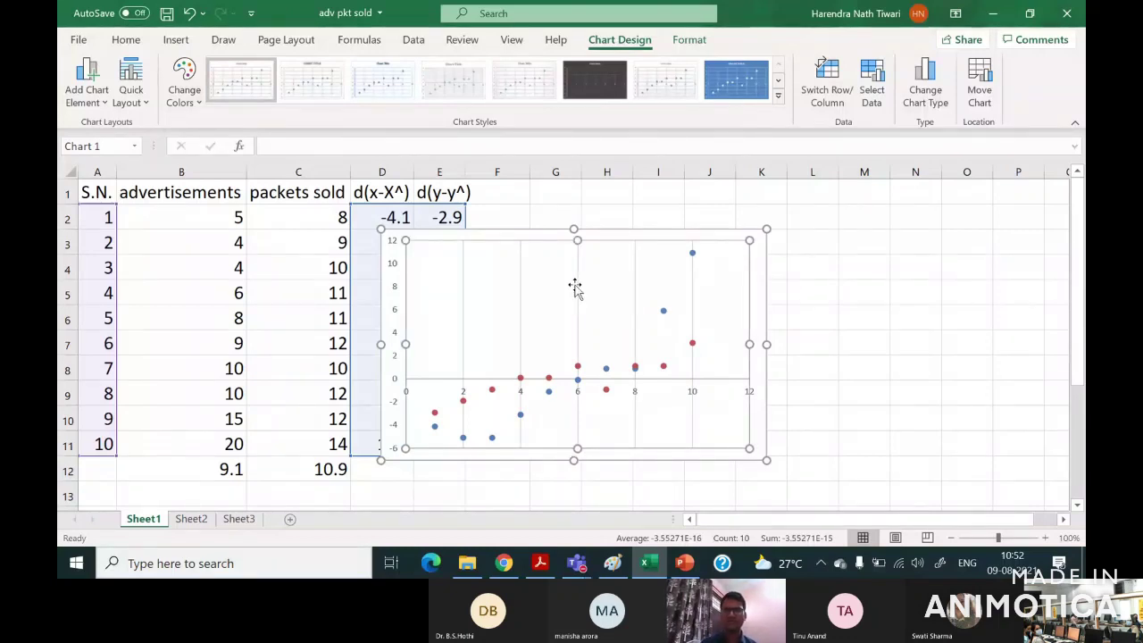
Delete the vertical gridlines and enlarge the scatter chart to span roughly columns C to O down to row 12.
left_click(578, 289)
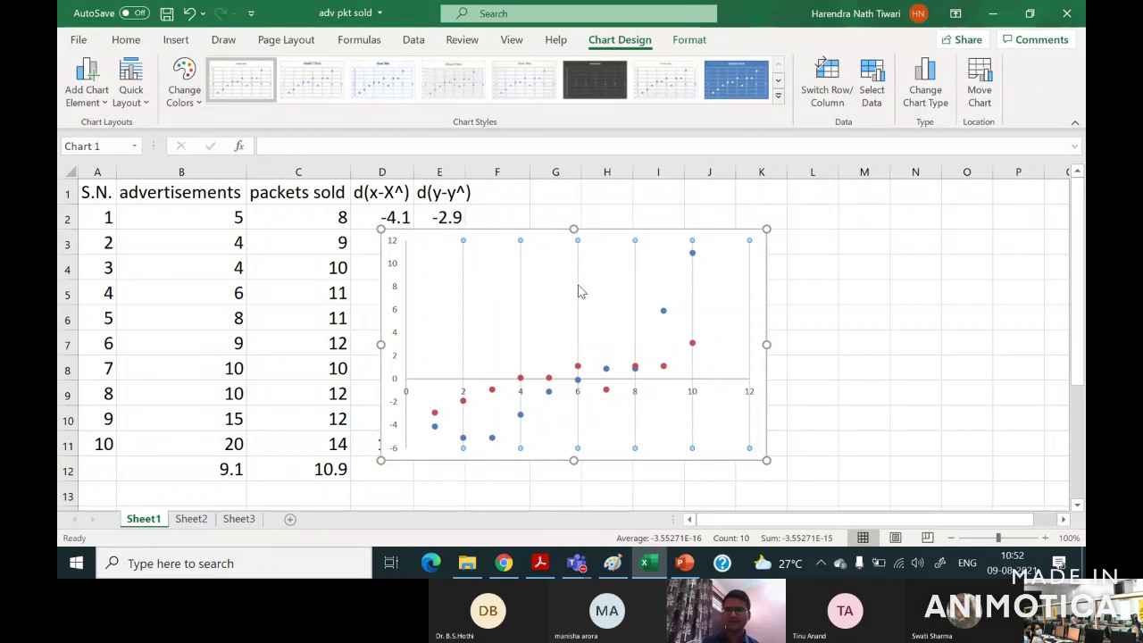
key("Delete")
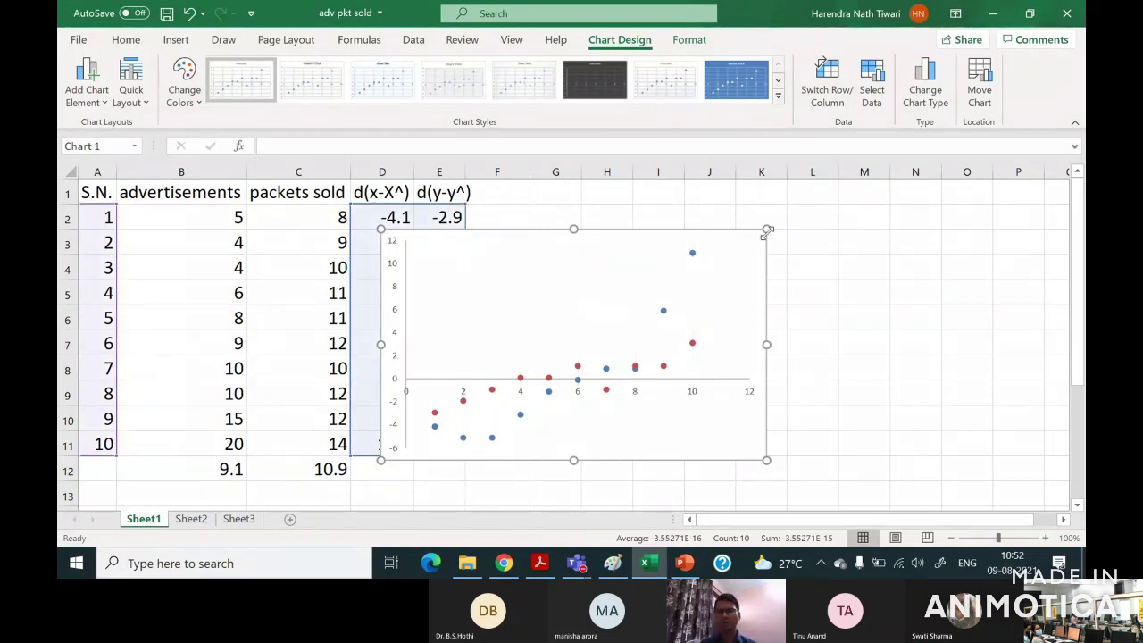
left_click_drag(767, 232, 993, 208)
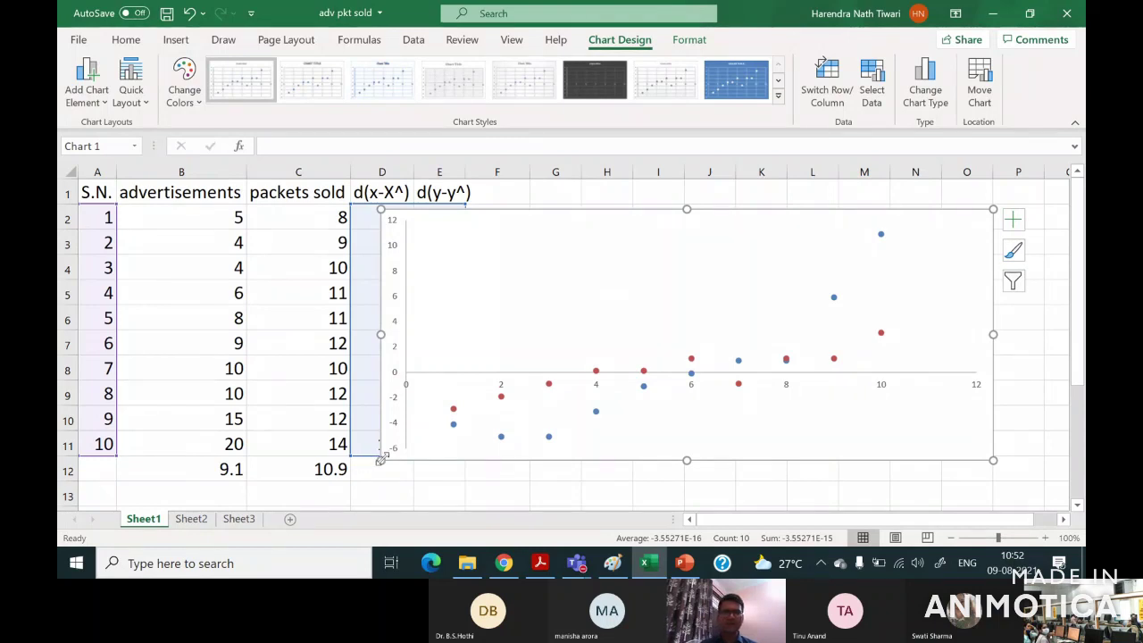
left_click_drag(381, 459, 258, 490)
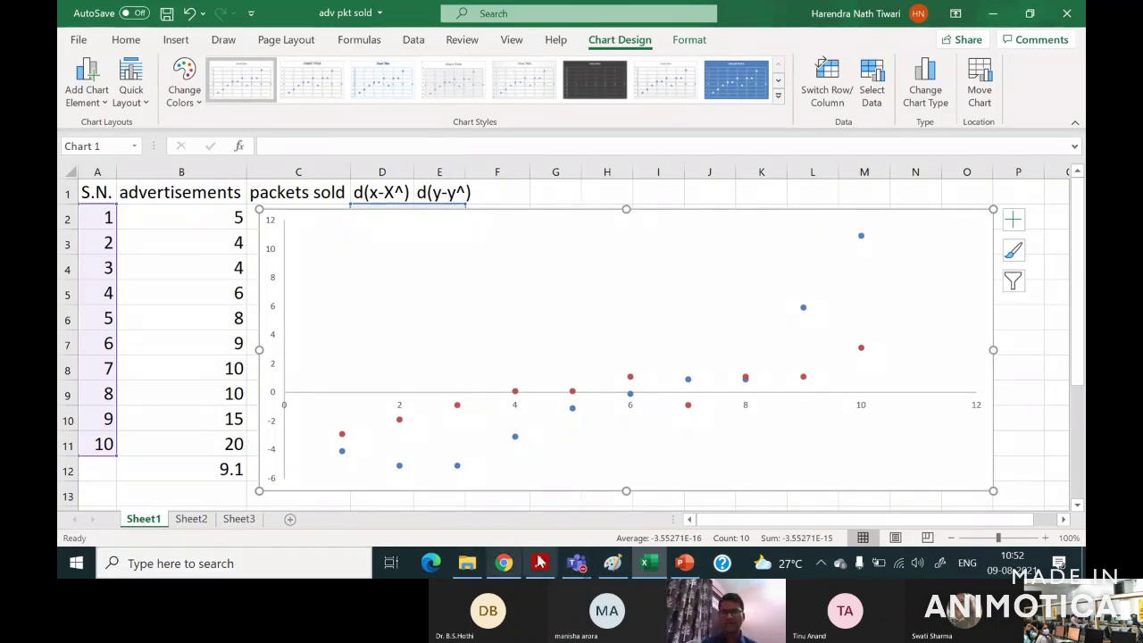
Switch to Paint, paste the screenshot of the worksheet and move it so the whole chart shows.
left_click(622, 572)
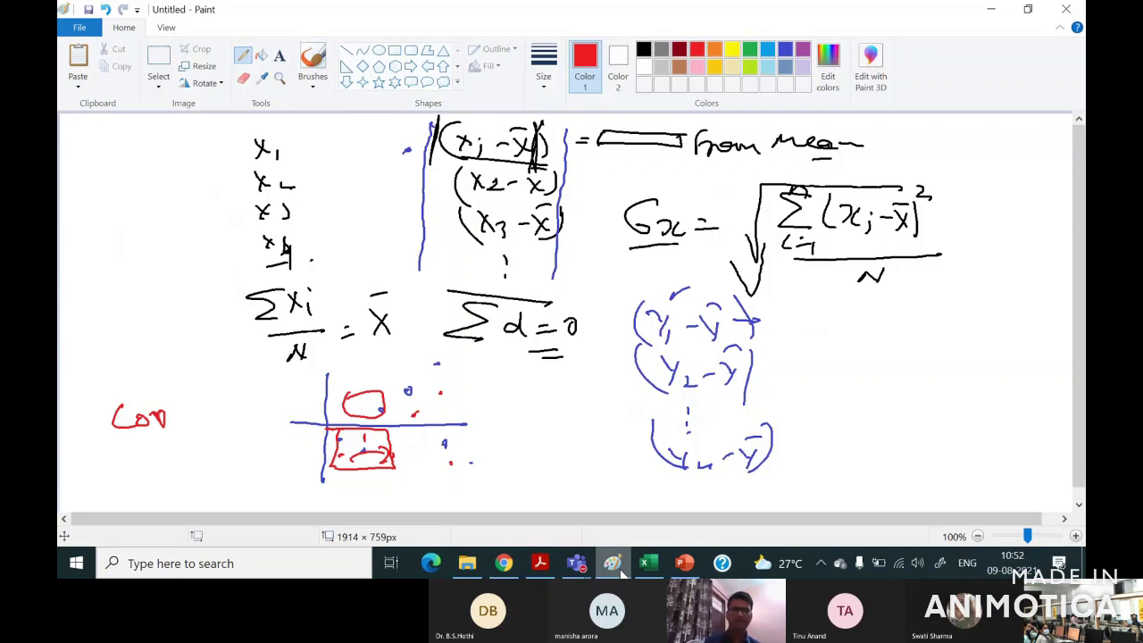
key("ctrl+v")
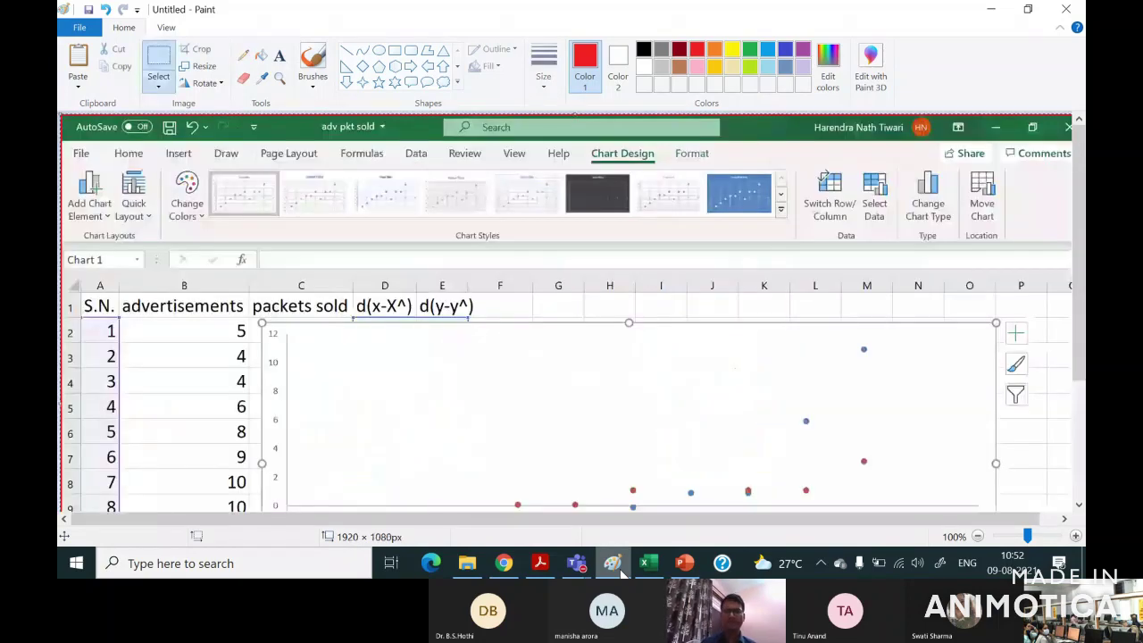
left_click_drag(576, 464, 553, 269)
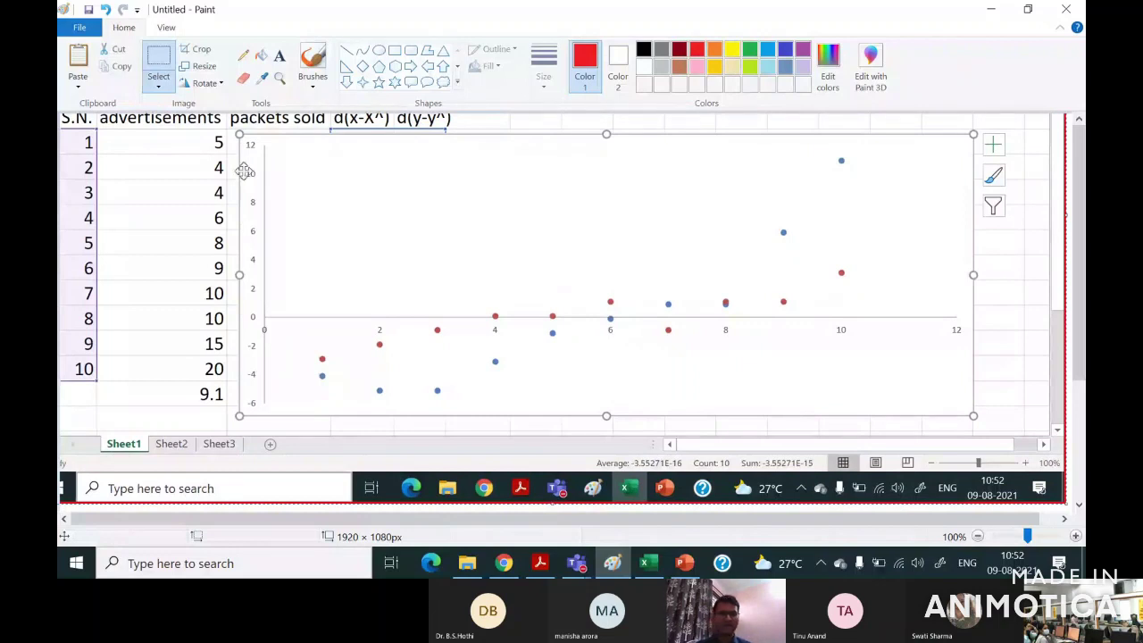
Circle the first pair of chart points in red with the pencil and trace the start of the zero line.
left_click(242, 58)
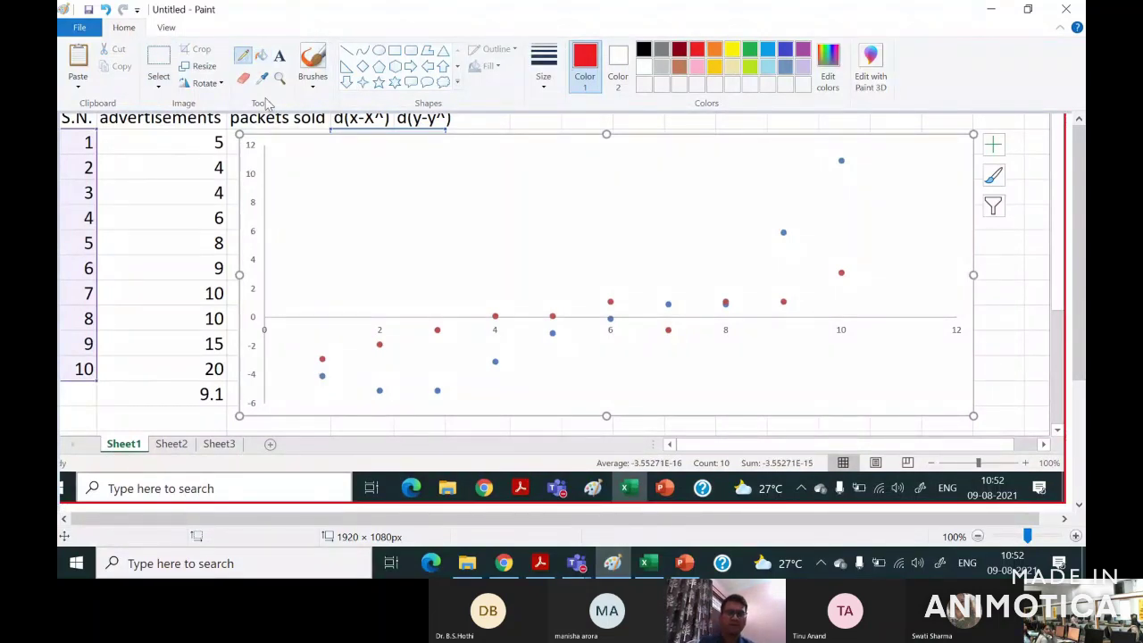
mouse_move(323, 337)
left_mouse_down()
mouse_move(313, 362)
mouse_move(334, 348)
mouse_move(317, 385)
mouse_move(334, 366)
left_mouse_up()
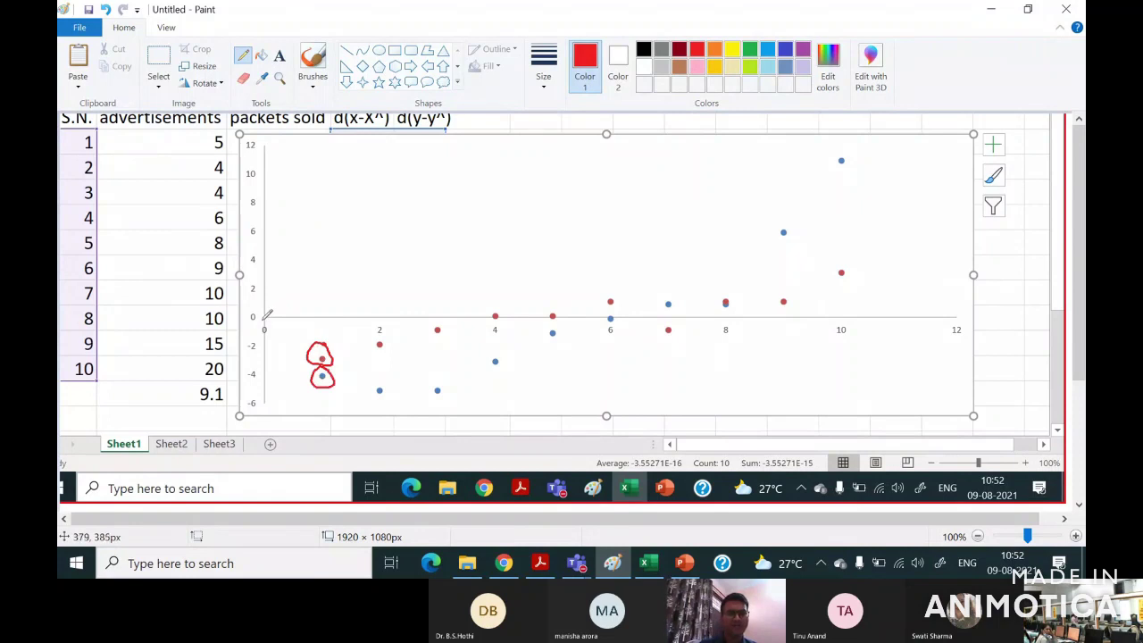
left_click_drag(265, 315, 330, 314)
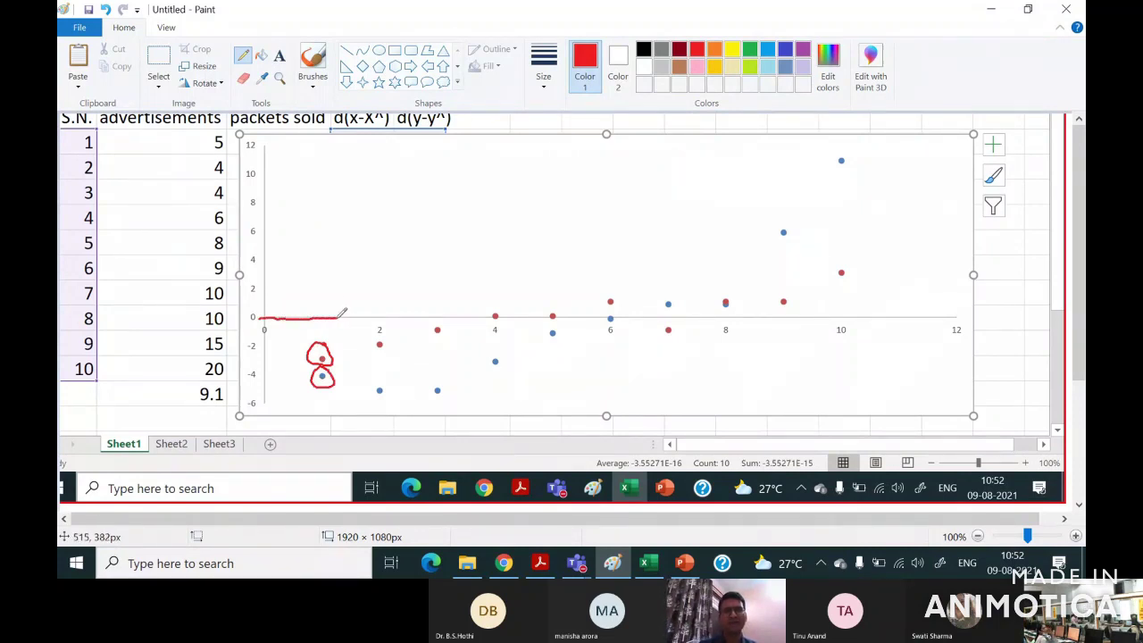
Handwrite the formula Σdx = Σ(xi − x̄) = 0 in the upper part of the chart and underline the zero.
mouse_move(418, 160)
left_mouse_down()
mouse_move(490, 175)
mouse_move(511, 166)
mouse_move(442, 181)
left_mouse_up()
mouse_move(508, 152)
left_mouse_down()
mouse_move(536, 161)
mouse_move(527, 152)
mouse_move(461, 191)
mouse_move(526, 193)
left_mouse_up()
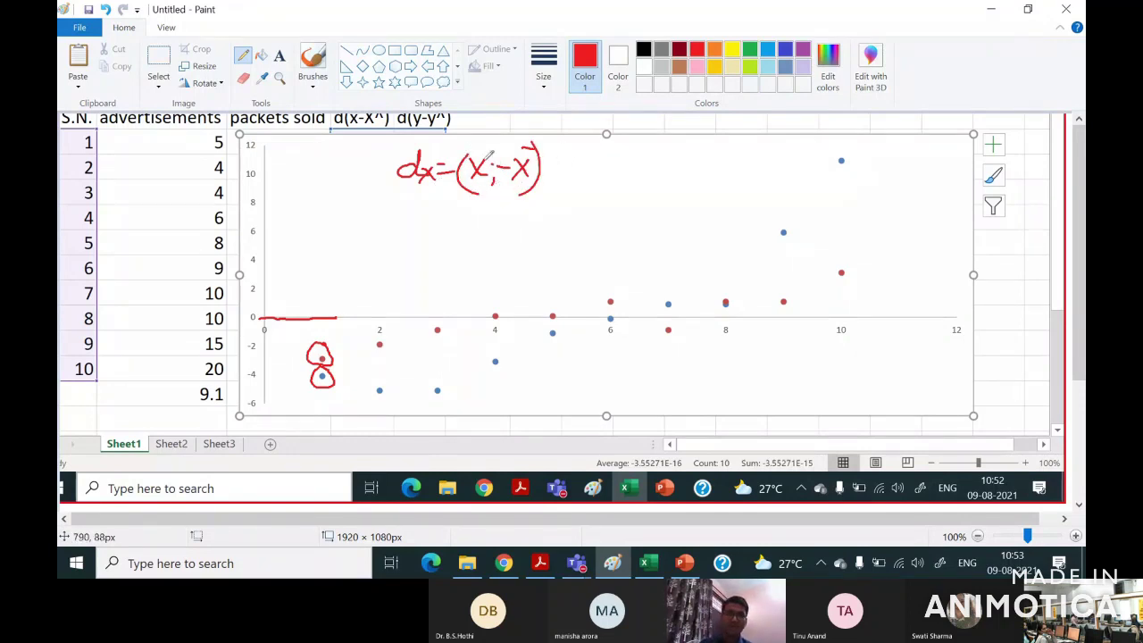
mouse_move(391, 152)
left_mouse_down()
mouse_move(367, 154)
mouse_move(392, 177)
left_mouse_up()
mouse_move(471, 142)
left_mouse_down()
mouse_move(445, 182)
mouse_move(463, 184)
left_mouse_up()
left_click_drag(551, 163, 587, 179)
left_click_drag(566, 195, 586, 192)
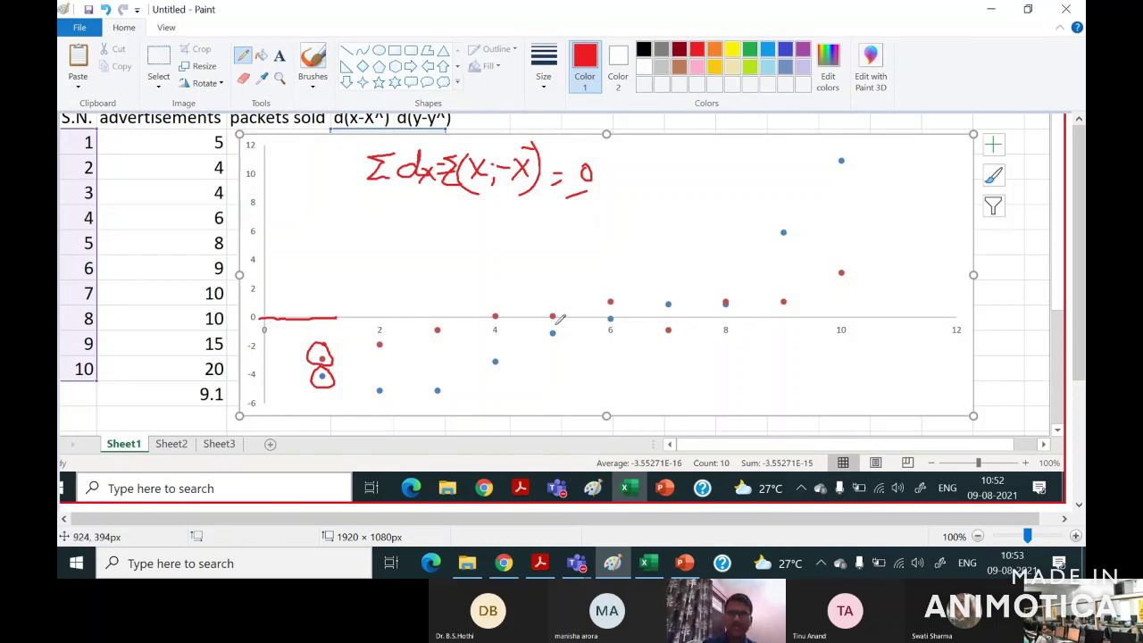
Circle the second and third pairs of points in red and draw strokes beside the first three pairs.
mouse_move(394, 327)
left_mouse_down()
mouse_move(367, 341)
mouse_move(395, 334)
mouse_move(368, 393)
mouse_move(382, 373)
left_mouse_up()
mouse_move(434, 319)
left_mouse_down()
mouse_move(421, 340)
mouse_move(439, 320)
left_mouse_up()
left_click_drag(438, 377, 441, 369)
left_click_drag(405, 332, 390, 382)
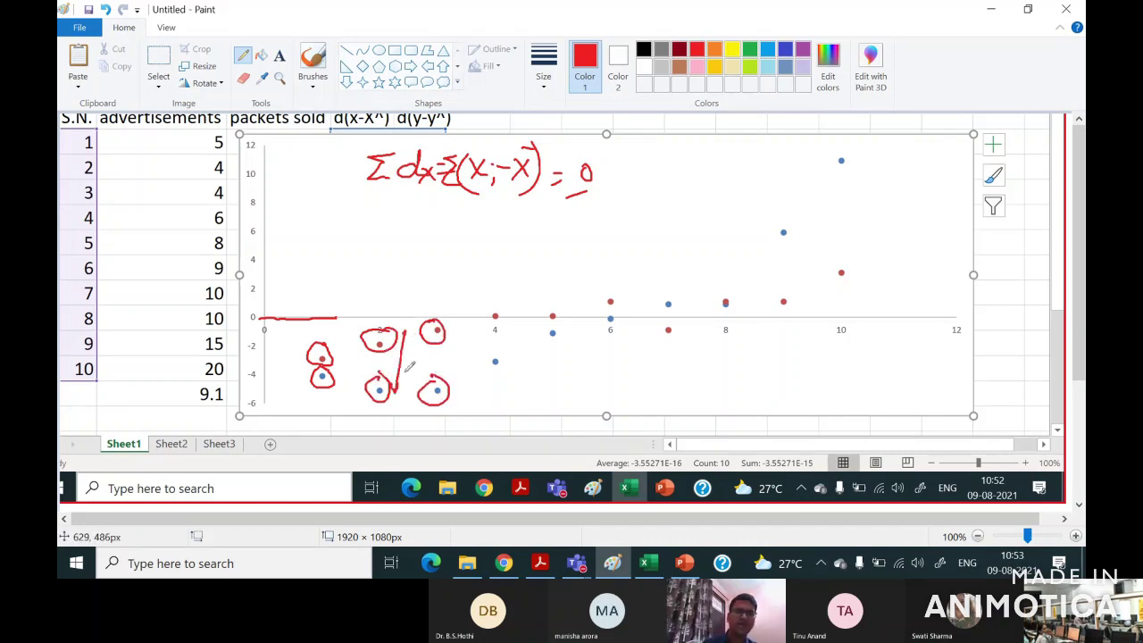
left_click_drag(461, 328, 462, 366)
left_click_drag(347, 320, 339, 344)
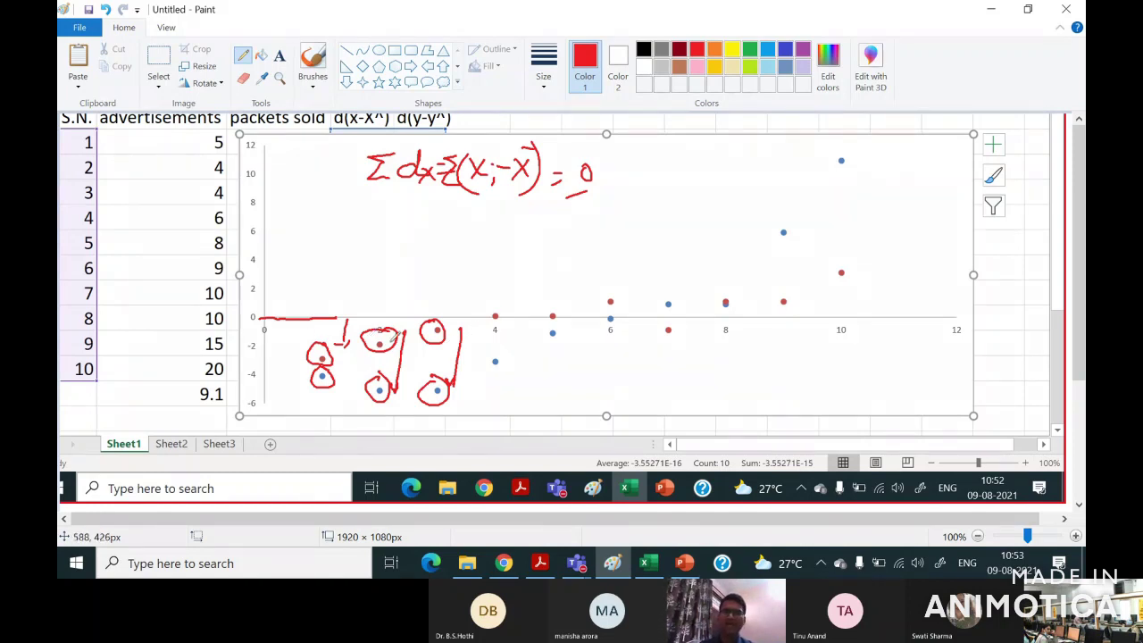
Handwrite "-ve - X" and "-ve - Y" on two lines below the middle of the horizontal axis.
left_click_drag(566, 363, 625, 368)
left_click_drag(643, 364, 657, 364)
mouse_move(666, 354)
left_mouse_down()
mouse_move(686, 353)
mouse_move(662, 376)
left_mouse_up()
mouse_move(564, 390)
left_mouse_down()
mouse_move(615, 384)
mouse_move(657, 392)
left_mouse_up()
mouse_move(660, 384)
left_mouse_down()
mouse_move(669, 407)
mouse_move(670, 393)
left_mouse_up()
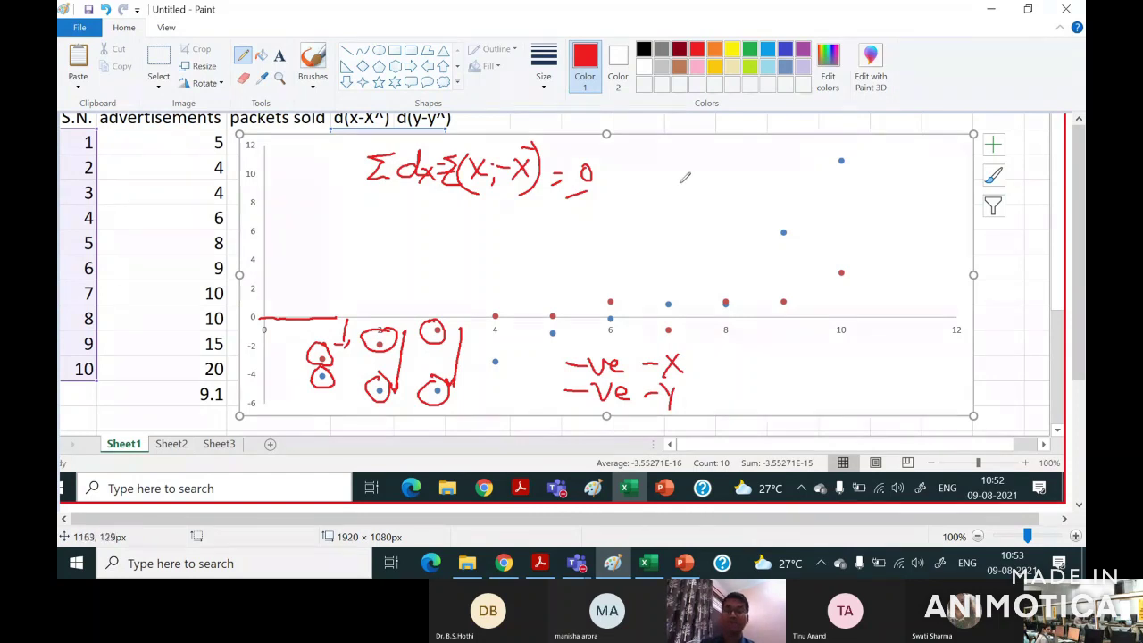
Handwrite "on an average" in the chart's upper area, underline it and circle the word "average".
left_click_drag(665, 175, 775, 175)
mouse_move(798, 162)
left_mouse_down()
mouse_move(886, 166)
mouse_move(693, 177)
mouse_move(689, 167)
left_mouse_up()
mouse_move(893, 156)
left_mouse_down()
mouse_move(893, 141)
mouse_move(775, 175)
mouse_move(884, 161)
left_mouse_up()
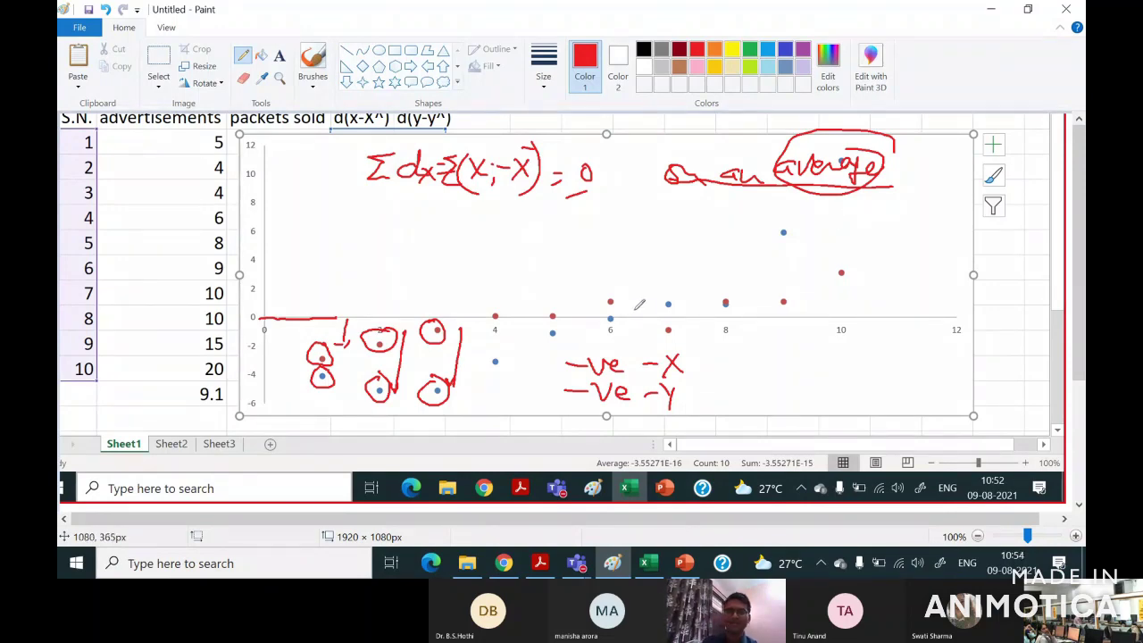
In indigo, box the seventh blue point with the label "+ve" and circle the red point below it with the label "-ve".
left_click(786, 49)
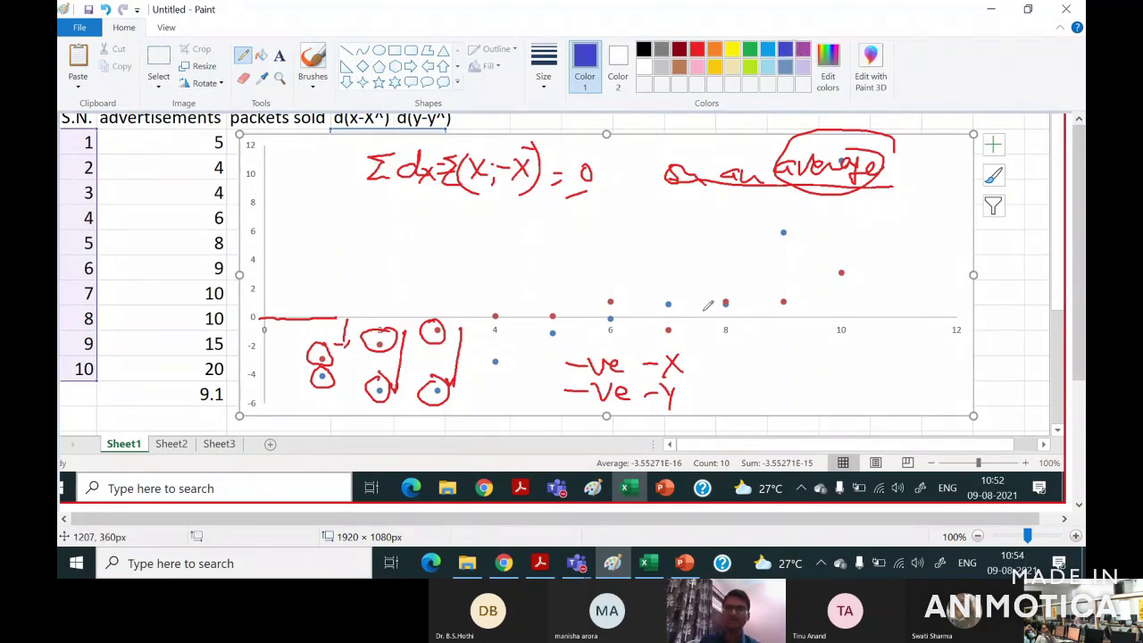
mouse_move(654, 288)
left_mouse_down()
mouse_move(650, 315)
mouse_move(689, 319)
mouse_move(686, 297)
mouse_move(658, 282)
mouse_move(695, 318)
mouse_move(707, 290)
left_mouse_up()
left_click_drag(719, 279, 747, 284)
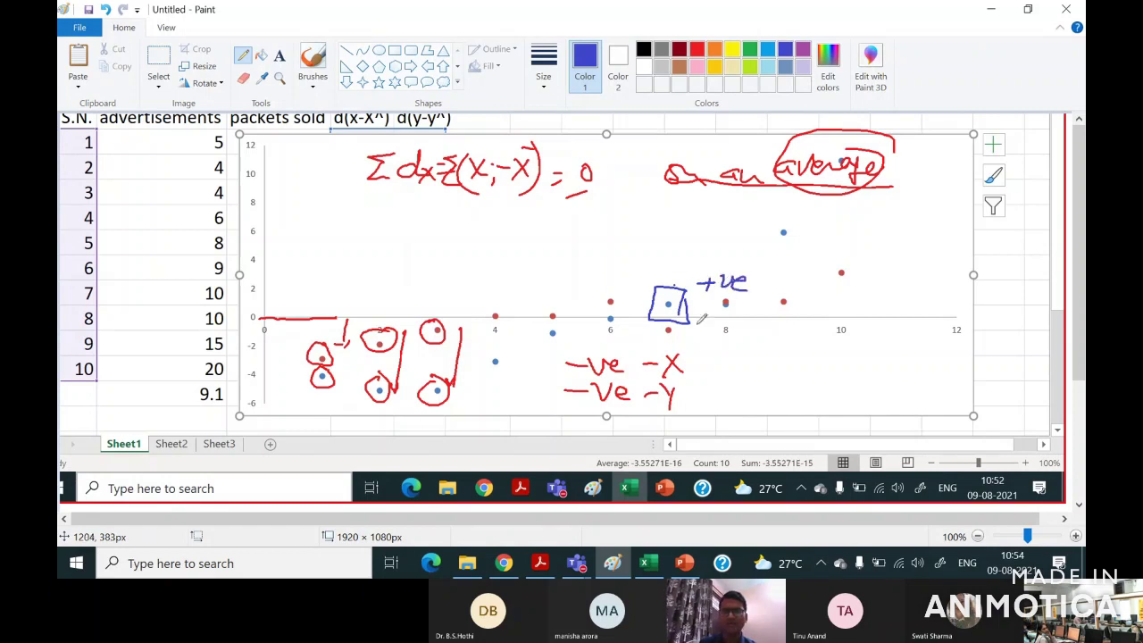
left_click_drag(682, 333, 693, 333)
left_click_drag(695, 327, 720, 332)
left_click_drag(702, 314, 700, 313)
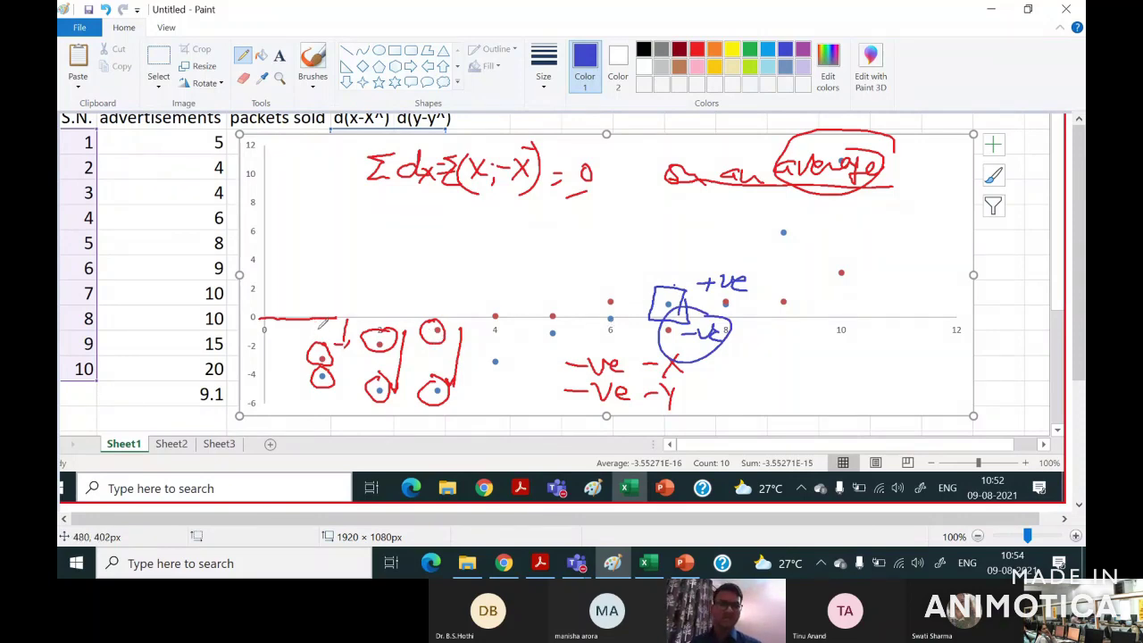
Bracket the first pair of points as "-ve" and the highest points at the end of the chart as "+ve".
mouse_move(318, 326)
left_mouse_down()
mouse_move(301, 363)
mouse_move(265, 368)
mouse_move(298, 368)
left_mouse_up()
mouse_move(812, 228)
left_mouse_down()
mouse_move(855, 259)
mouse_move(835, 294)
left_mouse_up()
mouse_move(884, 229)
left_mouse_down()
mouse_move(883, 245)
mouse_move(893, 236)
left_mouse_up()
left_click_drag(900, 232, 933, 239)
left_click_drag(895, 264, 909, 264)
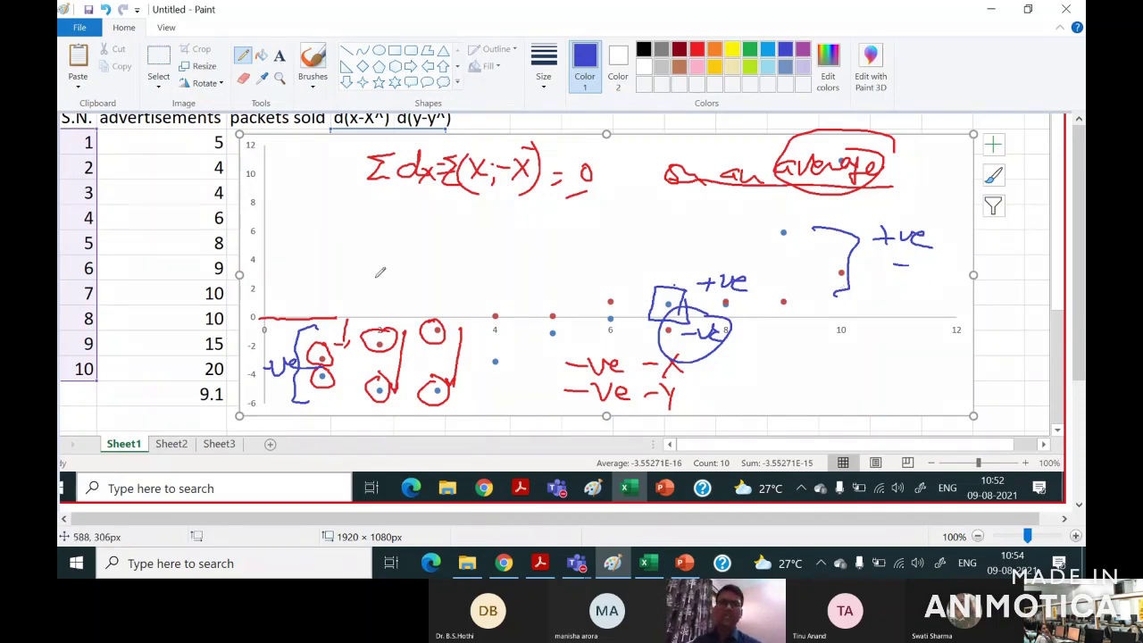
Handwrite the word "Covariance" in indigo above the zero line.
mouse_move(334, 242)
left_mouse_down()
mouse_move(319, 263)
mouse_move(515, 238)
left_mouse_up()
left_click_drag(426, 218, 446, 221)
left_click_drag(514, 242, 525, 246)
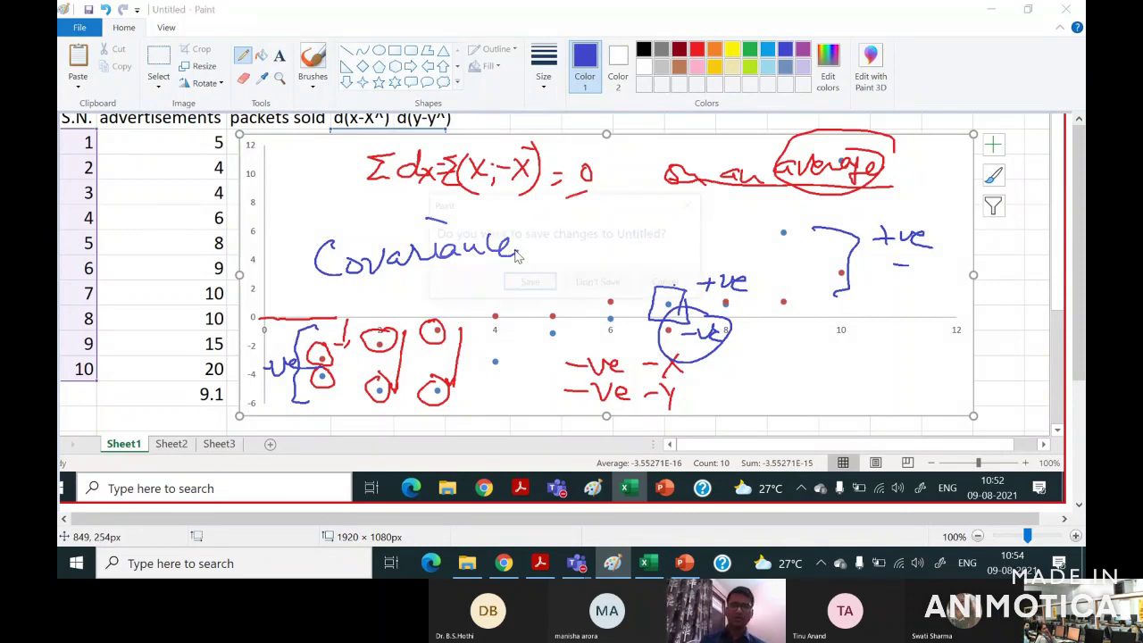
Start a new blank canvas and discard the annotated screenshot without saving.
key("ctrl+n")
key("Tab")
key("Return")
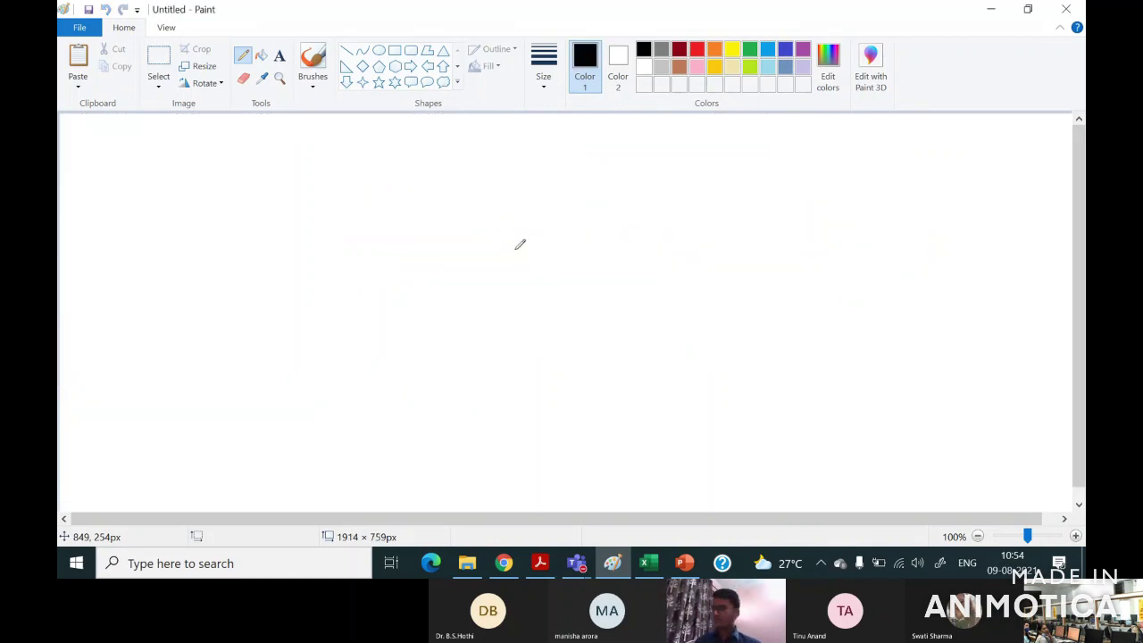
Handwrite the start of the covariance formula, "Cov x-y = 1/N", in black.
mouse_move(291, 166)
left_mouse_down()
mouse_move(306, 181)
mouse_move(345, 171)
mouse_move(348, 205)
left_mouse_up()
left_click(356, 200)
mouse_move(348, 190)
left_mouse_down()
mouse_move(337, 205)
mouse_move(378, 207)
mouse_move(420, 184)
left_mouse_up()
left_click_drag(411, 194, 433, 189)
left_click_drag(489, 141, 489, 164)
mouse_move(472, 172)
left_mouse_down()
mouse_move(509, 171)
mouse_move(507, 190)
left_mouse_up()
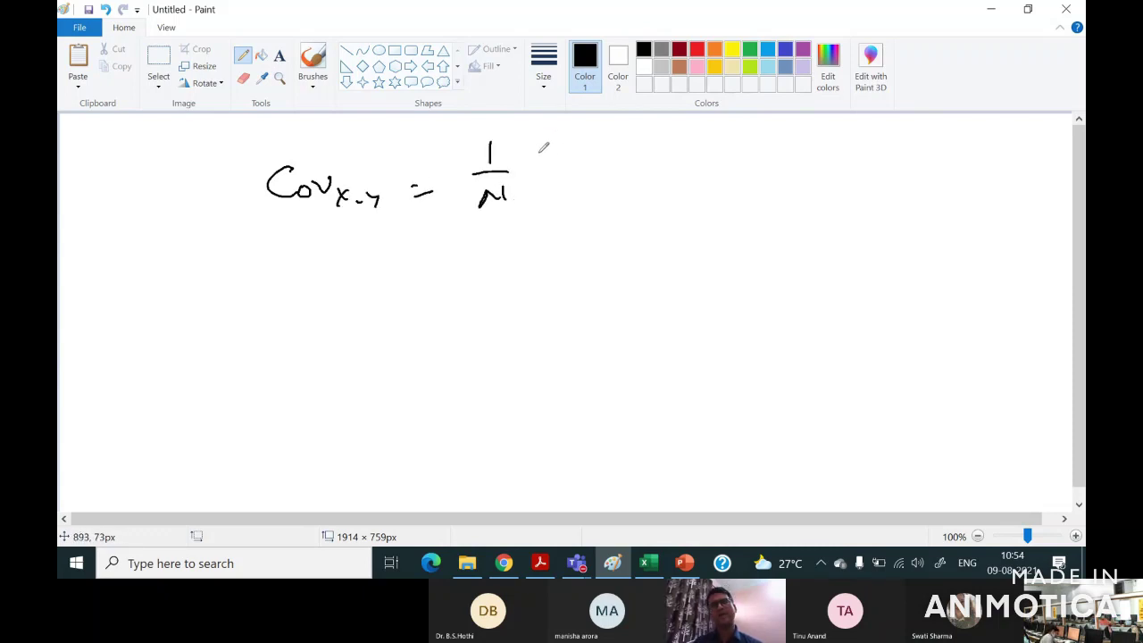
Complete the covariance formula with Σ(X − X̄)(Y − Ȳ) and underline the expression.
mouse_move(548, 141)
left_mouse_down()
mouse_move(533, 163)
mouse_move(554, 185)
mouse_move(564, 164)
mouse_move(563, 182)
mouse_move(598, 171)
left_mouse_up()
mouse_move(597, 141)
left_mouse_down()
mouse_move(581, 171)
mouse_move(609, 156)
left_mouse_up()
mouse_move(610, 139)
left_mouse_down()
mouse_move(621, 138)
mouse_move(617, 157)
left_mouse_up()
mouse_move(625, 142)
left_mouse_down()
mouse_move(614, 168)
mouse_move(638, 171)
left_mouse_up()
mouse_move(665, 136)
left_mouse_down()
mouse_move(656, 165)
mouse_move(676, 152)
mouse_move(676, 170)
left_mouse_up()
left_click_drag(686, 154, 697, 153)
mouse_move(703, 148)
left_mouse_down()
mouse_move(717, 143)
mouse_move(707, 170)
left_mouse_up()
mouse_move(704, 130)
left_mouse_down()
mouse_move(717, 129)
mouse_move(720, 179)
left_mouse_up()
left_click_drag(459, 218, 727, 229)
Handwrite (dx)(dy) beneath the deviation terms and draw strokes in front of the 1/N fraction.
left_click_drag(596, 198, 606, 209)
mouse_move(615, 197)
left_mouse_down()
mouse_move(626, 211)
mouse_move(615, 211)
left_mouse_up()
left_click_drag(632, 185, 636, 209)
left_click_drag(584, 188, 585, 216)
mouse_move(659, 188)
left_mouse_down()
mouse_move(654, 213)
mouse_move(672, 209)
left_mouse_up()
left_click_drag(682, 184, 683, 211)
left_click_drag(686, 193, 687, 216)
left_click_drag(693, 188, 696, 212)
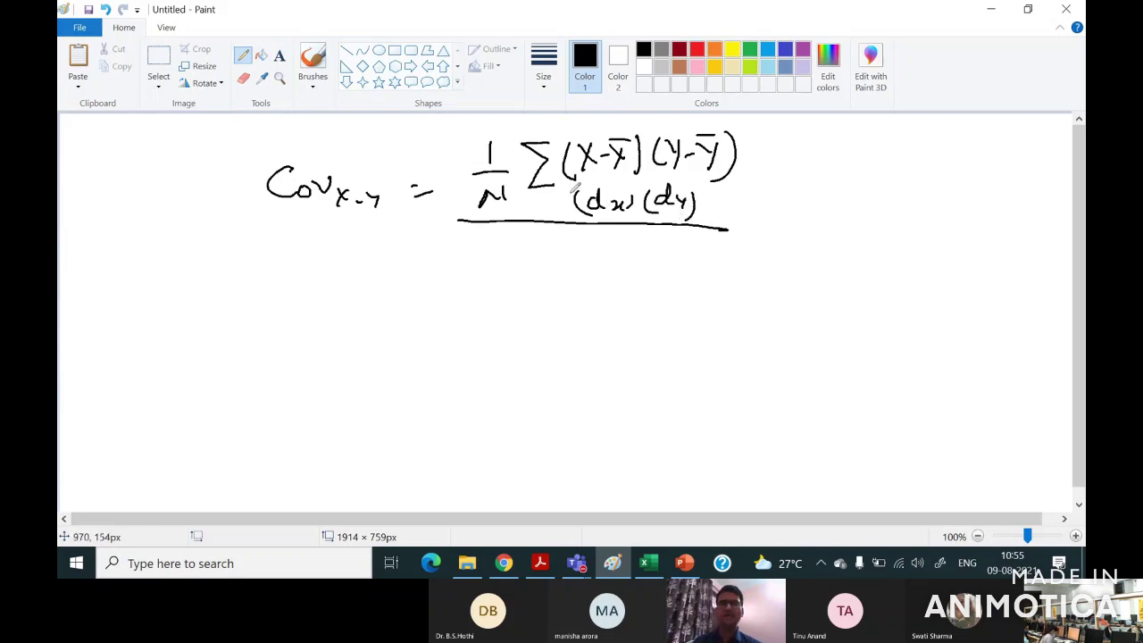
left_click_drag(444, 144, 439, 229)
mouse_move(433, 144)
left_mouse_down()
mouse_move(619, 131)
mouse_move(739, 150)
mouse_move(531, 207)
mouse_move(406, 225)
left_mouse_up()
Undo the strokes before the fraction and the (dx)(dy) note, keeping the underlined covariance formula.
key("ctrl+z")
key("ctrl+z")
key("ctrl+z")
key("ctrl+z")
key("ctrl+z")
key("ctrl+z")
key("ctrl+z")
key("ctrl+z")
key("ctrl+z")
key("ctrl+z")
key("ctrl+z")
key("ctrl+z")
key("ctrl+z")
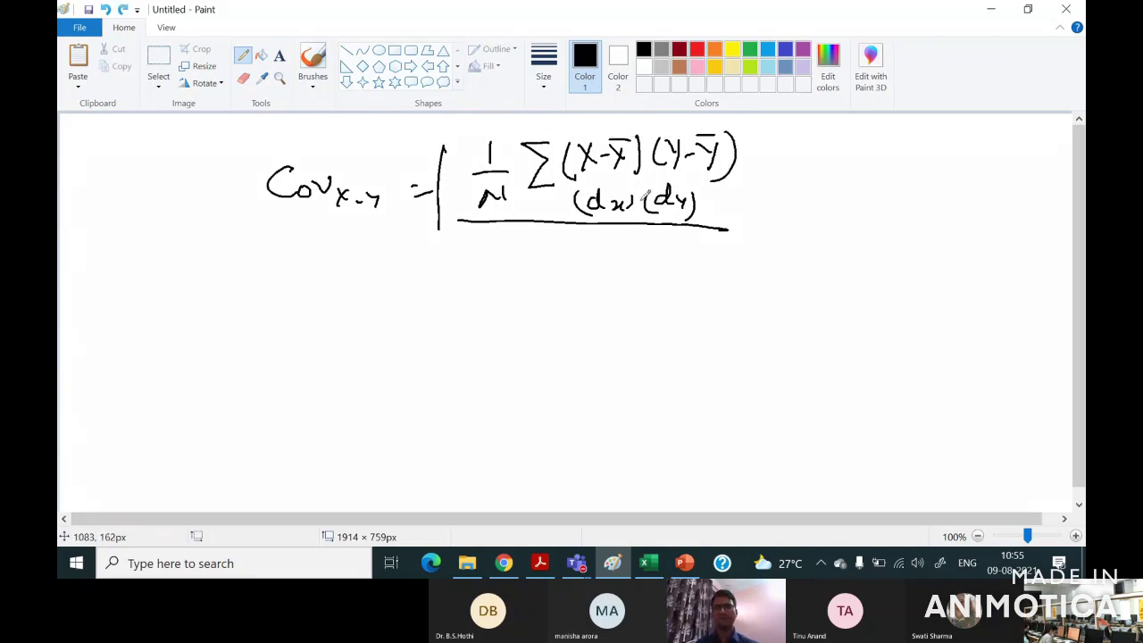
key("ctrl+z")
key("ctrl+z")
key("ctrl+z")
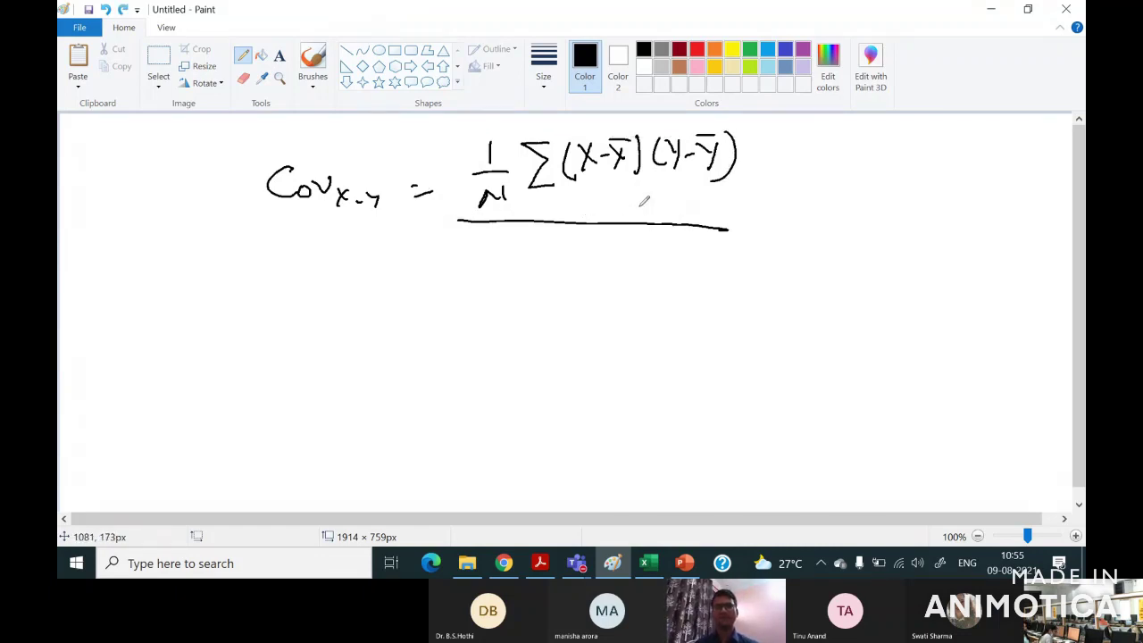
Switch to Excel and clear the packets sold deviations in E2:E11.
left_click(649, 563)
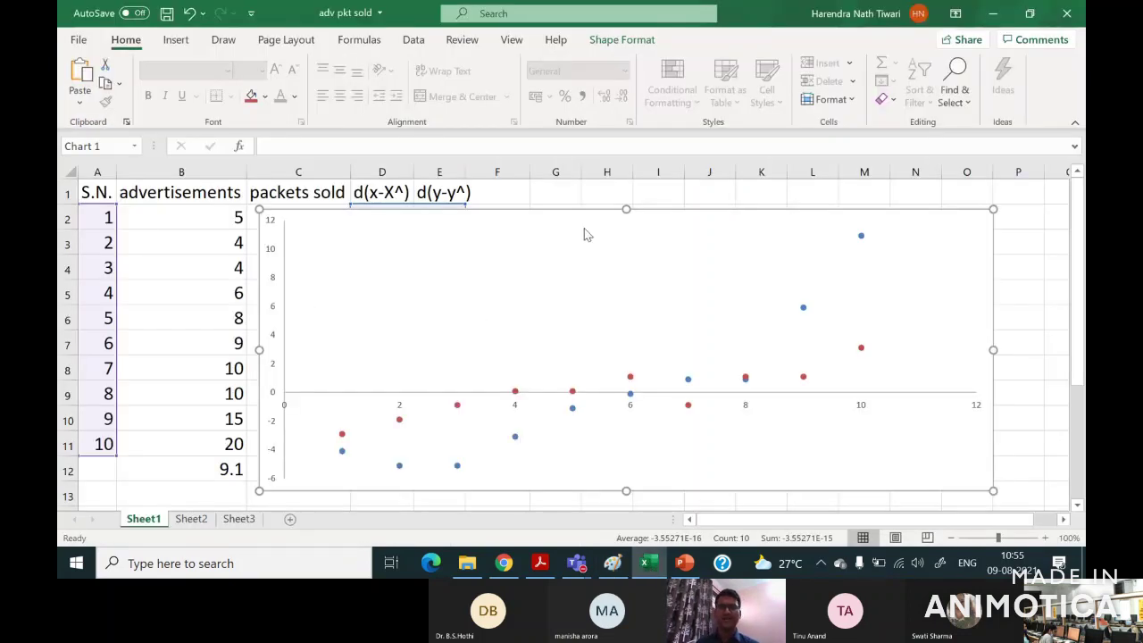
left_click(580, 243)
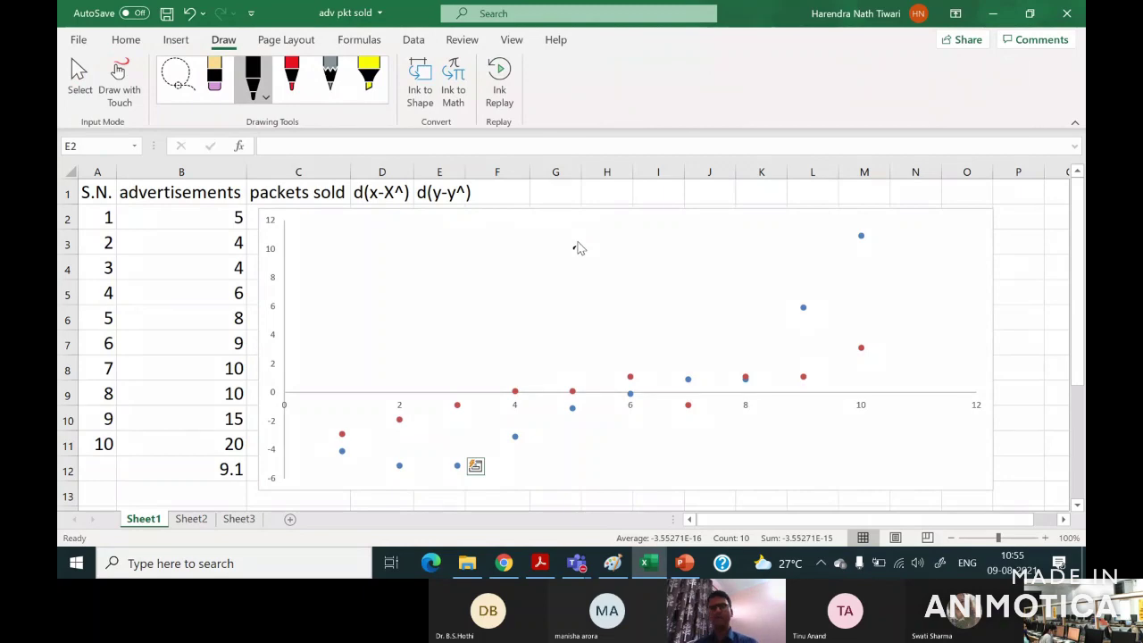
left_click(651, 568)
left_click(650, 568)
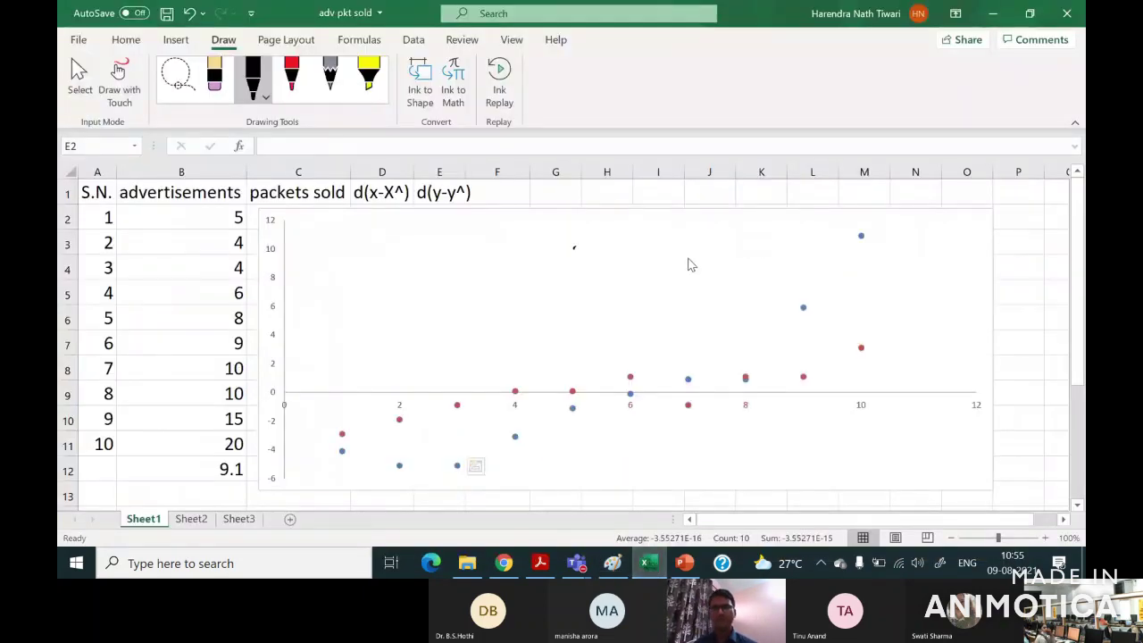
key("Delete")
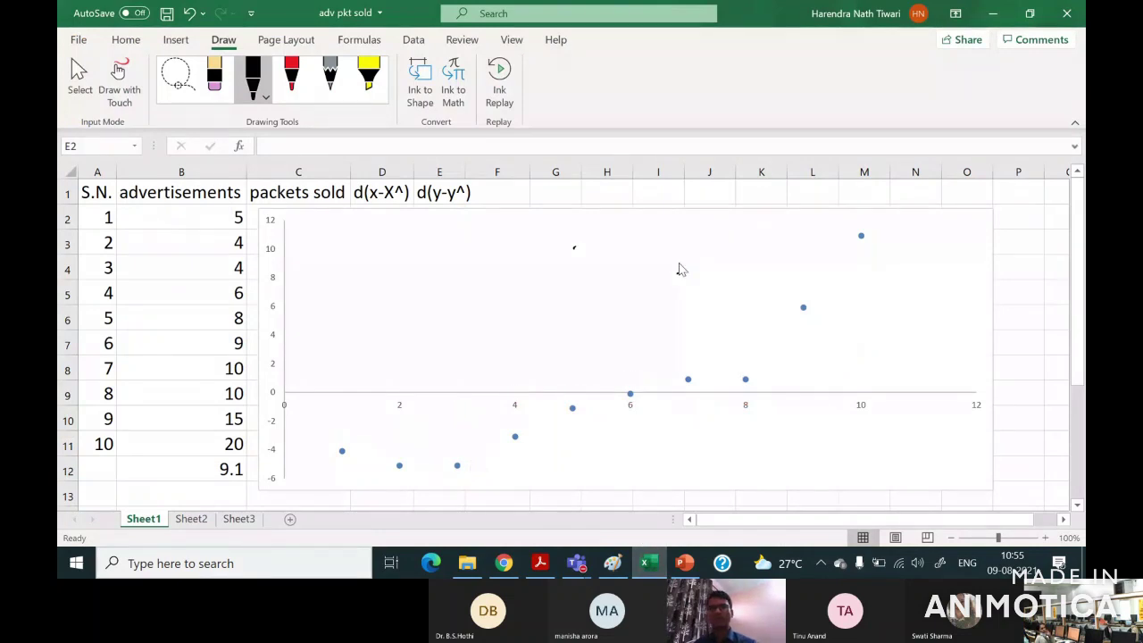
left_click(678, 271)
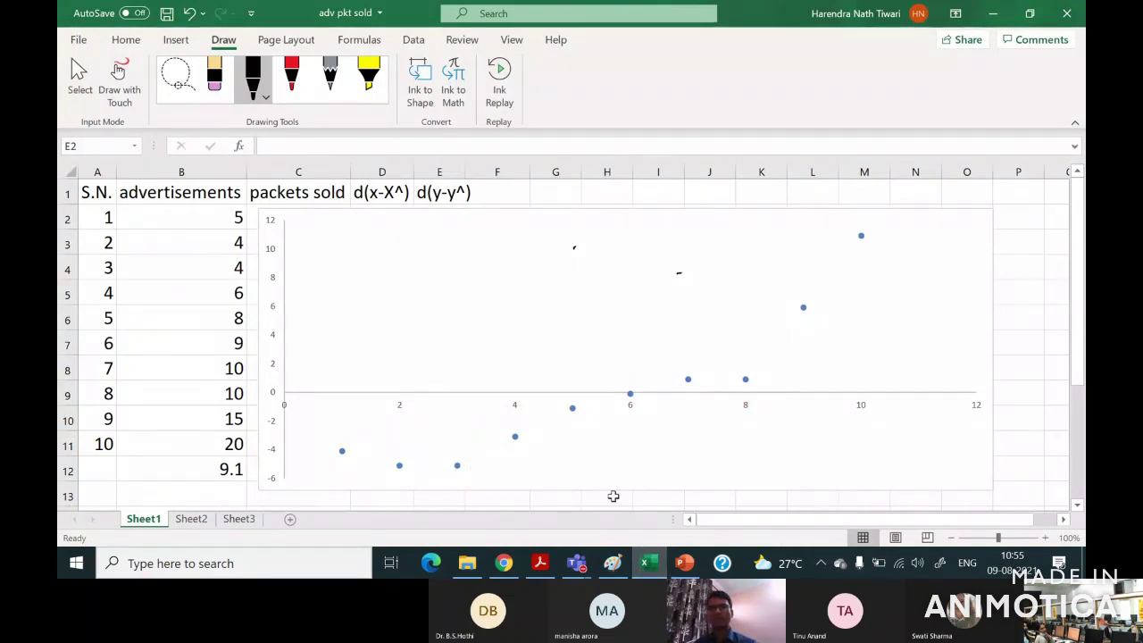
Delete the scatter chart from the worksheet and undo the deletion.
left_click(507, 234)
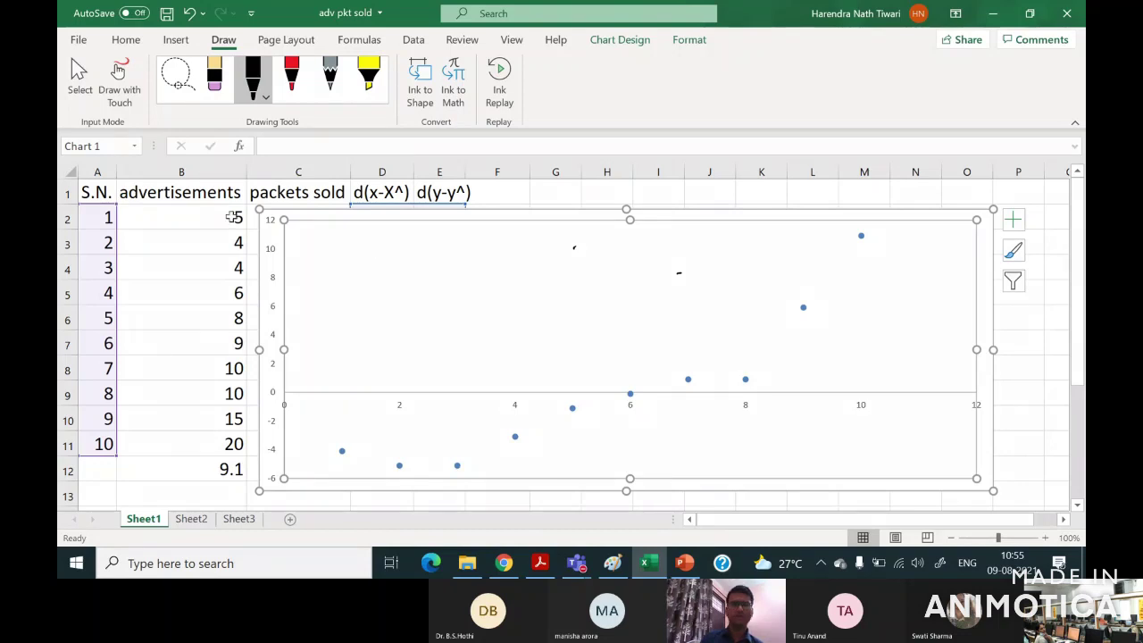
left_click(279, 254)
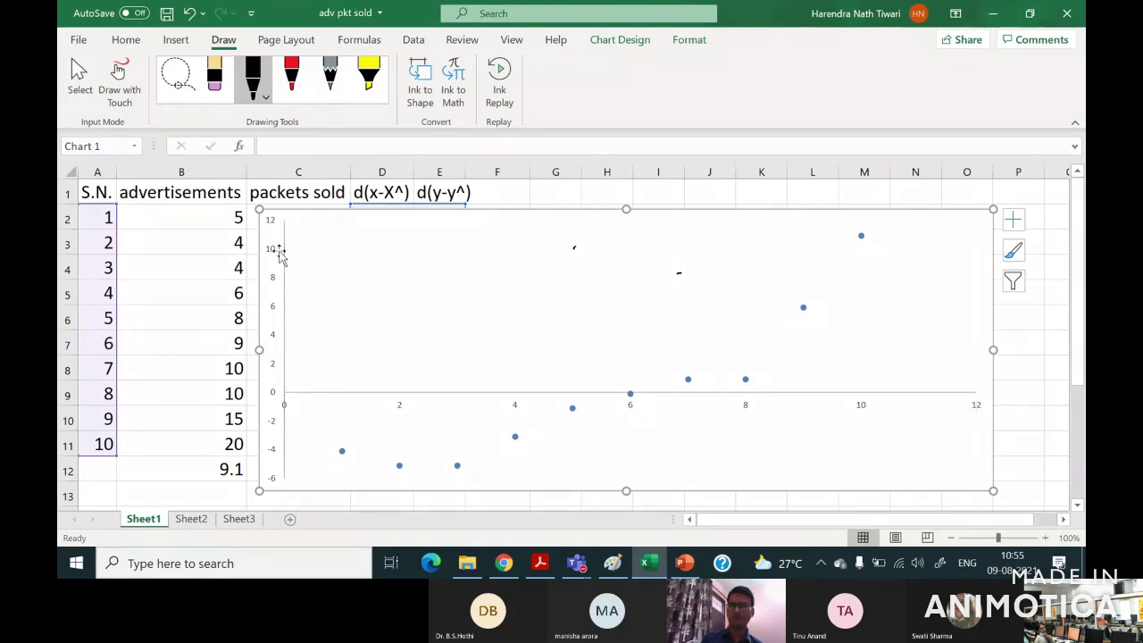
key("Delete")
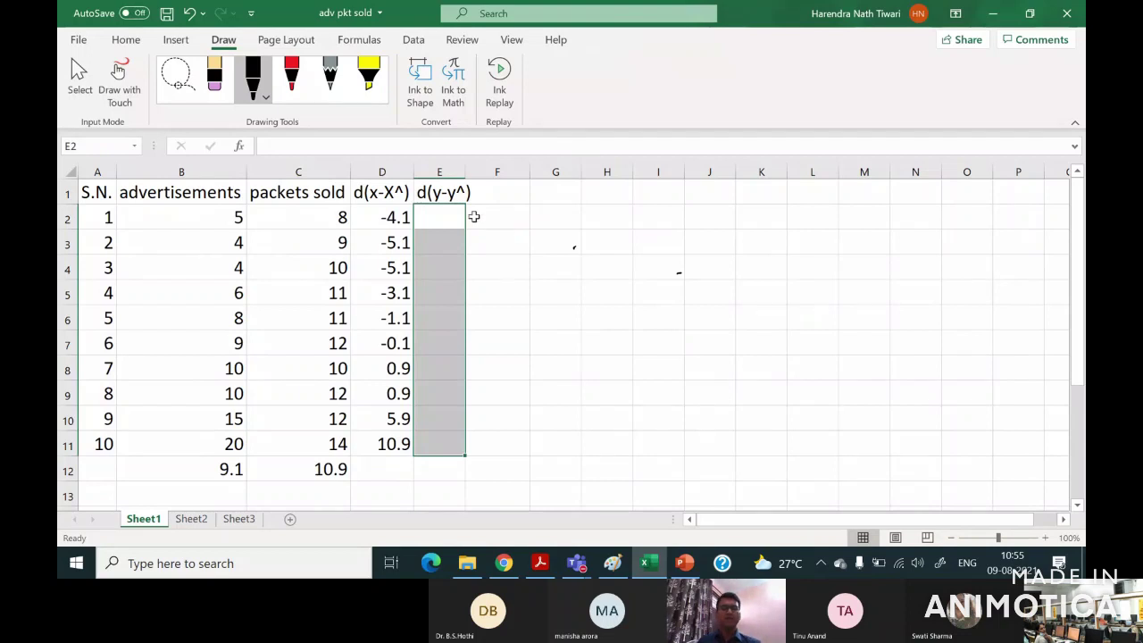
key("ctrl+z")
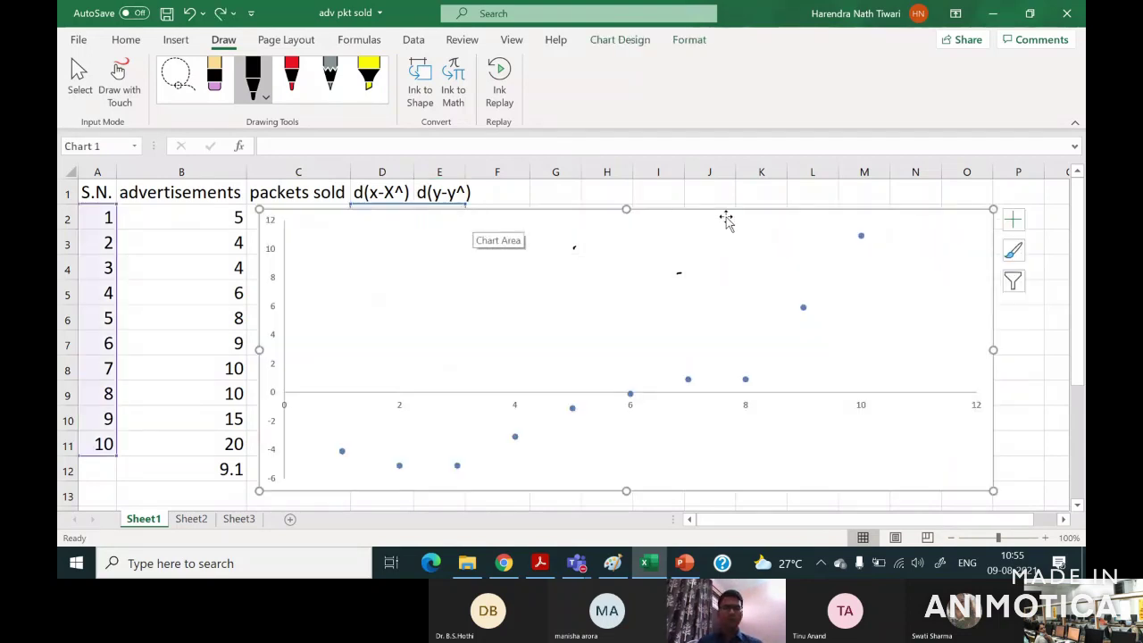
Delete the scatter chart and calculate the packets sold deviations in E2:E11 by filling down =C2-$C$12.
key("Delete")
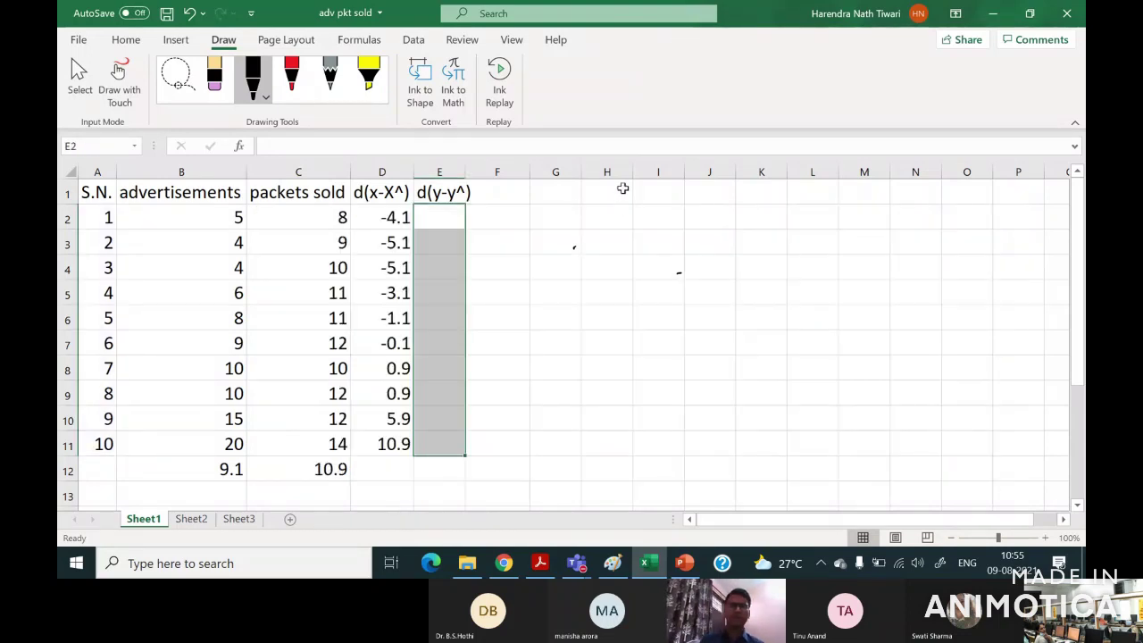
left_click(452, 224)
double_click(453, 223)
type("=")
left_click(267, 219)
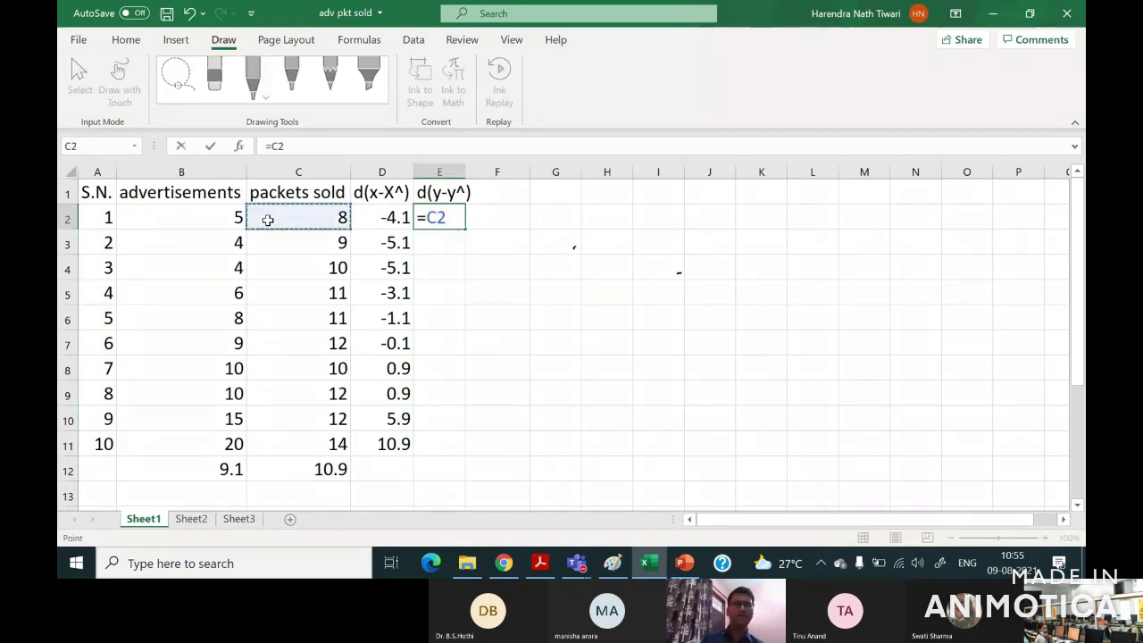
type("-")
left_click(306, 462)
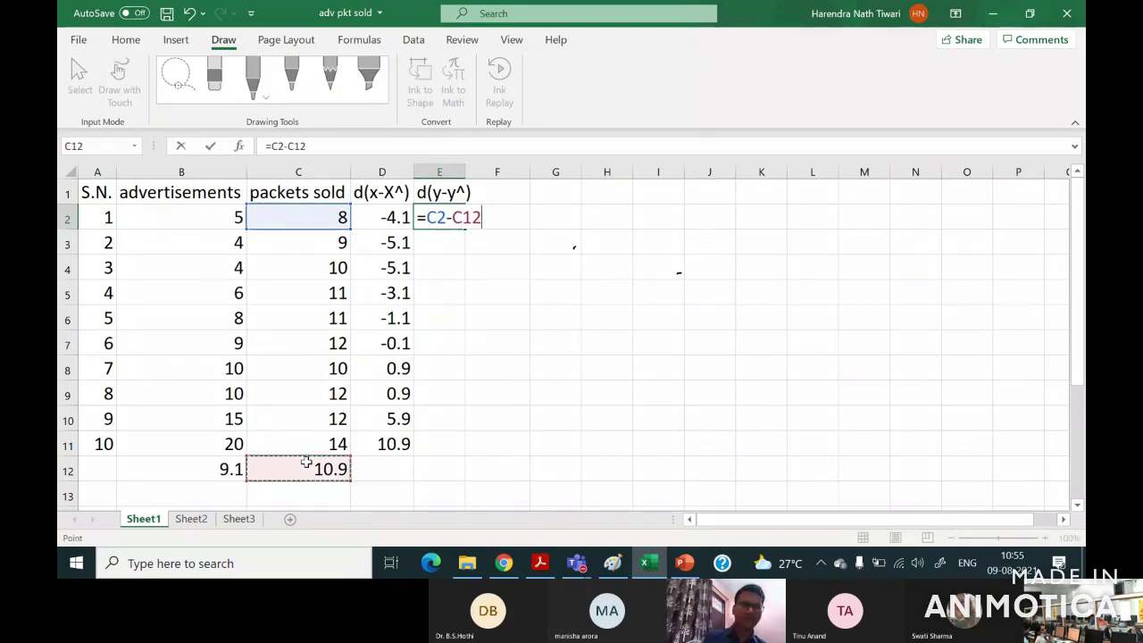
key("F4")
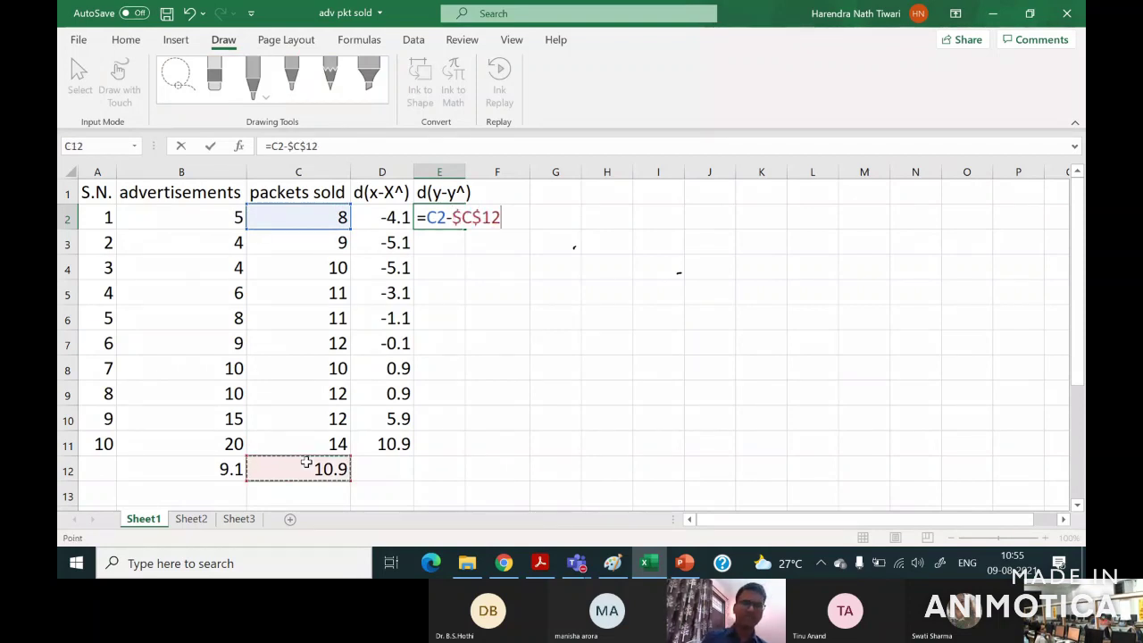
key("Return")
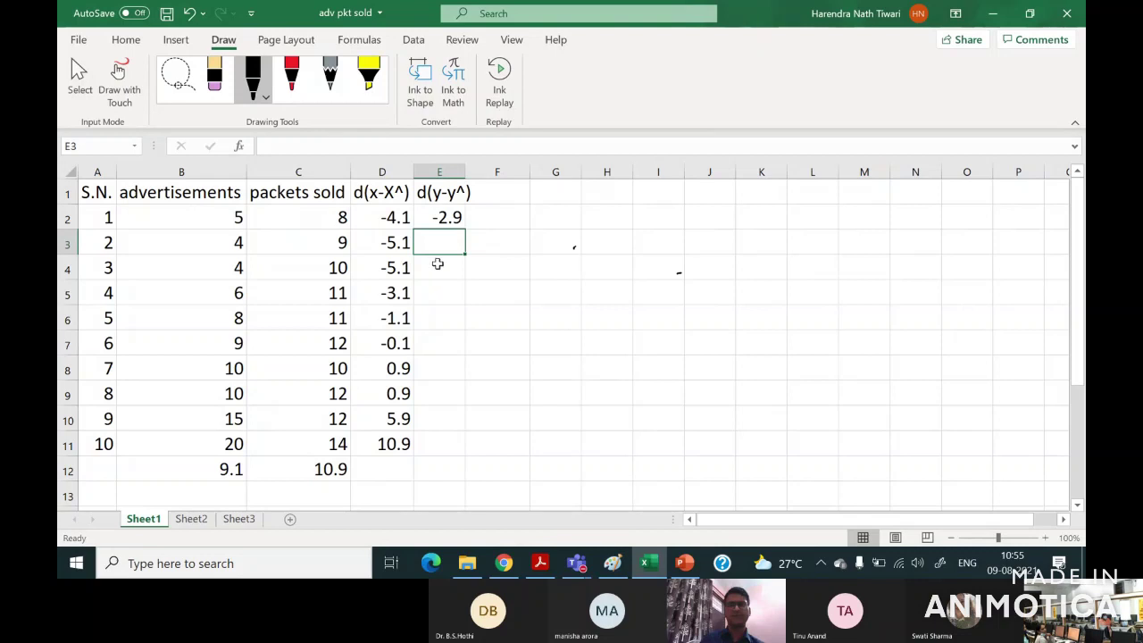
left_click(441, 218)
double_click(464, 229)
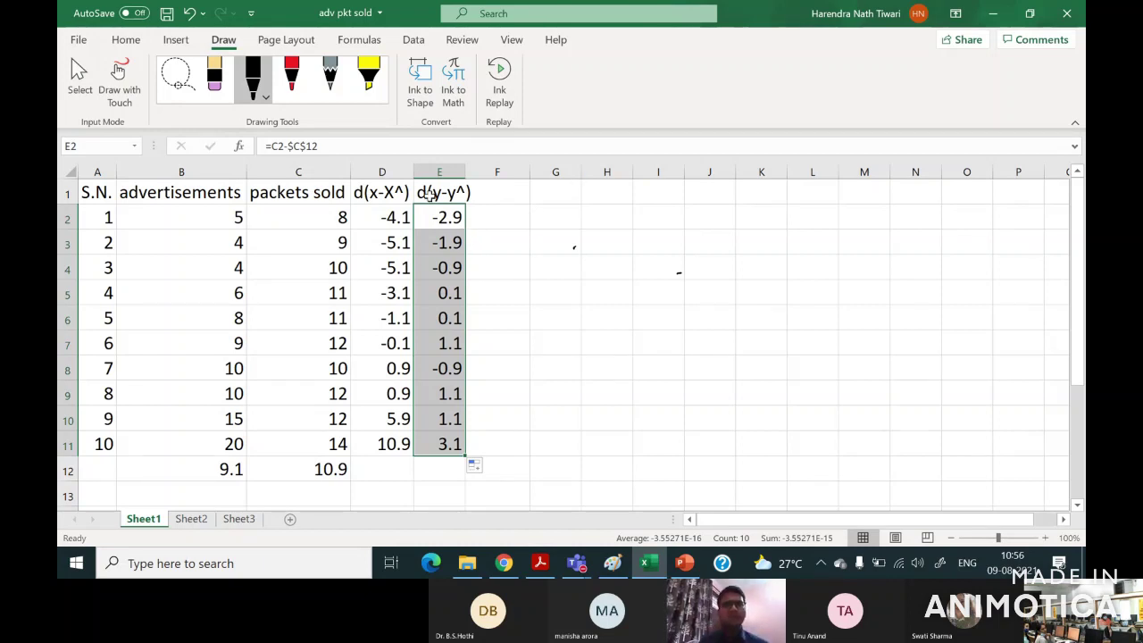
Enter the heading dx*dy in cell F1 for the product of the two deviations.
left_click(126, 41)
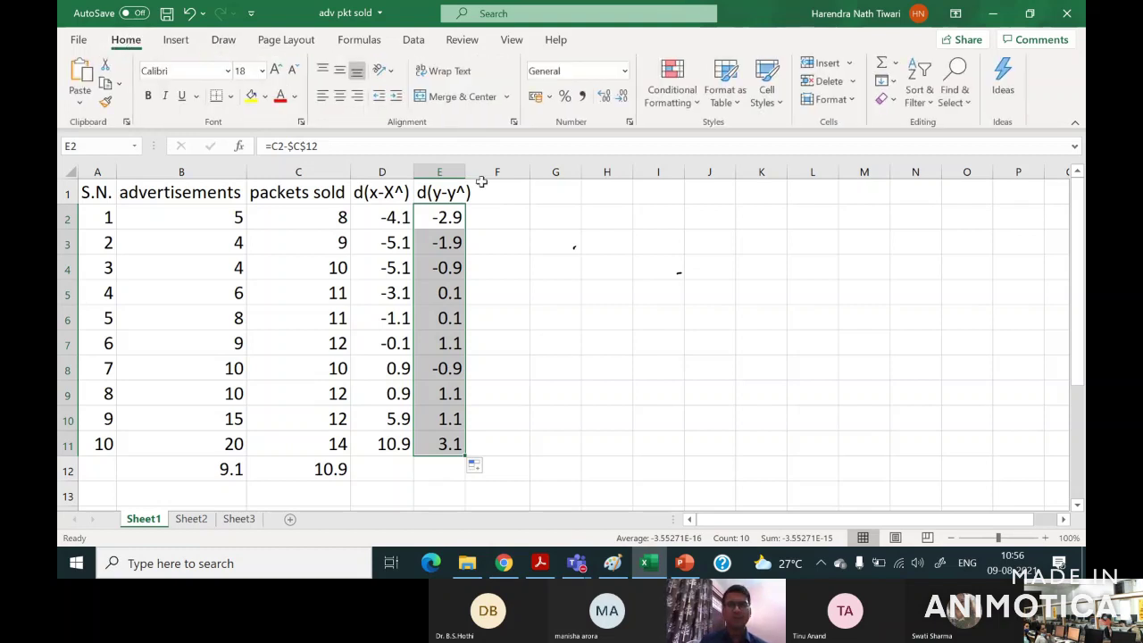
left_click(524, 199)
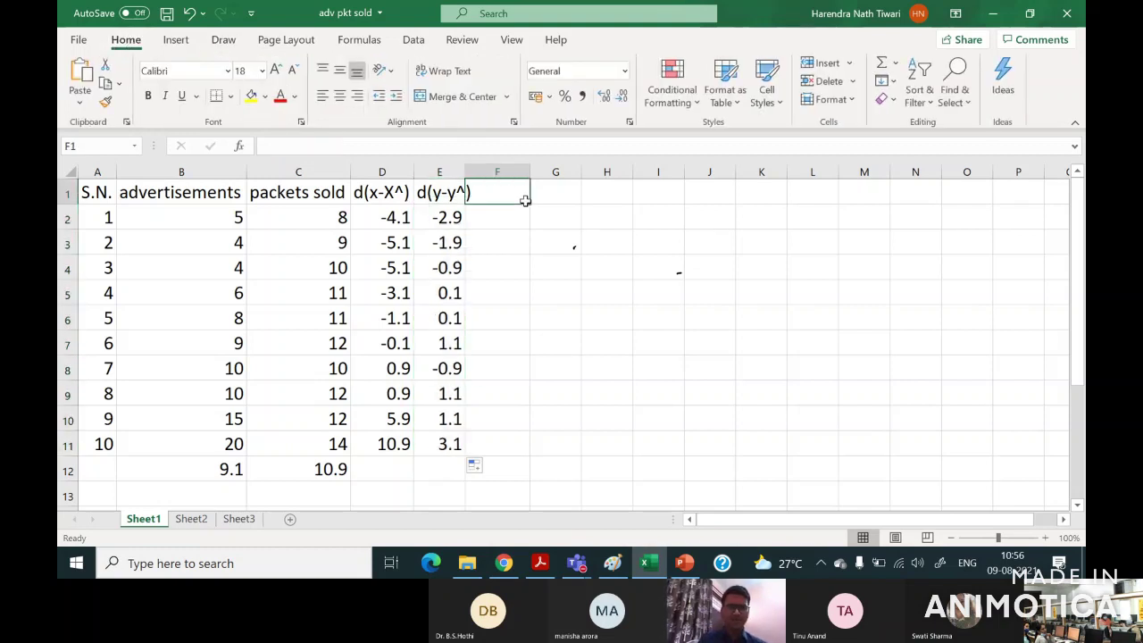
type("d")
key("BackSpace")
type("dx*dy")
key("Return")
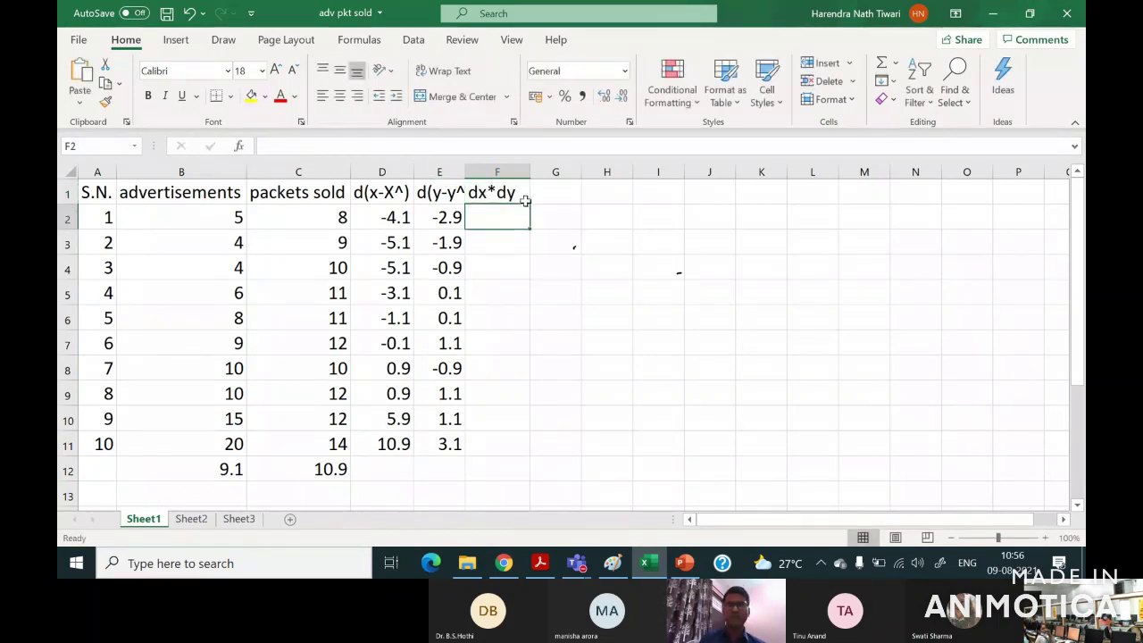
Multiply the two deviations in F2 with =D2*E2 and fill the formula down to F11.
type("=")
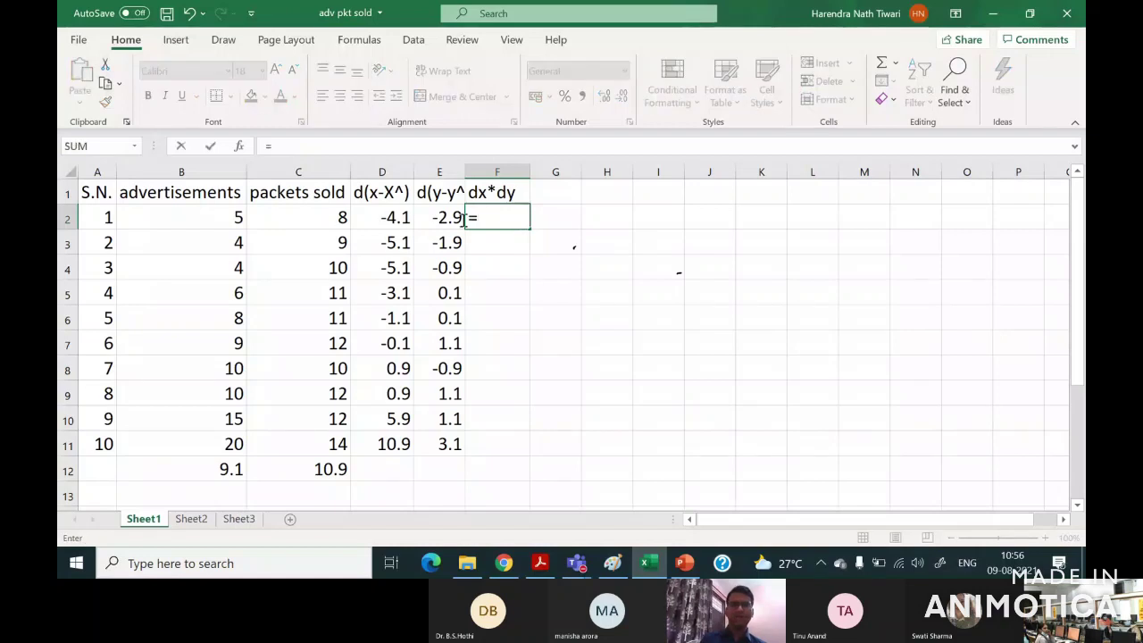
left_click(393, 222)
type("*")
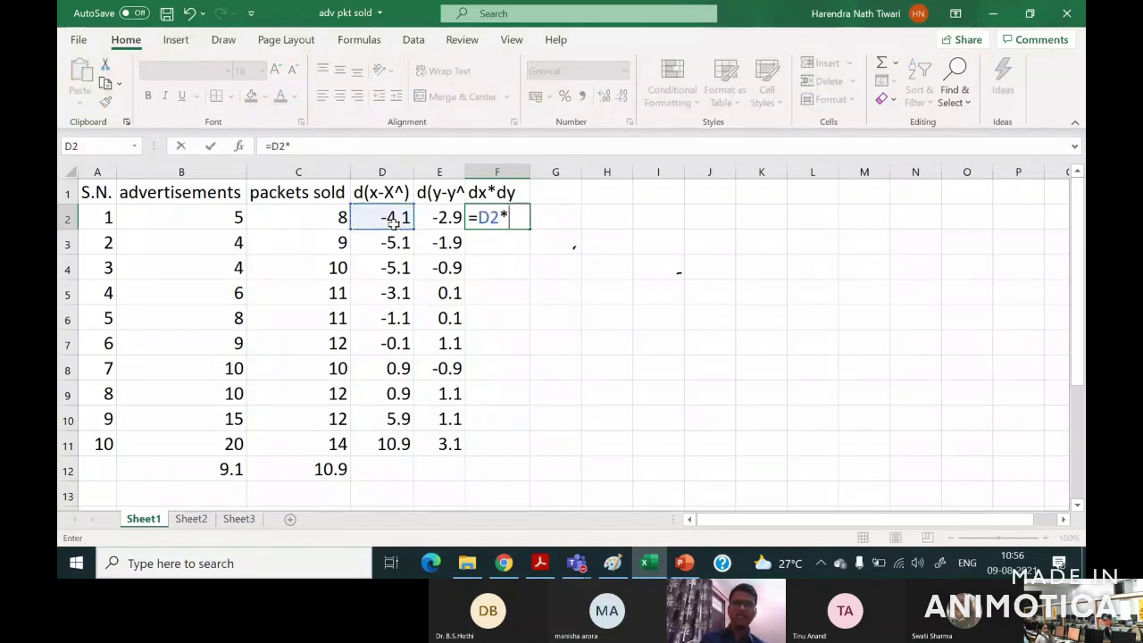
left_click(442, 222)
key("Return")
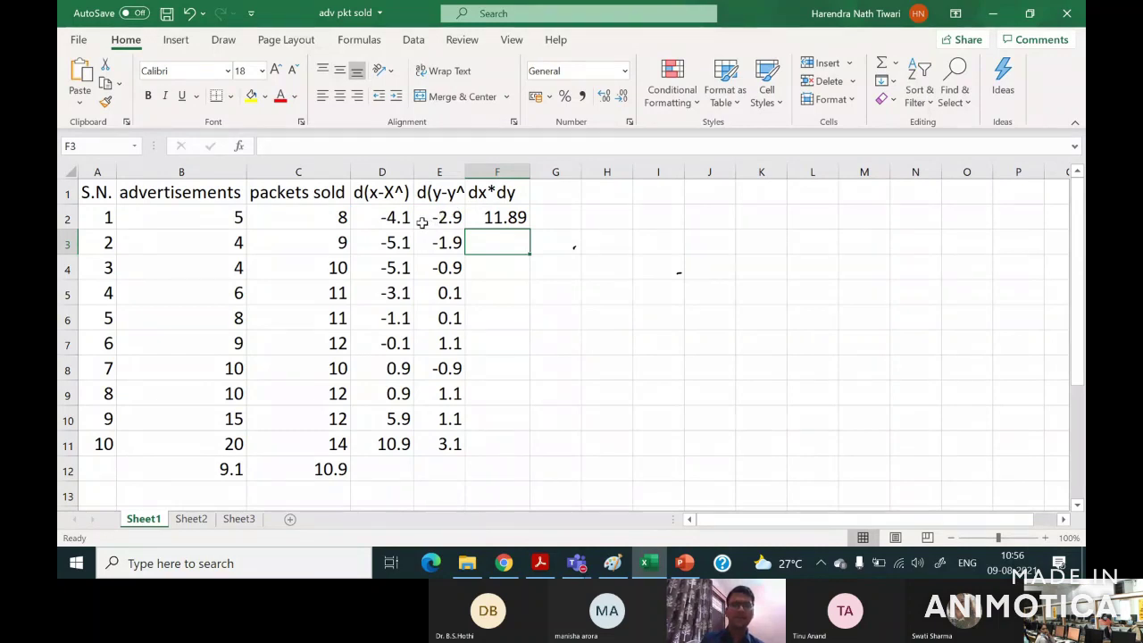
left_click(508, 216)
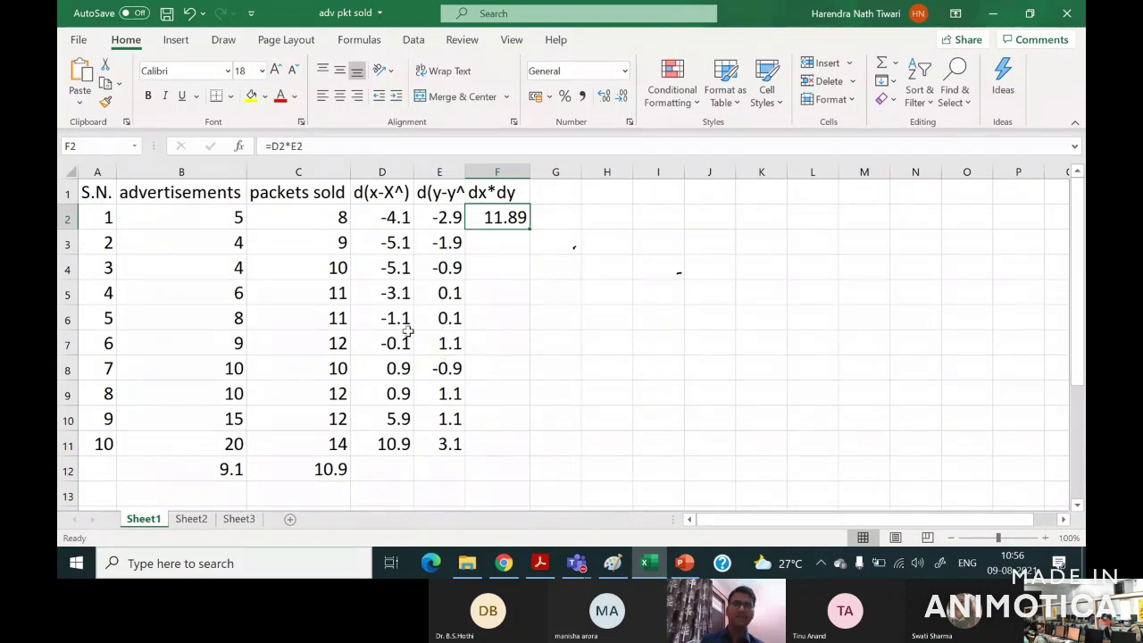
double_click(532, 227)
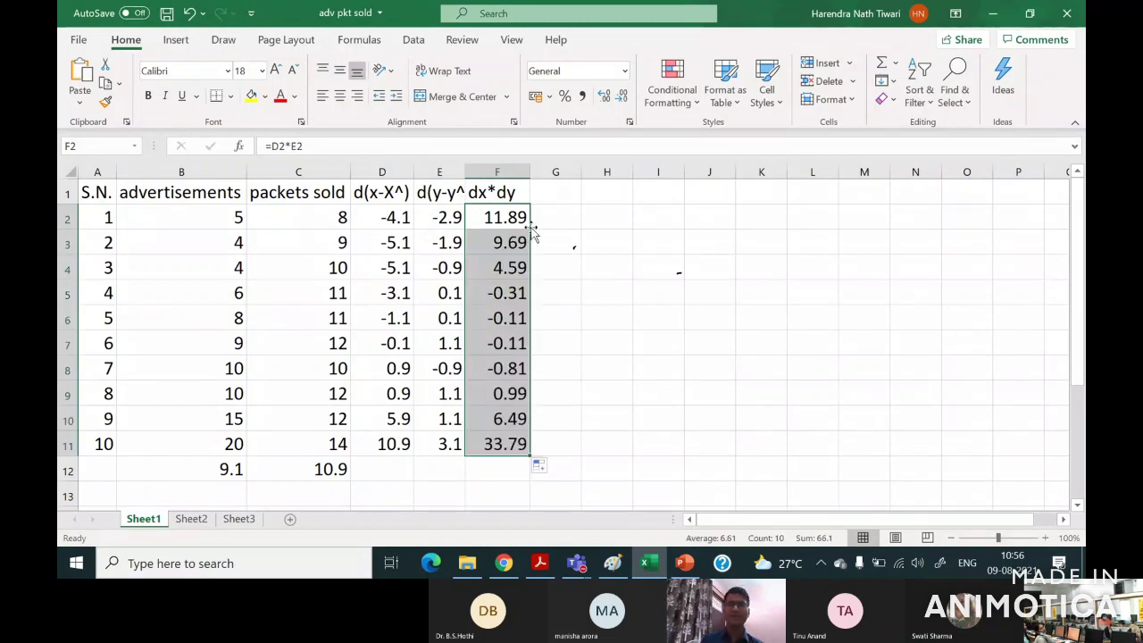
Highlight the negative products in F5:F8 to examine them.
left_click(512, 321)
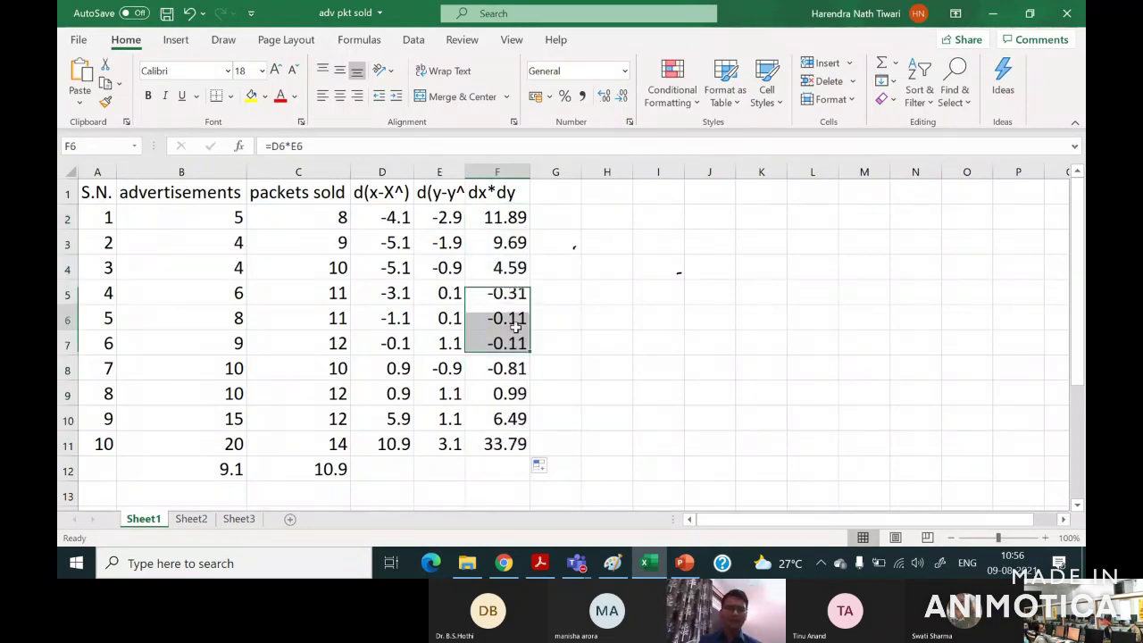
left_click(506, 298)
key("shift+Down")
key("shift+Down")
key("shift+Down")
key("shift+Down")
key("shift+Up")
Total the dx*dy products in cell F12 with =SUM(F2:F11).
left_click(504, 484)
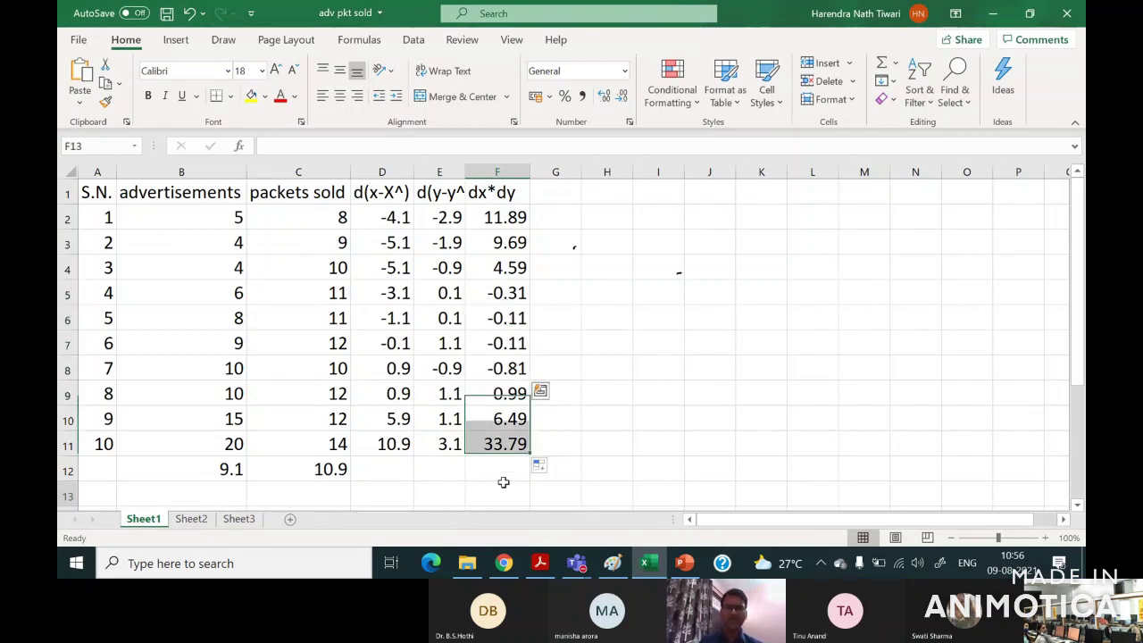
left_click(499, 477)
type("=su")
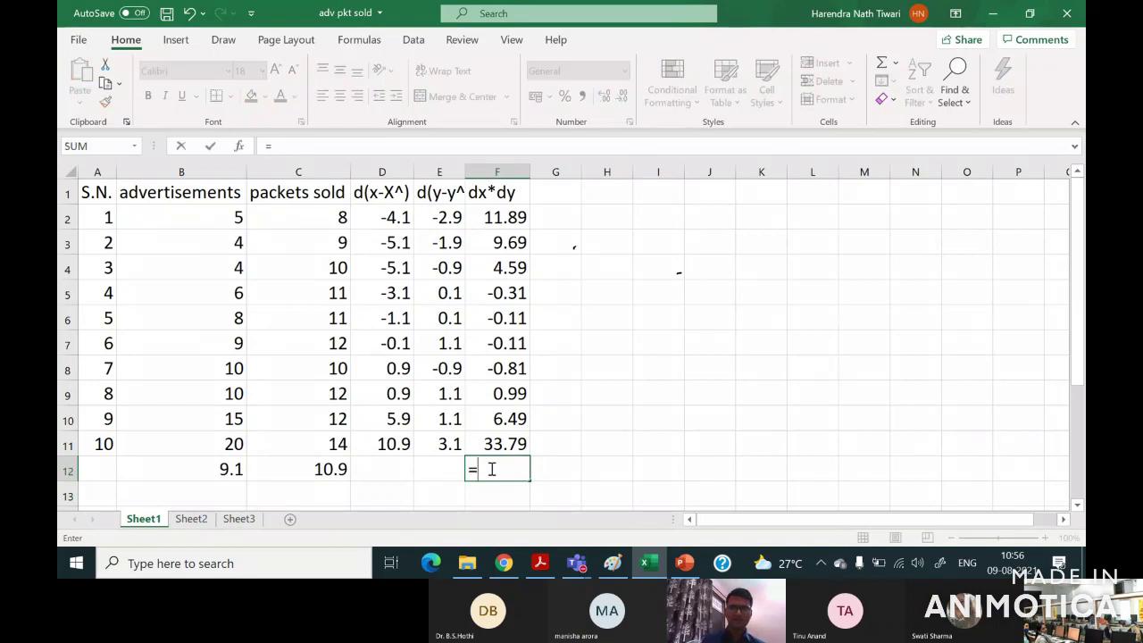
key("Tab")
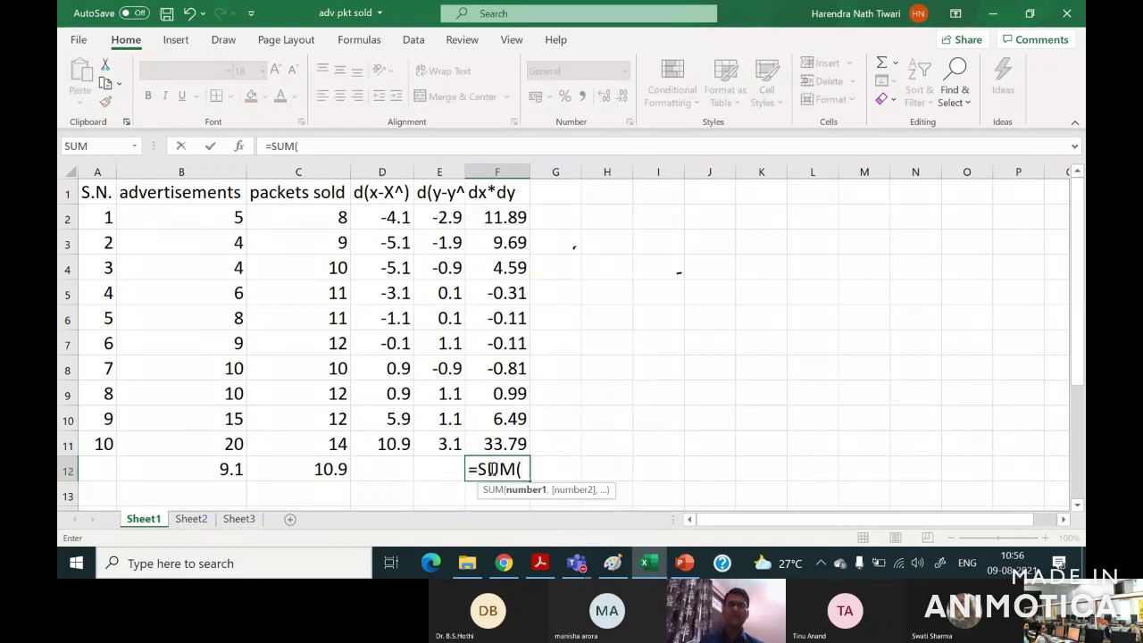
left_click(494, 211)
key("shift+Down")
key("shift+Down")
key("shift+Down")
key("shift+Down")
key("shift+Down")
key("shift+Down")
key("shift+Down")
key("shift+Down")
key("shift+Down")
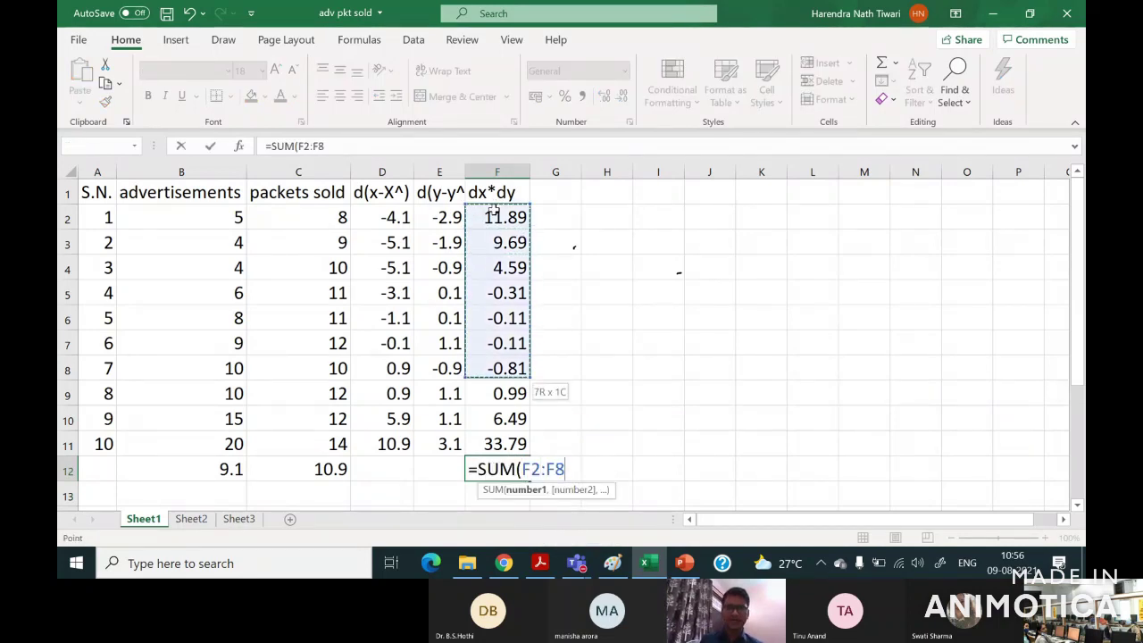
key("Return")
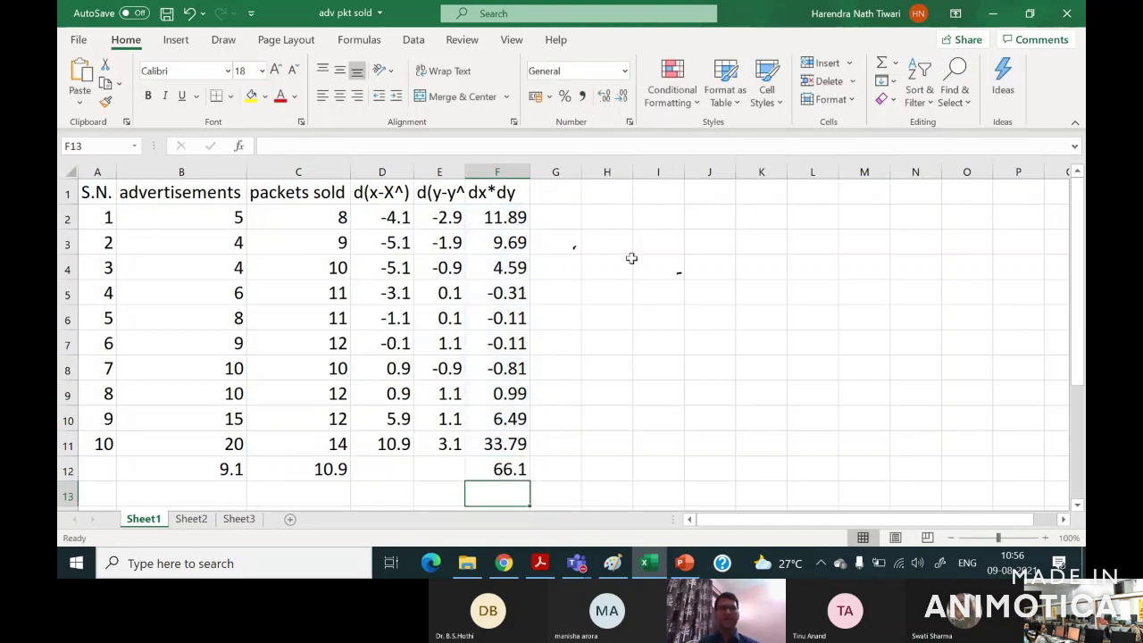
Label the total of the products by entering Covx,y in cell E12.
left_click(483, 460)
left_click(449, 469)
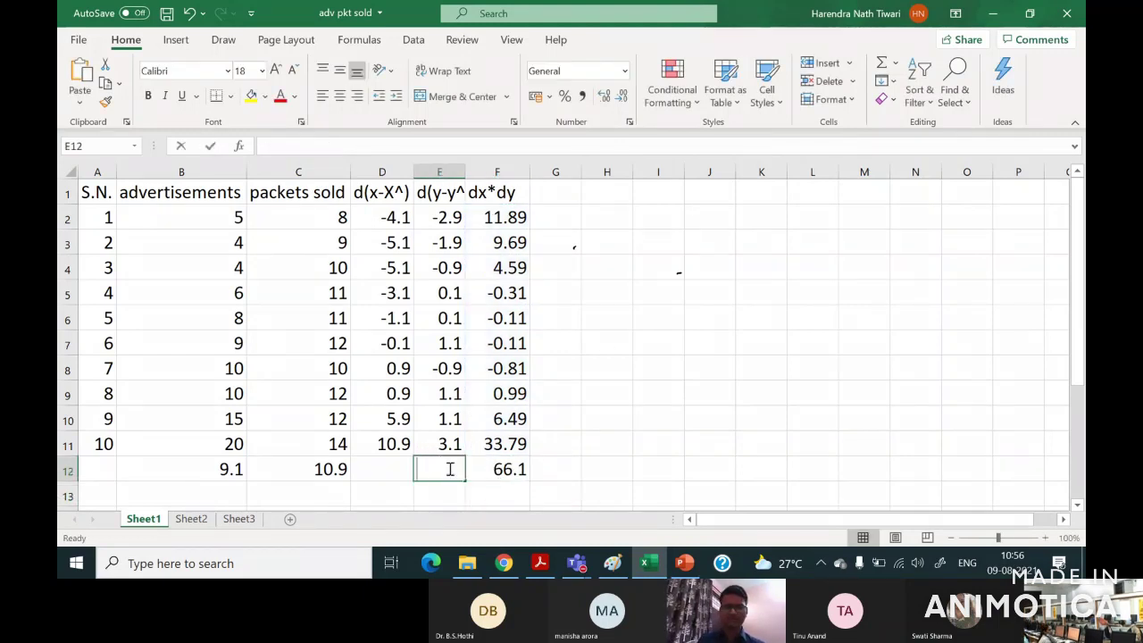
type("Covx")
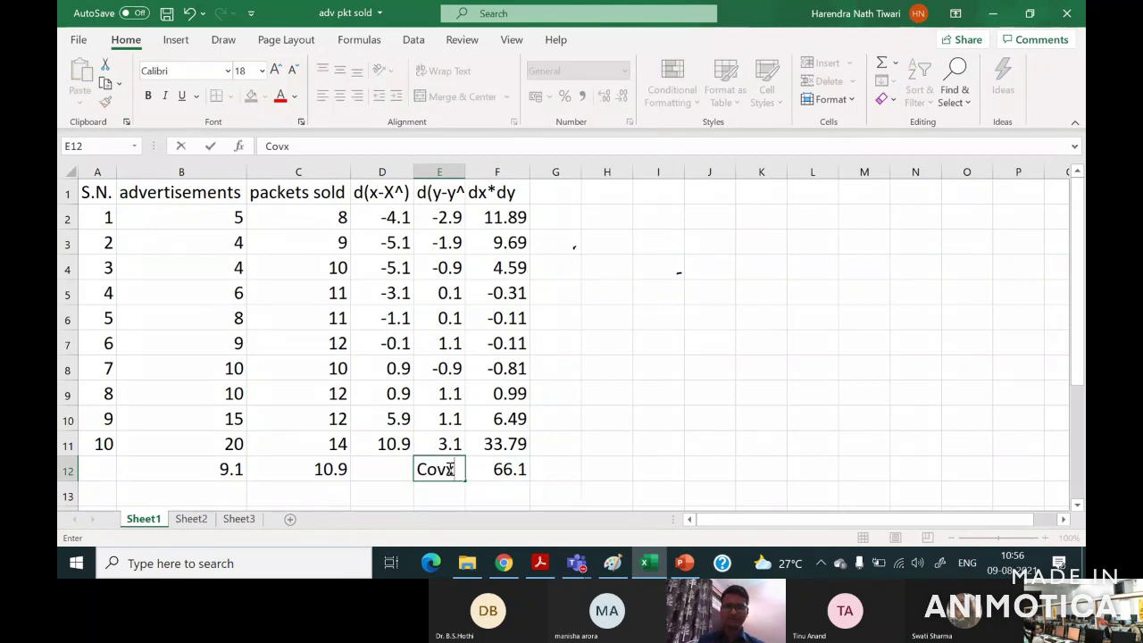
type(",y")
key("Tab")
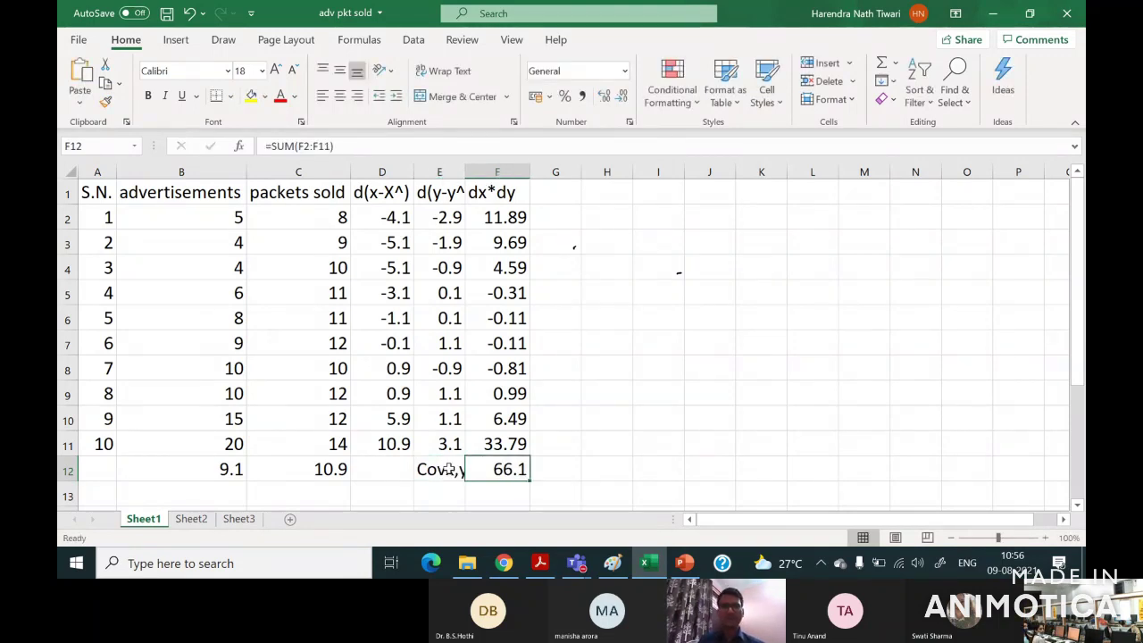
Fit the width of column E to its contents and clear the label in E12.
double_click(464, 170)
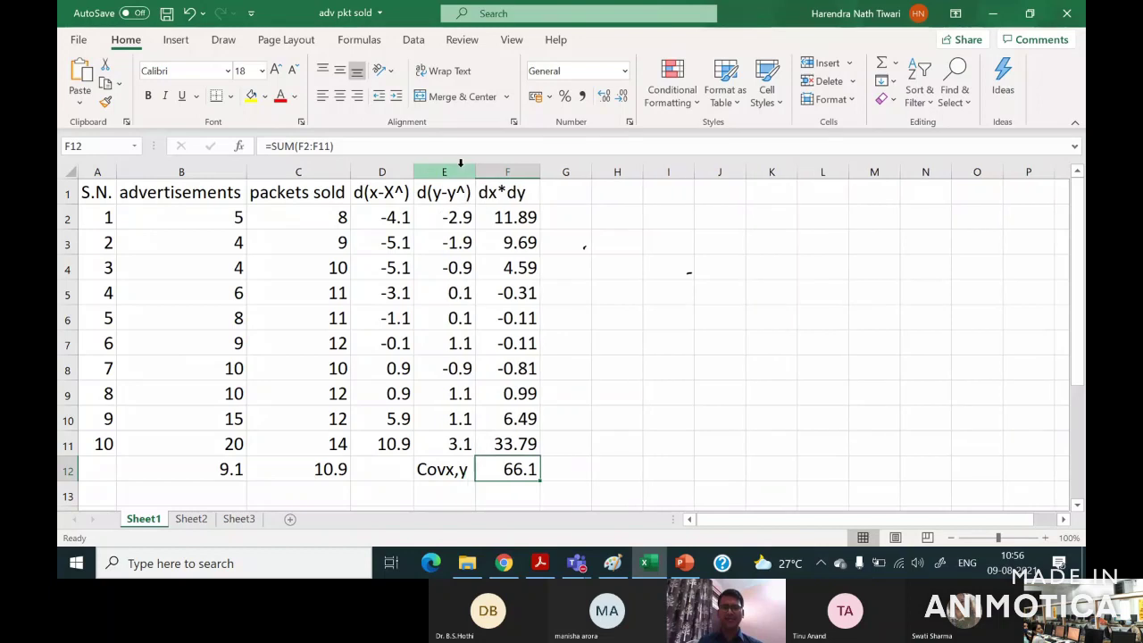
left_click(436, 471)
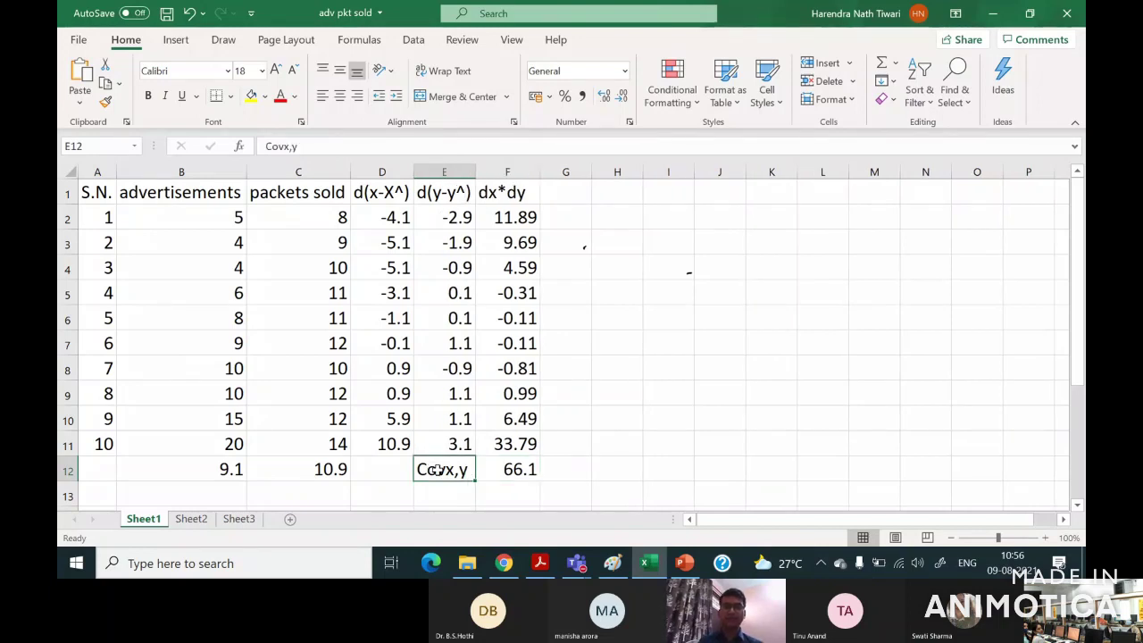
key("Delete")
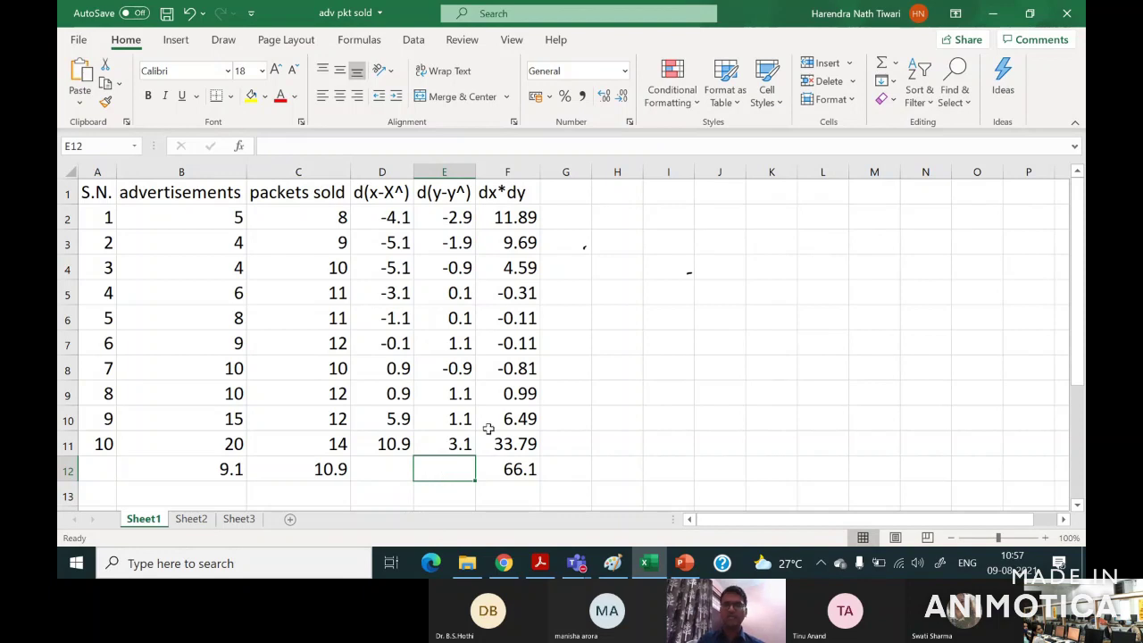
Enter the label Covxy= in cell H3.
left_click(620, 247)
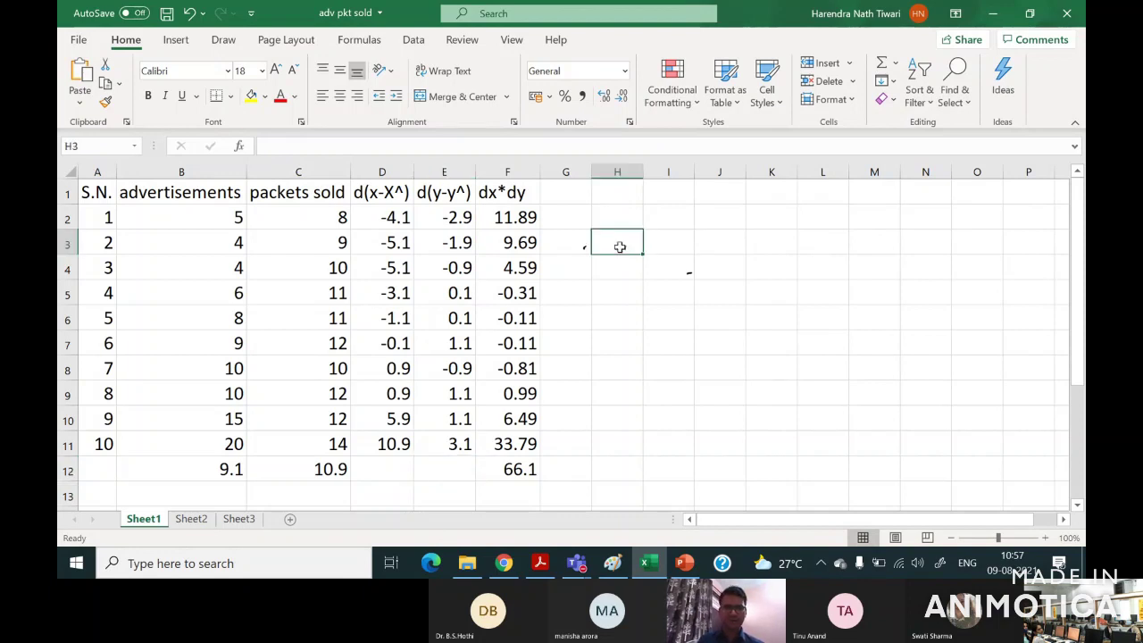
type("Cov")
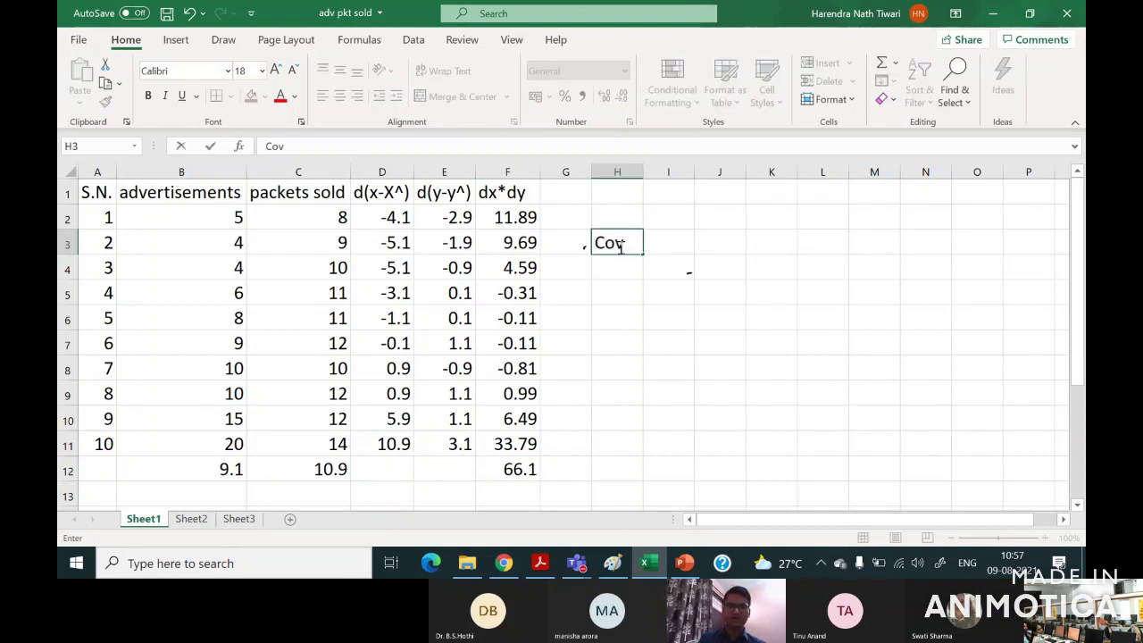
type("xy=")
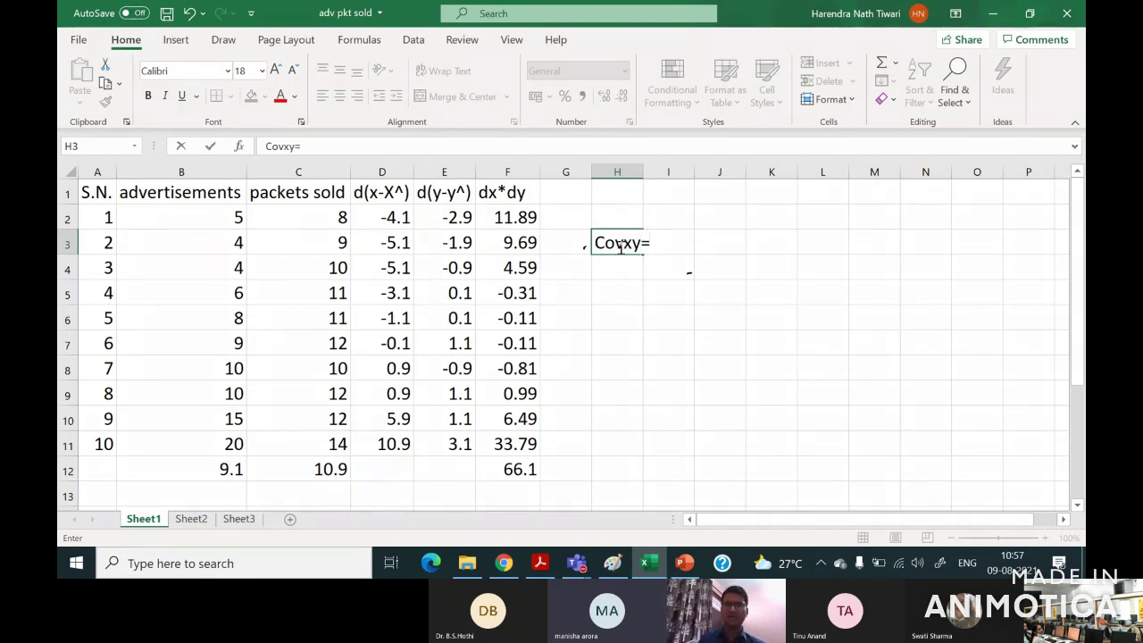
key("Tab")
Calculate the covariance in I3 with =F12/10 and widen column H to fit its label.
type("=")
left_click(512, 475)
type("/10")
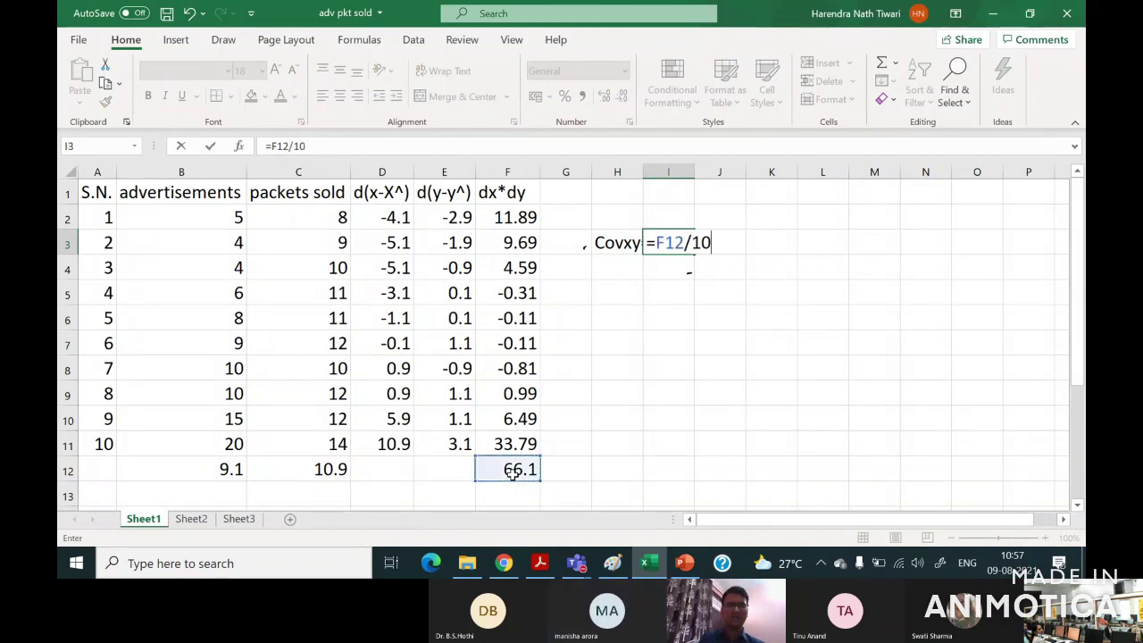
key("Return")
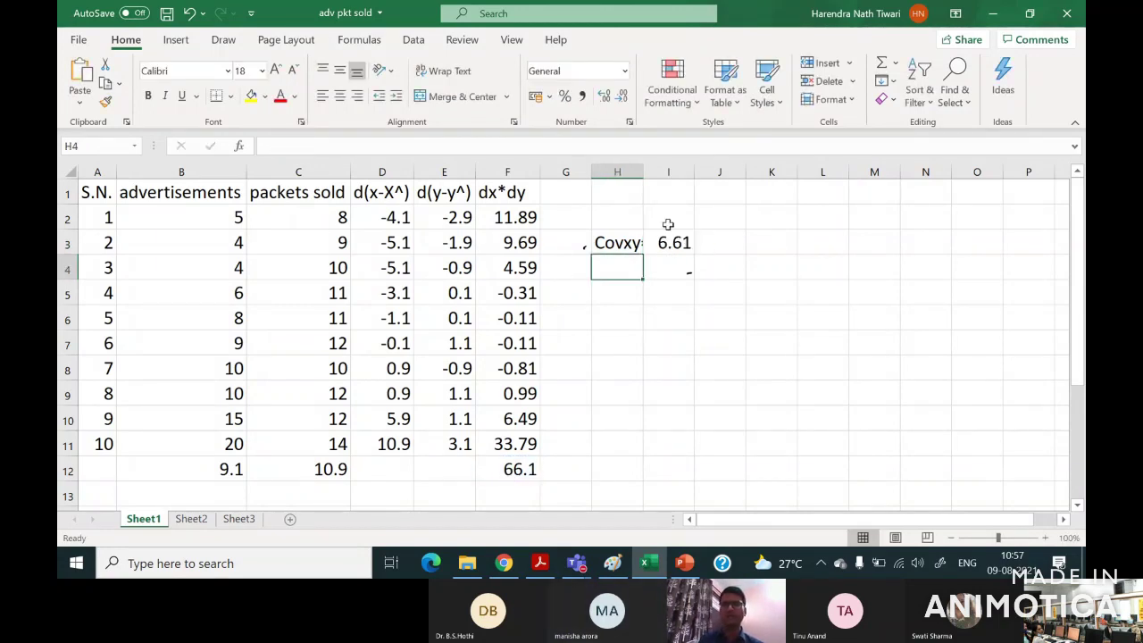
left_click_drag(636, 173, 654, 173)
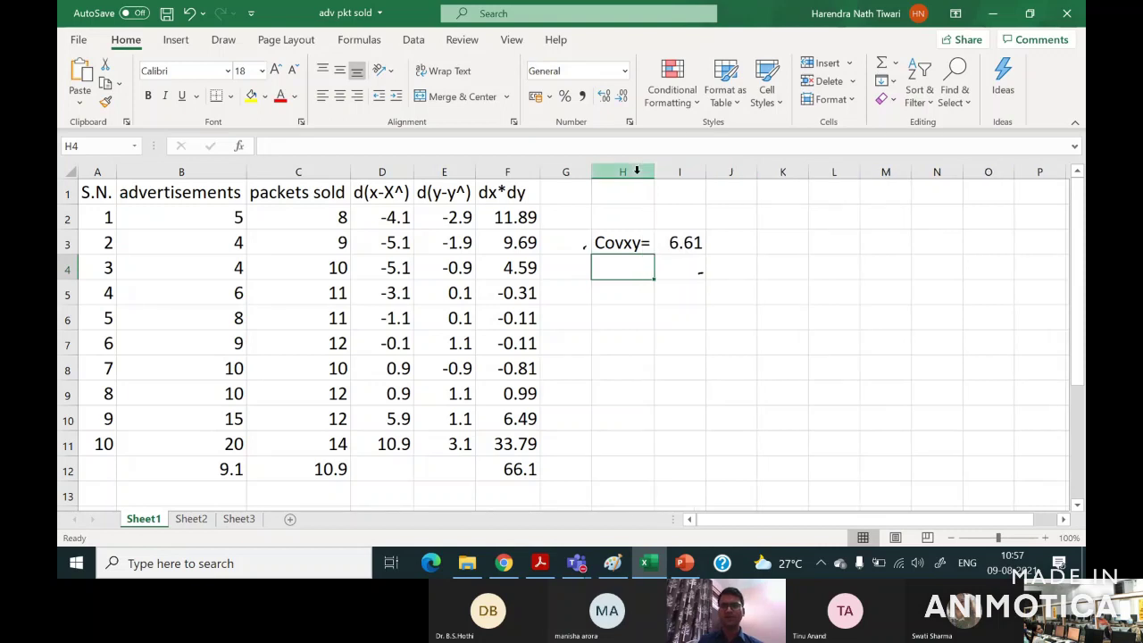
left_click(631, 238)
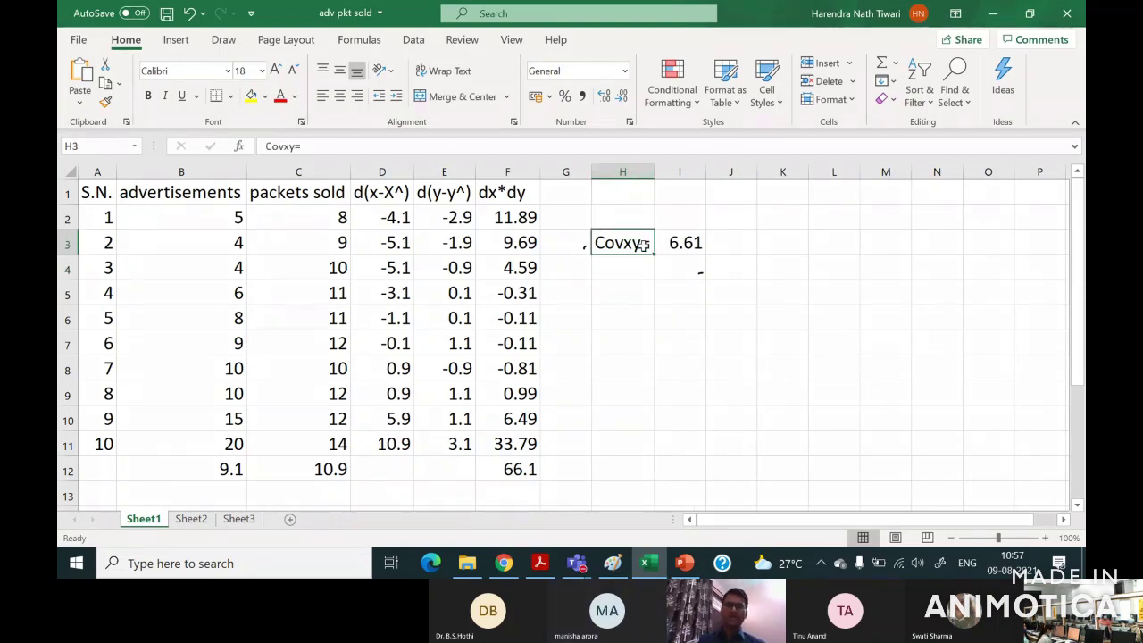
Calculate the population covariance in H5 with COVARIANCE.P over B2:B11 and C2:C11, and compare it with the manual covariance in I3.
left_click(617, 292)
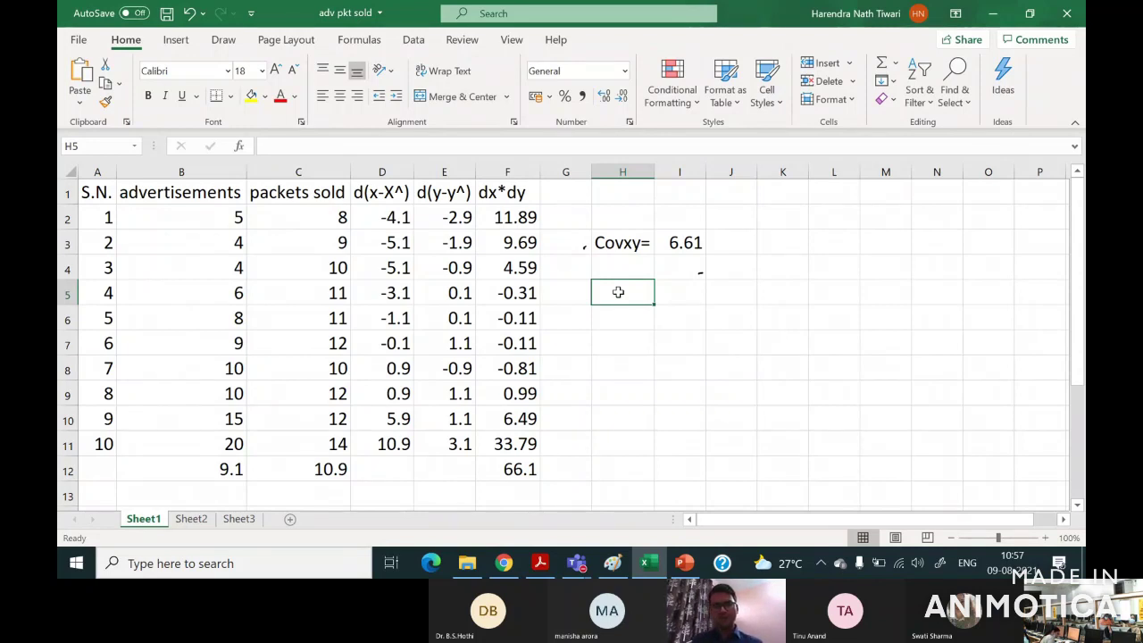
type("=")
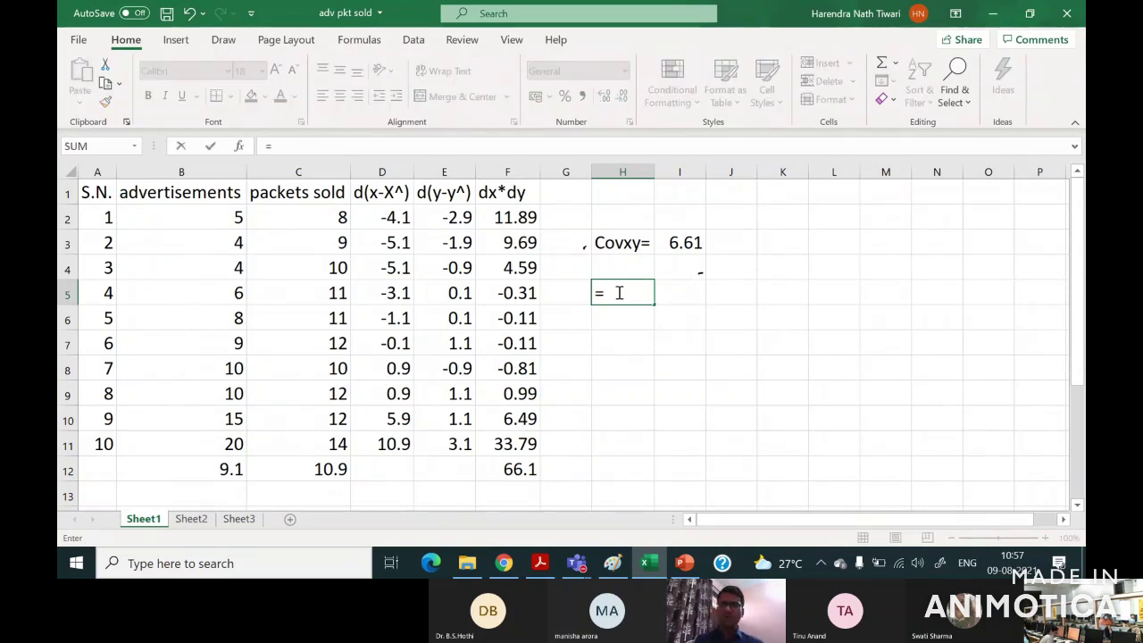
type("cov")
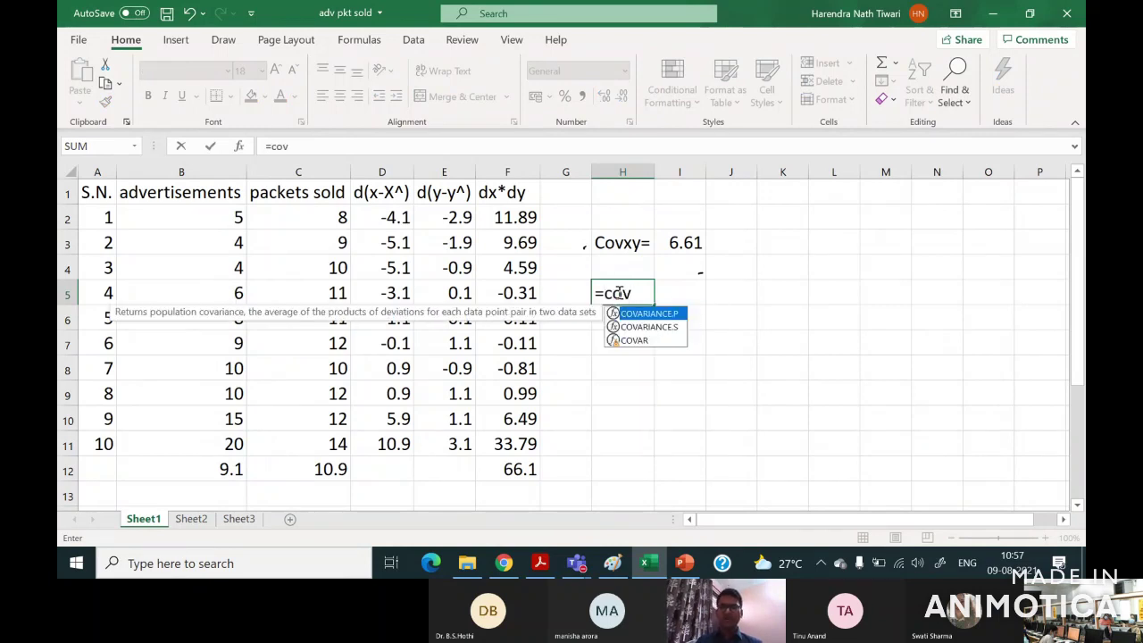
double_click(658, 315)
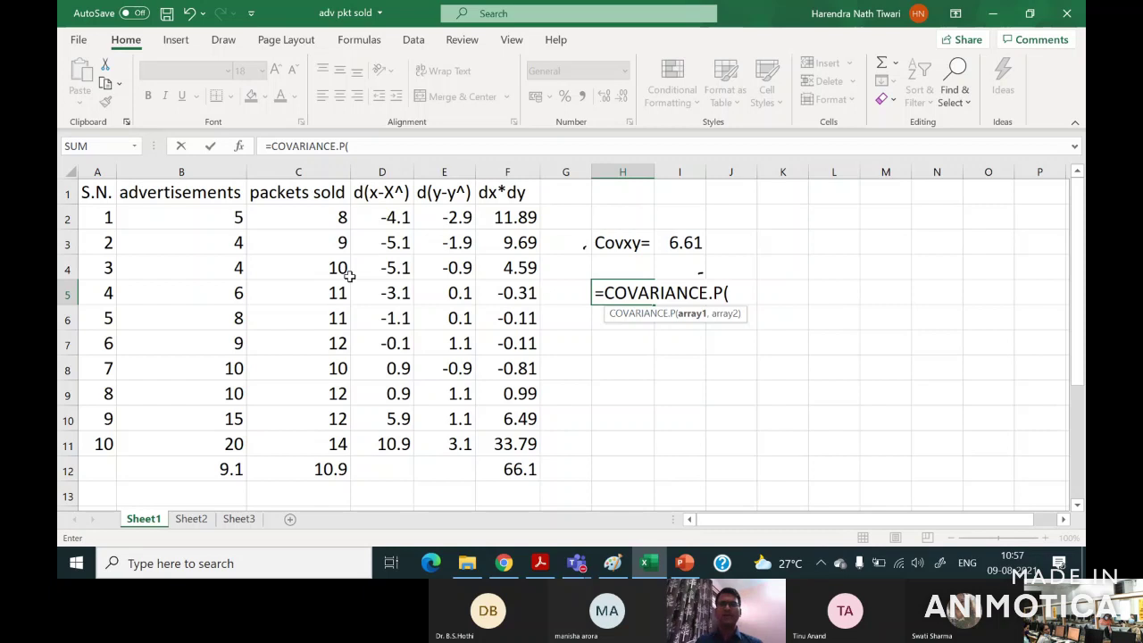
left_click(214, 215)
key("shift+Down")
key("shift+Down")
key("shift+Down")
key("shift+Down")
key("shift+Down")
key("shift+Down")
key("shift+Down")
key("shift+Down")
key("shift+Down")
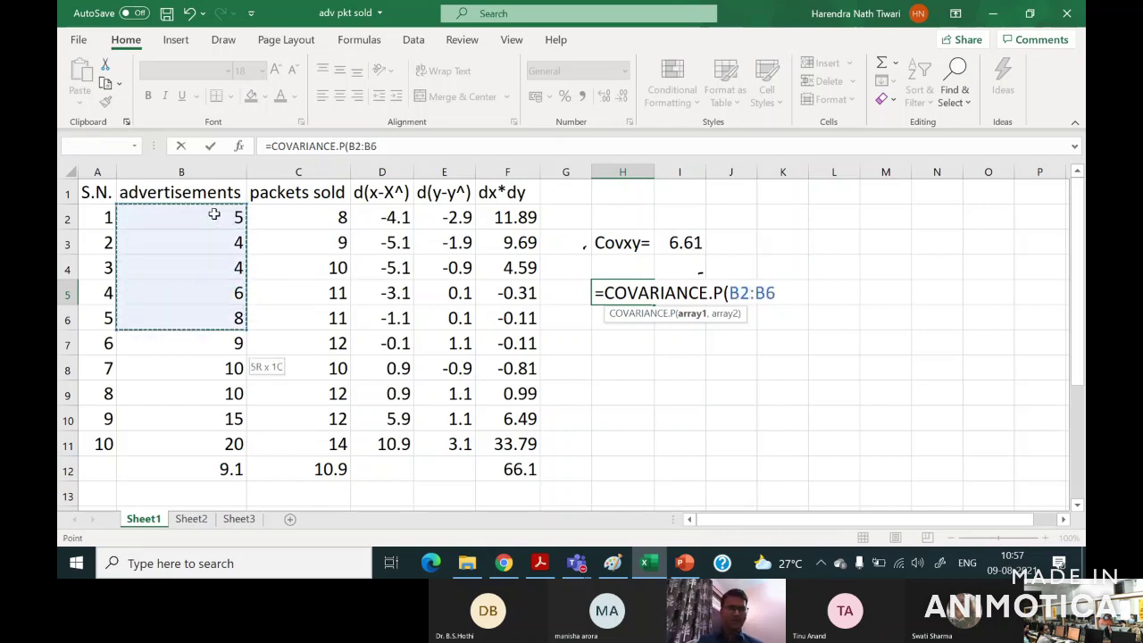
type(",")
left_click(283, 212)
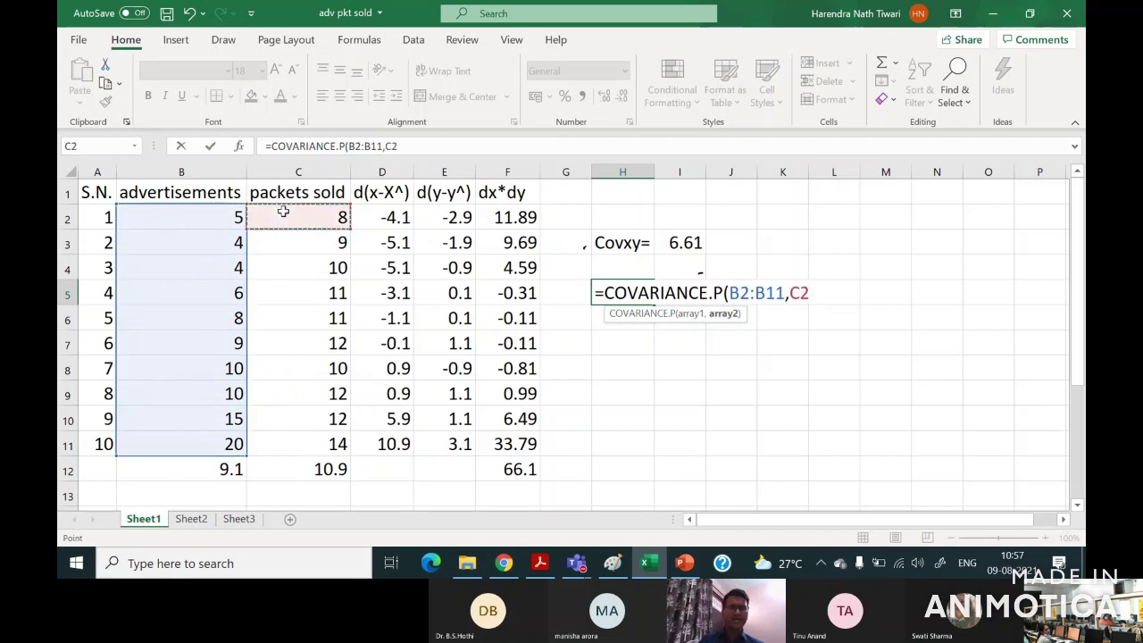
key("shift+Down")
key("shift+Down")
key("shift+Down")
key("shift+Down")
key("shift+Down")
key("shift+Down")
key("shift+Down")
key("shift+Down")
key("shift+Down")
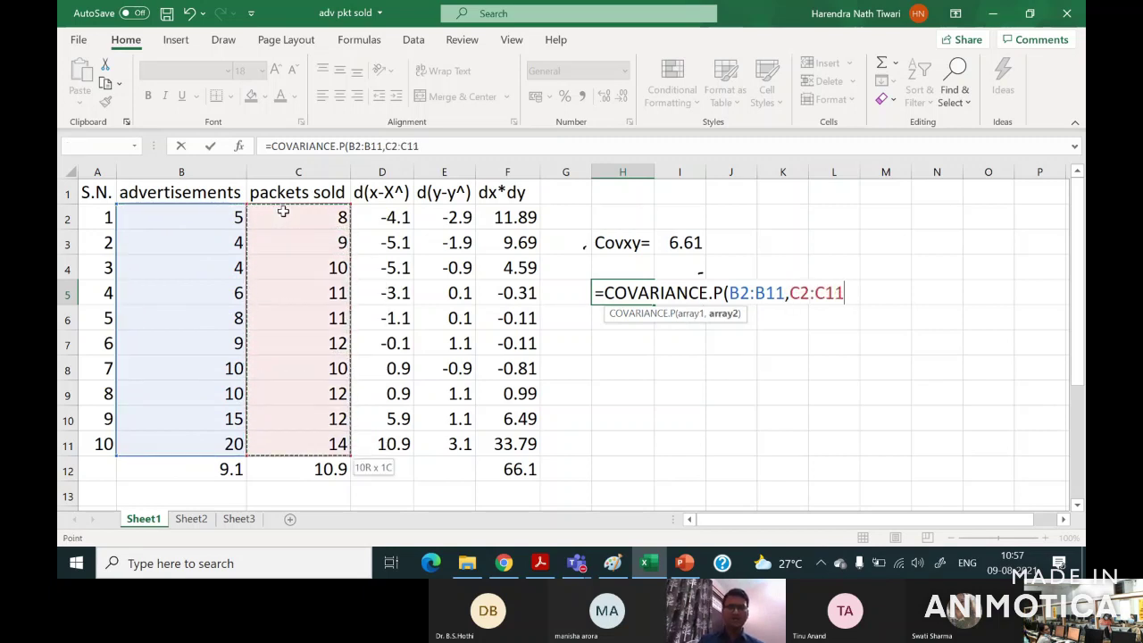
key("Return")
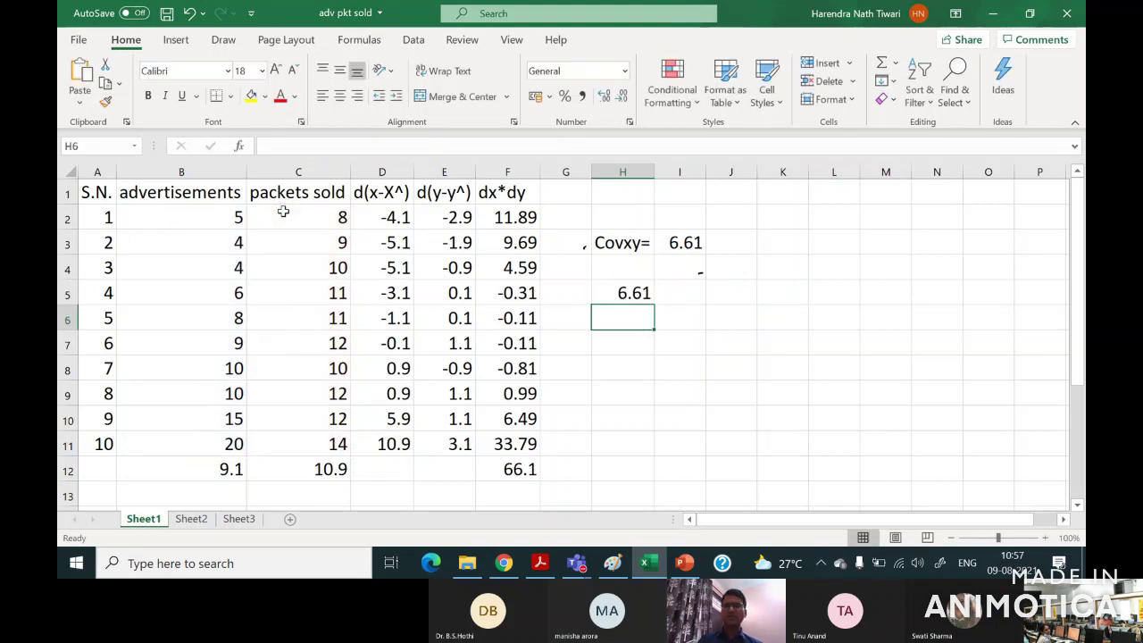
left_click(622, 291)
left_click(692, 244)
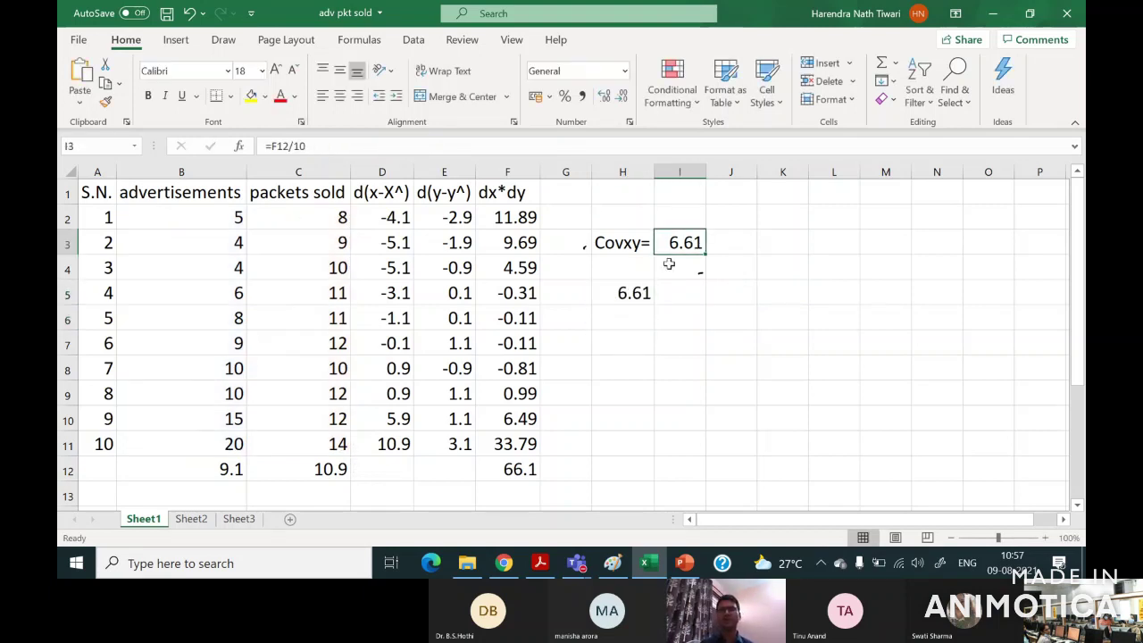
left_click(628, 294)
left_click(685, 244)
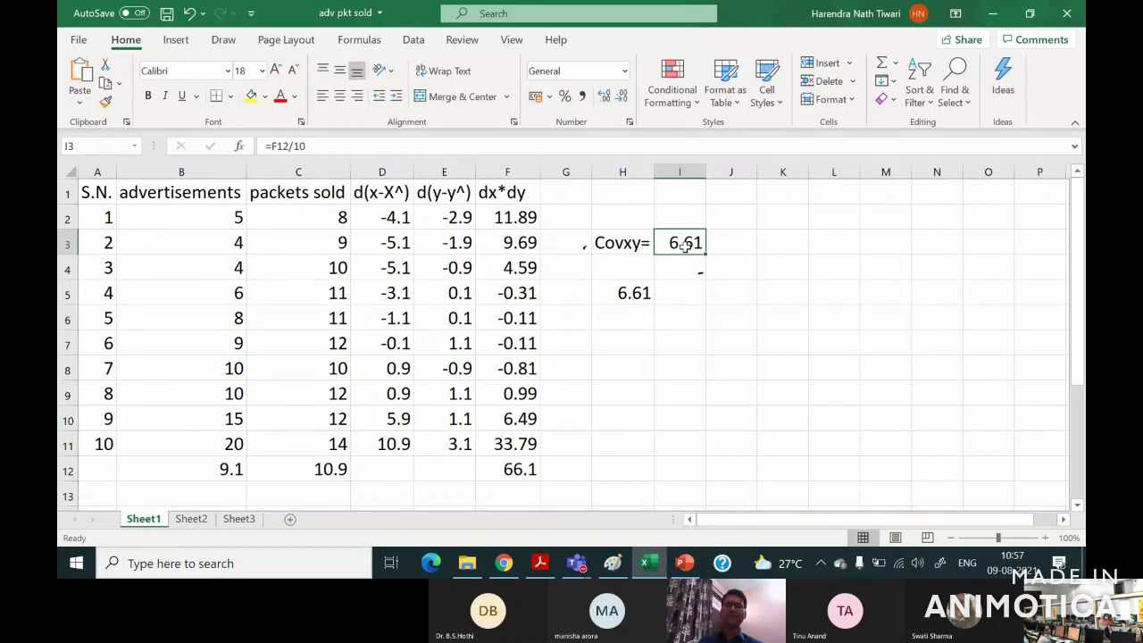
Enter =n-1 as plain text in cell J2 and select cell J4.
left_click(732, 216)
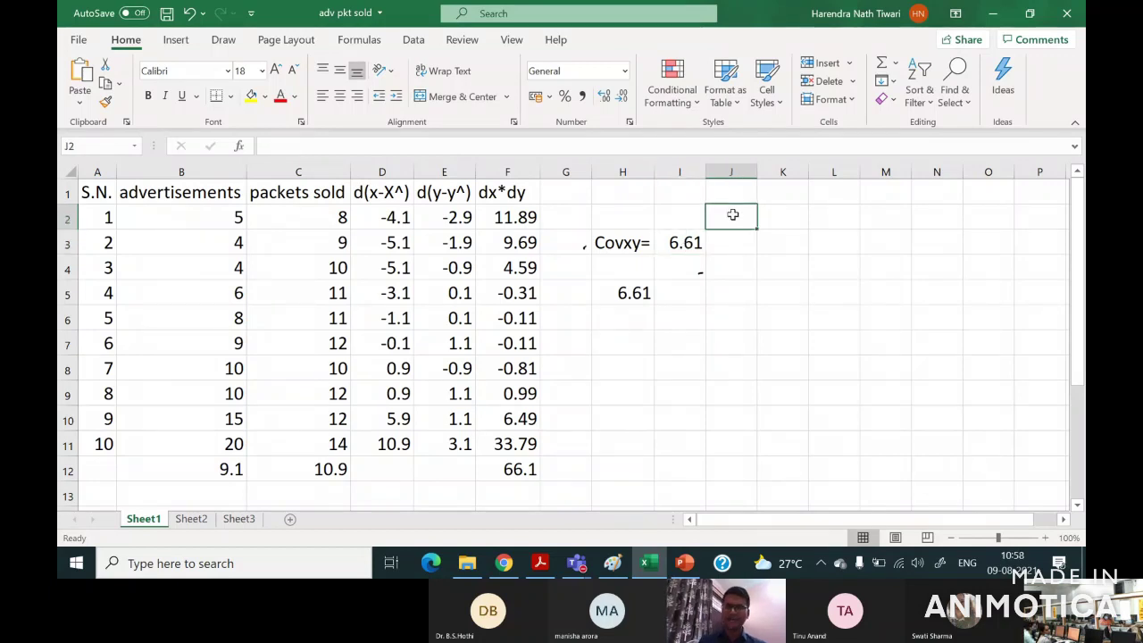
double_click(733, 215)
type(",=")
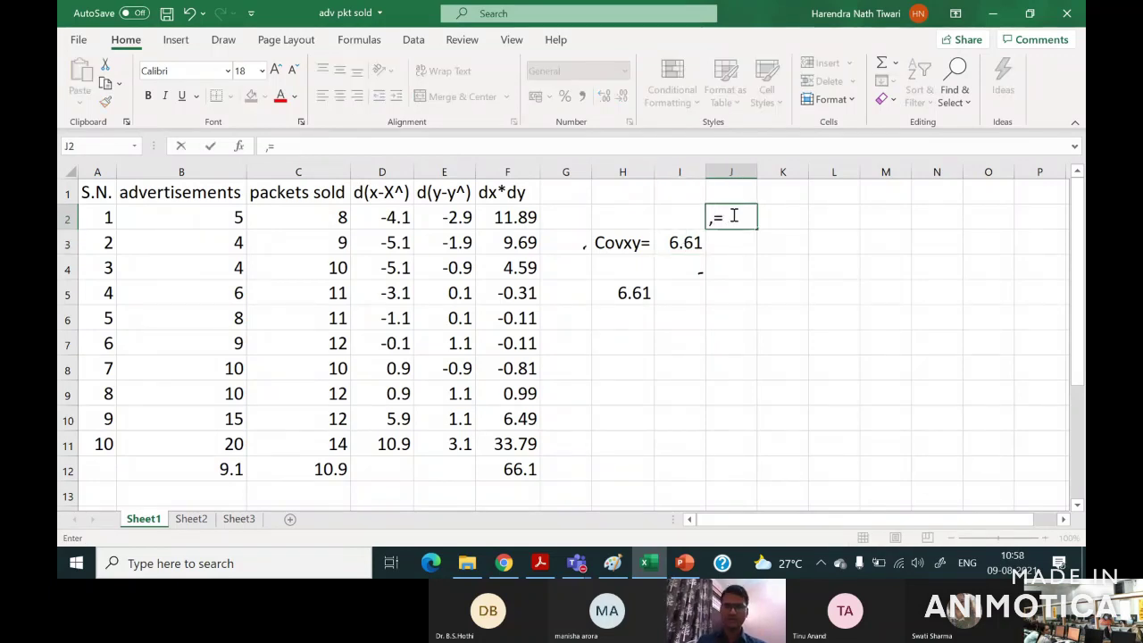
key("BackSpace")
type("'=")
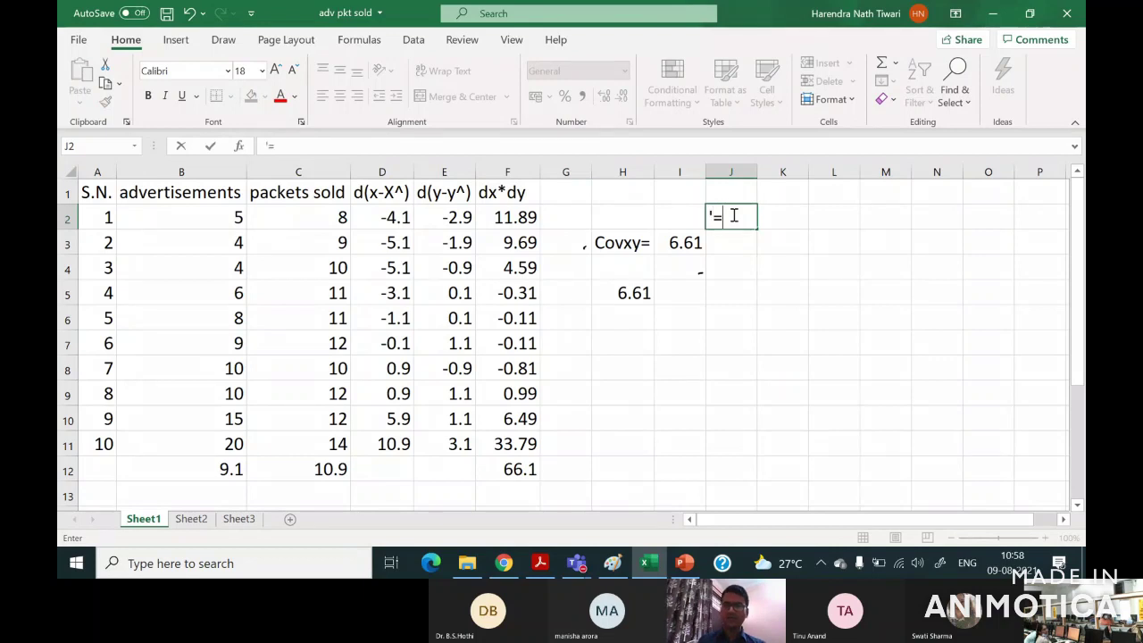
type("n-1")
key("Return")
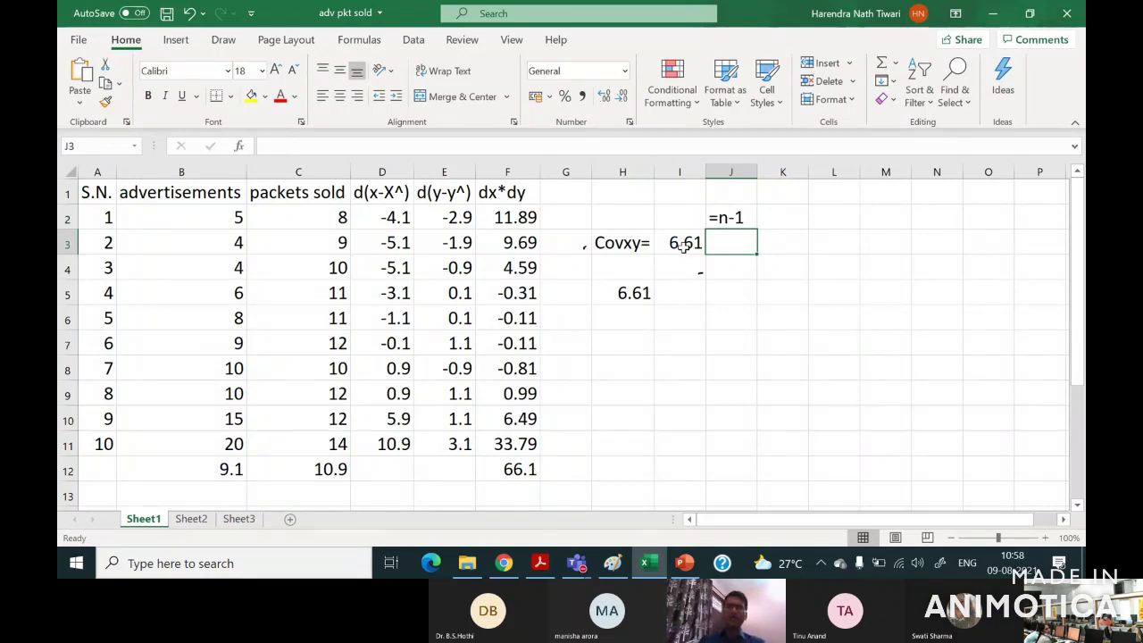
left_click(609, 250)
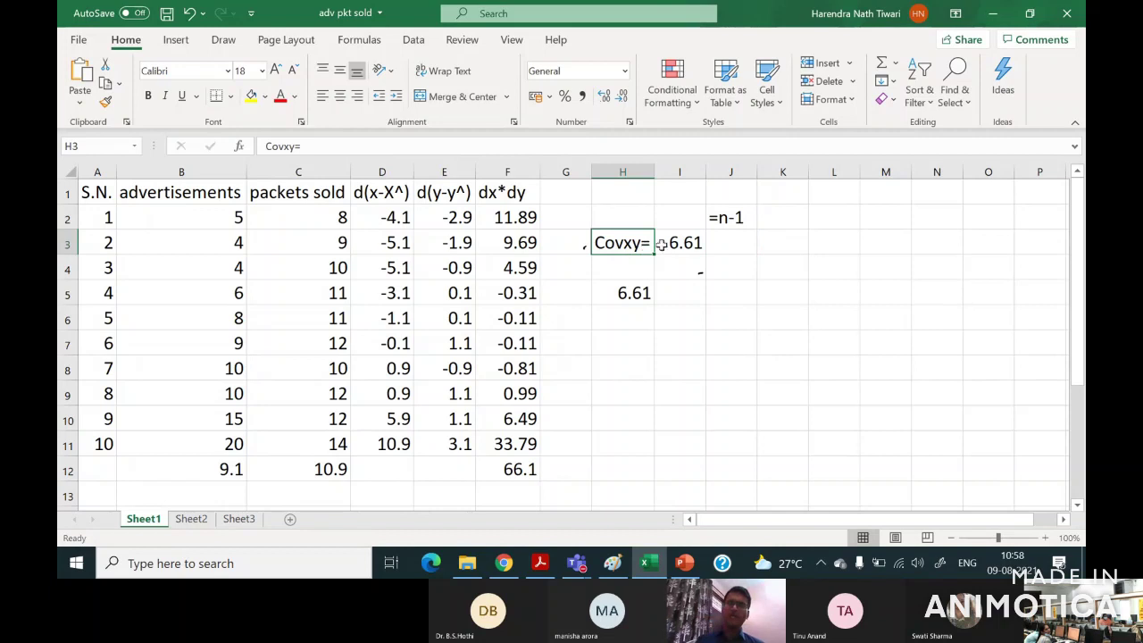
left_click(700, 237)
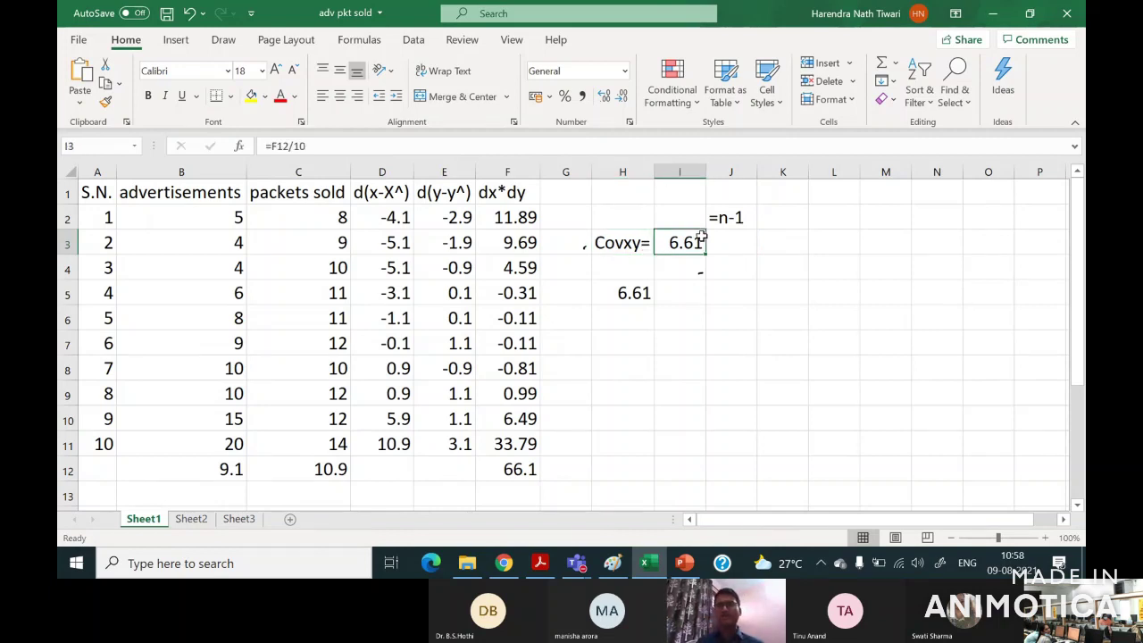
left_click(735, 268)
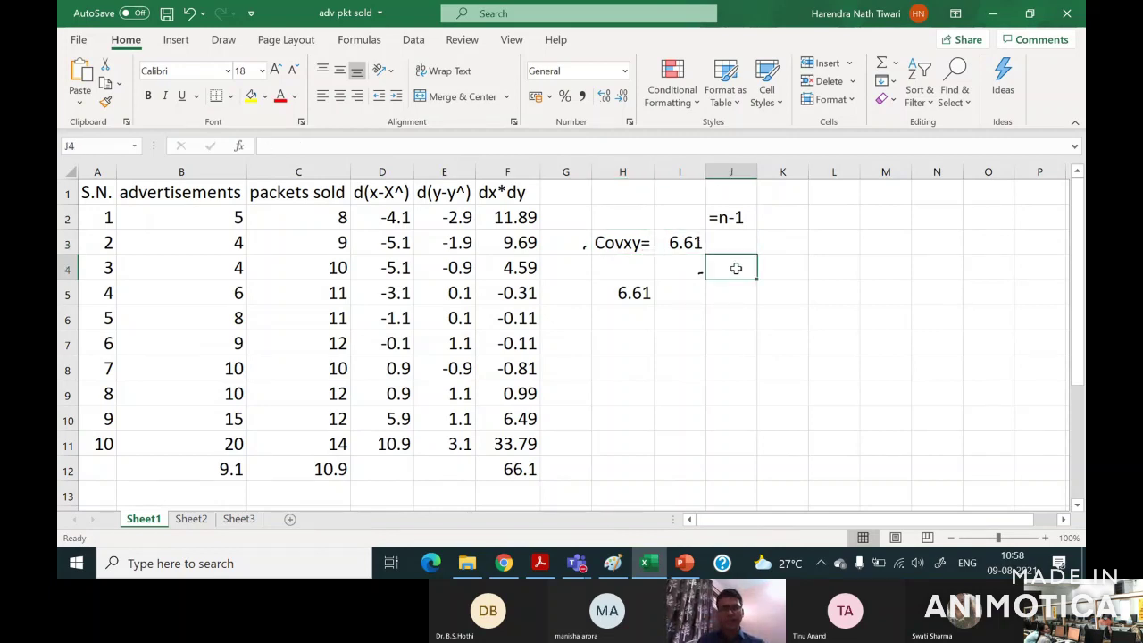
type("whether deviatio")
key("BackSpace")
key("BackSpace")
key("BackSpace")
key("BackSpace")
key("BackSpace")
key("BackSpace")
key("BackSpace")
key("BackSpace")
key("BackSpace")
key("BackSpace")
key("BackSpace")
key("BackSpace")
key("BackSpace")
key("BackSpace")
key("BackSpace")
key("BackSpace")
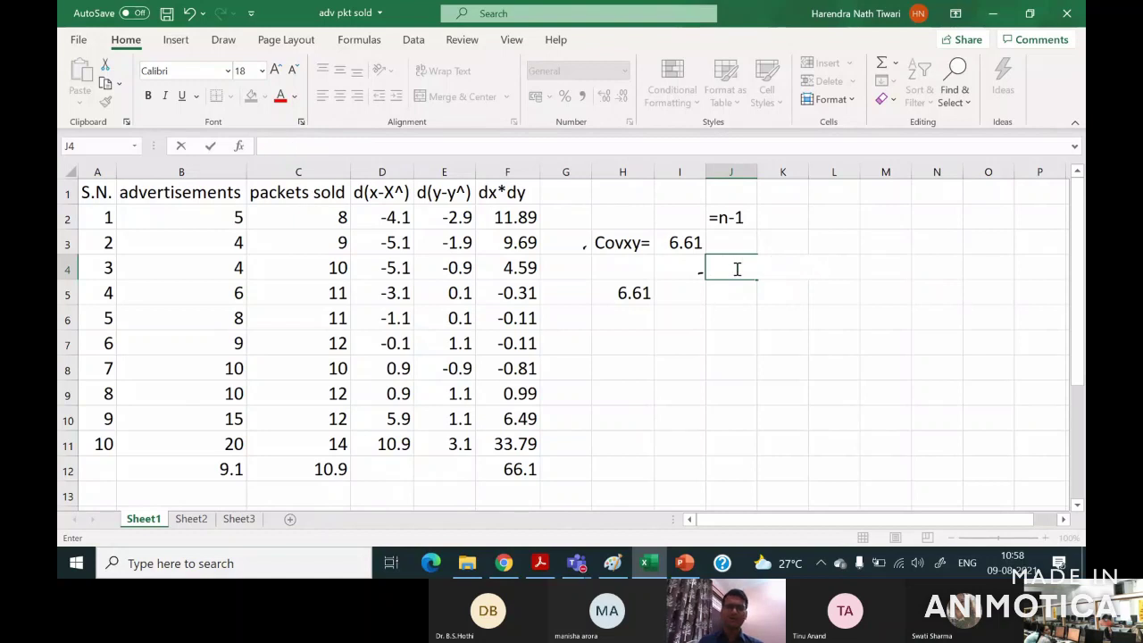
type("strngth")
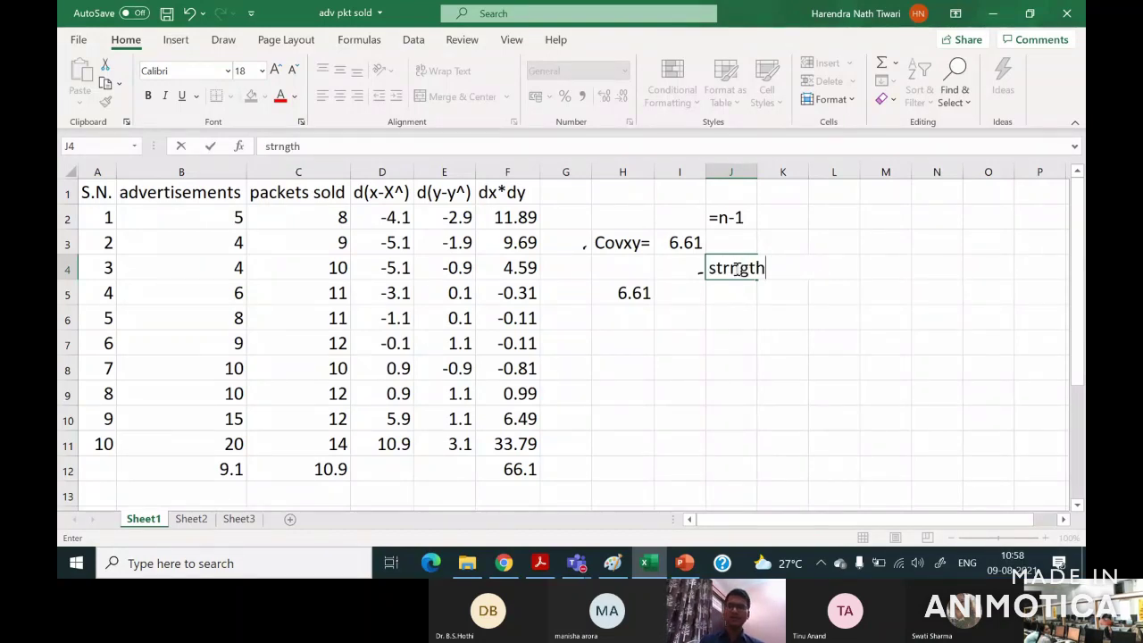
key("BackSpace")
key("BackSpace")
key("BackSpace")
key("BackSpace")
key("BackSpace")
key("BackSpace")
key("BackSpace")
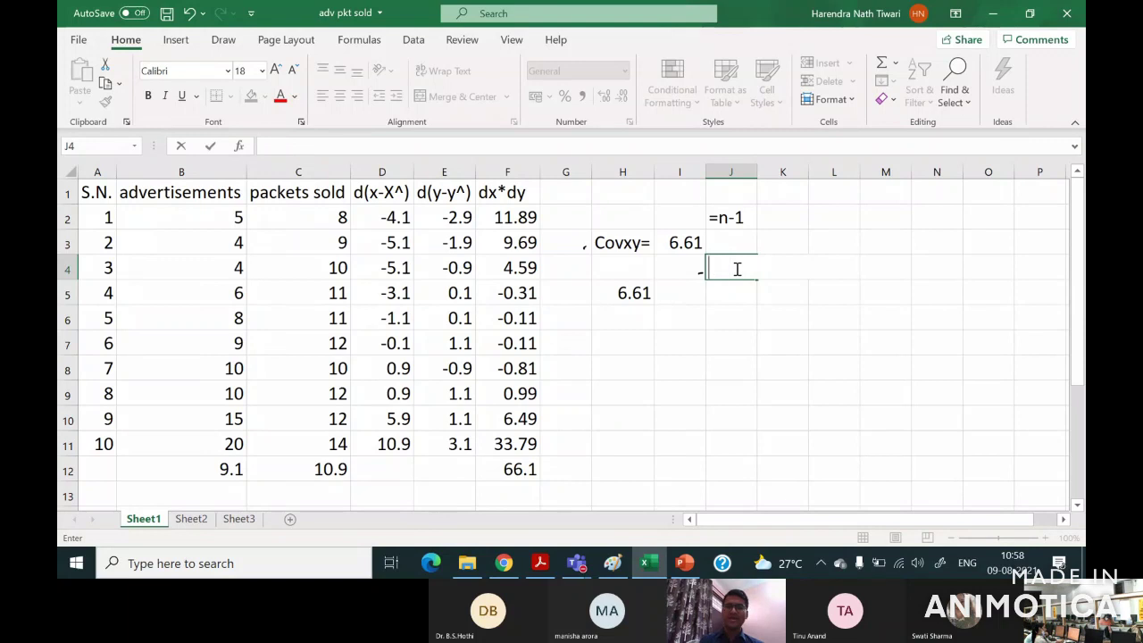
Enter the note directions in cell J4.
type("directio")
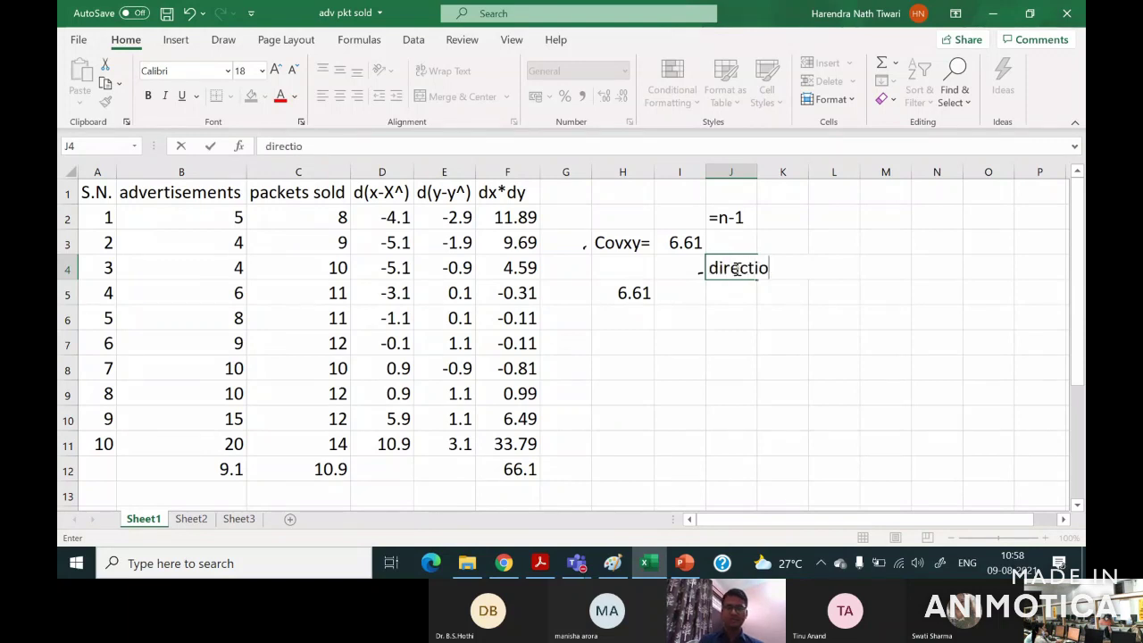
type("ns")
key("Return")
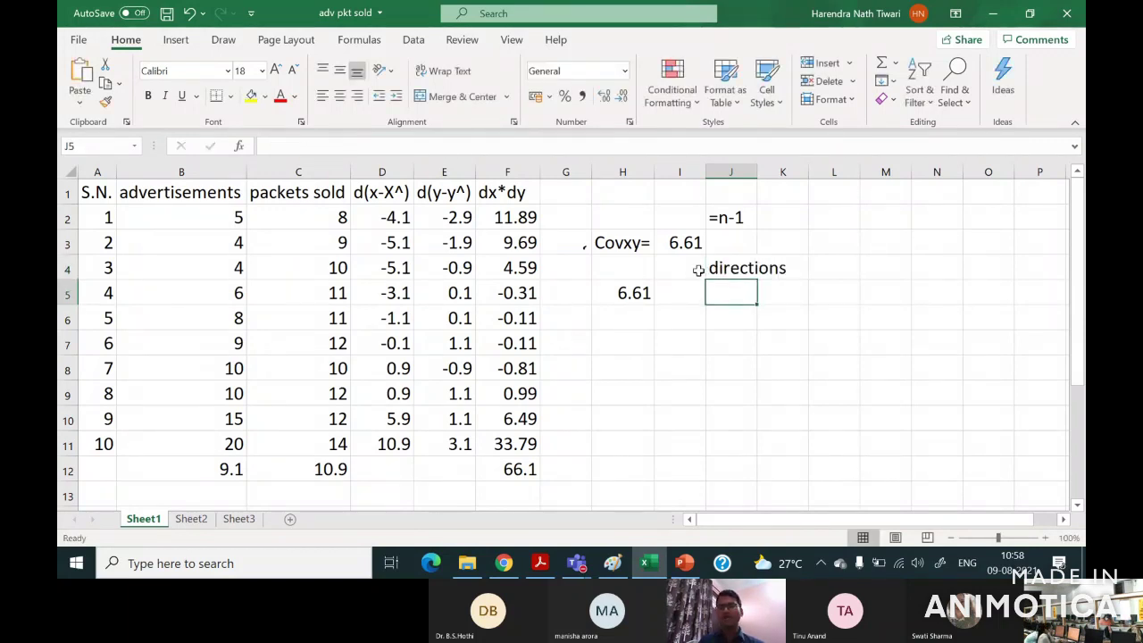
Examine the covariance in I3 against the advertisements and packets sold pairs in rows 2 and 3.
left_click(698, 270)
left_click(688, 248)
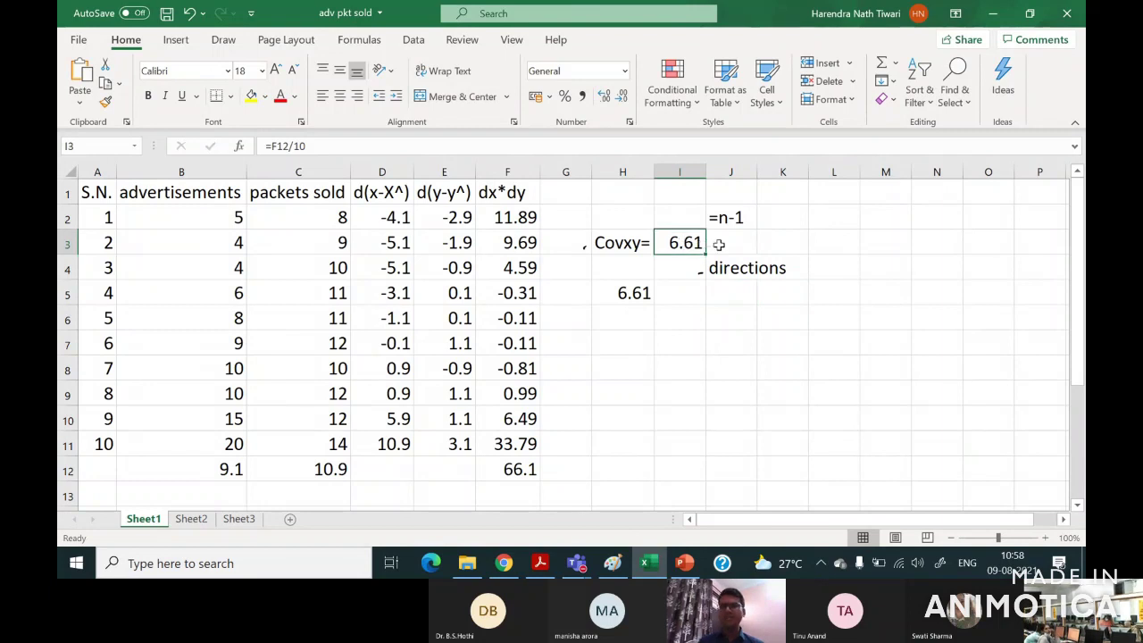
left_click(240, 220)
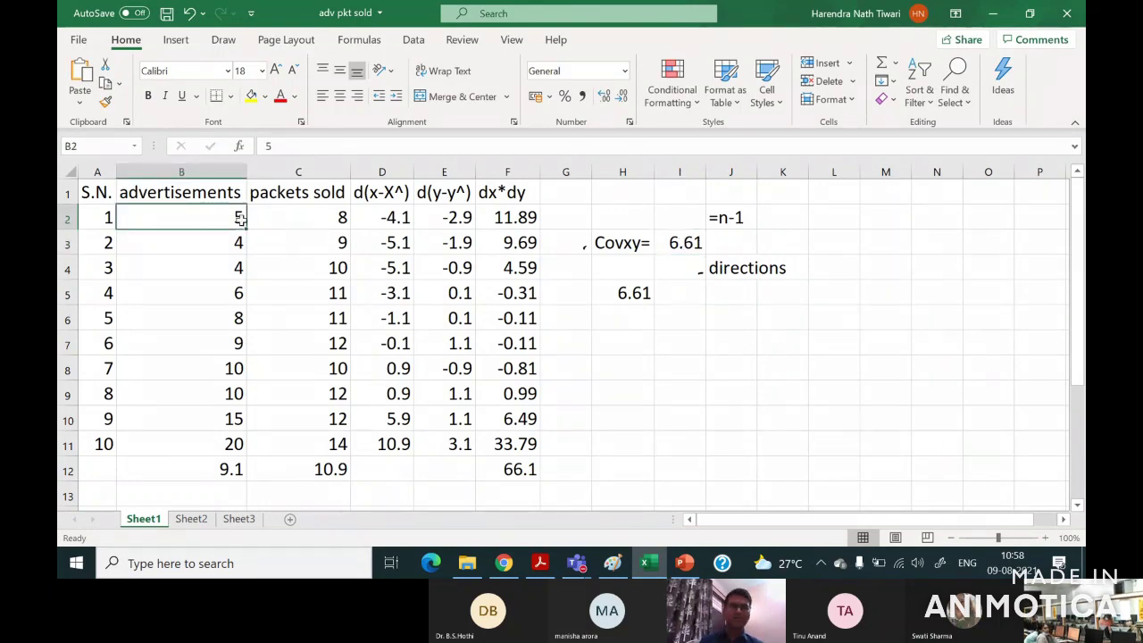
key("shift+Right")
left_click(219, 244)
key("shift+Right")
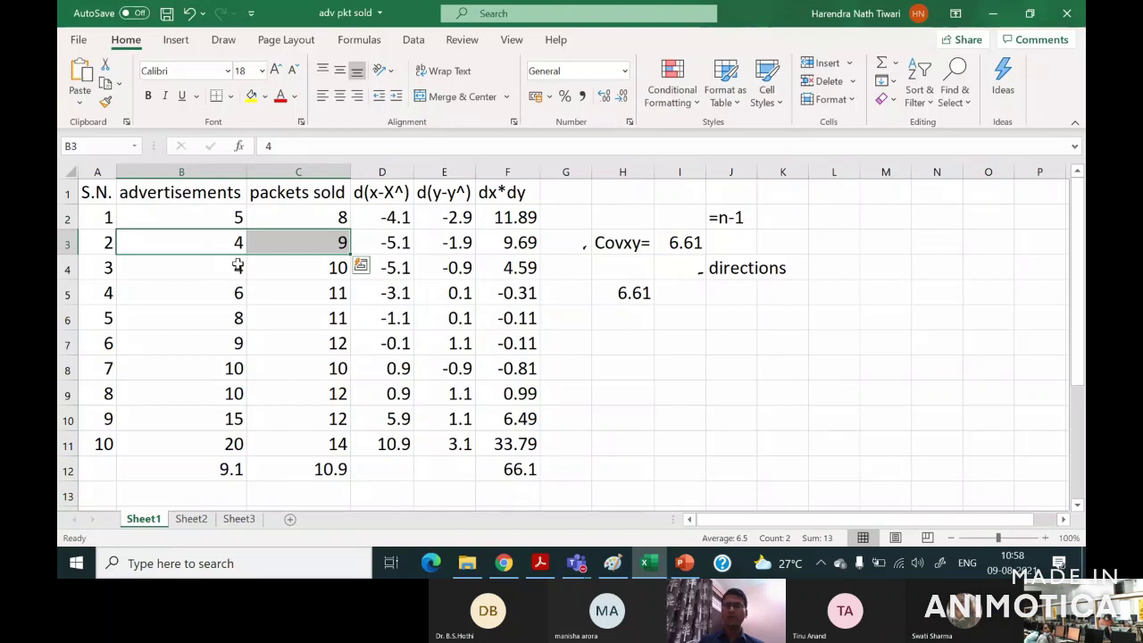
left_click(668, 250)
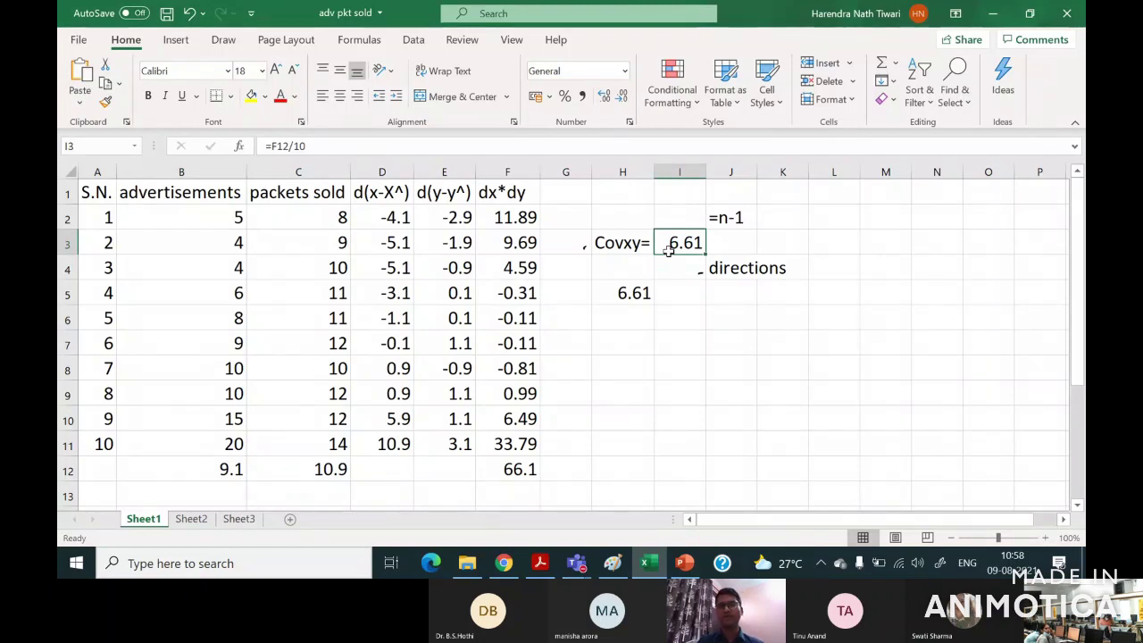
Enter the heading Correlation in cell L2.
left_click(855, 220)
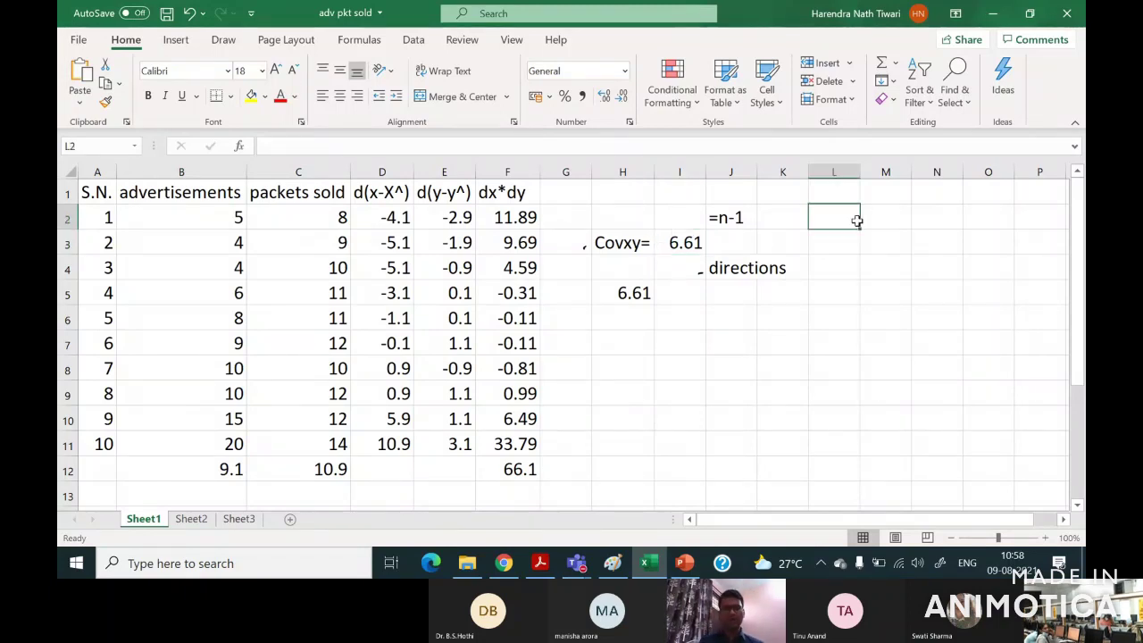
type("Correla")
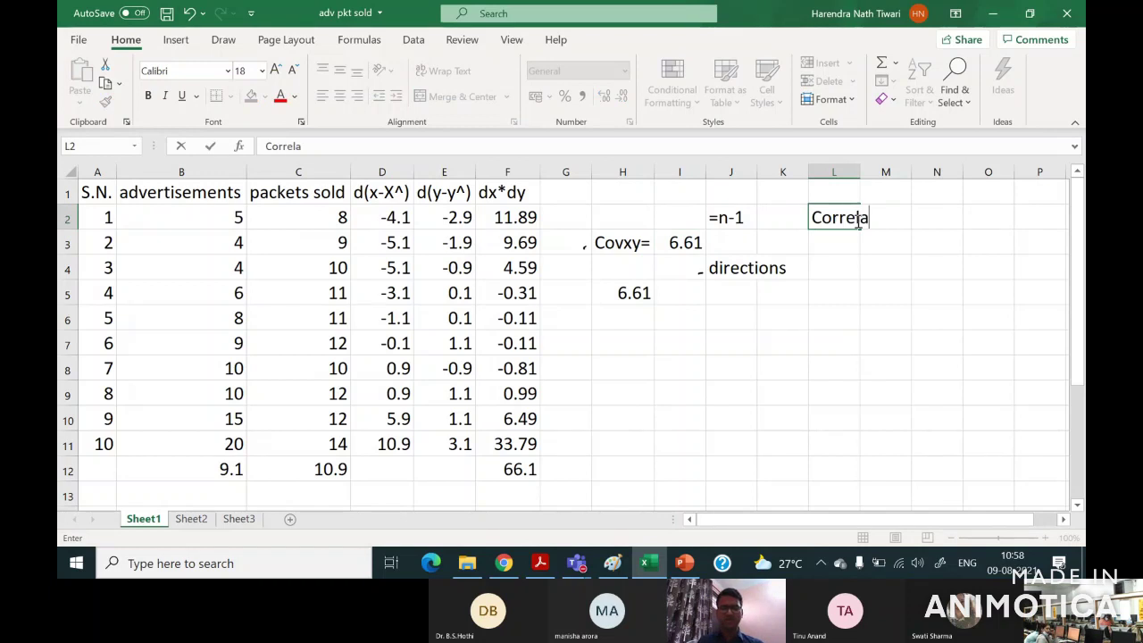
type("tion")
key("Return")
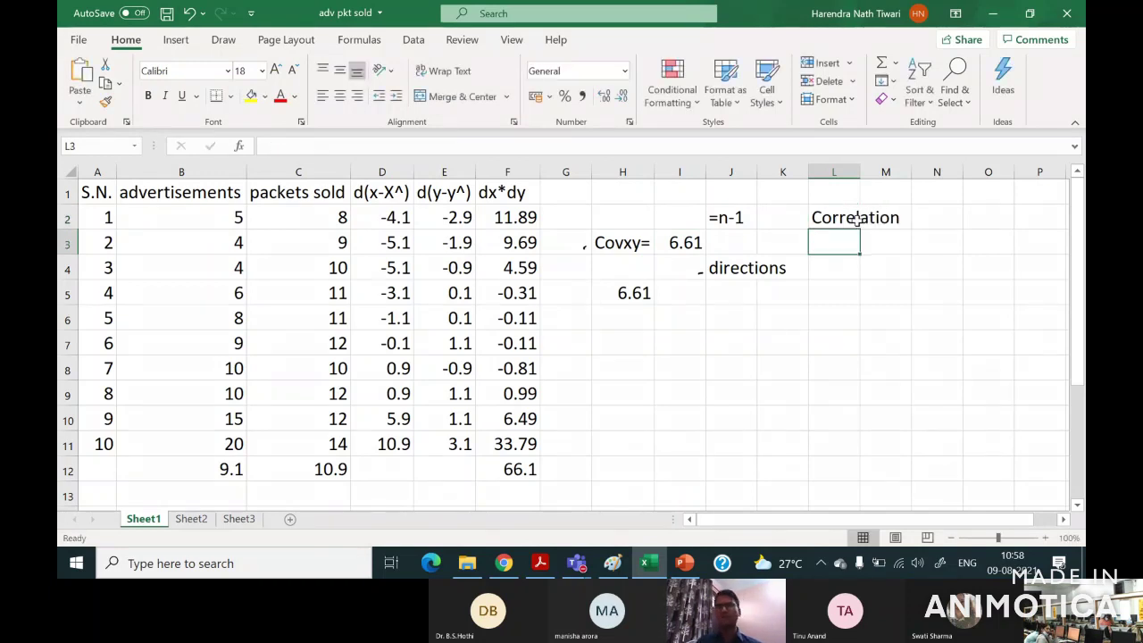
Enter the note units of measurement in cell H7.
left_click(695, 242)
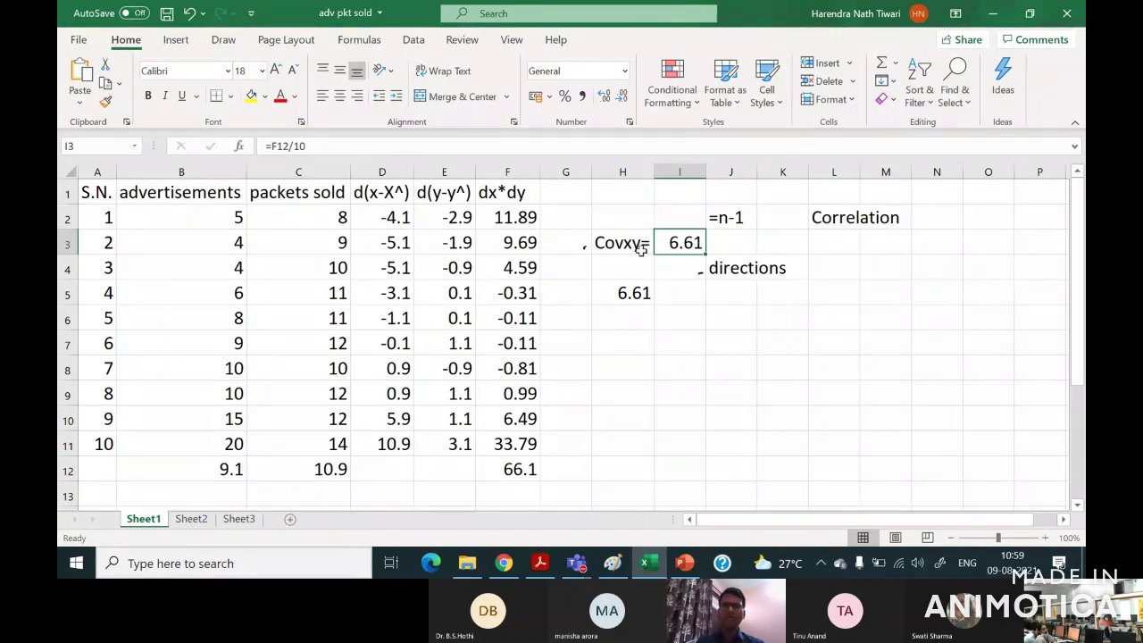
left_click(632, 343)
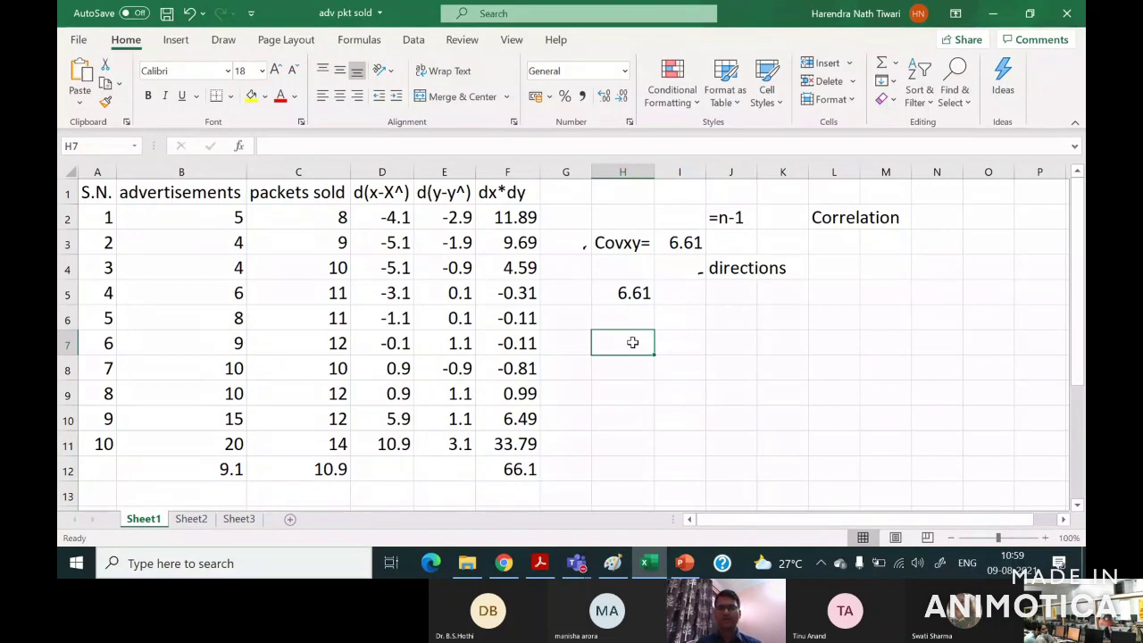
type("units")
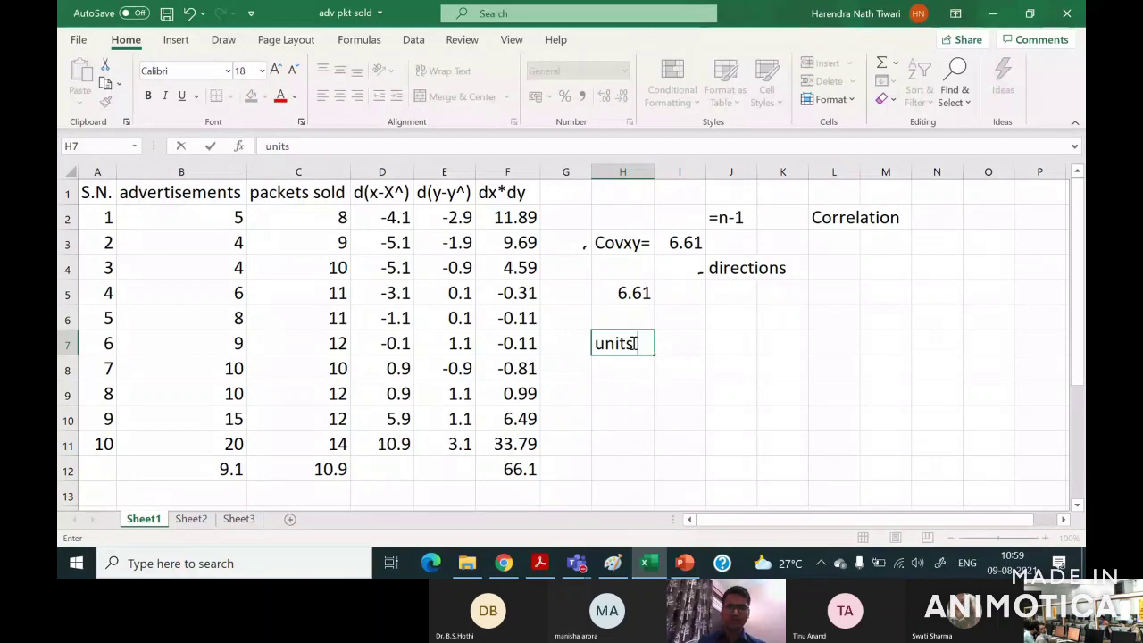
type(" of measurement")
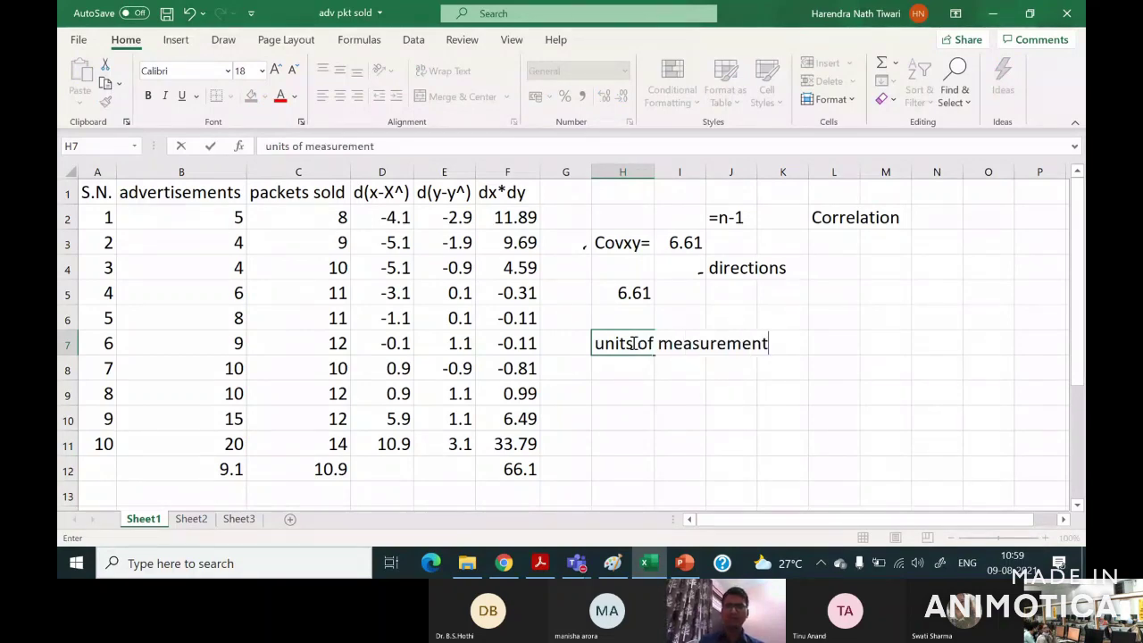
key("Return")
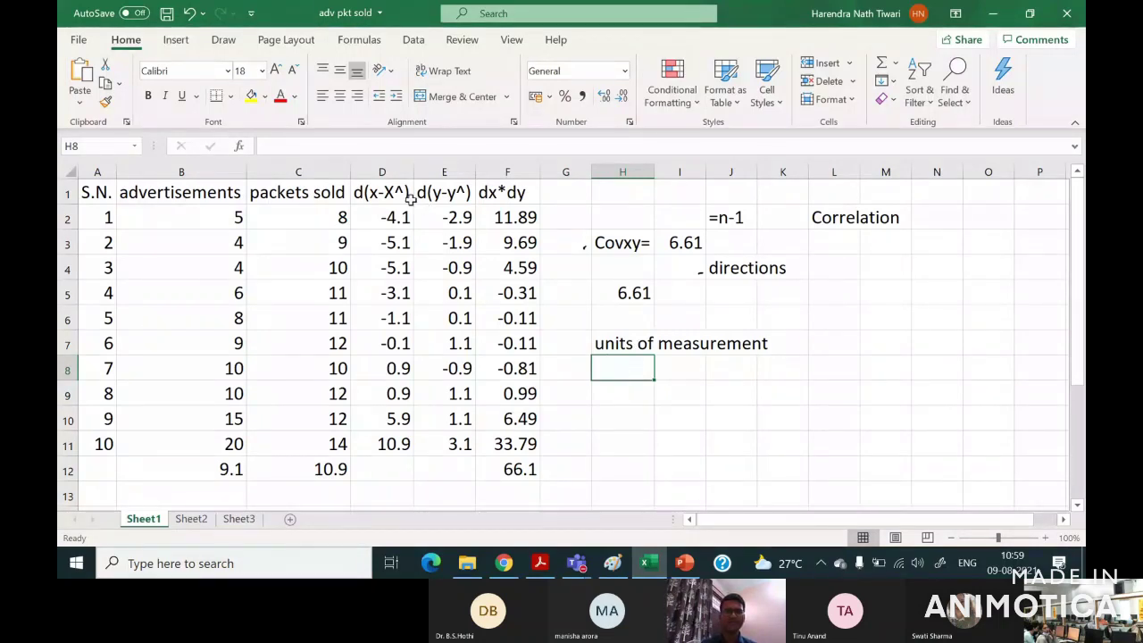
Clear the deviation and product columns from D1 to F13.
left_click_drag(378, 193, 531, 496)
key("Delete")
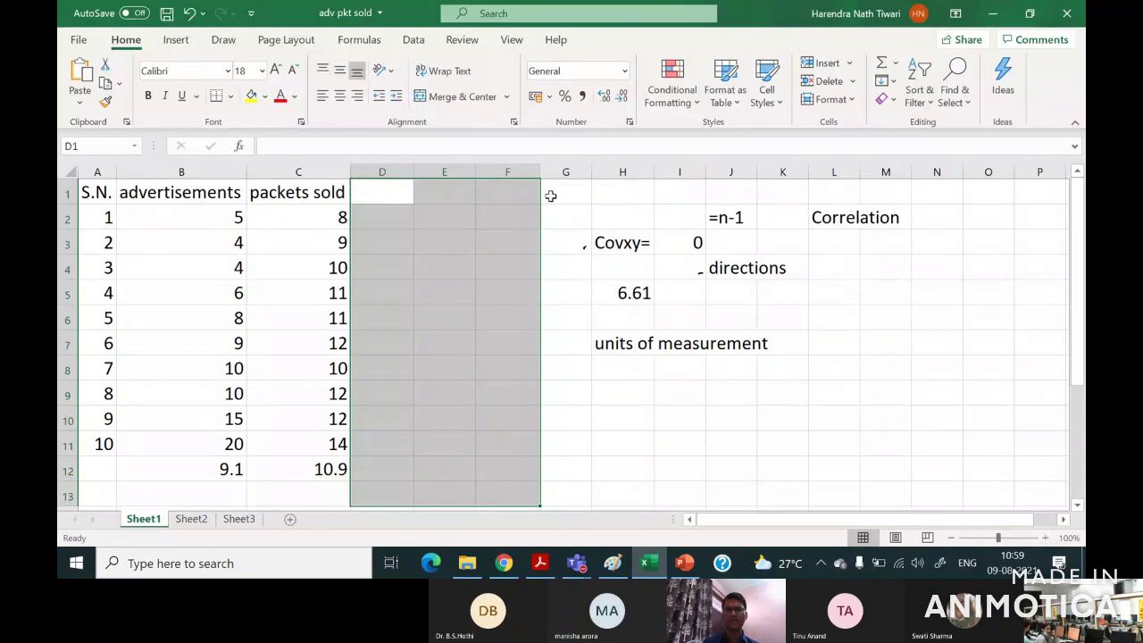
Clear the covariance notes and results from the range G1 to M9.
left_click(551, 195)
key("shift+Down")
key("shift+Right")
key("shift+Right")
key("shift+Right")
key("shift+Right")
key("shift+Right")
key("shift+Right")
key("shift+Down")
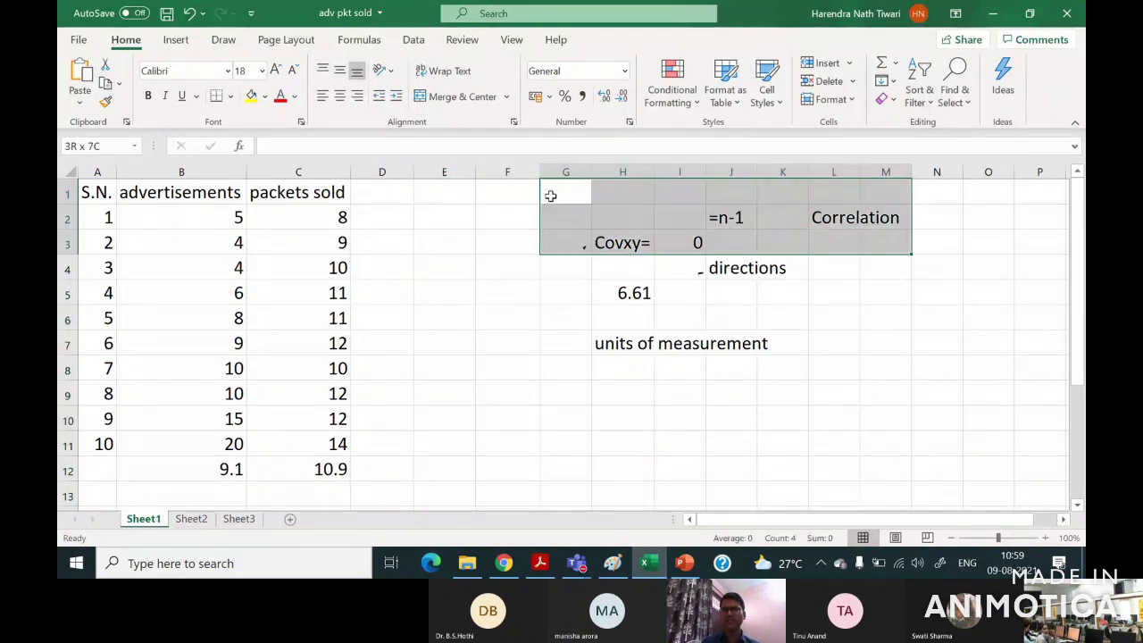
key("shift+Down")
key("shift+Down")
key("shift+Down")
key("shift+Down")
key("shift+Down")
key("shift+Down")
key("Delete")
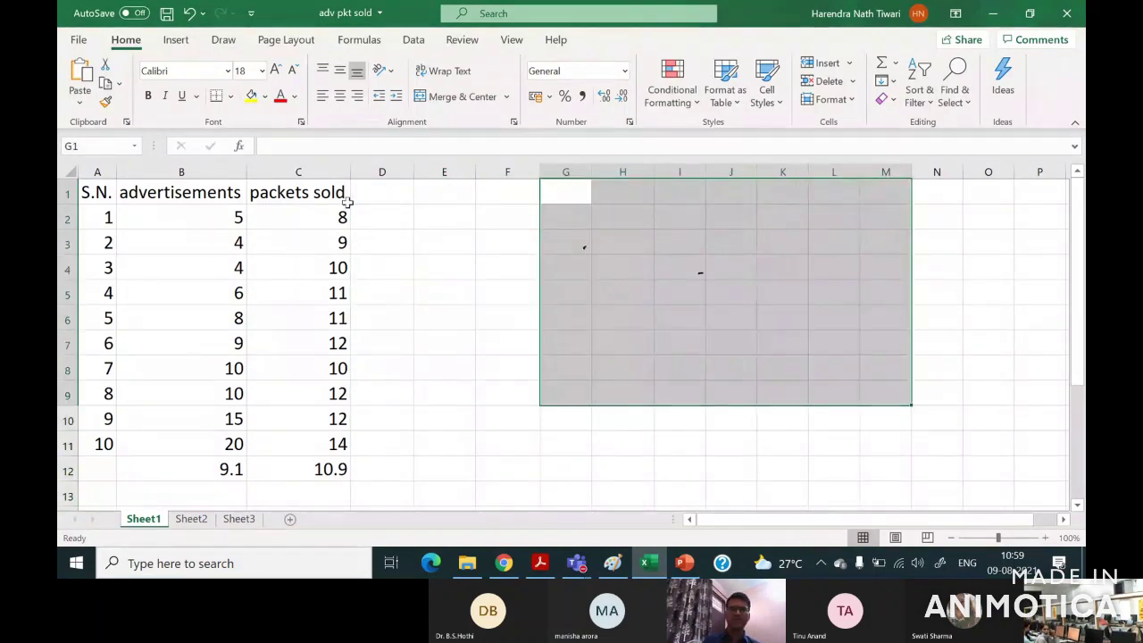
Widen column A and label the averages row Average in cell A12.
left_click(234, 416)
left_click(204, 469)
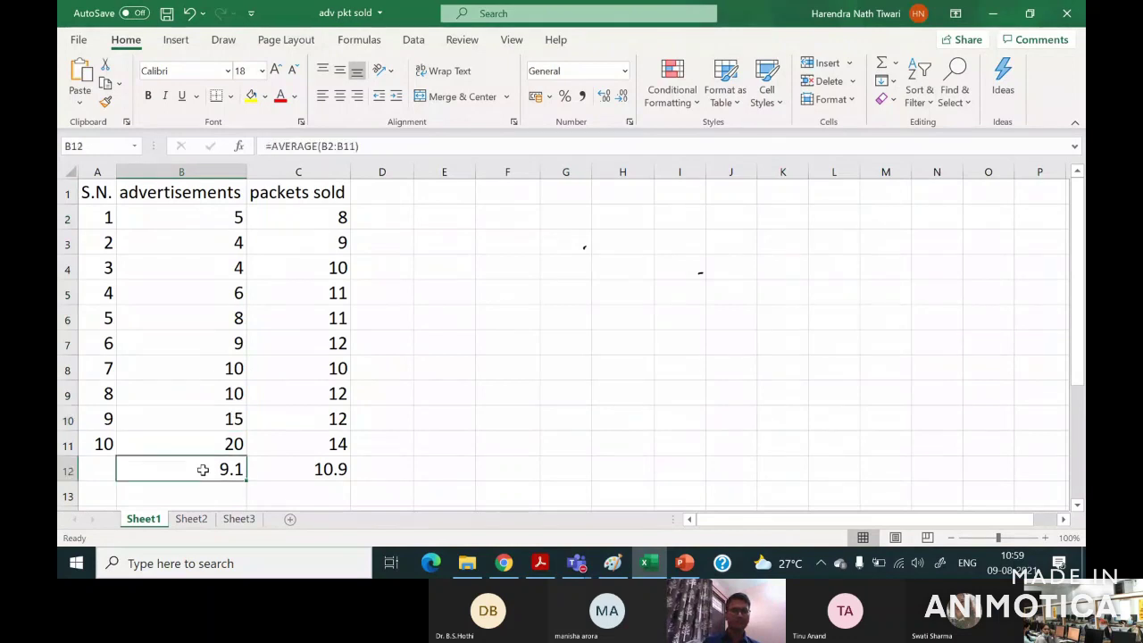
key("shift+Right")
key("shift+Right")
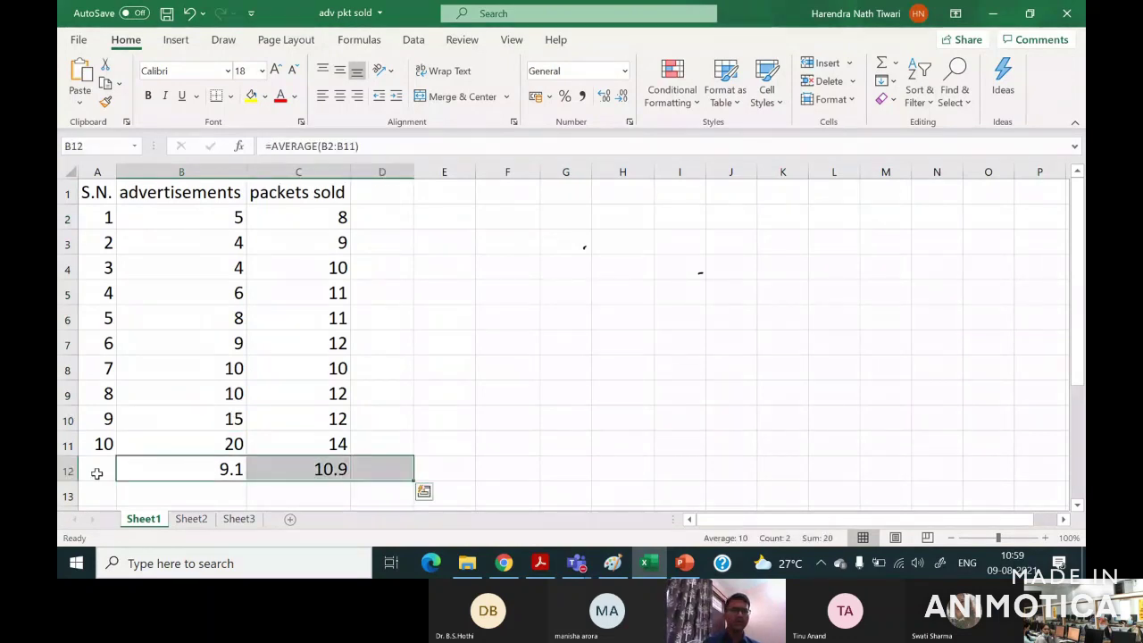
left_click(96, 470)
left_click_drag(115, 173, 160, 173)
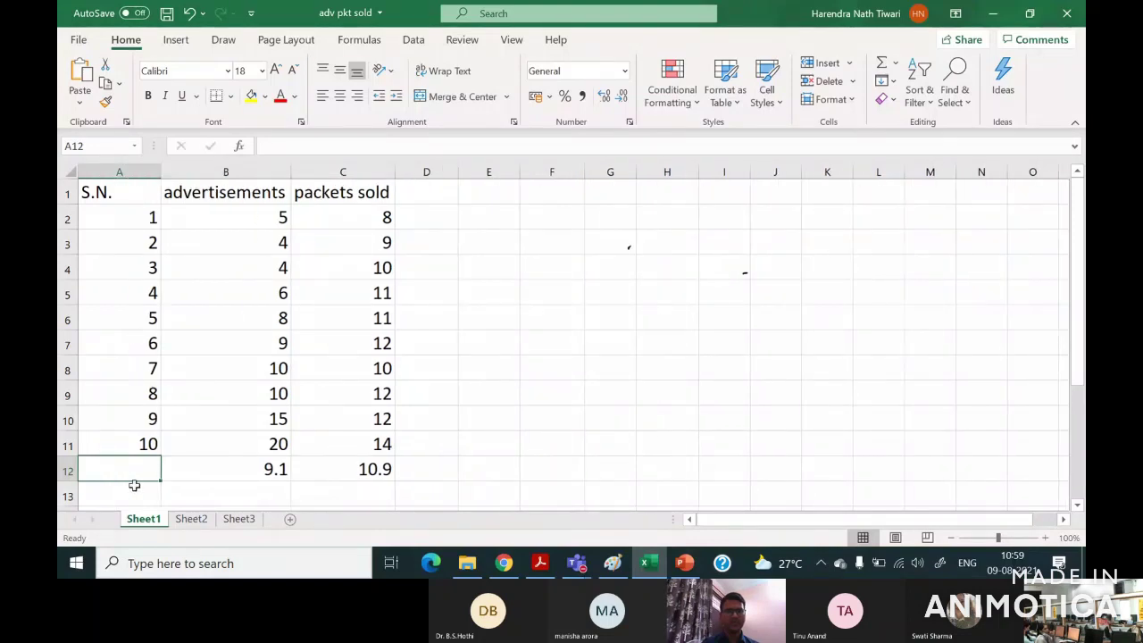
type("Aveg")
key("BackSpace")
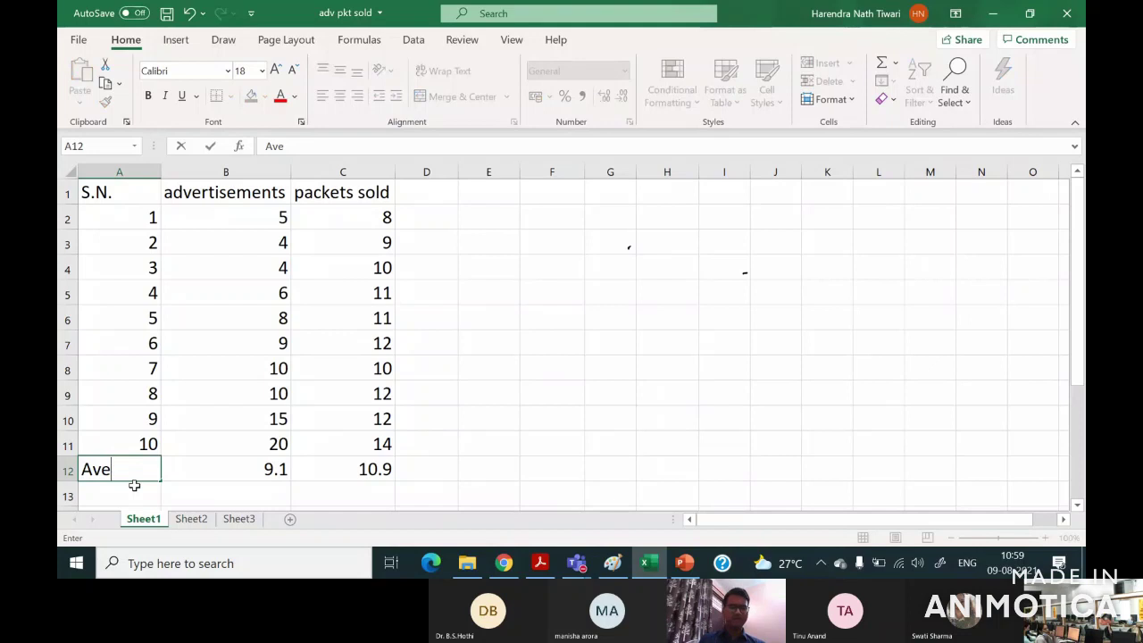
type("rage")
key("Tab")
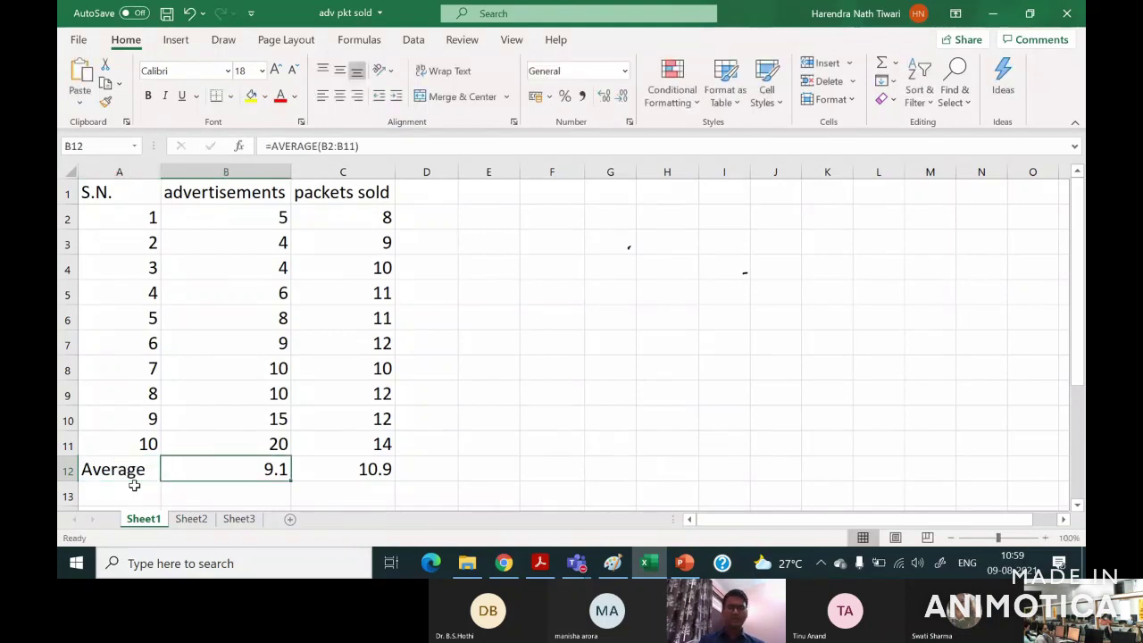
Enter the row label SD in cell A13, below Average.
left_click(134, 487)
type("S")
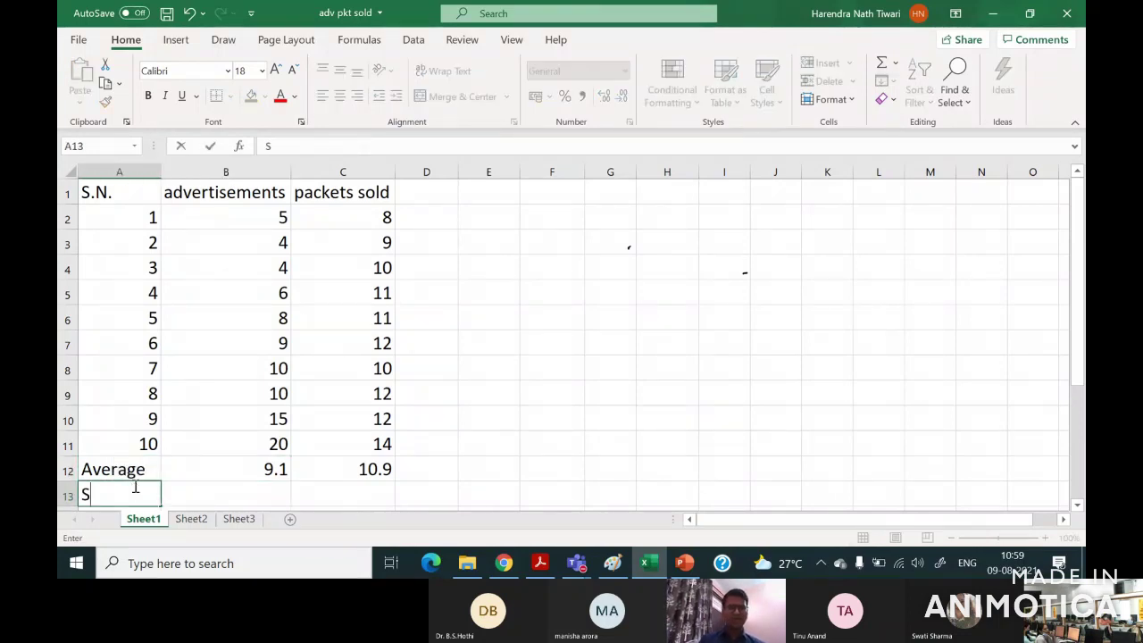
type("D")
key("Tab")
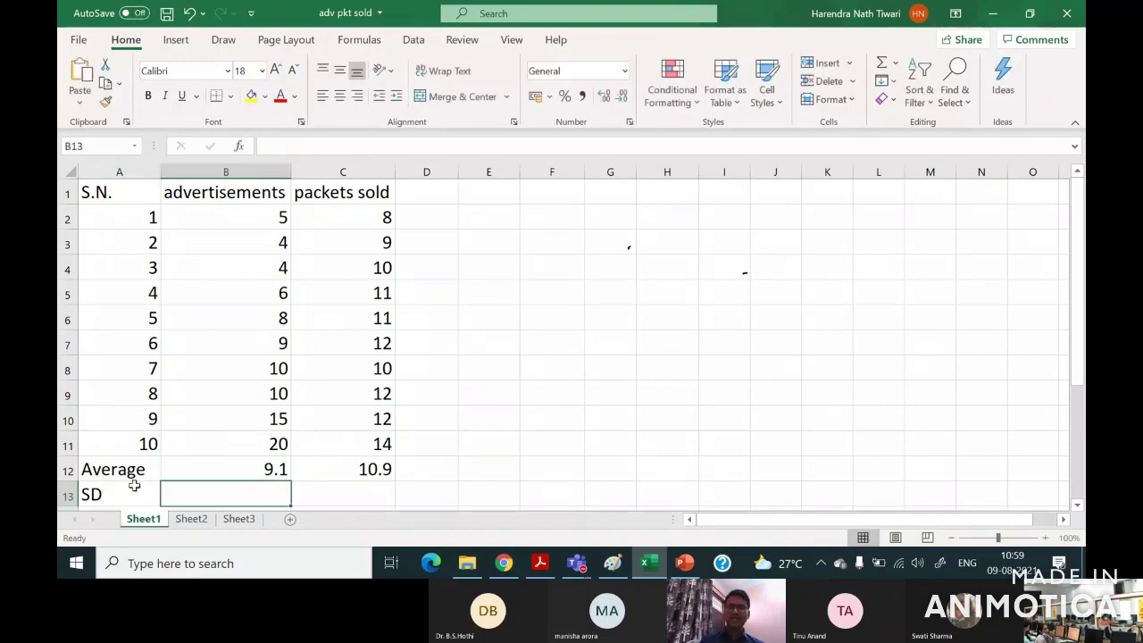
Calculate the population standard deviation of advertisements in B13 with STDEV.P over B2:B11.
type("=std")
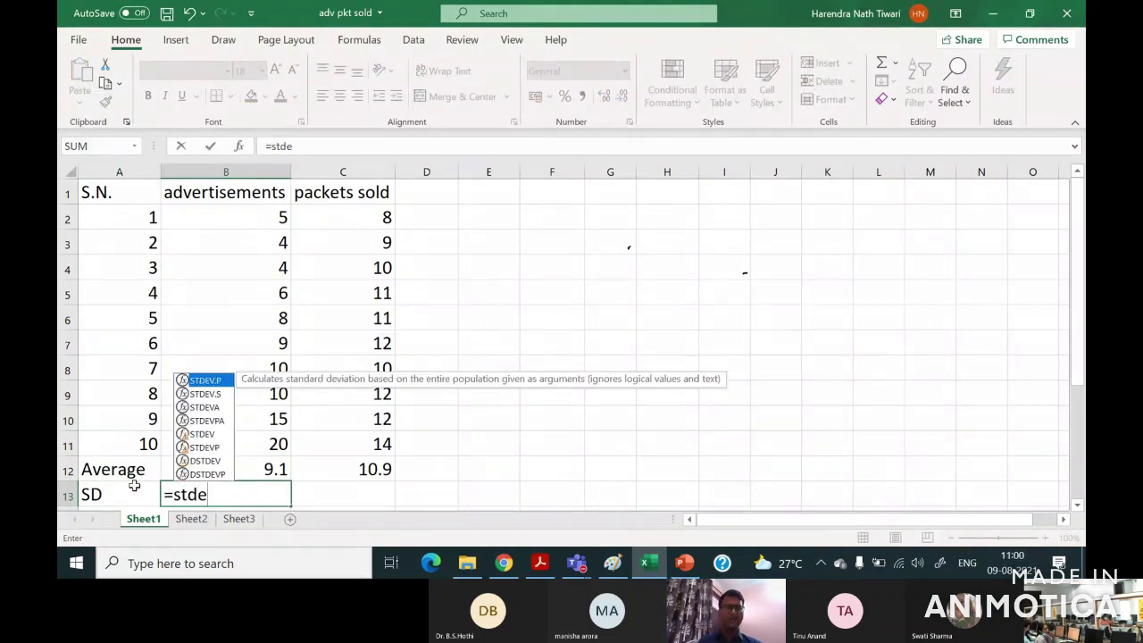
type("e")
key("Tab")
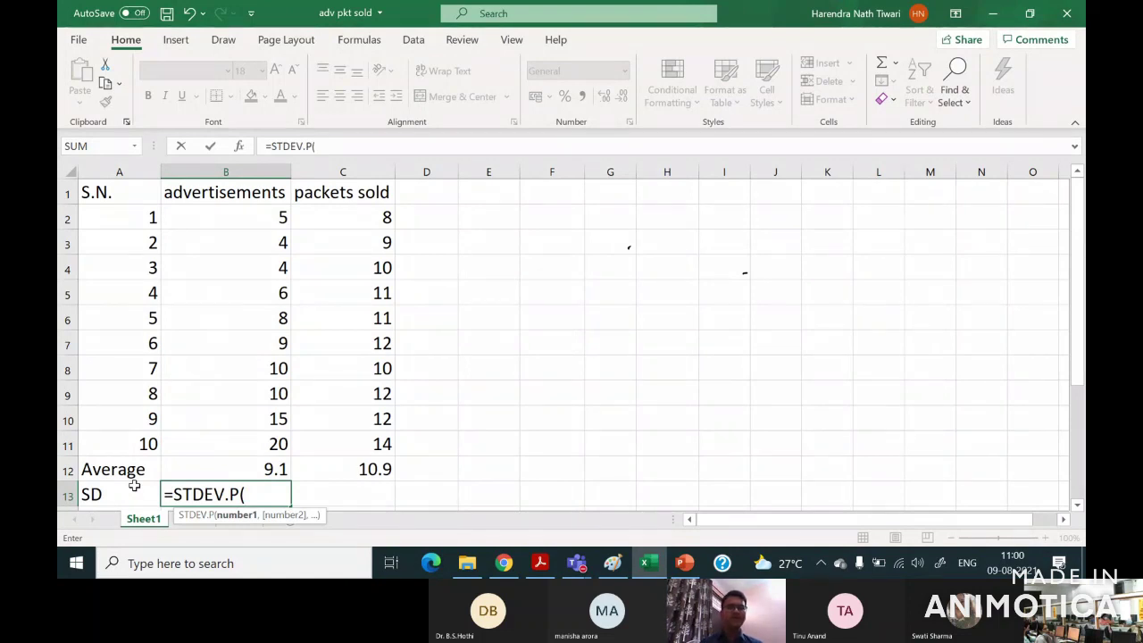
left_click(219, 211)
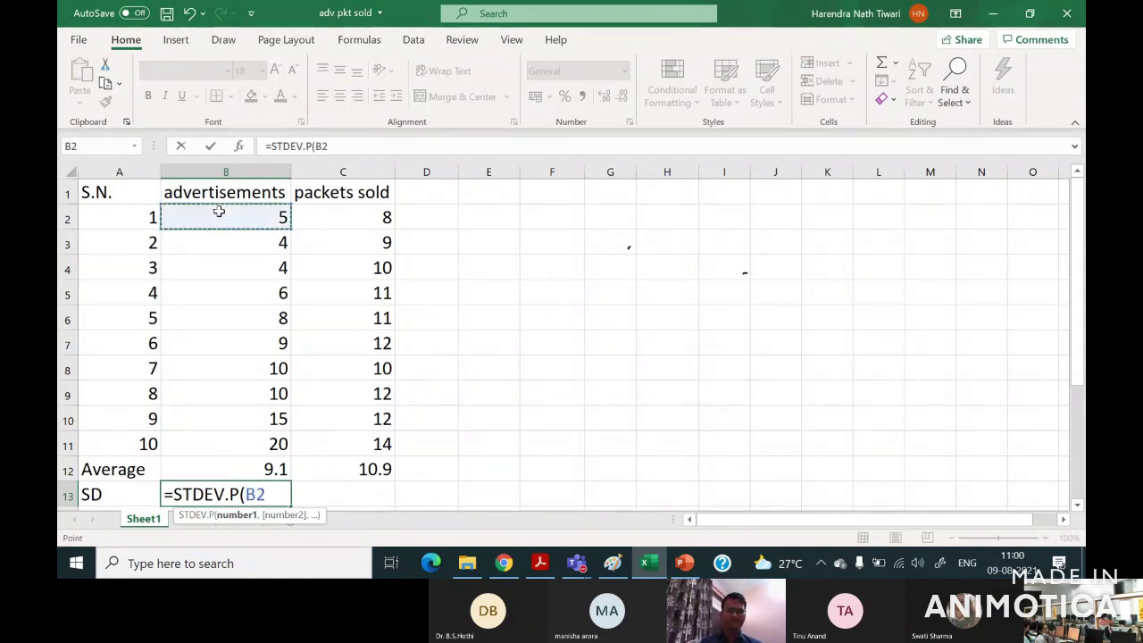
left_click_drag(218, 211, 219, 243)
key("shift+Down")
key("shift+Down")
key("shift+Down")
key("shift+Down")
key("shift+Down")
key("shift+Down")
key("shift+Down")
key("shift+Down")
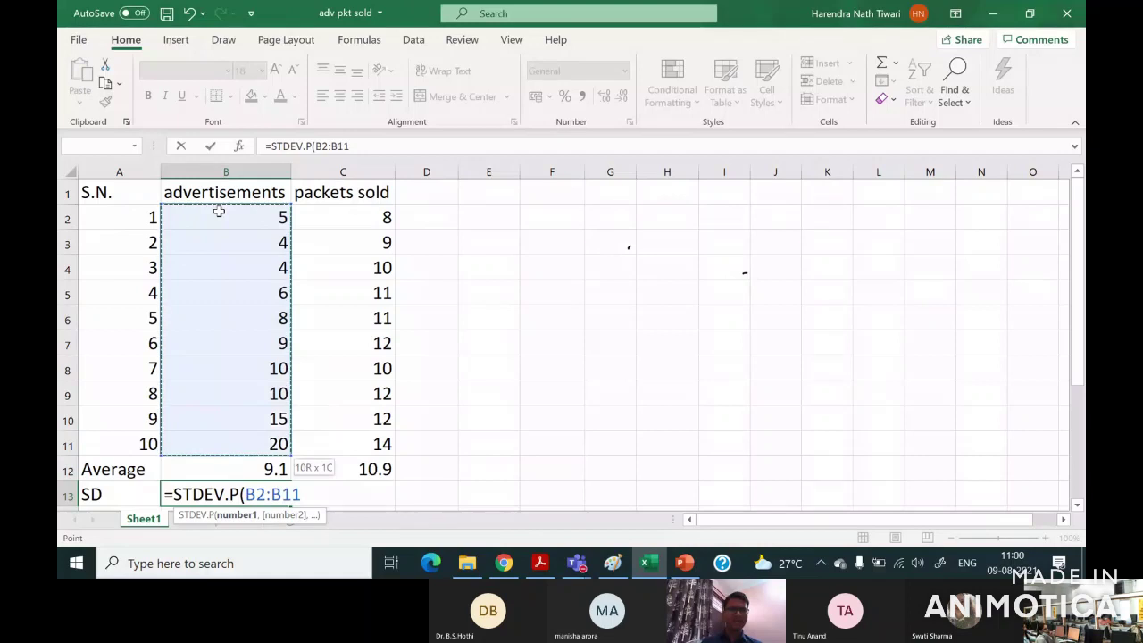
key("Return")
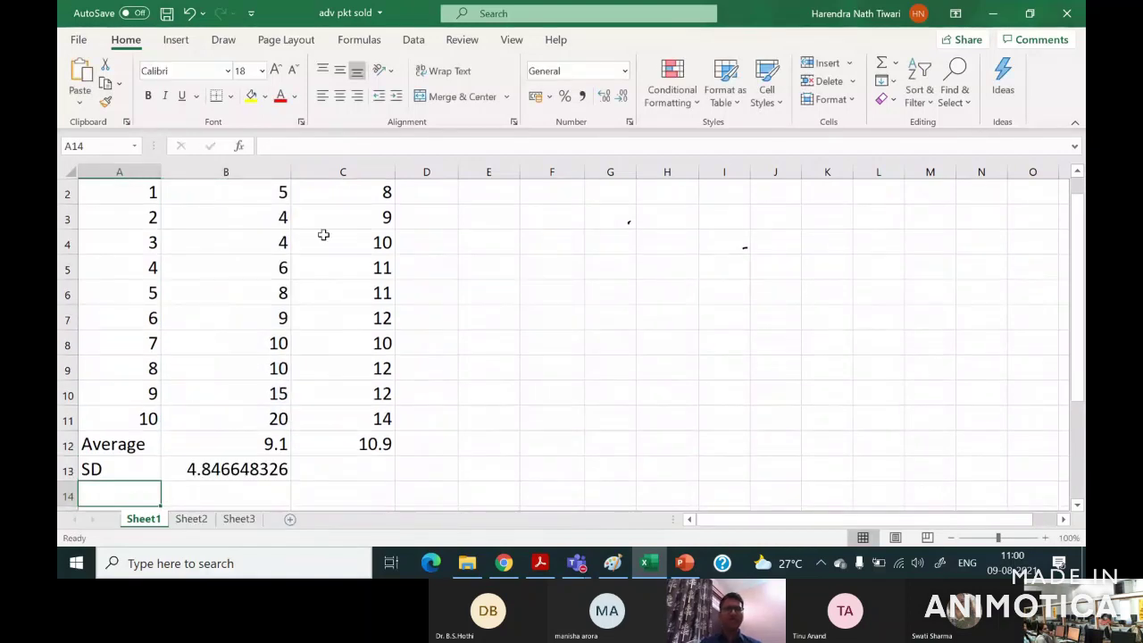
Format the standard deviation in B13 to three decimal places.
left_click(243, 469)
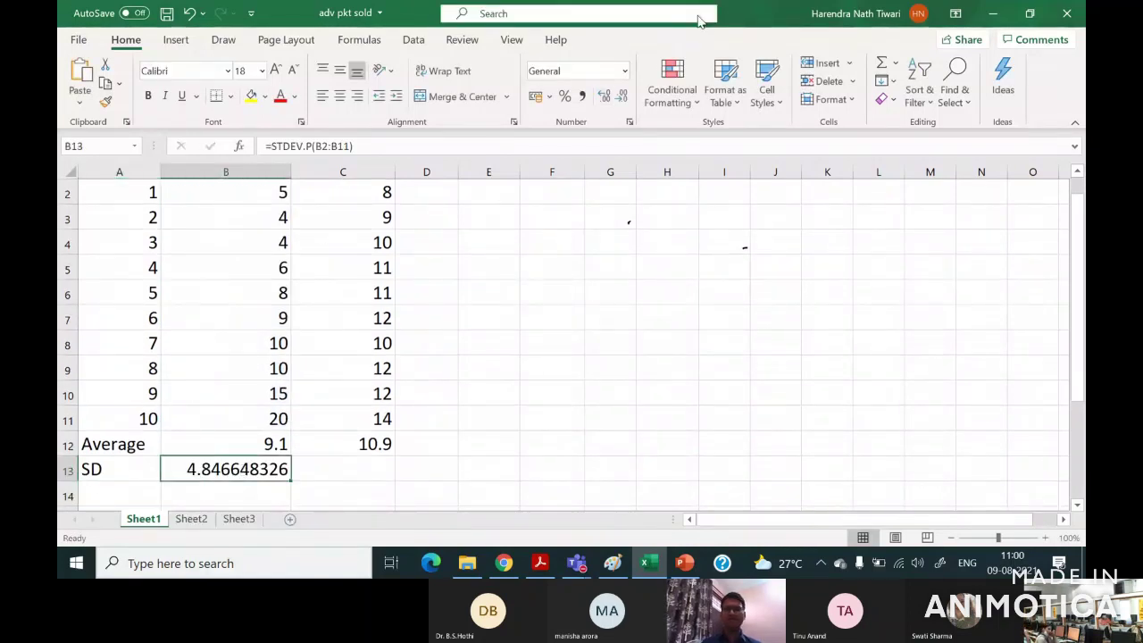
left_click(622, 99)
left_click(622, 98)
left_click(622, 98)
left_click(622, 99)
left_click(623, 99)
left_click(622, 99)
left_click(622, 98)
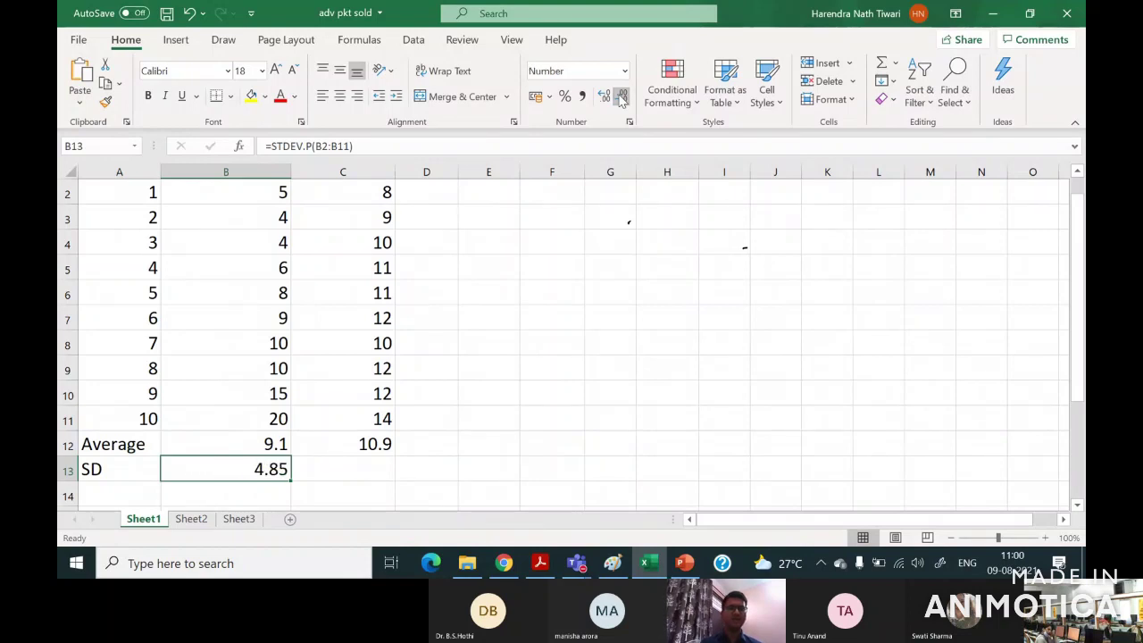
left_click(605, 97)
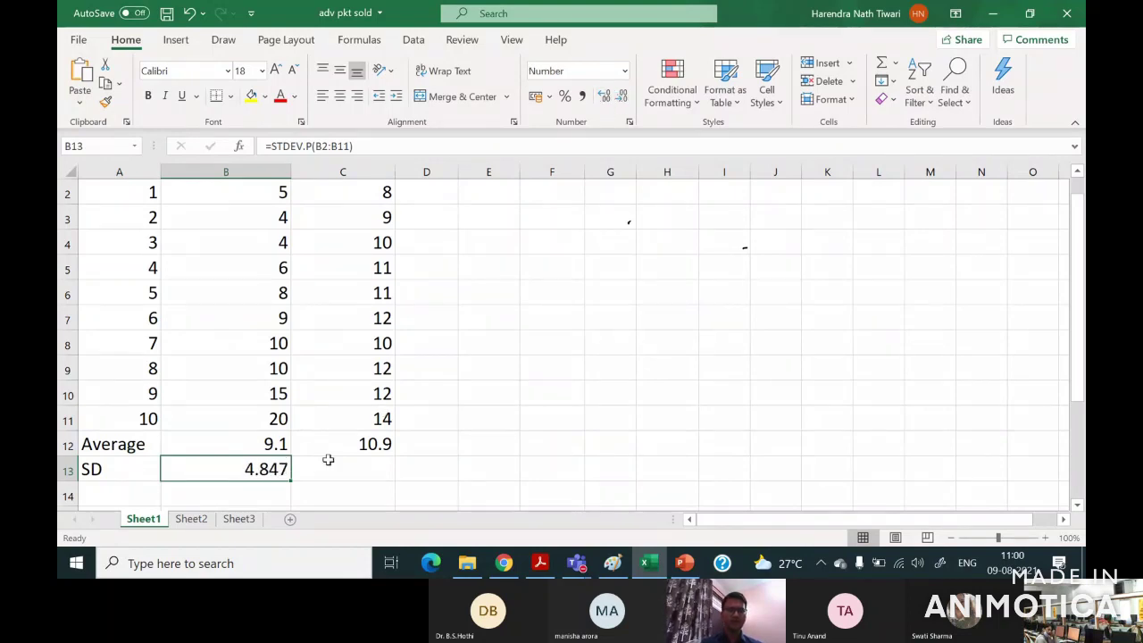
Fill the STDEV.P formula from B13 across to C13 for packets sold and check both formulas.
left_click_drag(290, 481, 348, 485)
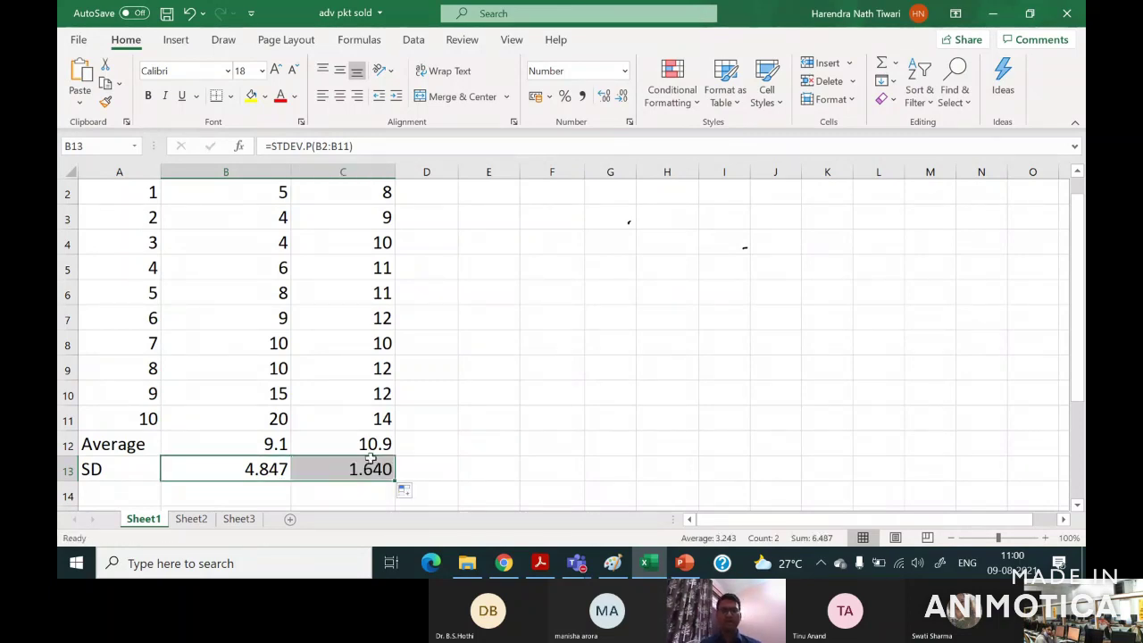
left_click(370, 460)
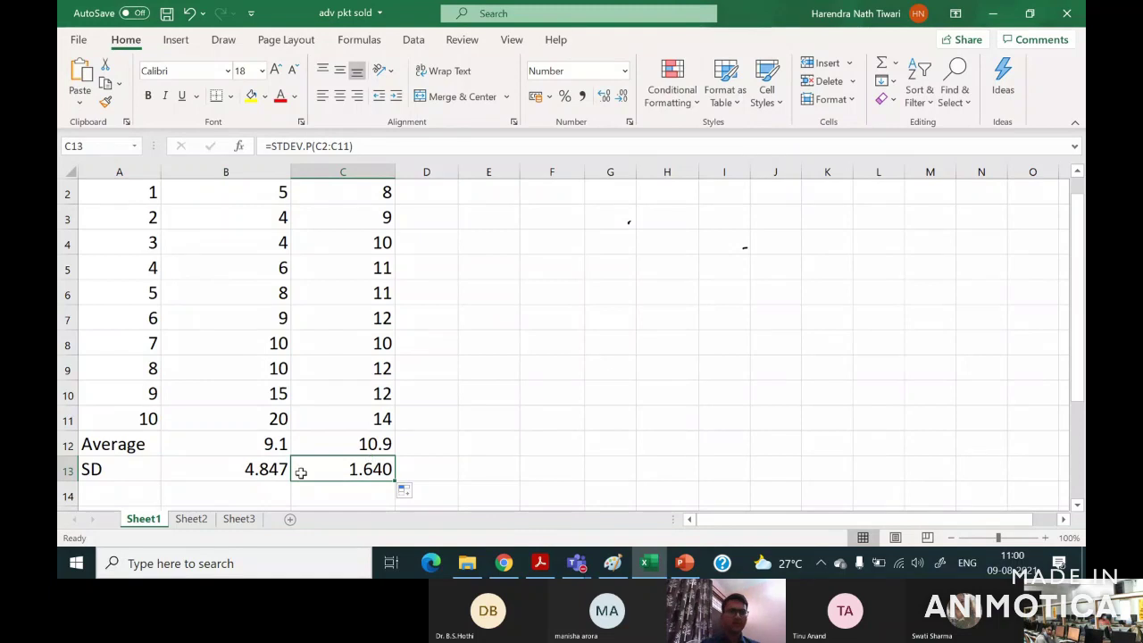
left_click(262, 473)
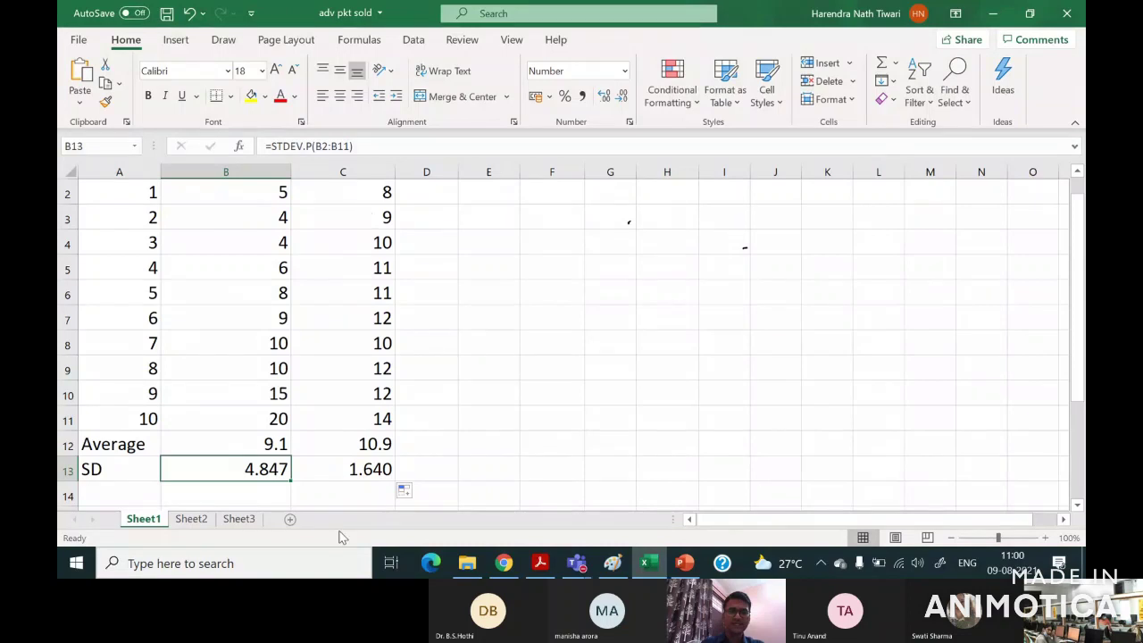
left_click(366, 469)
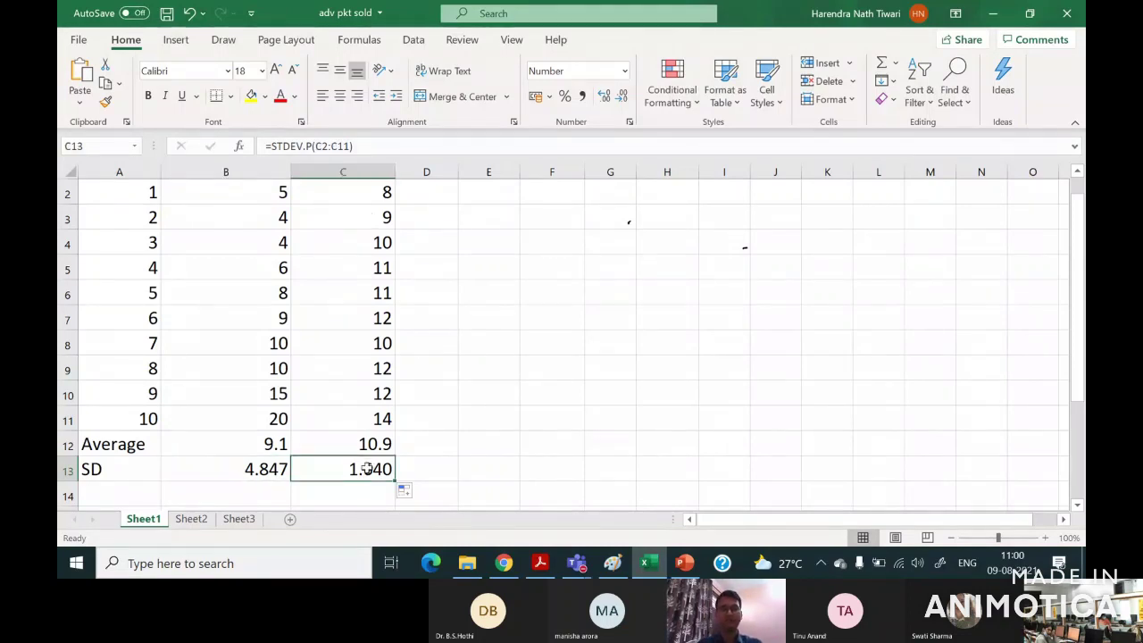
left_click(184, 469)
Enter the row label Cov in cell A14, below SD.
left_click(141, 495)
type("Cov")
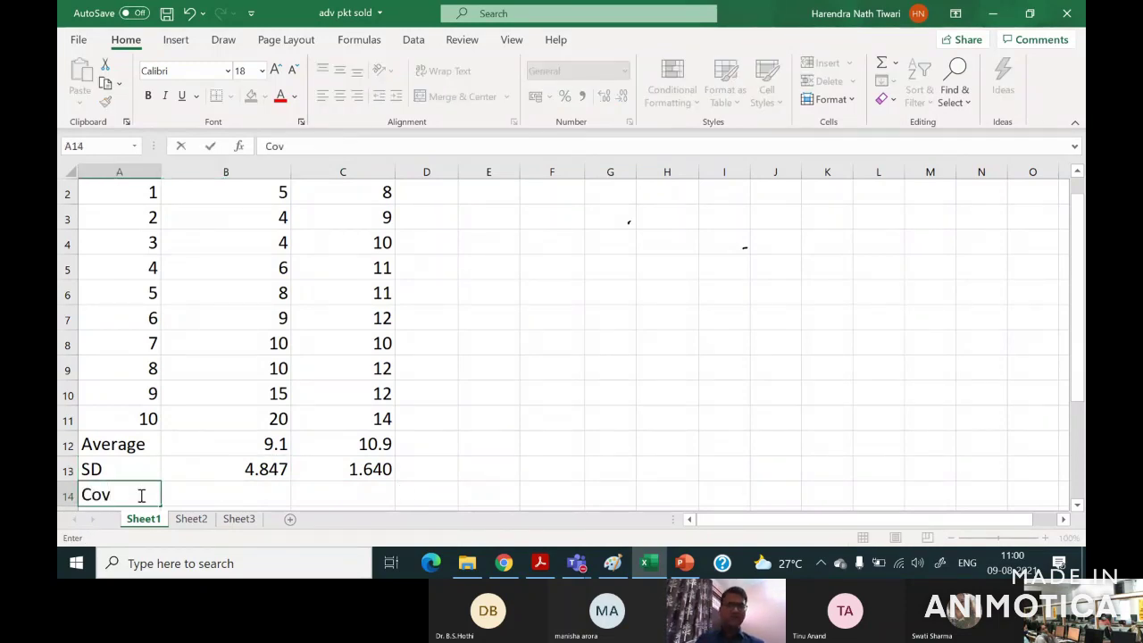
key("Tab")
key("Tab")
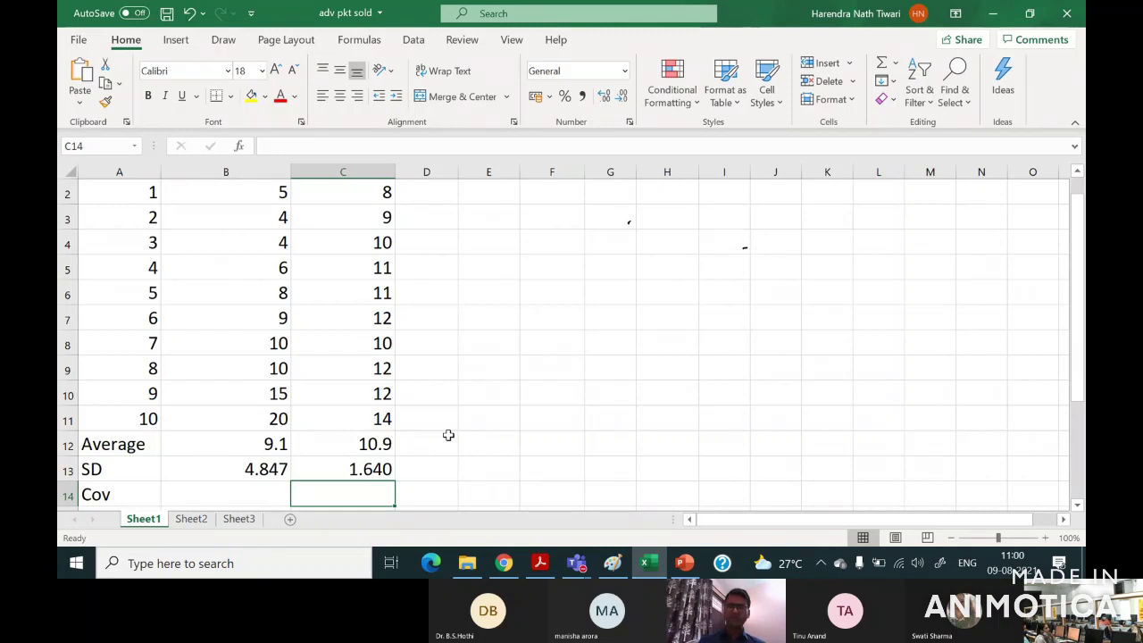
Calculate the population covariance in C14 with COVARIANCE.P over B2:B11 and C2:C11.
type("=cov")
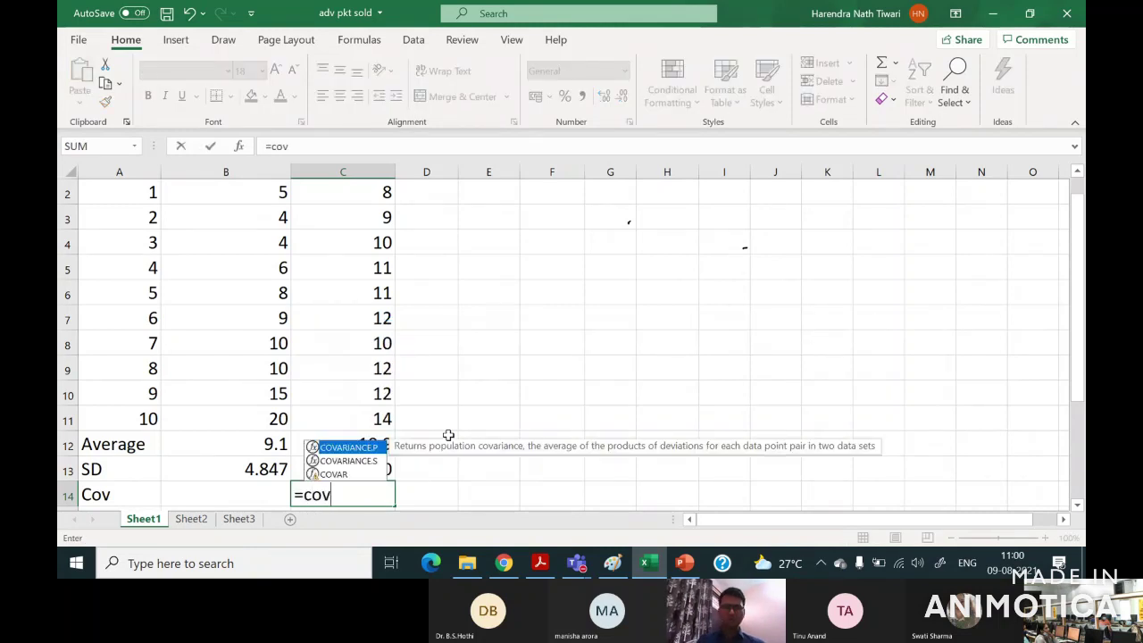
key("Tab")
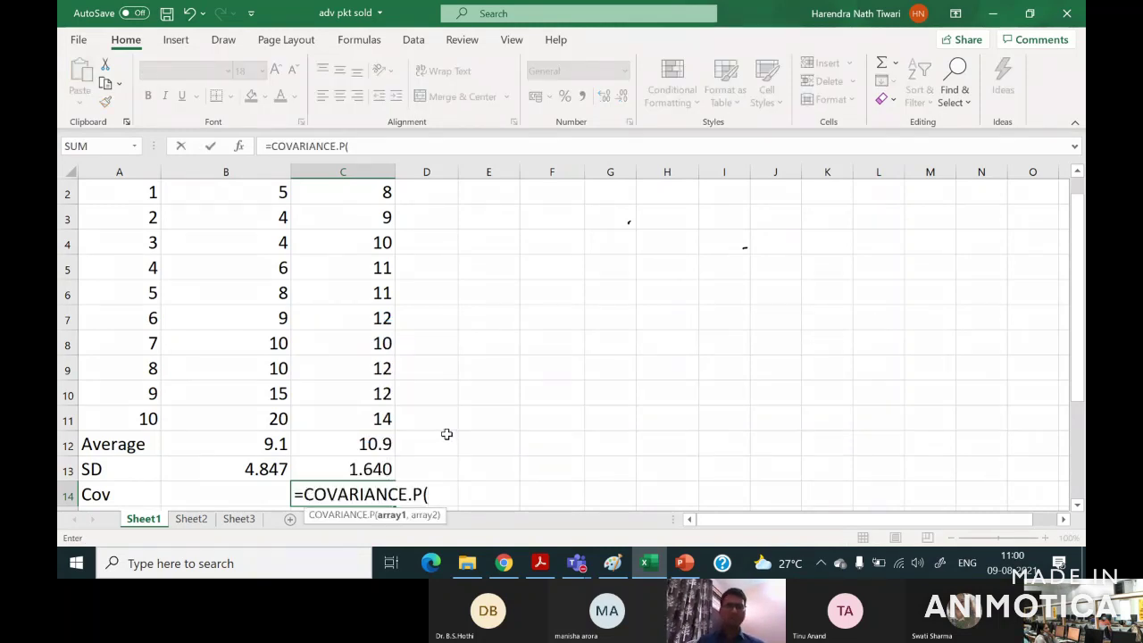
left_click_drag(279, 190, 280, 420)
type(",")
left_click_drag(357, 191, 358, 420)
key("Return")
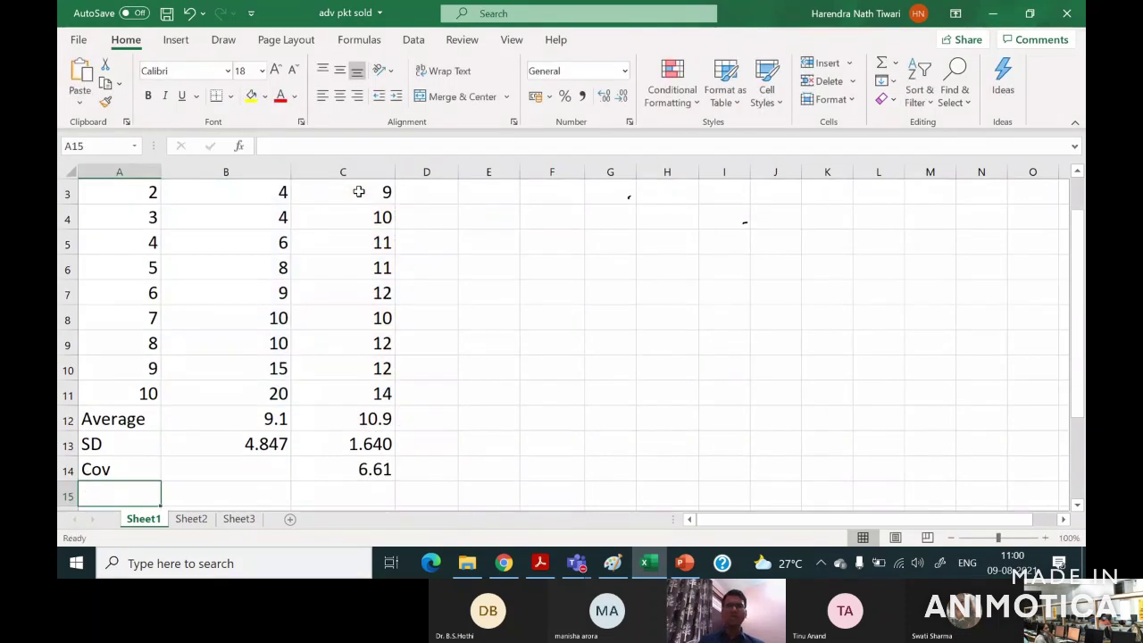
left_click(327, 475)
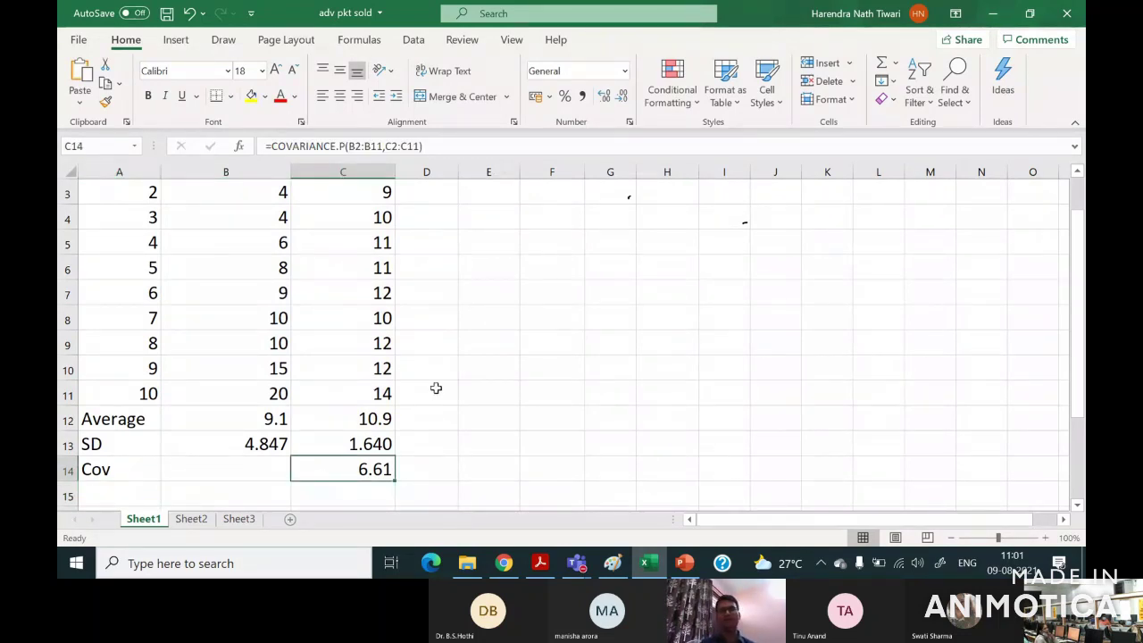
Examine the advertisements and packets sold headings and the first advertisement values in B2 and B3.
scroll(436, 388, "up", 1)
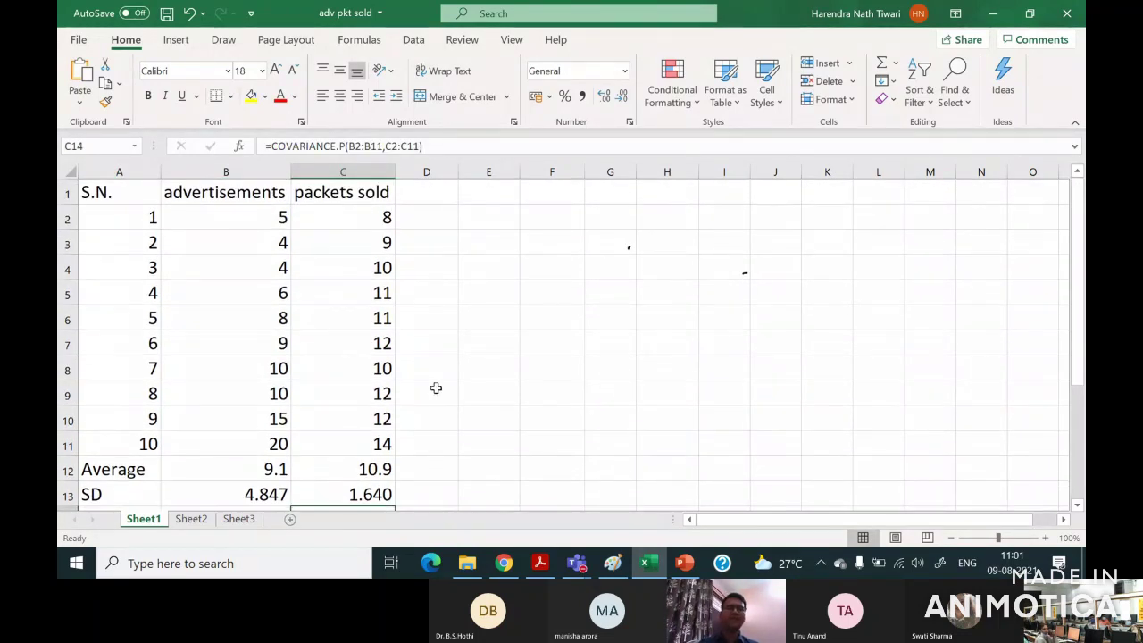
left_click(242, 198)
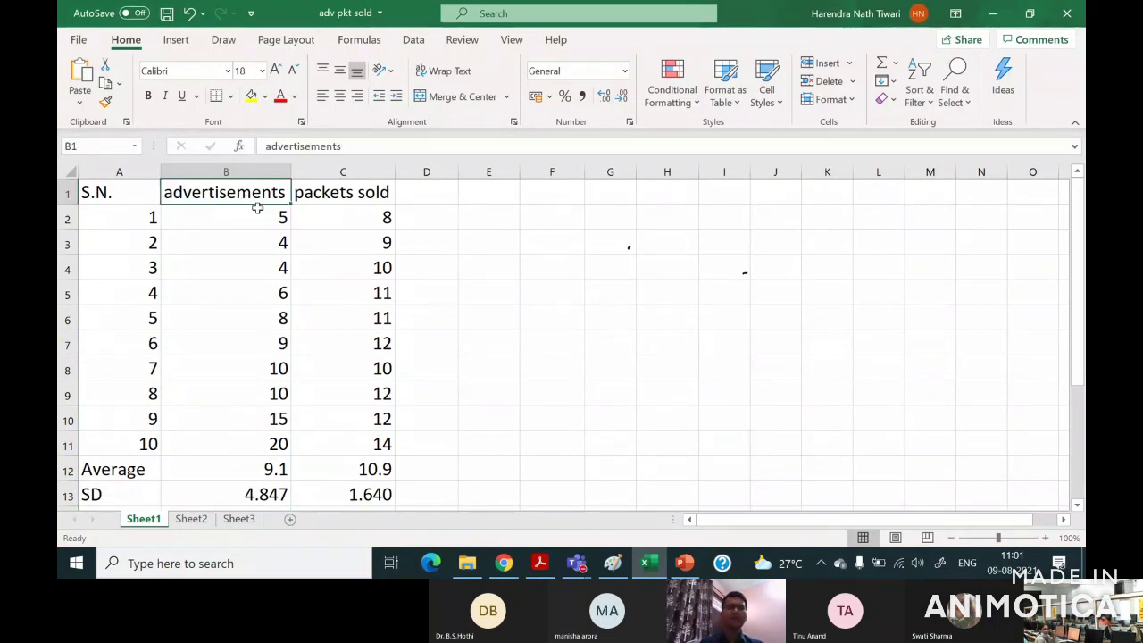
left_click(263, 221)
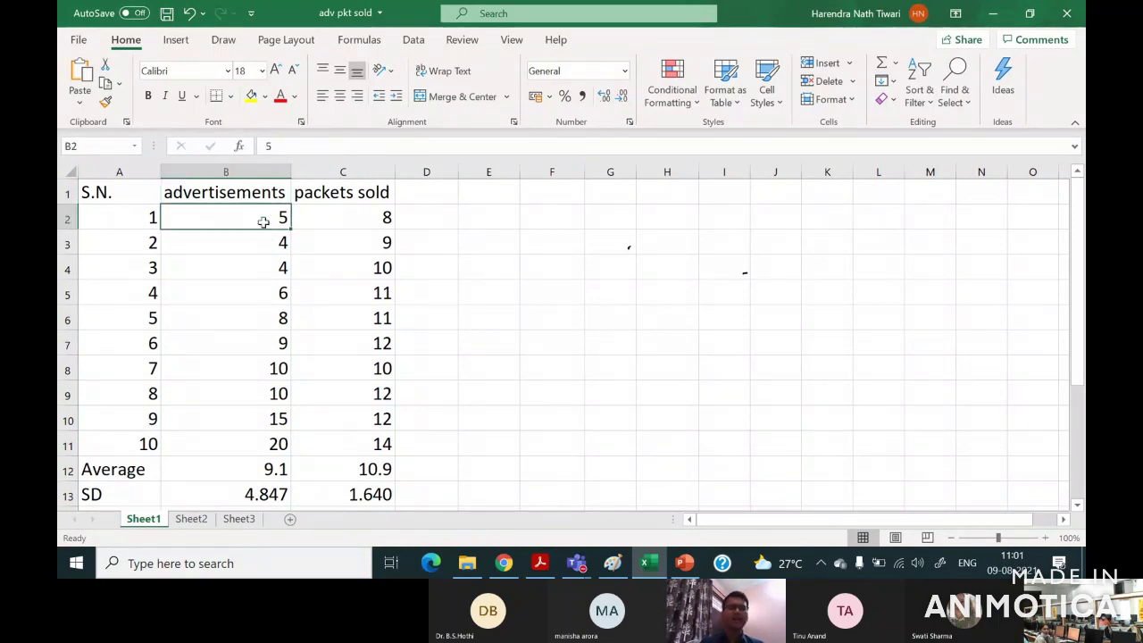
left_click(389, 192)
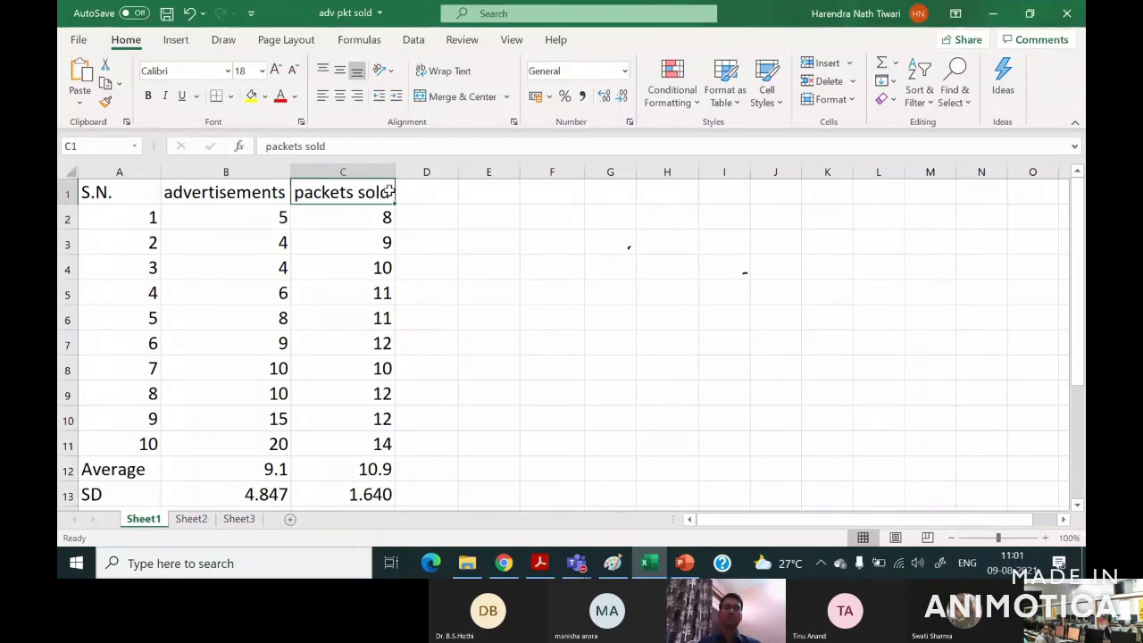
left_click(269, 195)
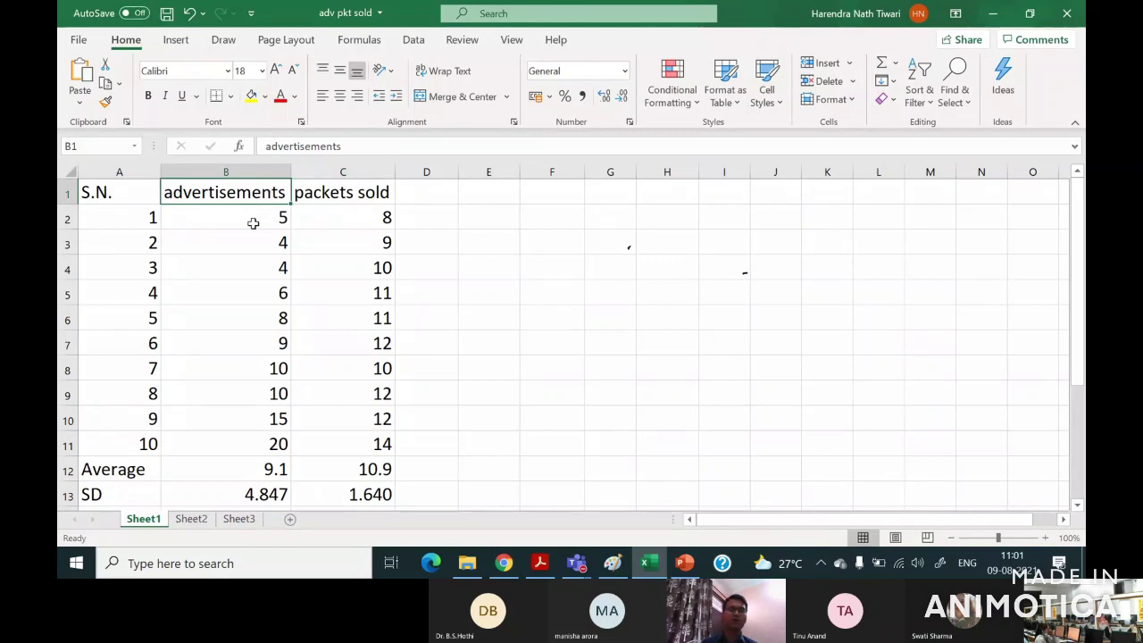
left_click(267, 223)
left_click(274, 244)
left_click(272, 224)
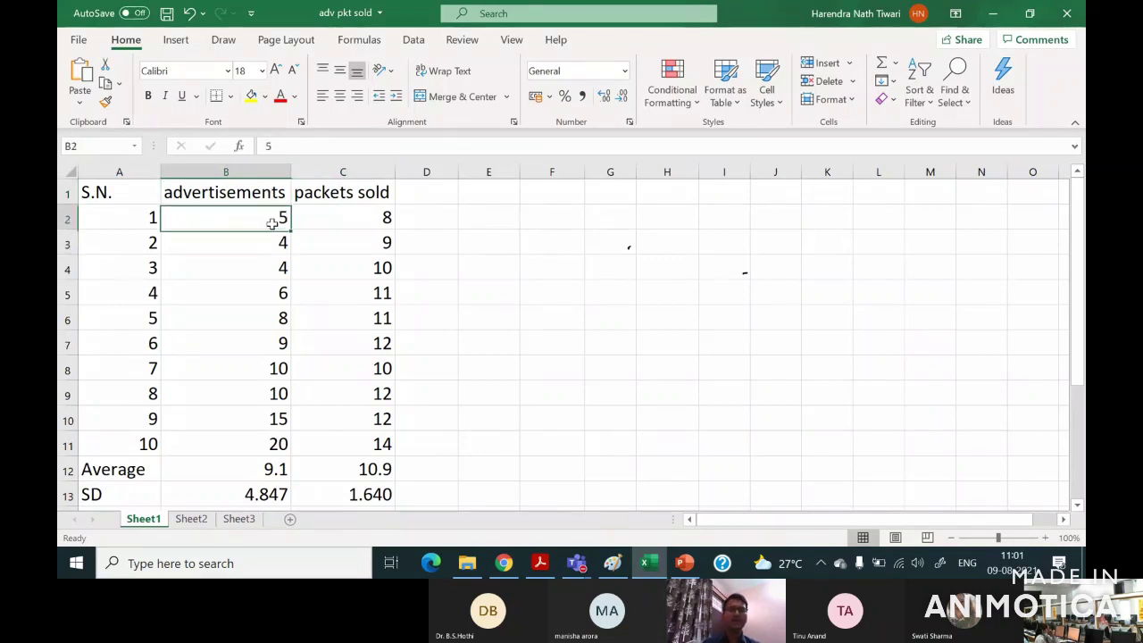
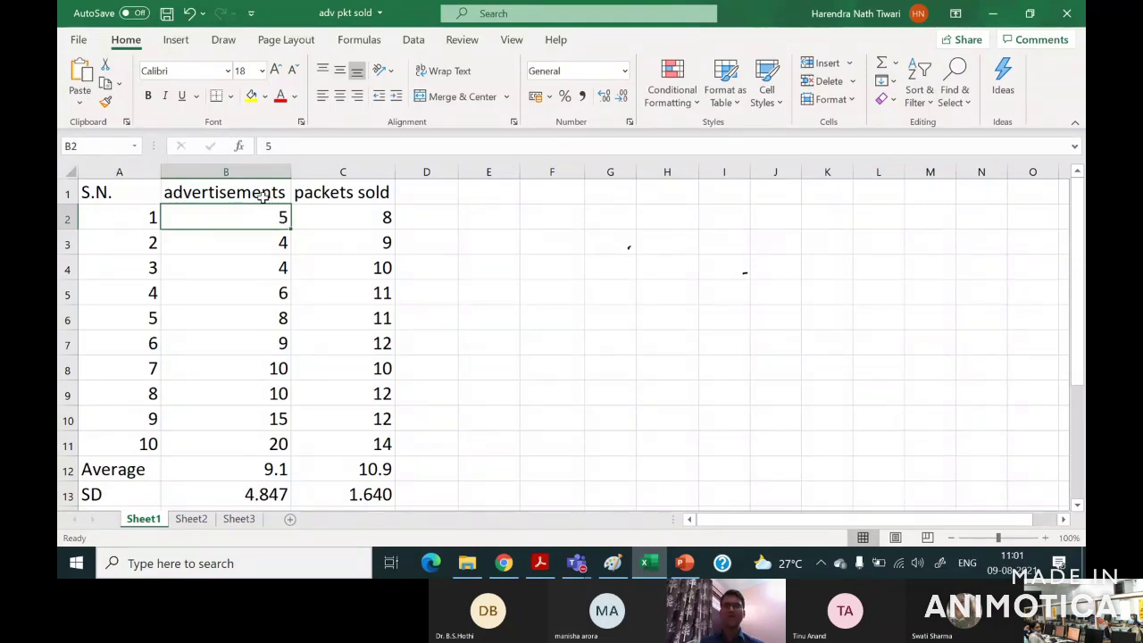
Copy the advertisements and packets sold headings from B1:C1 to E1:F1.
left_click(263, 196)
key("shift+Right")
key("ctrl+c")
key("Right")
key("Right")
key("Right")
key("Return")
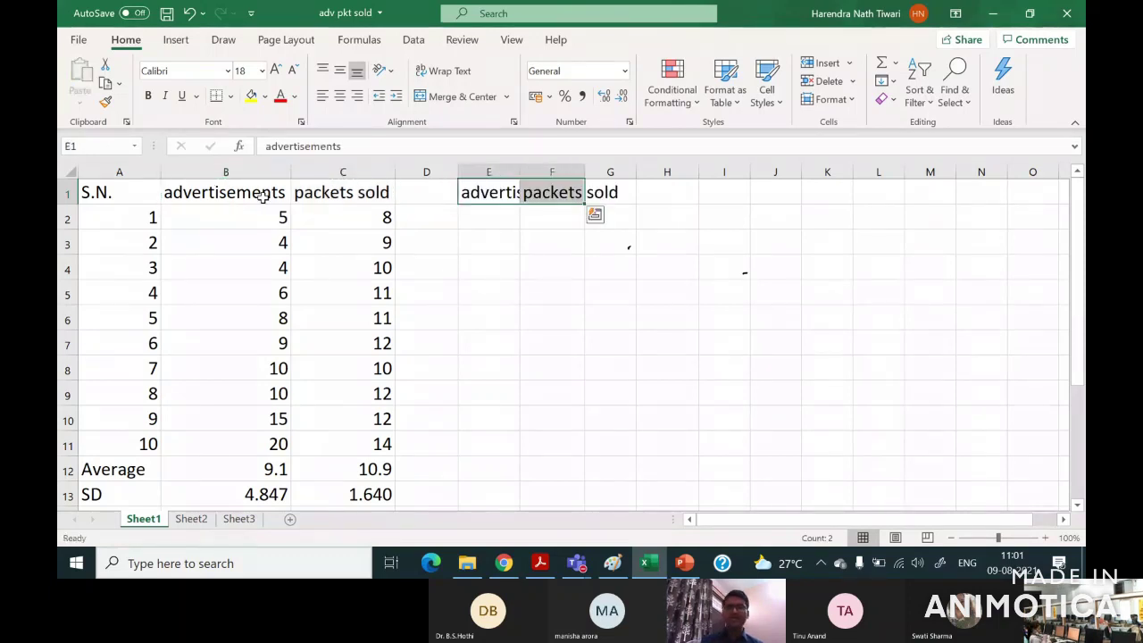
Enter a formula in E2 that multiplies the first advertisements value in B2 by 1000.
left_click(485, 218)
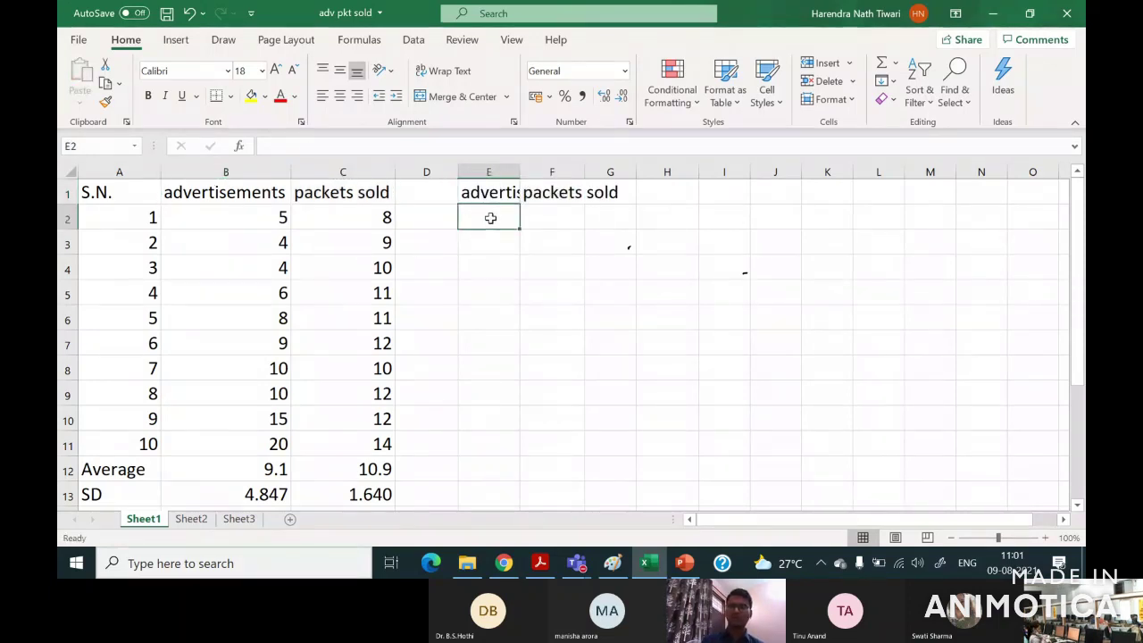
type("=")
left_click(273, 222)
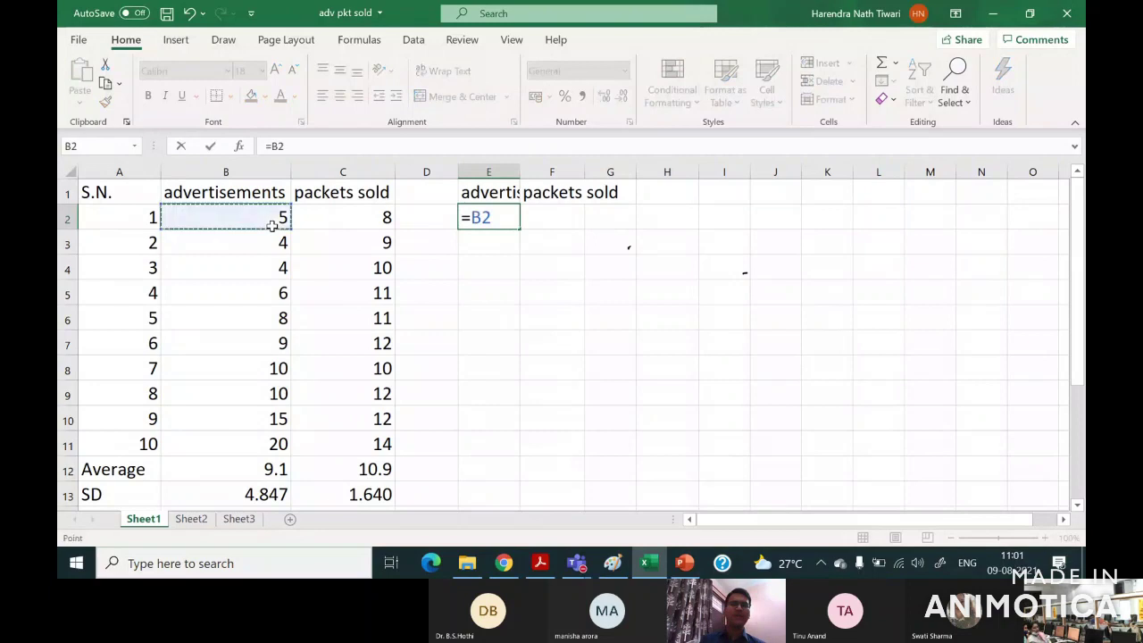
type("*1")
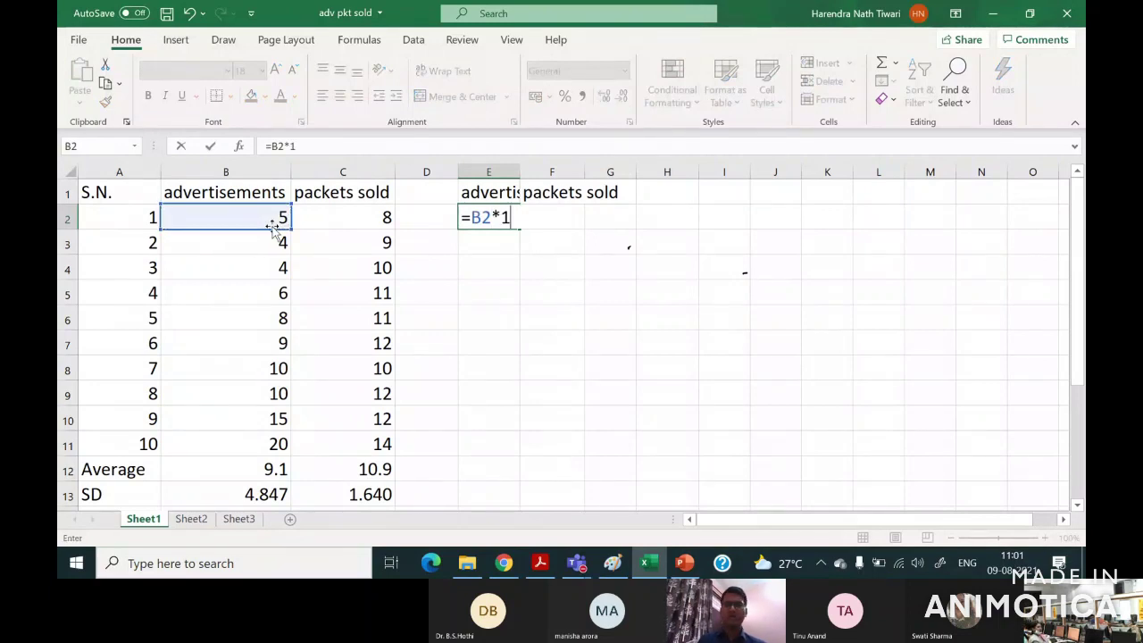
type("000")
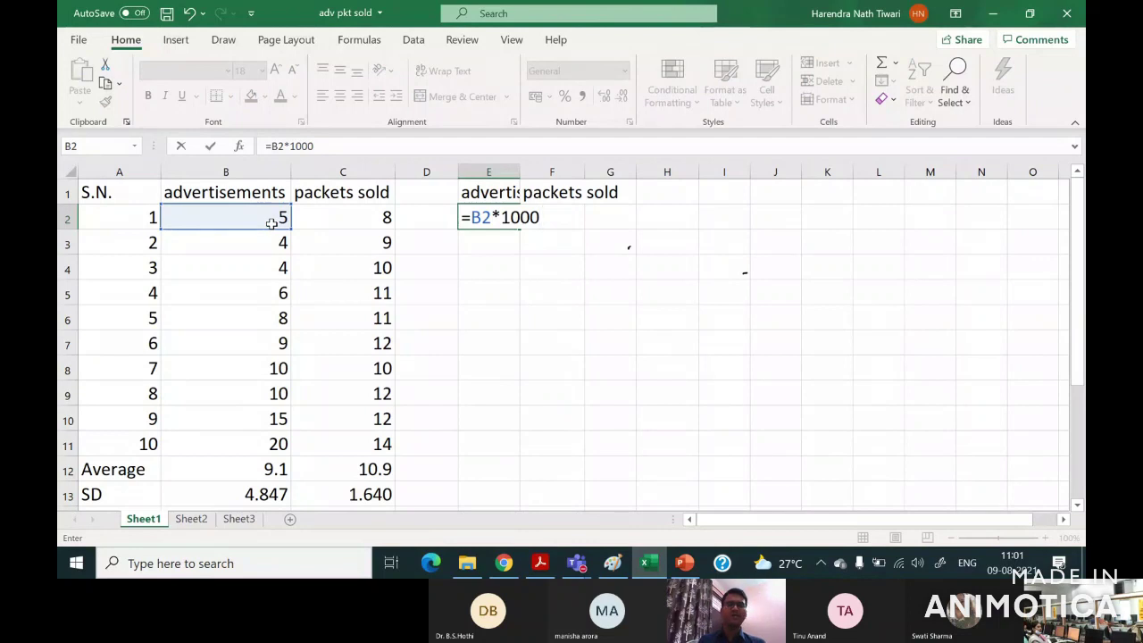
key("Return")
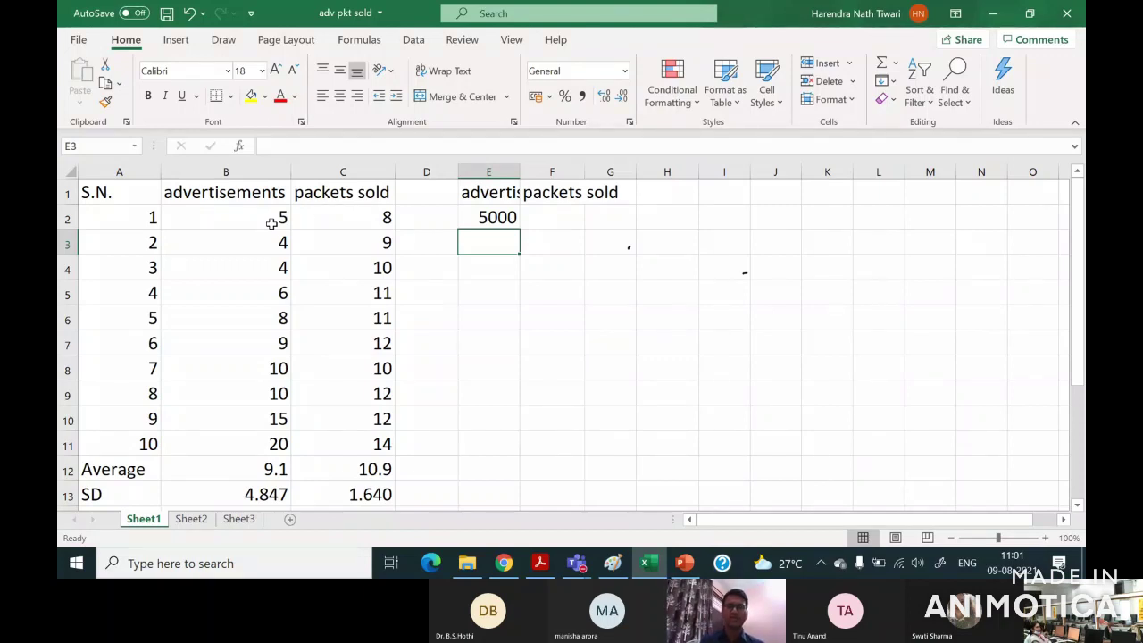
Fill the E2 formula across to F2 and down through row 11 to scale both data columns.
left_click(494, 217)
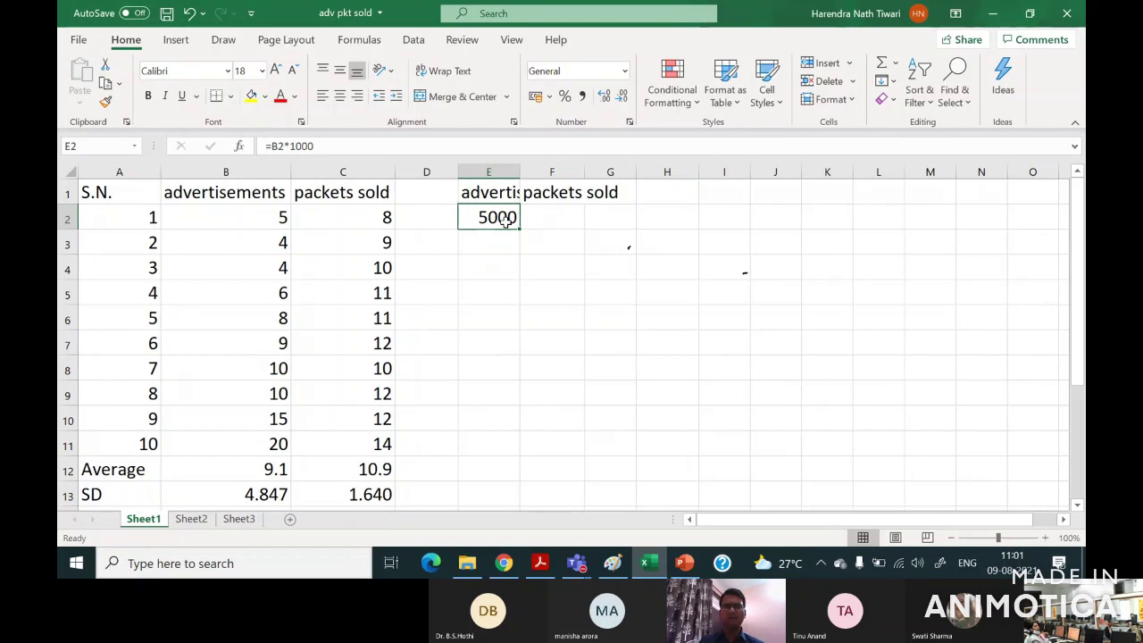
left_click_drag(521, 229, 579, 221)
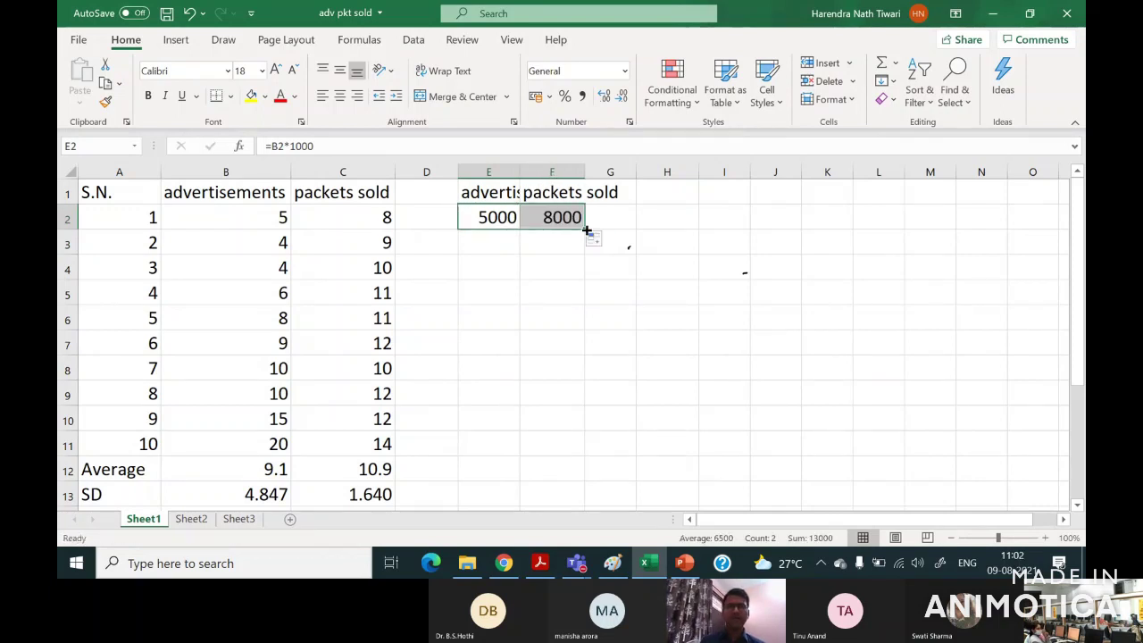
left_click_drag(588, 230, 565, 464)
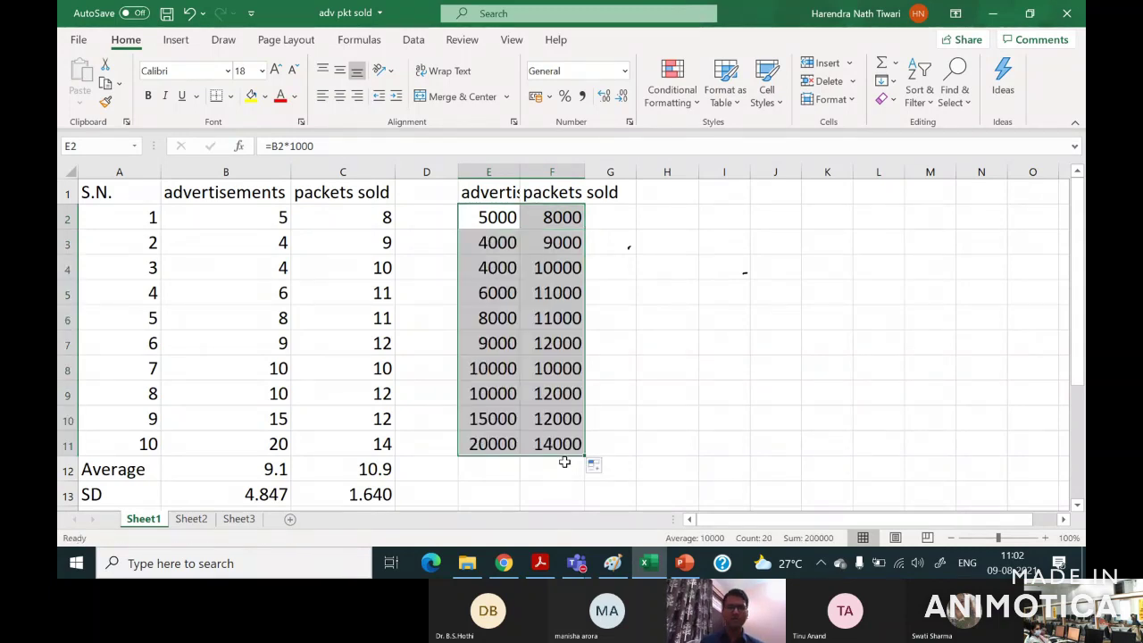
Calculate the population covariance in F14 with COVARIANCE.P over E2:E11 and F2:F11, and widen column F to show the full number.
left_click(530, 495)
key("Down")
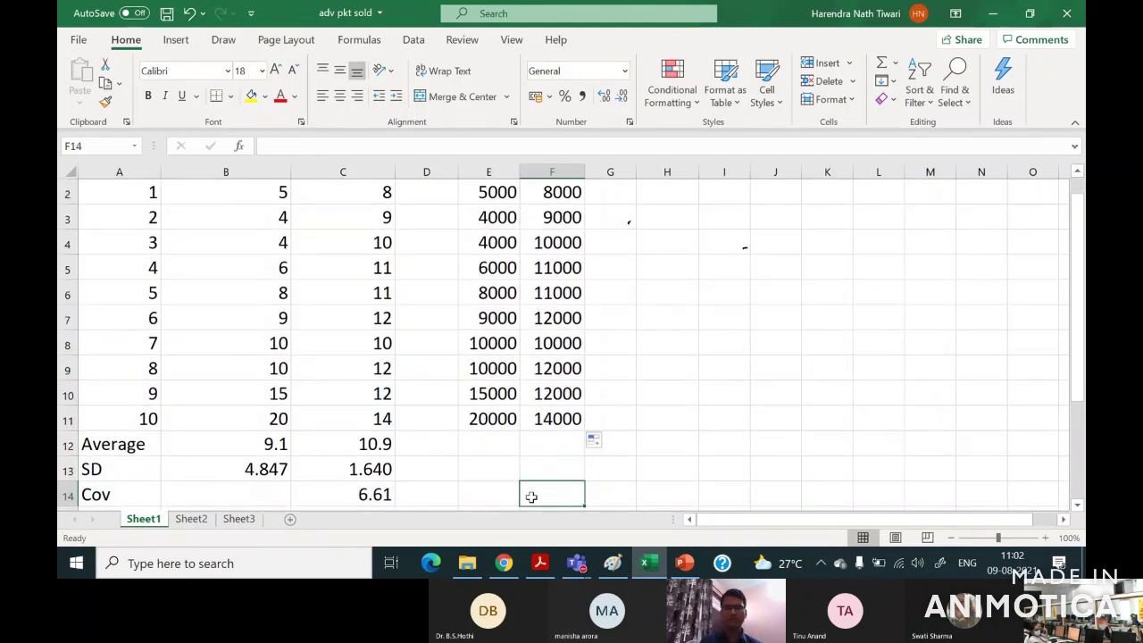
type("=cov")
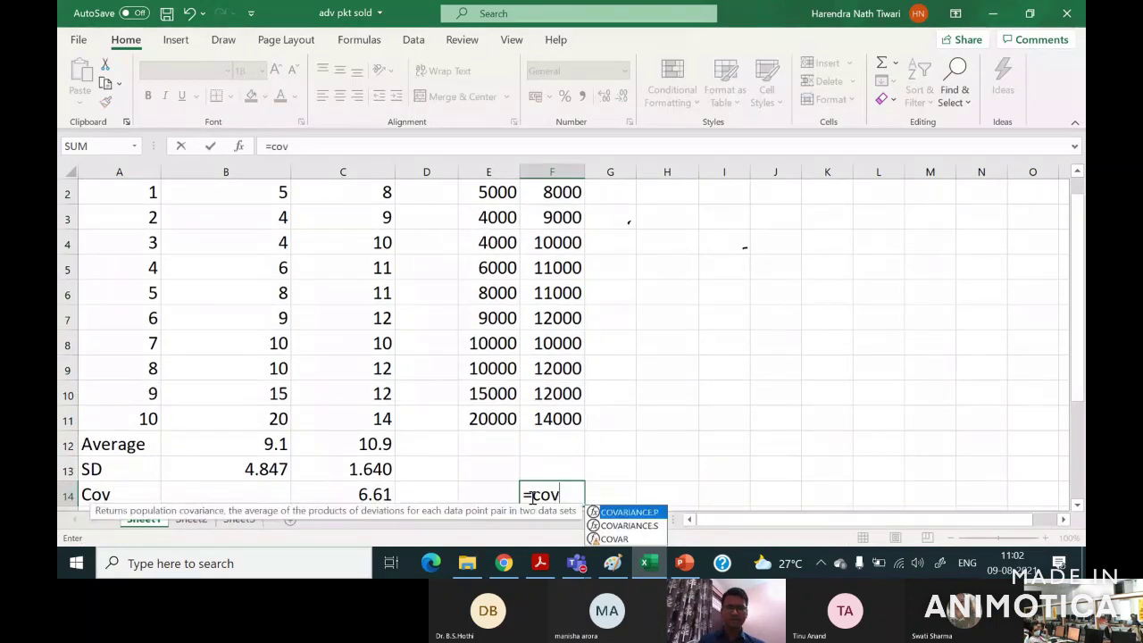
key("Tab")
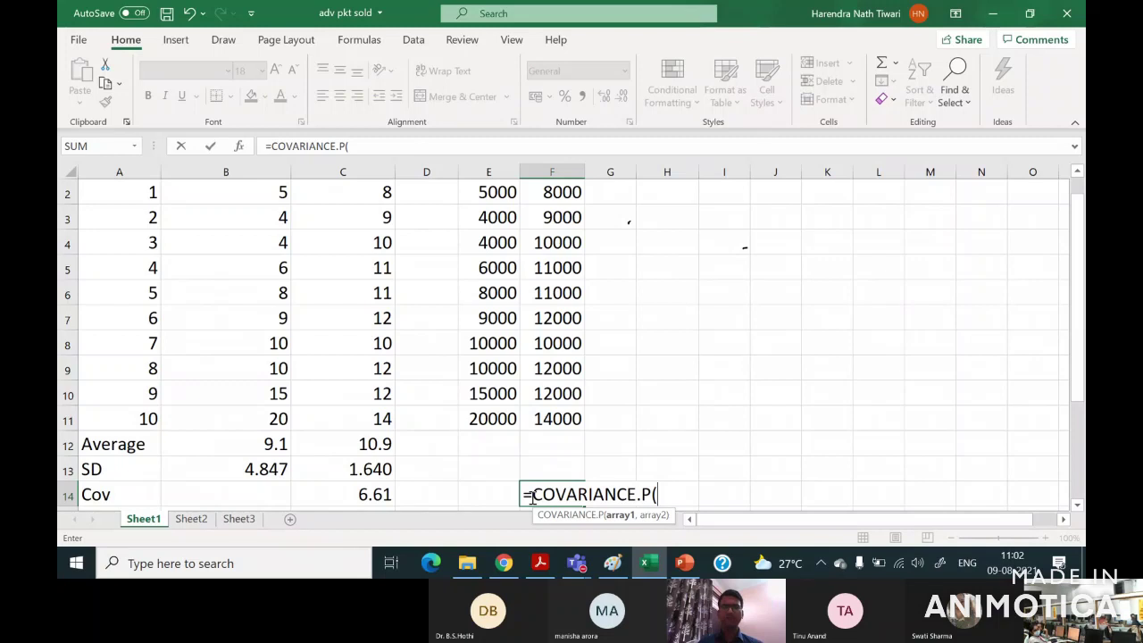
scroll(511, 349, "up", 1)
left_click(485, 217)
left_click_drag(485, 217, 488, 444)
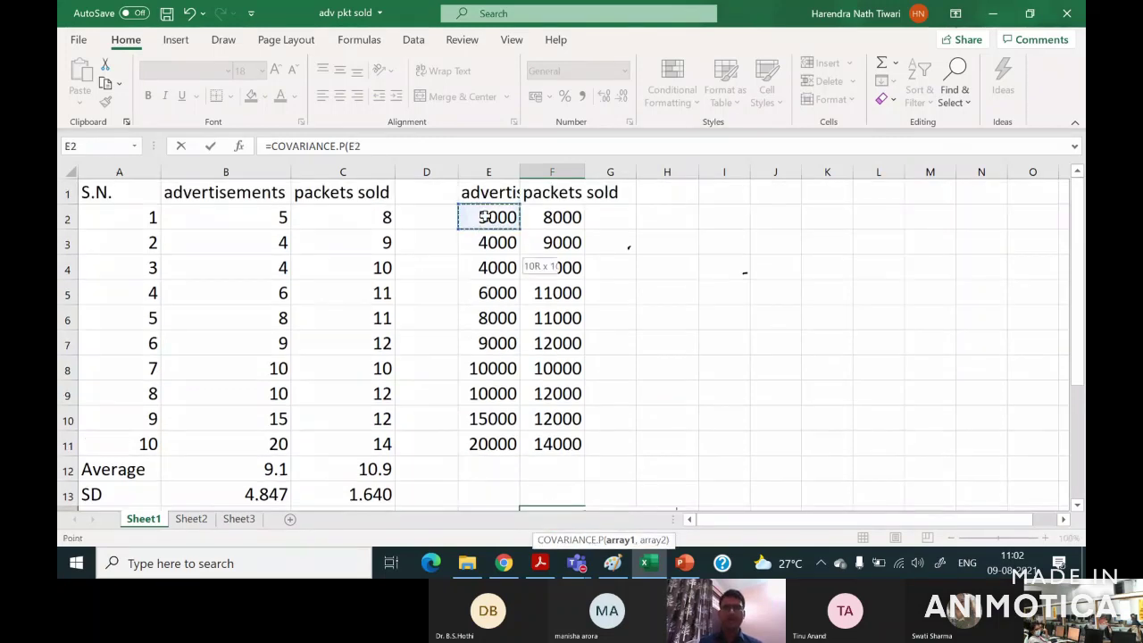
type(",")
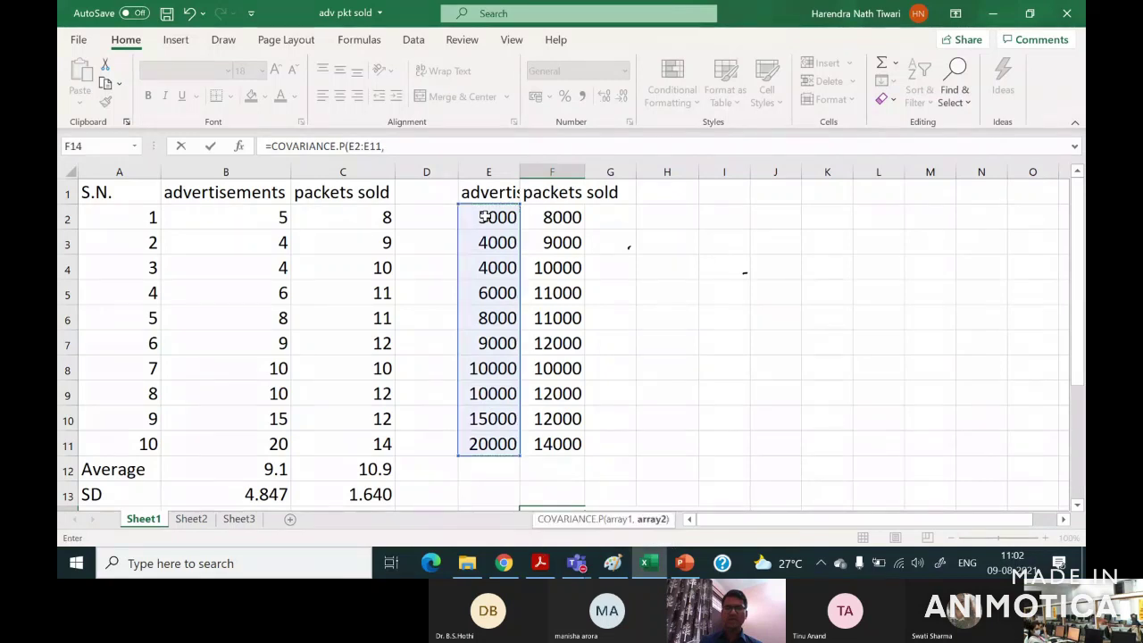
left_click(560, 217)
left_click_drag(559, 217, 560, 444)
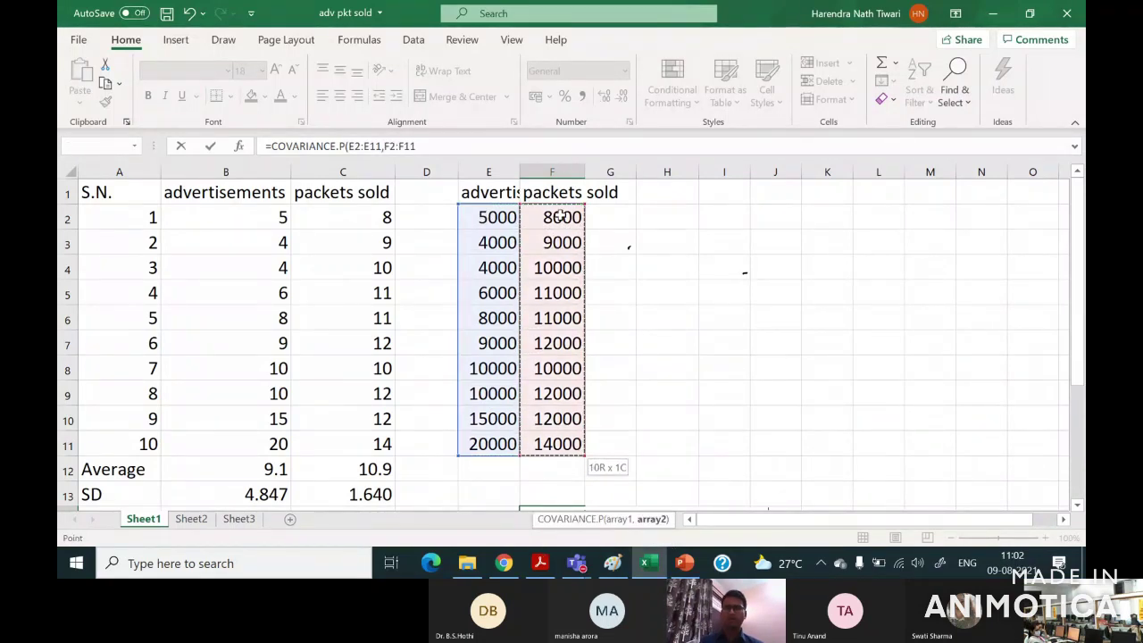
key("Return")
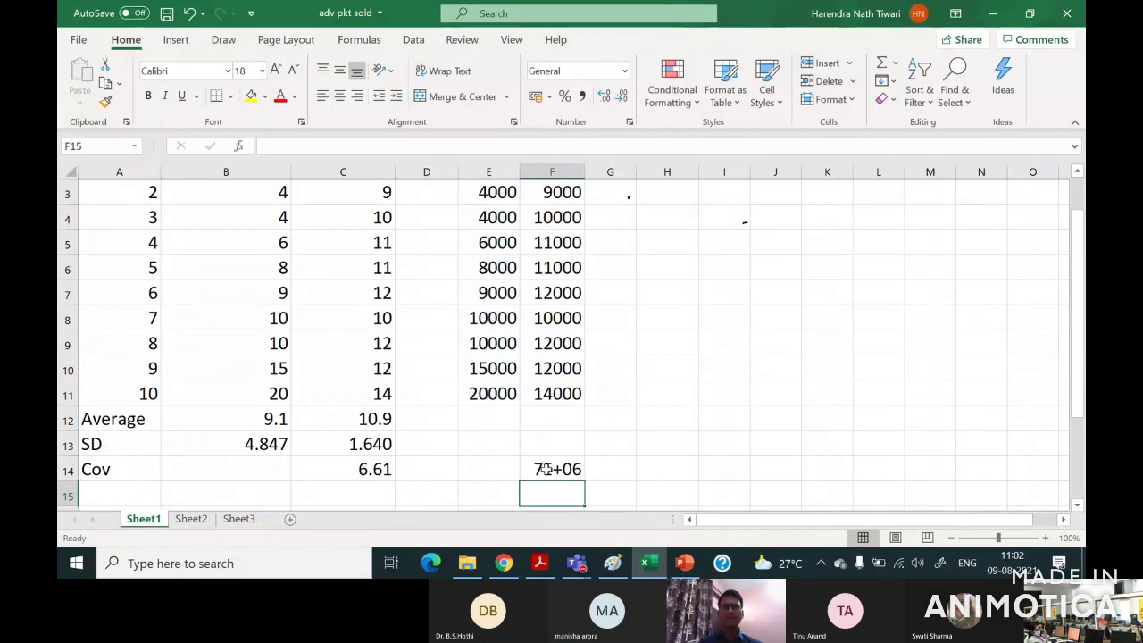
left_click(551, 473)
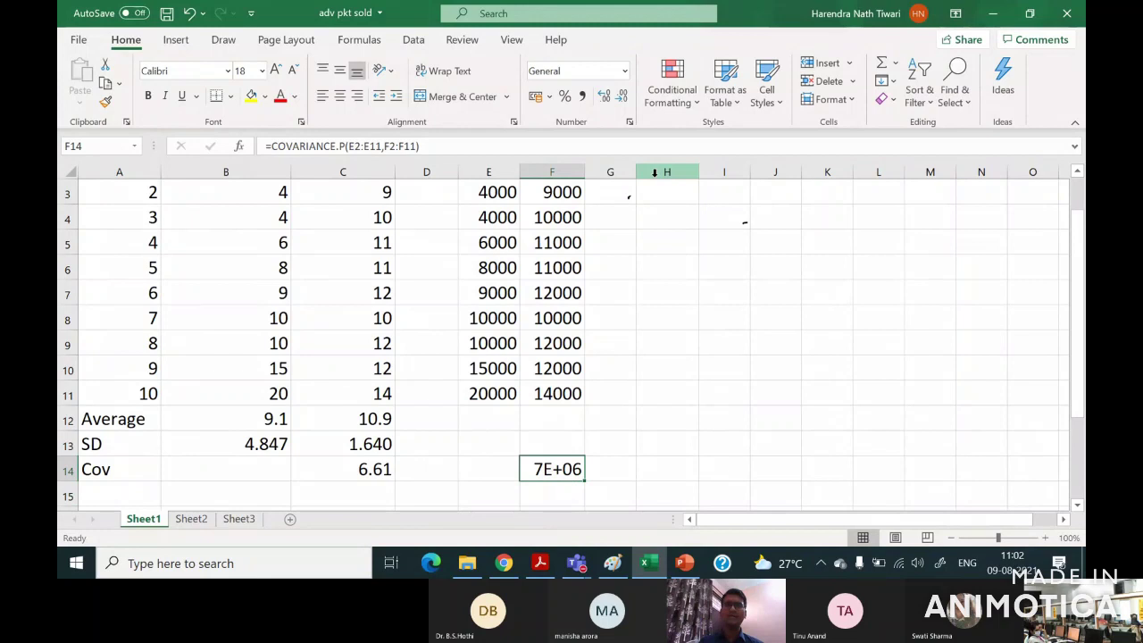
left_click_drag(583, 171, 618, 174)
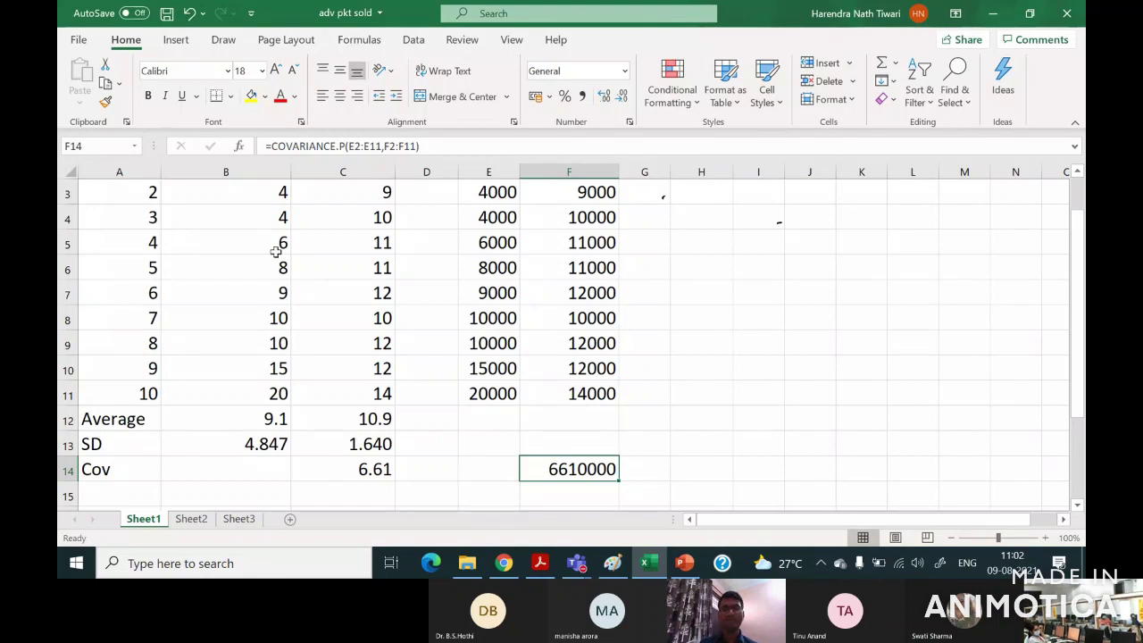
Compare the original advertisements and packets sold data and their covariance with the scaled data and its covariance.
key("Up")
key("Up")
key("Up")
key("Up")
key("Up")
key("Up")
key("Up")
key("Up")
key("Up")
key("Up")
key("Up")
key("Up")
key("Up")
key("Left")
key("Left")
key("Left")
key("Left")
key("Left")
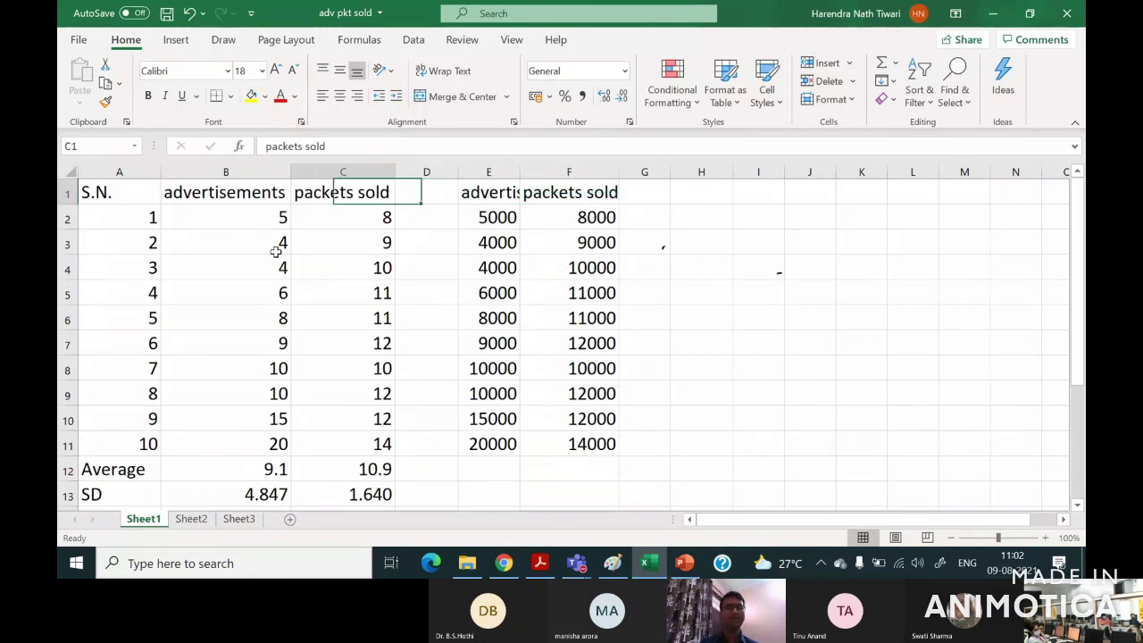
key("Down")
key("Right")
key("Right")
key("Left")
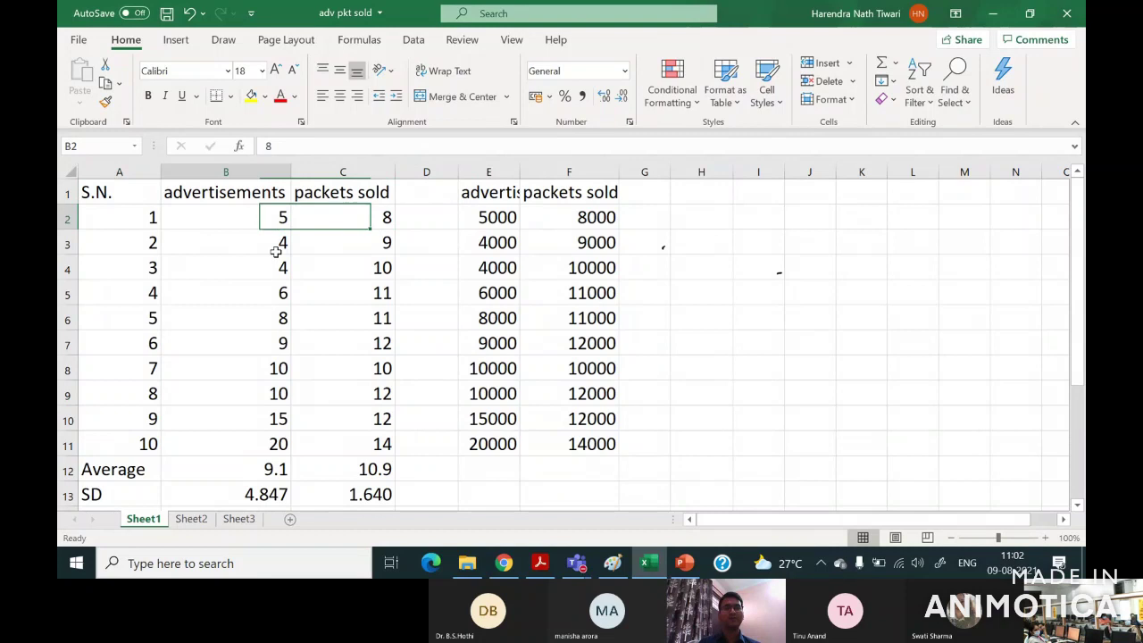
key("Down")
key("Right")
key("Right")
key("Right")
key("Down")
key("Down")
key("Down")
key("Down")
key("Down")
key("Down")
key("Down")
key("Down")
key("Down")
key("Down")
key("Down")
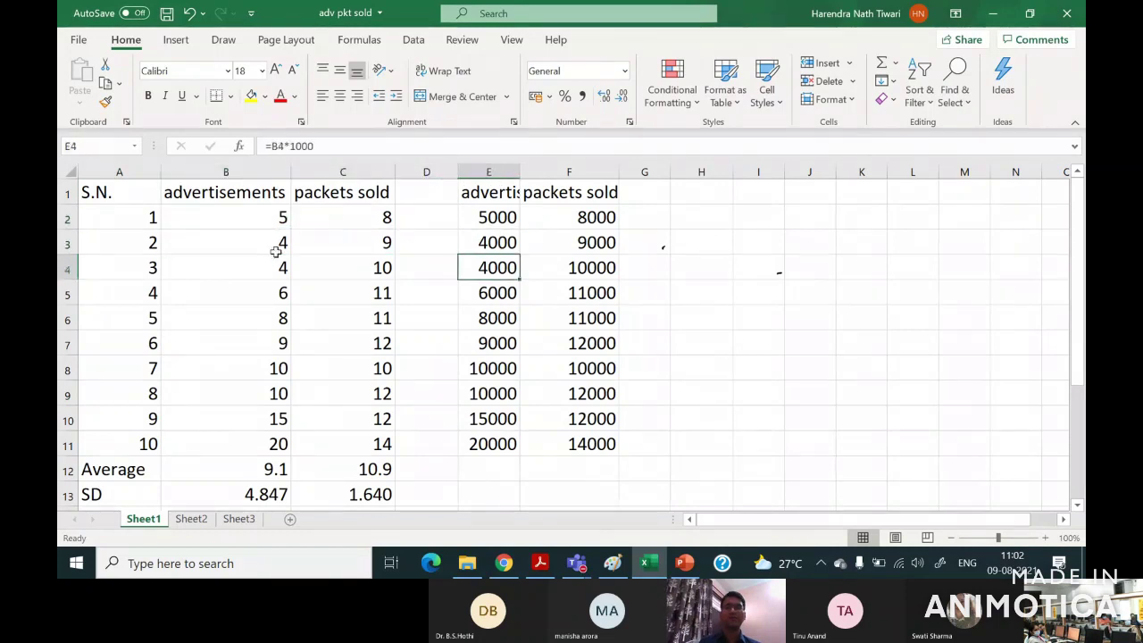
key("Down")
key("Down")
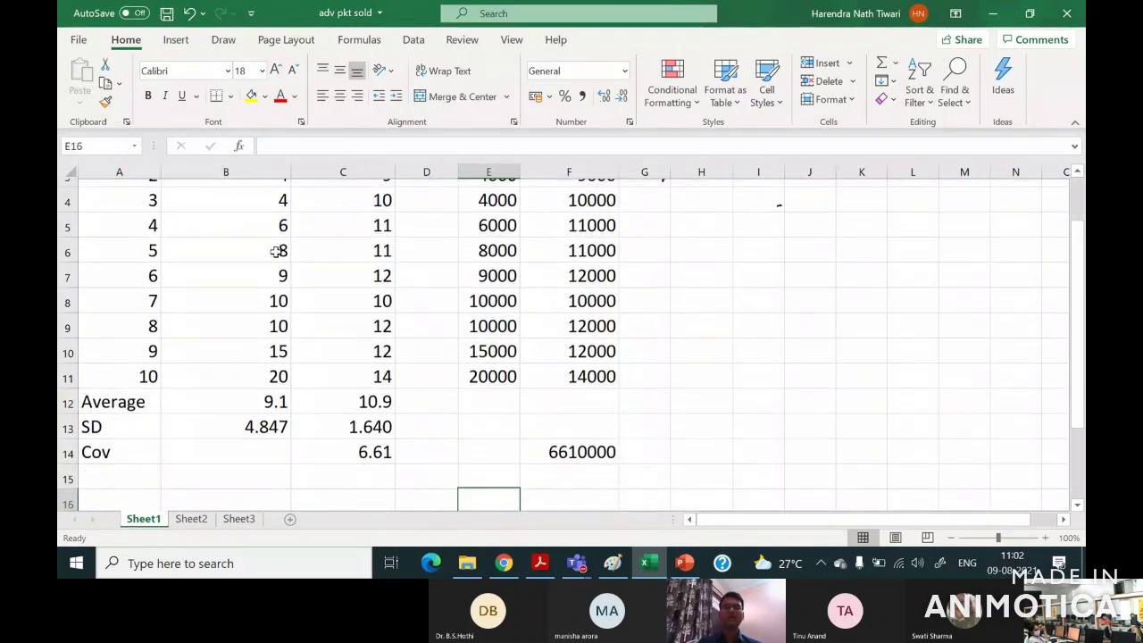
key("Up")
key("Up")
key("Right")
key("Left")
key("Left")
key("Left")
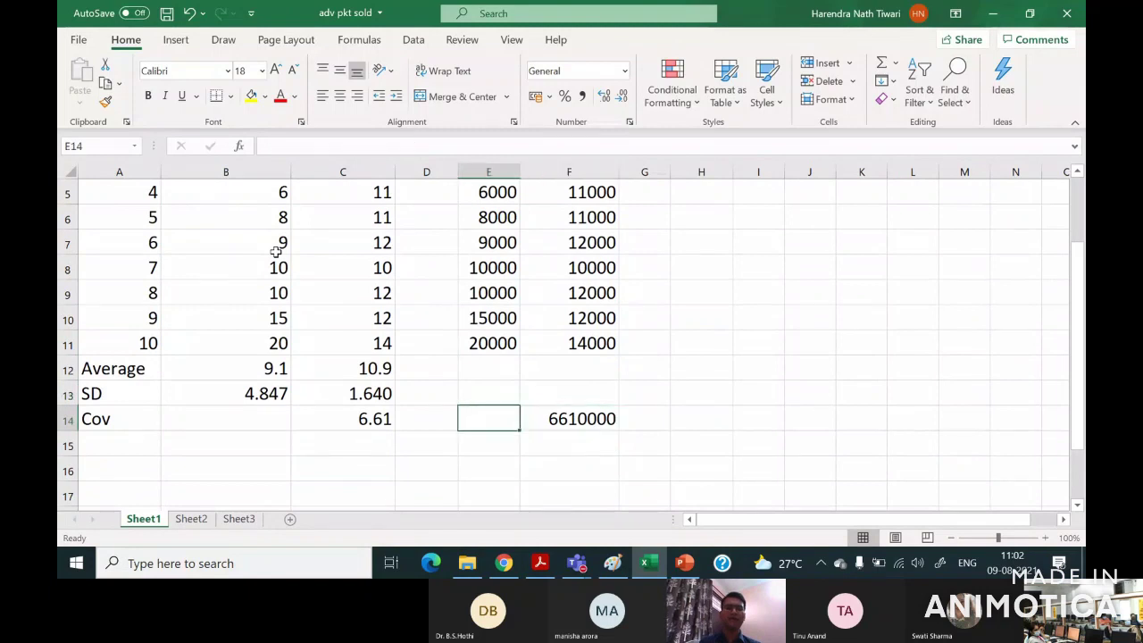
key("Up")
key("Up")
key("Up")
key("Up")
key("Up")
key("Up")
key("Up")
key("Up")
key("Up")
key("Up")
key("Up")
key("Up")
key("Up")
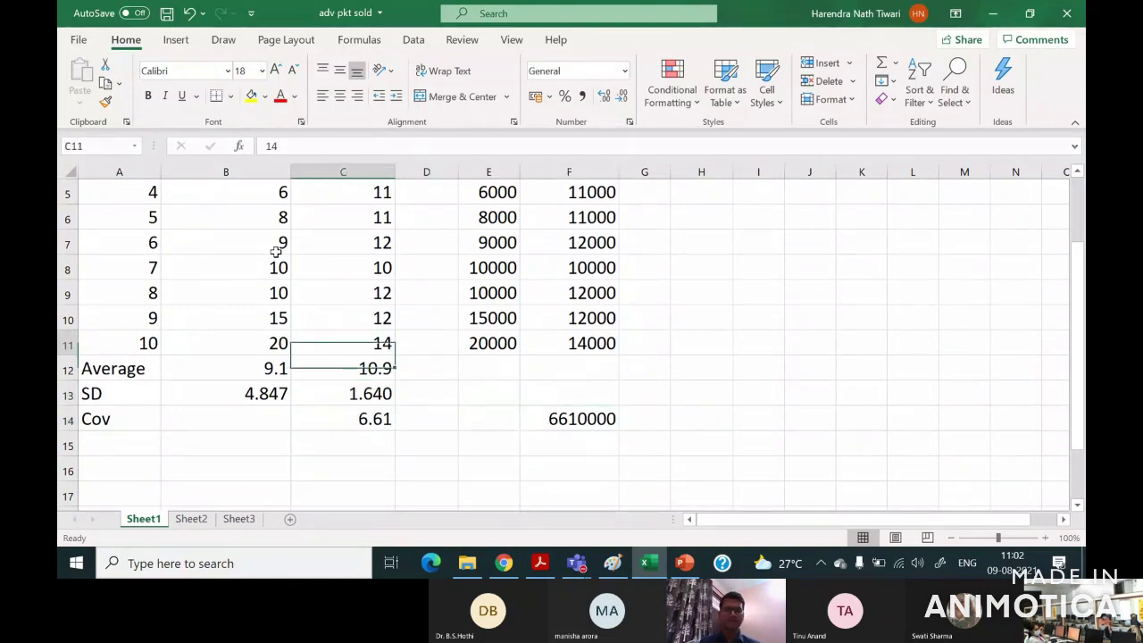
key("Right")
key("Right")
key("Right")
key("Right")
key("Right")
key("Left")
key("Left")
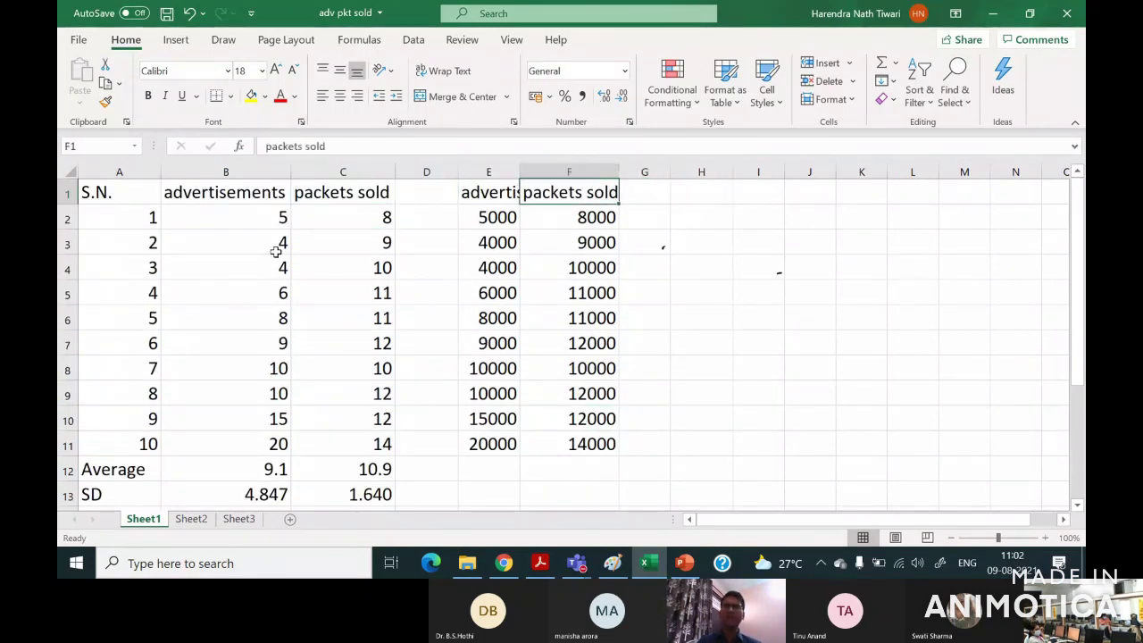
Copy the advertisements and packets sold headings from E1:F1 to H1:I1 and fit the widths of columns H and I to them.
key("Right")
key("Right")
key("Left")
key("Left")
key("Left")
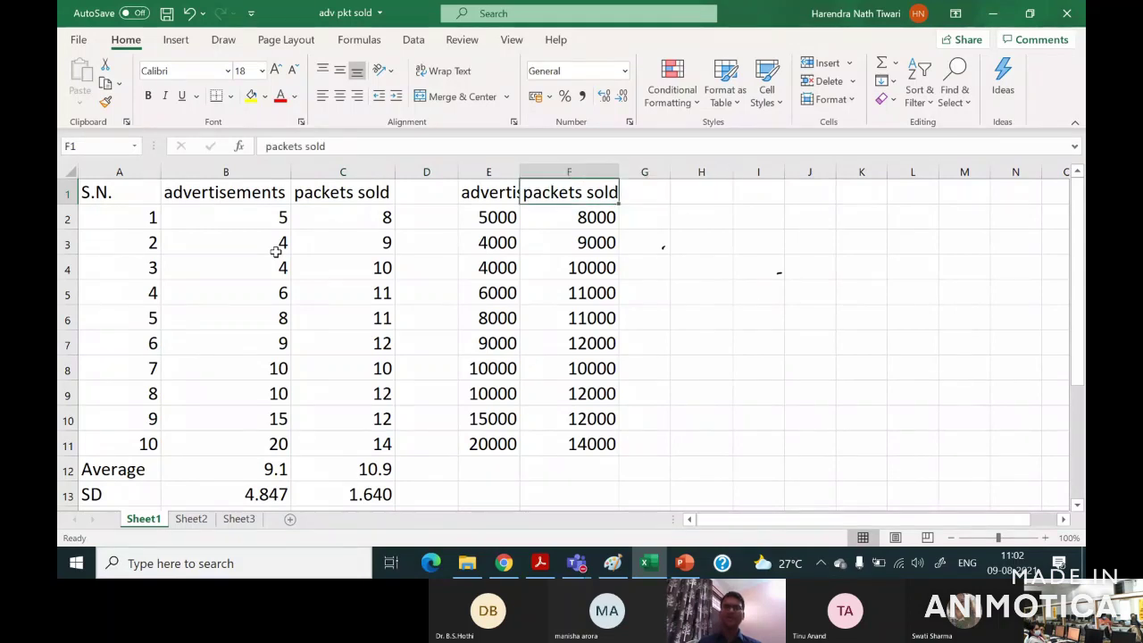
key("shift+Right")
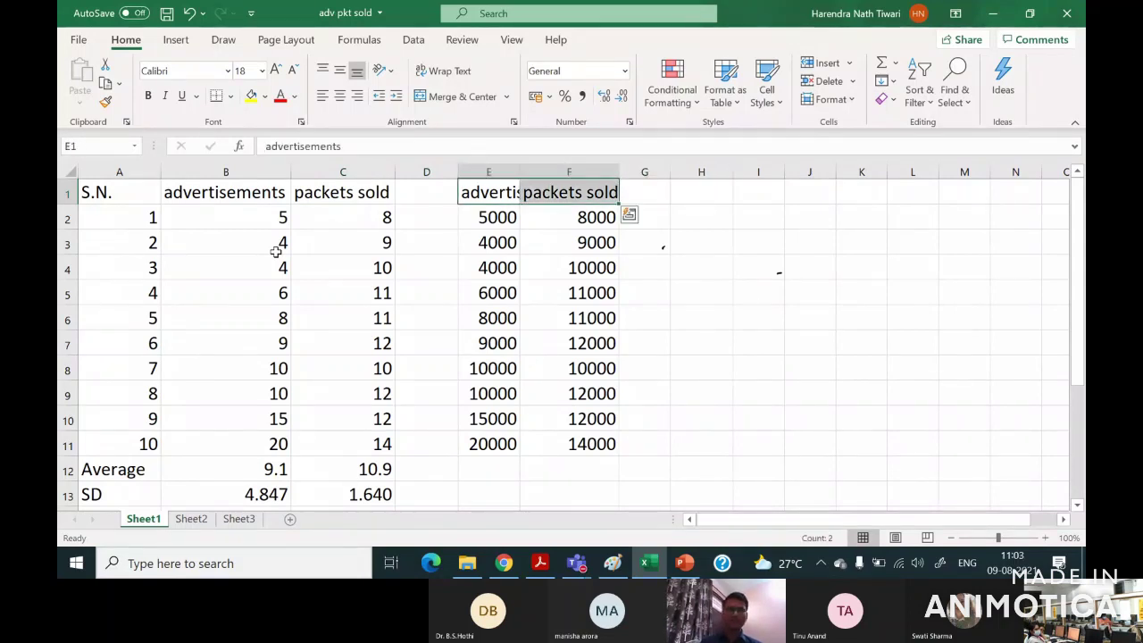
key("ctrl+c")
key("Right")
key("Right")
key("Right")
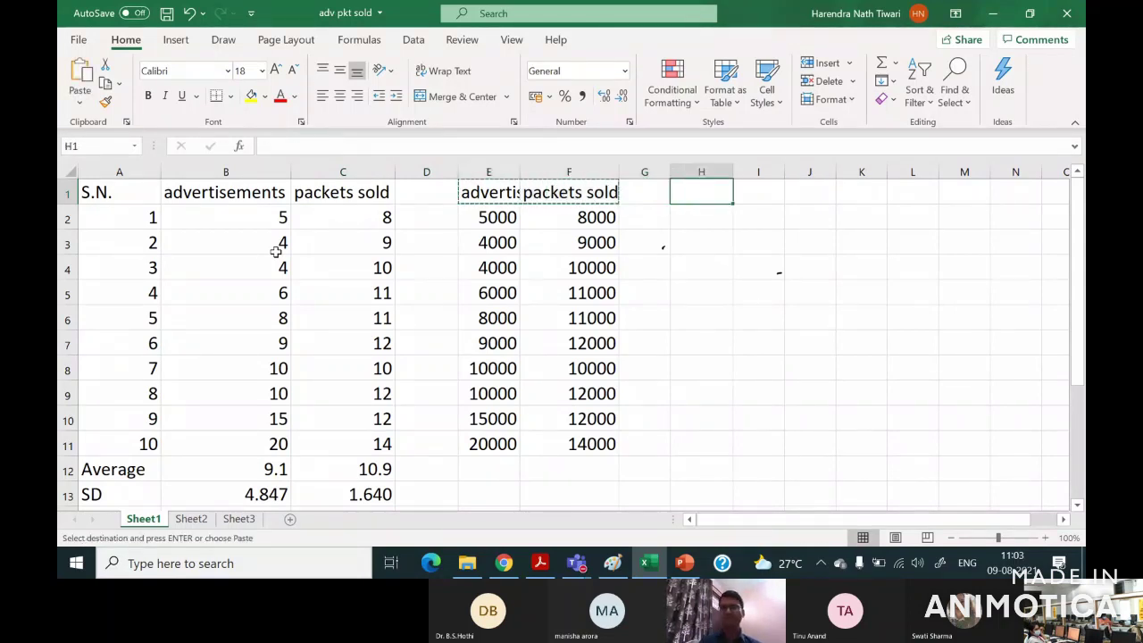
key("ctrl+v")
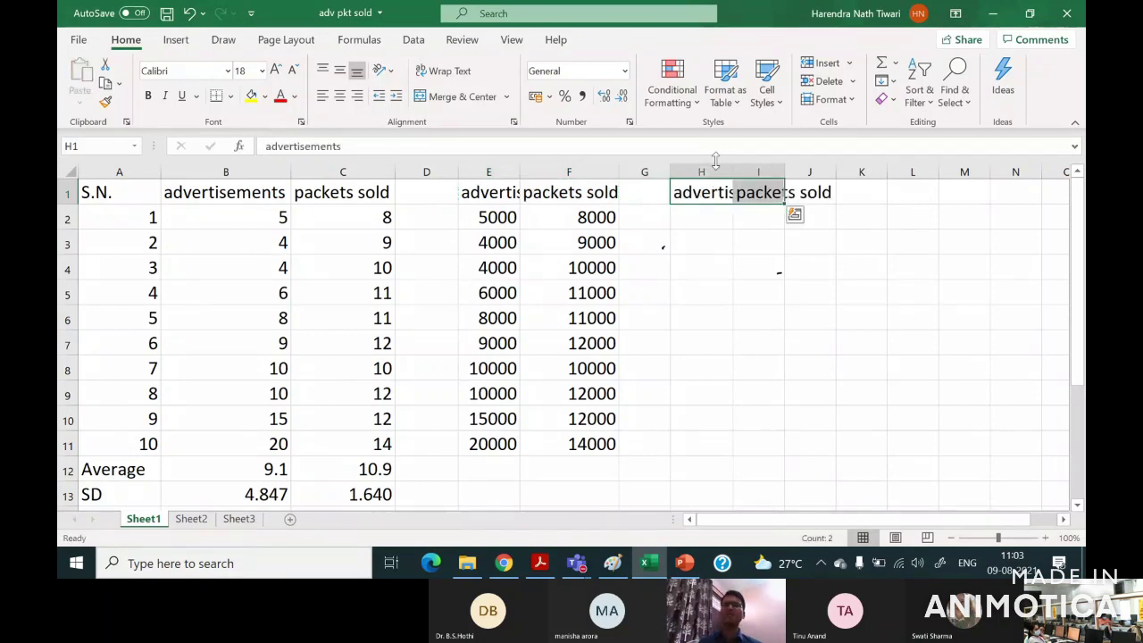
double_click(732, 171)
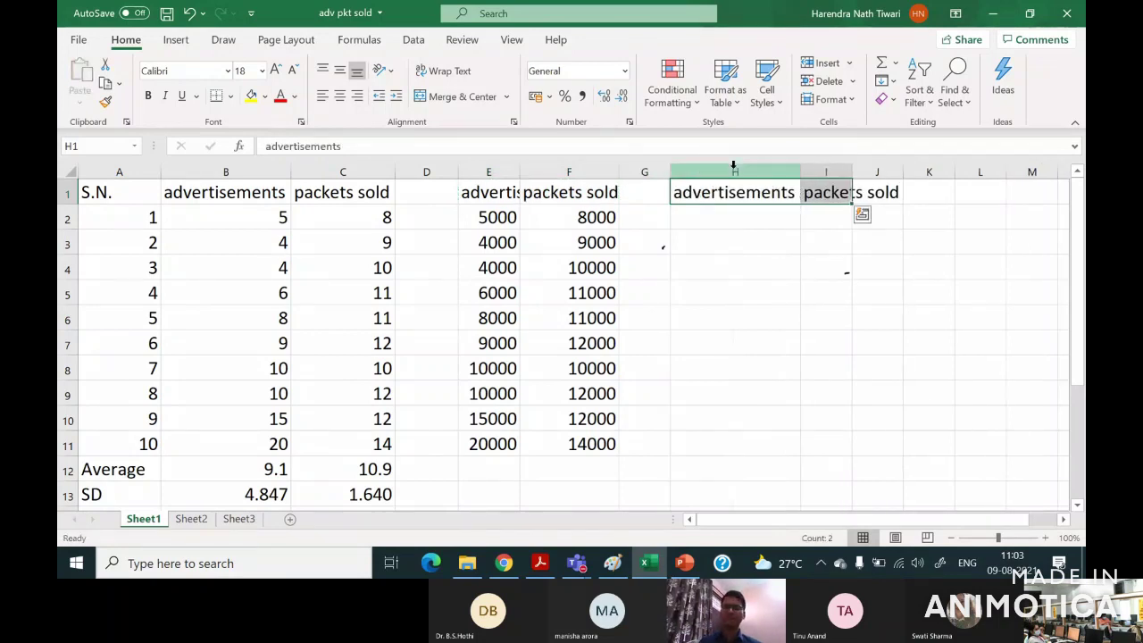
double_click(855, 171)
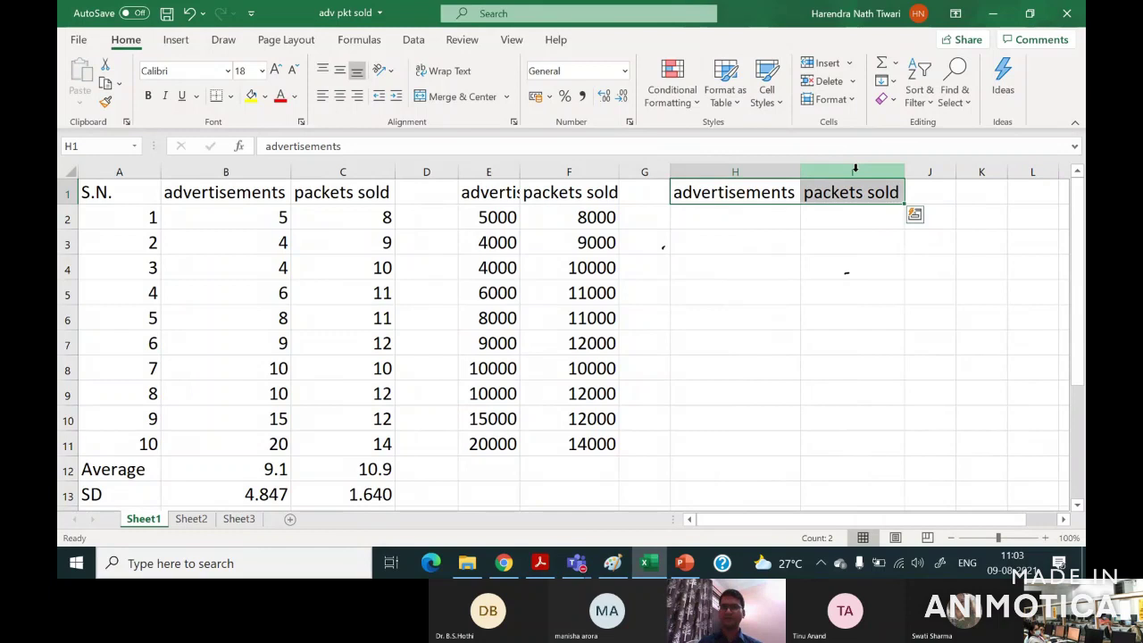
Build a formula in H2 that subtracts the AVERAGE of B2:B11 from B2, declining the suggested parenthesis correction.
left_click(774, 215)
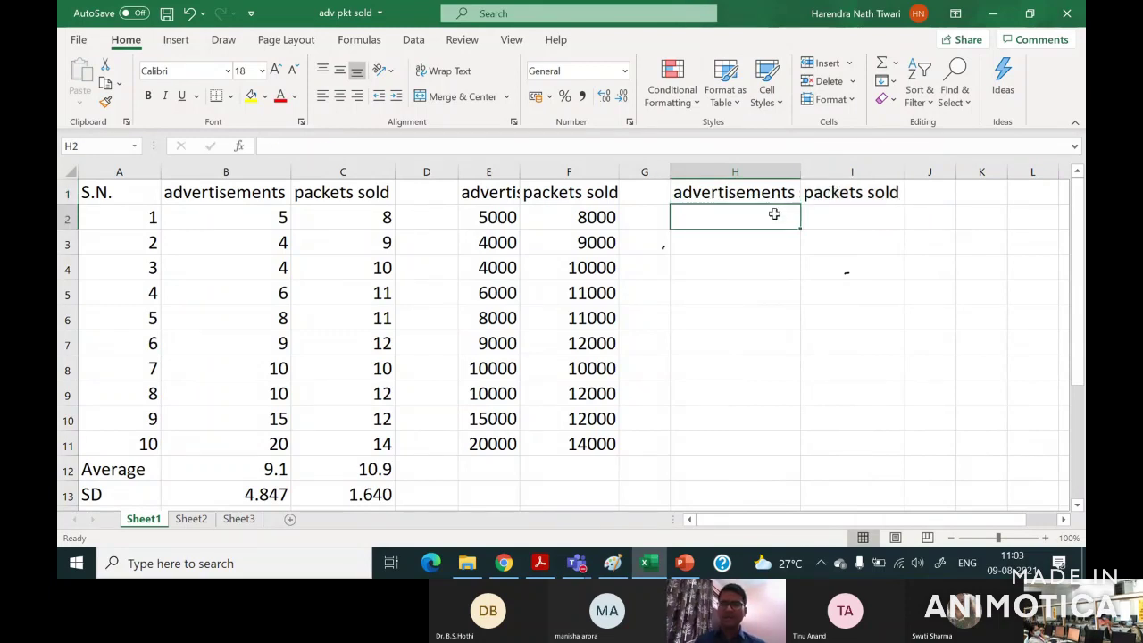
type("=")
left_click(264, 217)
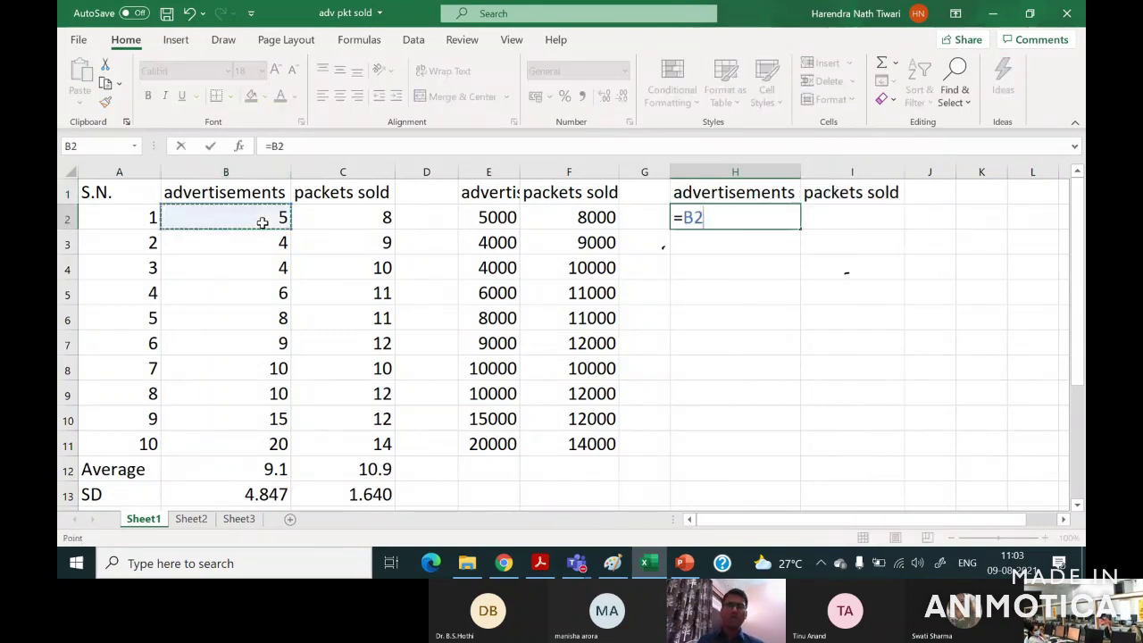
type("-")
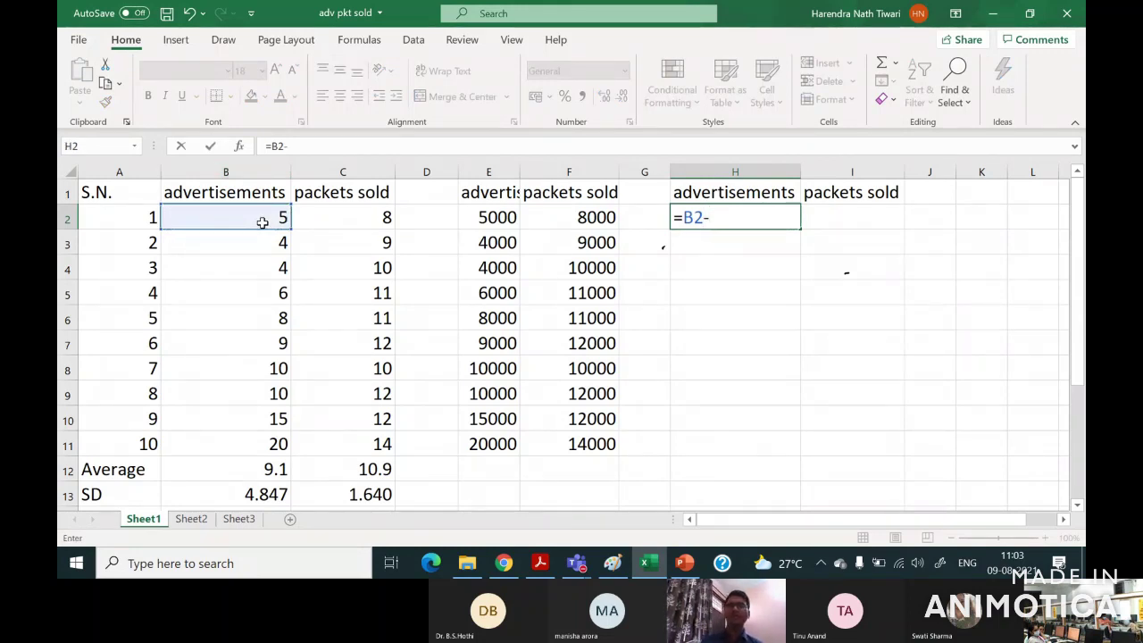
type("average")
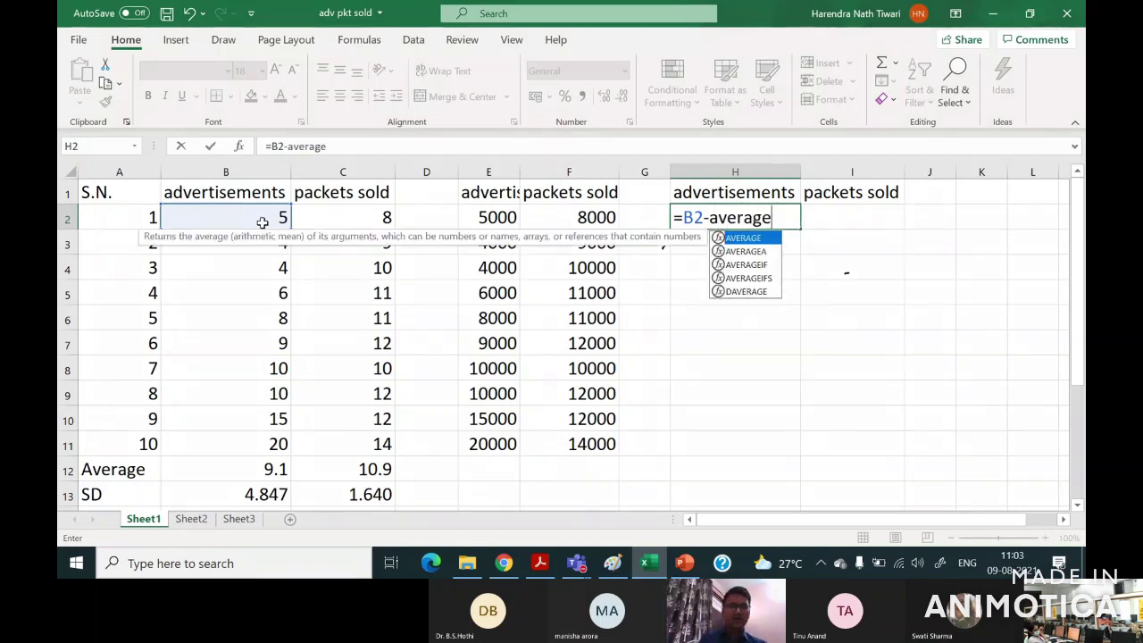
key("Tab")
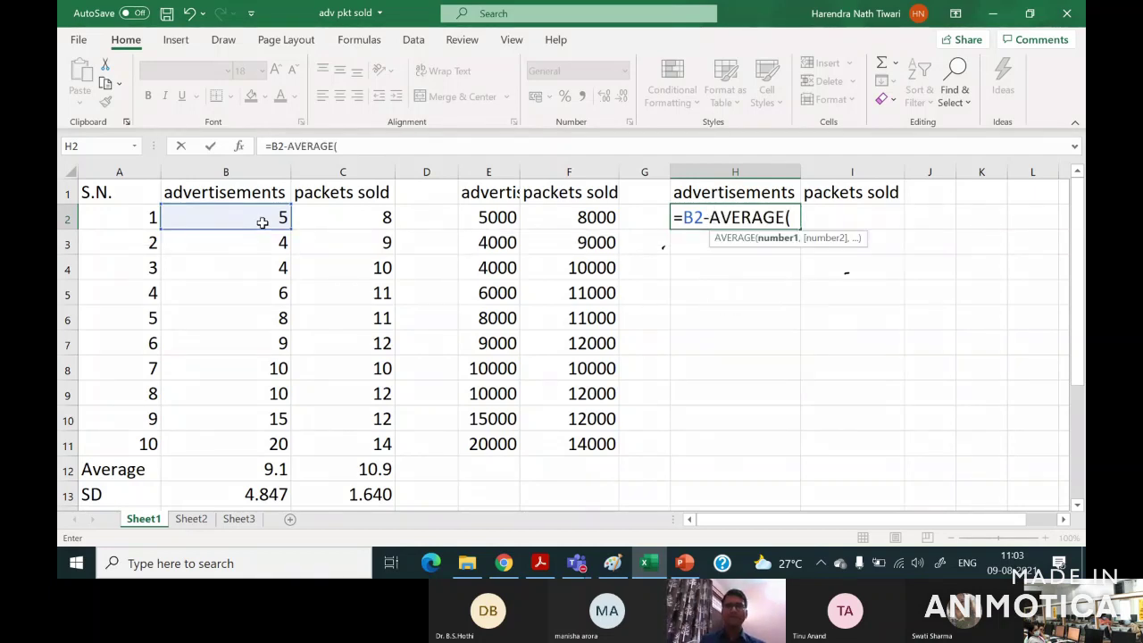
key("shift+Down")
key("shift+Down")
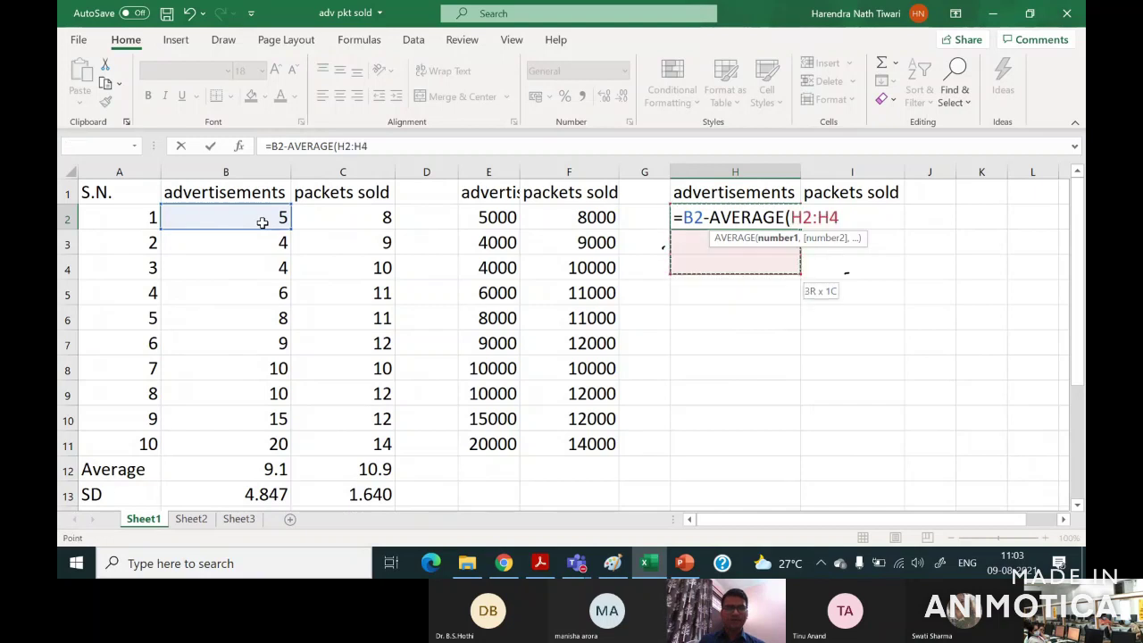
left_click(263, 222)
key("shift+Down")
key("shift+Down")
key("shift+Down")
key("shift+Down")
key("shift+Down")
key("shift+Down")
key("shift+Down")
key("shift+Down")
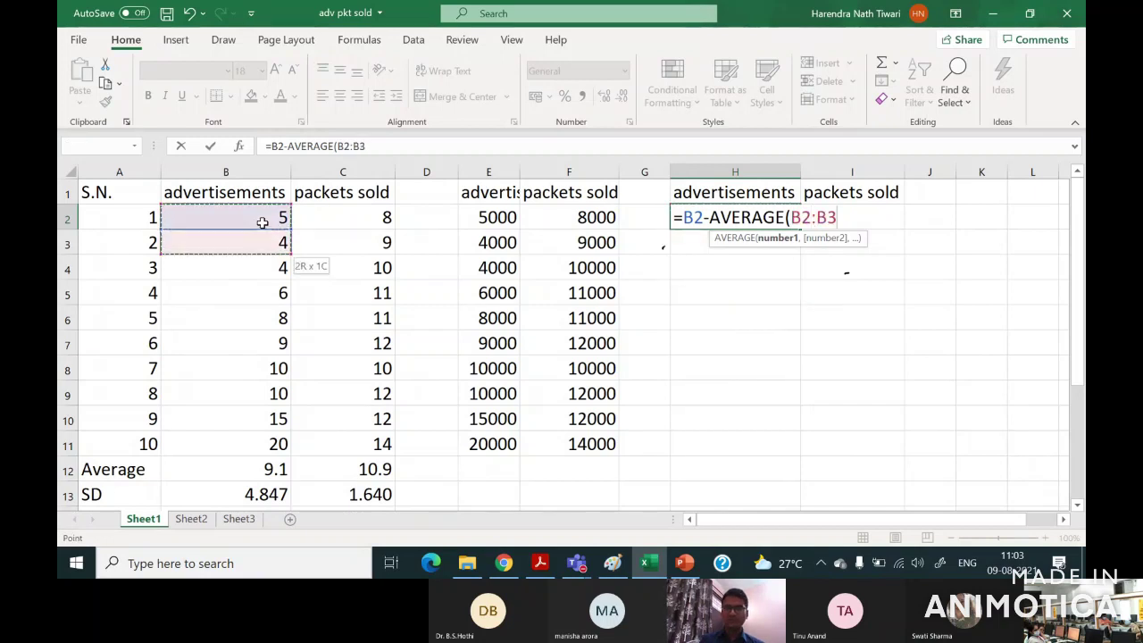
key("shift+Down")
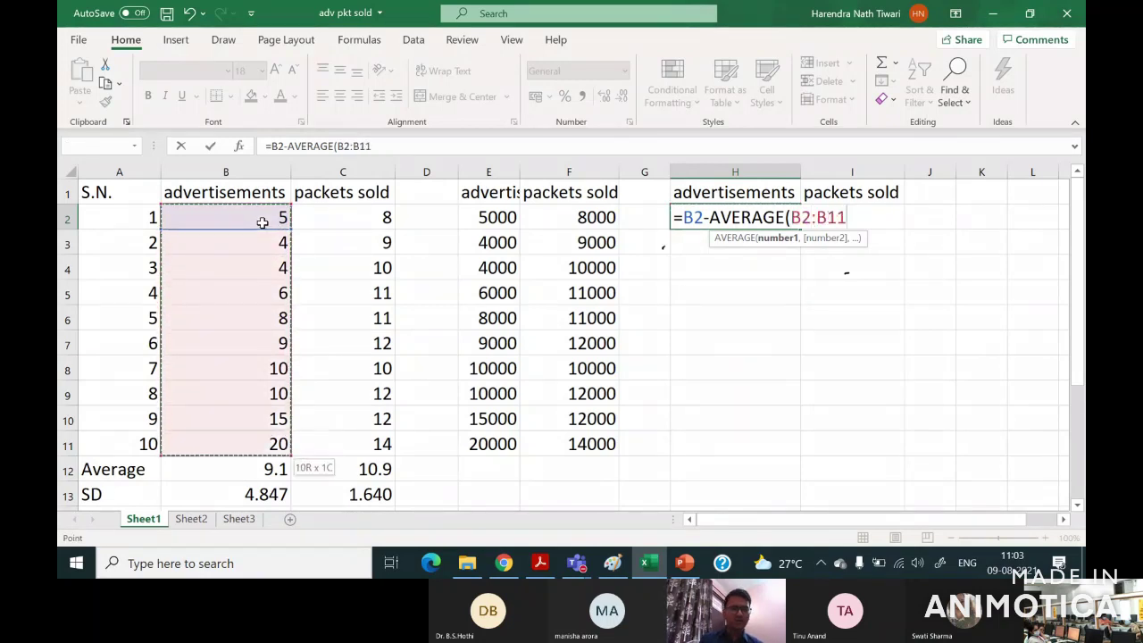
key("Return")
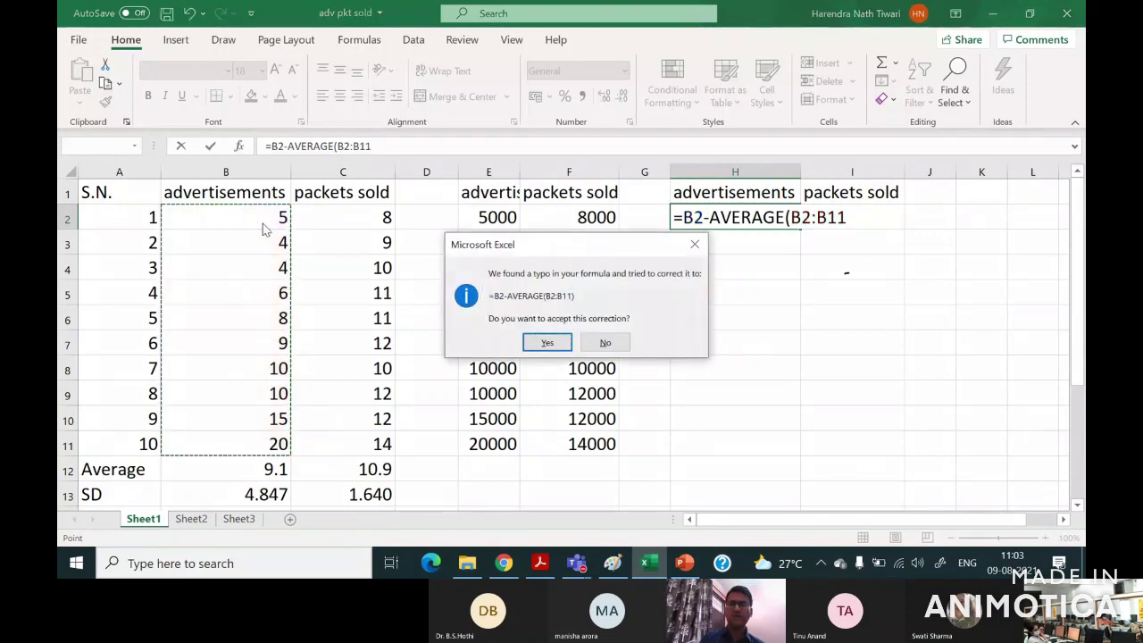
key("n")
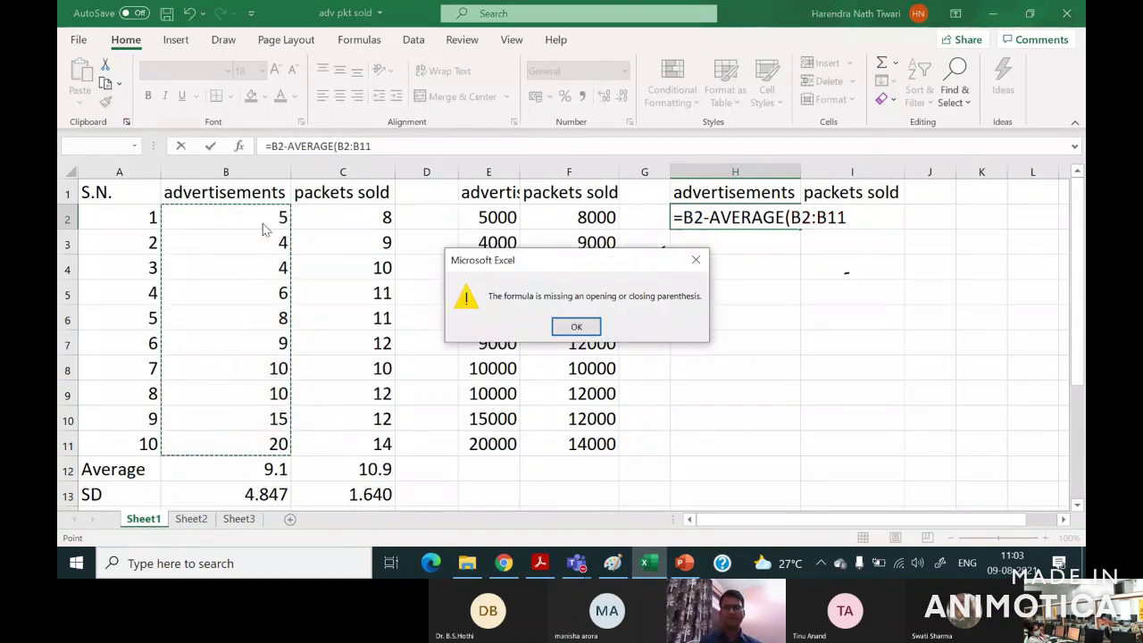
key("Return")
Make the average range absolute so H2 reads =B2-AVERAGE($B$2:$B$11), and fill the formula down through H11.
left_click(844, 219)
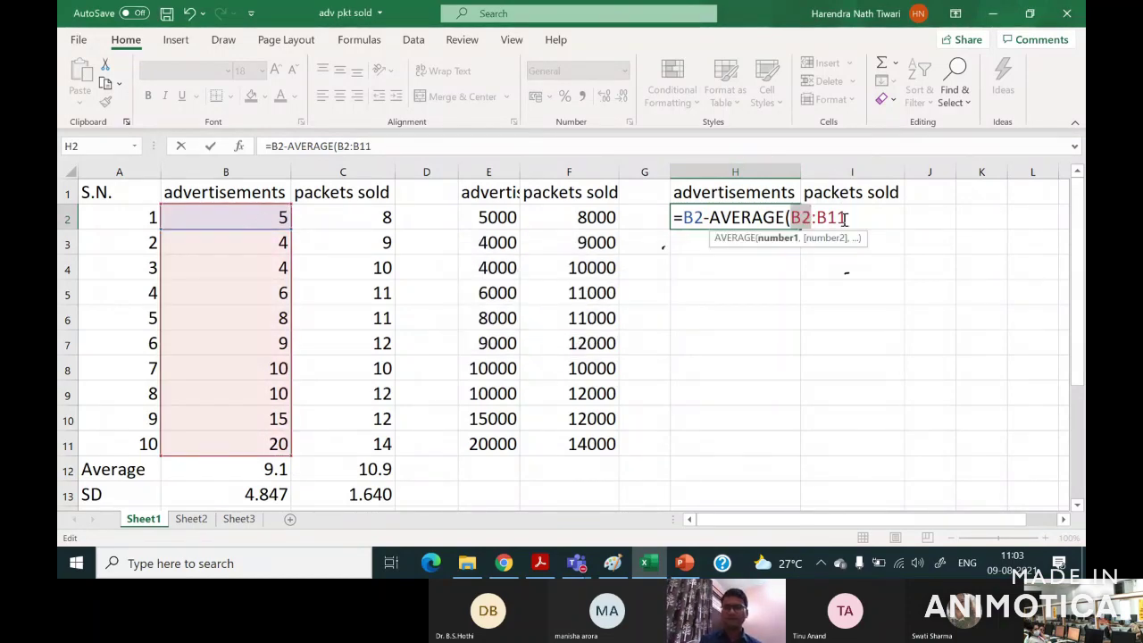
key("shift+Left")
key("shift+Left")
key("shift+Left")
key("shift+Left")
key("shift+Left")
key("shift+Left")
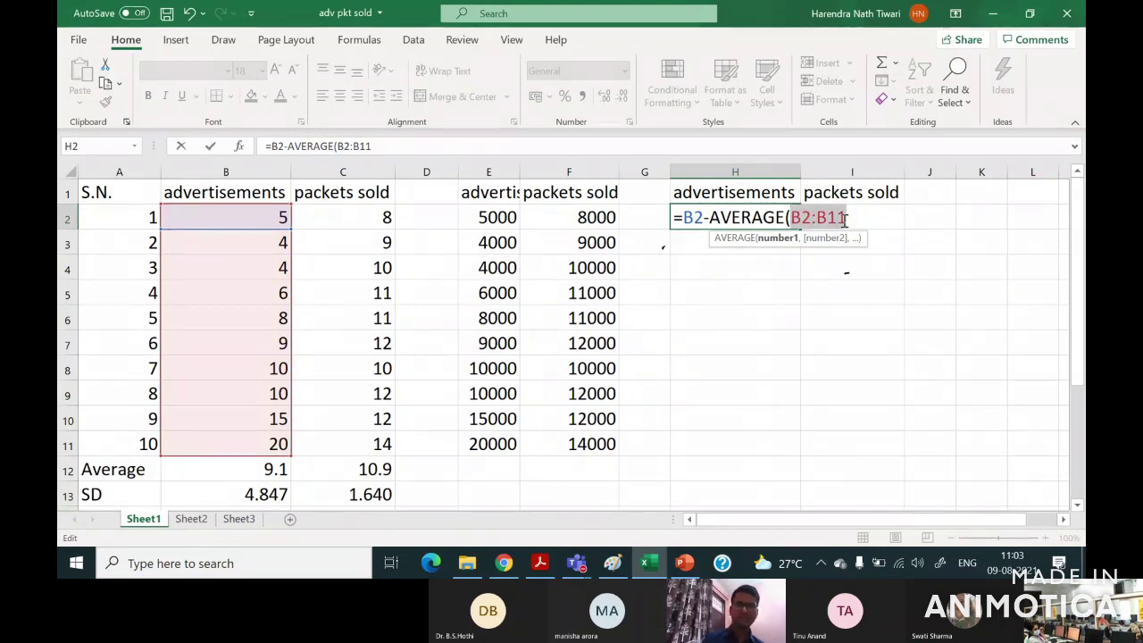
key("F4")
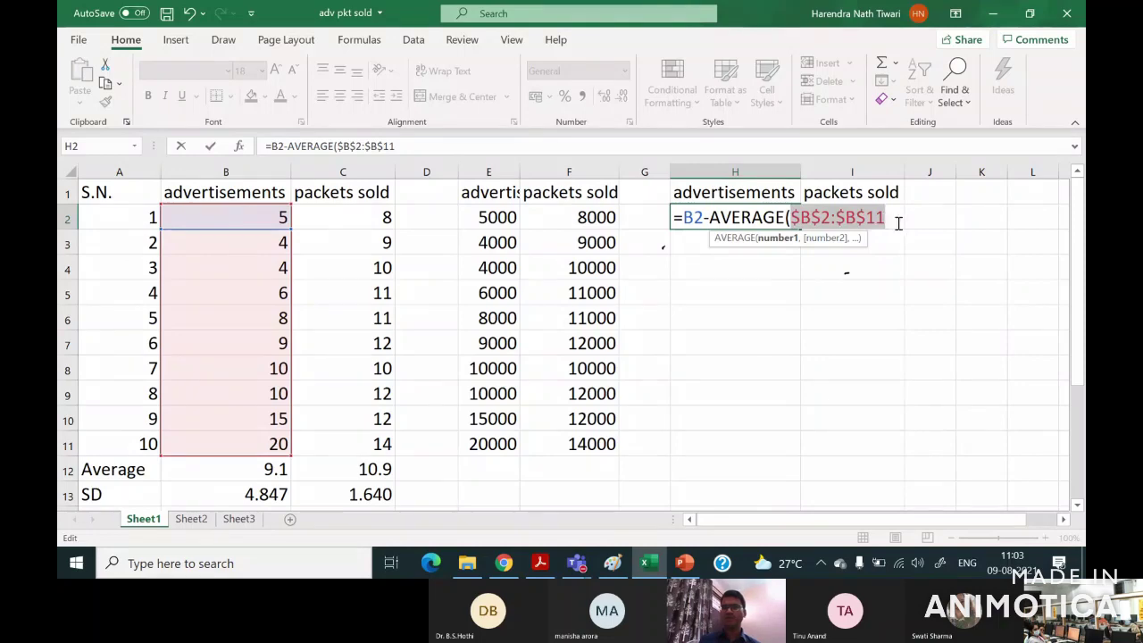
left_click(887, 220)
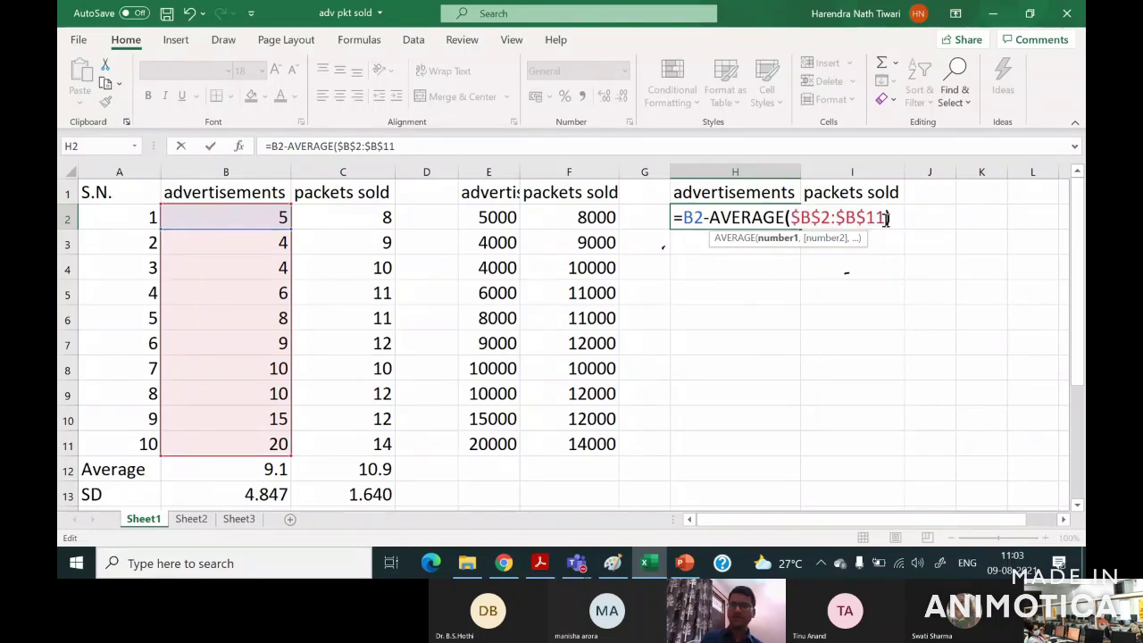
left_click(887, 220)
key("Return")
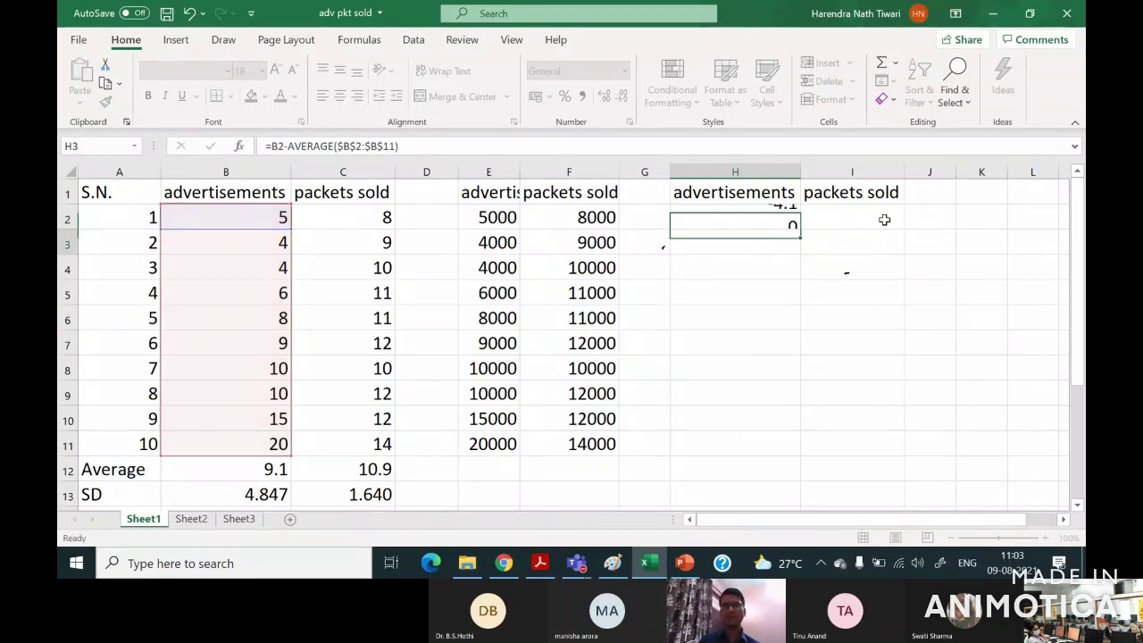
left_click(750, 203)
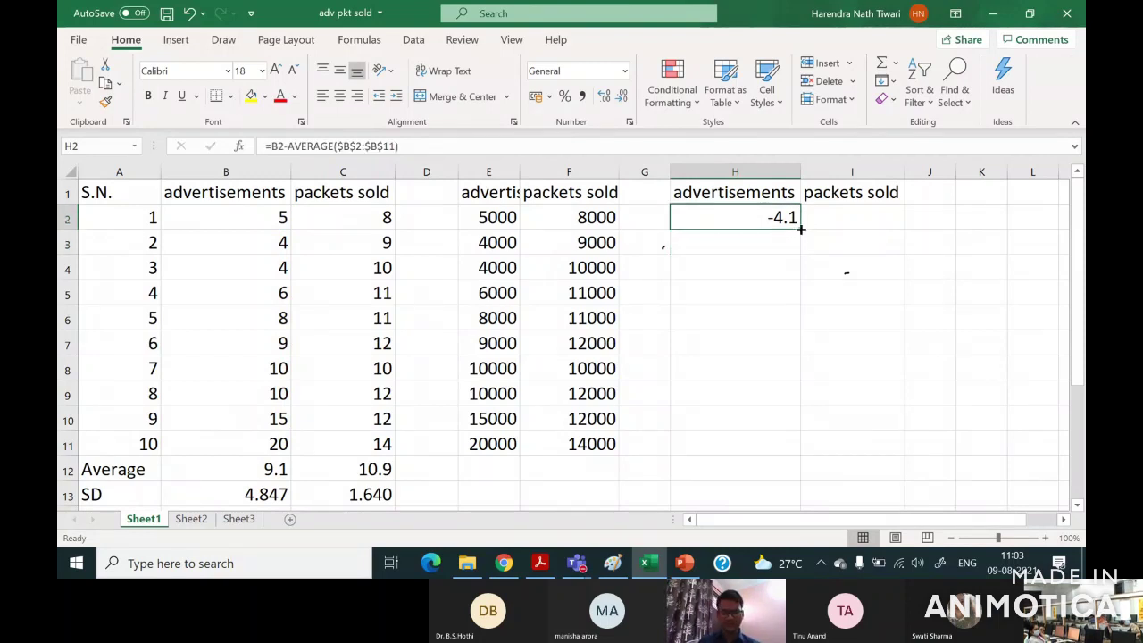
left_click_drag(800, 230, 778, 467)
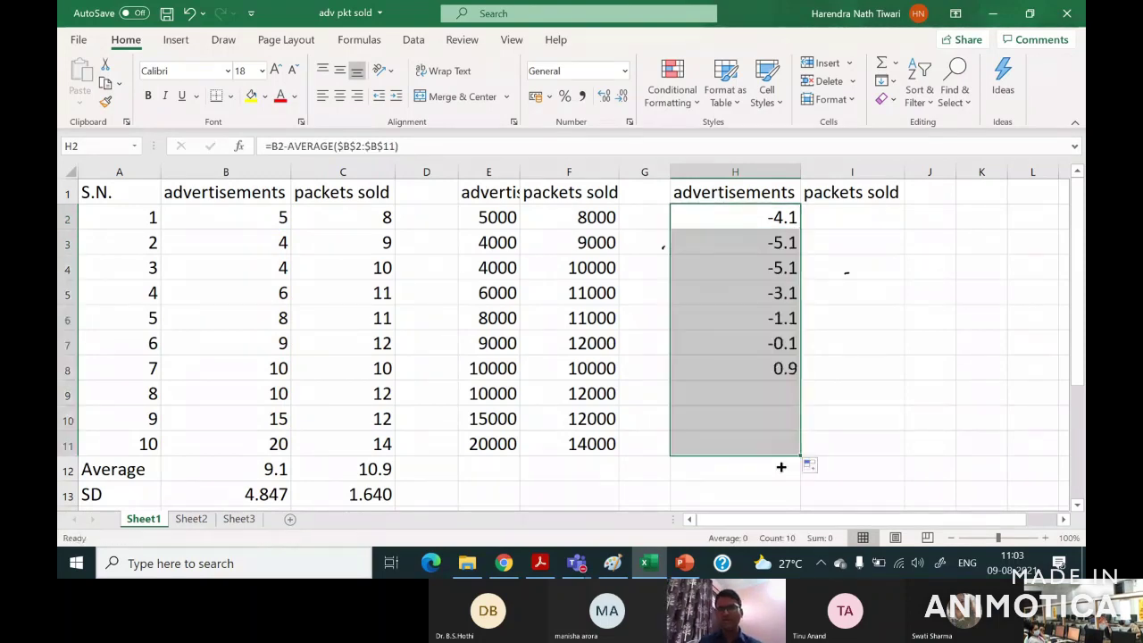
Enter =C2-AVERAGE($C$2:$C$11) in I2 and fill it down through I11 to centre the packets sold data.
left_click(827, 208)
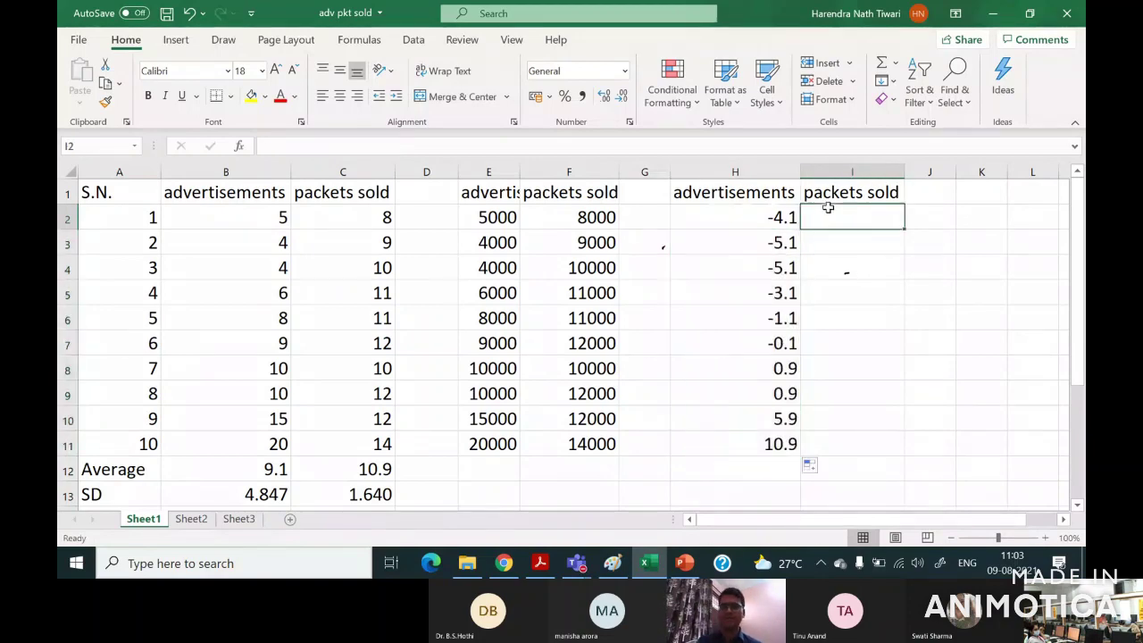
type("=")
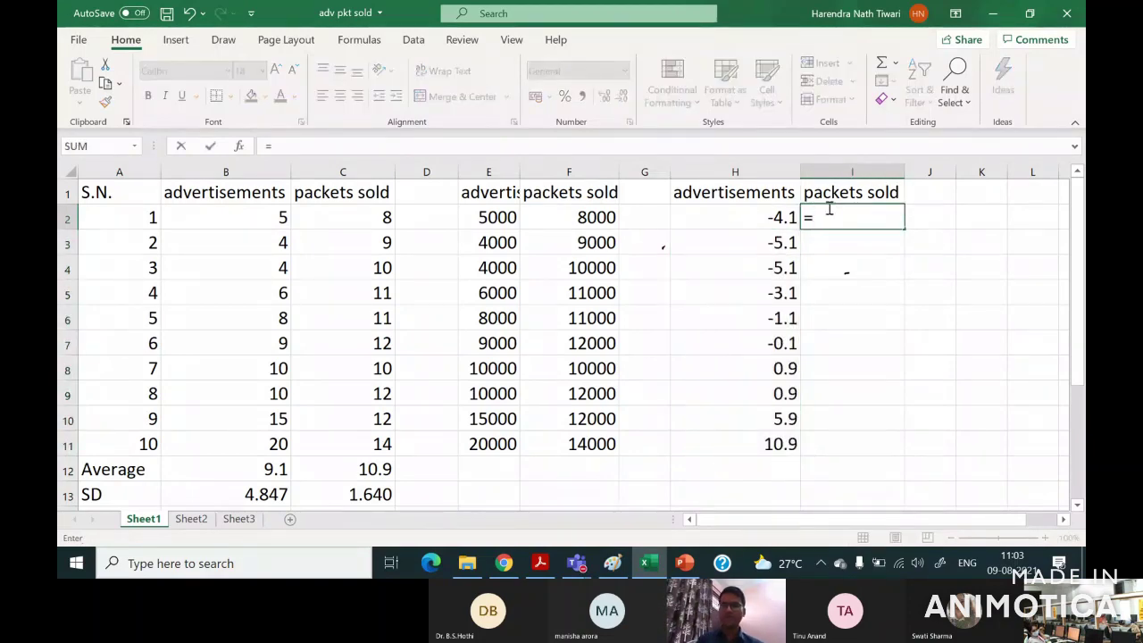
left_click(356, 210)
type("-average")
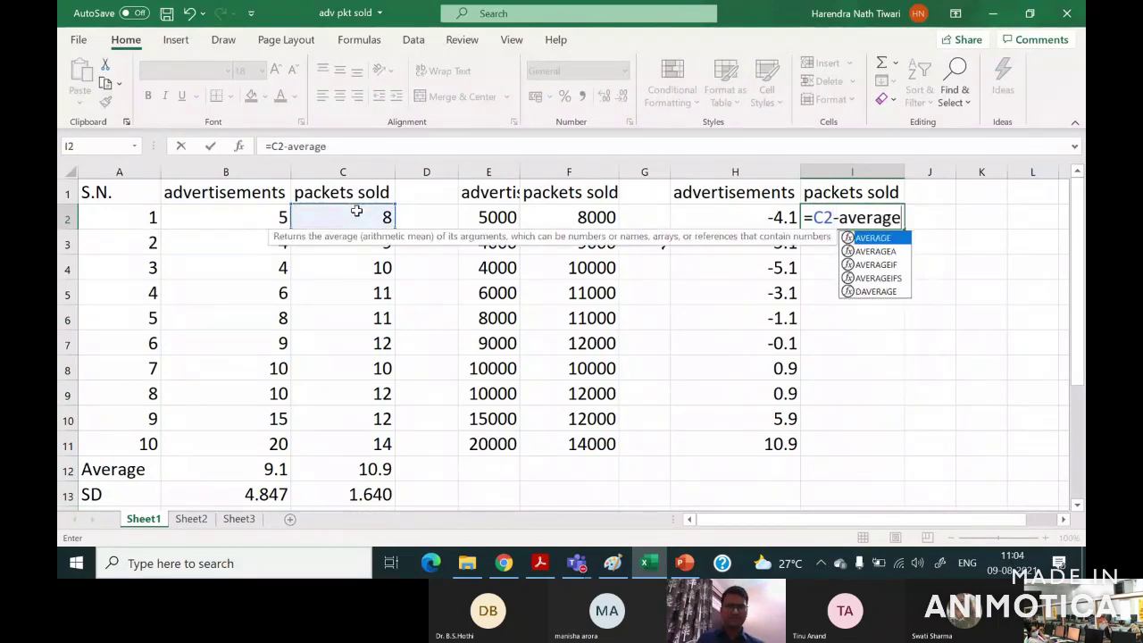
key("Tab")
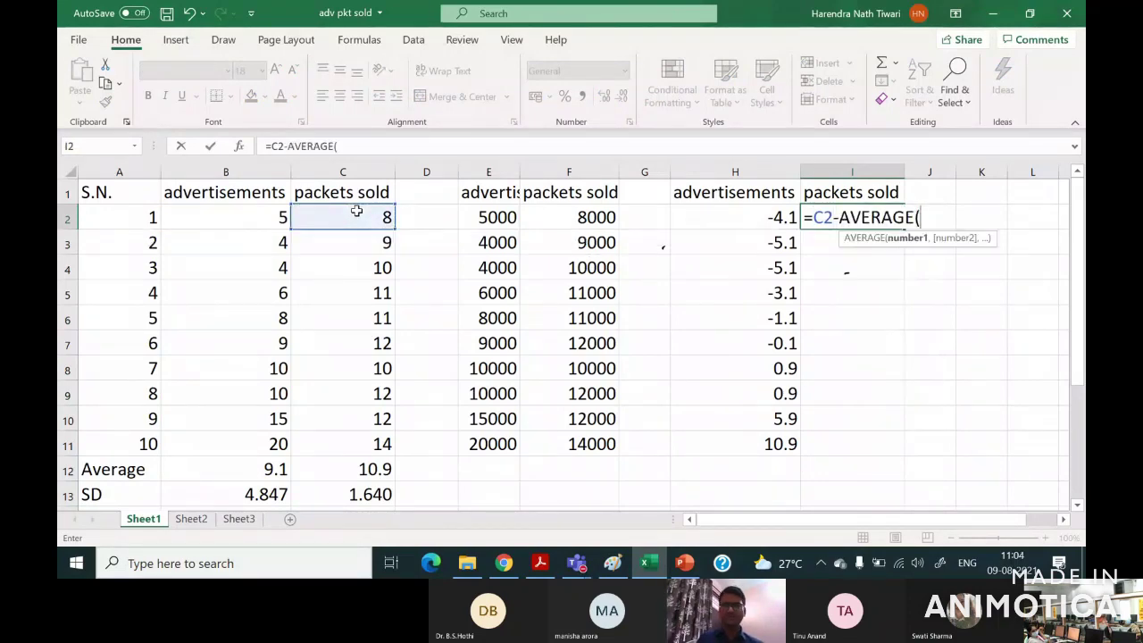
left_click(315, 221)
key("shift+Down")
key("shift+Down")
key("shift+Down")
key("shift+Down")
key("shift+Down")
key("shift+Down")
key("shift+Down")
key("shift+Down")
key("shift+Down")
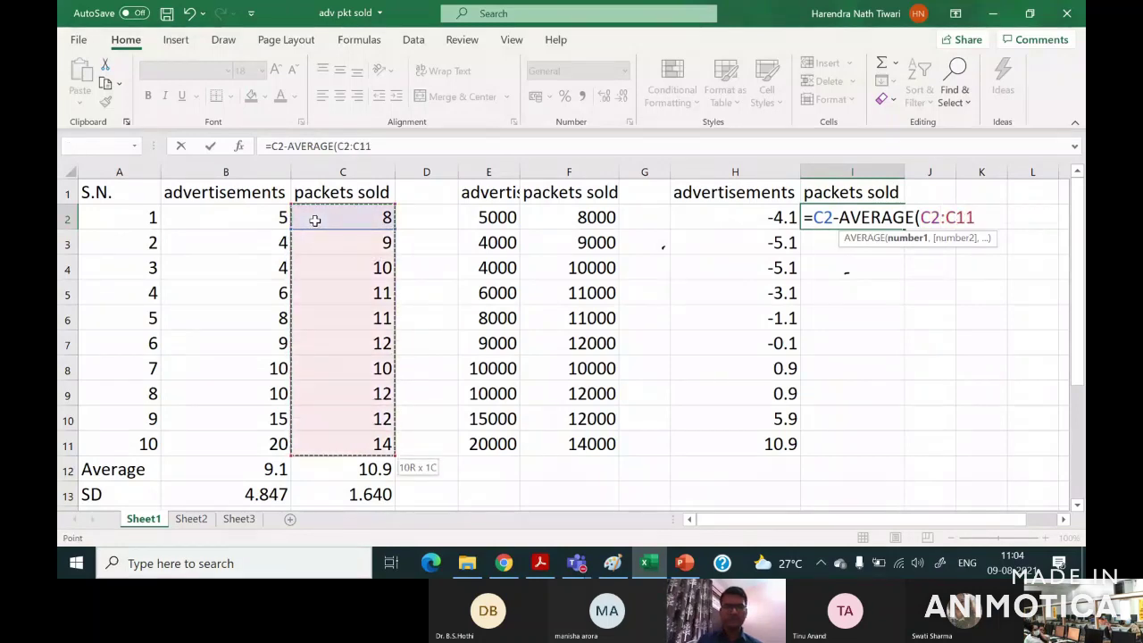
key("F4")
type(")")
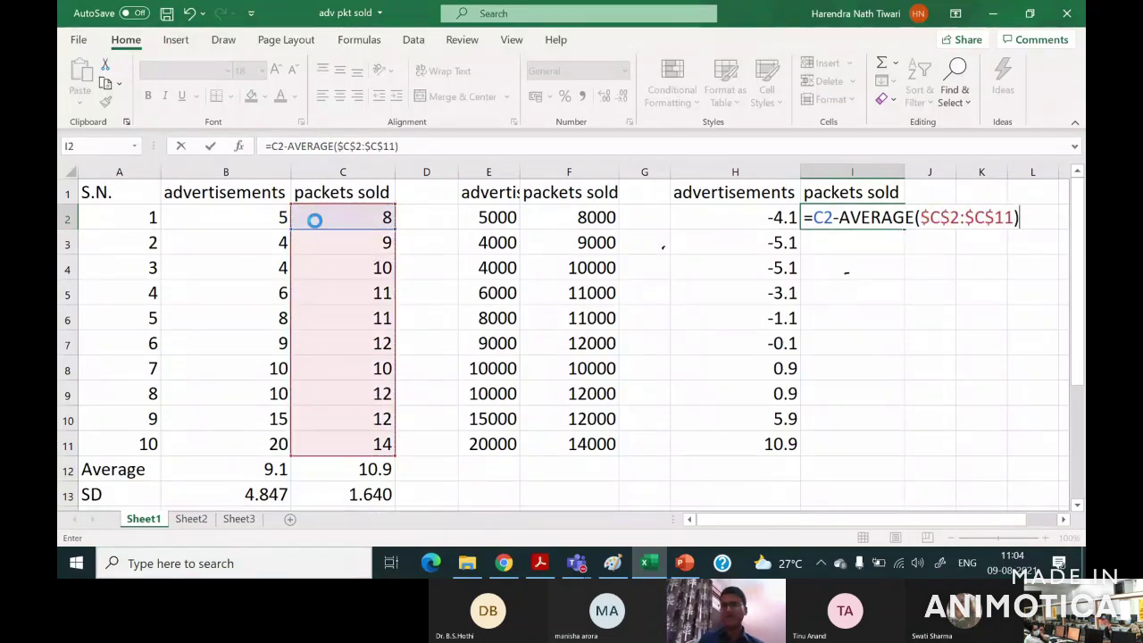
key("Return")
left_click(849, 214)
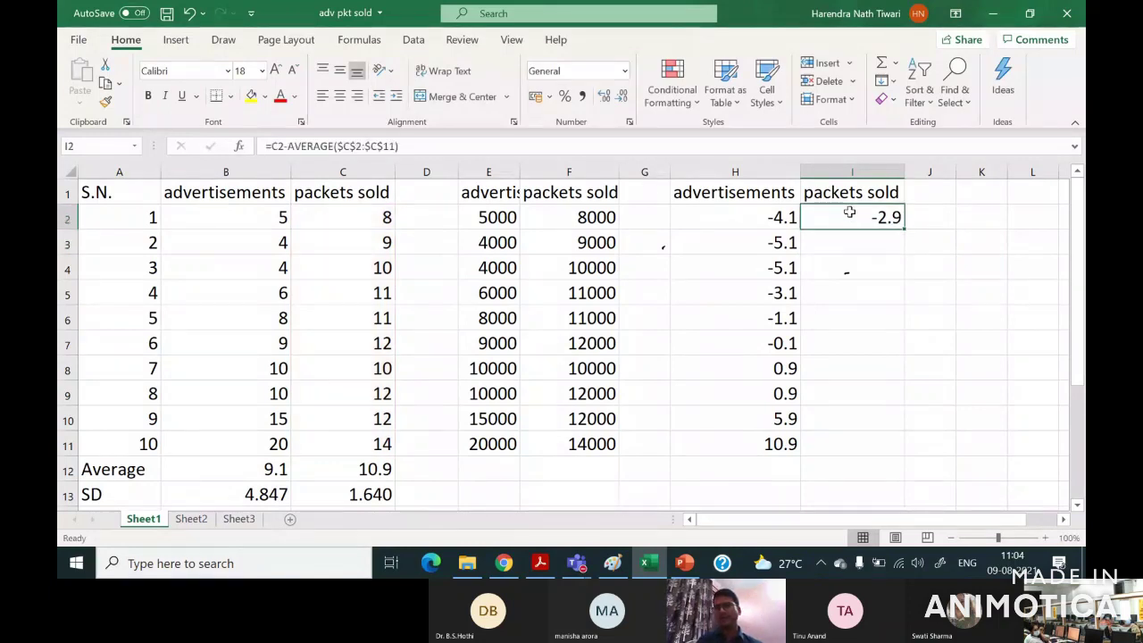
left_click_drag(905, 229, 895, 456)
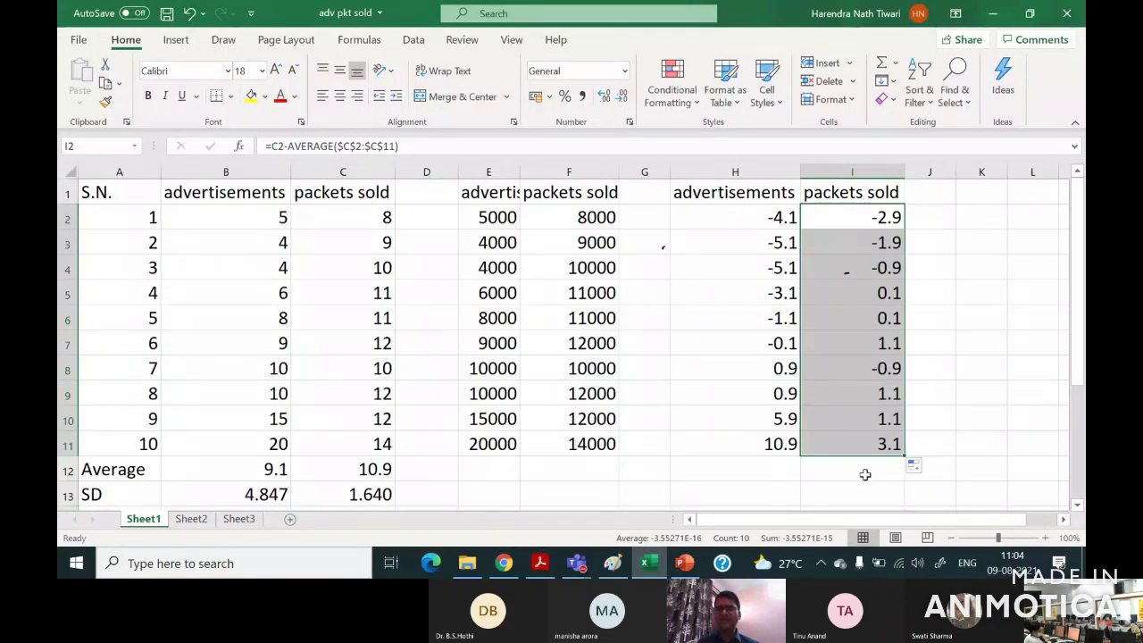
Calculate the population covariance of the centred data in I13 with COVARIANCE.P over H2:H11 and I2:I11.
left_click(865, 474)
left_click(863, 487)
type("=")
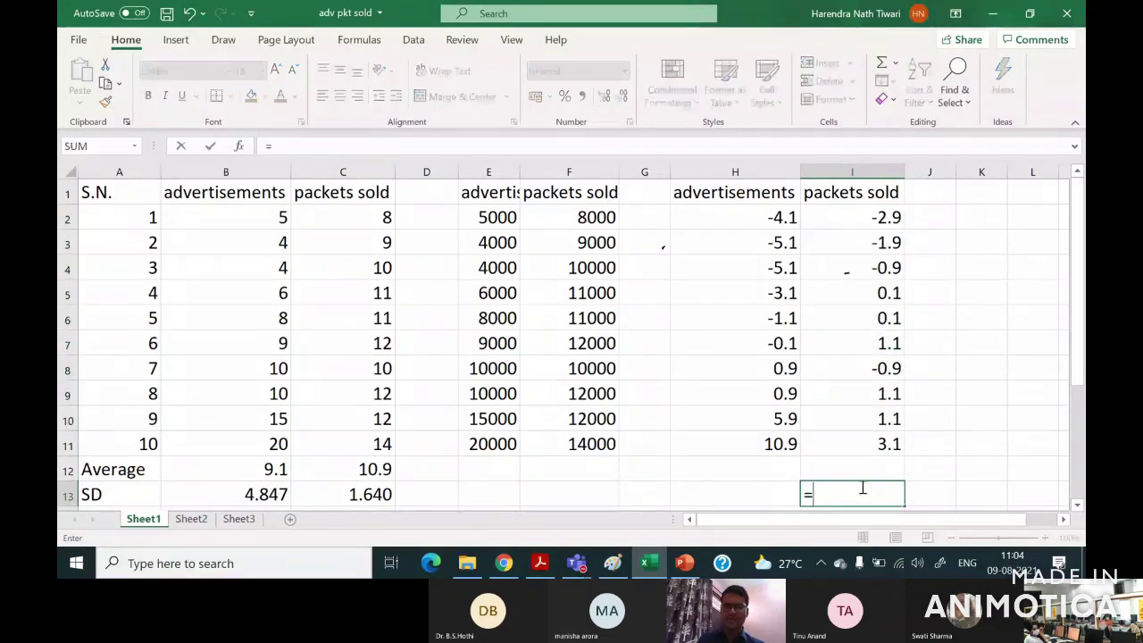
type("cov")
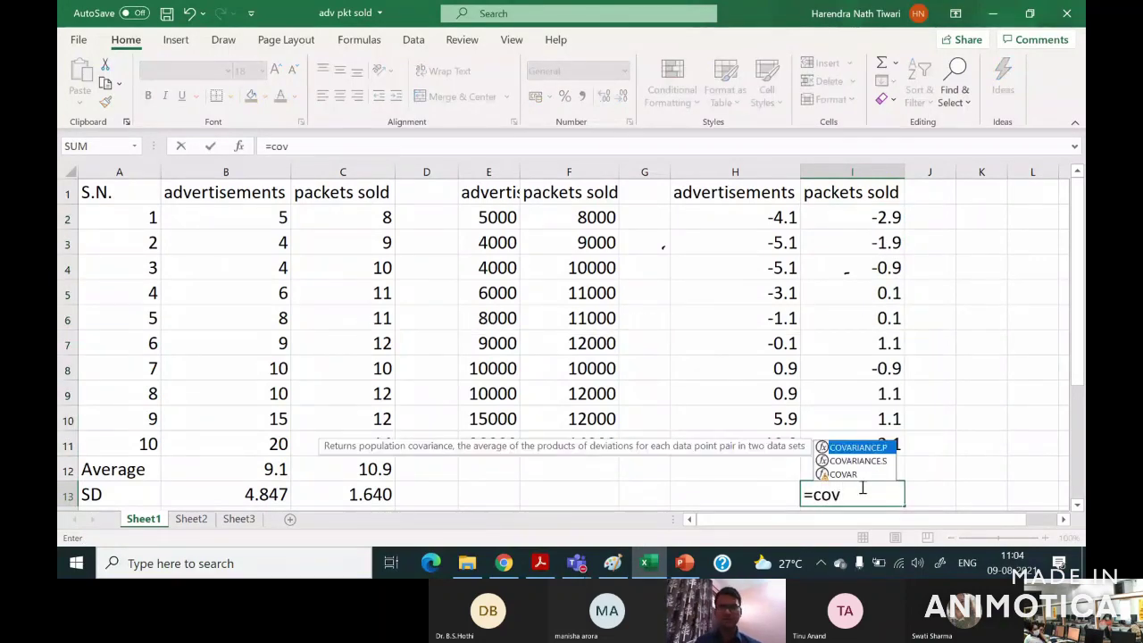
key("Tab")
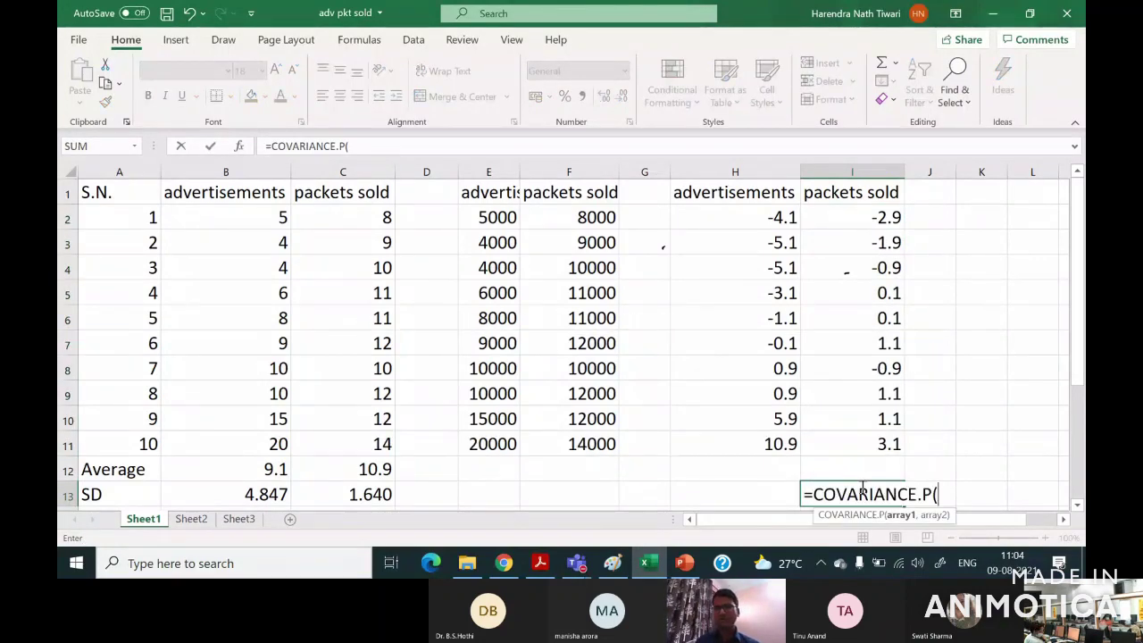
left_click(770, 223)
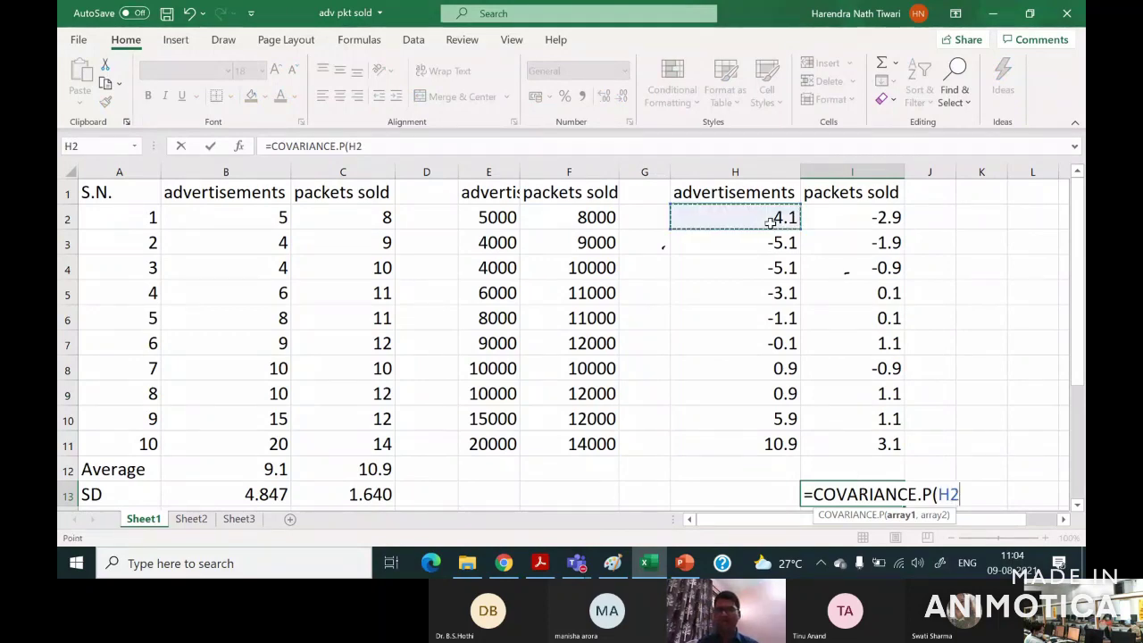
key("shift+Down")
key("shift+Down")
key("shift+Down")
key("shift+Down")
key("shift+Down")
key("shift+Down")
key("shift+Down")
key("shift+Down")
key("shift+Down")
type(",")
left_click(860, 220)
key("shift+Down")
key("shift+Down")
key("shift+Down")
key("shift+Down")
key("shift+Down")
key("shift+Down")
key("shift+Down")
key("shift+Down")
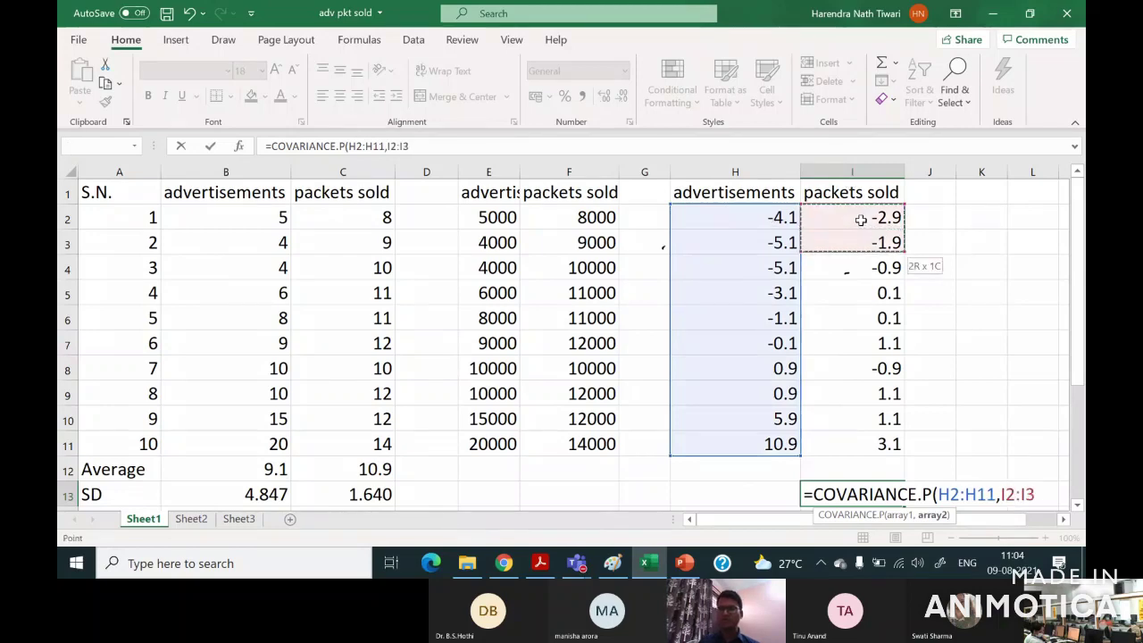
key("shift+Down")
key("Return")
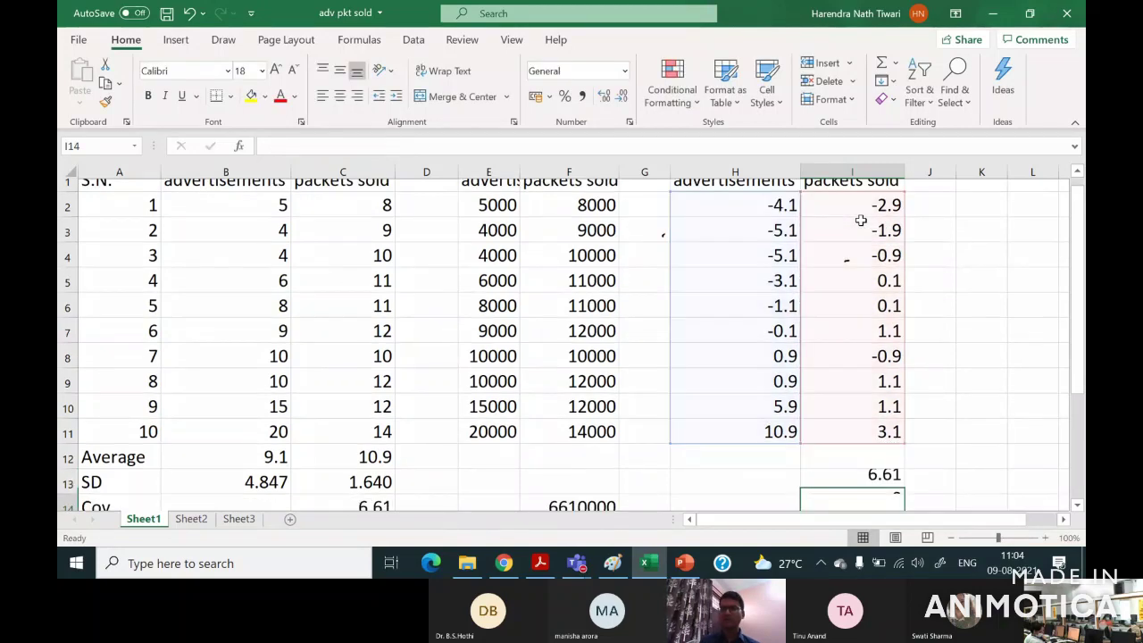
Examine the mean-centred advertisements and packets sold values in columns H and I together with their covariance.
scroll(886, 308, "up", 1)
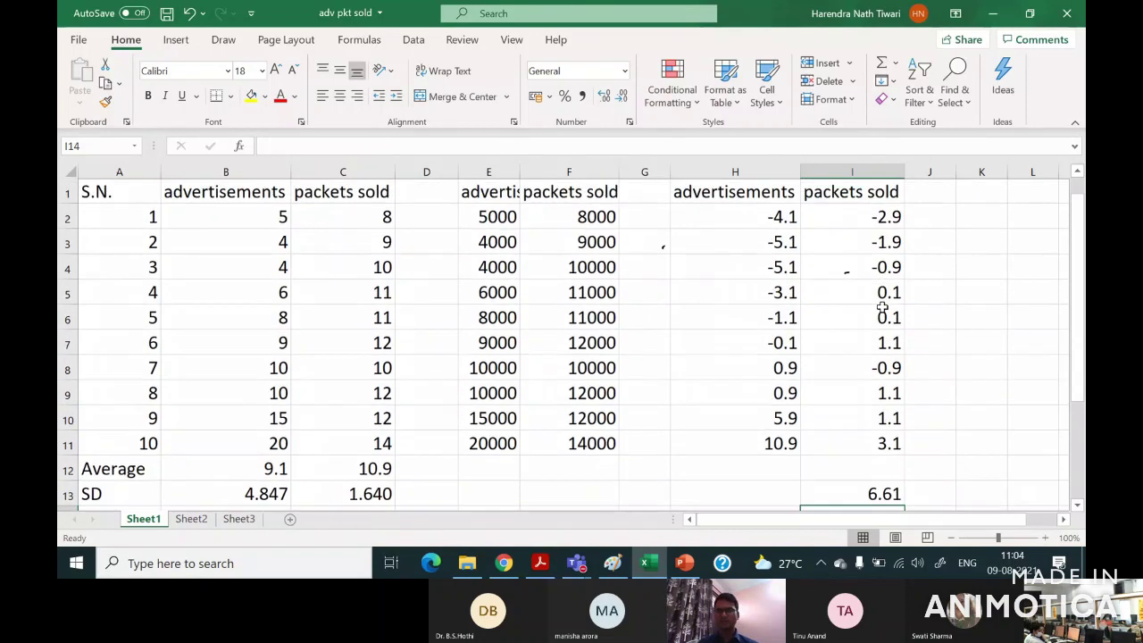
left_click(841, 337)
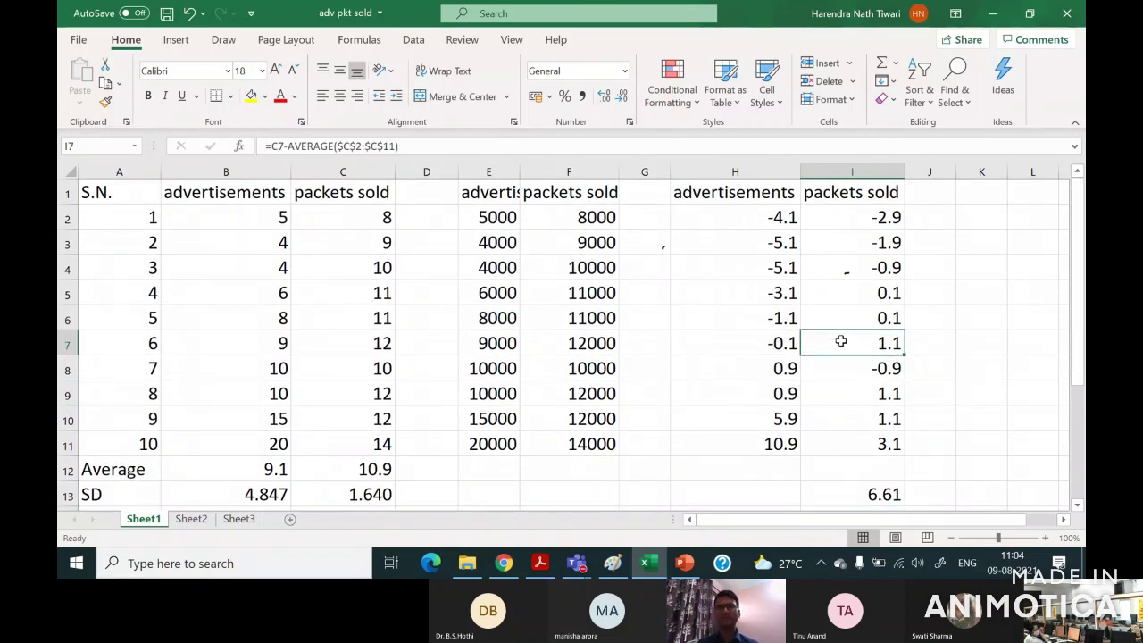
left_click(784, 349)
left_click(785, 322)
left_click(808, 263)
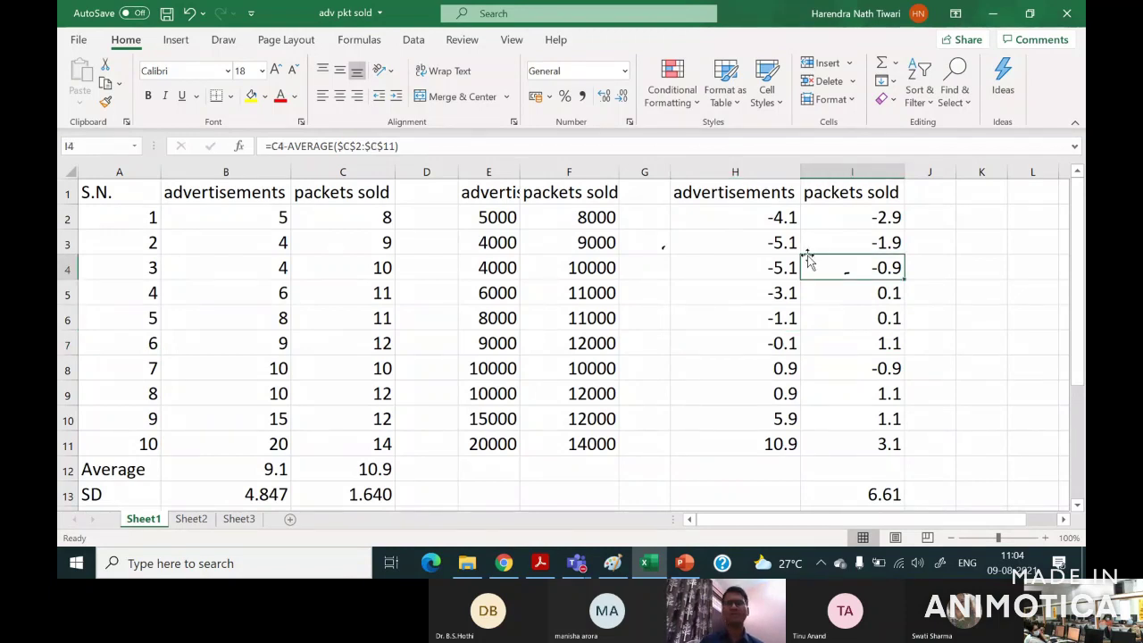
left_click(760, 217)
key("Down")
key("Down")
key("Down")
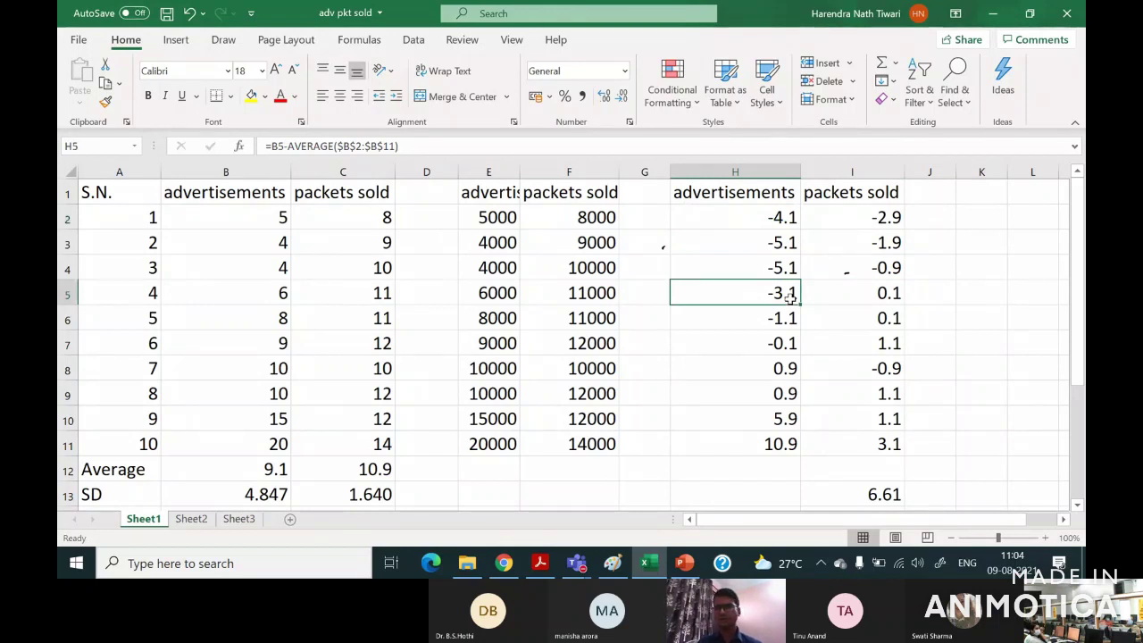
Compare the covariance of the mean-centred data in I13 with the covariance of the original data in C14.
left_click(818, 225)
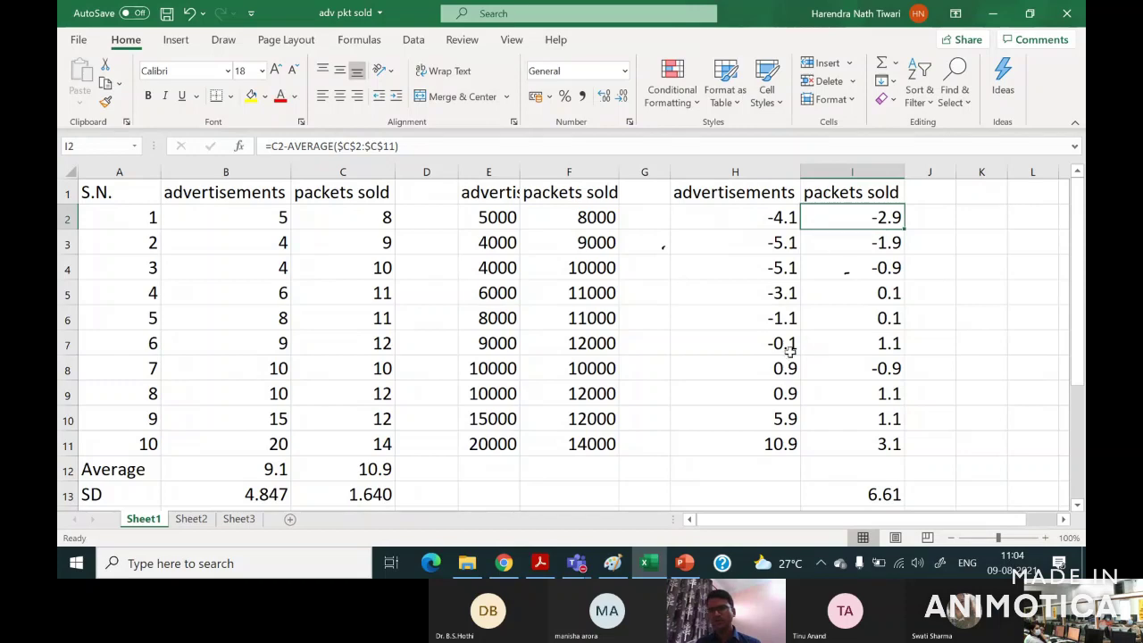
left_click(869, 496)
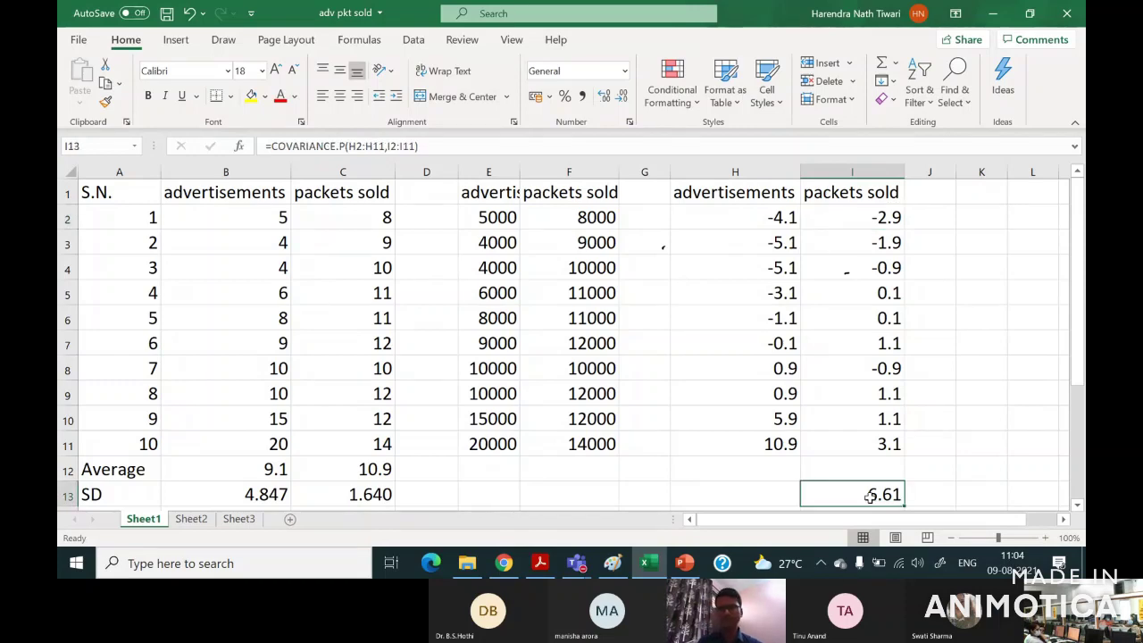
key("Down")
key("Down")
key("Down")
key("Down")
key("Up")
key("Up")
key("Up")
key("Left")
key("Left")
key("Left")
key("Left")
key("Left")
key("Left")
key("Left")
key("Right")
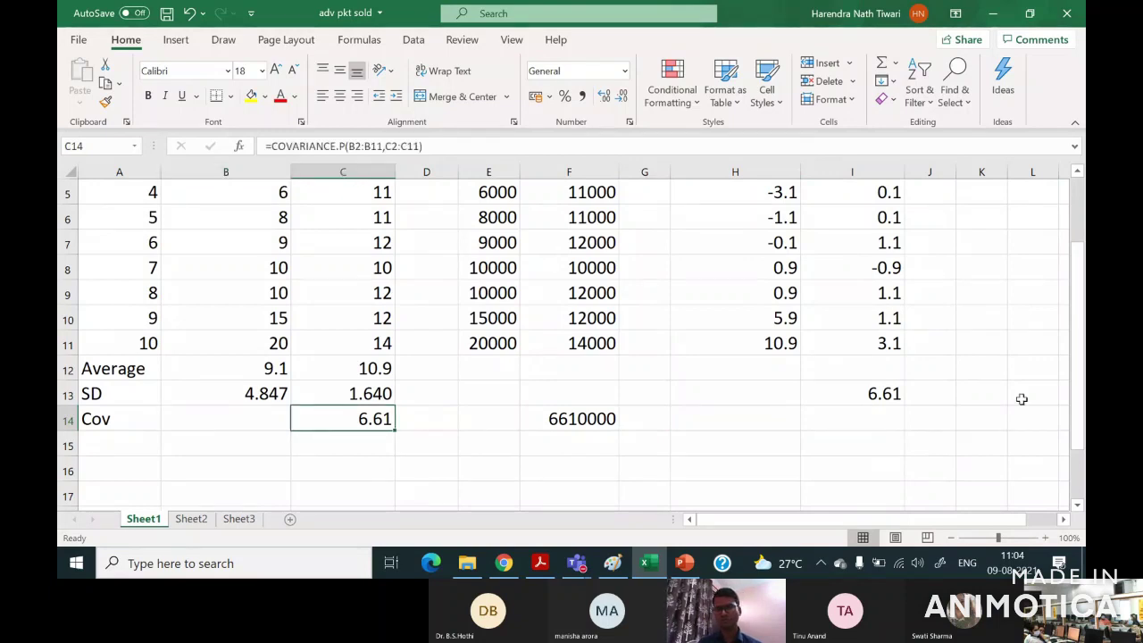
left_click(867, 387)
scroll(867, 388, "up", 2)
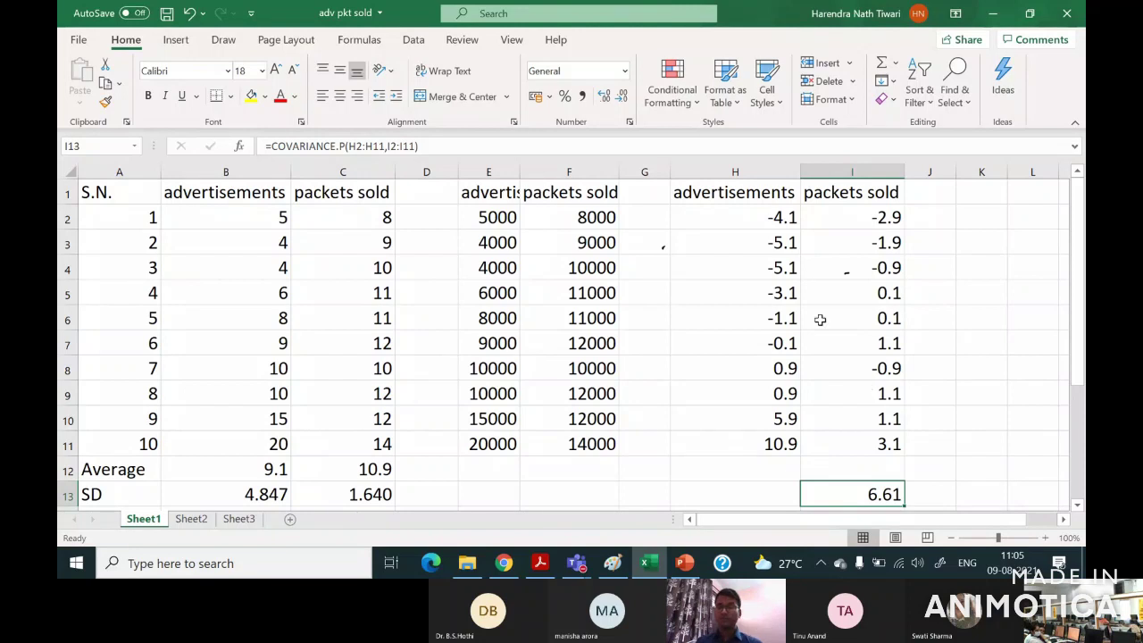
Review the centring formula in H2 and the mean-centred advertisements values down column H.
left_click(766, 220)
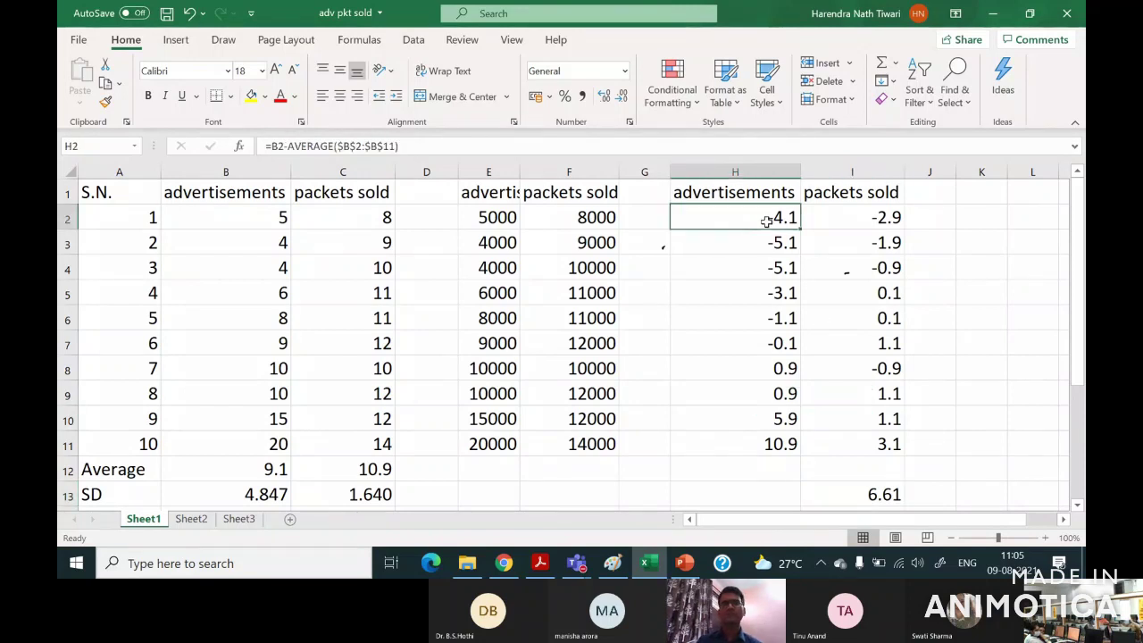
double_click(766, 220)
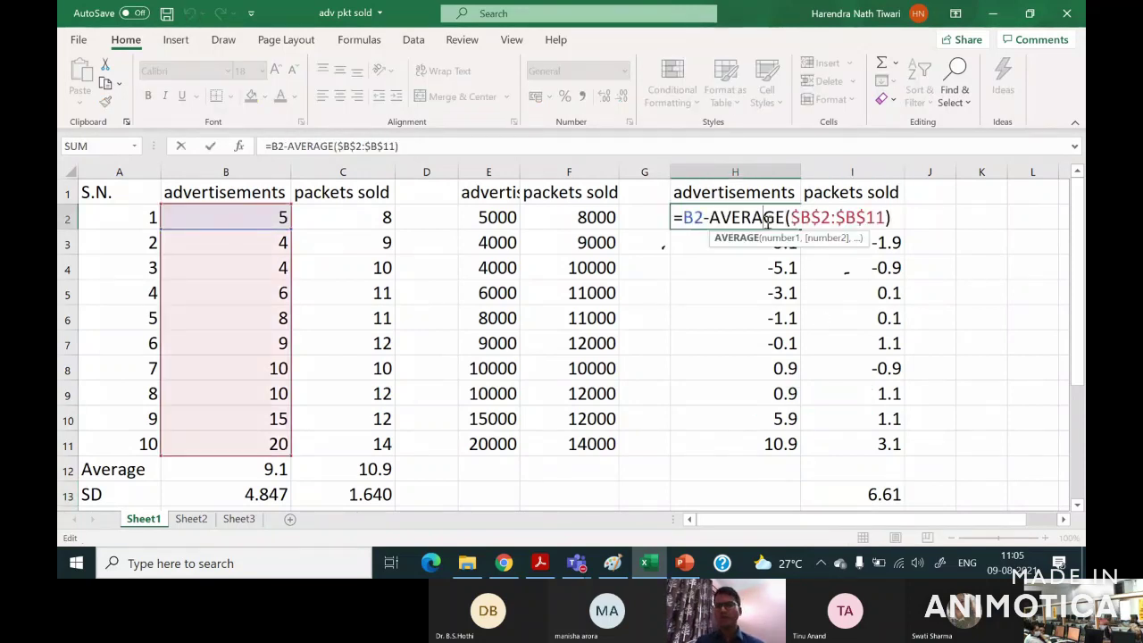
left_click(797, 315)
key("Down")
key("Down")
key("Down")
key("Down")
key("Down")
key("Down")
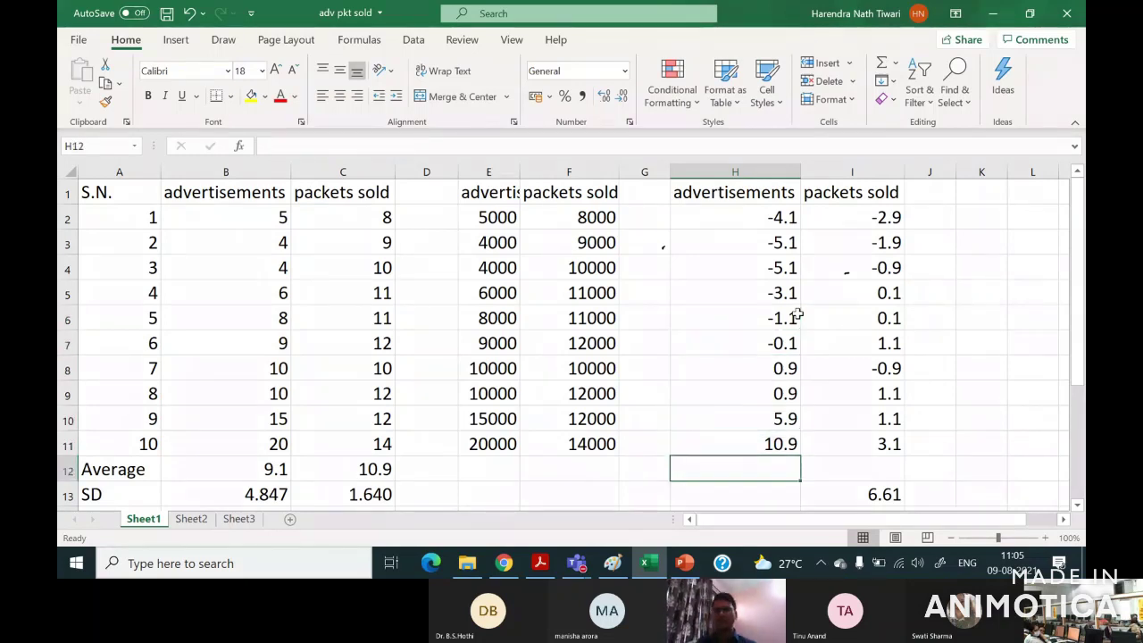
Examine the scaled data's covariance in F14 and the multiplied-by-1000 advertisements values in E2:E11.
scroll(669, 375, "down", 1)
left_click(560, 464)
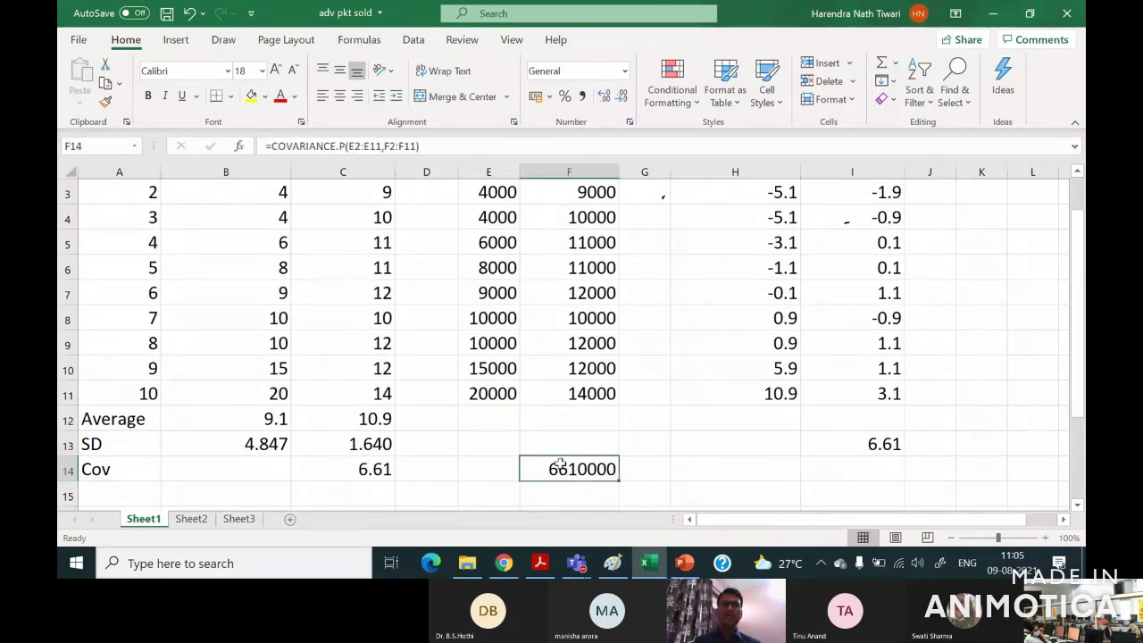
scroll(480, 267, "up", 1)
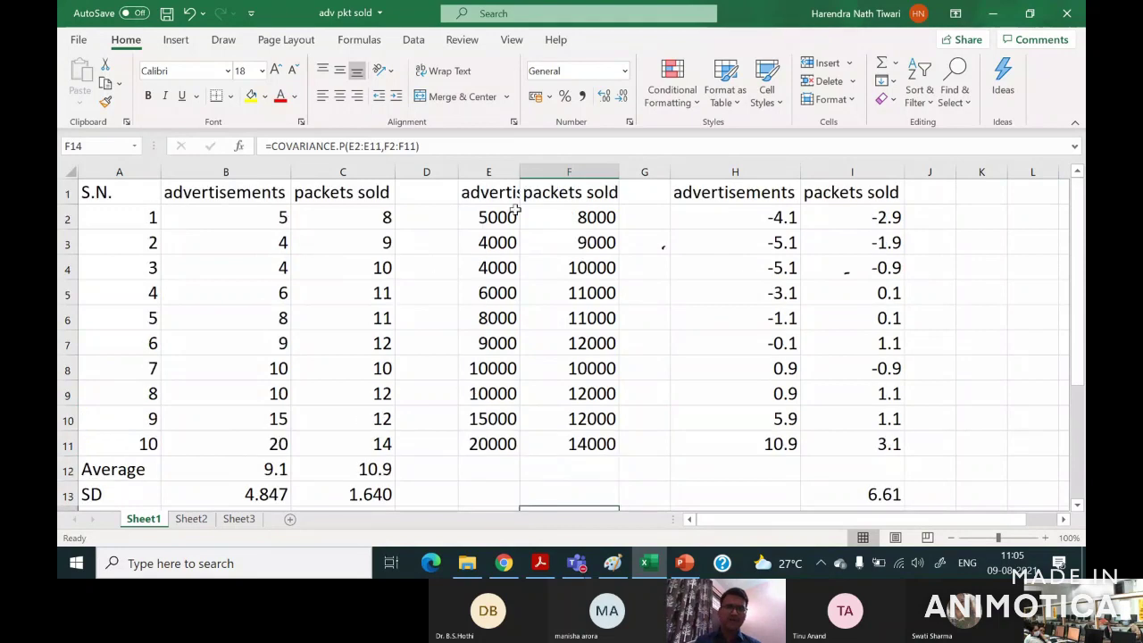
left_click(493, 214)
key("Down")
key("Down")
key("Down")
key("Down")
key("Down")
key("Down")
key("Down")
key("Down")
key("Down")
key("Down")
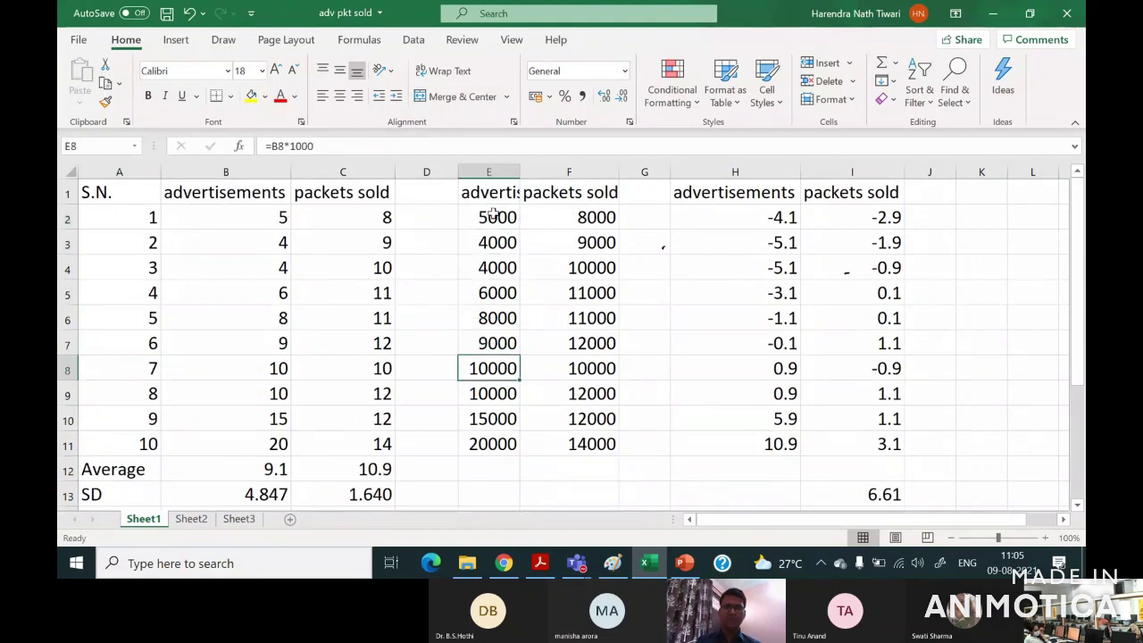
key("Up")
key("Up")
key("Up")
key("Up")
key("Up")
key("Up")
key("Up")
key("Up")
key("Up")
key("Up")
key("Up")
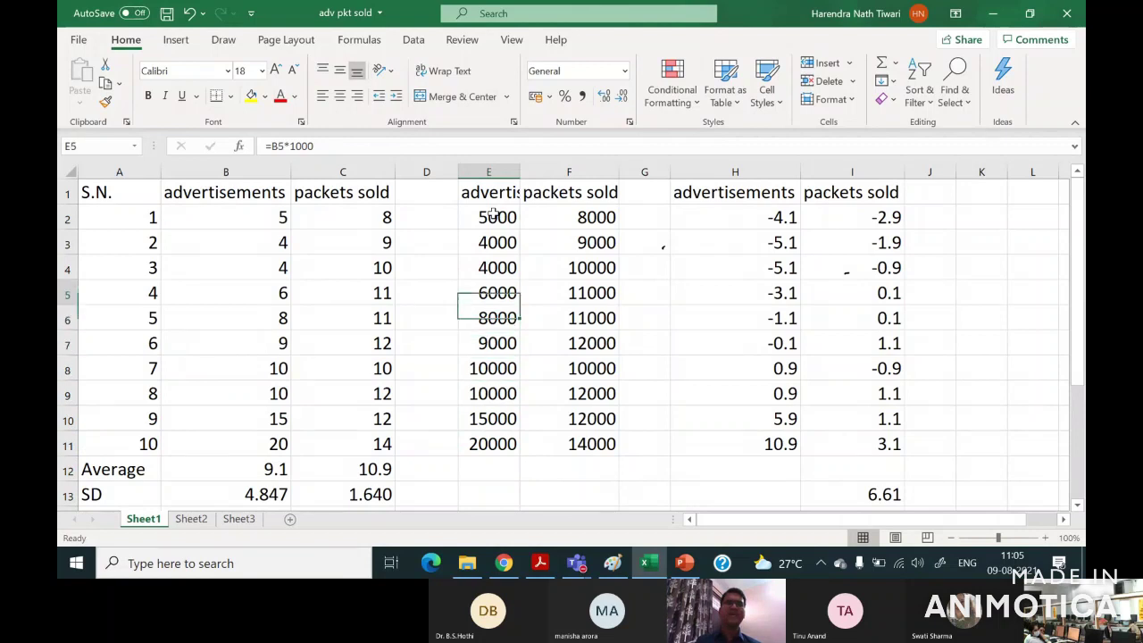
Replace the average in H2 with the constant 100 so it reads =B2-100, and fill the formula down through H11.
left_click(755, 225)
left_click(754, 239)
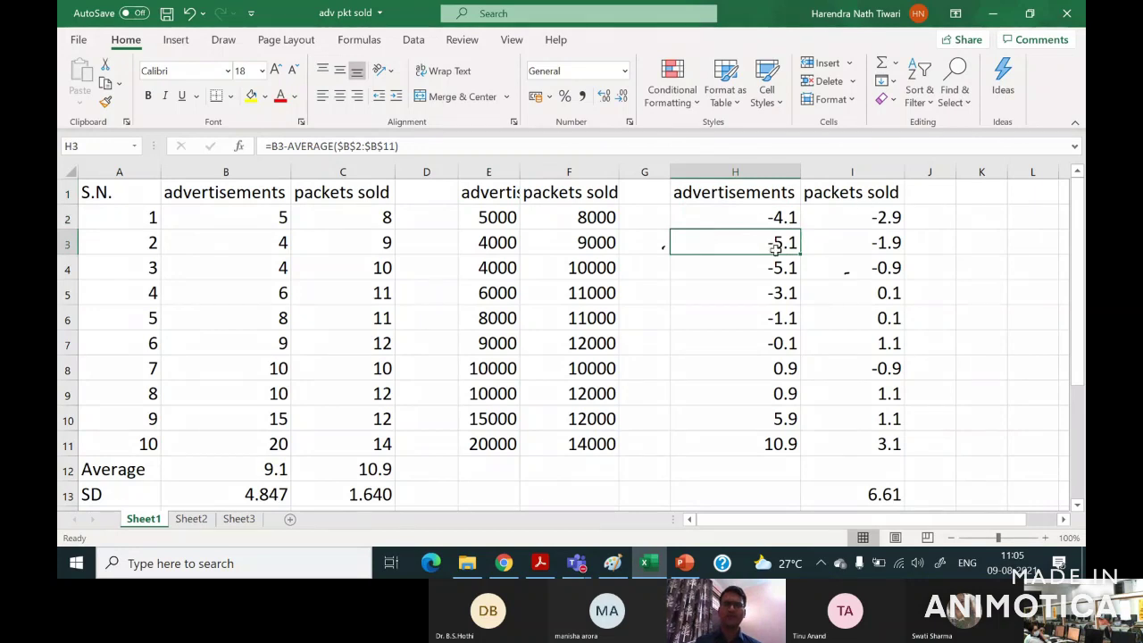
left_click(704, 221)
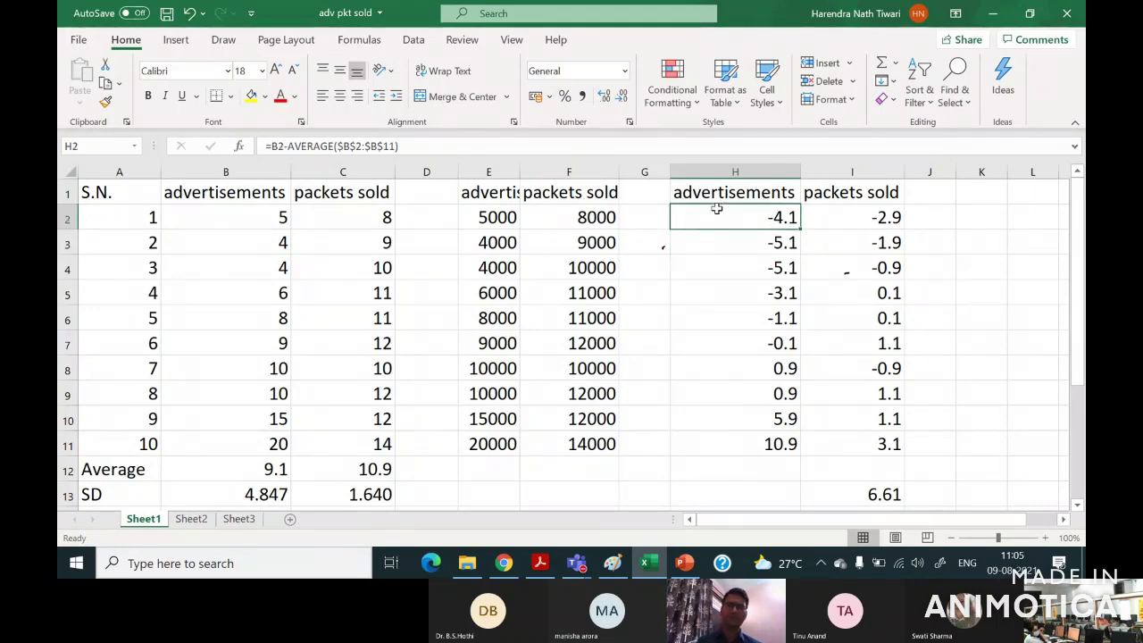
left_click(750, 198)
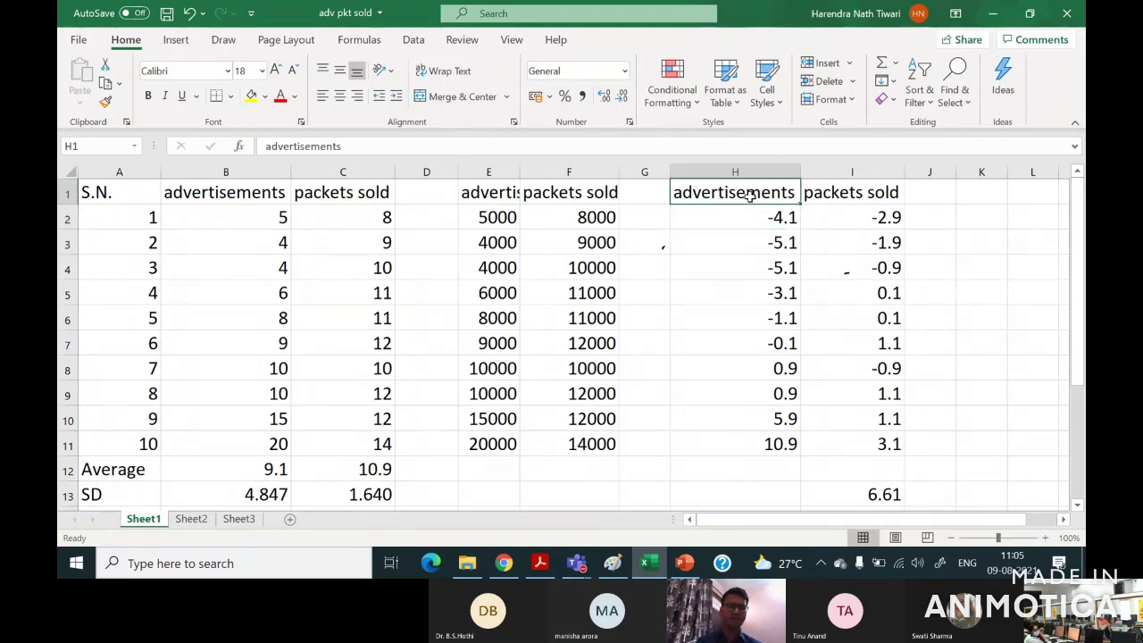
key("shift+Down")
key("shift+Down")
key("shift+Right")
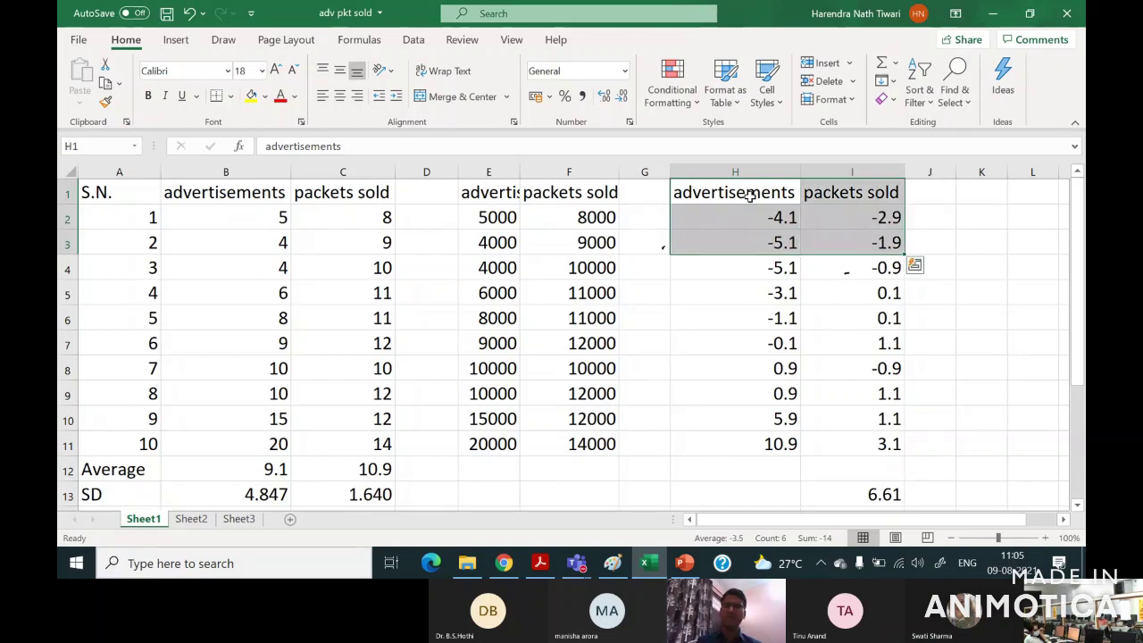
left_click(680, 243)
double_click(777, 216)
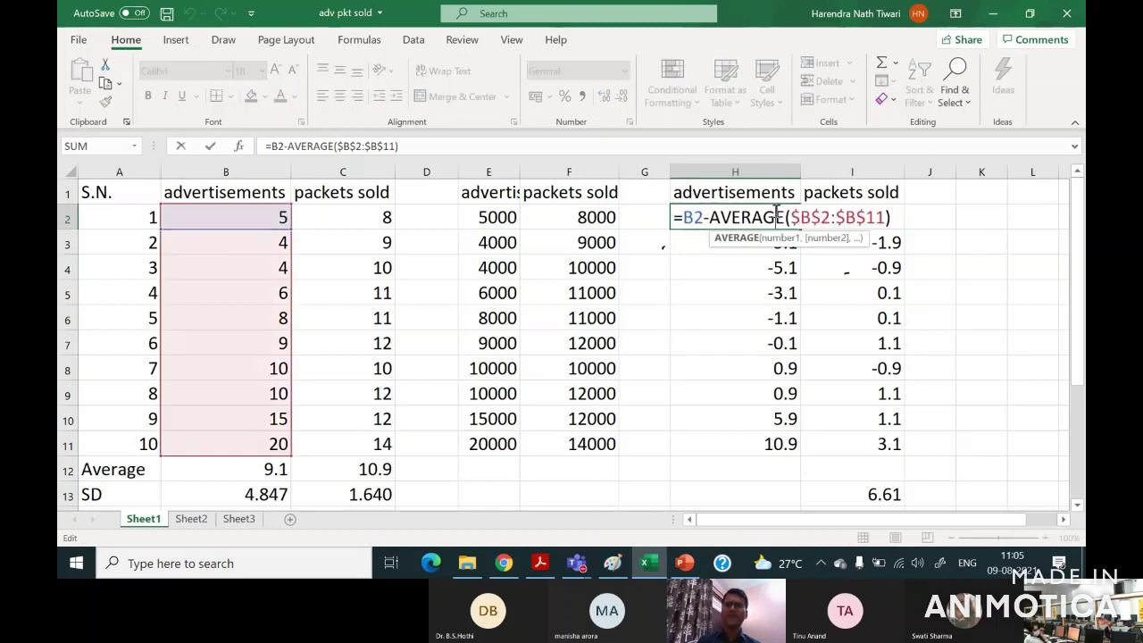
left_click(711, 218)
left_click_drag(717, 218, 886, 218)
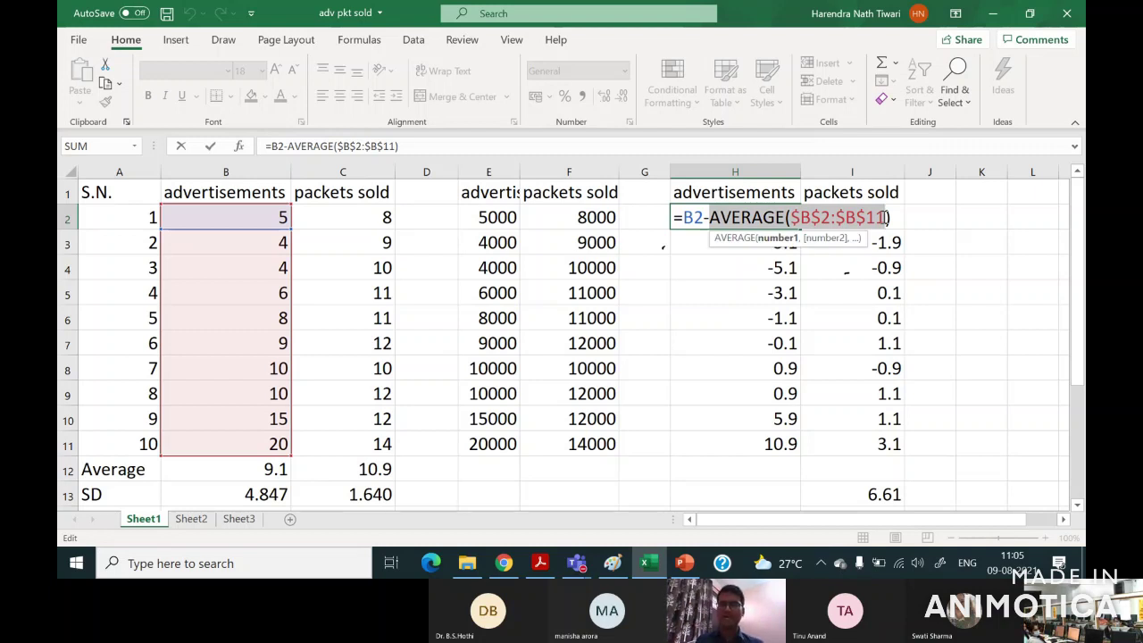
type("100")
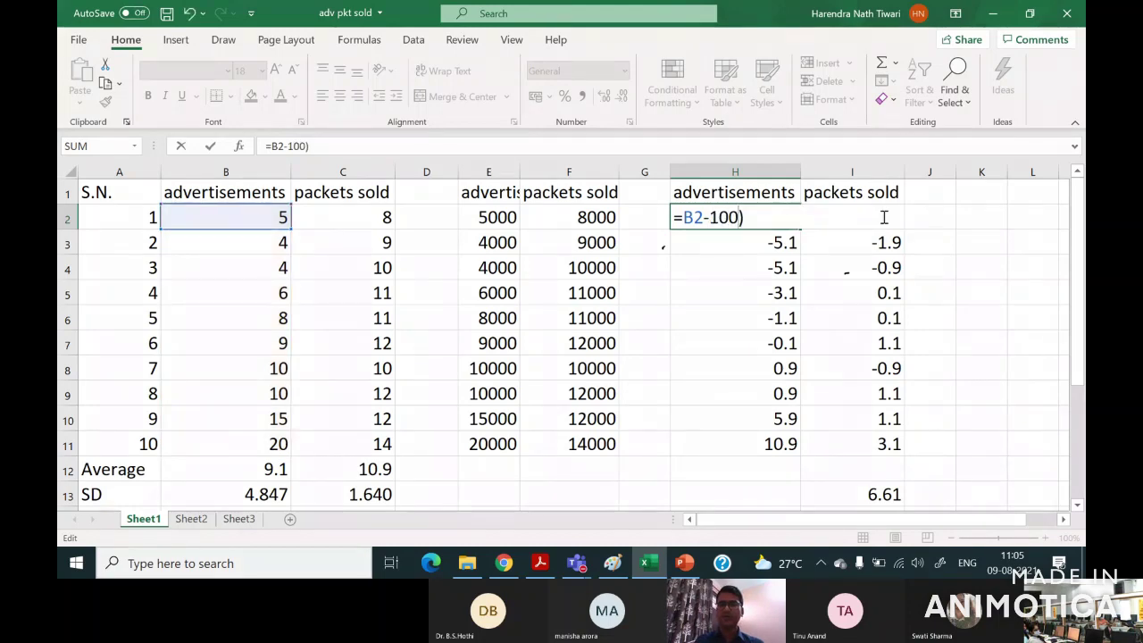
key("Return")
key("Return")
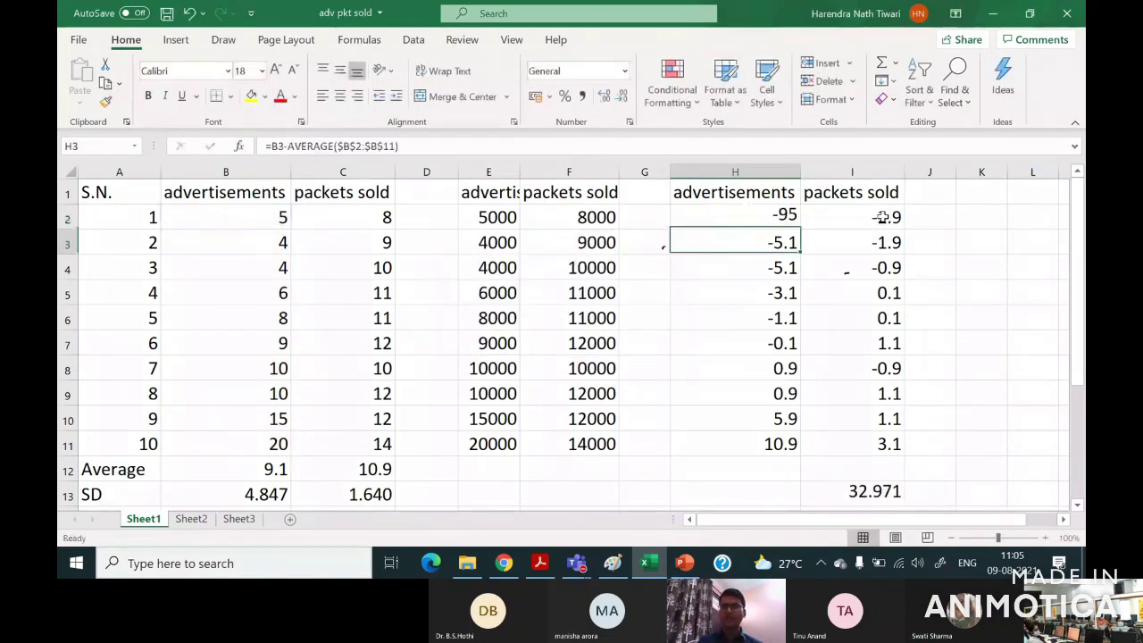
left_click(774, 213)
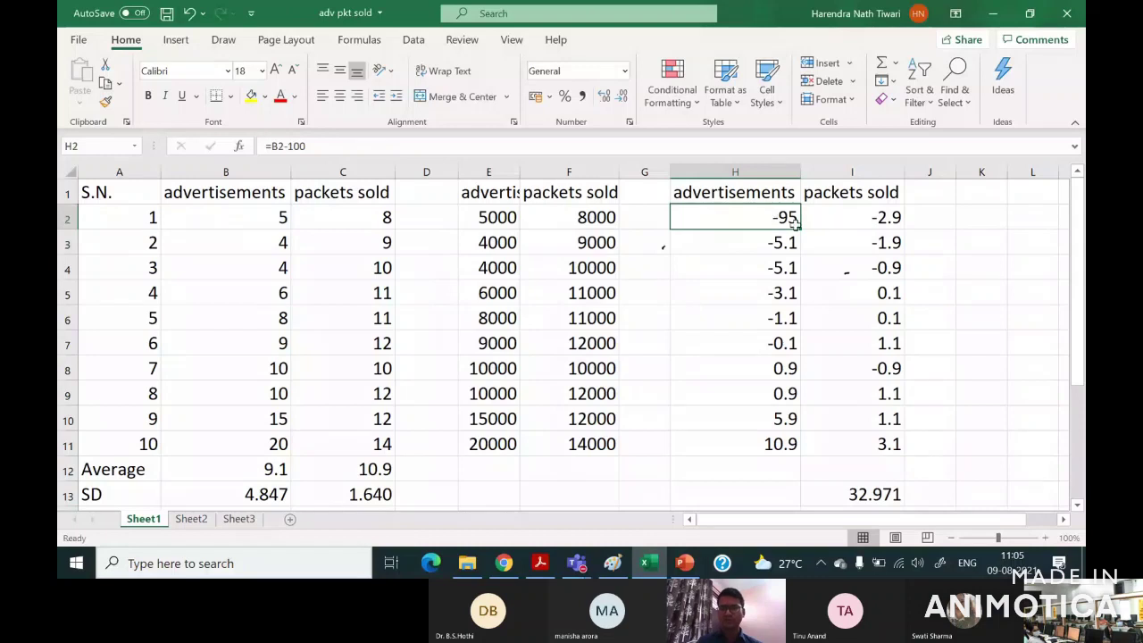
double_click(799, 228)
Change the packets sold formula in I2 to =C2-10 and fill it down through I11.
left_click(853, 218)
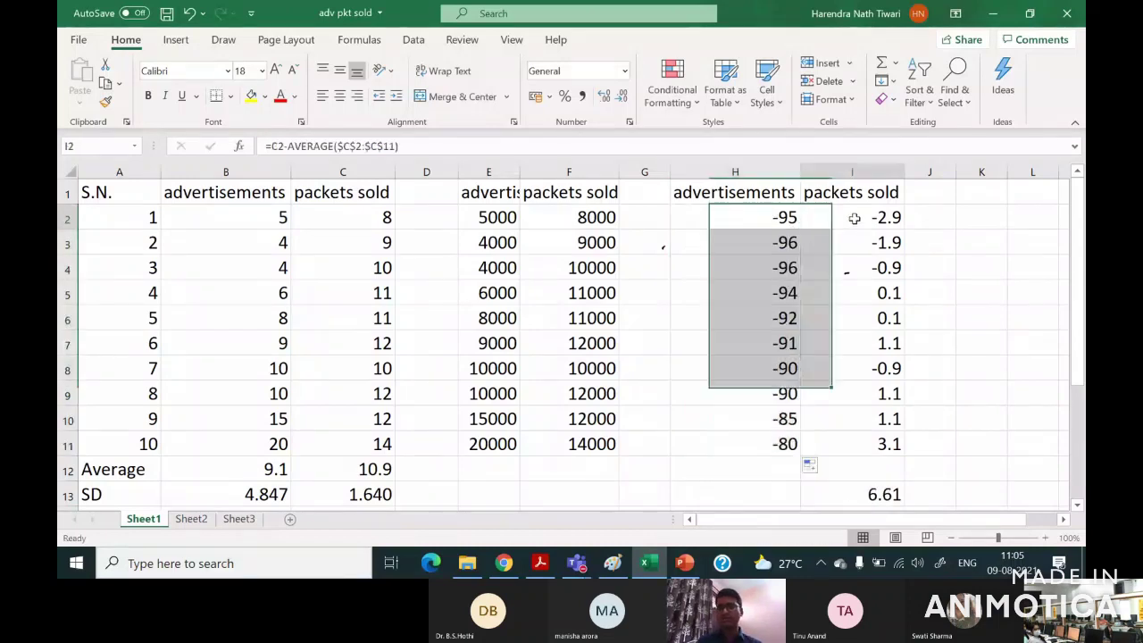
double_click(854, 218)
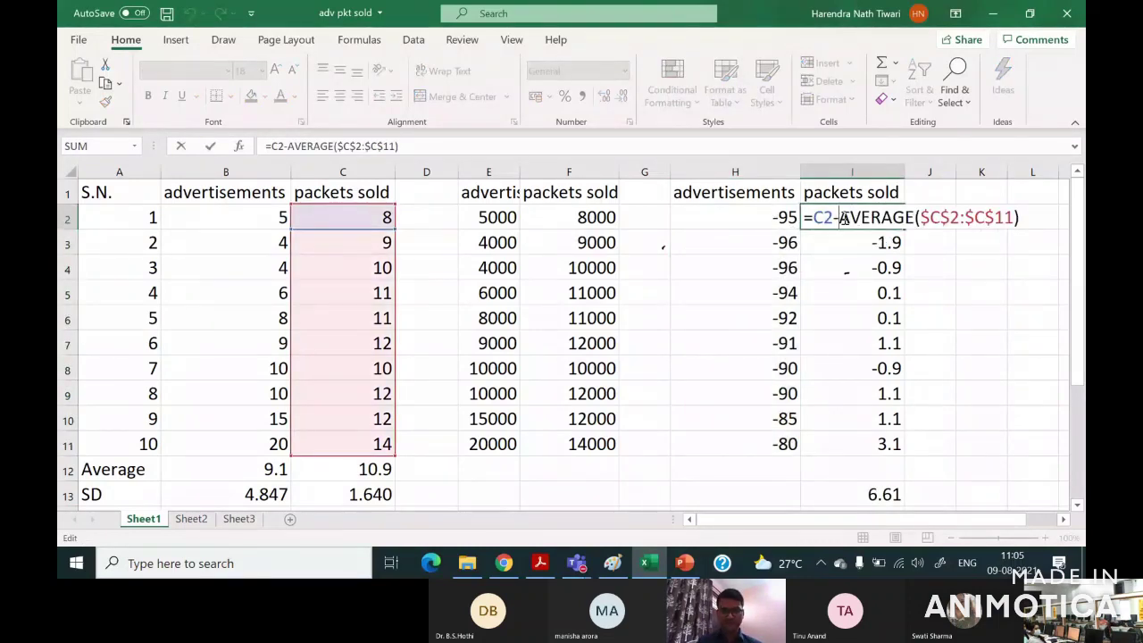
left_click_drag(841, 217, 1016, 218)
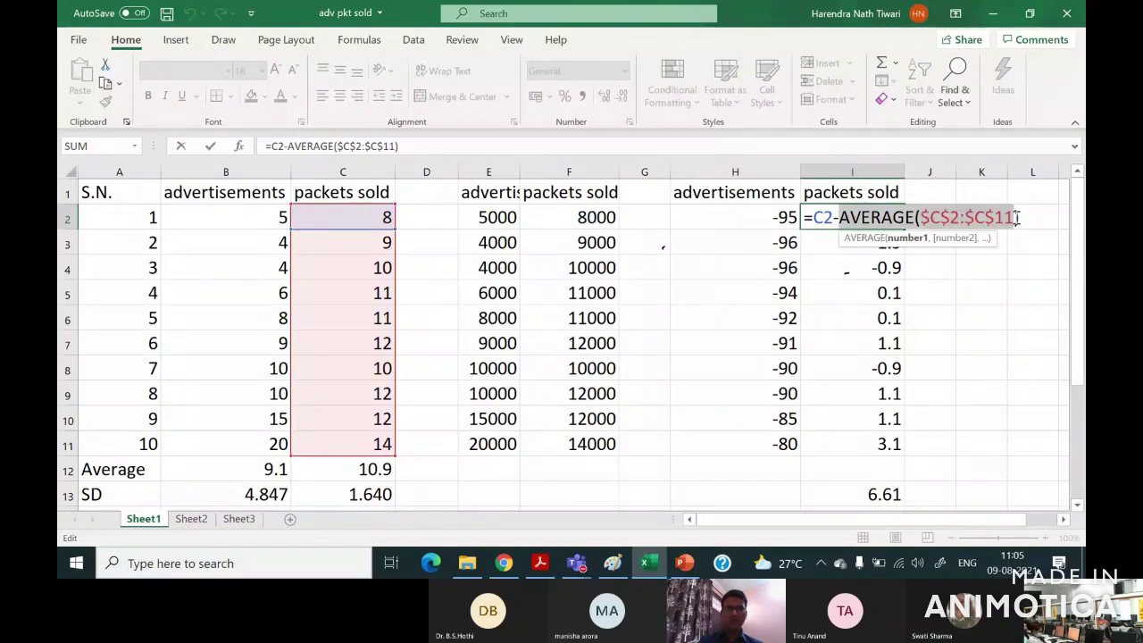
type("10")
key("Delete")
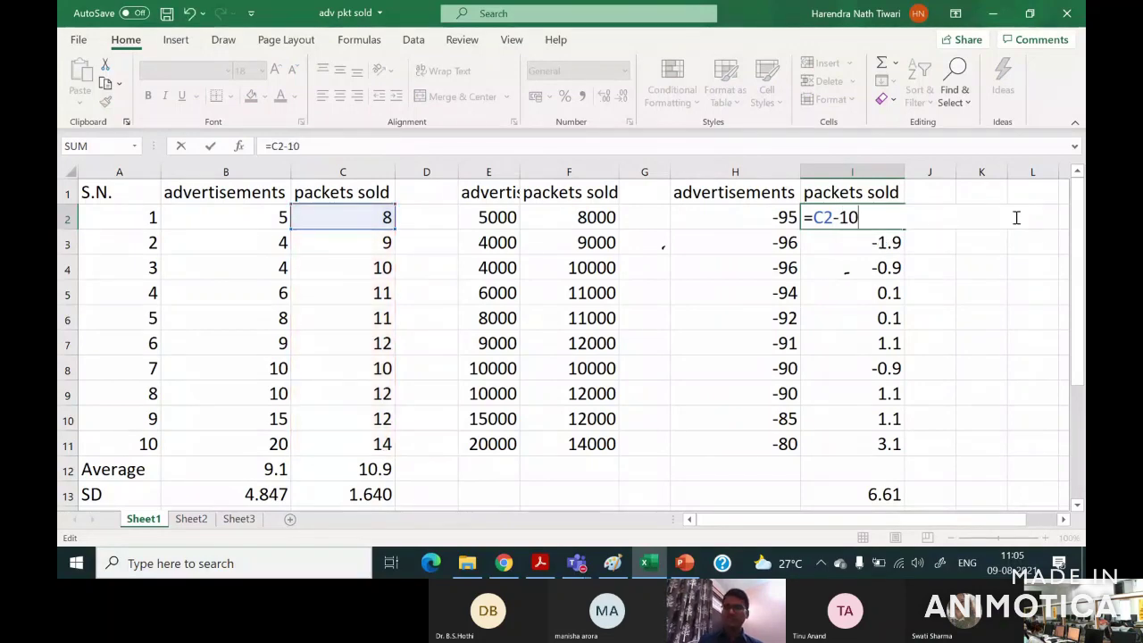
key("Return")
left_click(886, 218)
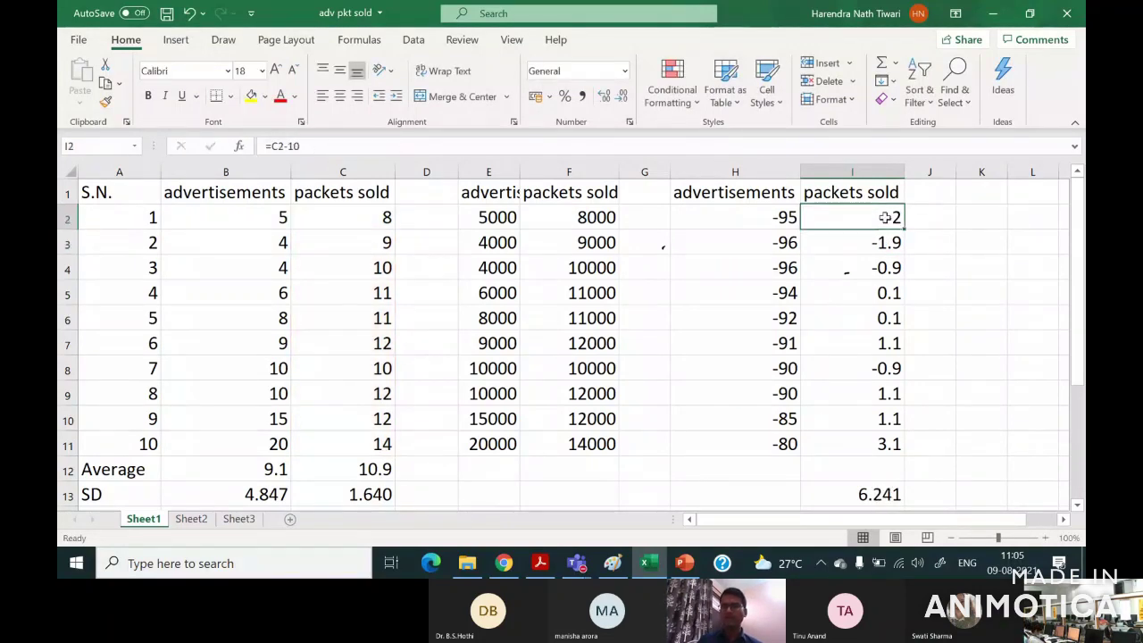
double_click(905, 232)
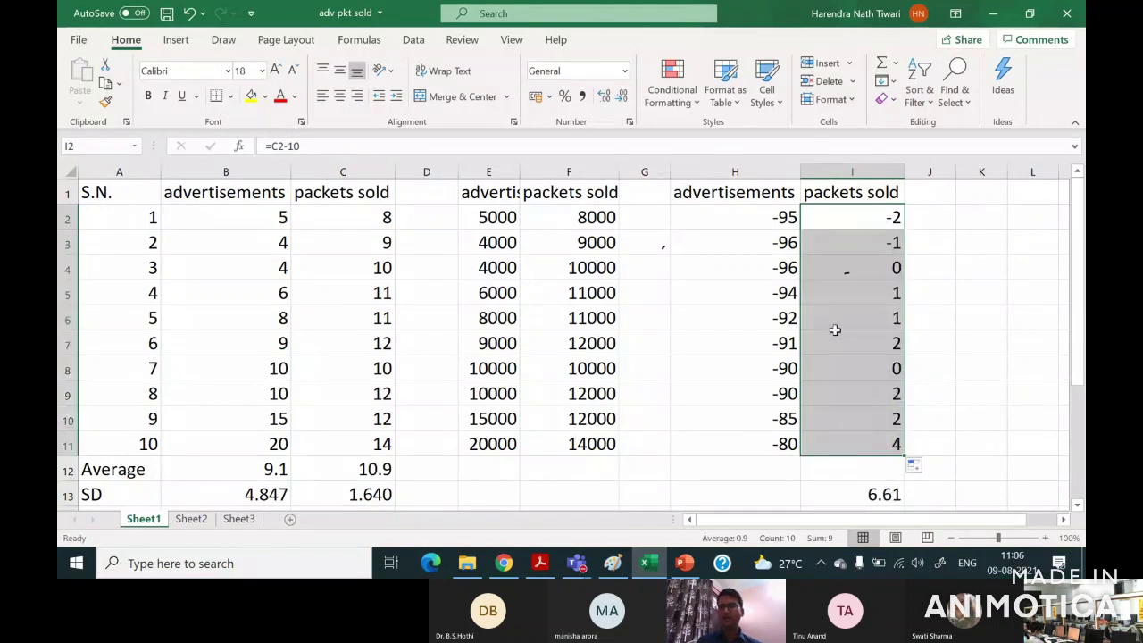
Change the packets sold formula in I2 to =C2-100, fill it down through I11, and check the covariance in I13.
left_click(832, 384)
left_click(855, 215)
double_click(854, 215)
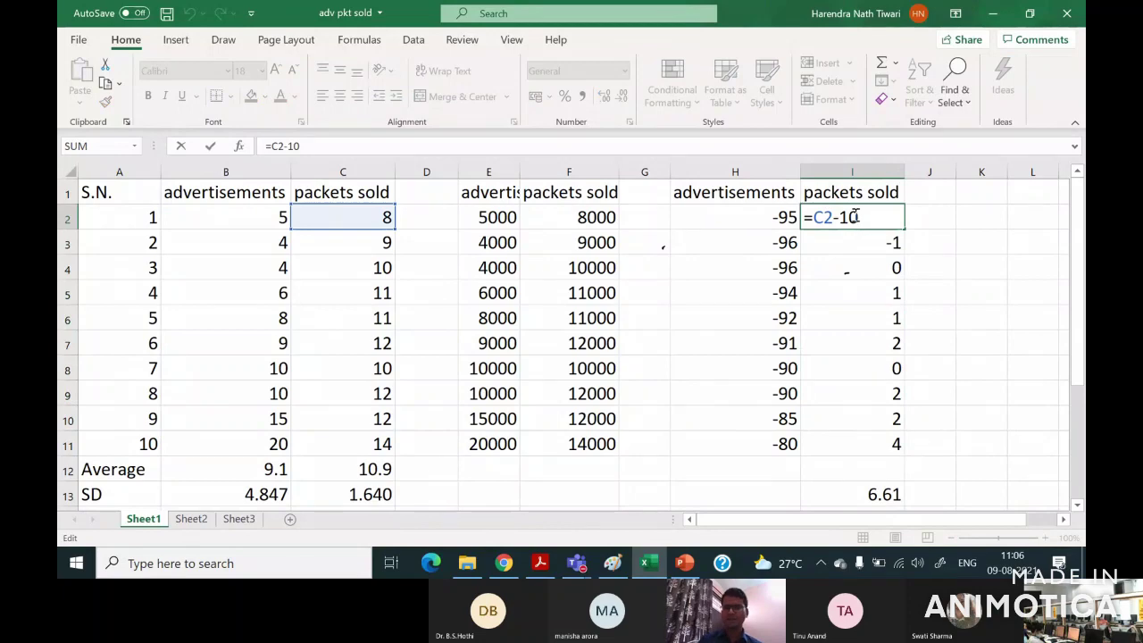
key("Return")
double_click(765, 222)
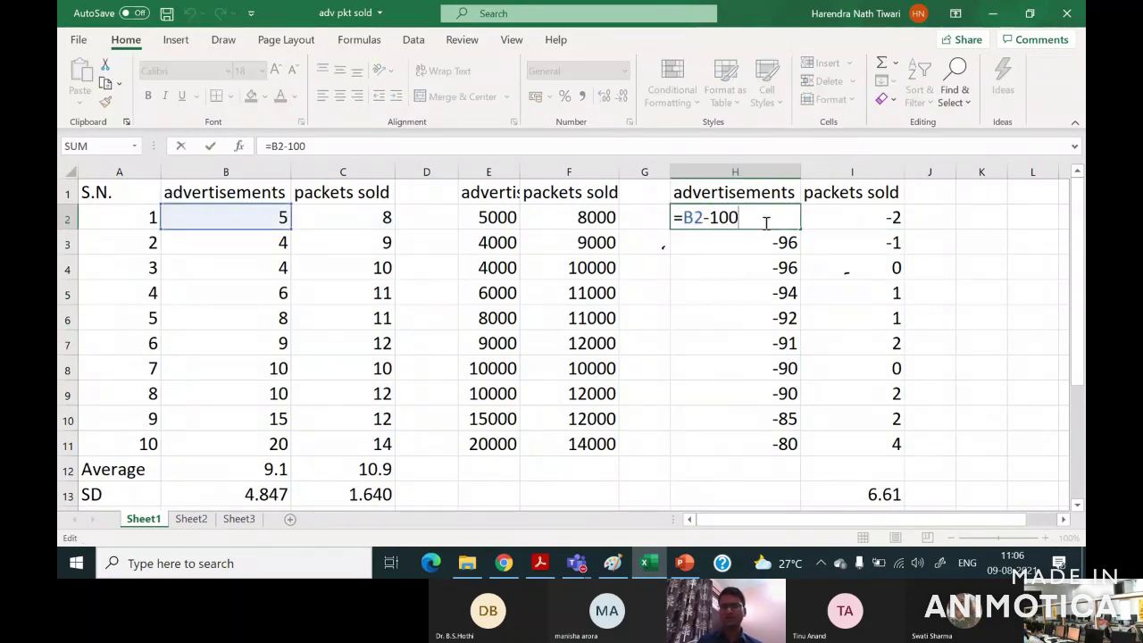
left_click(855, 217)
double_click(859, 217)
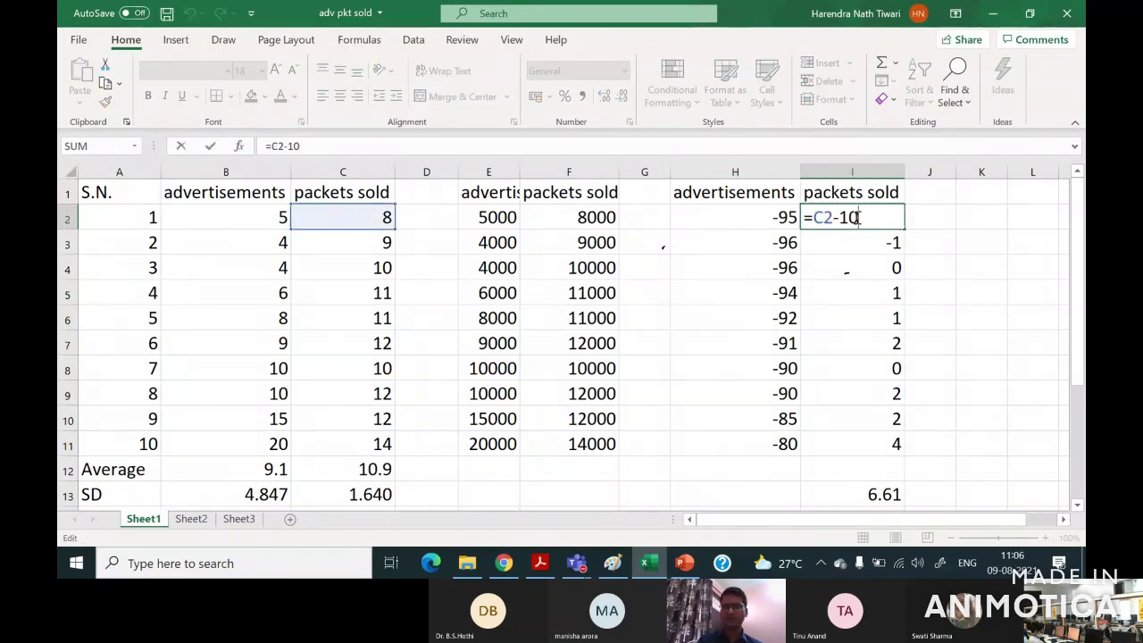
type("0")
key("Return")
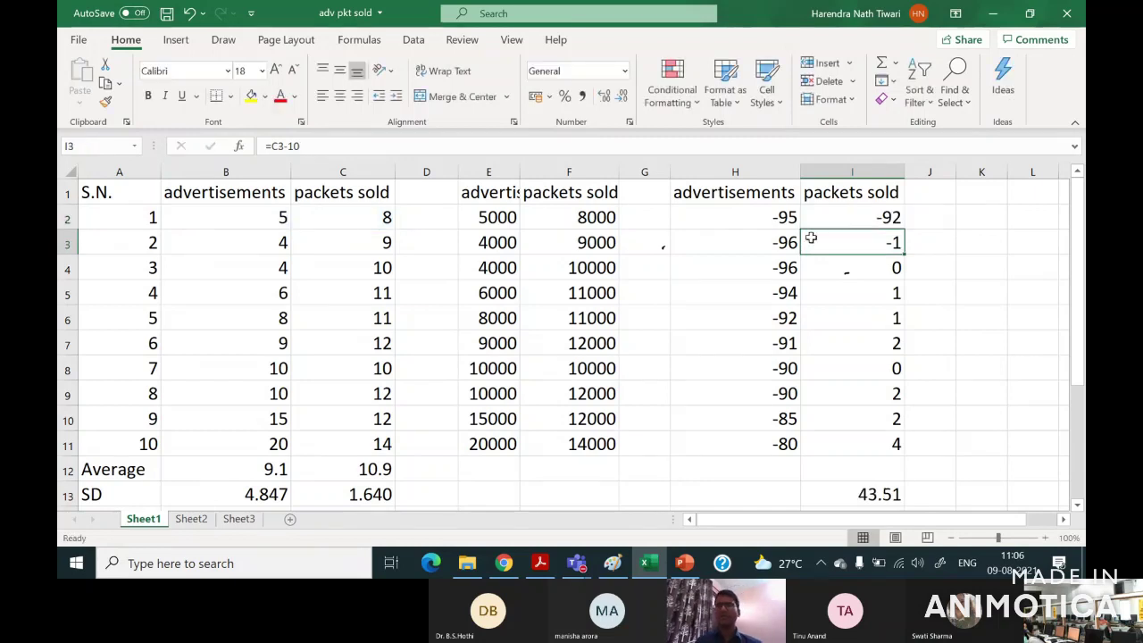
left_click(857, 217)
left_click(907, 221)
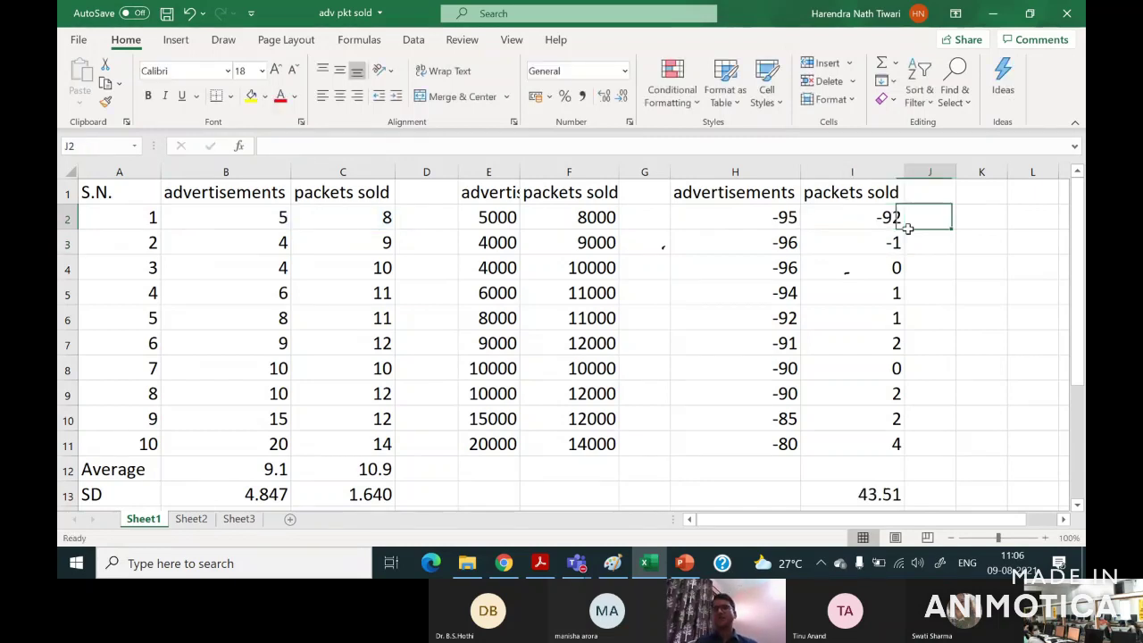
left_click_drag(887, 217, 905, 226)
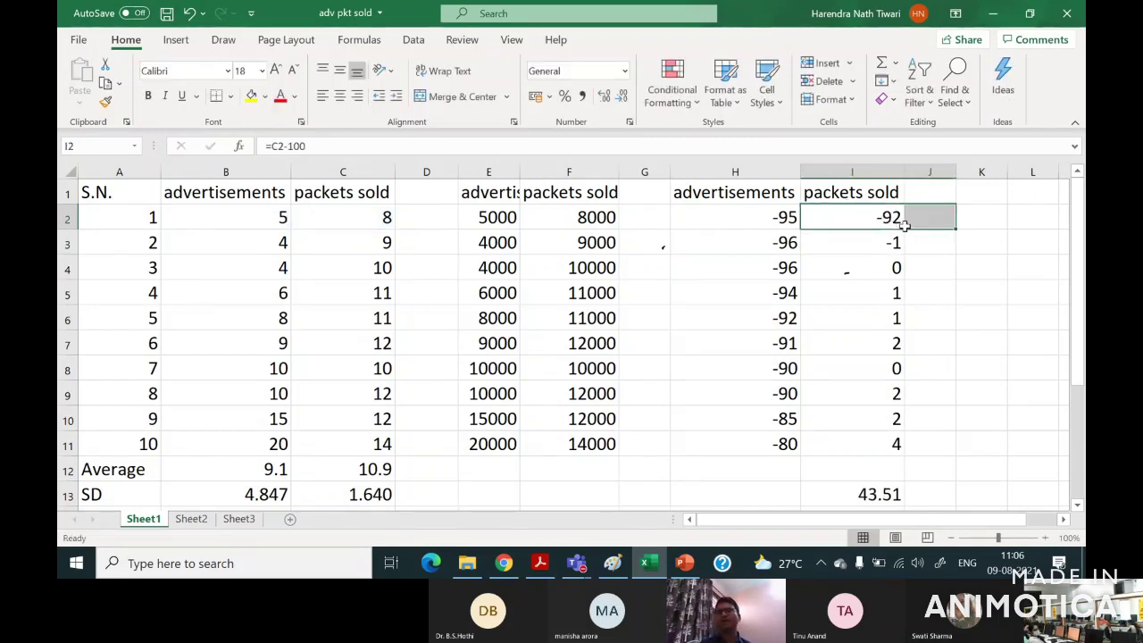
left_click(902, 225)
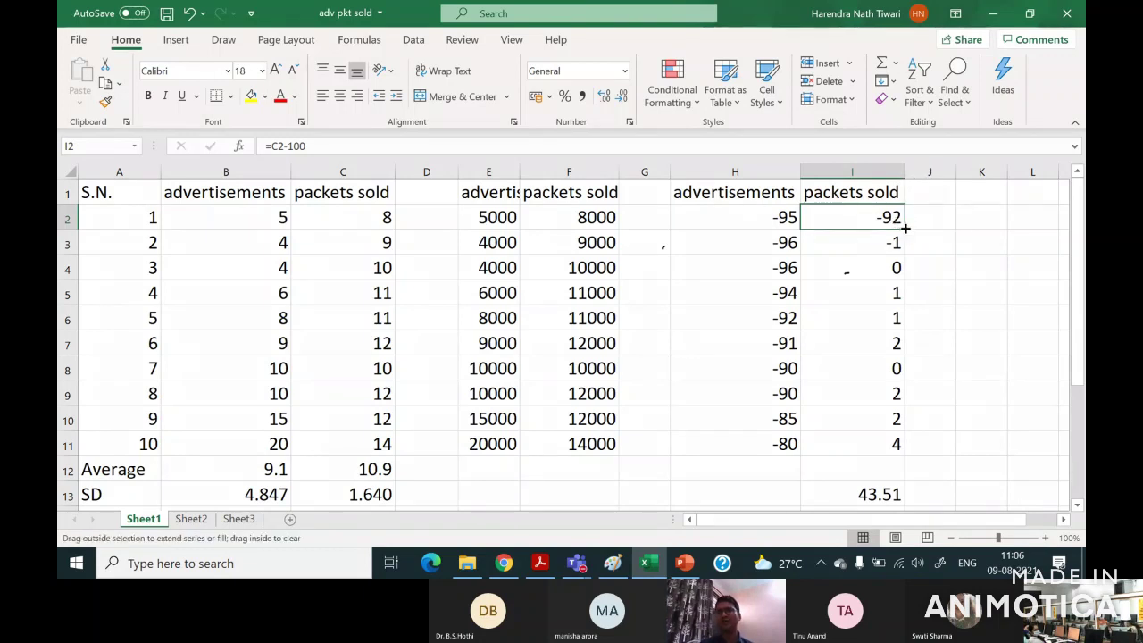
double_click(905, 229)
left_click(847, 493)
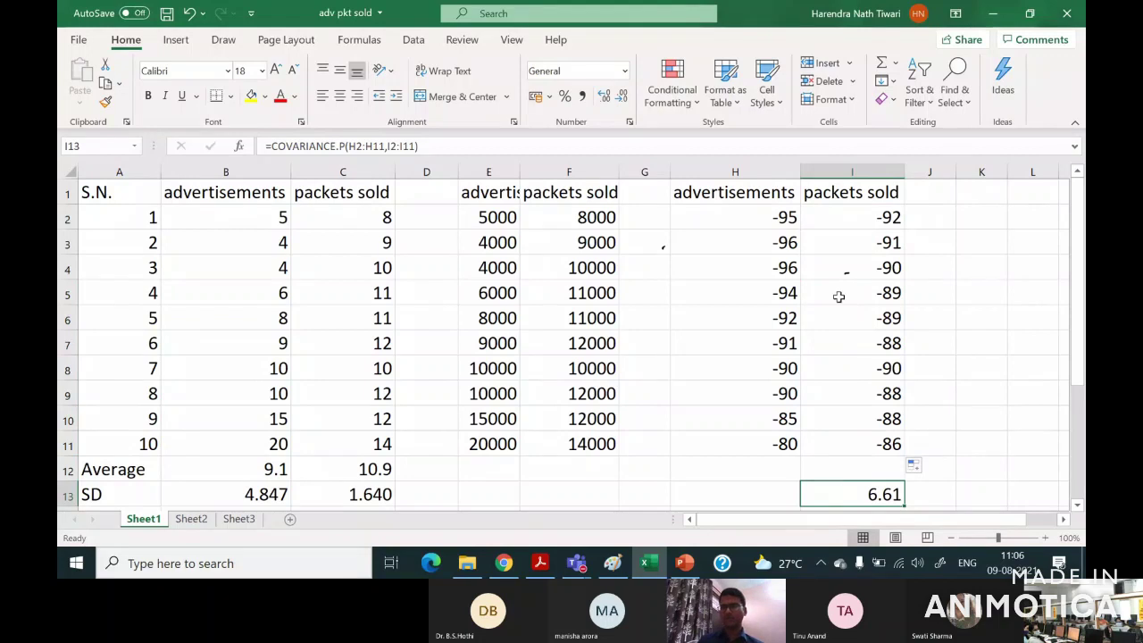
left_click(776, 216)
left_click(829, 237)
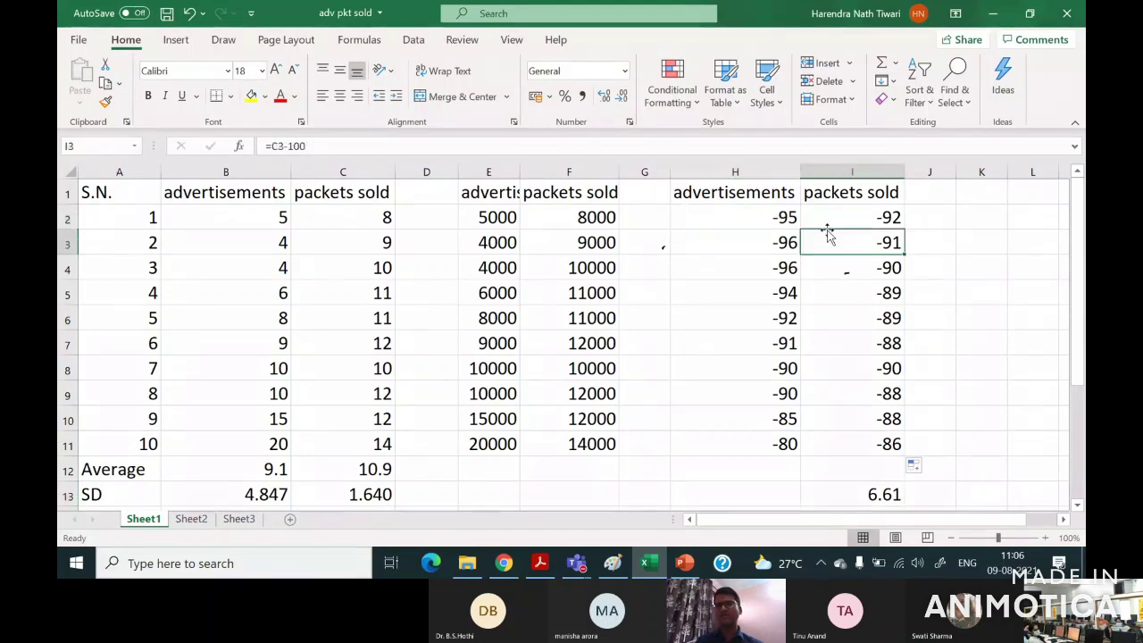
Clear the shifted advertisements and packets sold data and their covariance from H1:I13.
left_click(748, 191)
key("shift+Down")
key("shift+Down")
key("shift+Down")
key("shift+Right")
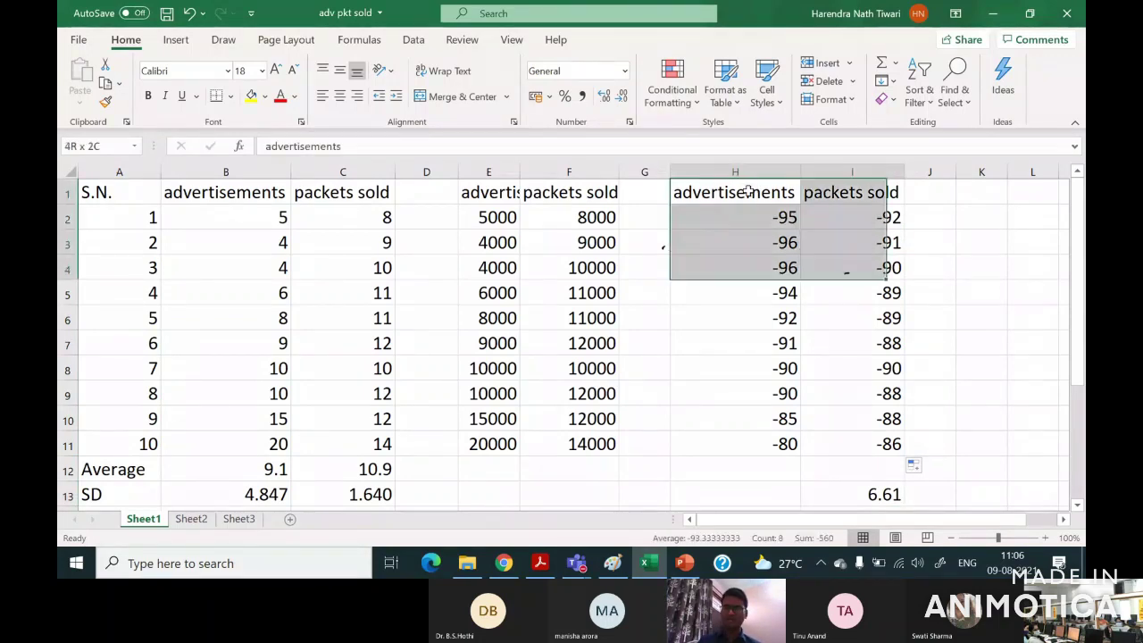
key("shift+Down")
key("shift+Down")
key("shift+Down")
key("shift+Down")
key("shift+Down")
key("shift+Down")
key("shift+Down")
key("shift+Down")
key("shift+Down")
key("Delete")
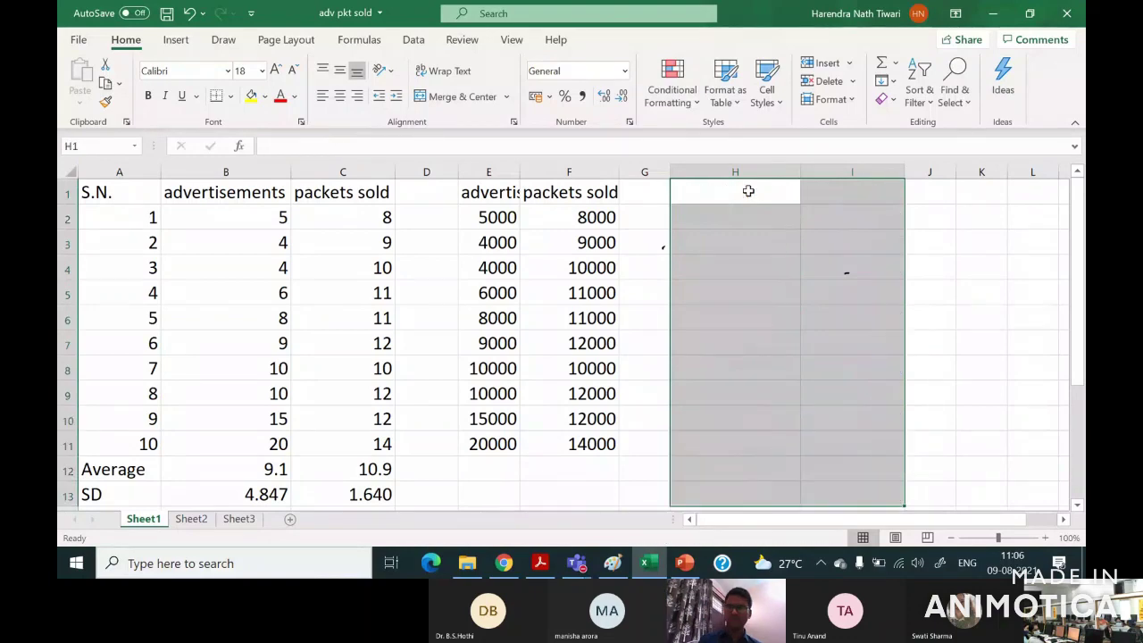
Widen column E until its full advertisements header fits.
left_click(497, 241)
left_click_drag(523, 177, 588, 177)
left_click(518, 298)
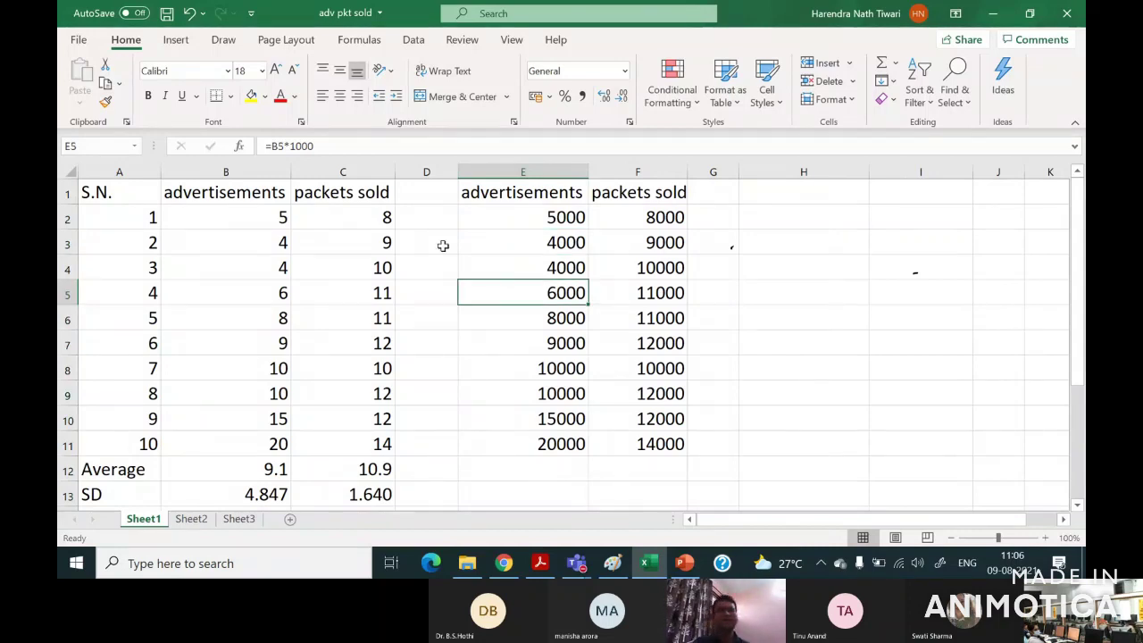
left_click(411, 272)
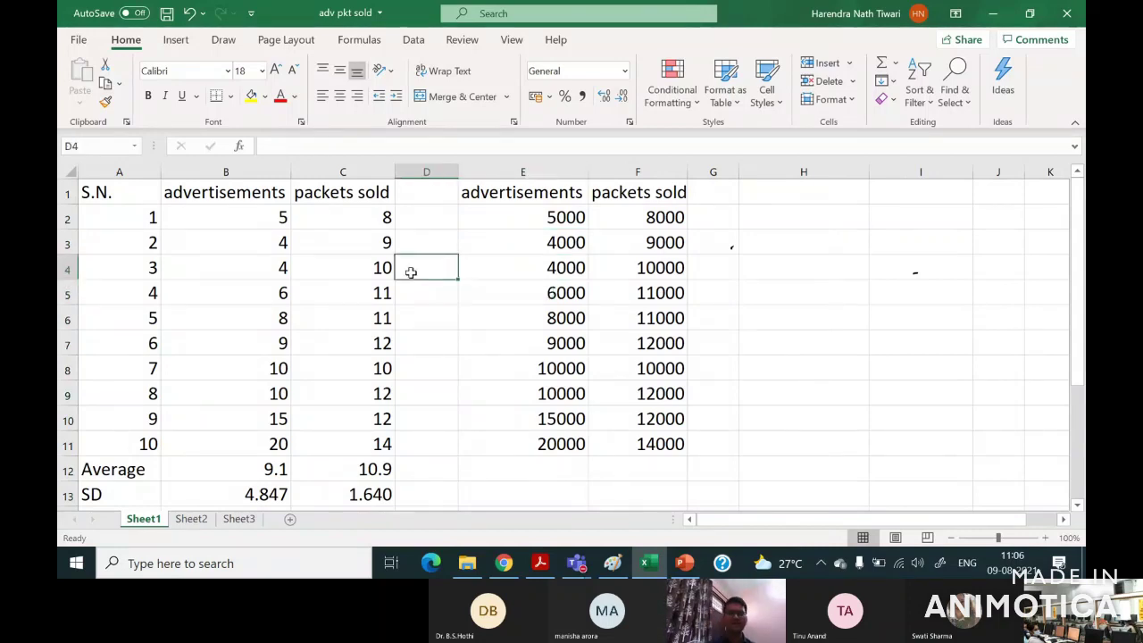
Compare the original and scaled advertisements and packets sold data, including their covariance formulas in C14 and F14.
left_click(346, 261)
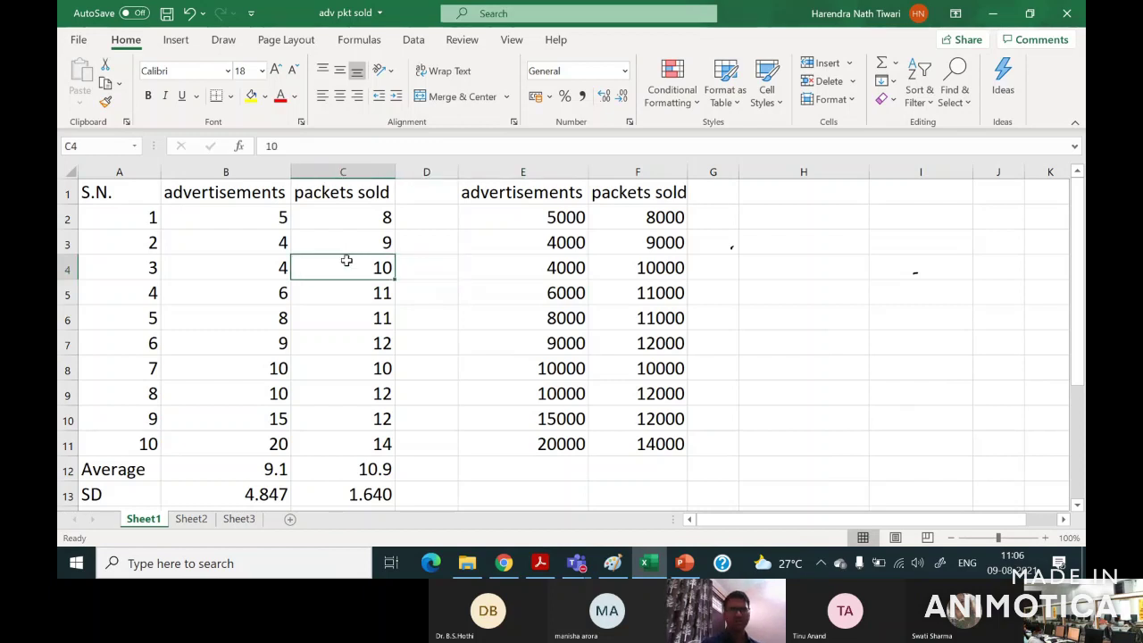
left_click(286, 245)
left_click(301, 310)
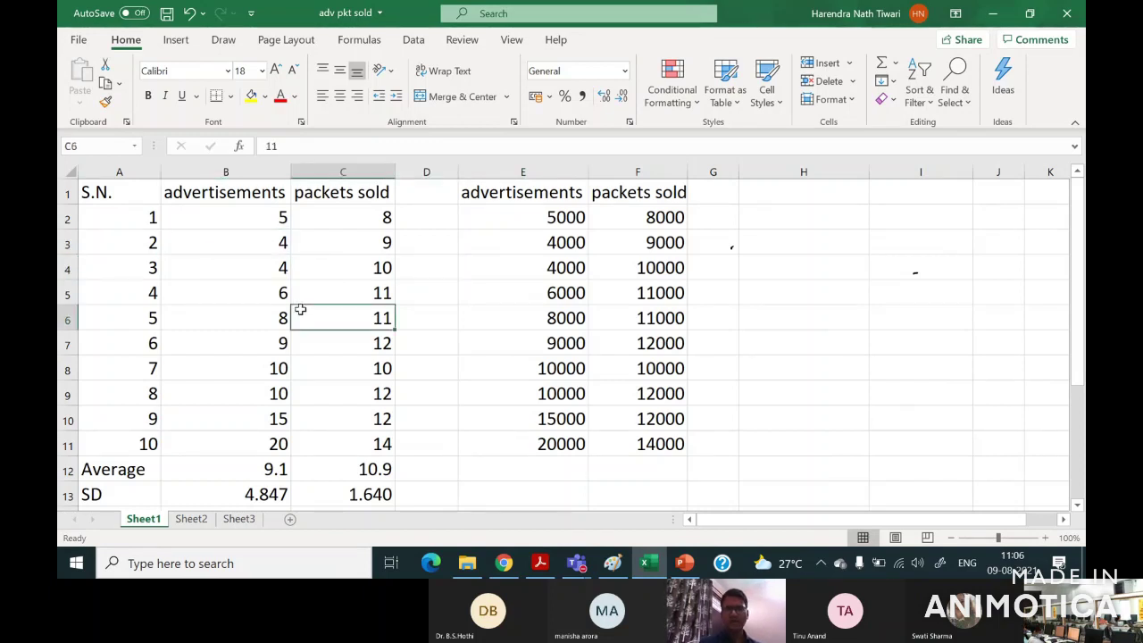
left_click(563, 299)
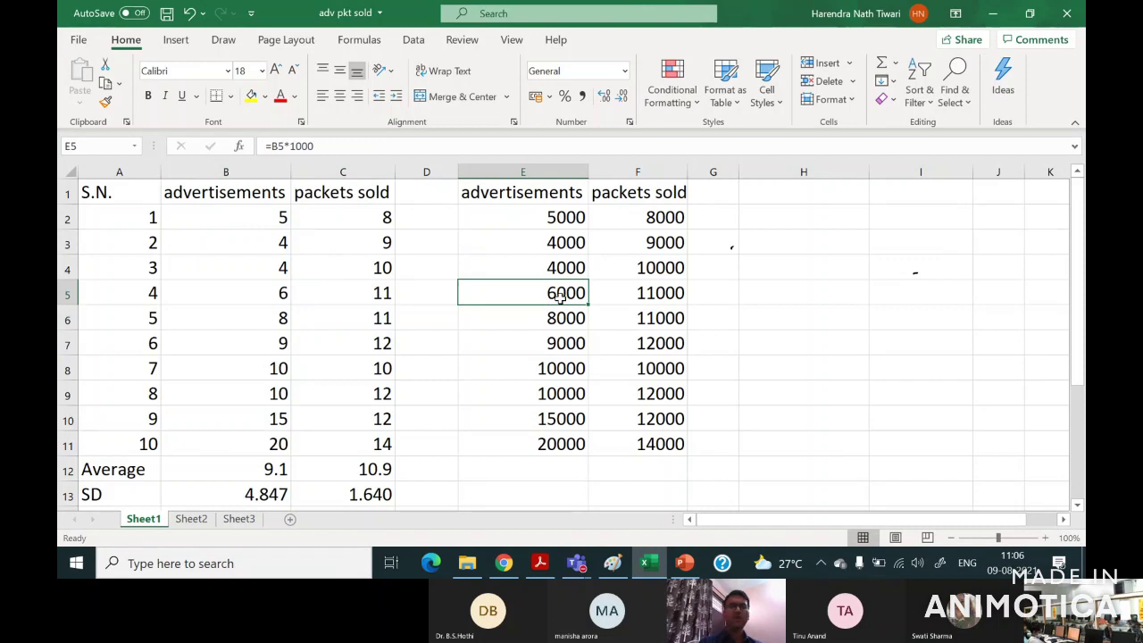
left_click(485, 410)
key("Down")
key("Down")
key("Down")
key("Down")
key("Down")
key("Down")
key("Down")
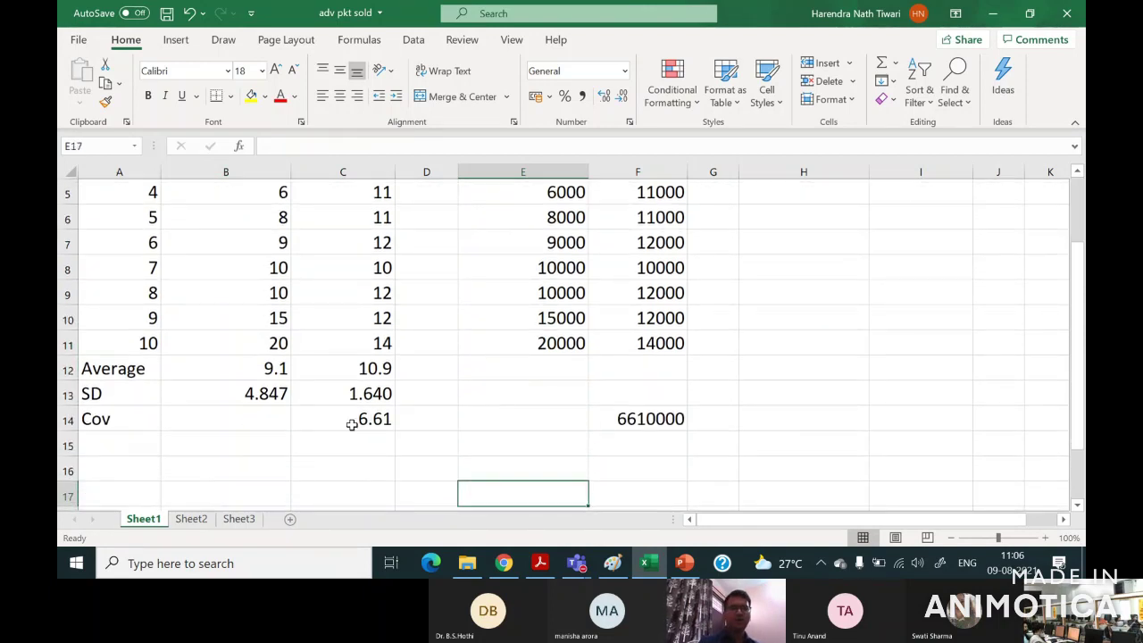
left_click(625, 419)
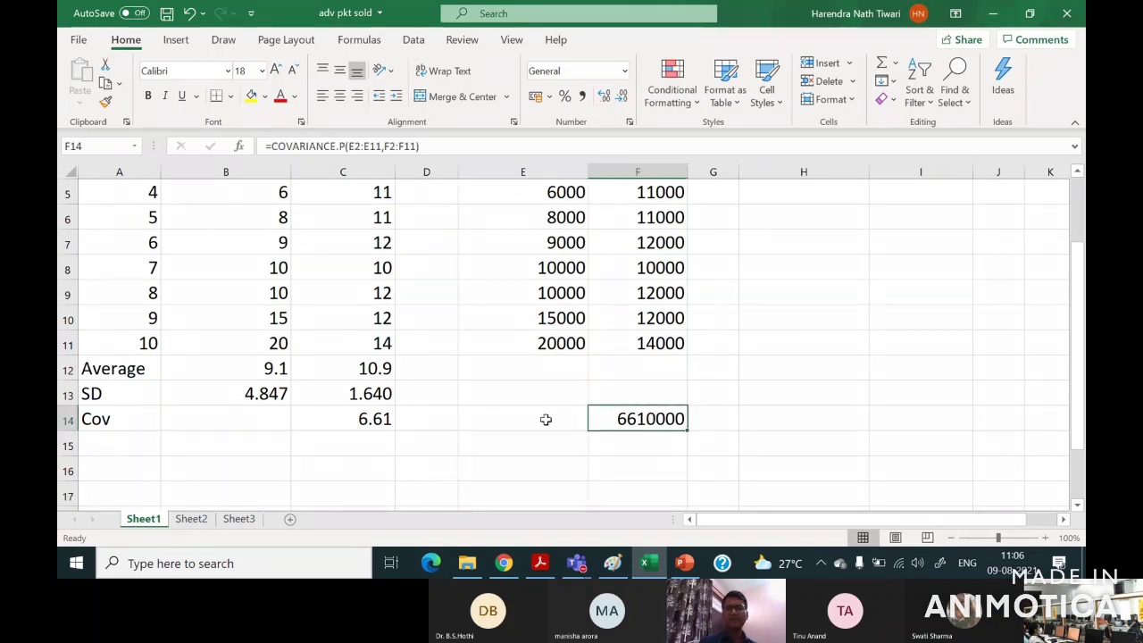
left_click(352, 424)
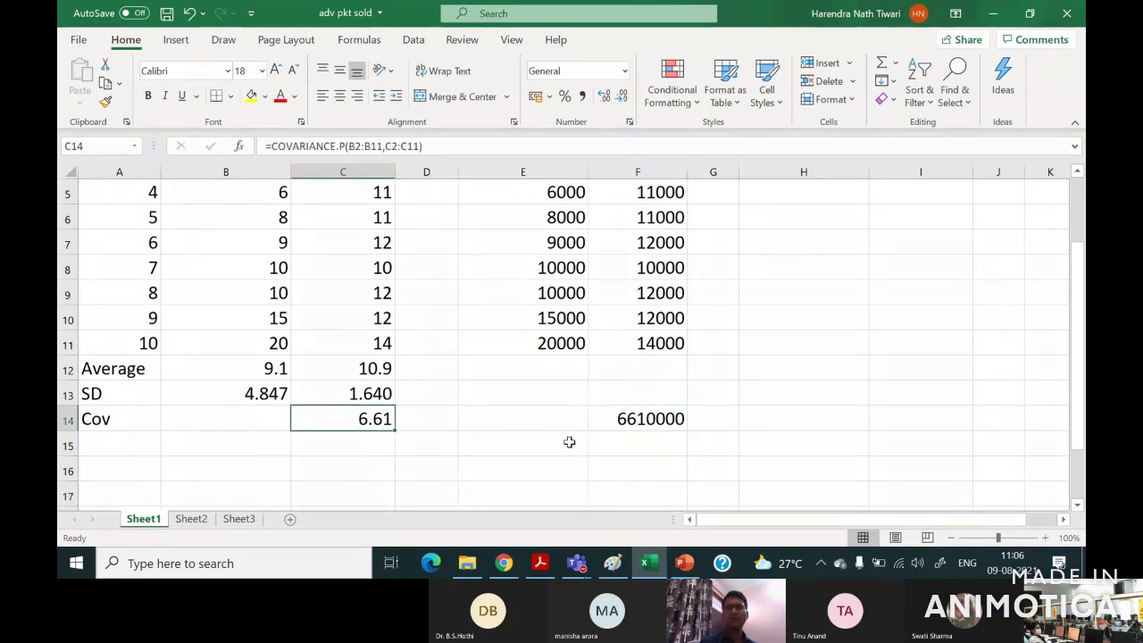
left_click(625, 420)
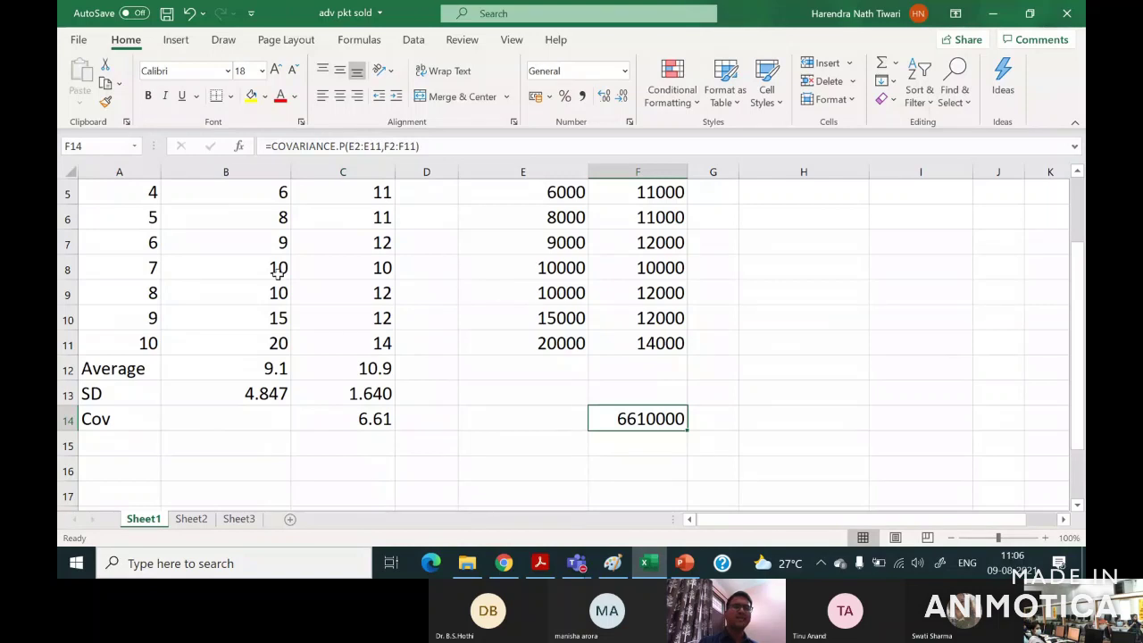
scroll(276, 265, "up", 2)
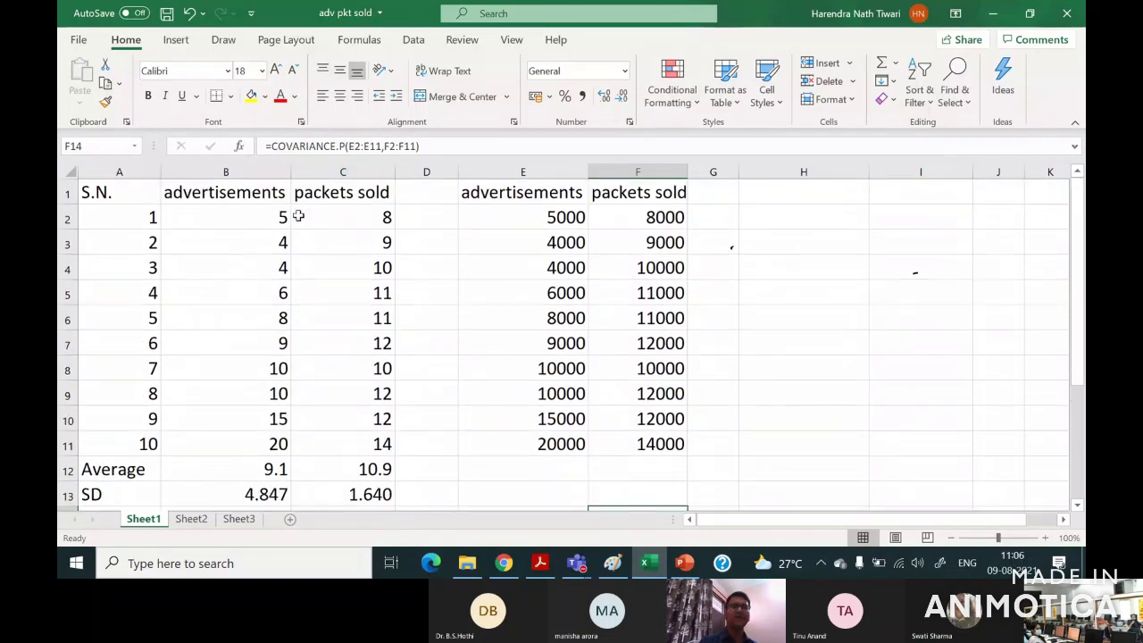
left_click(342, 235)
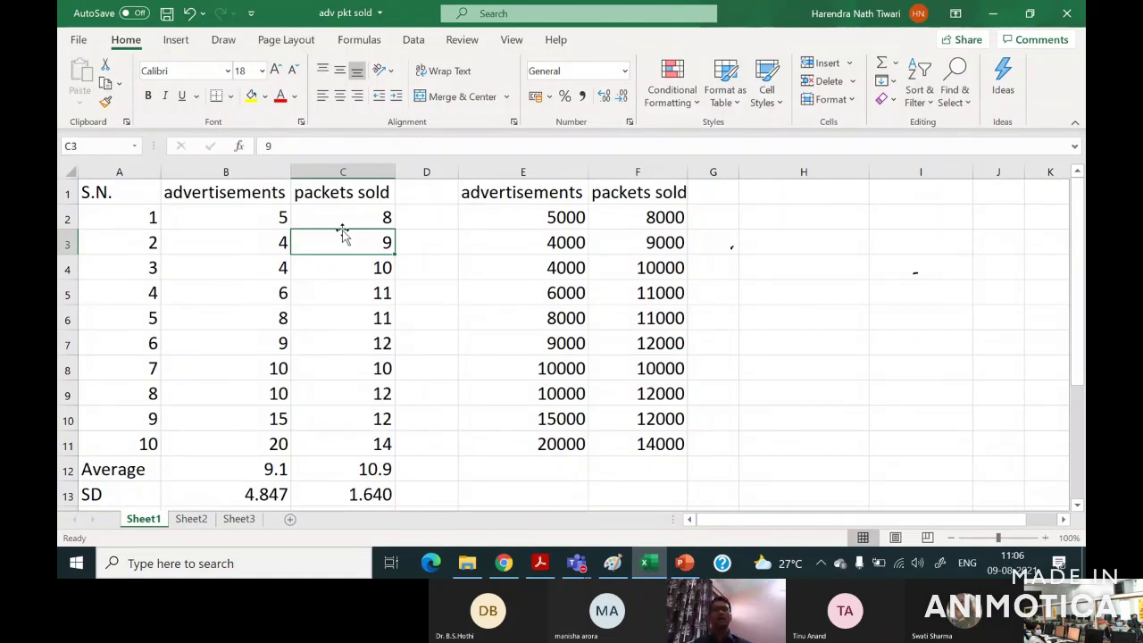
Start a CORREL formula in C15 and try to enter it with only the packets sold range C2:C11.
scroll(342, 234, "down", 1)
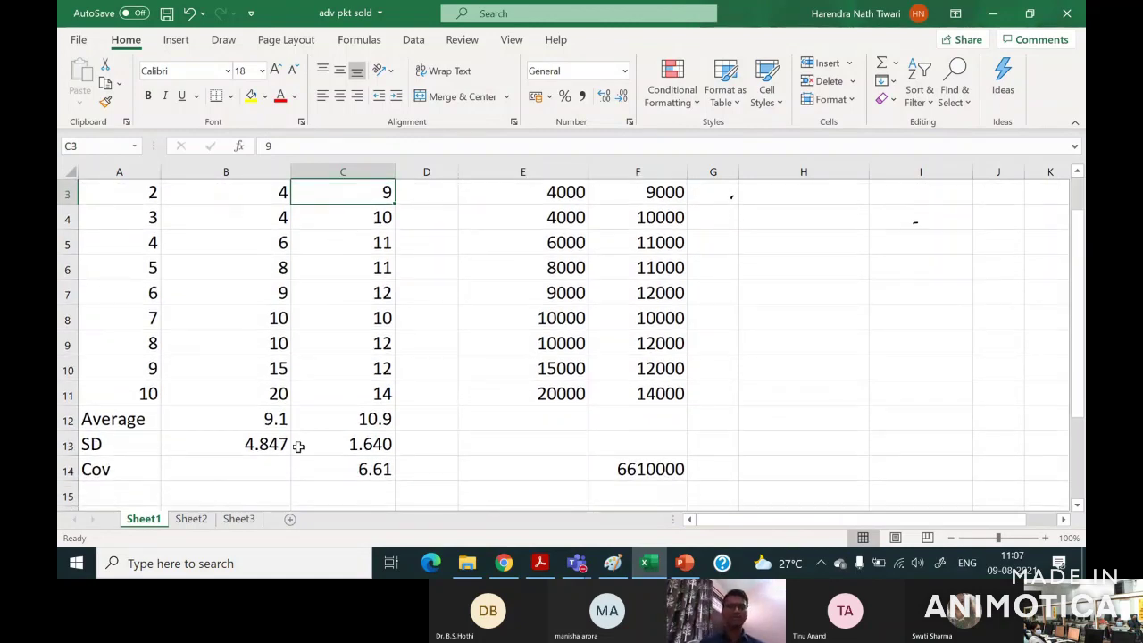
left_click(340, 497)
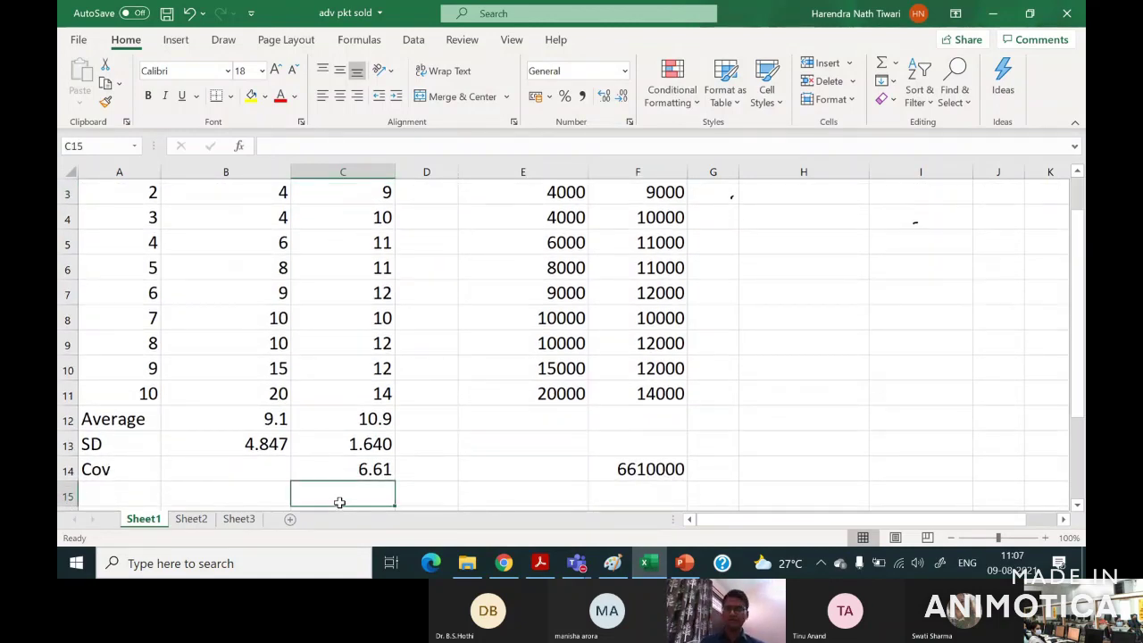
type("=corr")
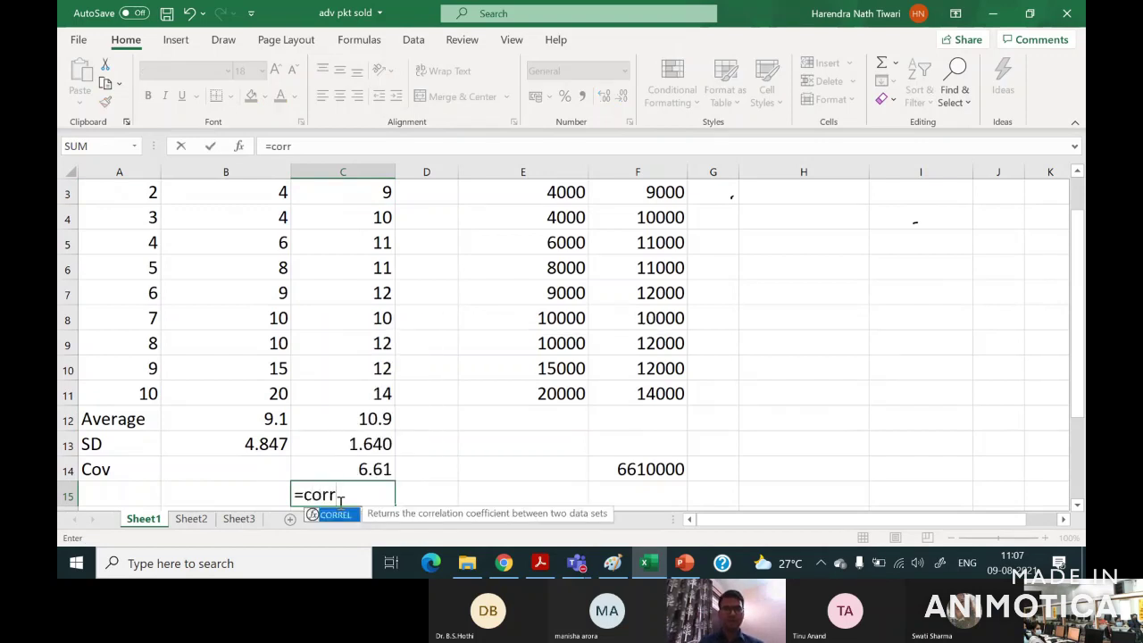
key("Tab")
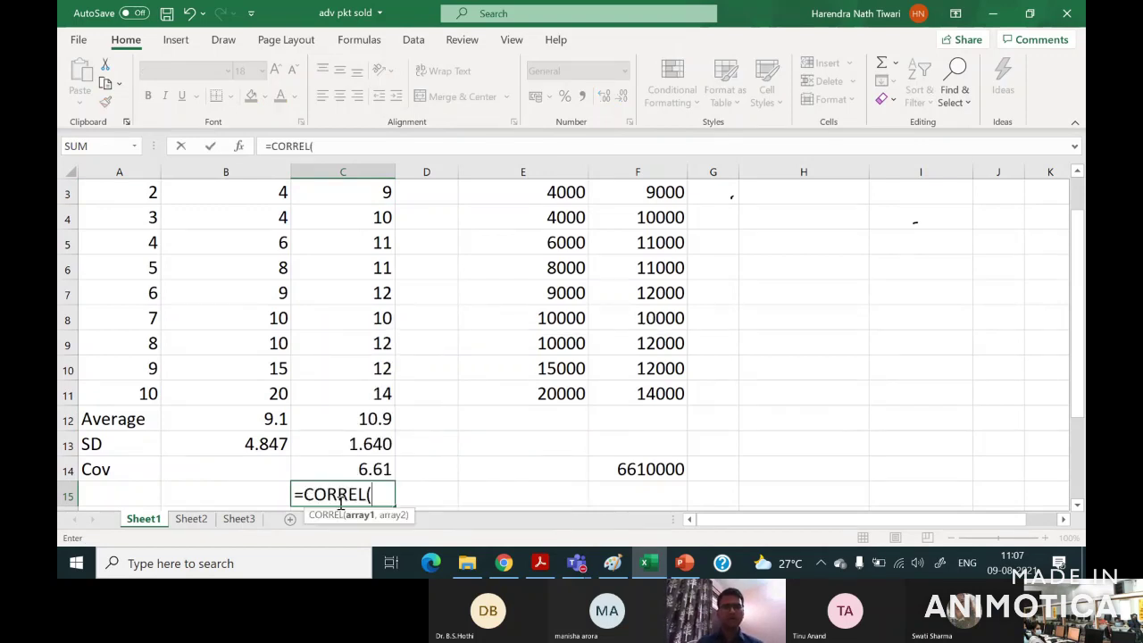
scroll(366, 420, "up", 1)
left_click(357, 218)
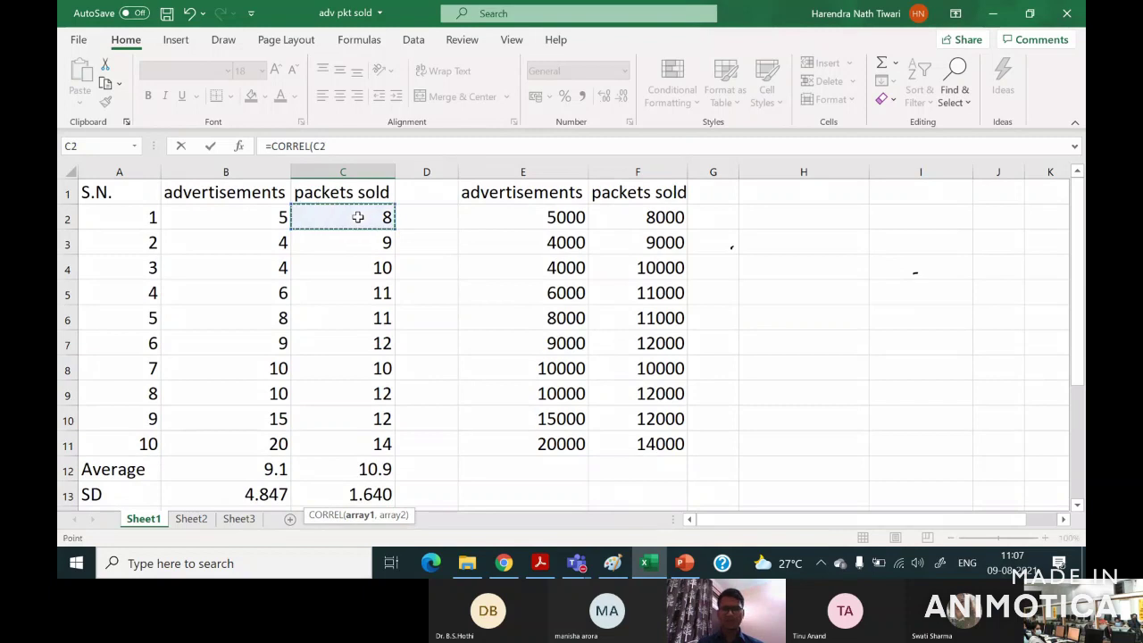
key("shift+Down")
key("shift+Down")
key("shift+Down")
key("shift+Down")
key("shift+Down")
key("shift+Down")
key("shift+Down")
key("shift+Down")
key("shift+Down")
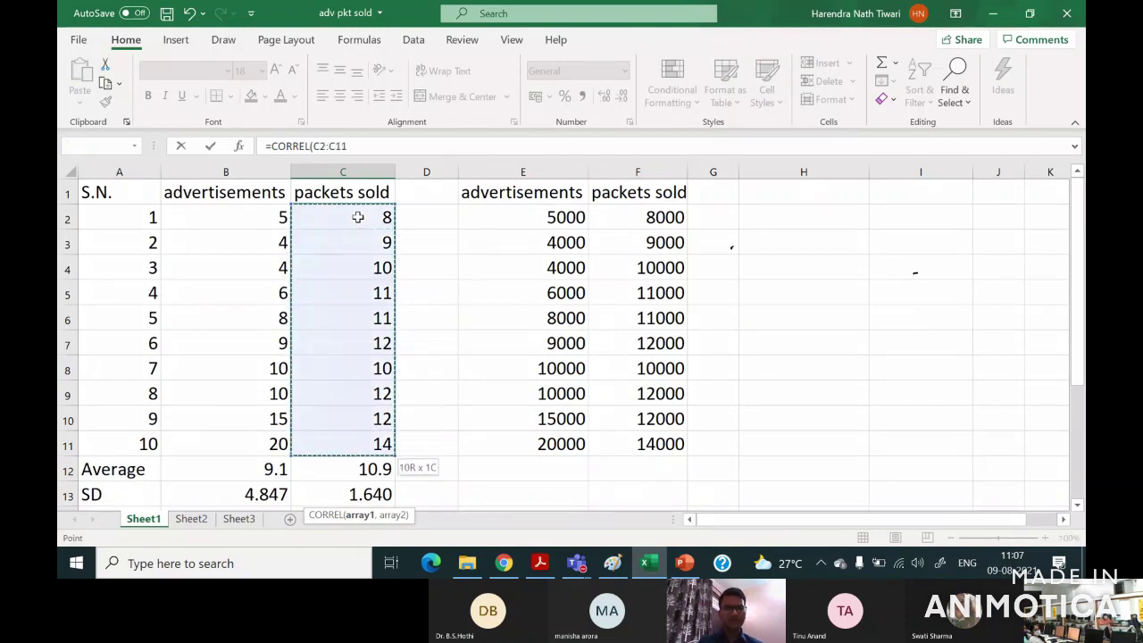
key("Return")
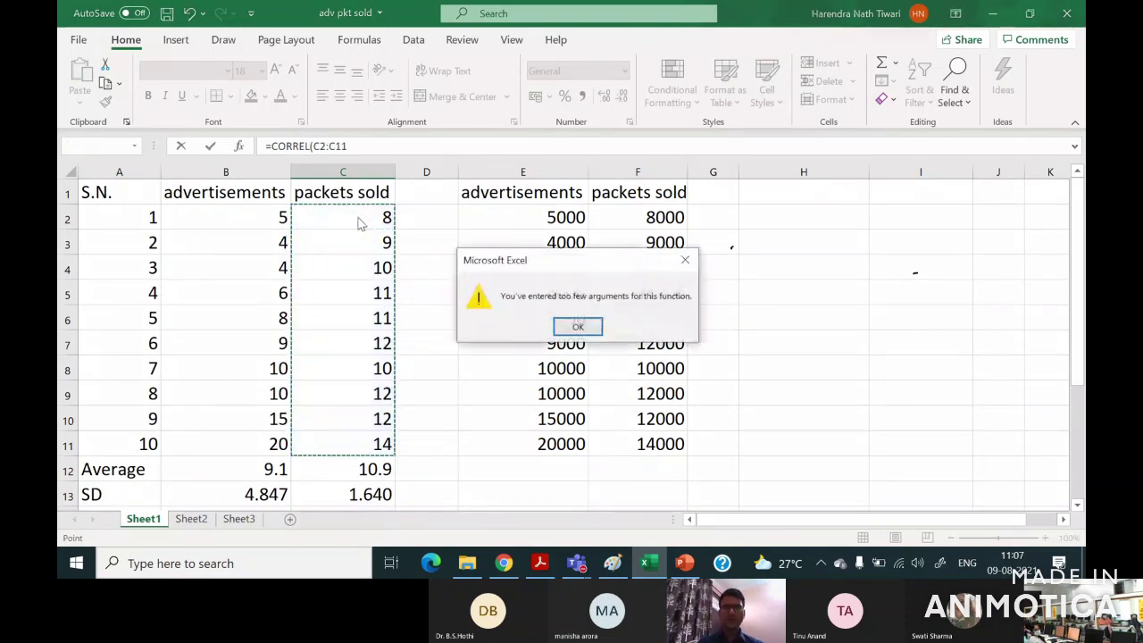
left_click(589, 328)
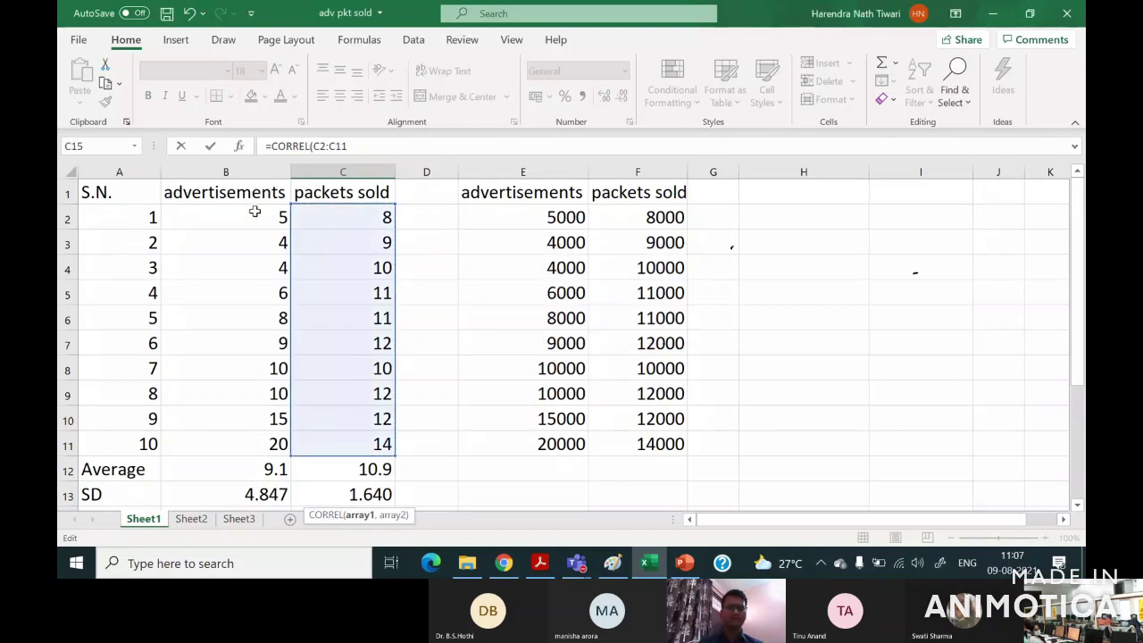
Correct the C15 formula to =CORREL(B2:B11,C2:C11), correlating advertisements with packets sold.
mouse_move(267, 230)
left_mouse_down()
mouse_move(265, 202)
mouse_move(282, 444)
left_mouse_up()
type(",")
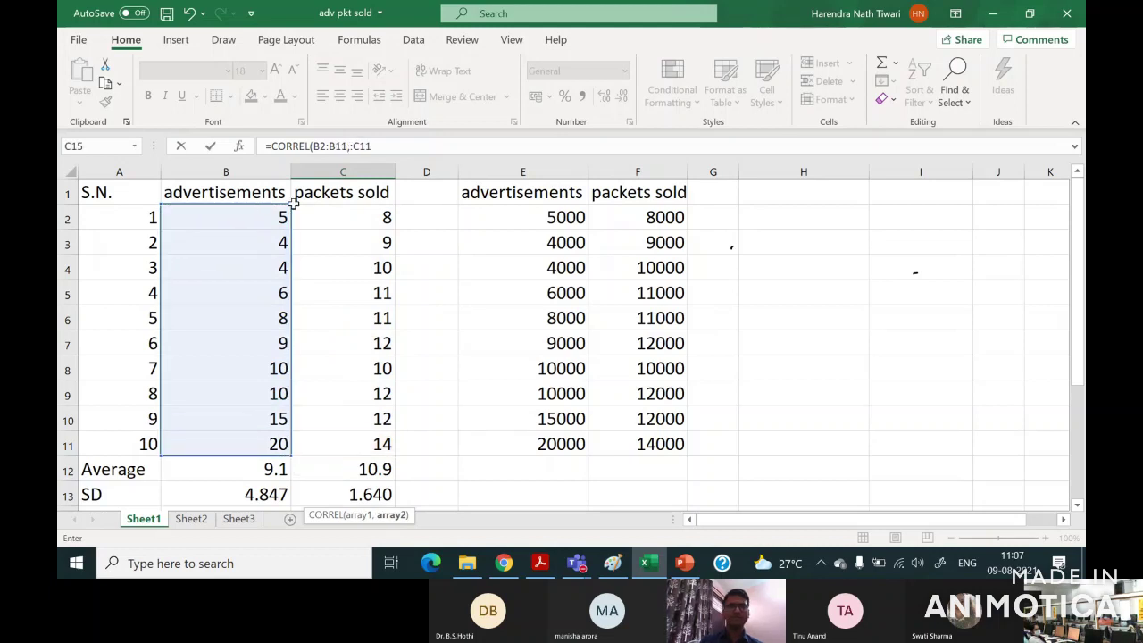
left_click_drag(357, 219, 357, 446)
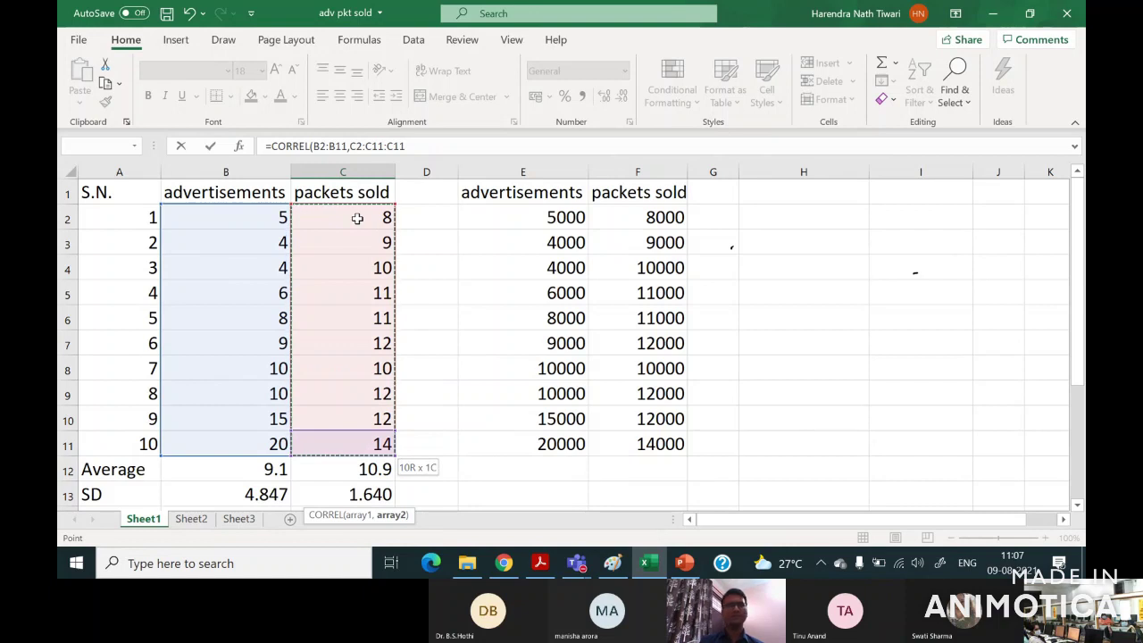
left_click(406, 145)
key("BackSpace")
key("BackSpace")
key("BackSpace")
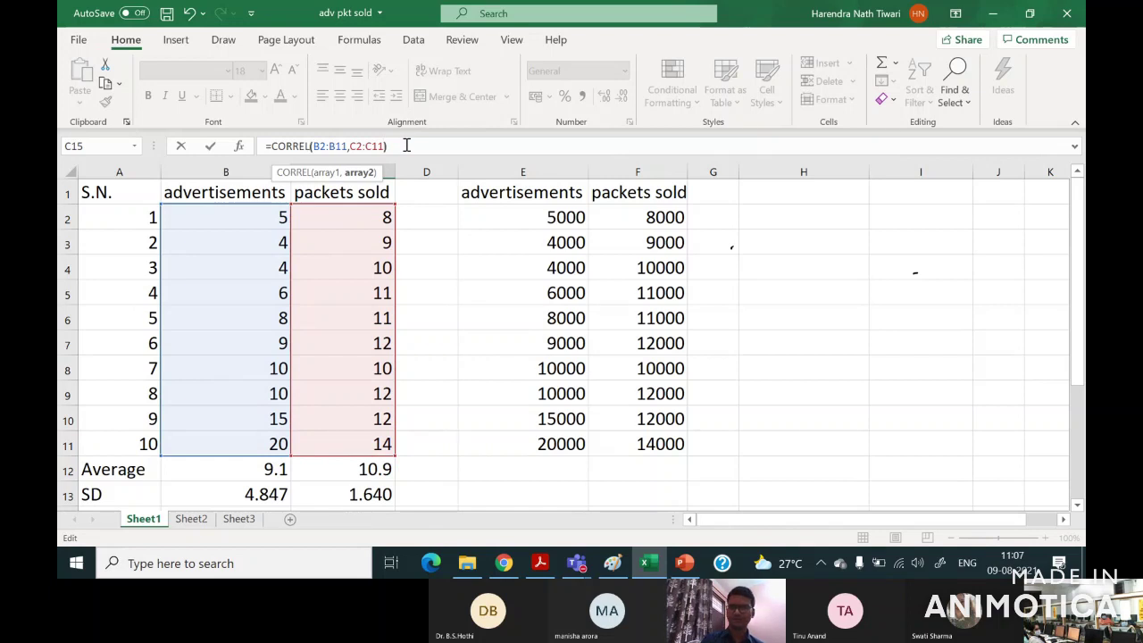
key("Return")
Fill the correlation formula from C15 across to F15, and clear the unneeded copies in D15 and E15.
left_click(334, 466)
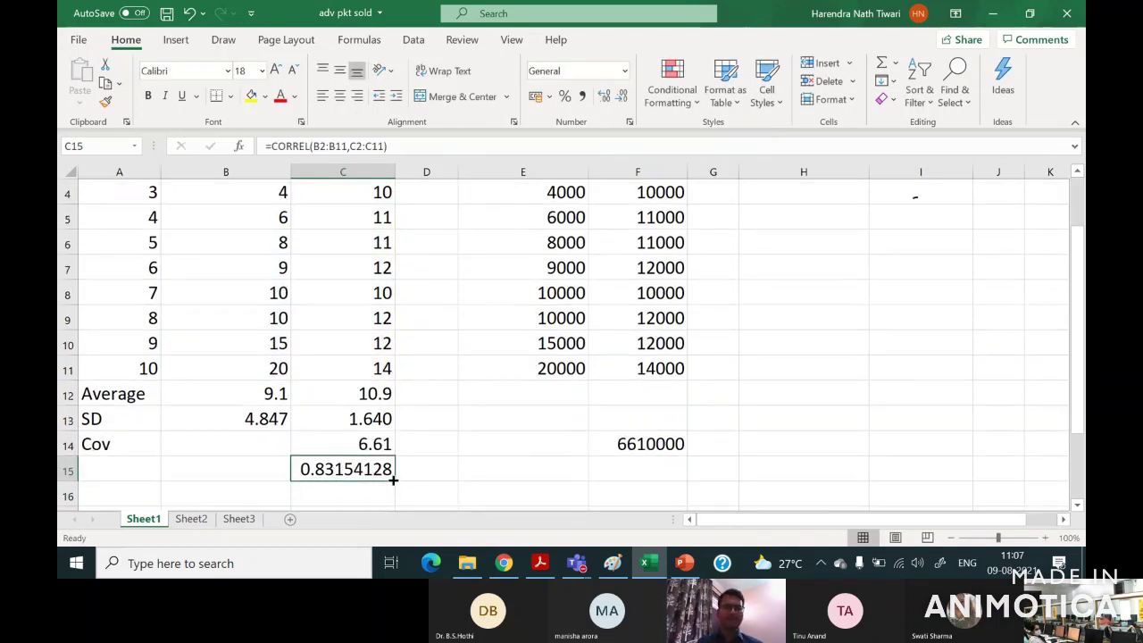
left_click_drag(393, 480, 670, 478)
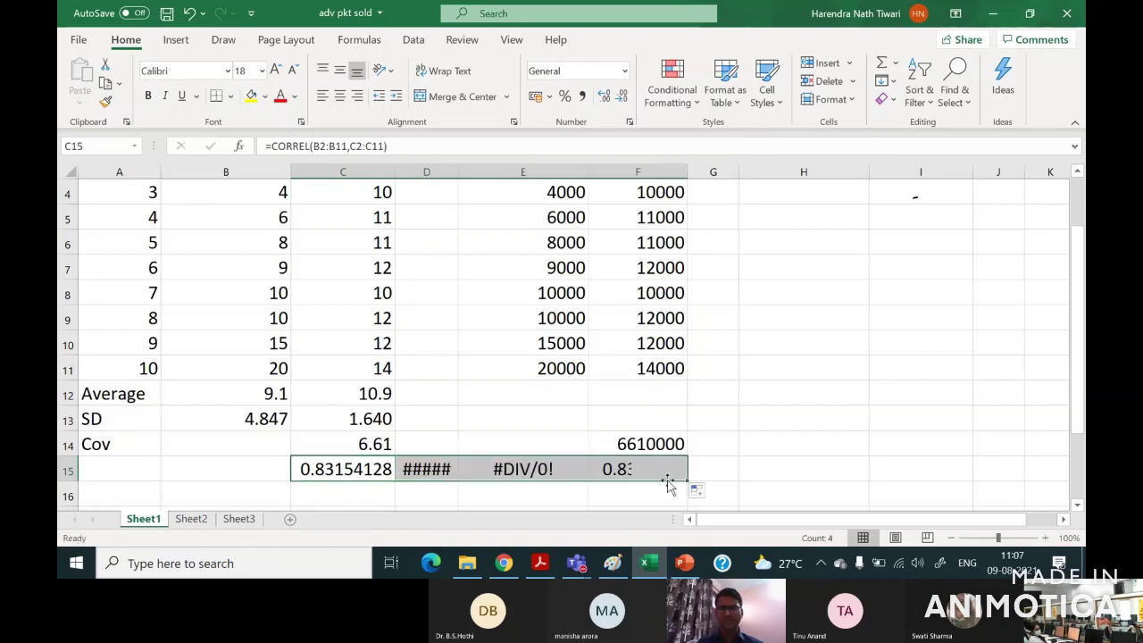
left_click(539, 468)
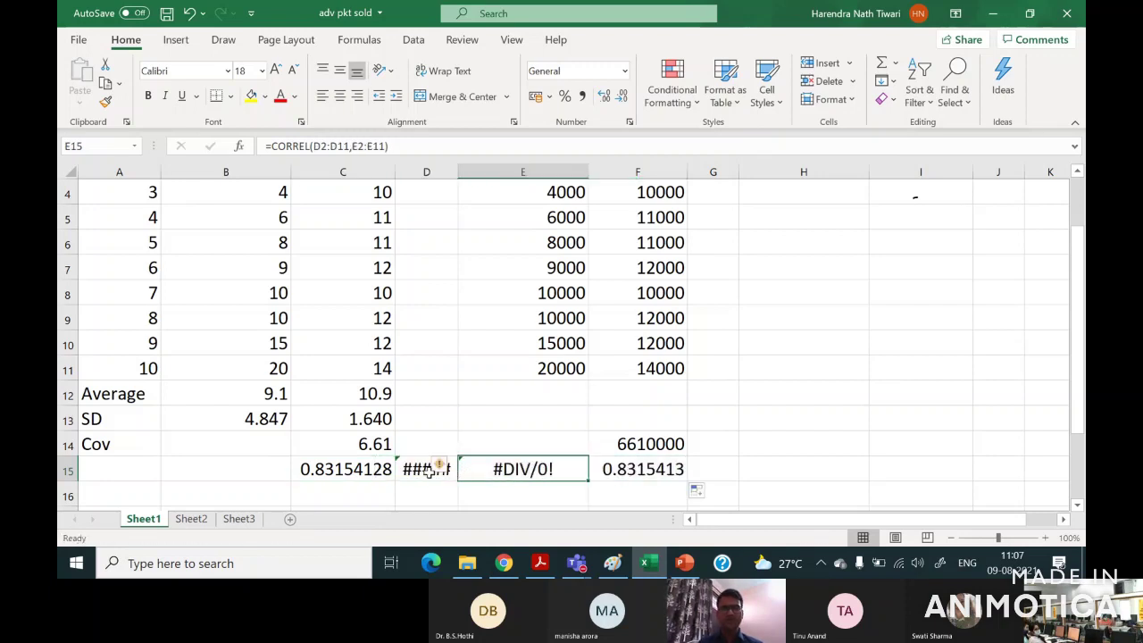
left_click(429, 470)
key("Delete")
left_click(492, 470)
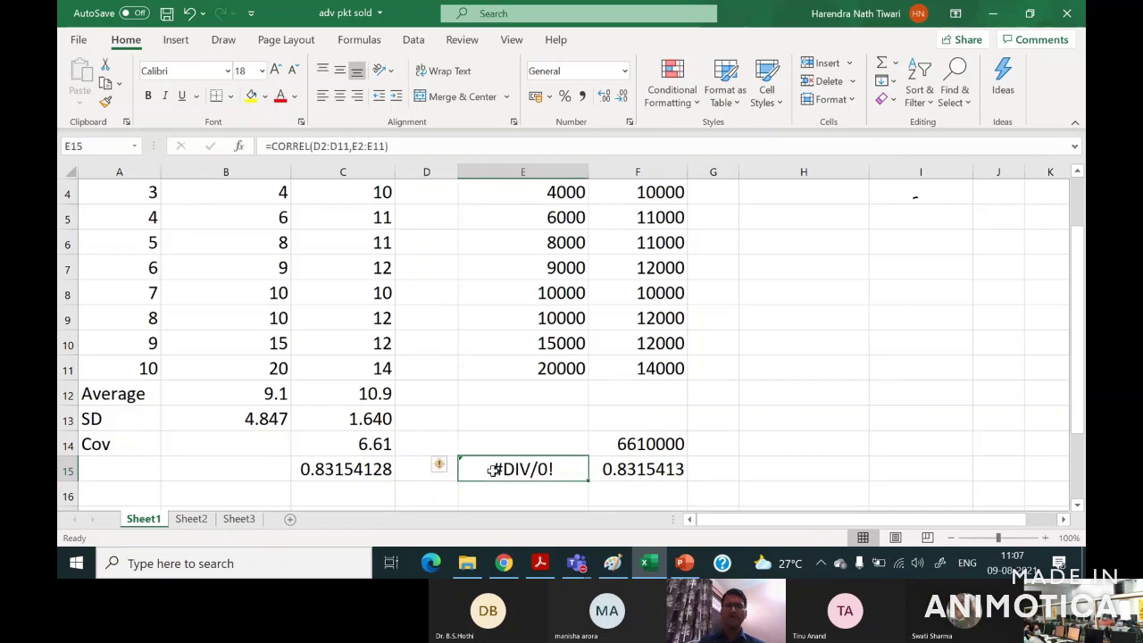
key("Delete")
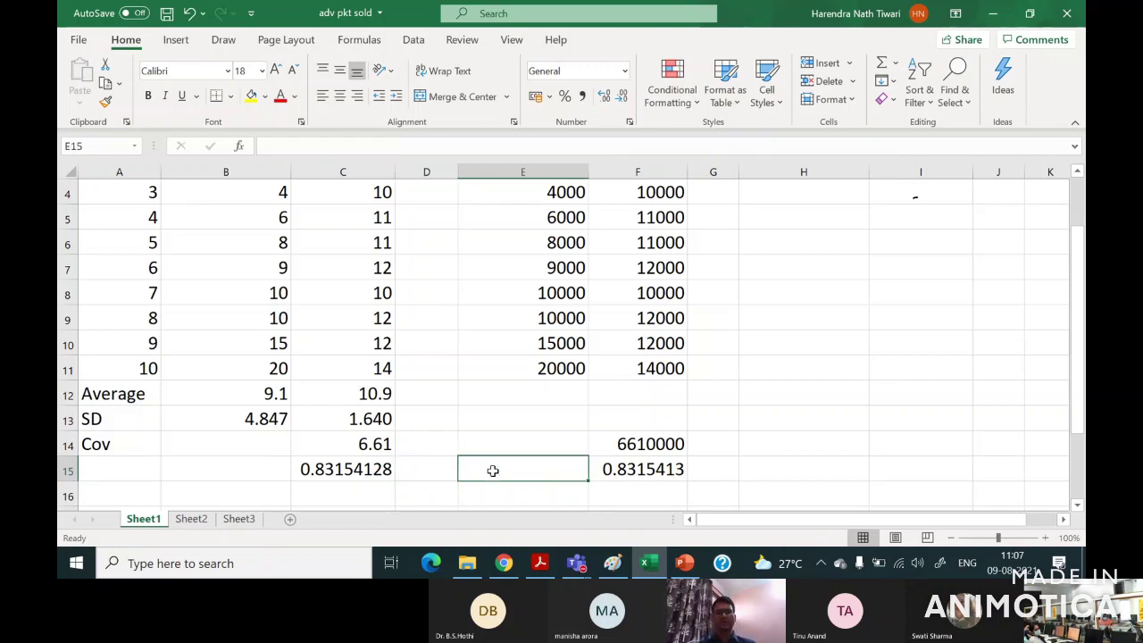
Label the correlation row "r=" in A15.
left_click(143, 470)
type("r=")
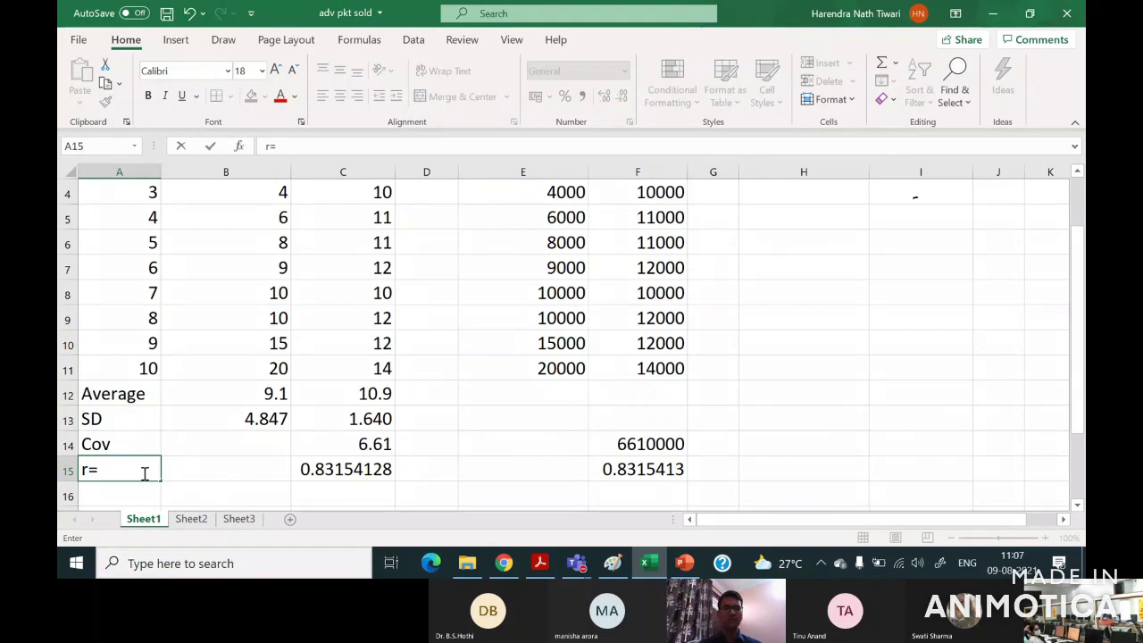
key("Tab")
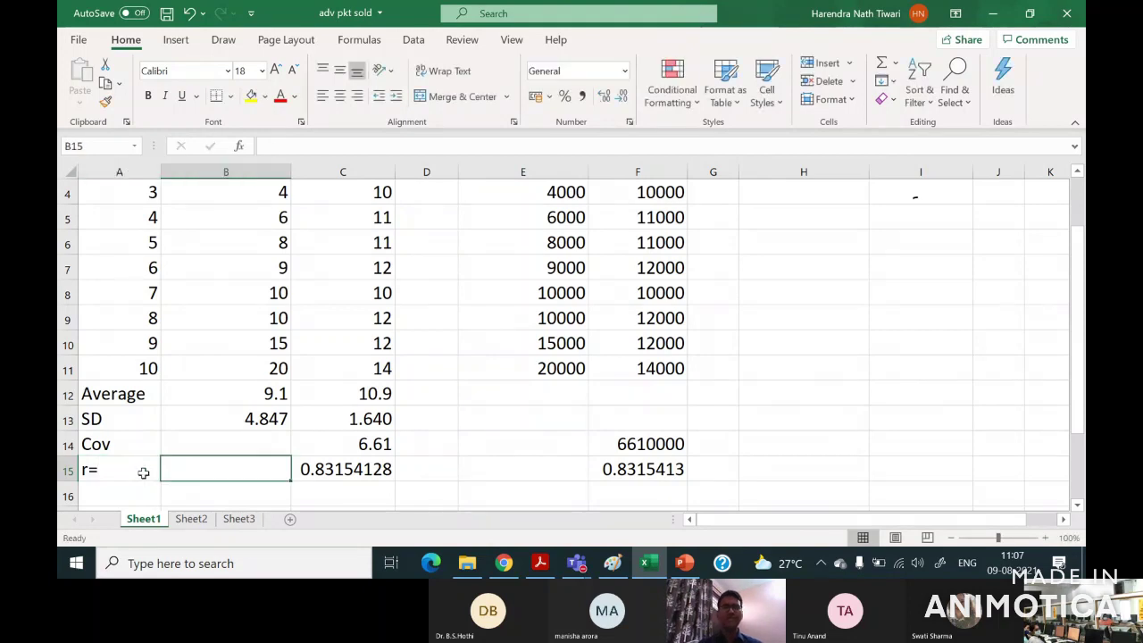
Compare the correlation coefficients in C15 and F15 against the original and scaled data columns.
left_click(354, 473)
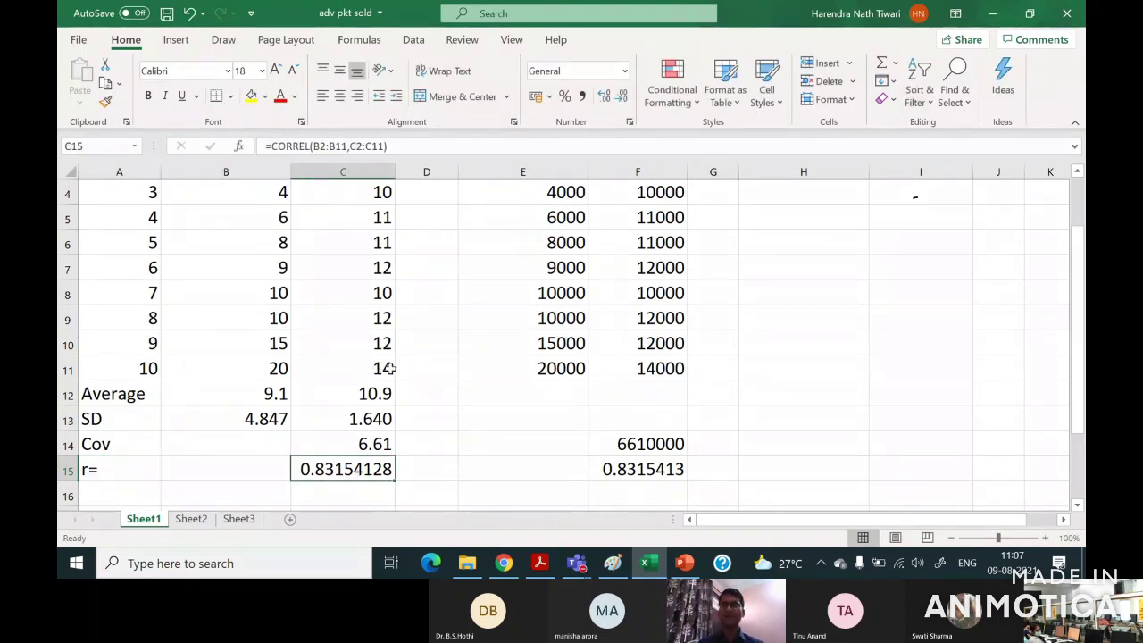
left_click(573, 319)
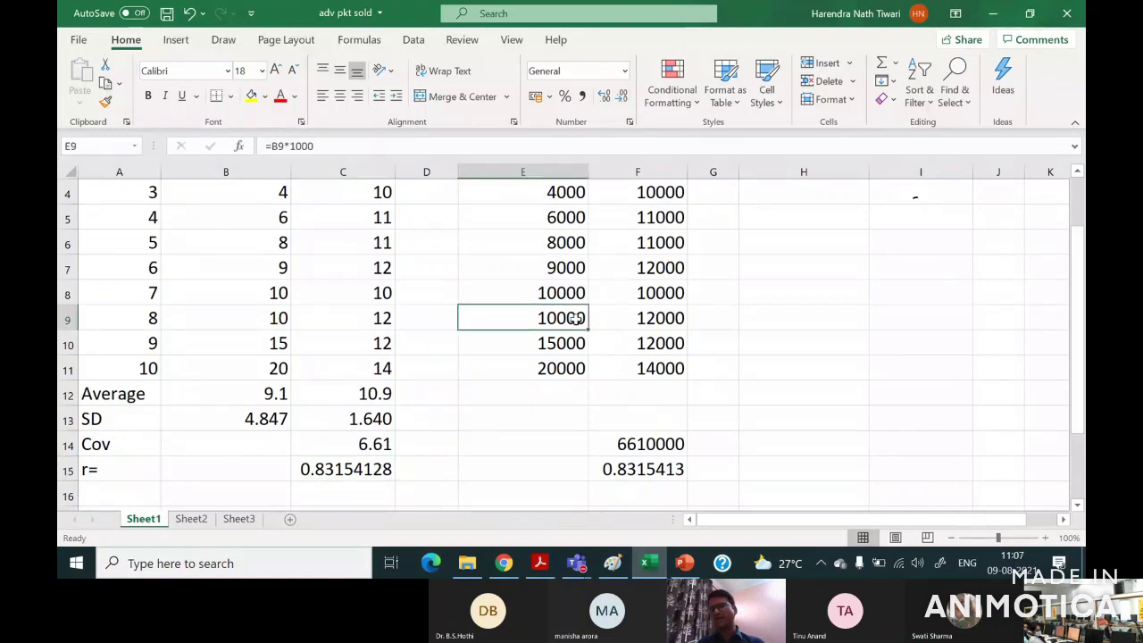
left_click(636, 335)
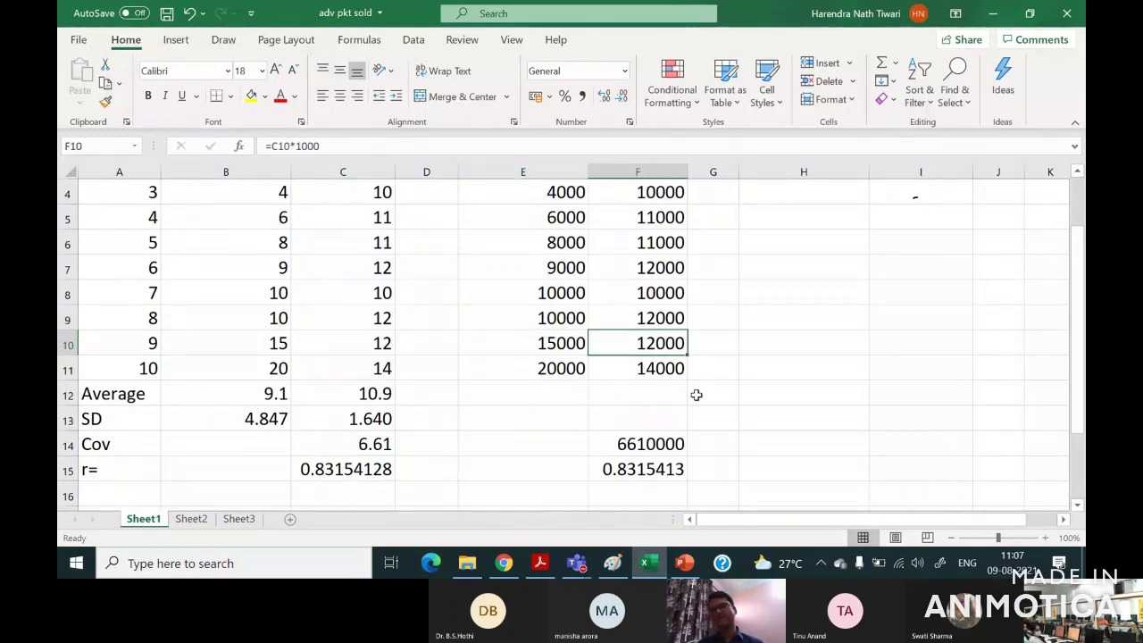
left_click(349, 470)
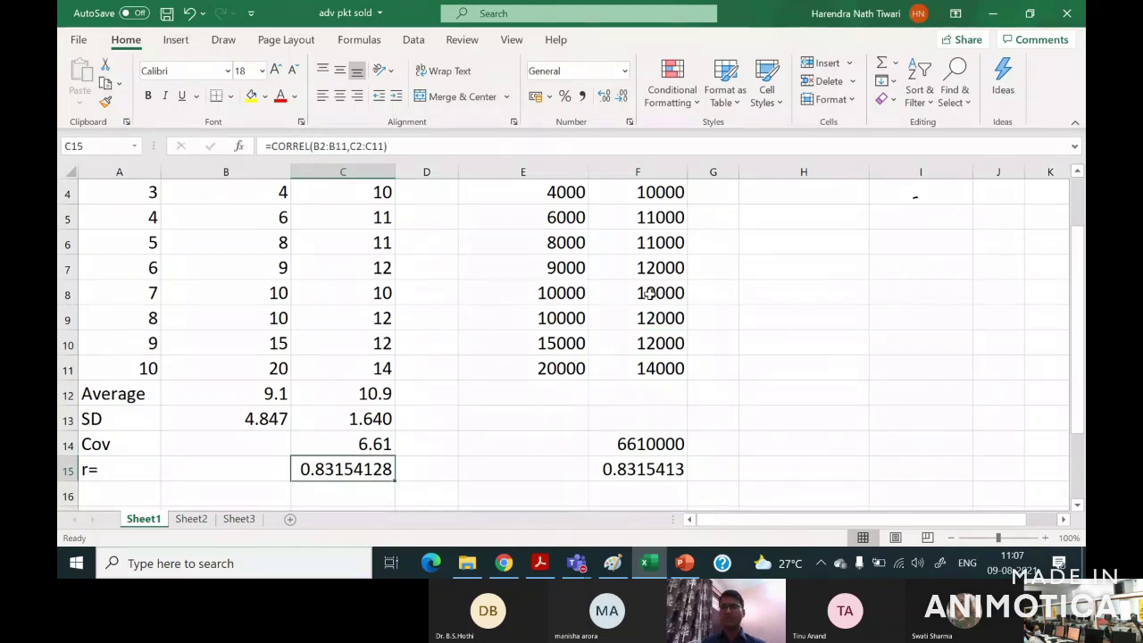
left_click(613, 339)
scroll(614, 338, "up", 1)
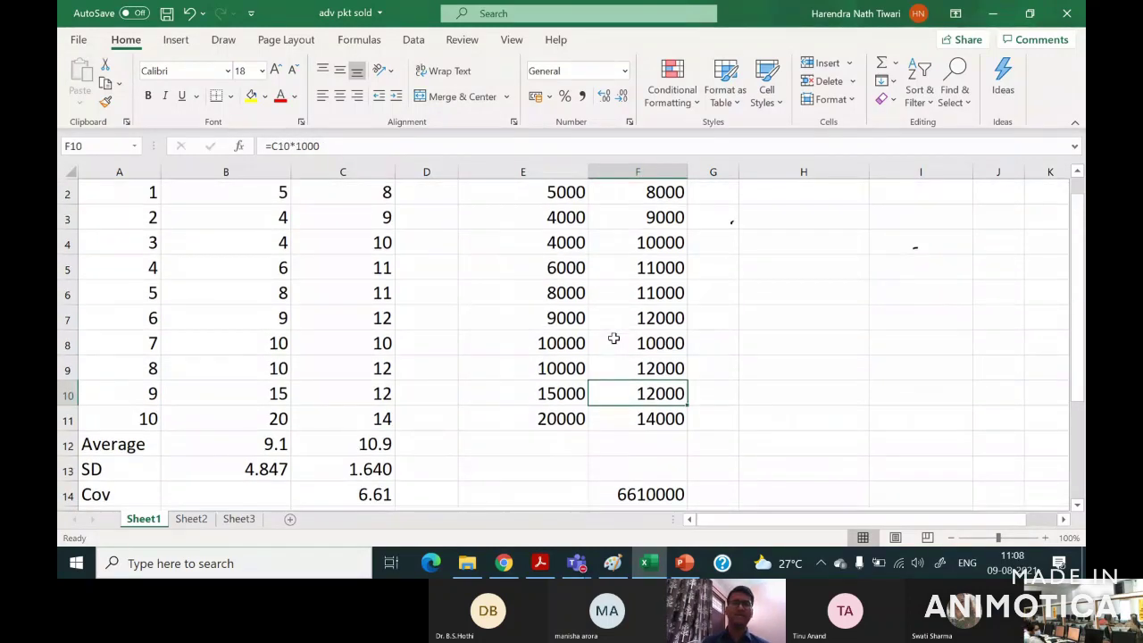
scroll(613, 338, "up", 1)
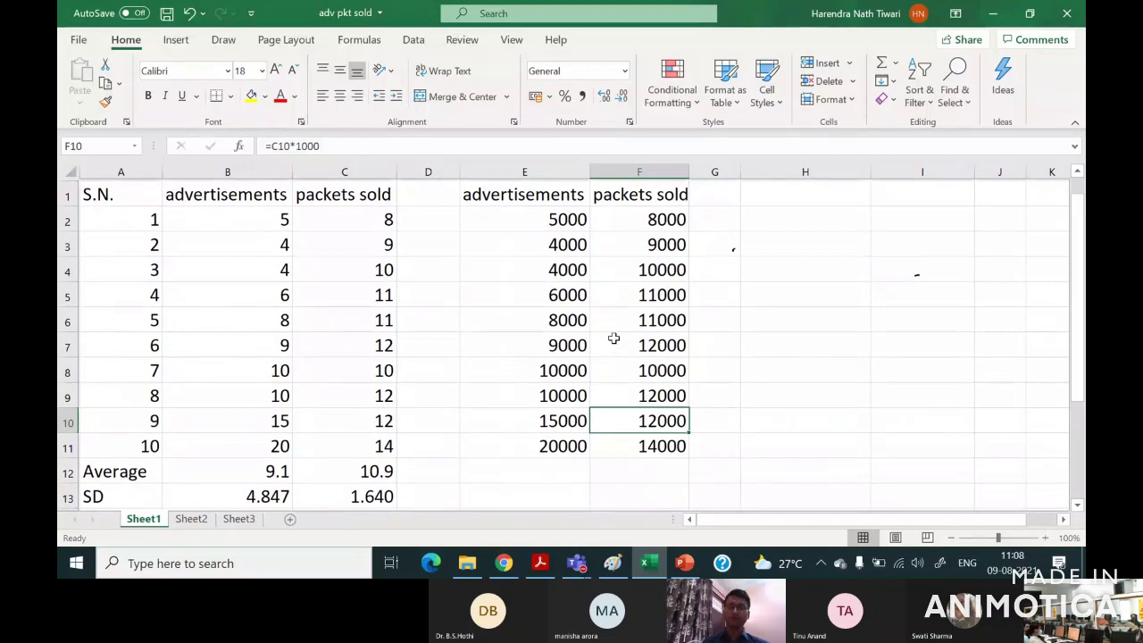
scroll(613, 338, "down", 3)
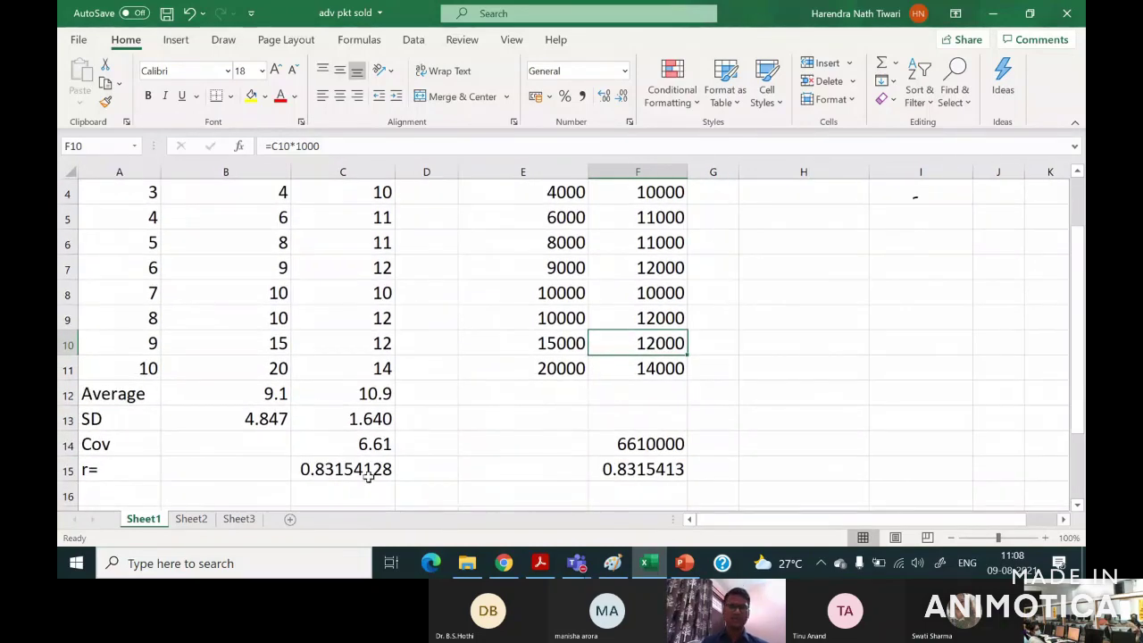
left_click(366, 470)
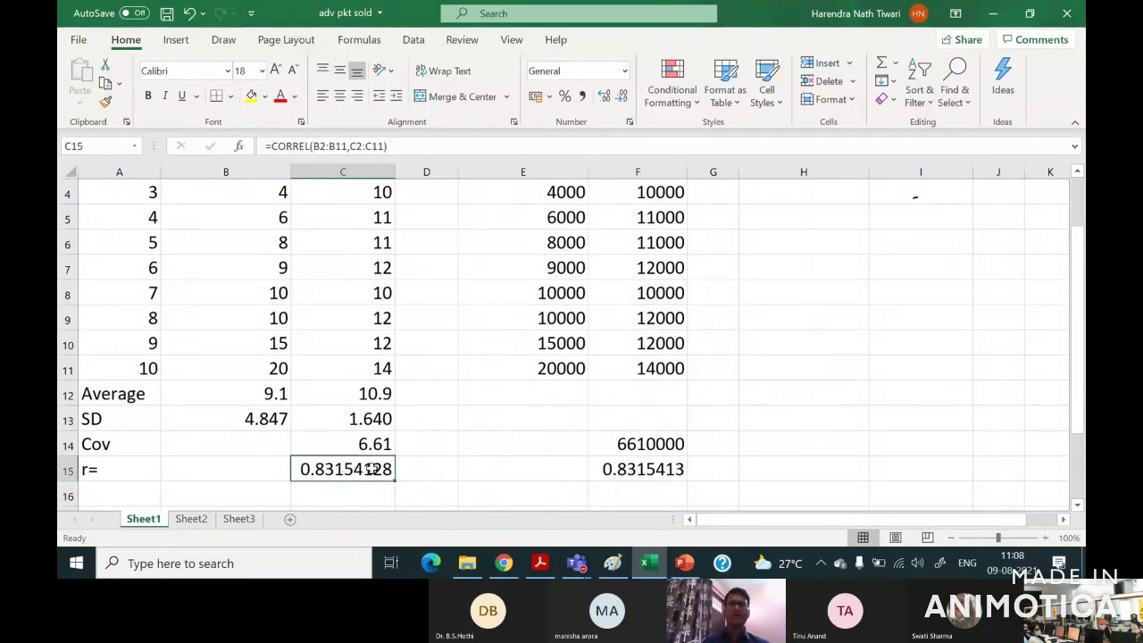
Compare the row 8 values with the correlation formulas in C15 and F15, and switch to Paint.
left_click(384, 290)
left_click(561, 288)
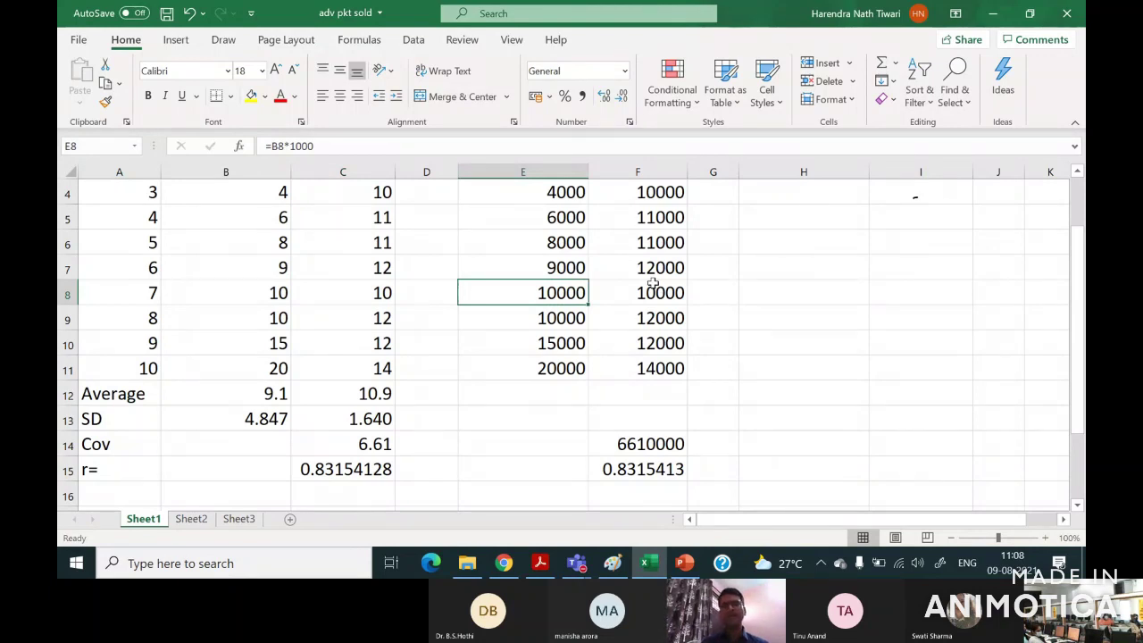
left_click(324, 476)
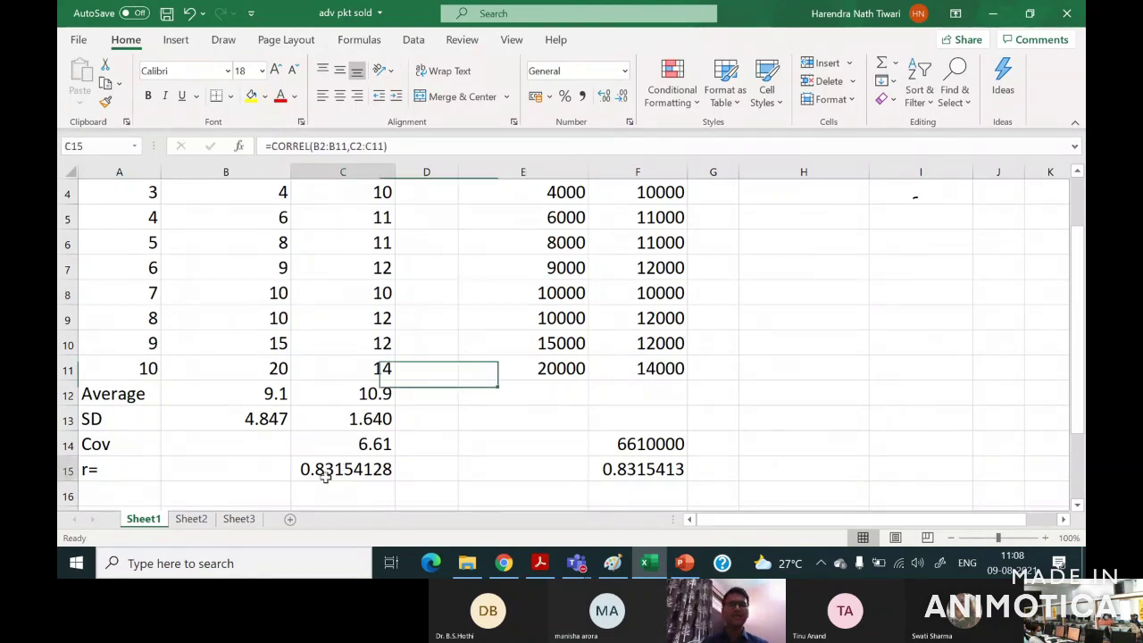
left_click(639, 475)
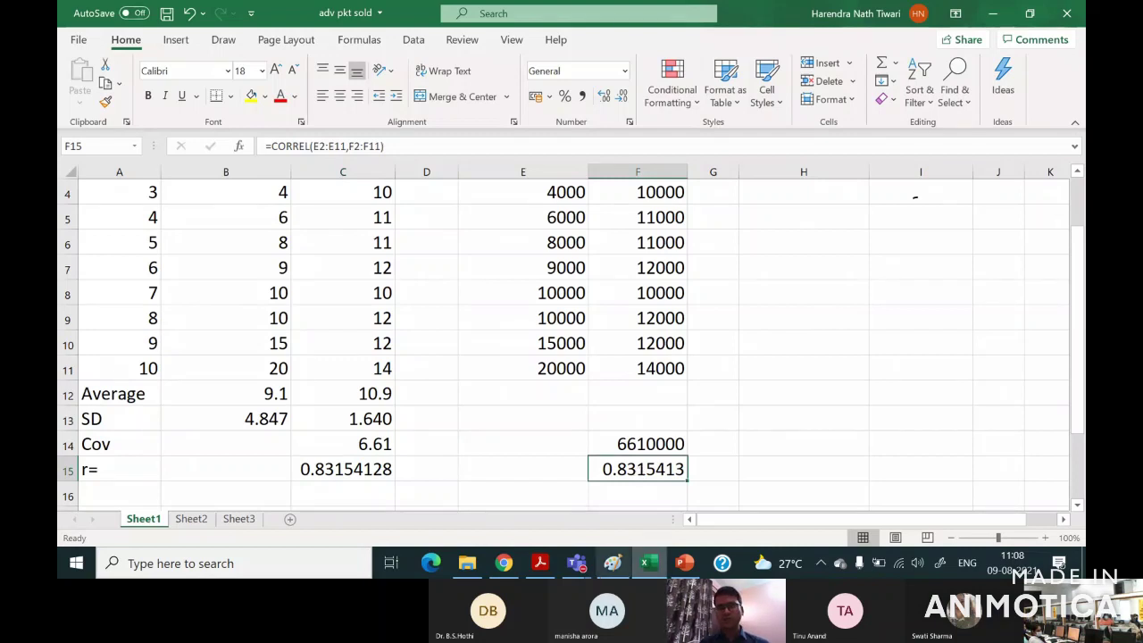
left_click(613, 563)
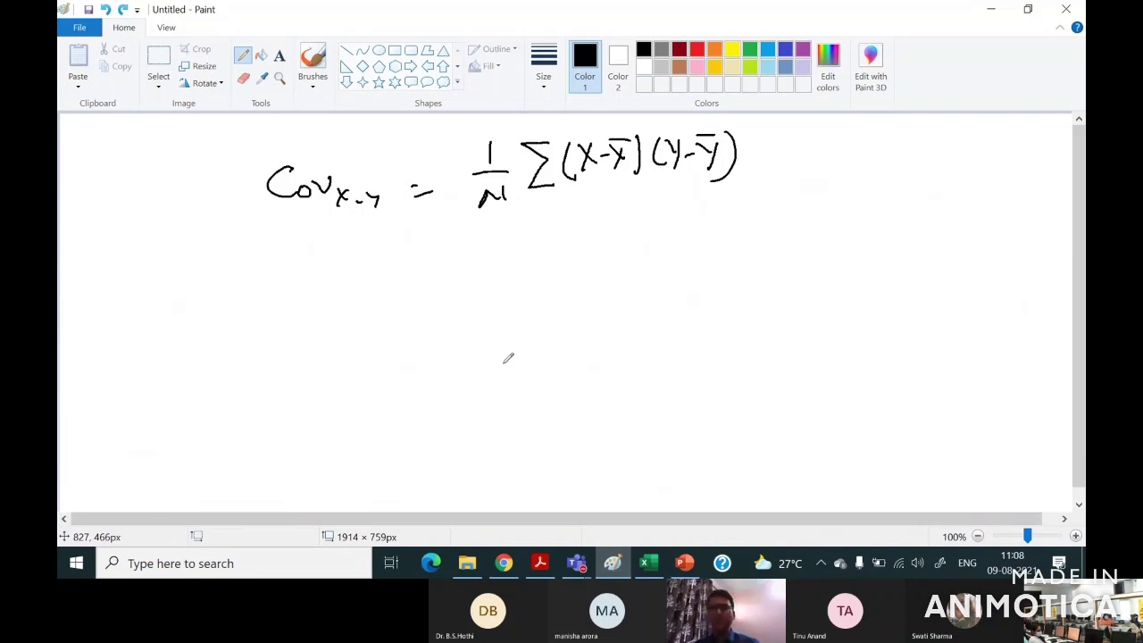
Handwrite r_xy = (x − x̄)/σx below the covariance formula.
left_click_drag(419, 259, 438, 278)
mouse_move(436, 258)
left_mouse_down()
mouse_move(420, 280)
mouse_move(446, 265)
left_mouse_up()
mouse_move(451, 256)
left_mouse_down()
mouse_move(468, 277)
mouse_move(452, 277)
left_mouse_up()
left_click_drag(448, 251, 463, 249)
left_click_drag(474, 251, 482, 272)
left_click_drag(424, 249, 425, 293)
left_click_drag(480, 256, 483, 268)
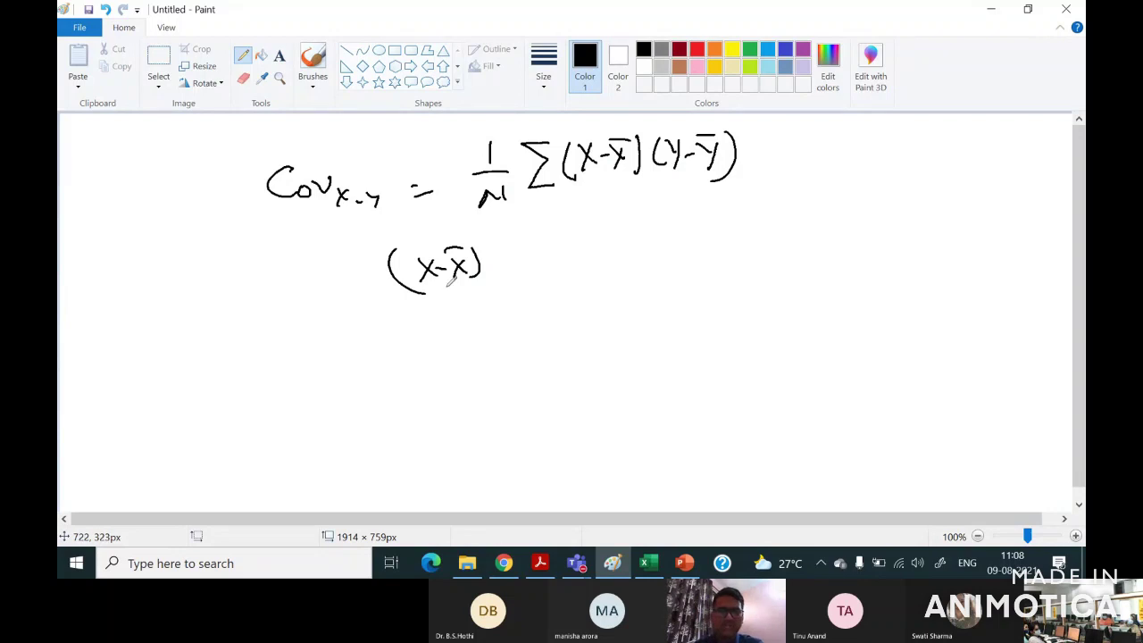
mouse_move(398, 301)
left_mouse_down()
mouse_move(475, 302)
mouse_move(422, 332)
mouse_move(452, 328)
left_mouse_up()
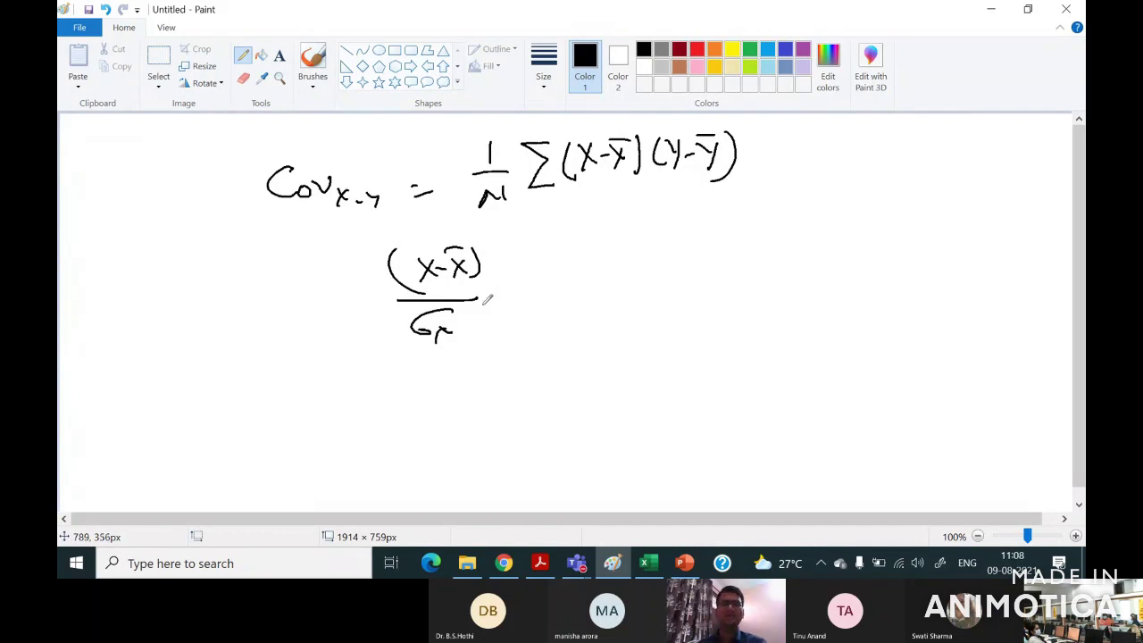
mouse_move(264, 327)
left_mouse_down()
mouse_move(296, 307)
mouse_move(313, 327)
left_mouse_up()
mouse_move(312, 314)
left_mouse_down()
mouse_move(301, 327)
mouse_move(325, 330)
mouse_move(363, 301)
left_mouse_up()
left_click_drag(346, 314, 364, 311)
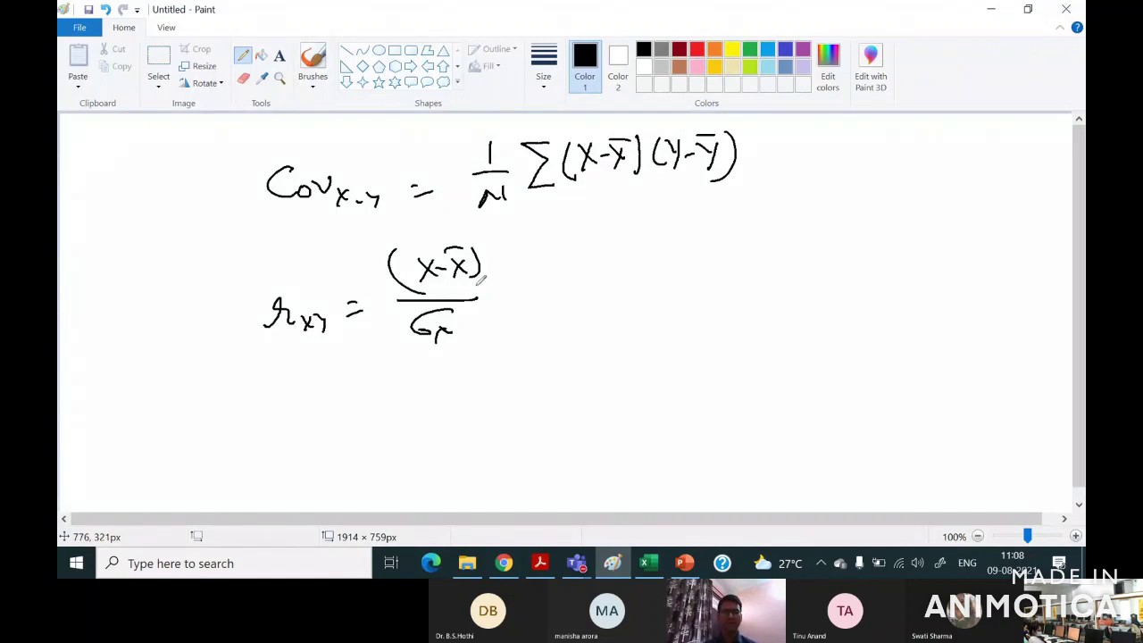
Undo the handwritten r_xy = (x − x̄)/σx strokes.
key("ctrl+z")
key("ctrl+z")
key("ctrl+z")
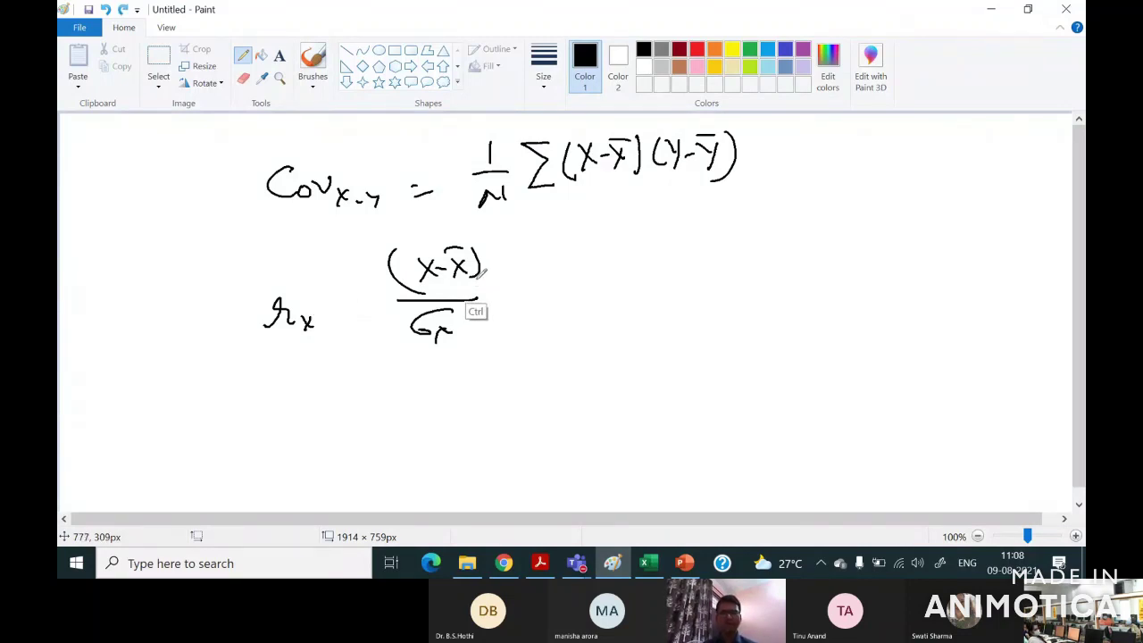
key("ctrl+z")
key("ctrl+z")
key("ctrl+z")
key("ctrl+z")
key("ctrl+z")
key("ctrl+z")
key("ctrl+z")
key("ctrl+z")
key("ctrl+z")
key("ctrl+z")
key("ctrl+z")
key("ctrl+z")
key("ctrl+z")
Handwrite the correlation formula r_xy = Cov x,y over σx · σy below the covariance formula.
mouse_move(417, 292)
left_mouse_down()
mouse_move(454, 281)
mouse_move(470, 292)
mouse_move(454, 293)
left_mouse_up()
mouse_move(474, 277)
left_mouse_down()
mouse_move(486, 284)
mouse_move(478, 302)
left_mouse_up()
left_click_drag(504, 274, 518, 272)
left_click_drag(503, 283, 520, 281)
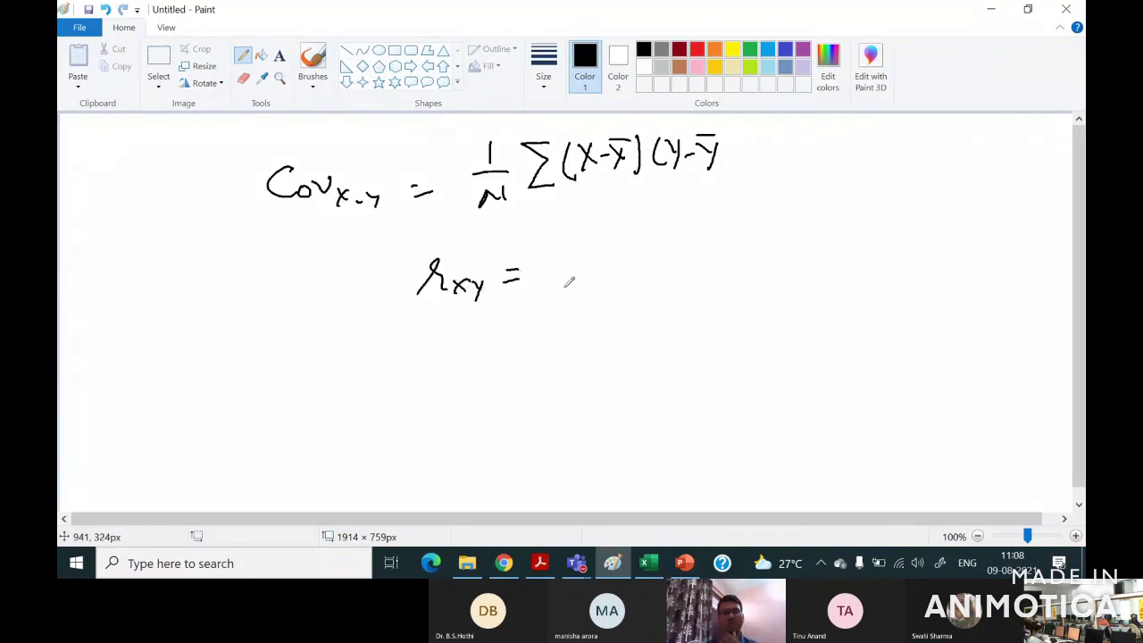
left_click_drag(567, 225, 567, 243)
mouse_move(589, 230)
left_mouse_down()
mouse_move(614, 222)
mouse_move(627, 245)
left_mouse_up()
mouse_move(627, 237)
left_mouse_down()
mouse_move(616, 246)
mouse_move(631, 249)
left_mouse_up()
left_click_drag(635, 233, 641, 243)
left_click_drag(647, 233, 640, 254)
left_click_drag(556, 265, 662, 259)
mouse_move(593, 278)
left_mouse_down()
mouse_move(613, 290)
mouse_move(599, 292)
mouse_move(646, 277)
left_mouse_up()
left_click(618, 284)
left_click_drag(648, 278, 658, 278)
left_click_drag(658, 277, 655, 295)
Add a dash and closing bracket beside the correlation formula, and annotate it with an underlined "Scale data".
left_click_drag(706, 244, 724, 244)
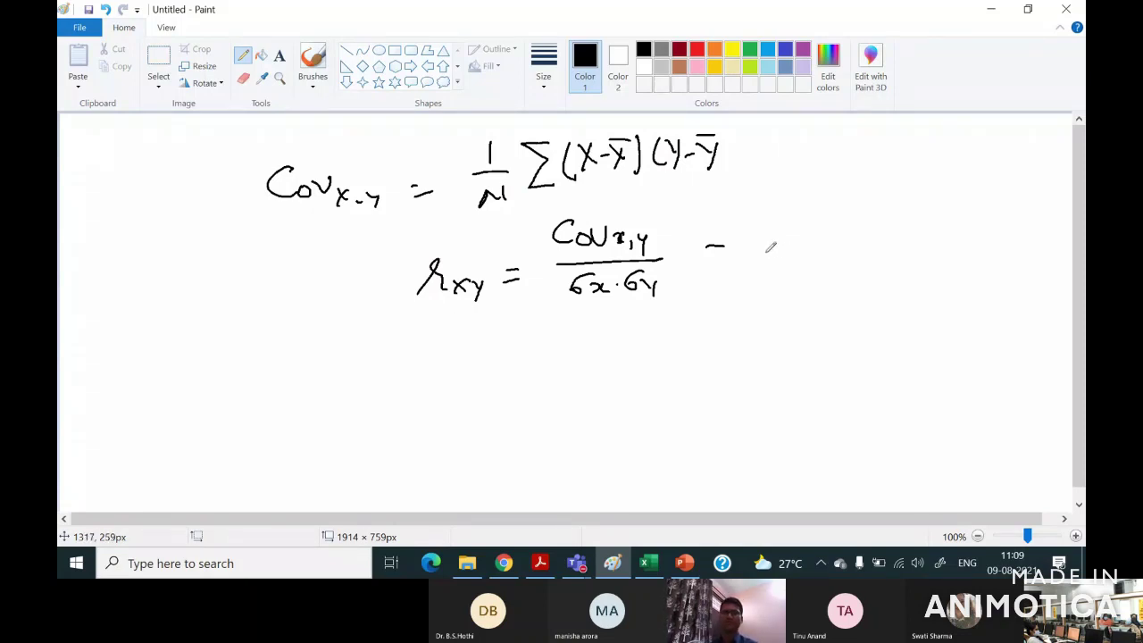
mouse_move(726, 217)
left_mouse_down()
mouse_move(739, 218)
mouse_move(723, 291)
left_mouse_up()
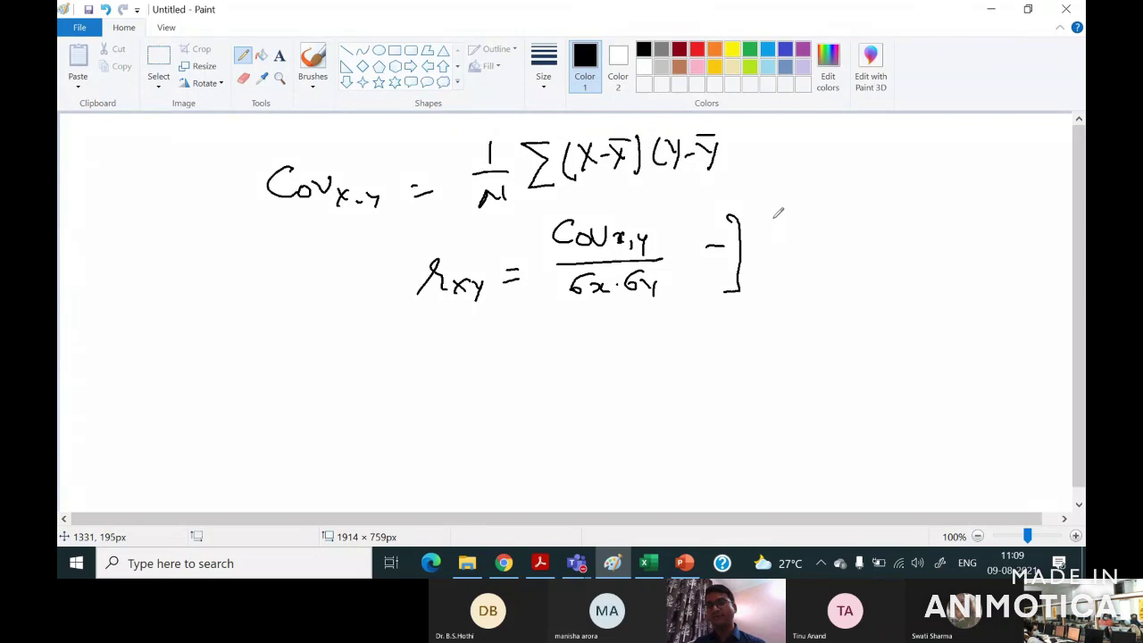
mouse_move(764, 214)
left_mouse_down()
mouse_move(785, 234)
mouse_move(823, 223)
mouse_move(920, 236)
mouse_move(936, 209)
left_mouse_up()
left_click_drag(791, 254, 934, 243)
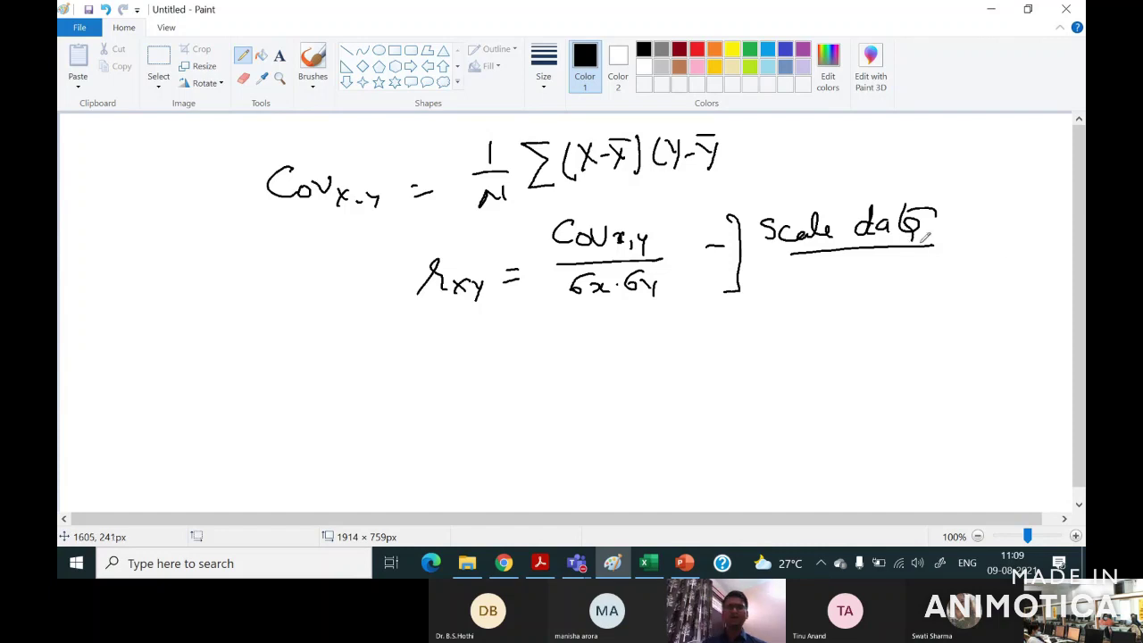
Switch to the Excel workbook and review the covariance in C14 and the standard deviations in B13 and C13.
left_click(651, 575)
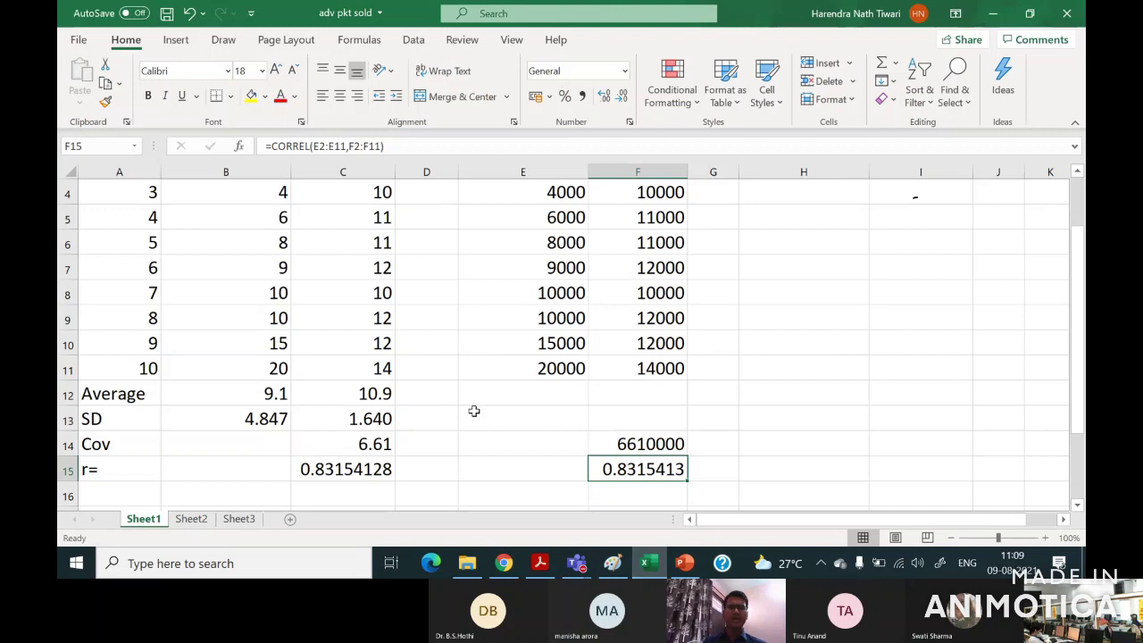
left_click(350, 444)
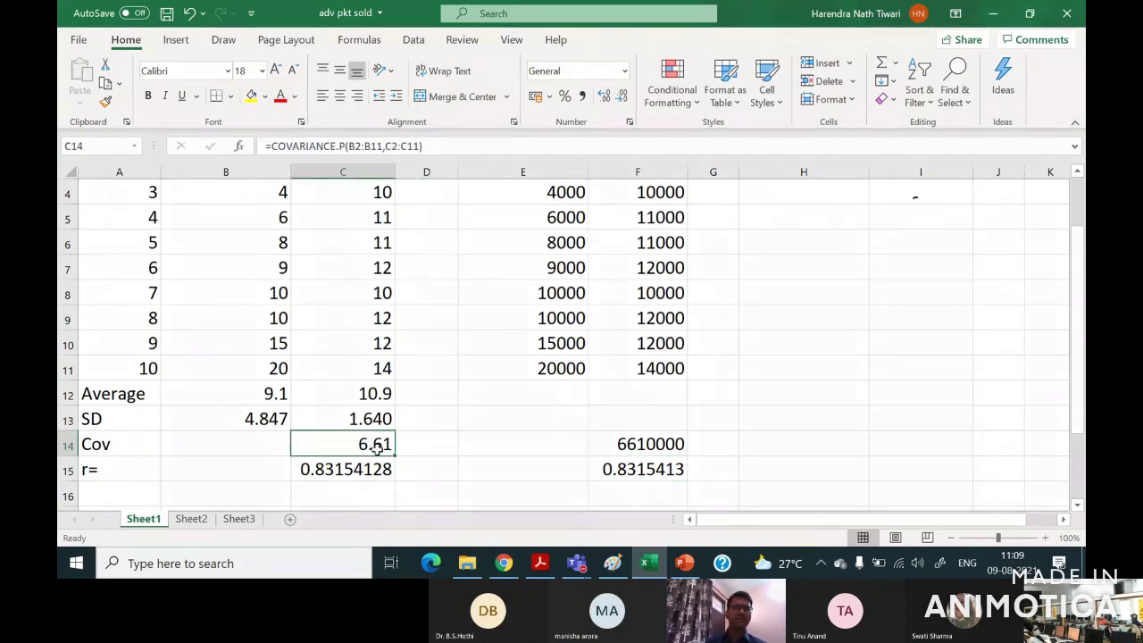
left_click(259, 421)
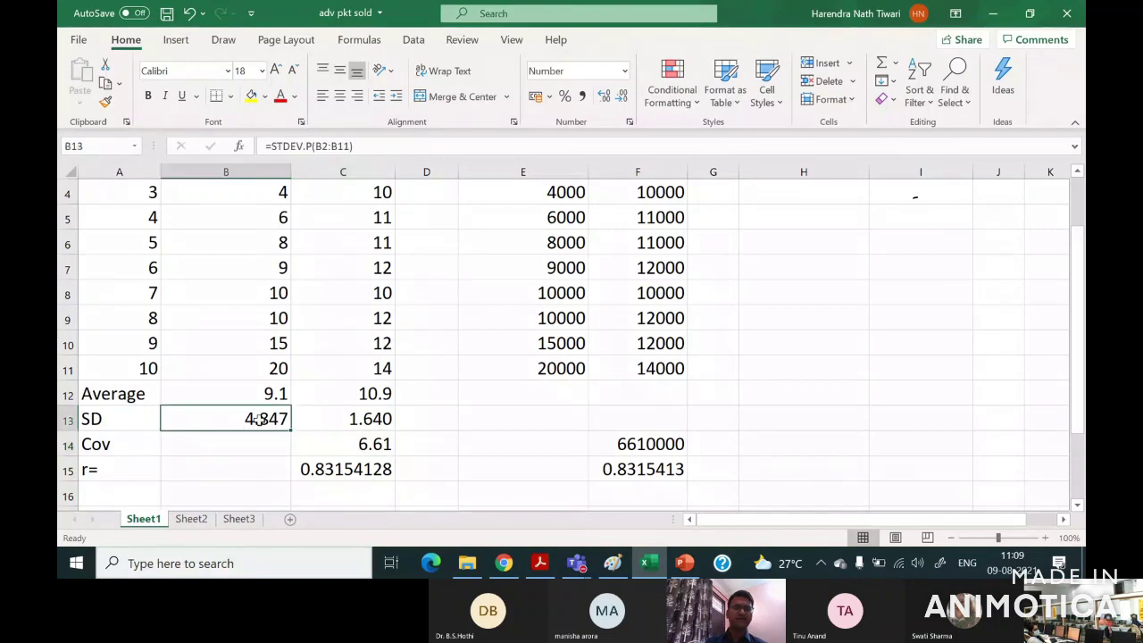
left_click(353, 420)
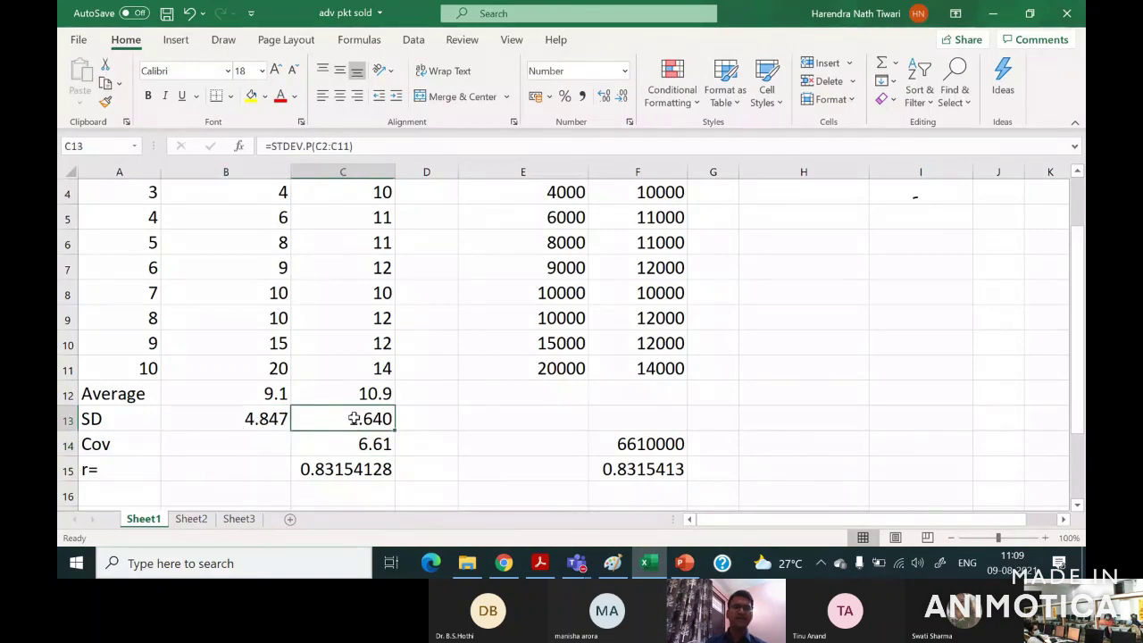
Enter =C14/(B13*C13) in C16 to calculate the correlation from the covariance and the two standard deviations.
left_click(339, 494)
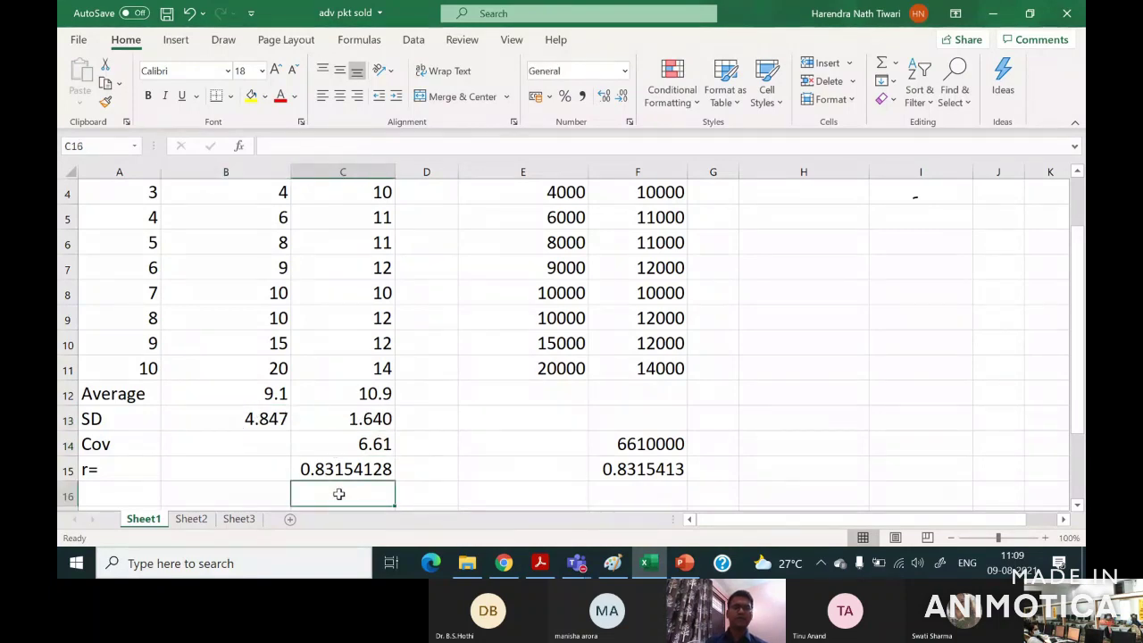
type("=")
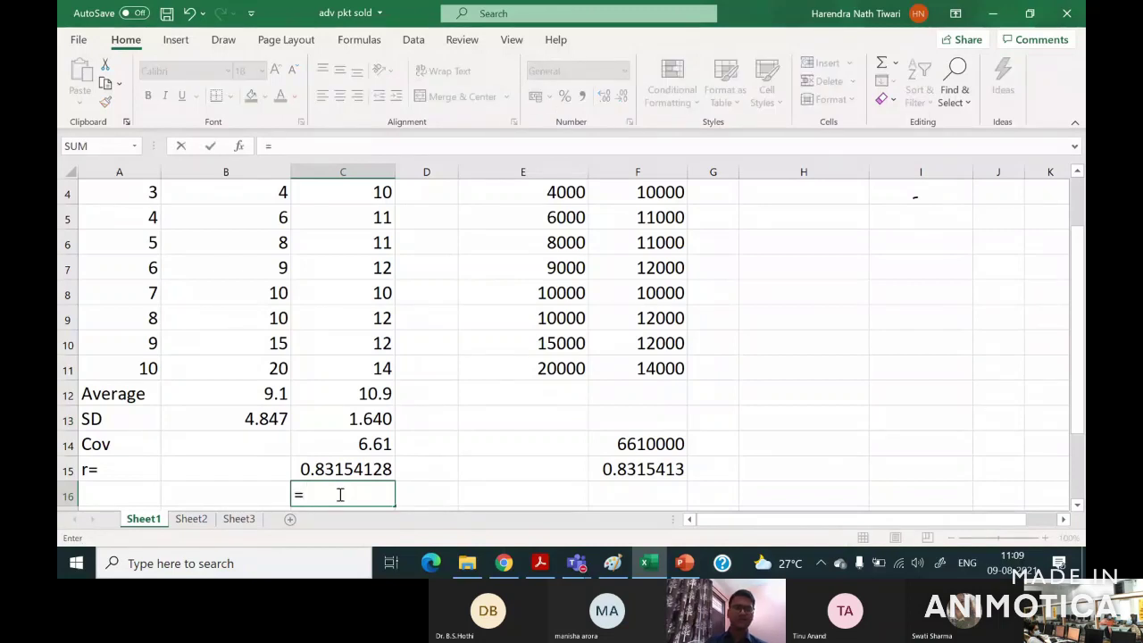
left_click(348, 444)
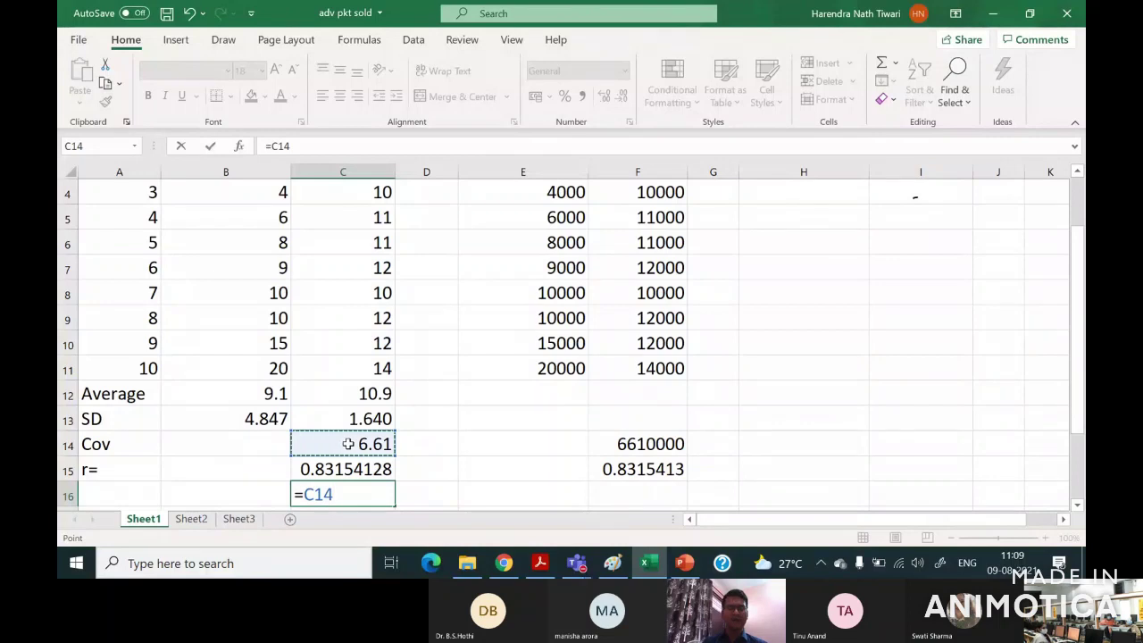
type("/(")
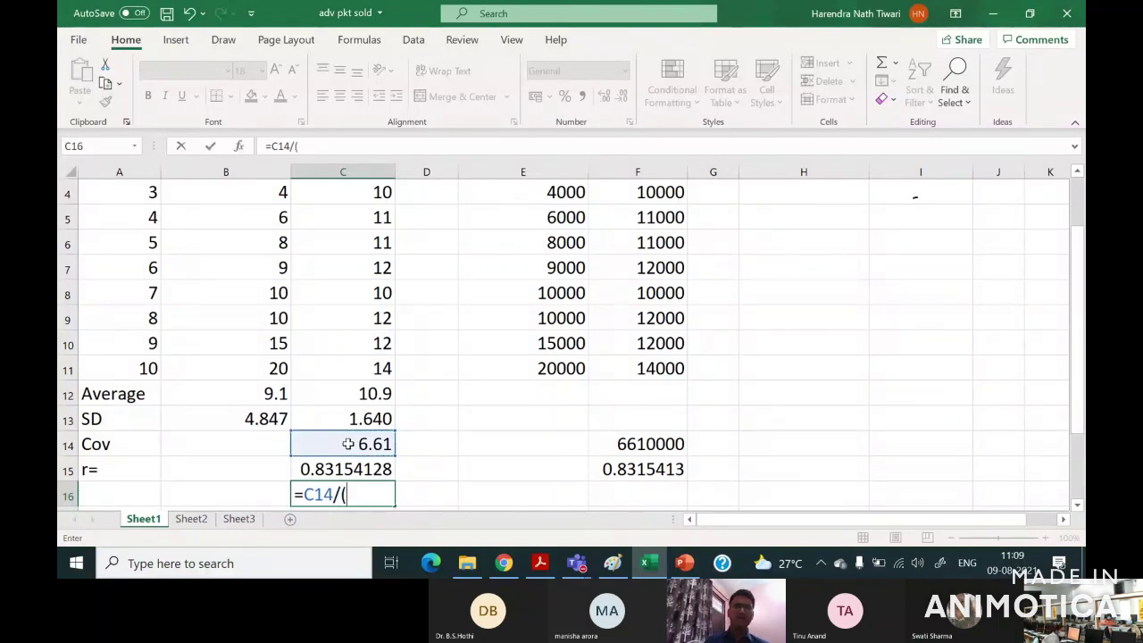
left_click(255, 416)
type("*")
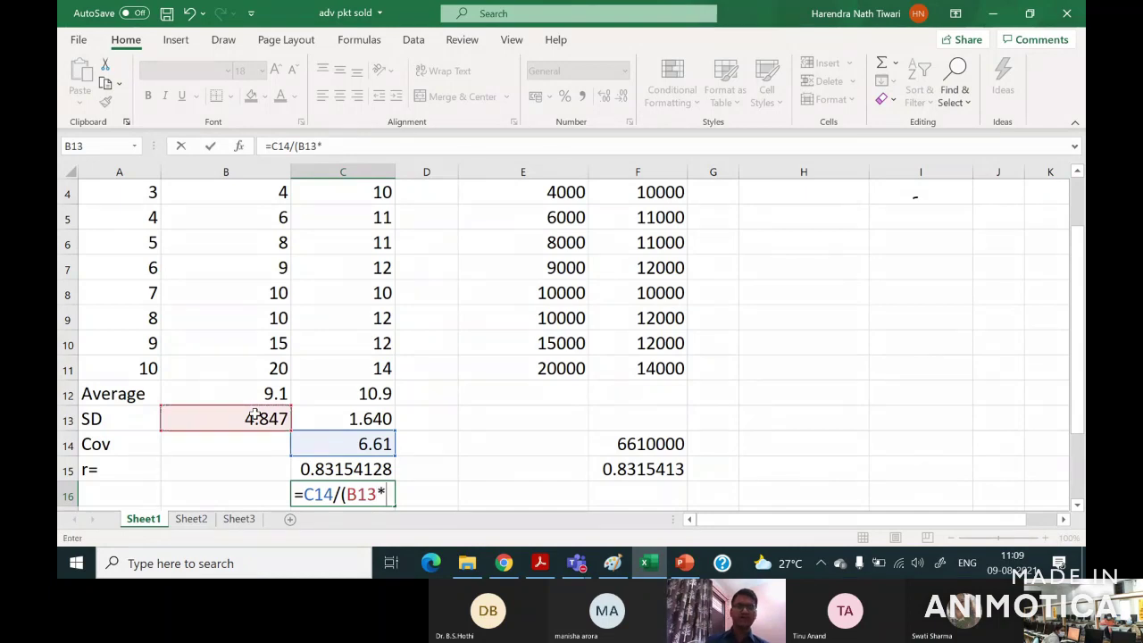
left_click(322, 421)
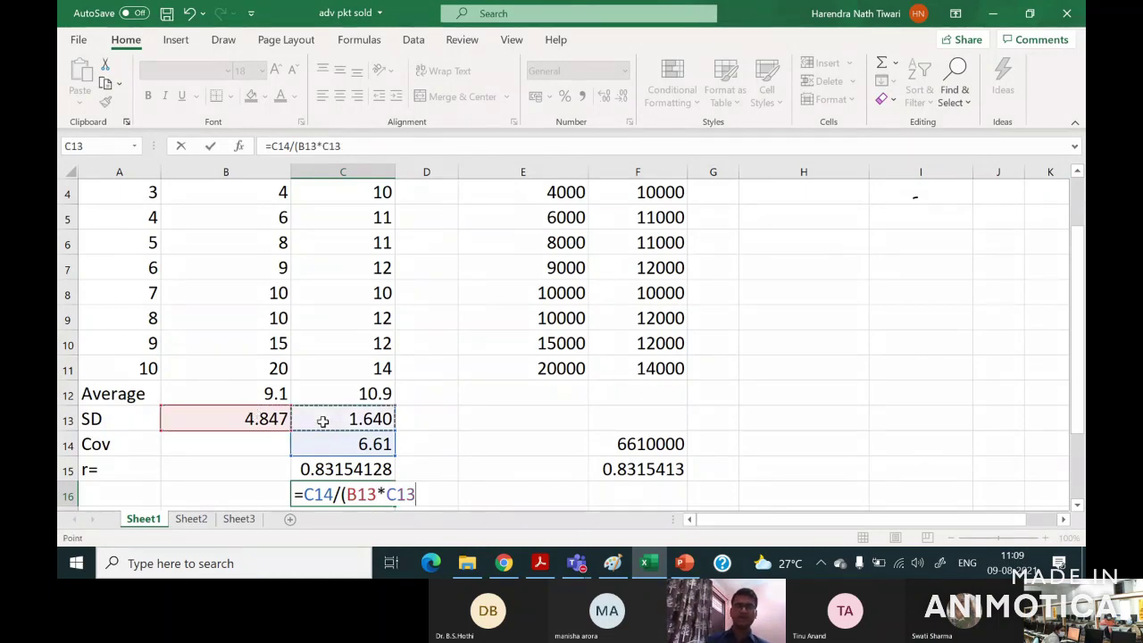
type(")")
key("Return")
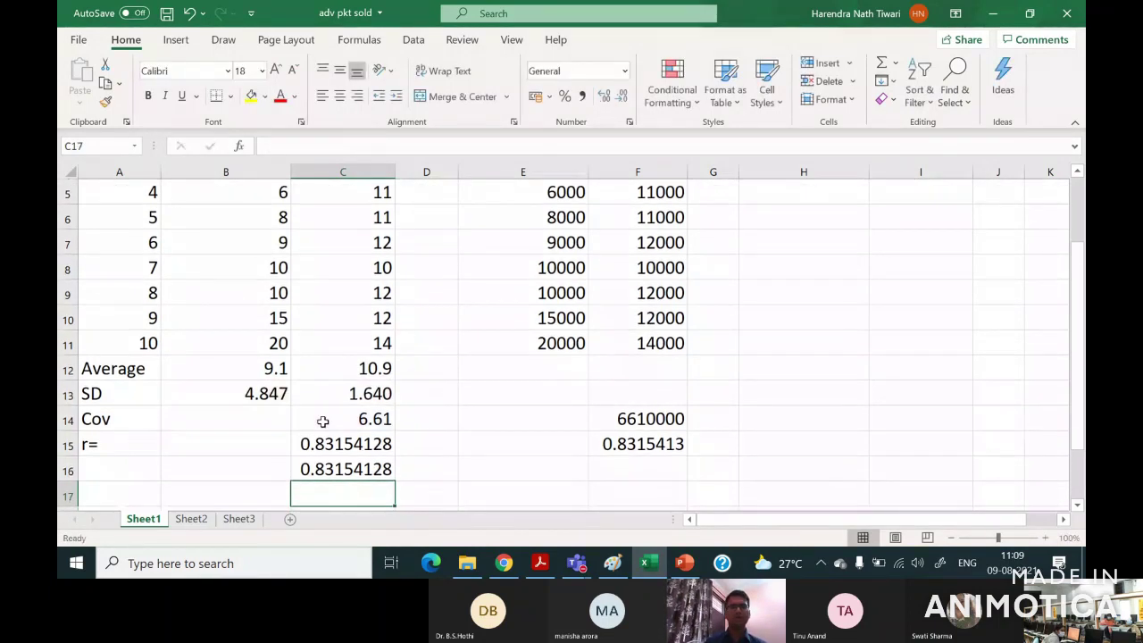
Compare the manually calculated correlation in C16 with the CORREL result in C15.
left_click(363, 474)
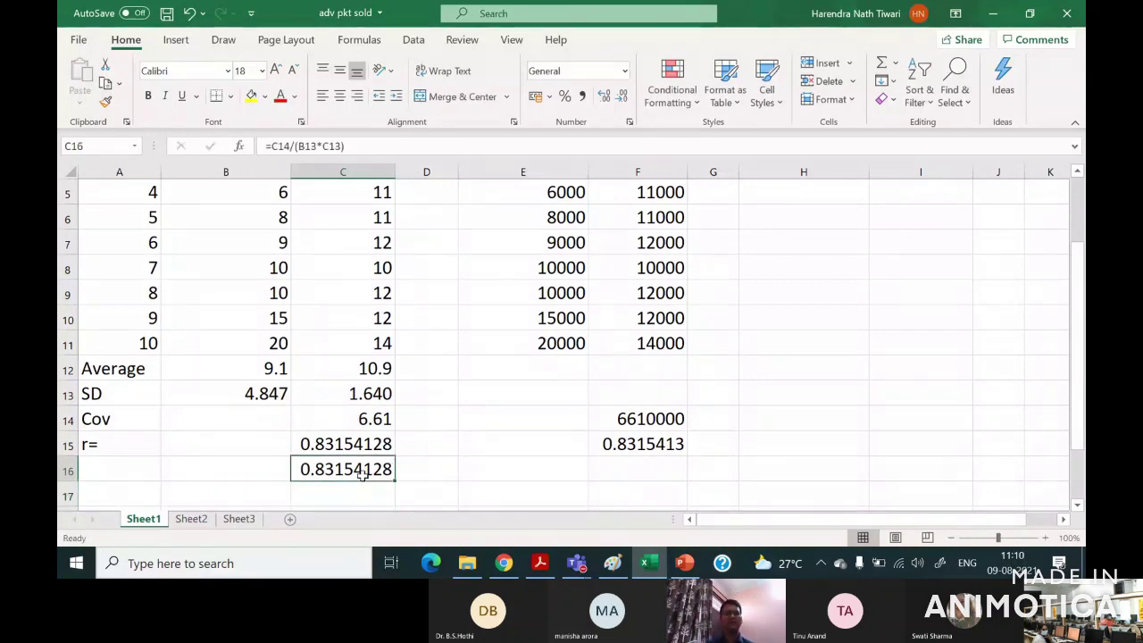
left_click(323, 446)
left_click(332, 476)
left_click(319, 448)
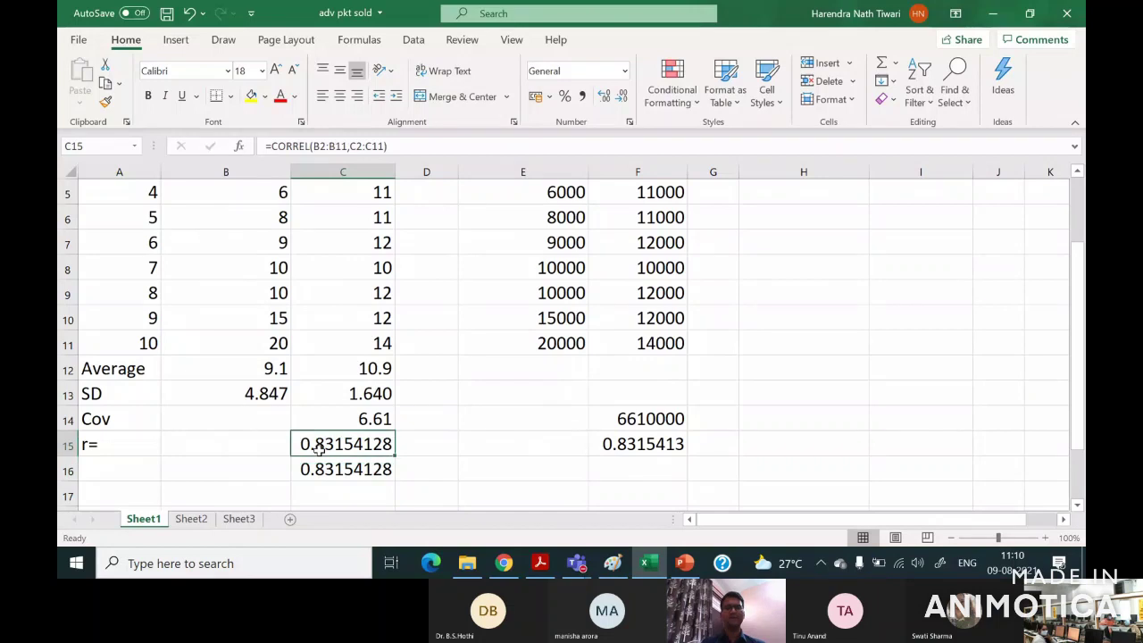
left_click(326, 464)
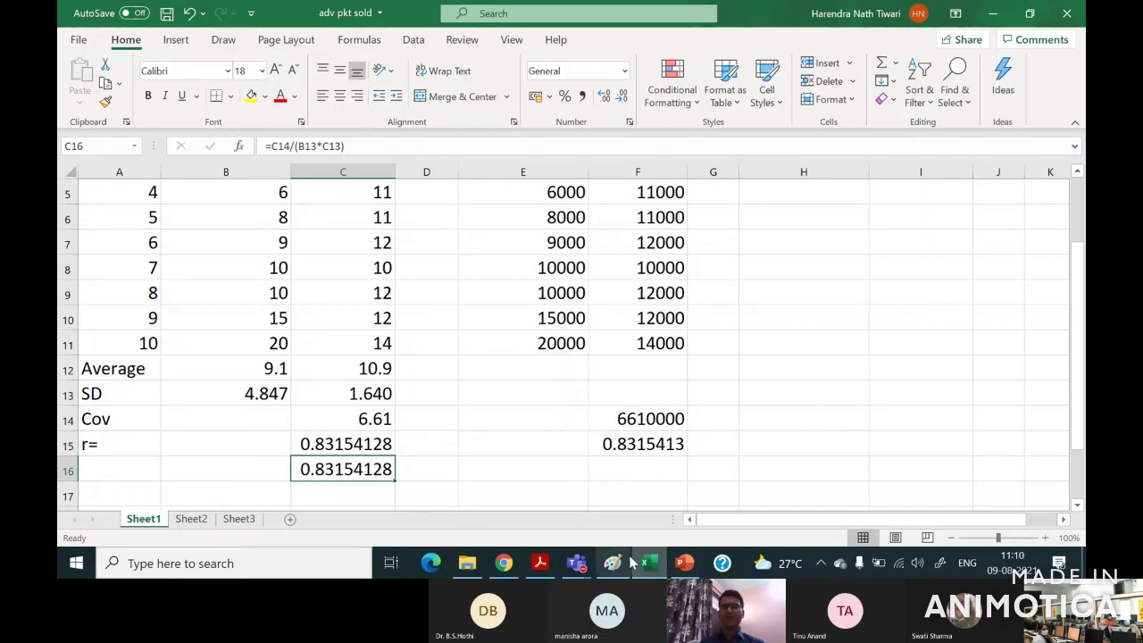
Examine the original advertisements and packets sold values in columns B and C from the first row down.
left_click(429, 326)
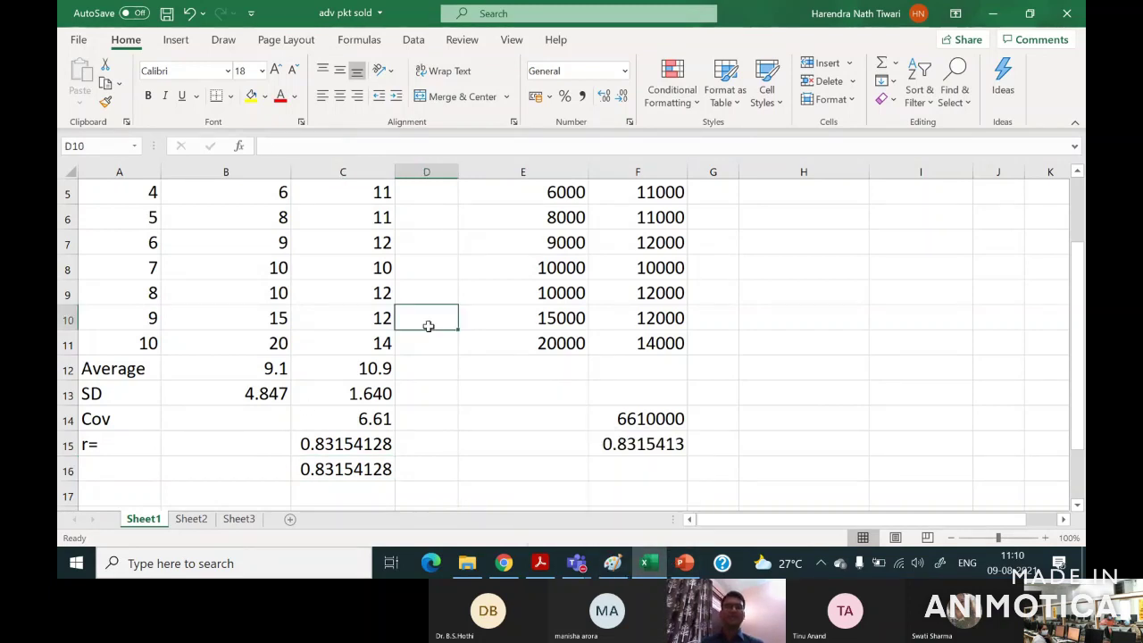
scroll(429, 326, "up", 2)
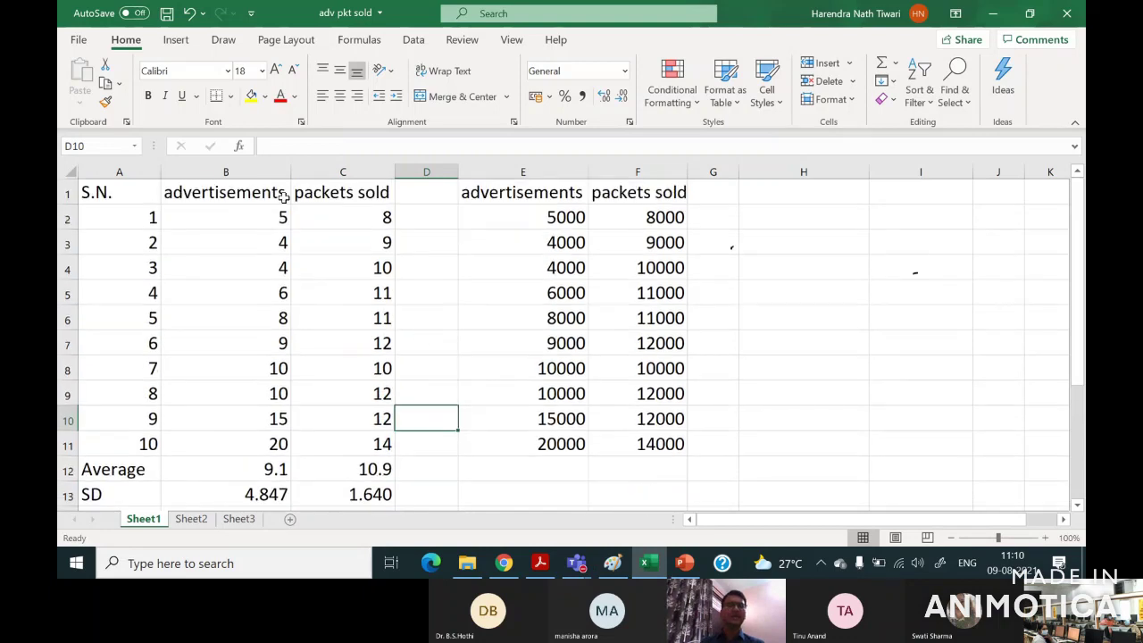
left_click_drag(263, 227, 262, 235)
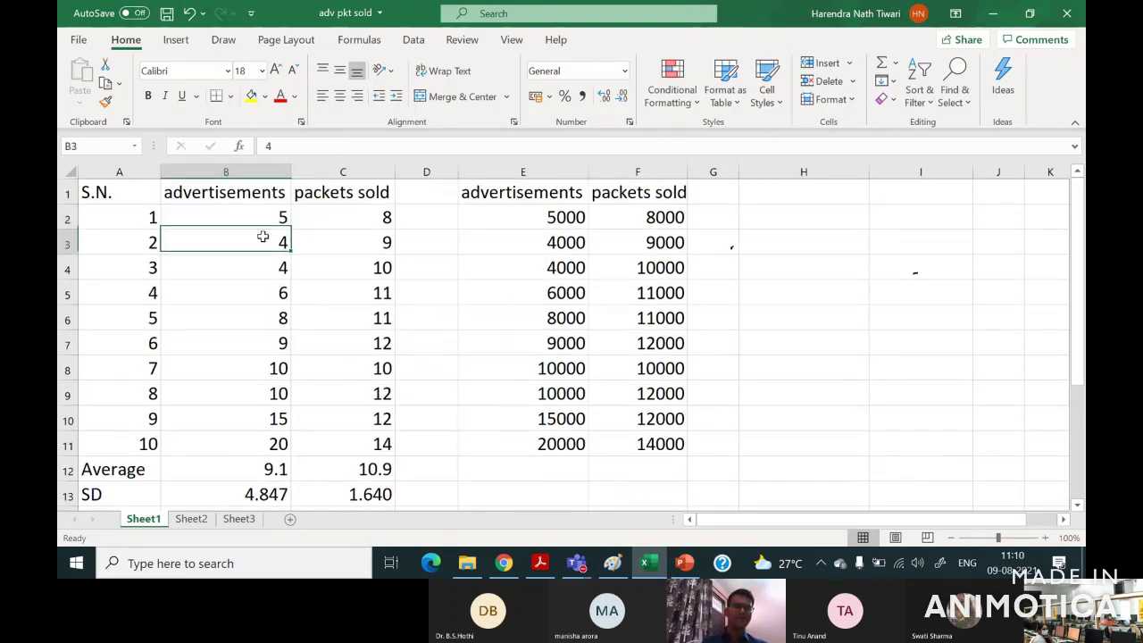
left_click(343, 218)
left_click(346, 232)
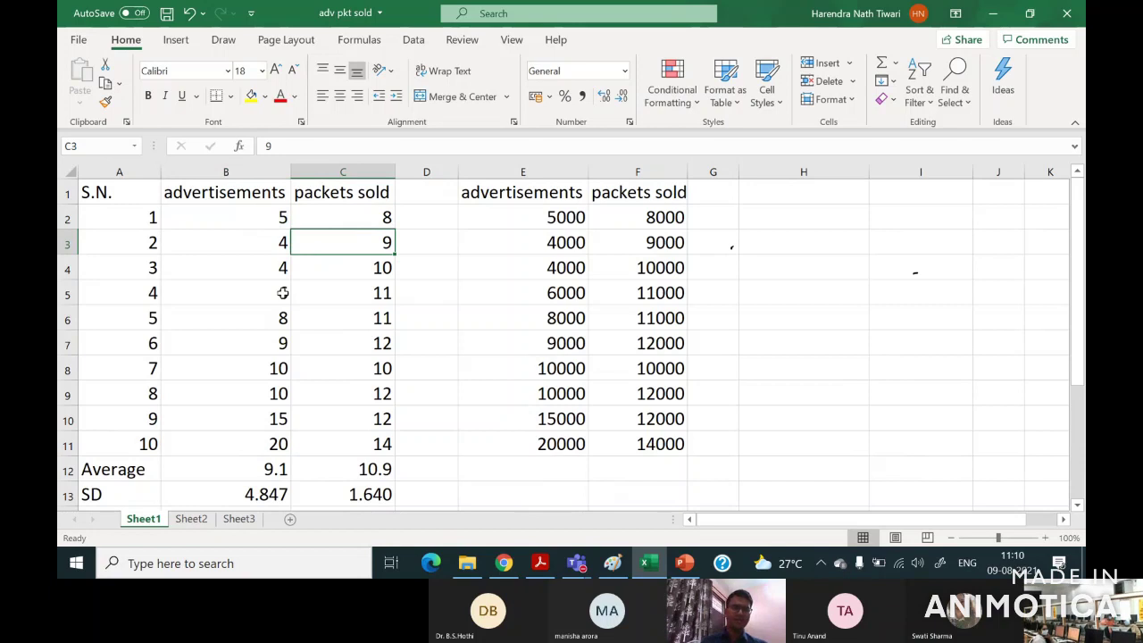
left_click(277, 341)
left_click(273, 370)
left_click(275, 397)
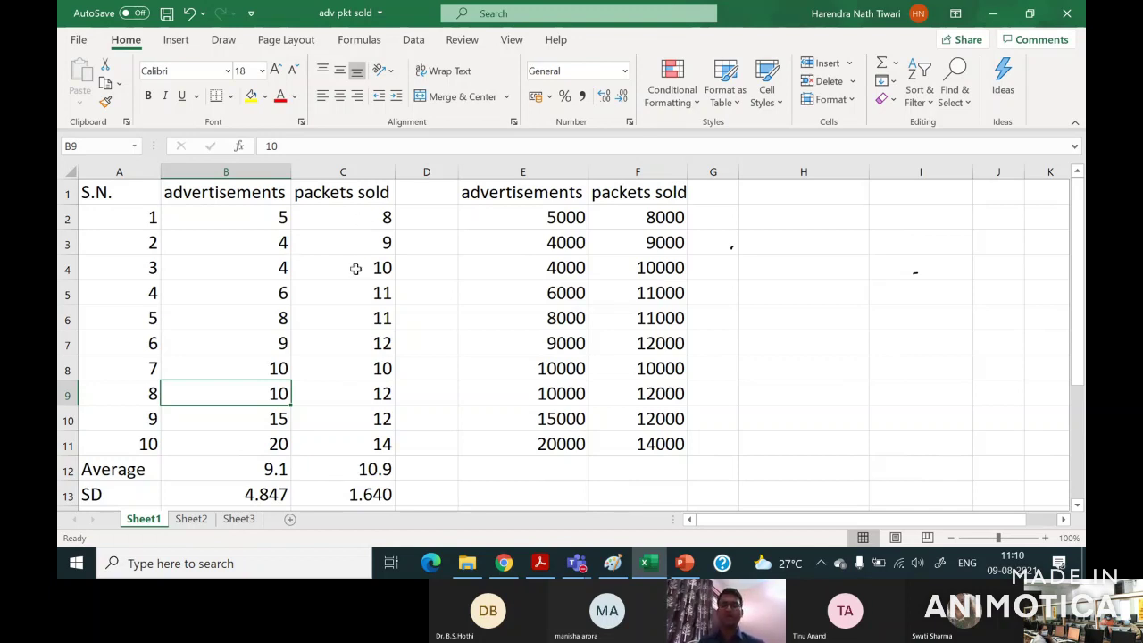
Look at the PowerPoint slide on measures of association/correlation and return to the Excel workbook.
left_click(613, 564)
left_click(612, 564)
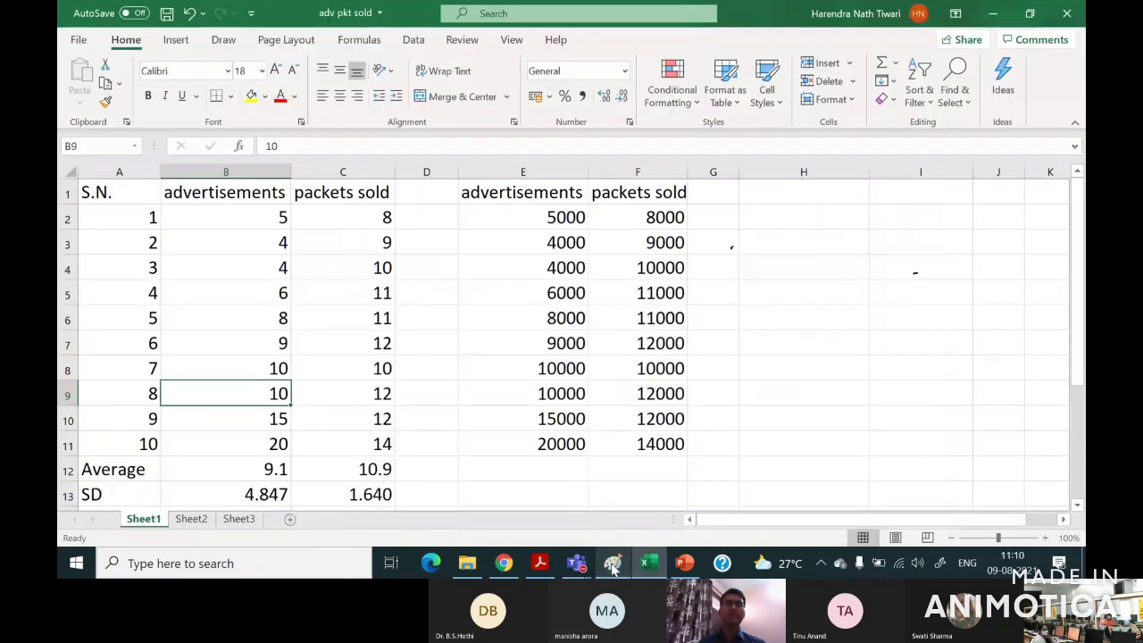
left_click(386, 322)
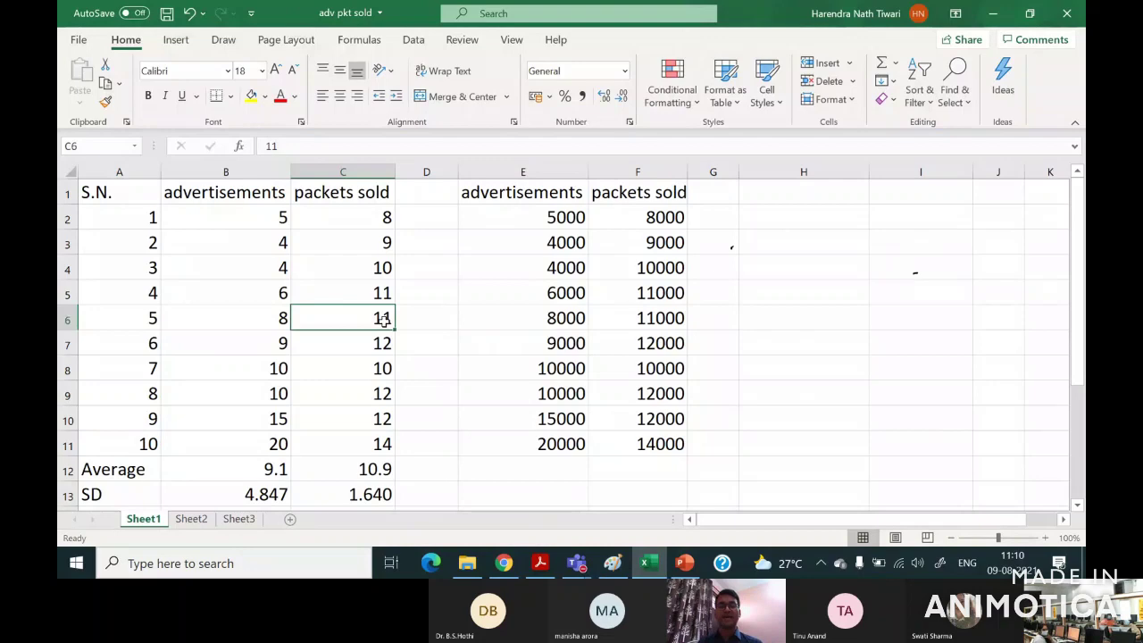
left_click(685, 563)
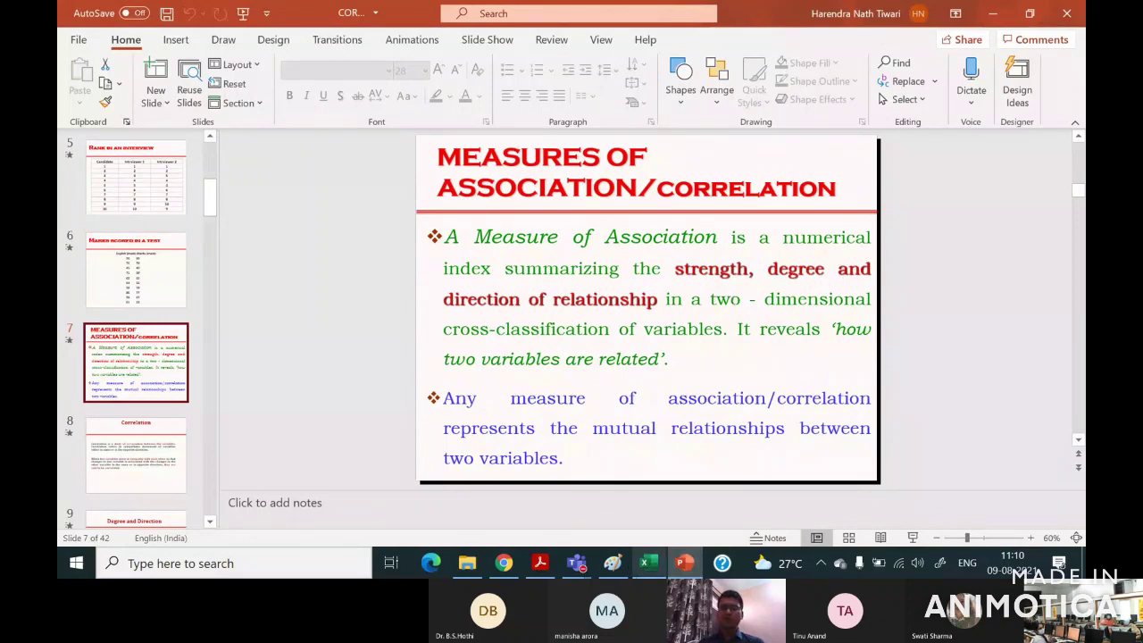
left_click(649, 563)
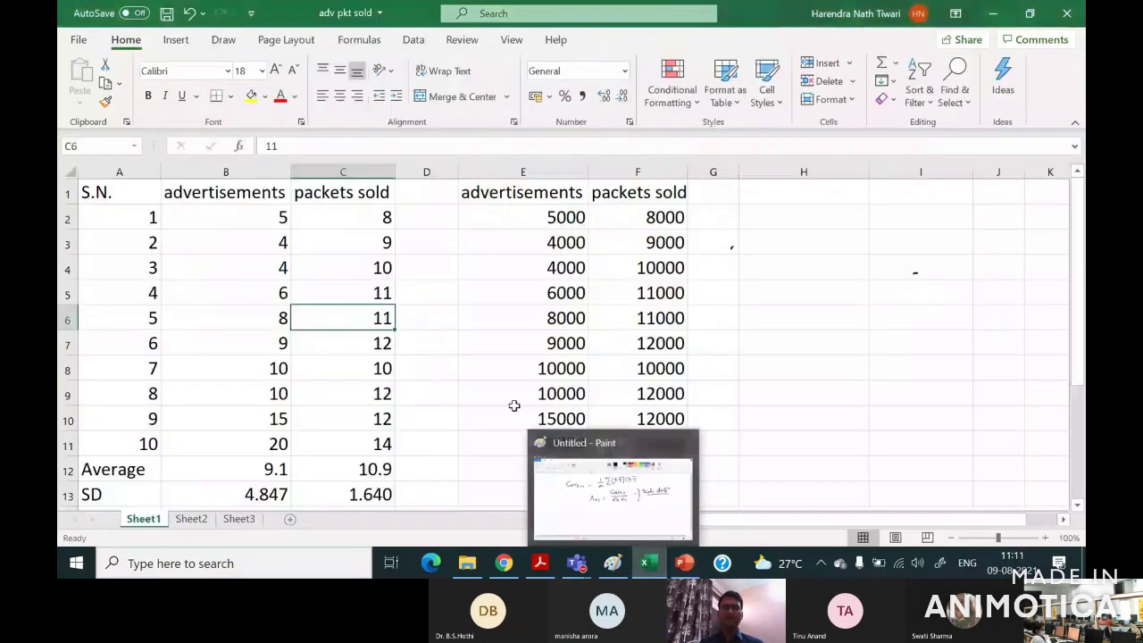
Enter the text "+1 and and -1" in cell B18, below the correlation results.
scroll(426, 459, "down", 2)
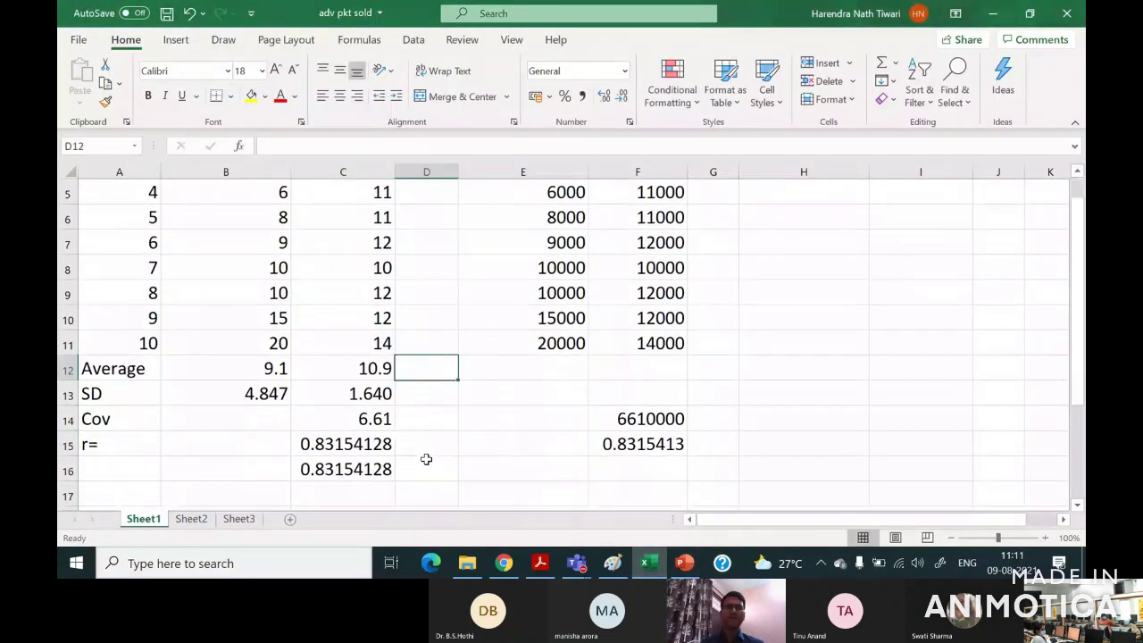
left_click(356, 447)
left_click(447, 444)
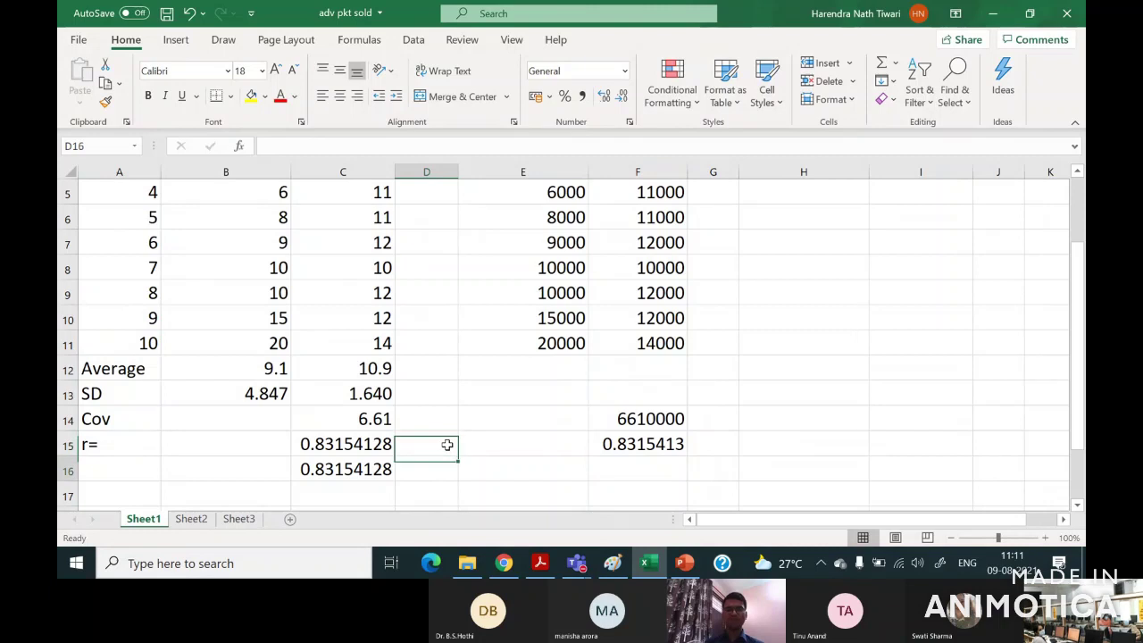
key("Left")
key("Down")
key("Down")
key("Down")
key("Left")
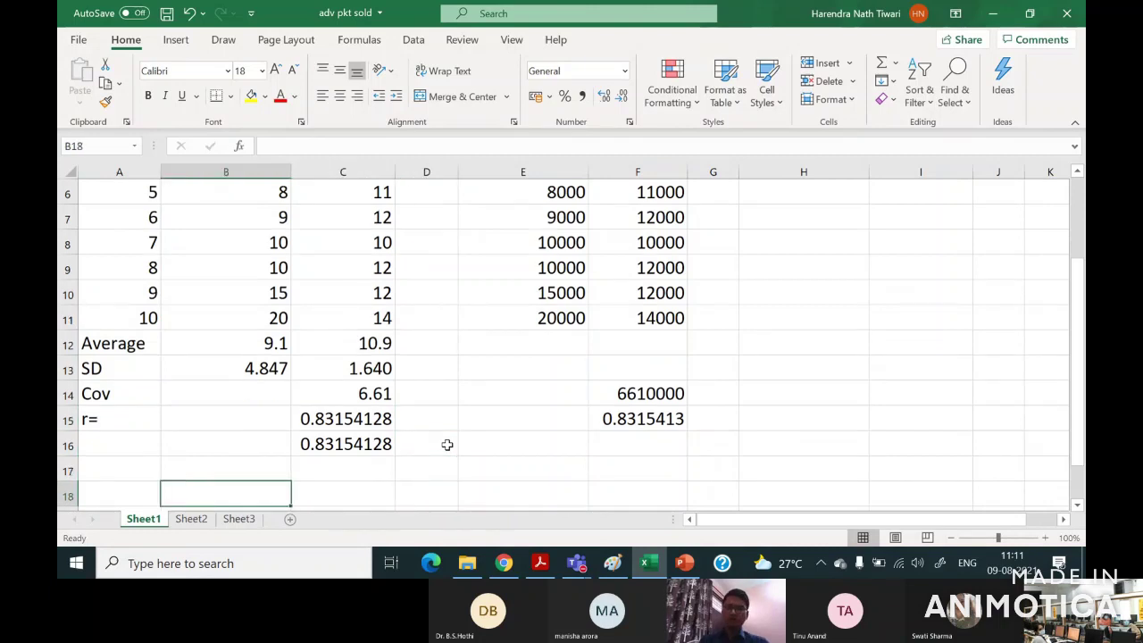
type("+1")
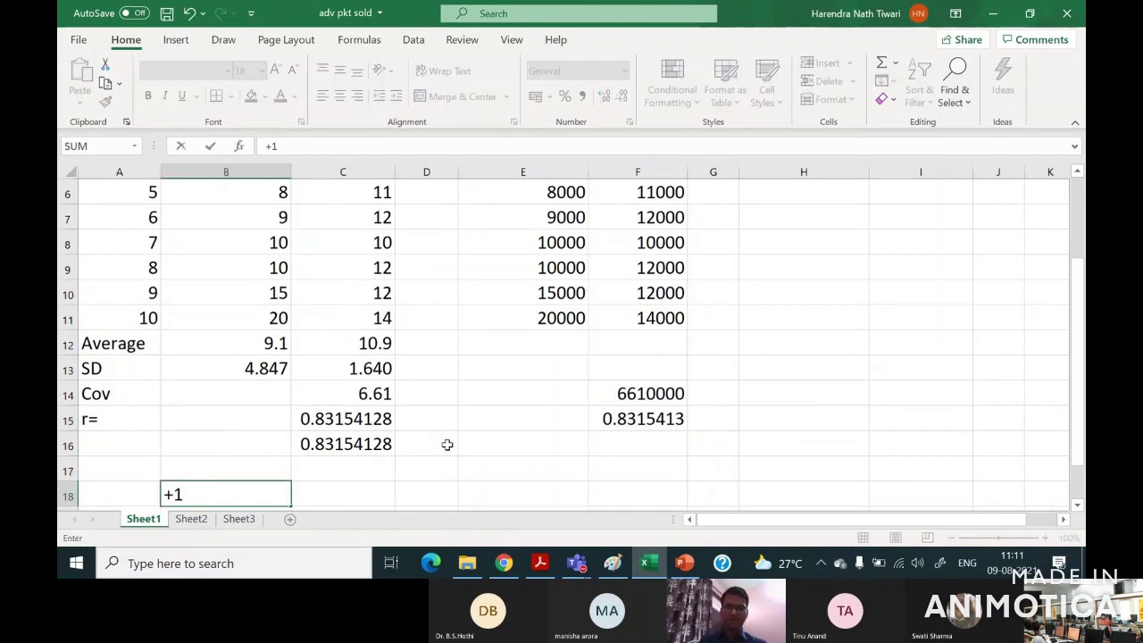
type(" and =")
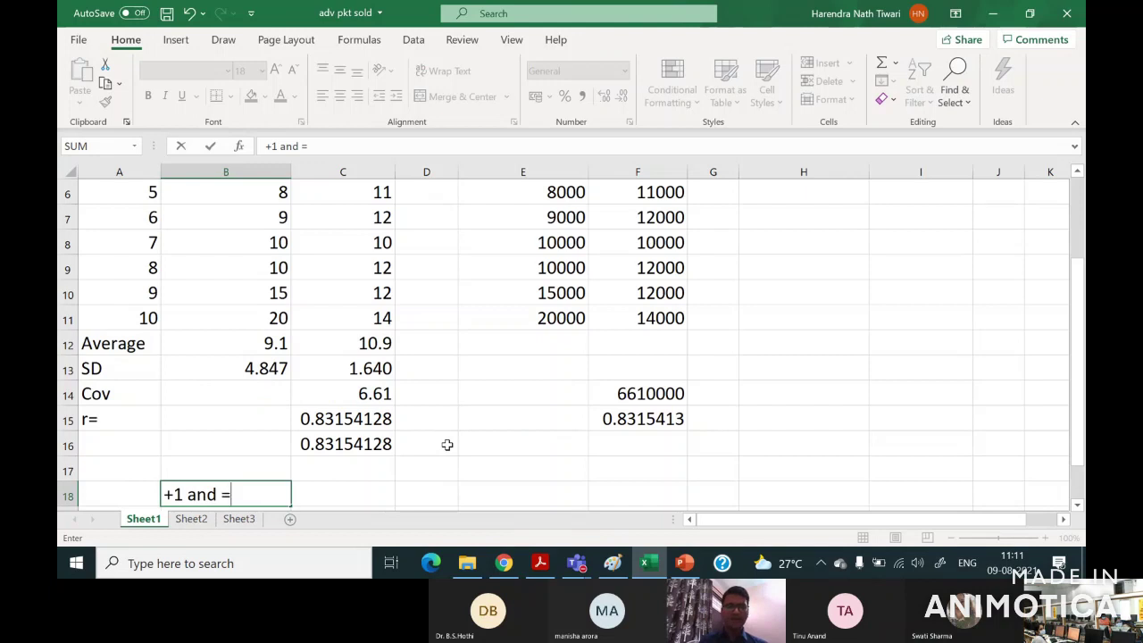
key("Left")
type("_")
key("BackSpace")
key("BackSpace")
key("BackSpace")
key("BackSpace")
key("BackSpace")
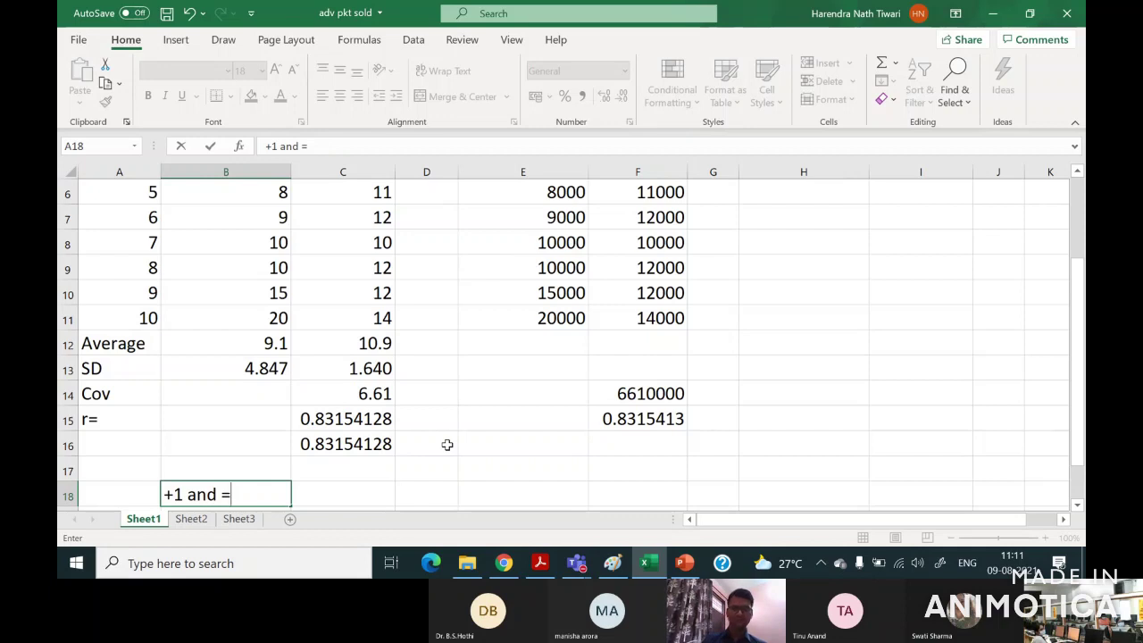
type("and ")
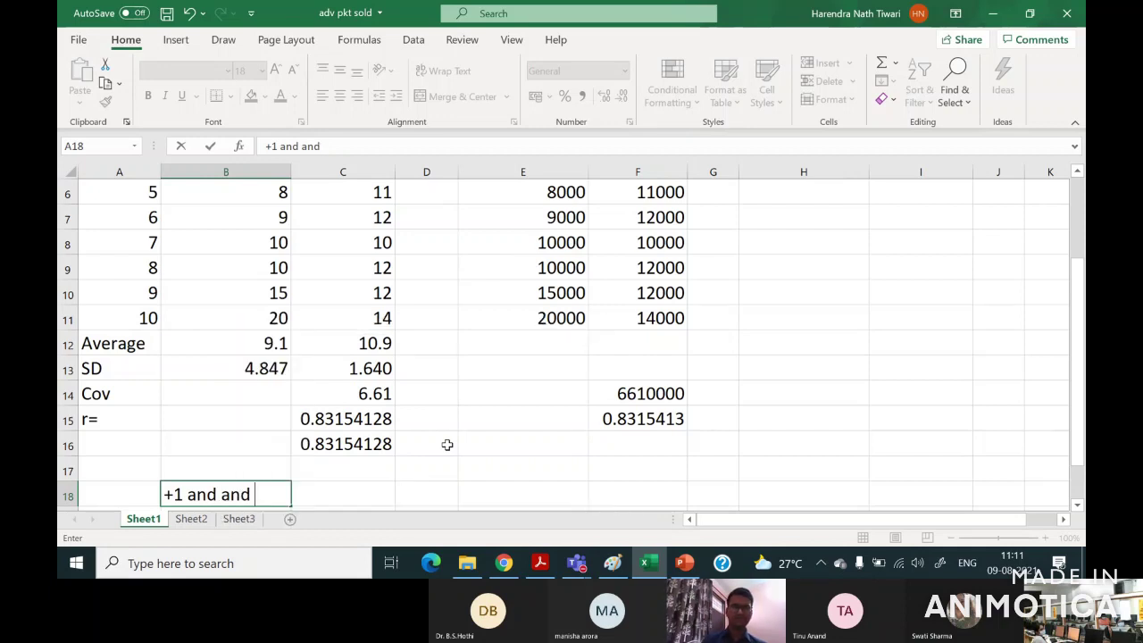
type("-1")
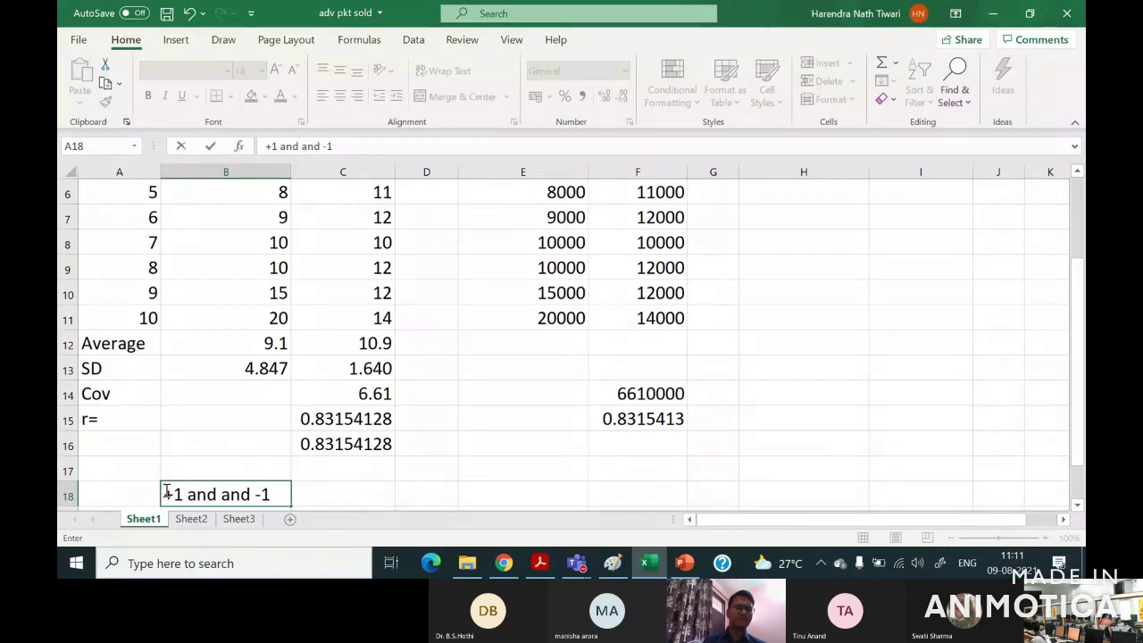
key("Return")
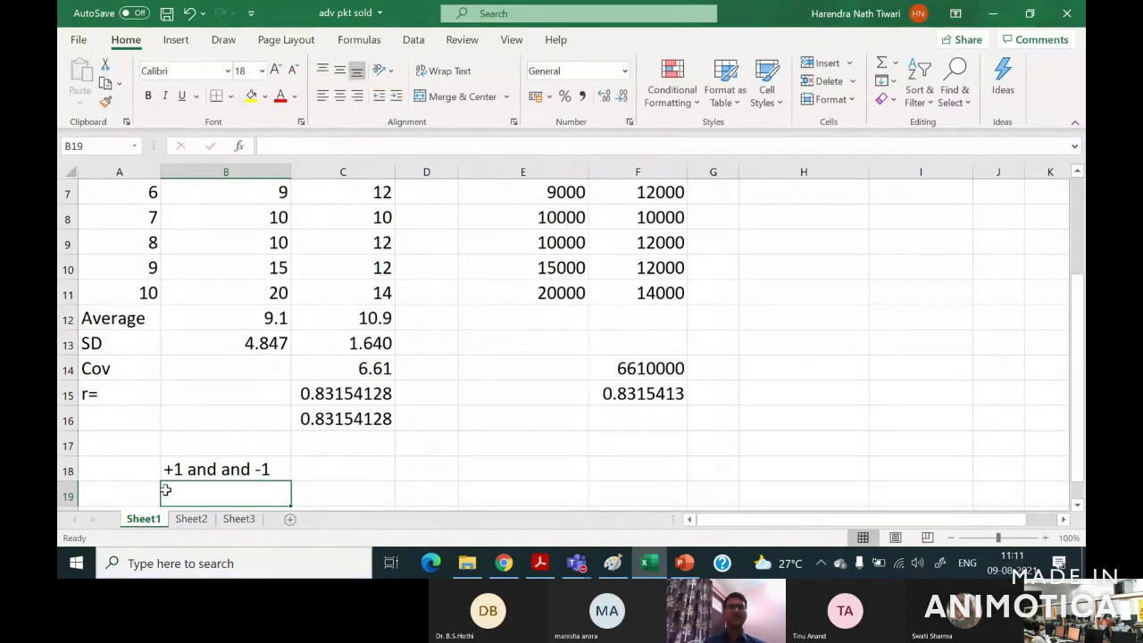
Correct the note in B18 to "+1 and -1" by removing the duplicated "and".
double_click(219, 470)
key("Delete")
key("Delete")
key("Delete")
key("Delete")
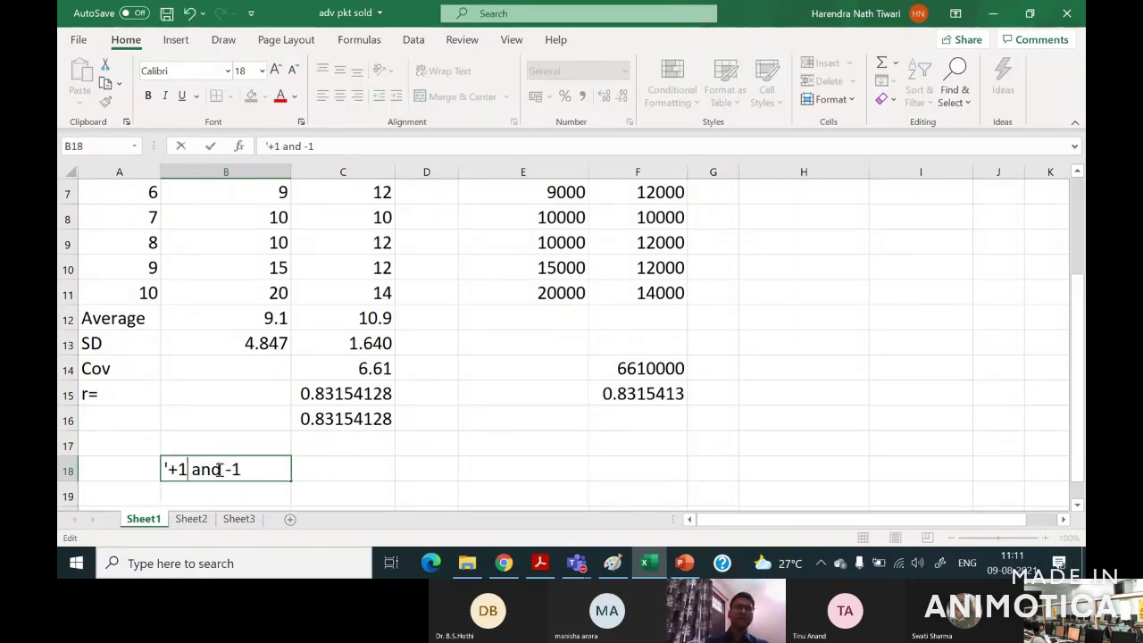
key("Return")
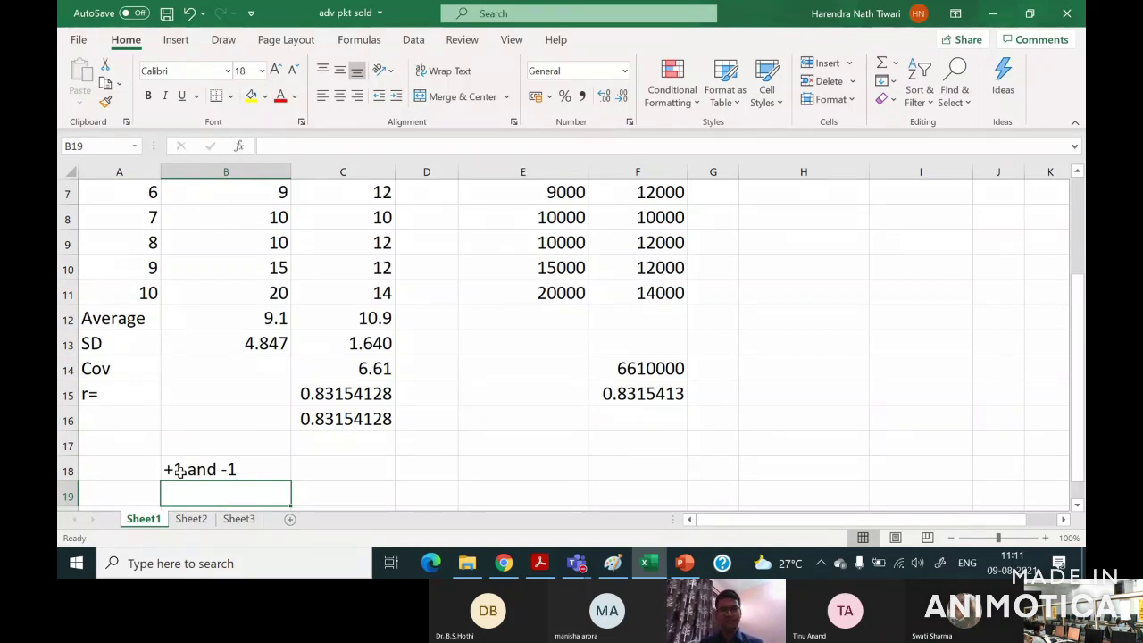
left_click(227, 471)
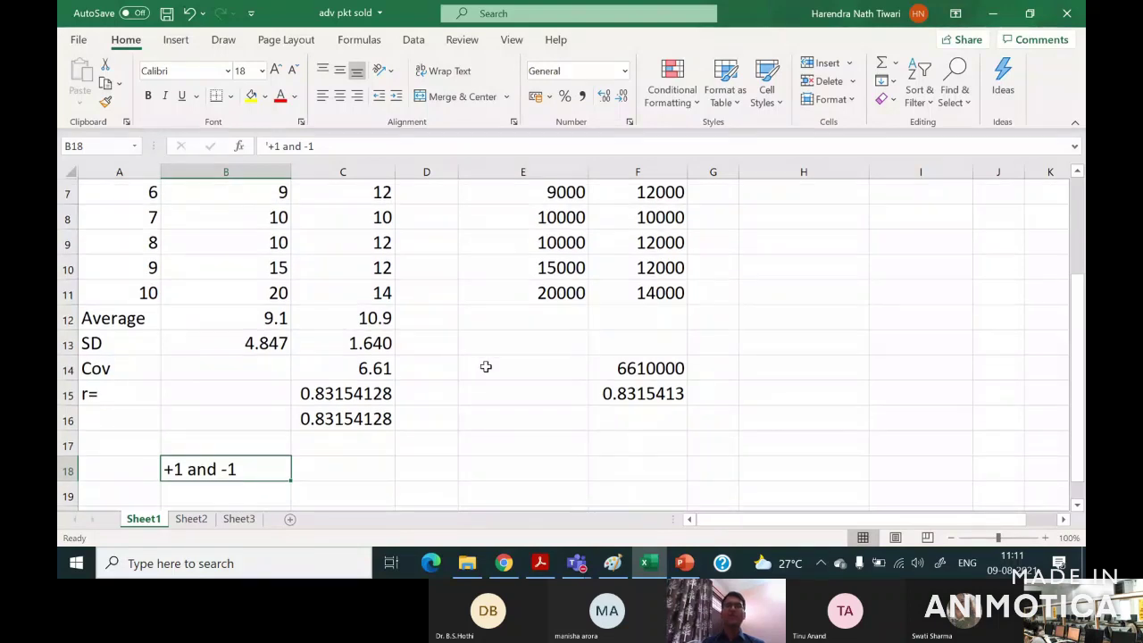
Enter the straight-line equation in E18 and adjust its letter case so it reads Y=mX+C.
left_click(498, 463)
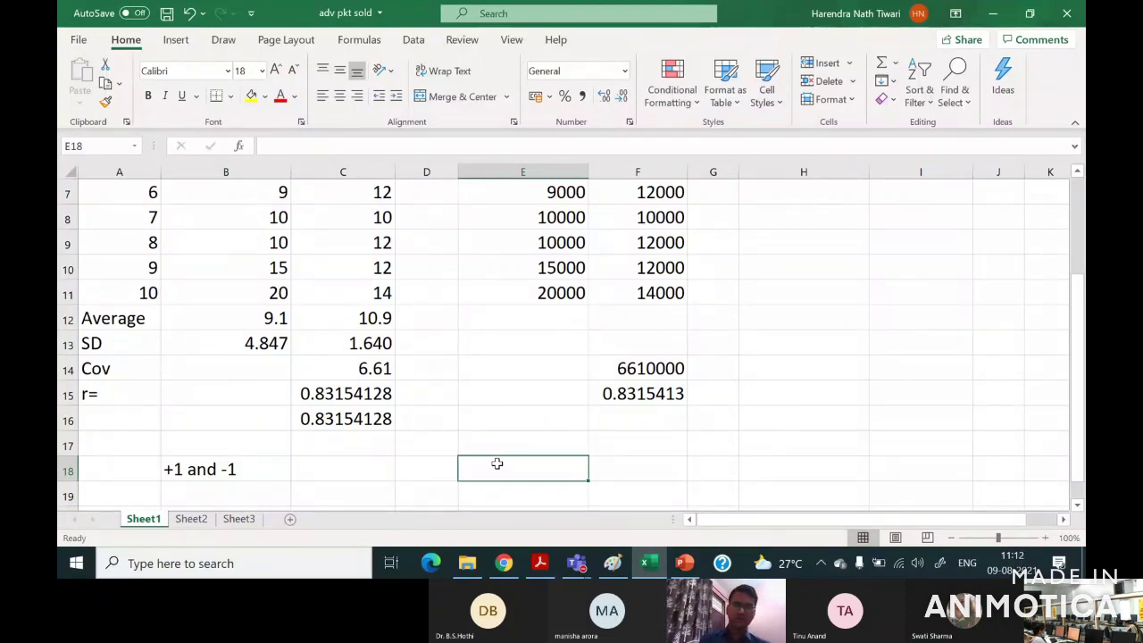
type("Y=Mx+C")
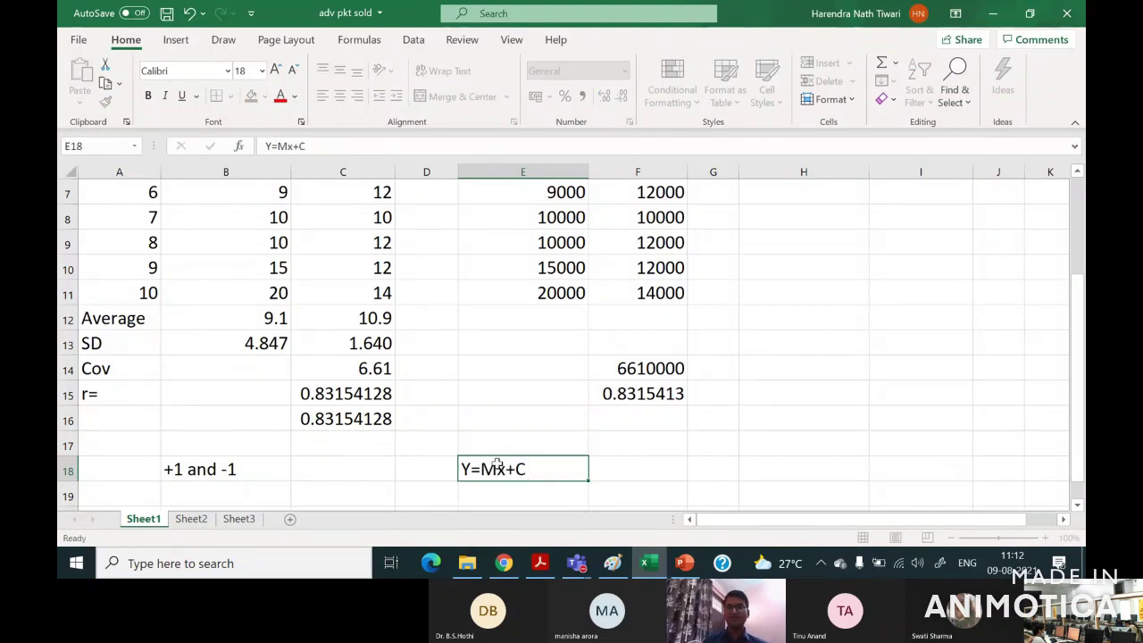
key("Return")
left_click(505, 469)
double_click(505, 469)
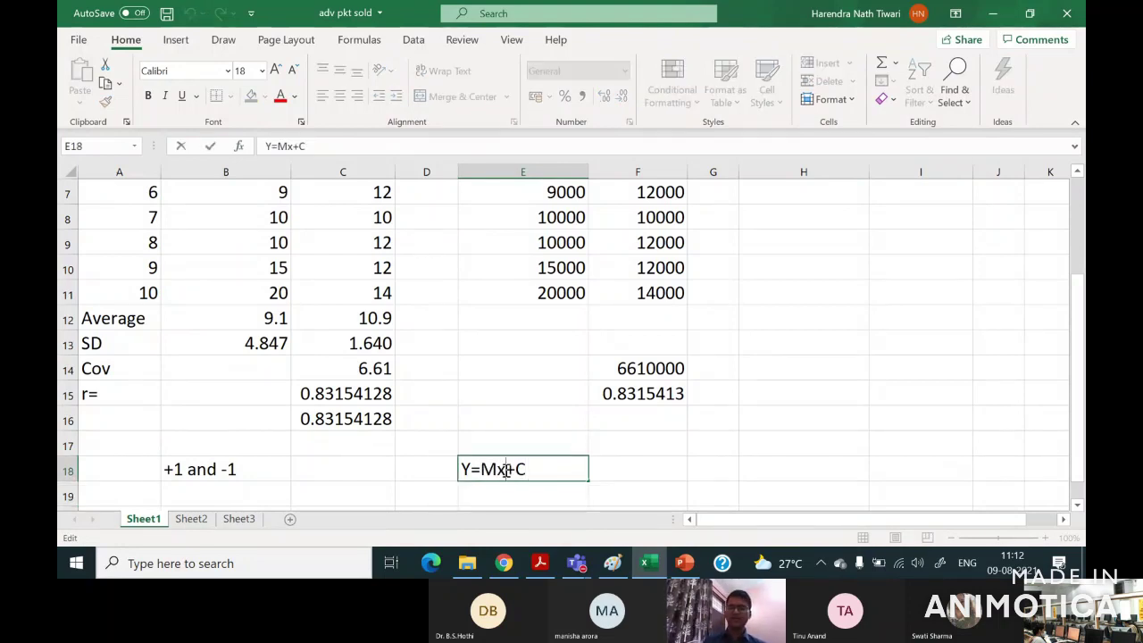
key("BackSpace")
key("BackSpace")
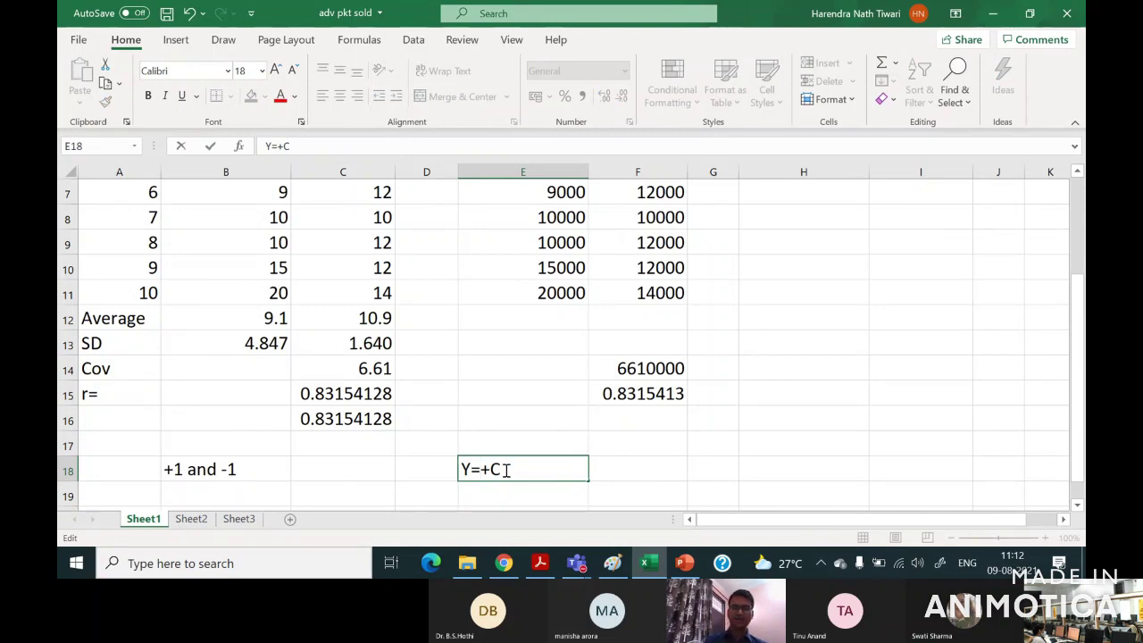
type("mX")
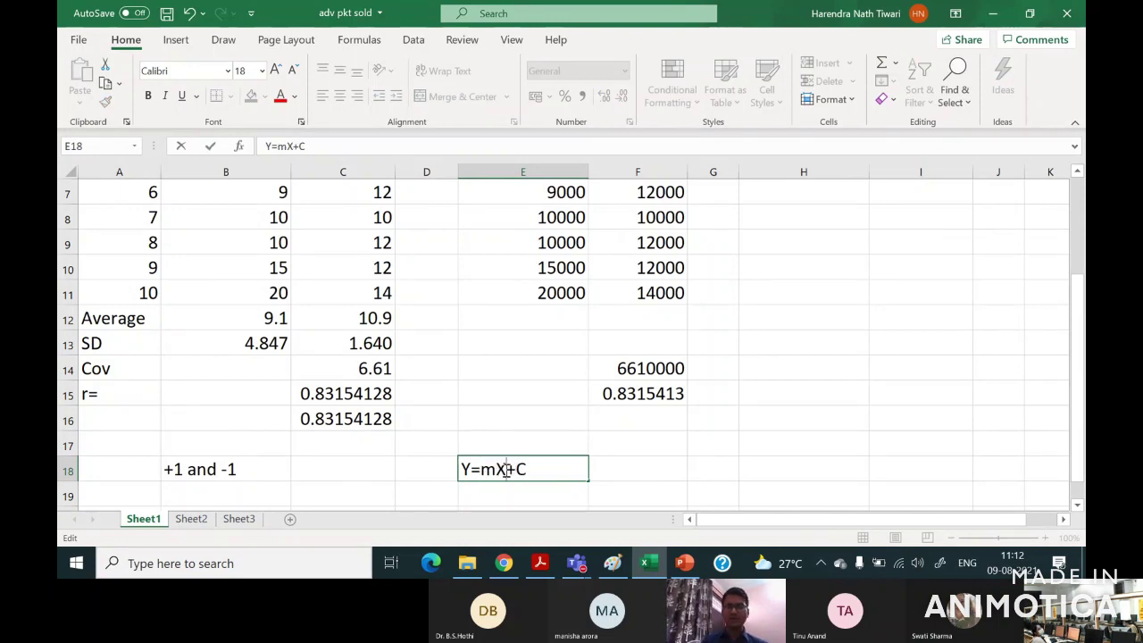
key("Return")
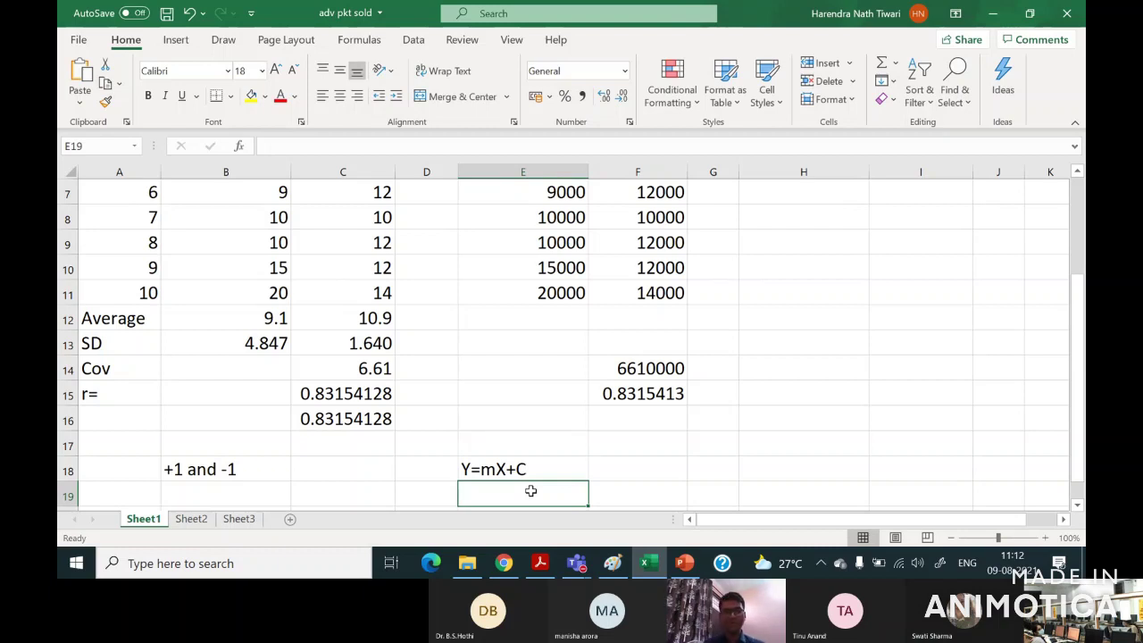
left_click(505, 473)
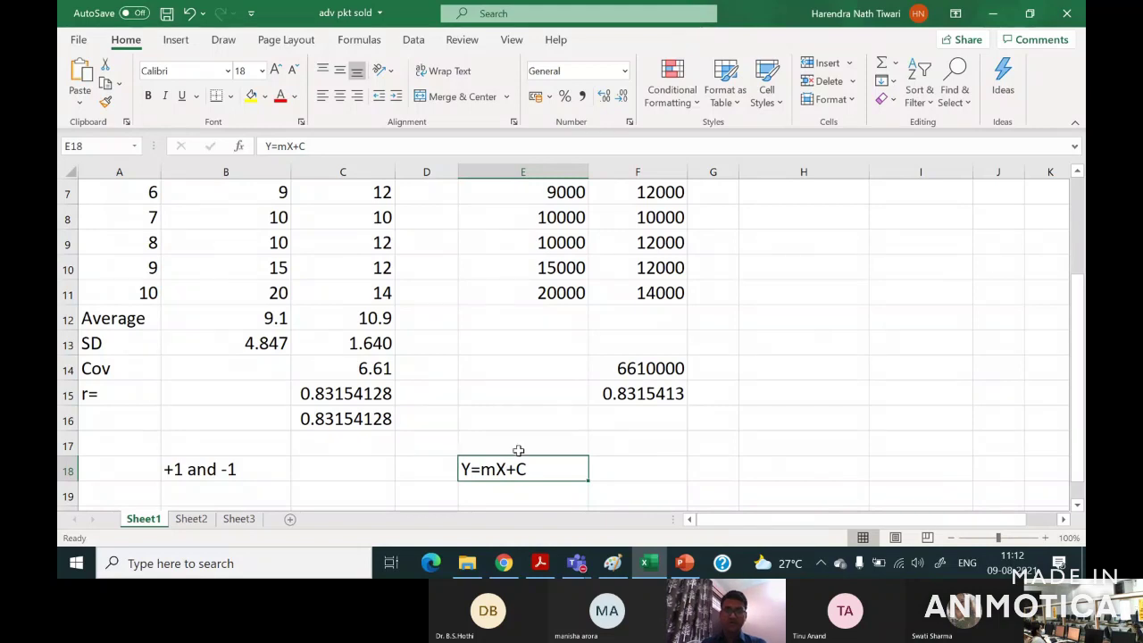
Delete the straight-line equation from cell E18.
left_click(596, 259)
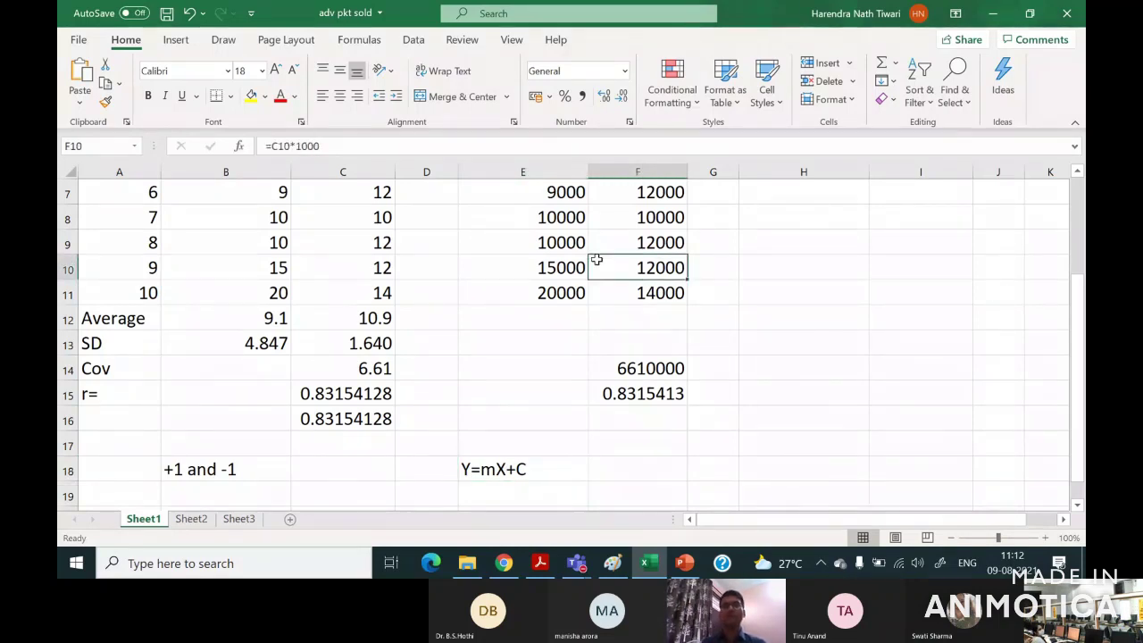
left_click(518, 470)
key("Delete")
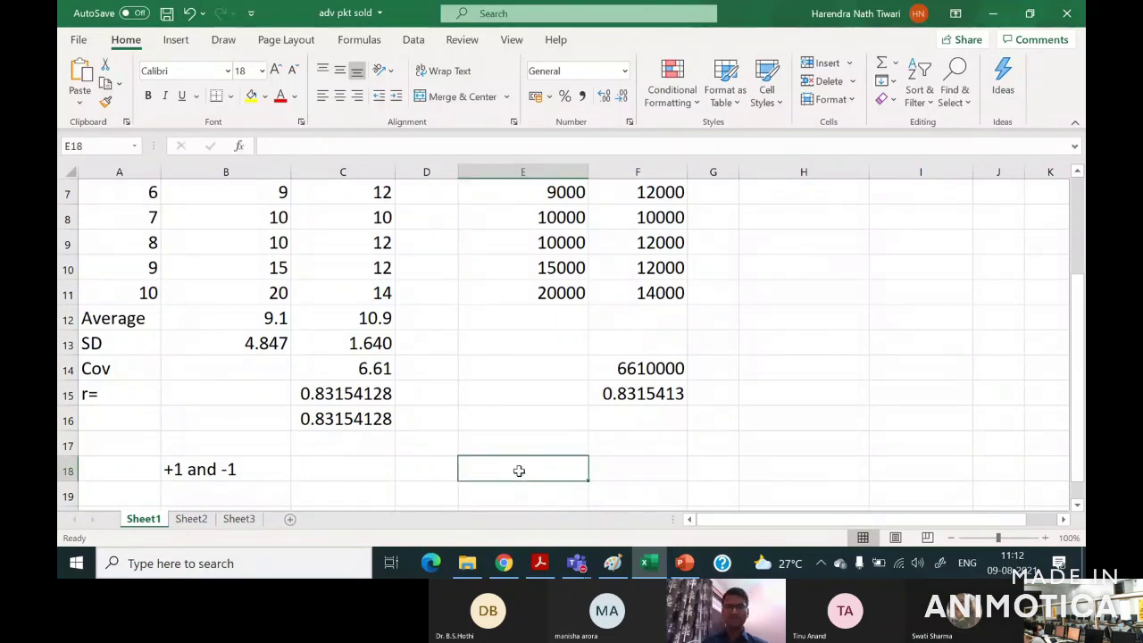
Switch to the PowerPoint deck, open slide 8 on Correlation and start the slide show from it.
left_click(649, 564)
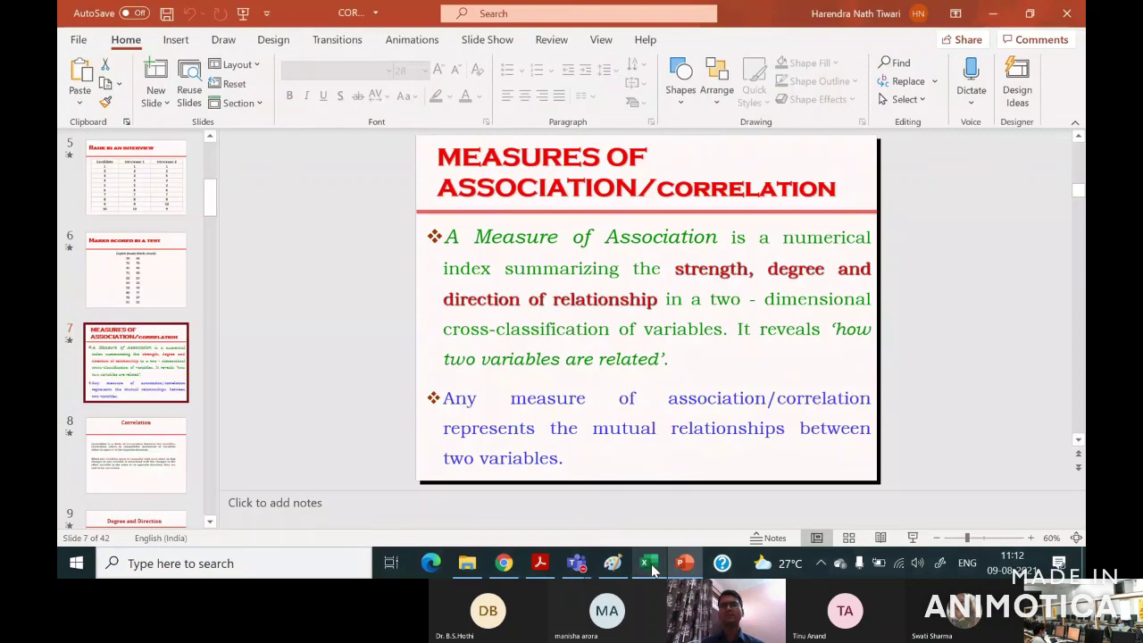
left_click(651, 331)
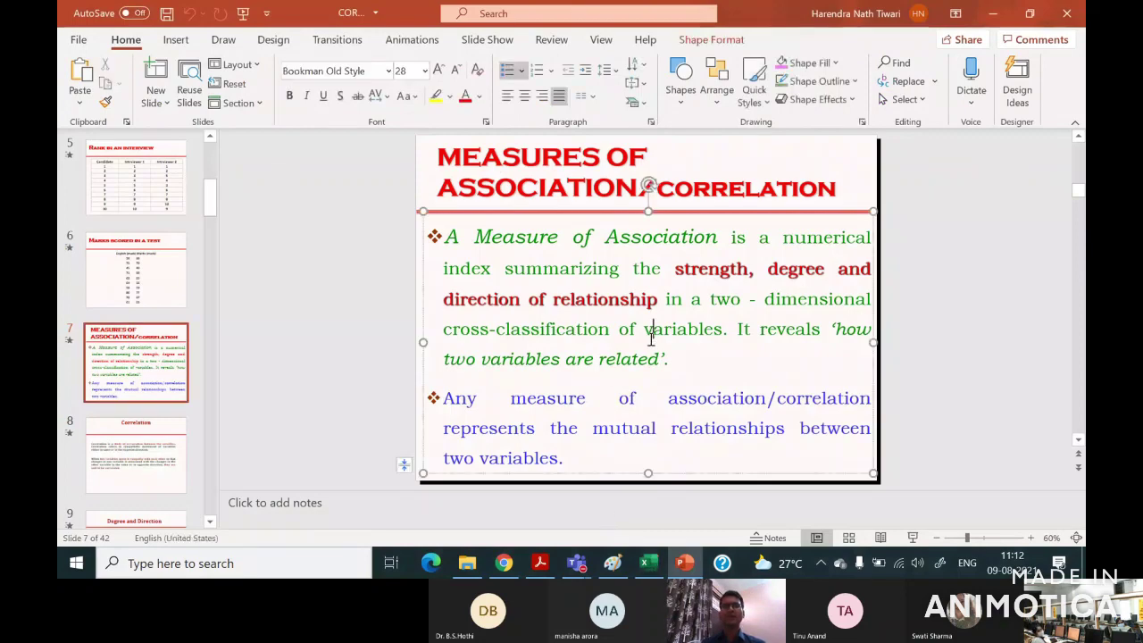
left_click(142, 426)
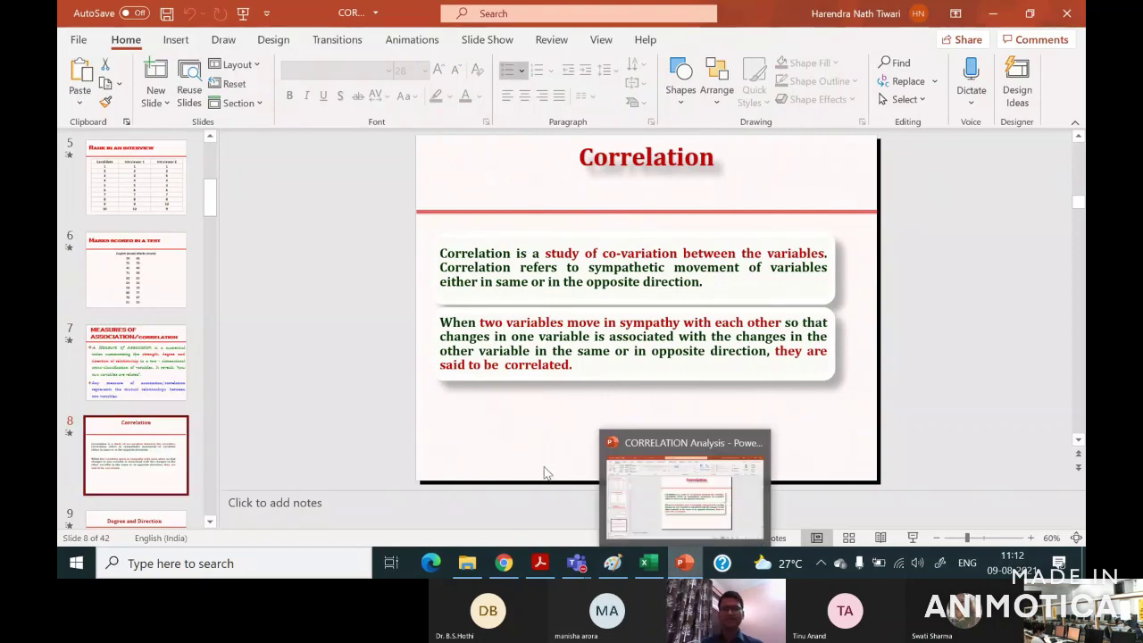
left_click(912, 537)
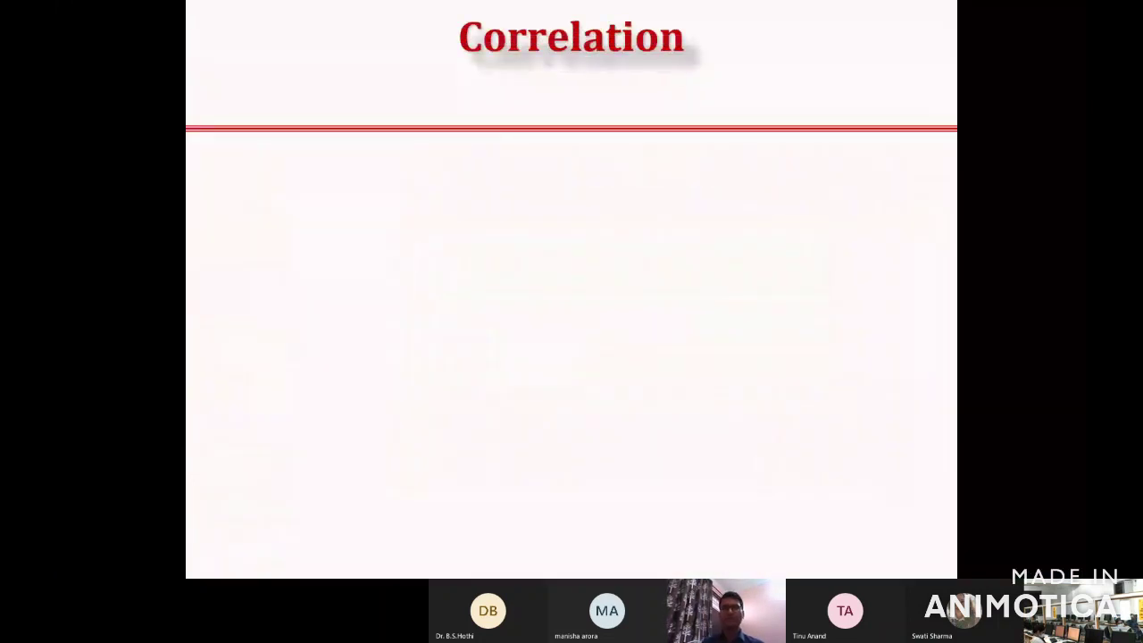
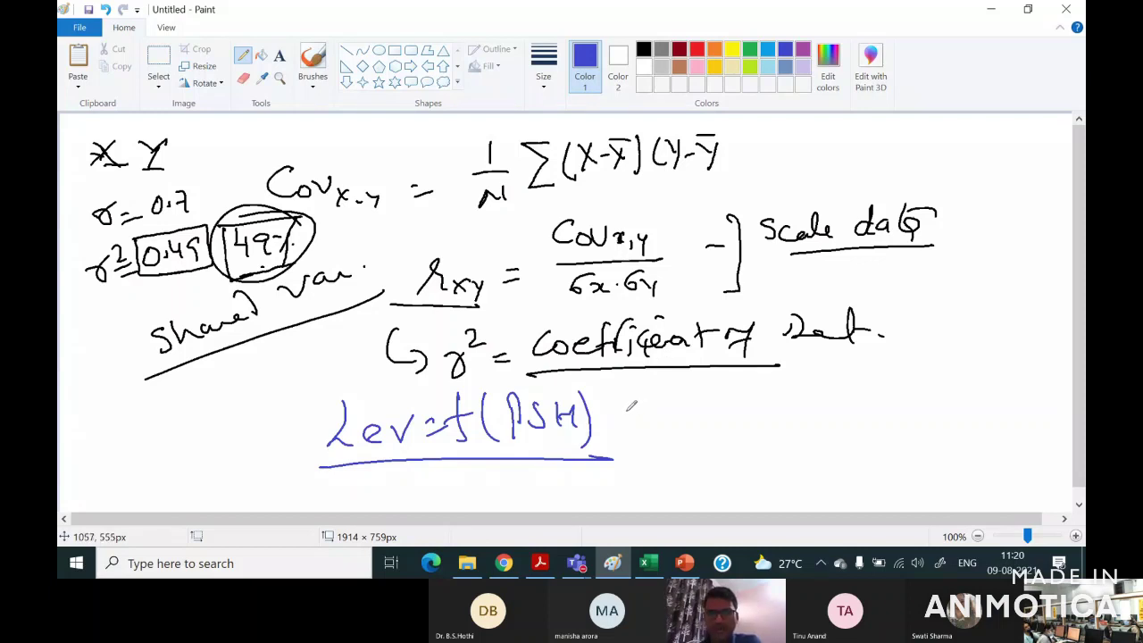
In Paint, handwrite an arrow from Lev=f(PSH) to braced "linear" and "non-linear" branches with outgoing arrows, and circle "non-linear".
left_click_drag(624, 409, 661, 408)
mouse_move(645, 398)
left_mouse_down()
mouse_move(662, 407)
mouse_move(647, 416)
left_mouse_up()
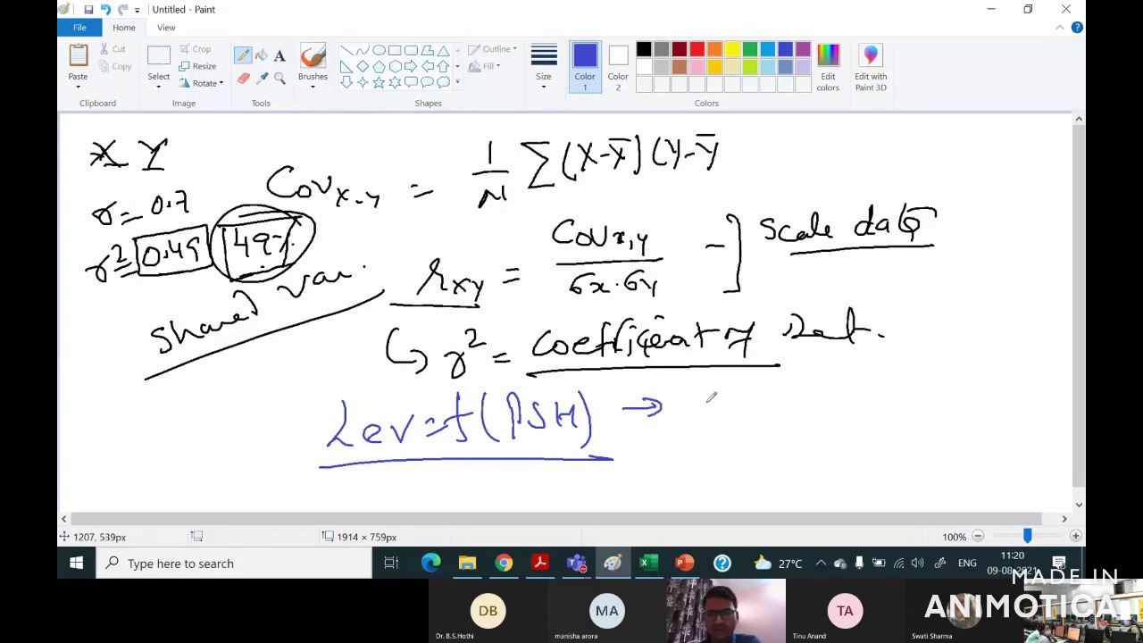
mouse_move(704, 404)
left_mouse_down()
mouse_move(817, 393)
mouse_move(869, 381)
left_mouse_up()
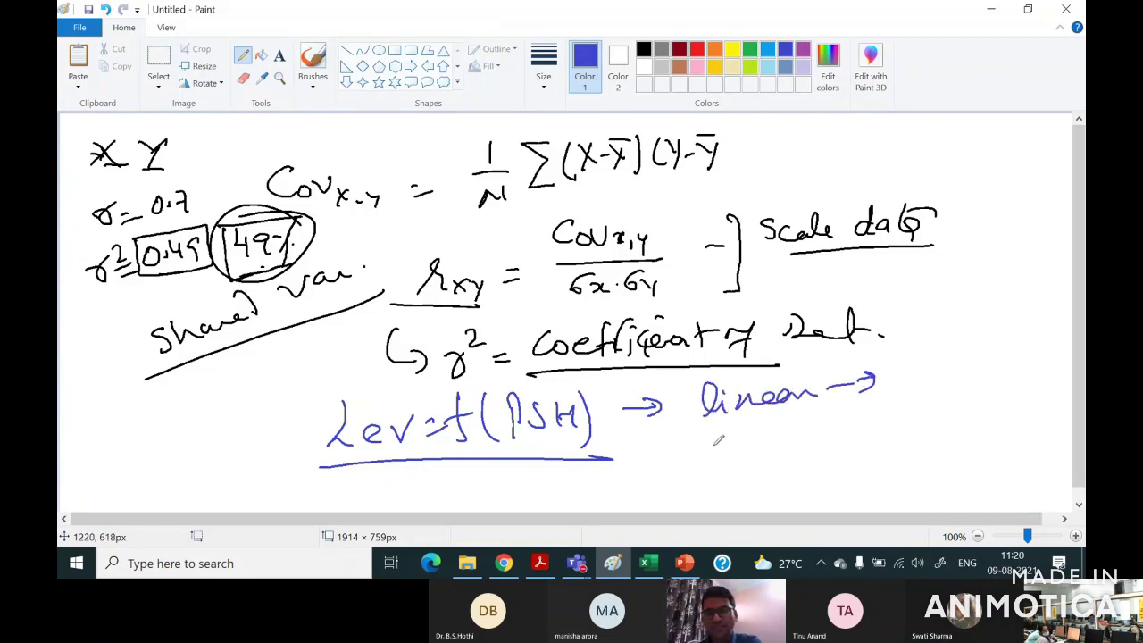
mouse_move(704, 439)
left_mouse_down()
mouse_move(793, 440)
mouse_move(890, 414)
mouse_move(853, 432)
left_mouse_up()
mouse_move(710, 376)
left_mouse_down()
mouse_move(686, 415)
mouse_move(722, 472)
left_mouse_up()
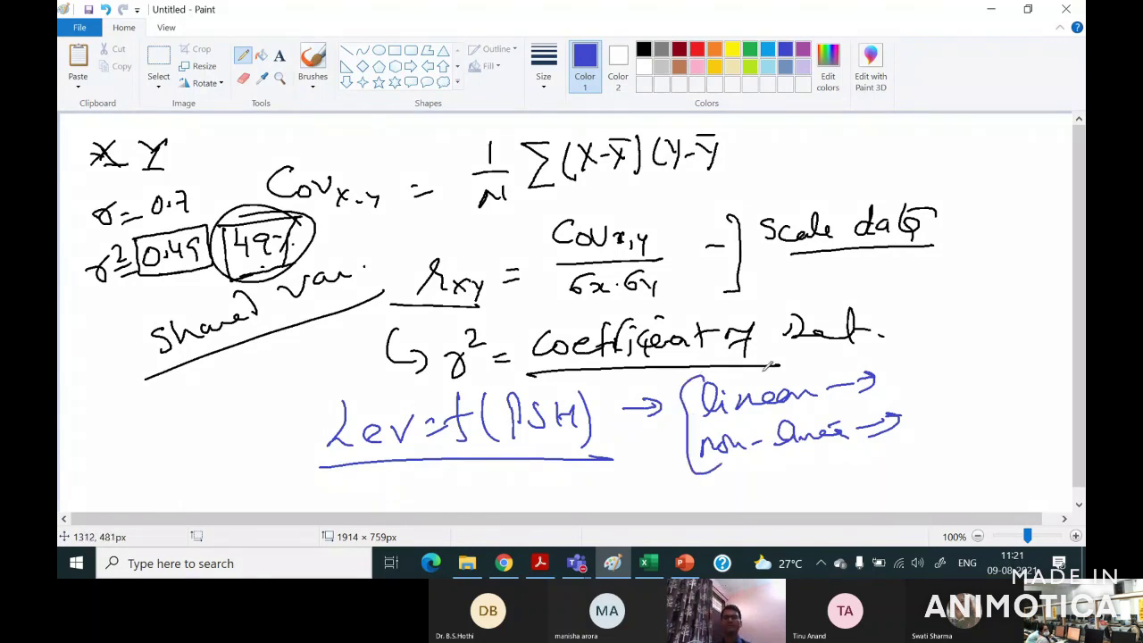
mouse_move(793, 399)
left_mouse_down()
mouse_move(728, 411)
mouse_move(759, 462)
mouse_move(871, 415)
mouse_move(736, 402)
left_mouse_up()
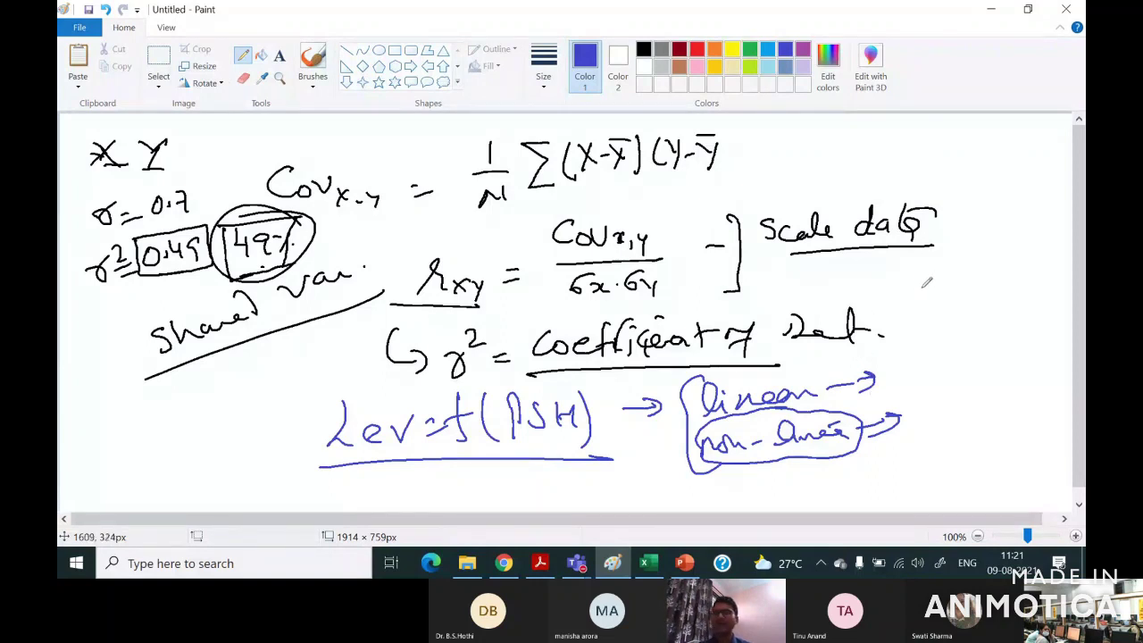
Handwrite "chart" below "scale data" and add the underlined linear equation Lev it = α + β1 PSH it + ε above it.
left_click_drag(924, 279, 1028, 268)
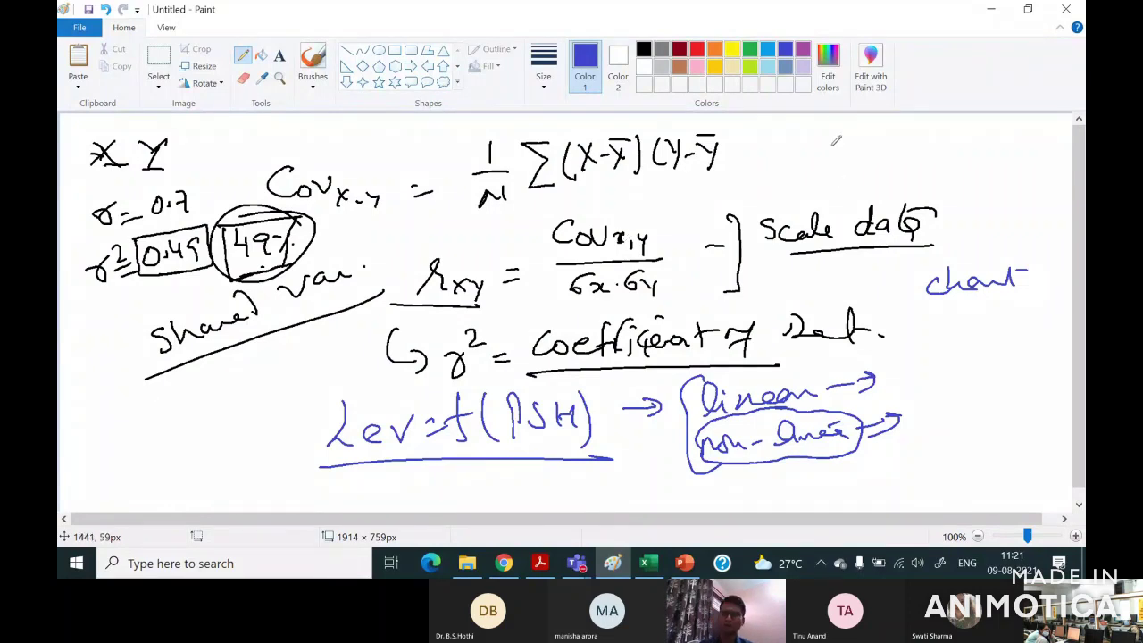
mouse_move(799, 130)
left_mouse_down()
mouse_move(834, 158)
mouse_move(872, 152)
mouse_move(871, 171)
mouse_move(966, 135)
mouse_move(981, 150)
mouse_move(988, 133)
mouse_move(1012, 166)
mouse_move(1016, 134)
mouse_move(1027, 153)
mouse_move(1035, 134)
mouse_move(1065, 158)
mouse_move(1044, 191)
left_mouse_up()
left_click_drag(769, 197, 1062, 212)
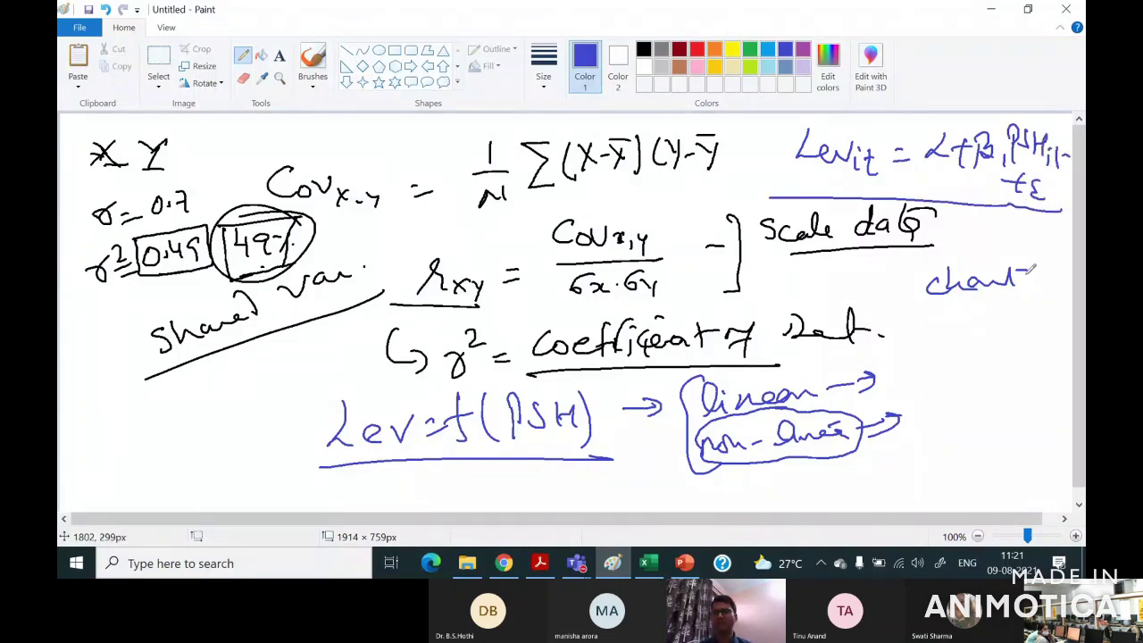
Handwrite the non-linear equation Lev it = α + β1 PSH + β2 PSH² + ε beside the branches, circle it and add a stroke at its edge.
mouse_move(889, 346)
left_mouse_down()
mouse_move(927, 359)
mouse_move(1041, 355)
left_mouse_up()
mouse_move(907, 406)
left_mouse_down()
mouse_move(957, 408)
mouse_move(1036, 411)
left_mouse_up()
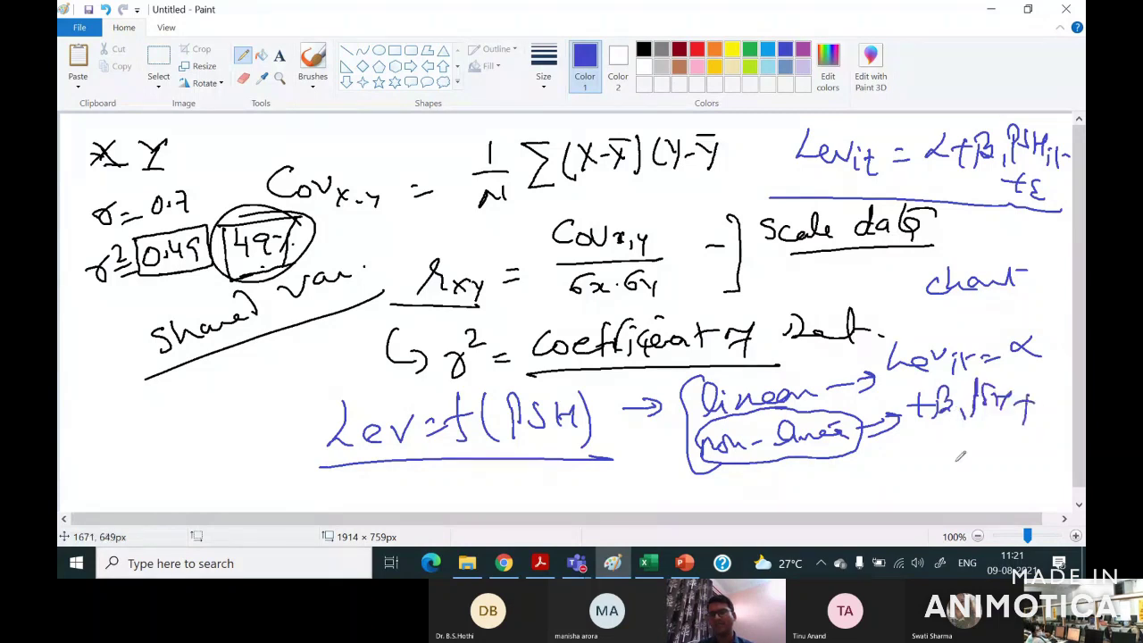
mouse_move(952, 473)
left_mouse_down()
mouse_move(977, 460)
mouse_move(953, 487)
left_mouse_up()
mouse_move(996, 416)
left_mouse_down()
mouse_move(997, 472)
mouse_move(1035, 465)
left_mouse_up()
mouse_move(1038, 425)
left_mouse_down()
mouse_move(1058, 441)
mouse_move(1057, 463)
left_mouse_up()
left_click(1058, 468)
mouse_move(929, 329)
left_mouse_down()
mouse_move(868, 338)
mouse_move(1031, 457)
mouse_move(1023, 330)
mouse_move(925, 361)
left_mouse_up()
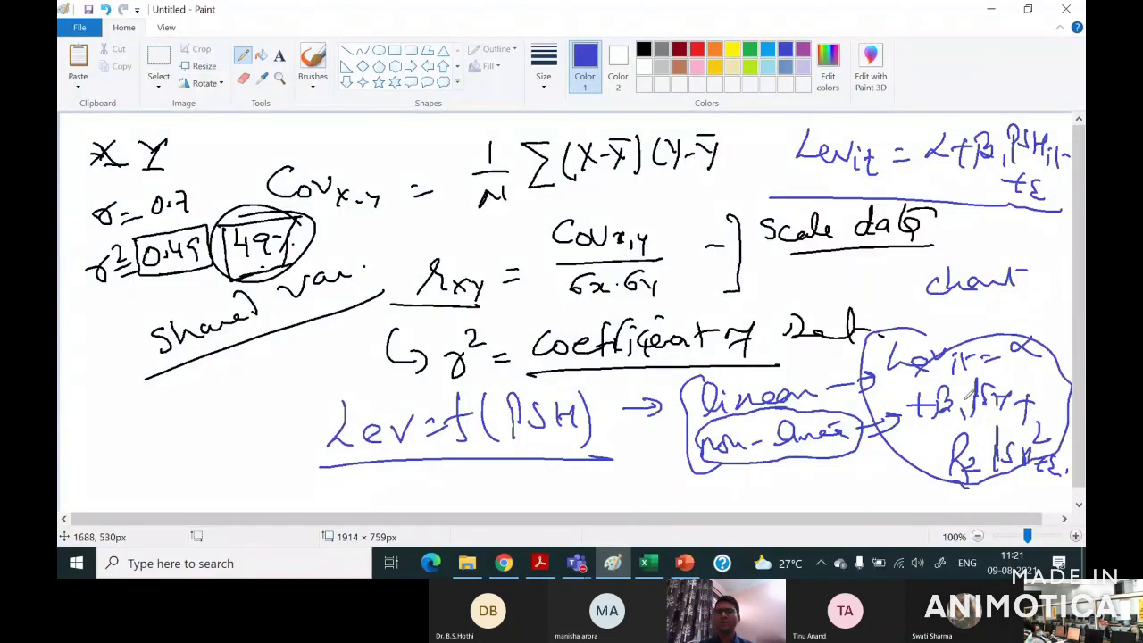
left_click_drag(877, 473, 932, 448)
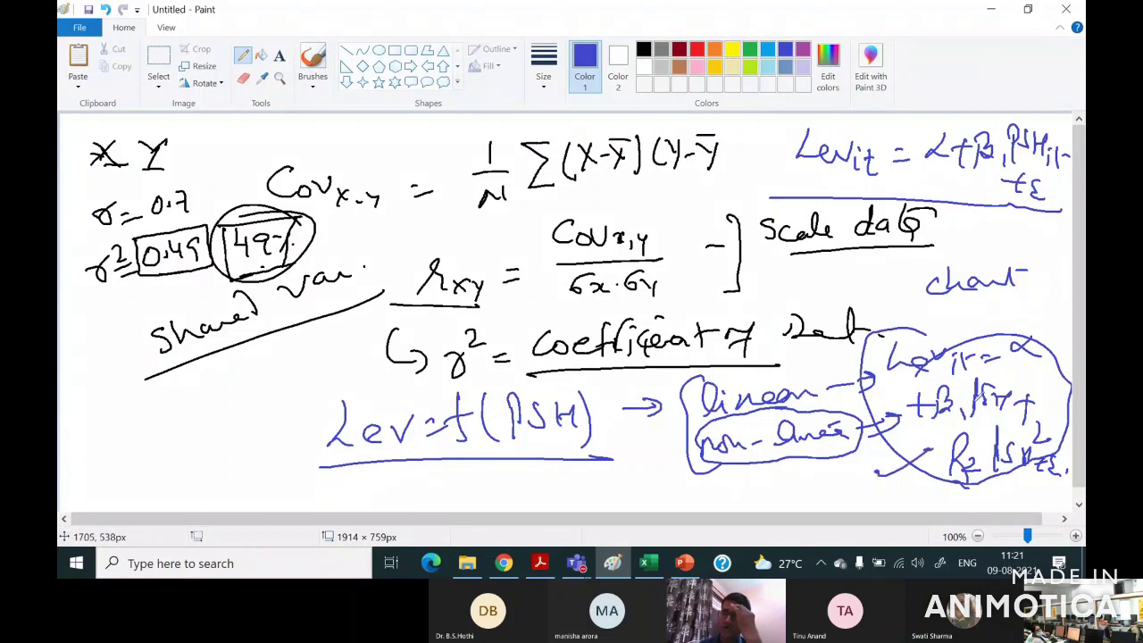
Add a blue tick under the linear Lev equation and handwrite "Graph" in red with a circle around it below "shared var.".
left_click_drag(869, 190, 925, 173)
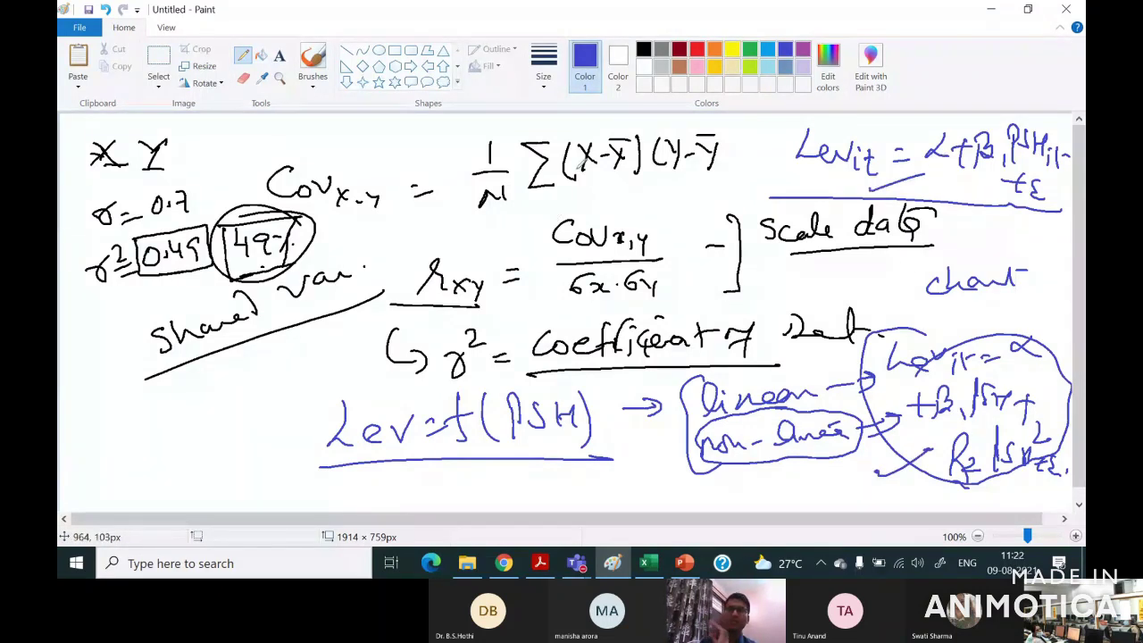
left_click(697, 50)
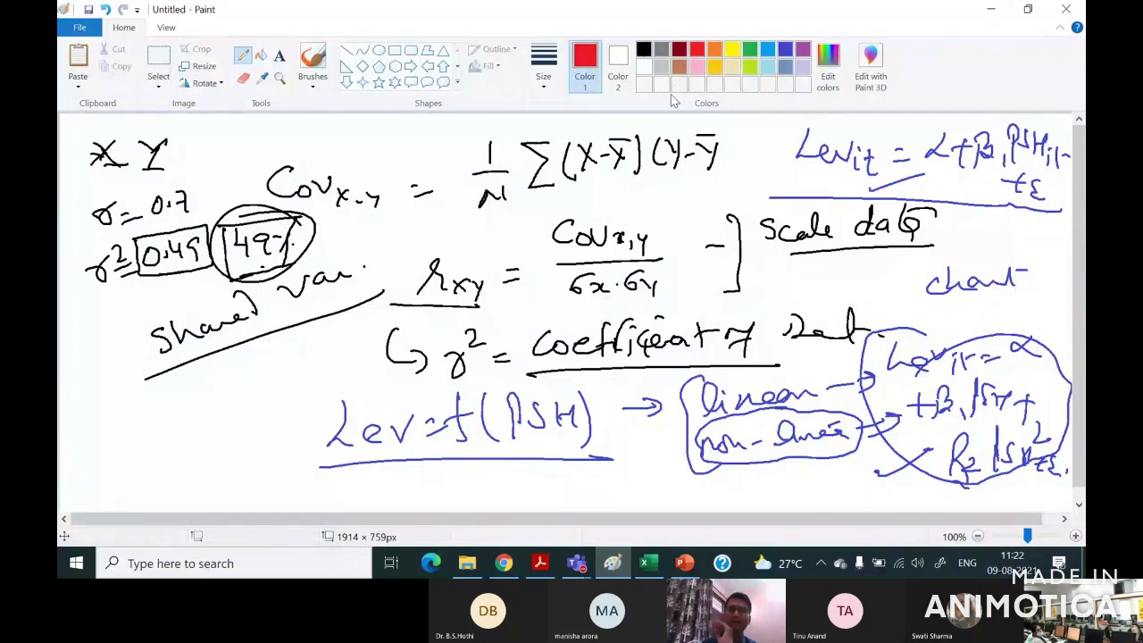
mouse_move(208, 372)
left_mouse_down()
mouse_move(236, 391)
mouse_move(278, 375)
mouse_move(313, 379)
mouse_move(298, 430)
mouse_move(308, 418)
left_mouse_up()
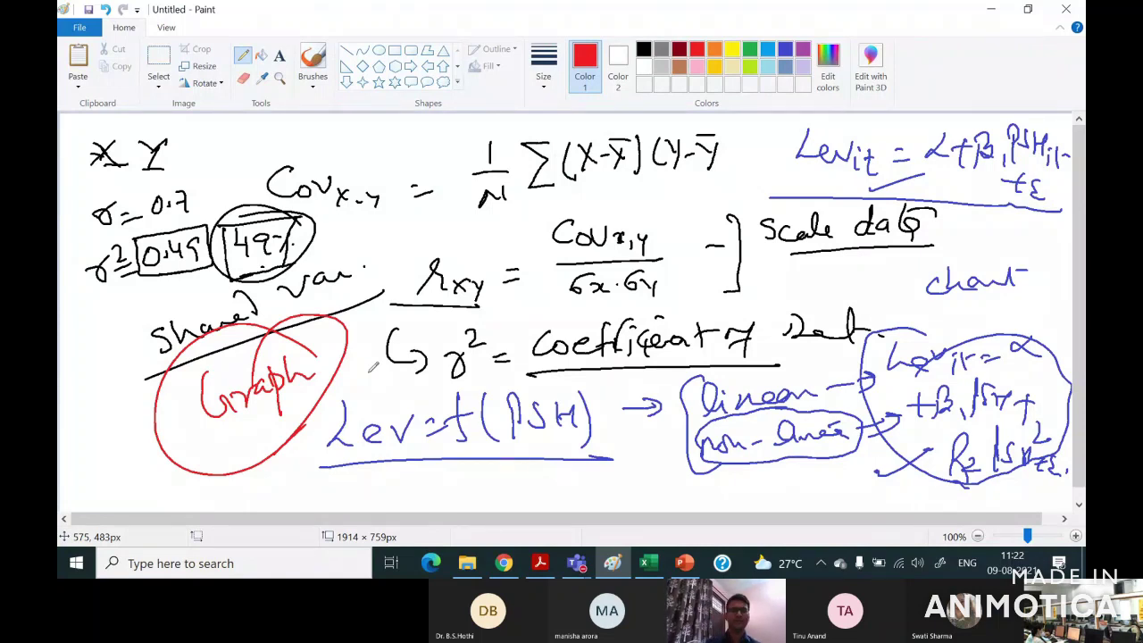
Minimise Paint, open the SPSS data file Exam Anxiety.sav from the Correlation Analysis folder and display its value labels.
mouse_move(951, 7)
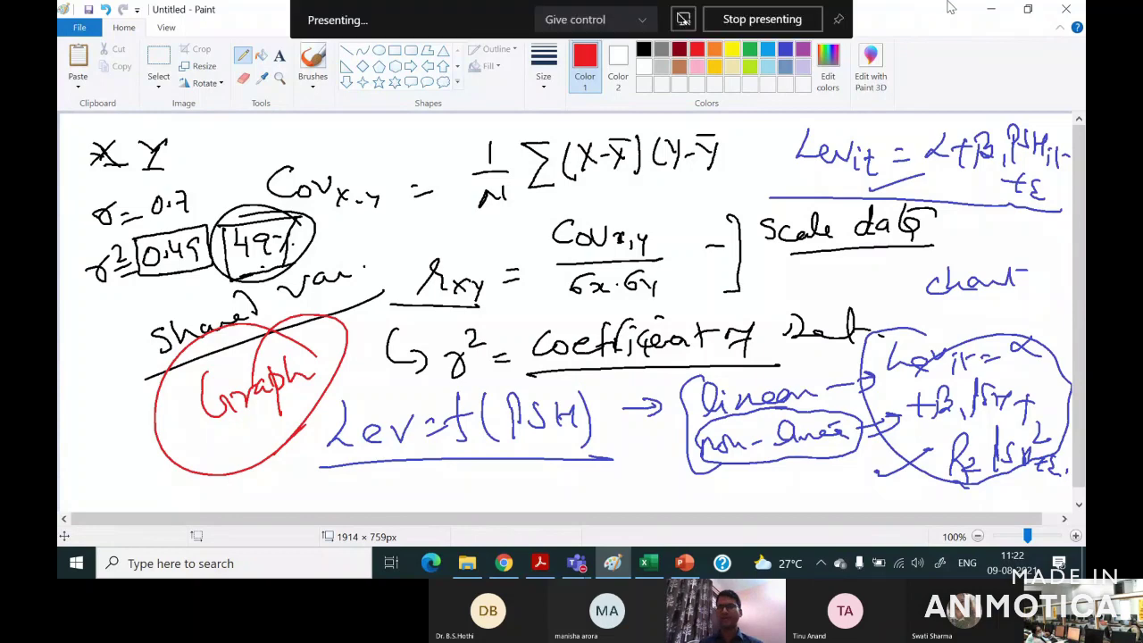
left_click(989, 8)
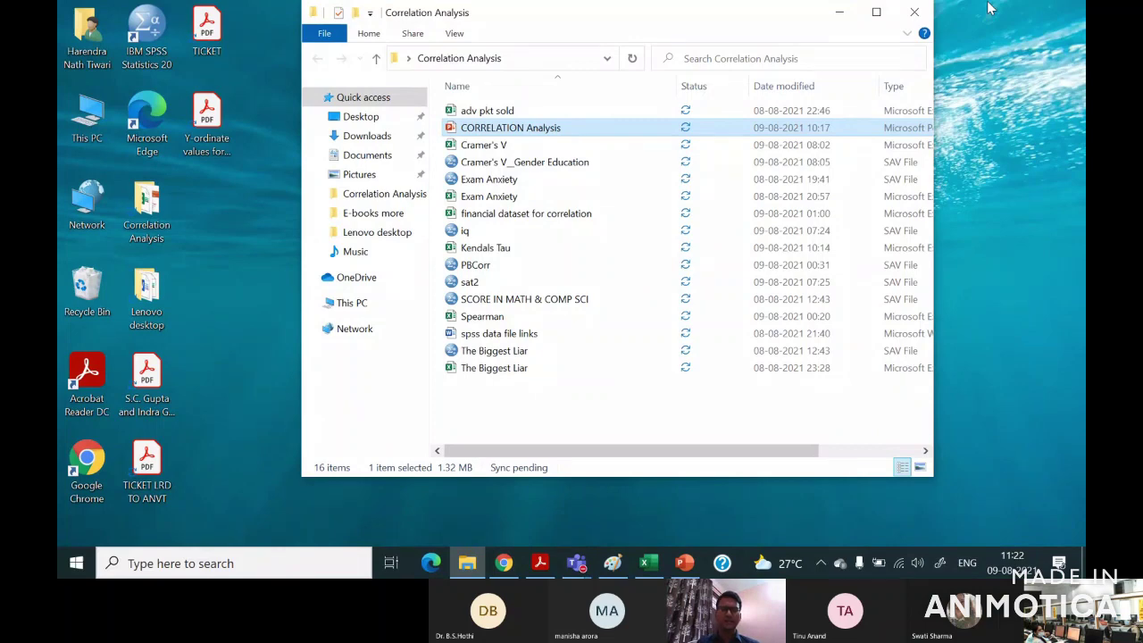
left_click(647, 202)
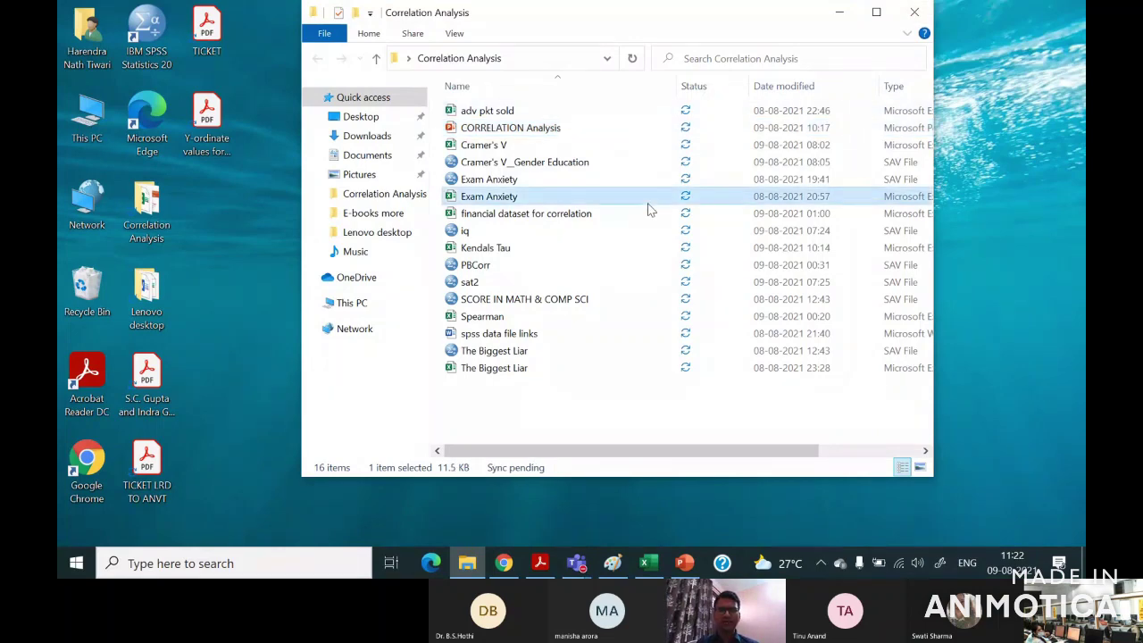
left_click(534, 314)
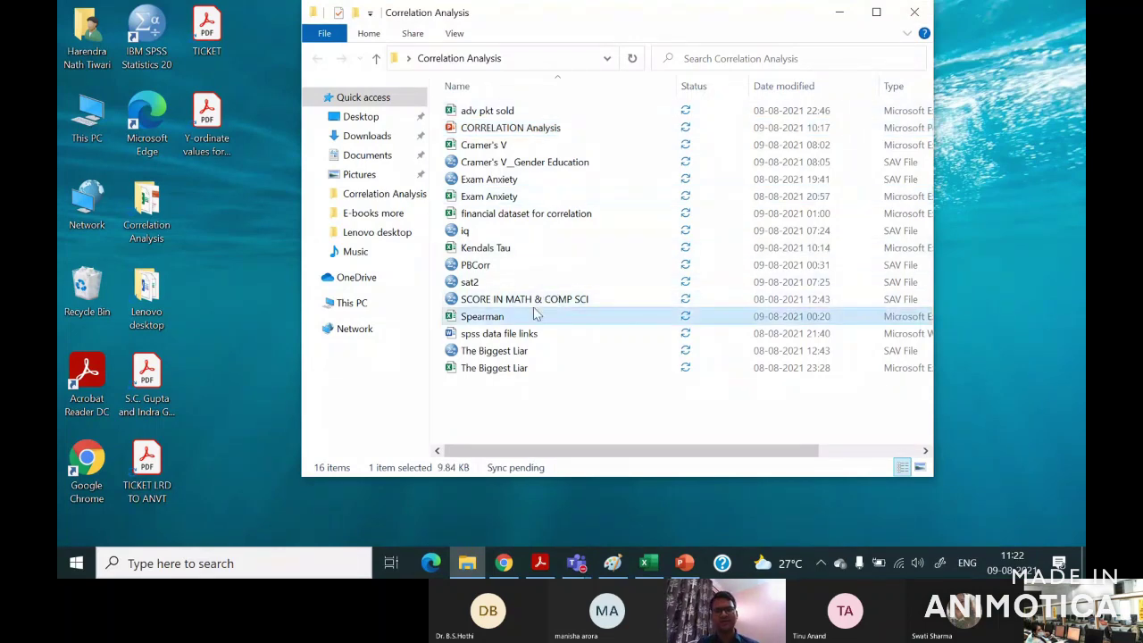
left_click(520, 302)
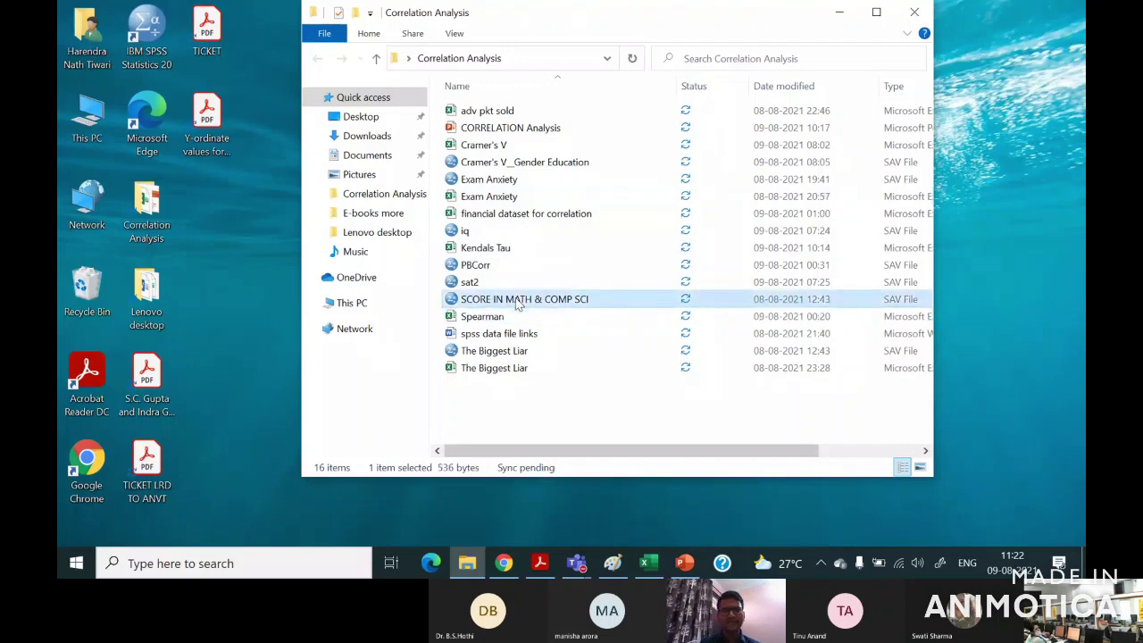
key("Up")
key("Up")
key("Up")
key("Up")
key("Up")
key("Up")
key("Up")
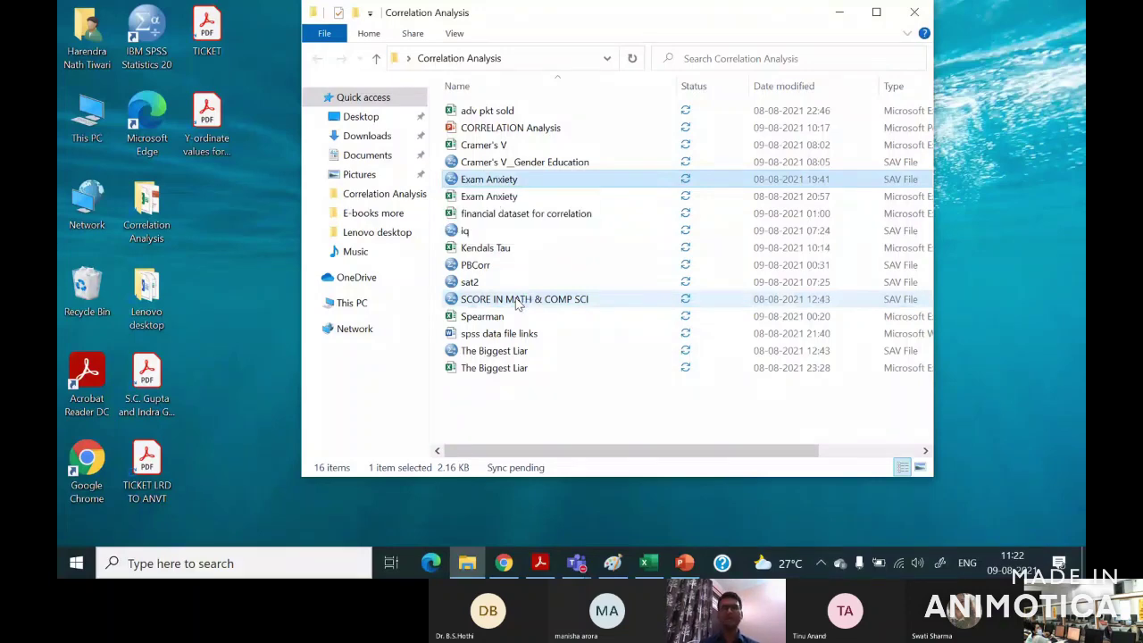
key("Return")
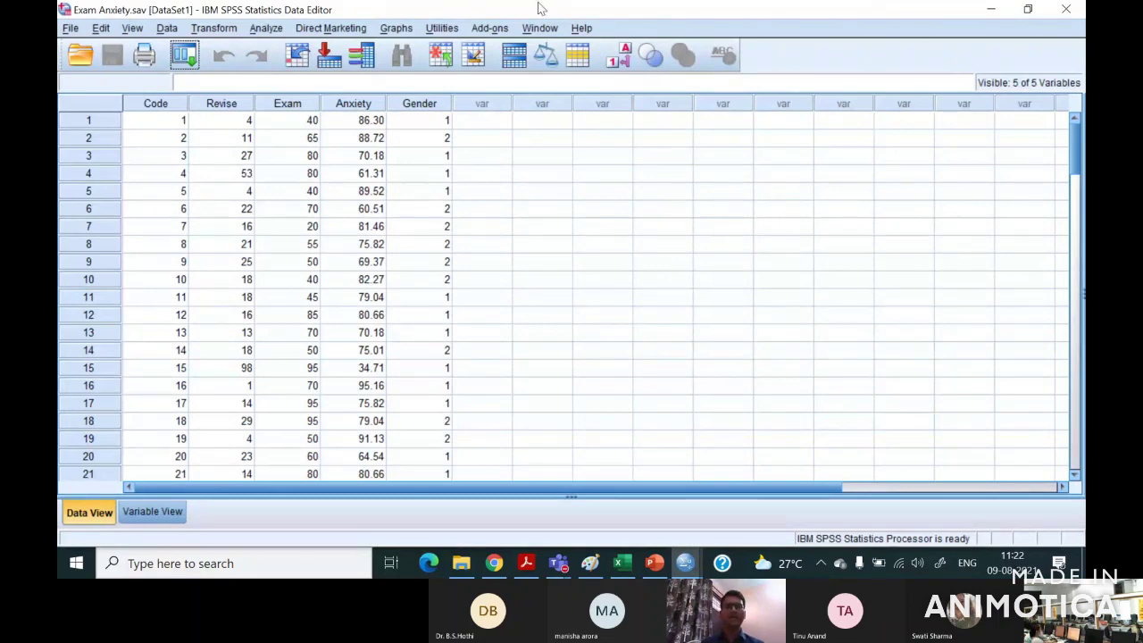
left_click(623, 64)
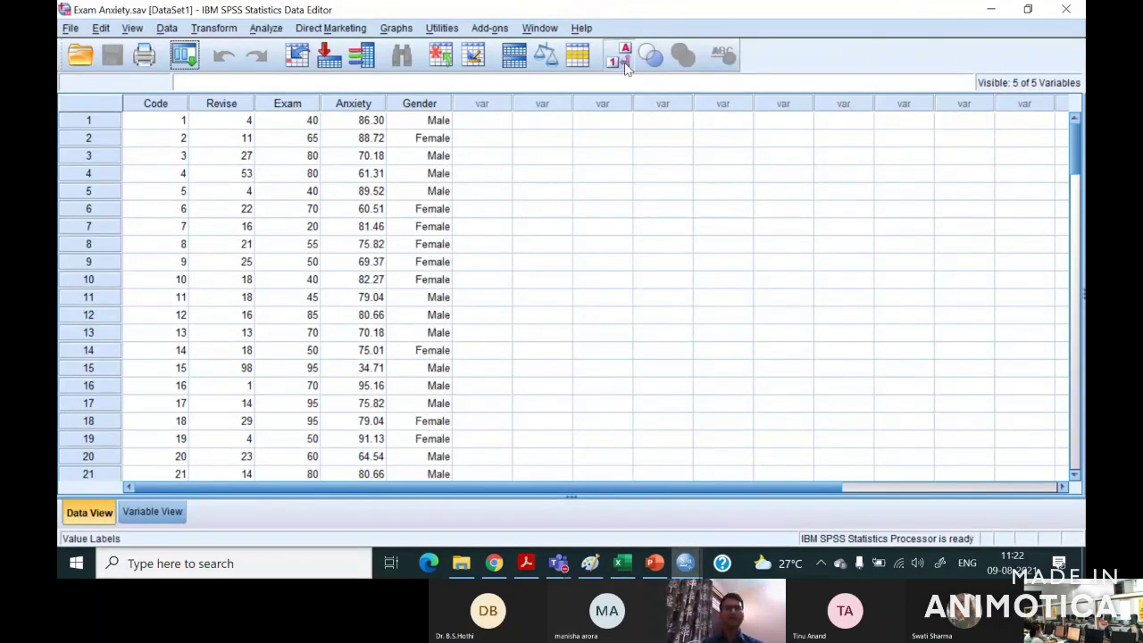
Examine the Revise, Exam, Anxiety and Gender variables and the first participant's values in the data.
left_click(241, 158)
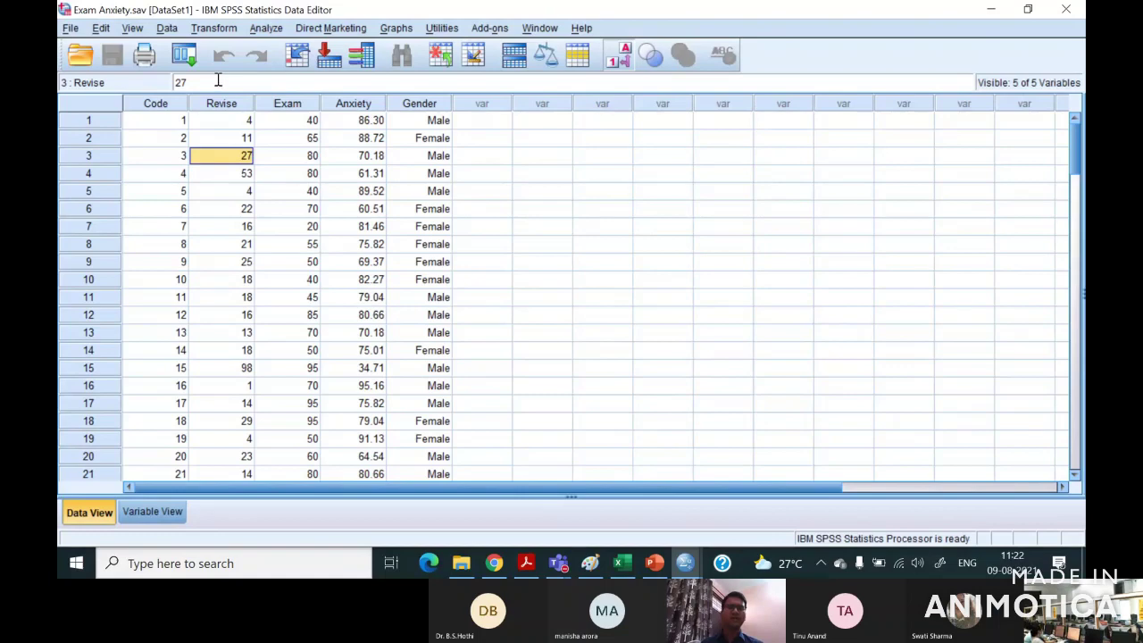
left_click(225, 108)
left_click(282, 108)
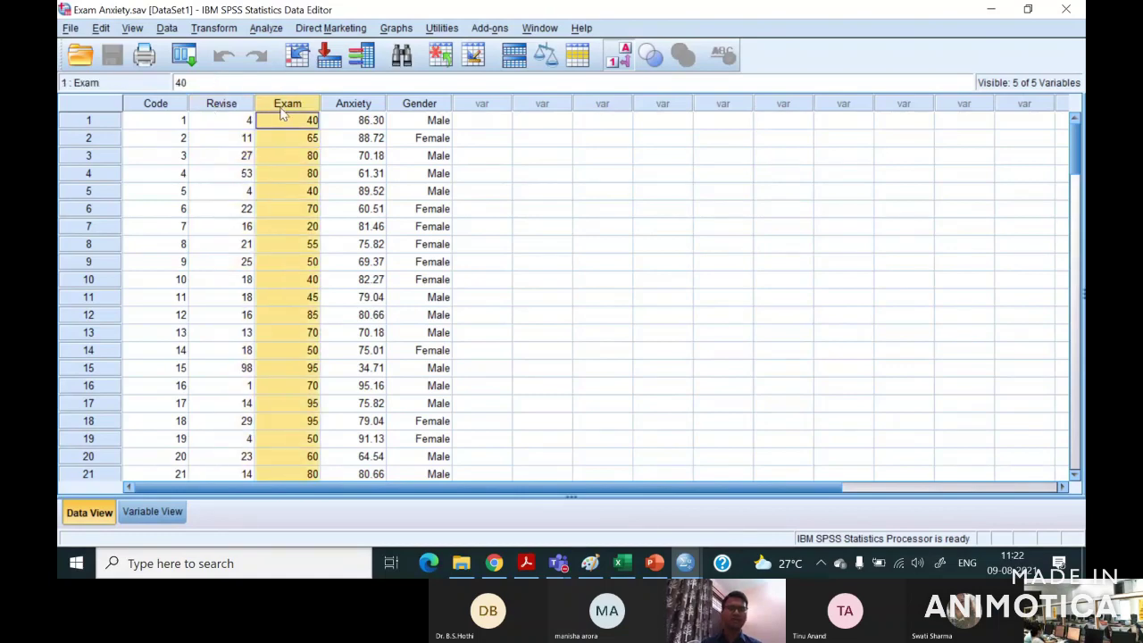
left_click(338, 108)
left_click(425, 109)
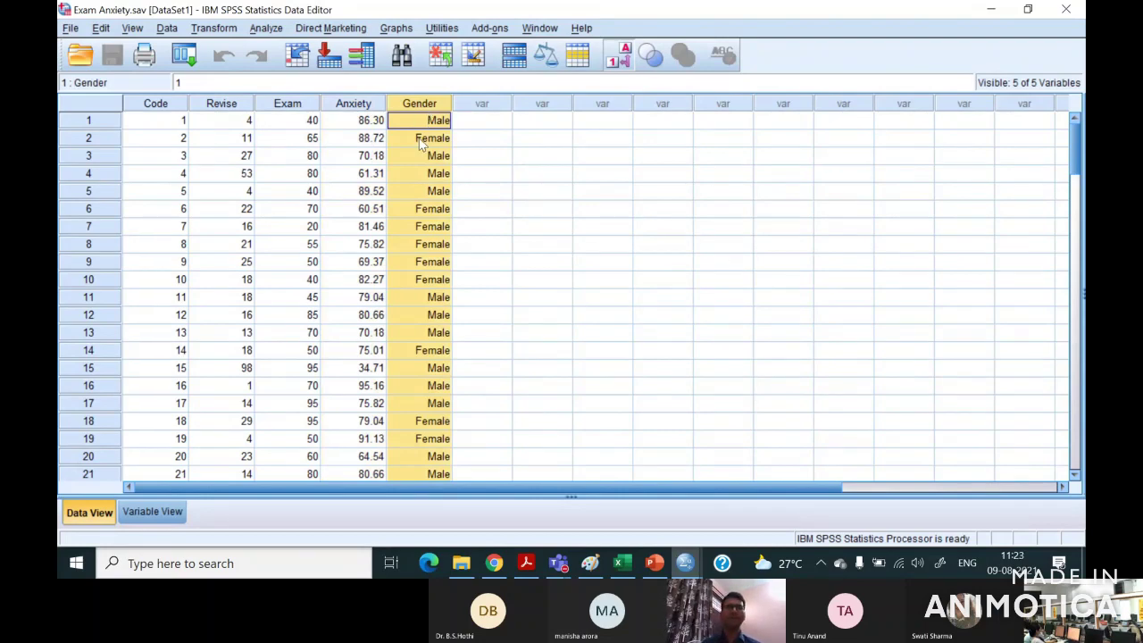
left_click(264, 126)
left_click(248, 126)
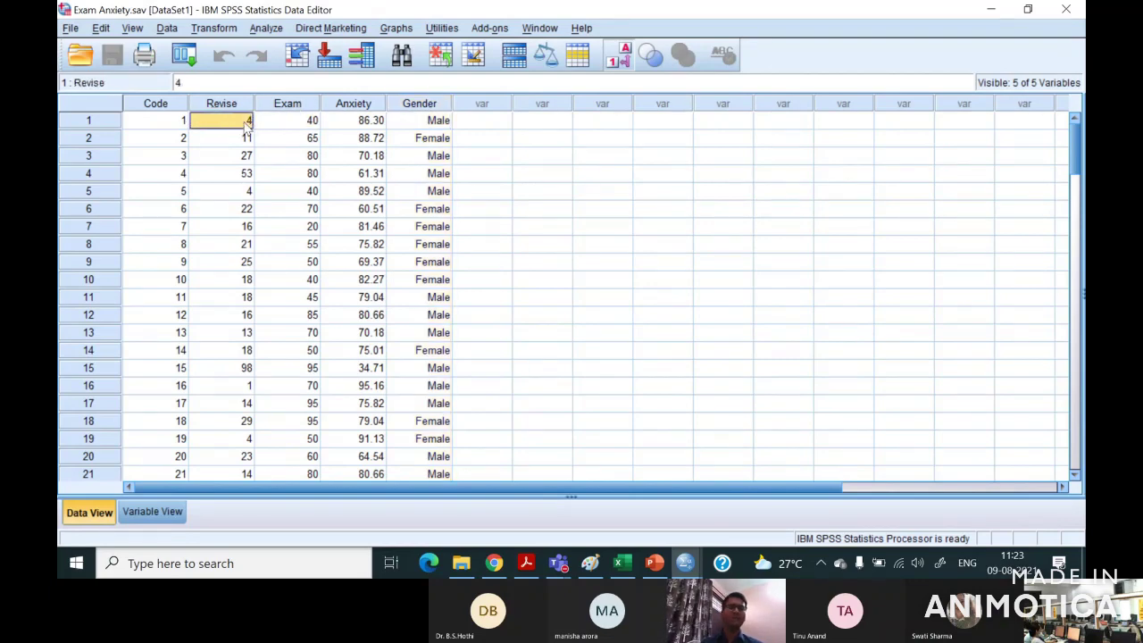
left_click(313, 125)
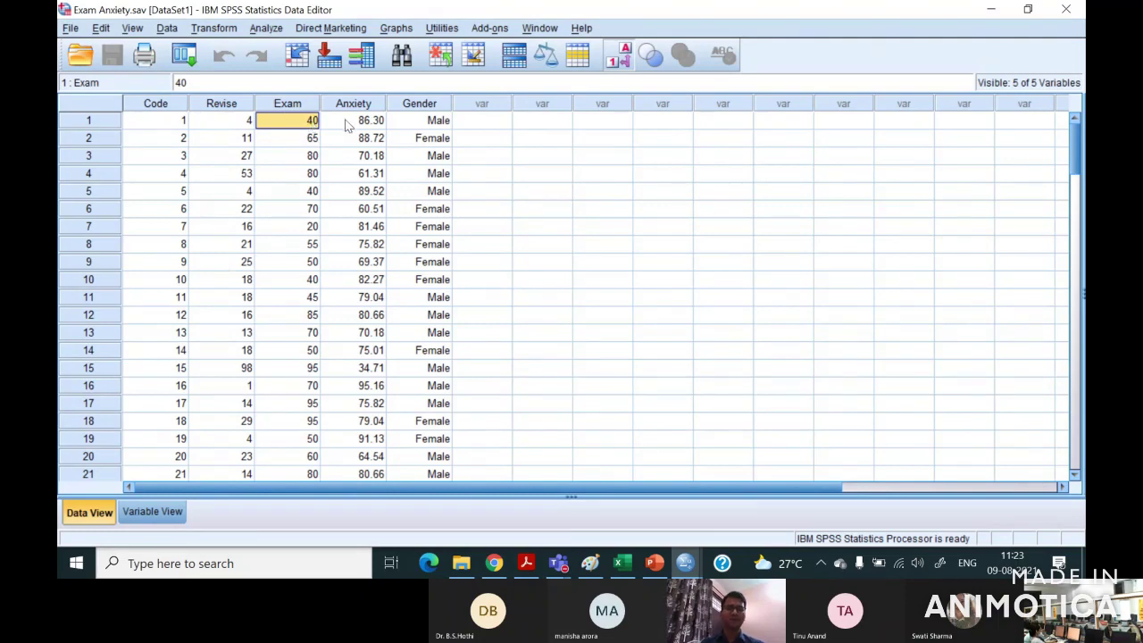
left_click(347, 125)
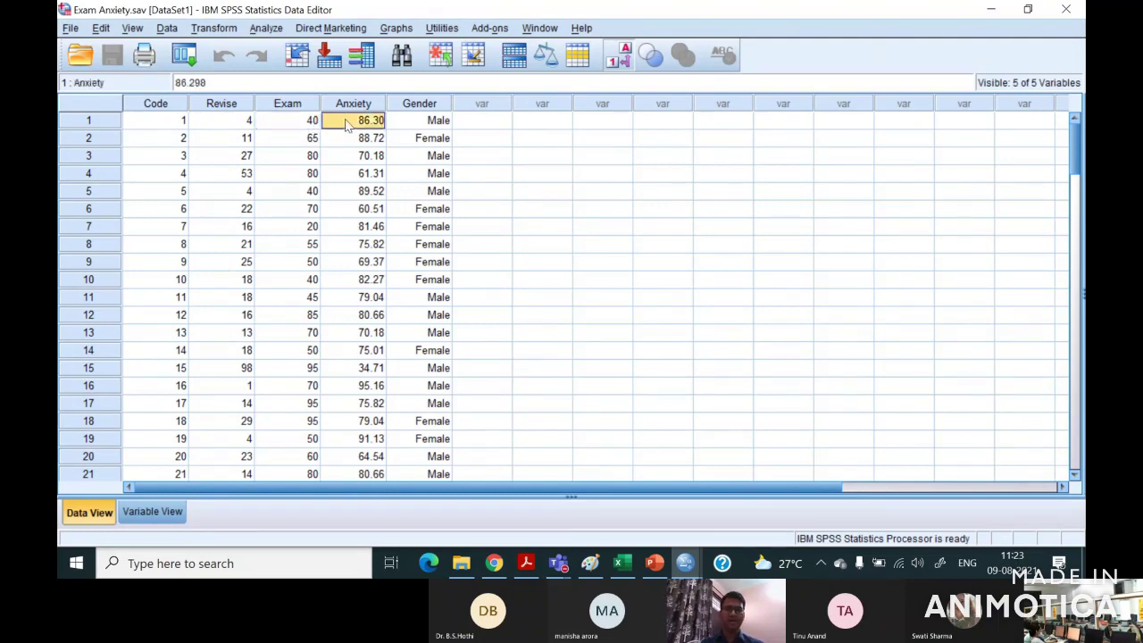
Show the variable definitions, widen the Label column to fit the full text and review the Revise, Exam and Anxiety labels.
left_click(161, 514)
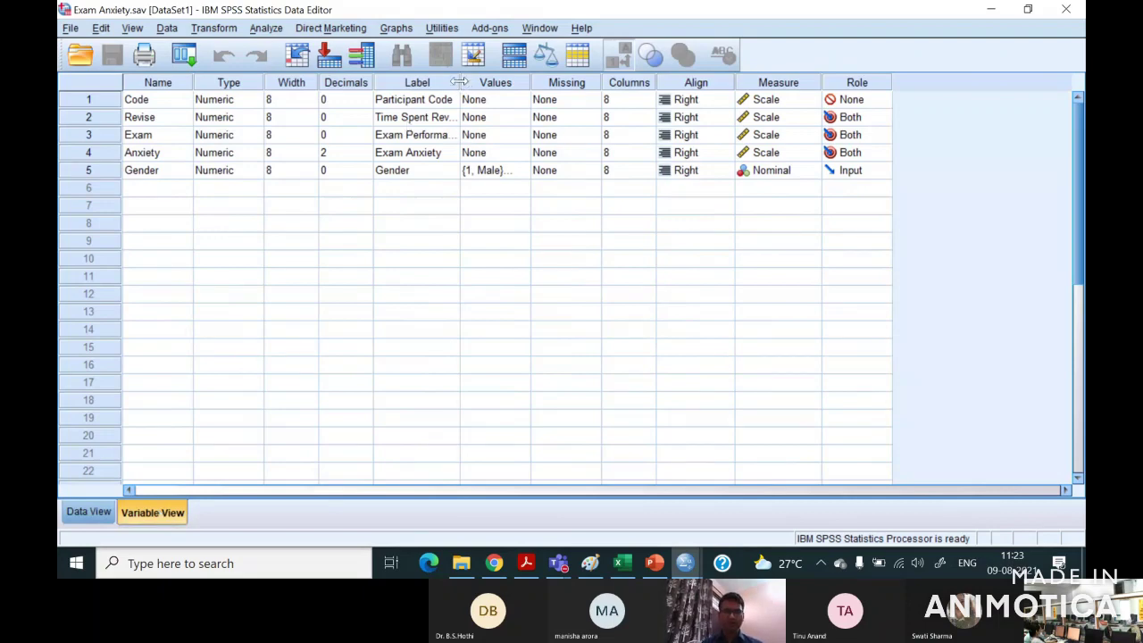
left_click_drag(460, 82, 565, 83)
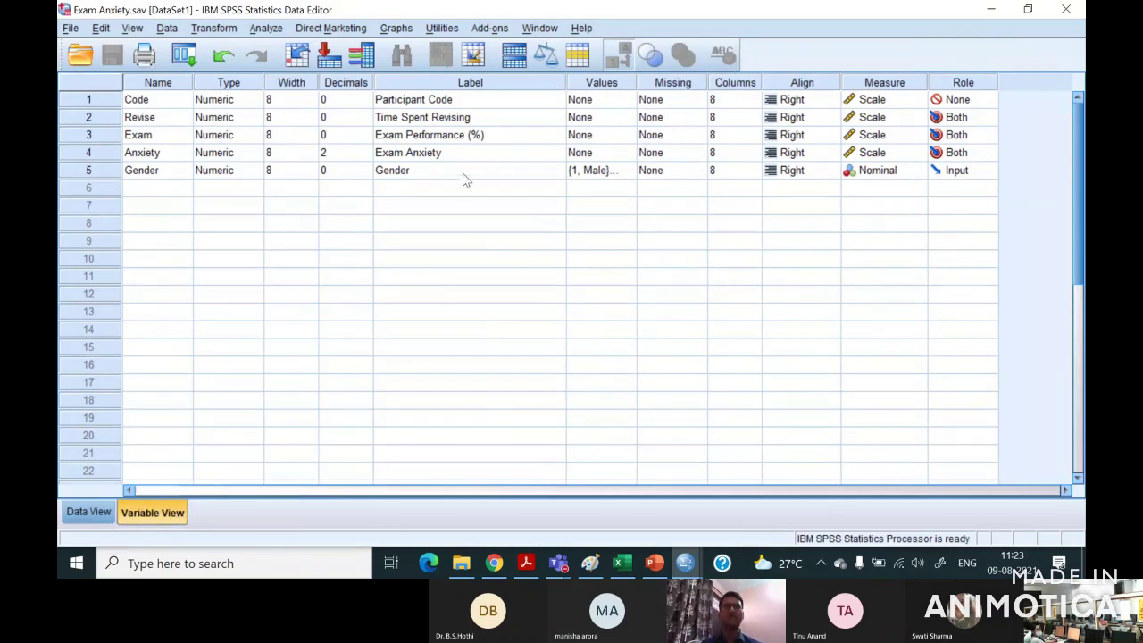
left_click(448, 124)
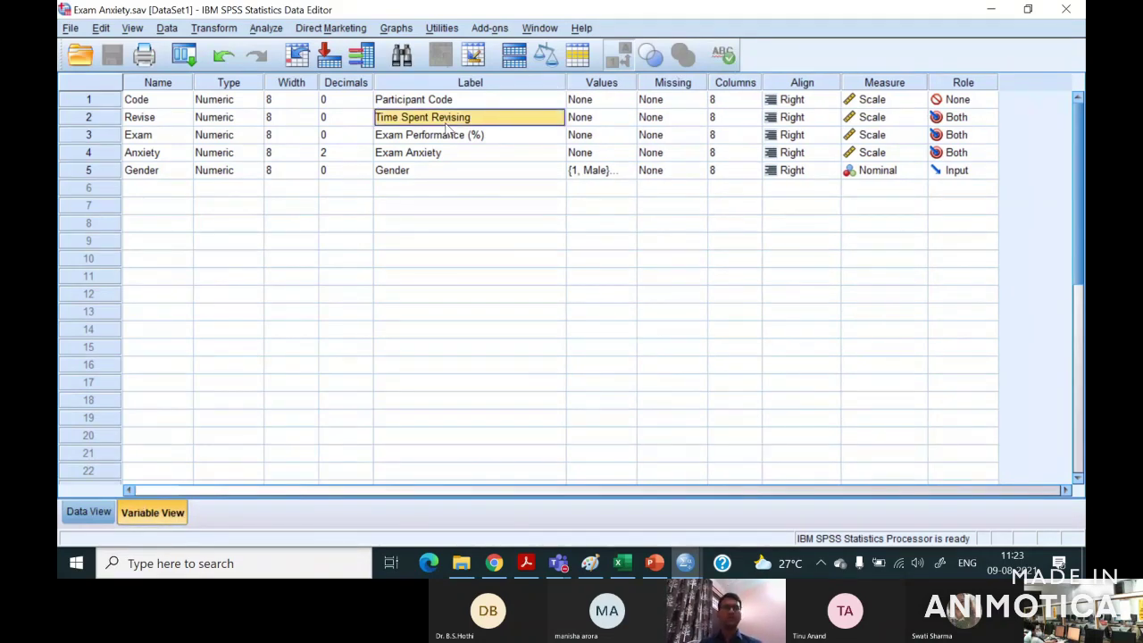
left_click(500, 137)
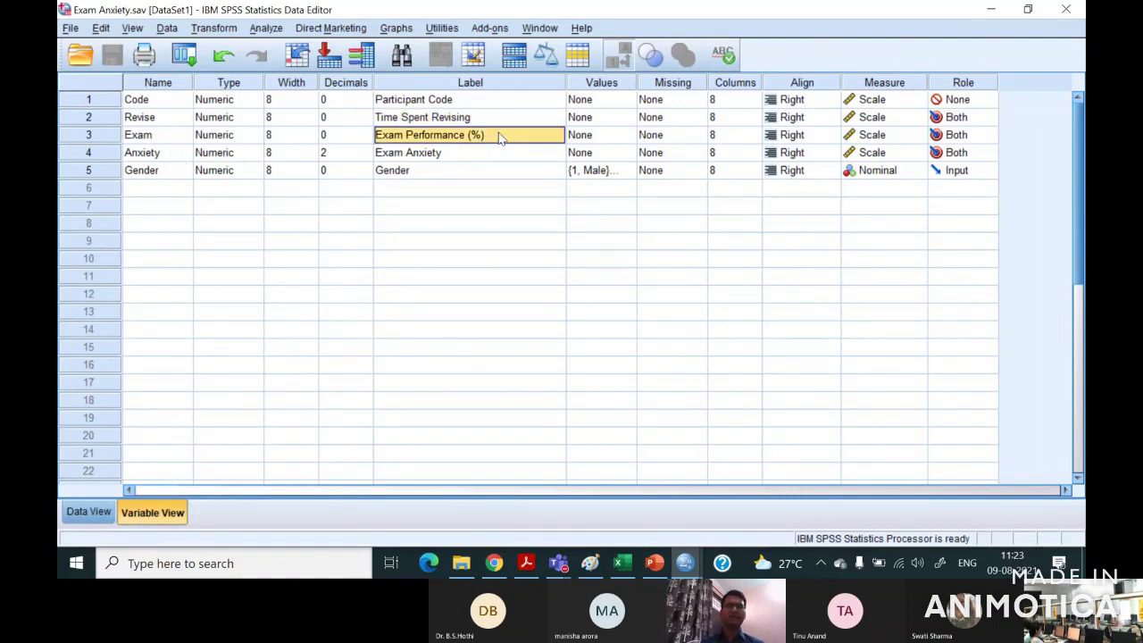
left_click(156, 156)
left_click(456, 155)
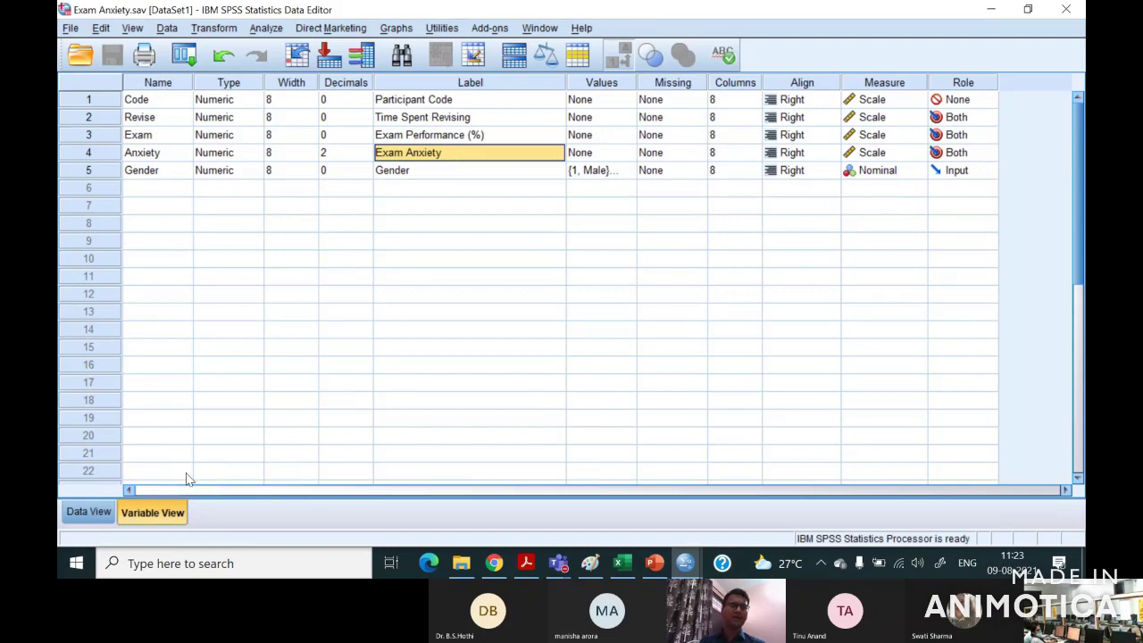
Return to the data values and compare the Revise, Exam and Anxiety columns as candidate pairs for correlation.
left_click(89, 512)
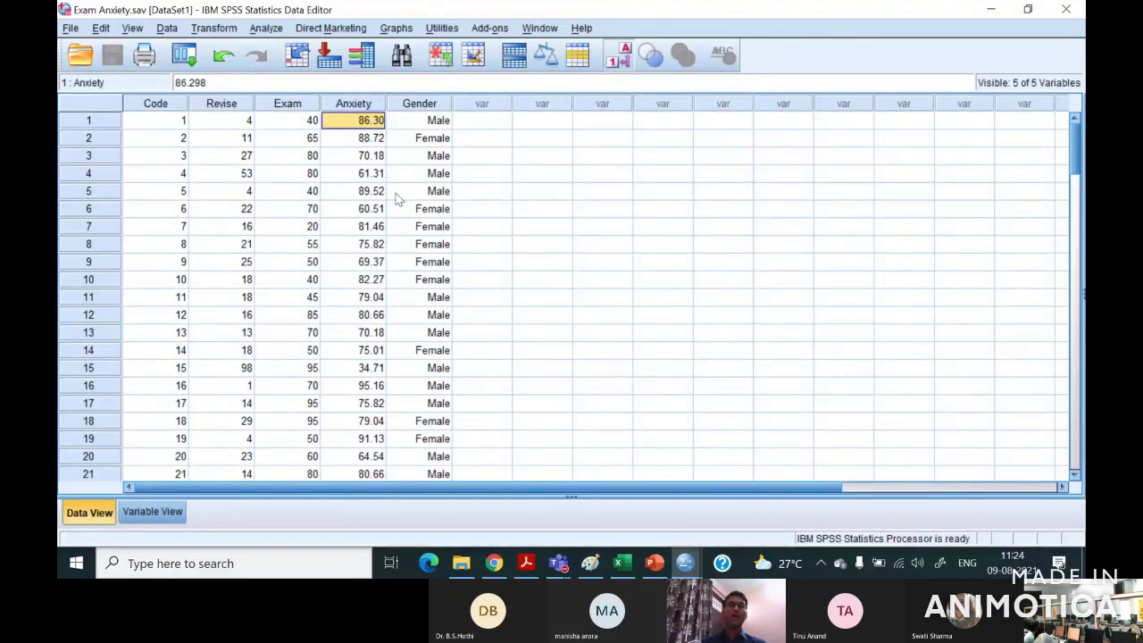
left_click(360, 106)
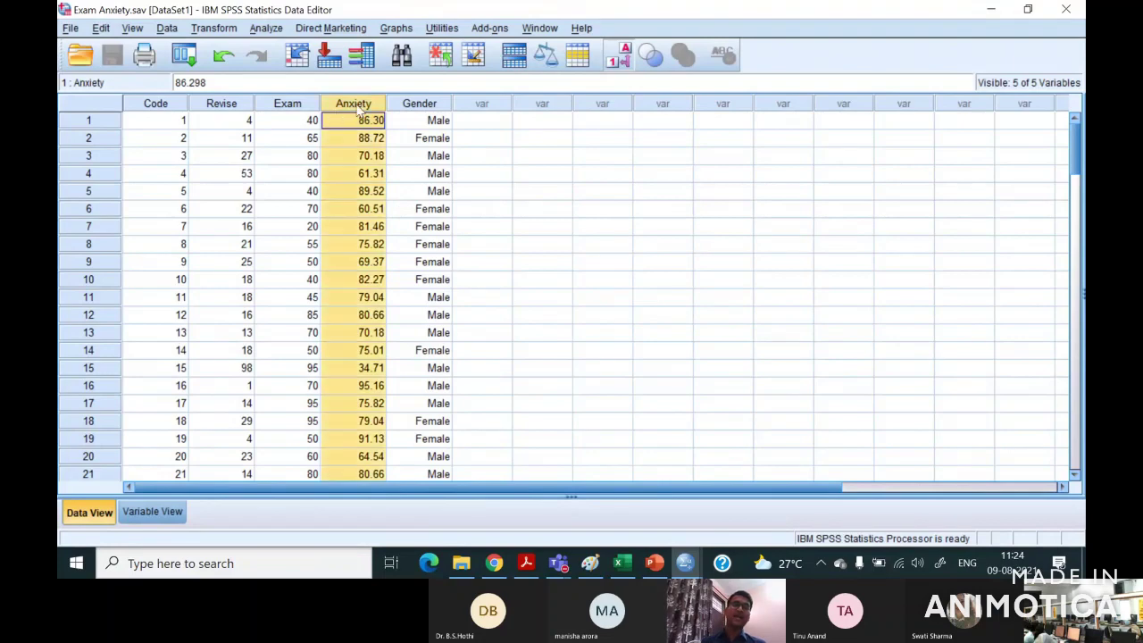
left_click(355, 128)
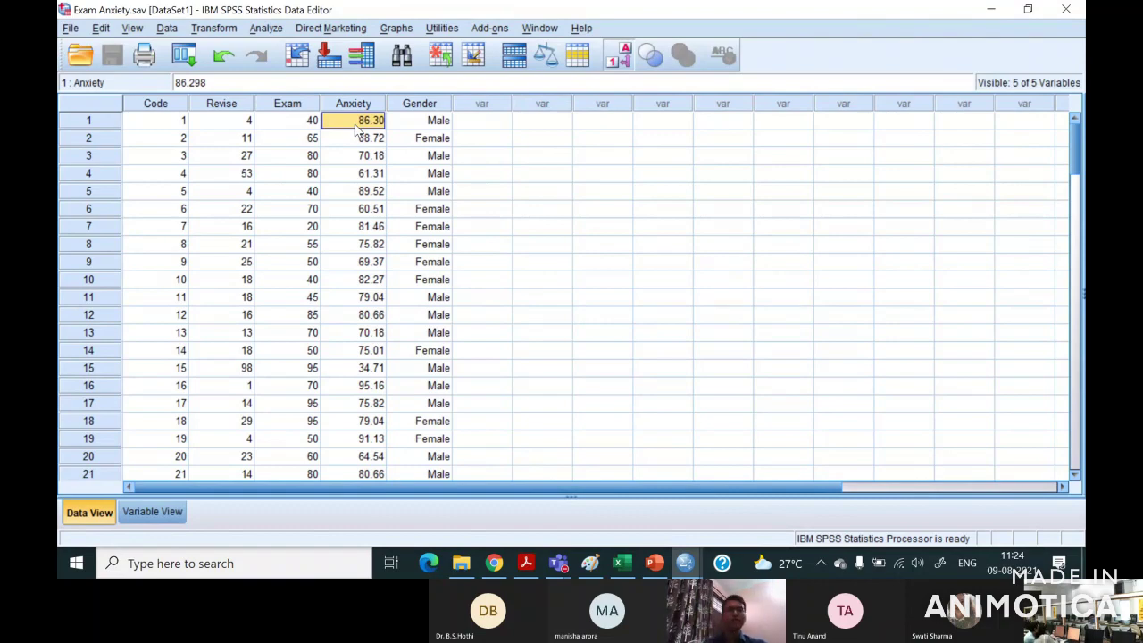
left_click(223, 105)
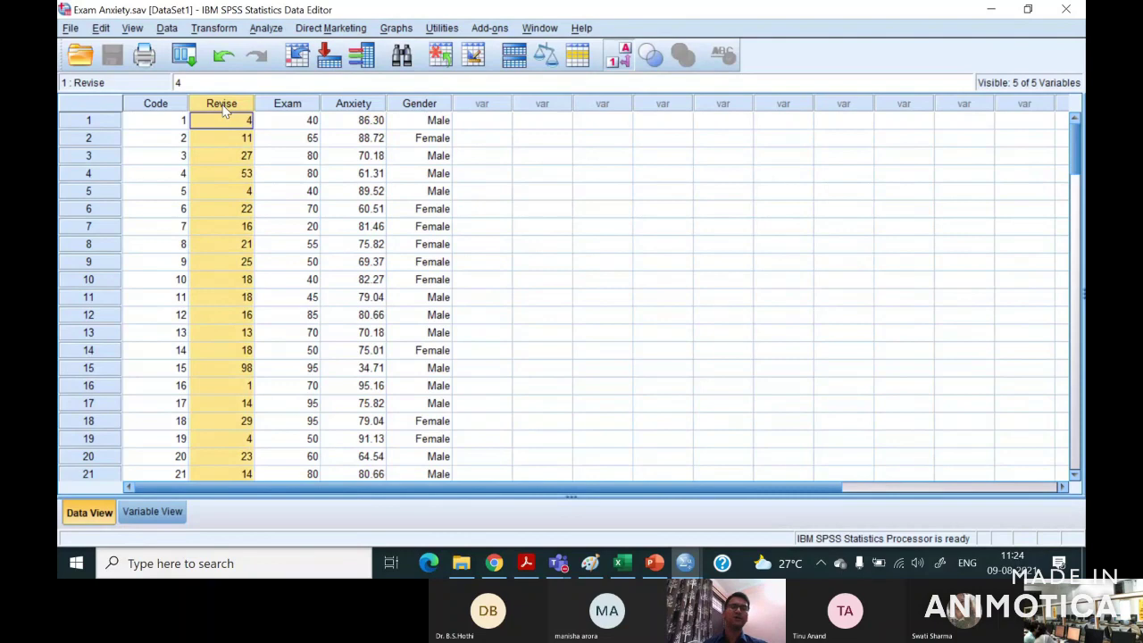
left_click(305, 105)
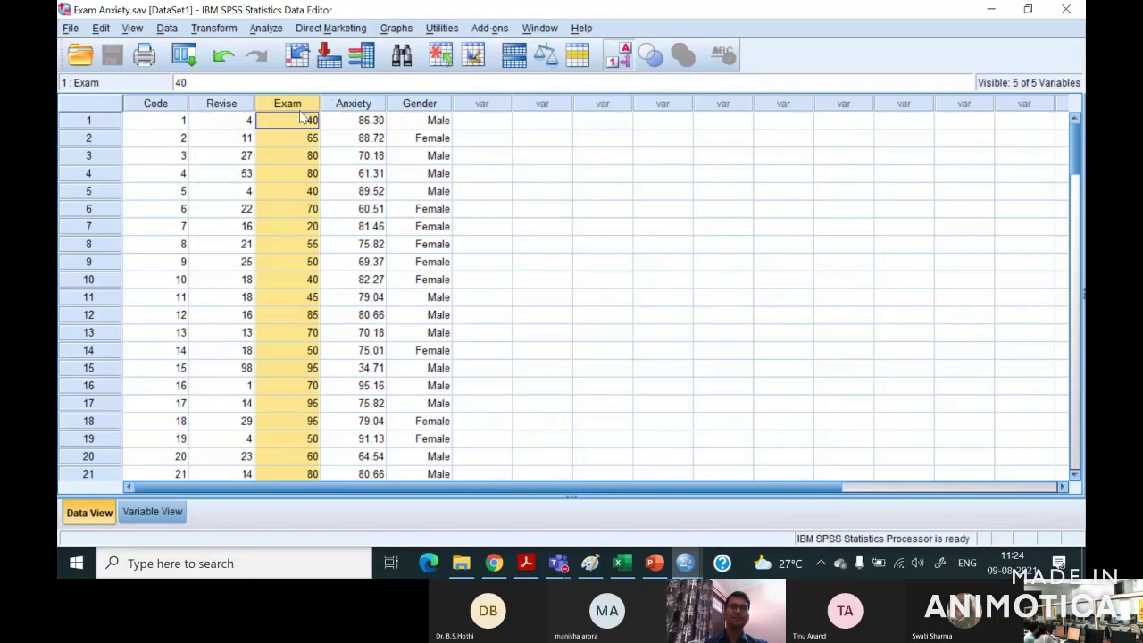
left_click(342, 105)
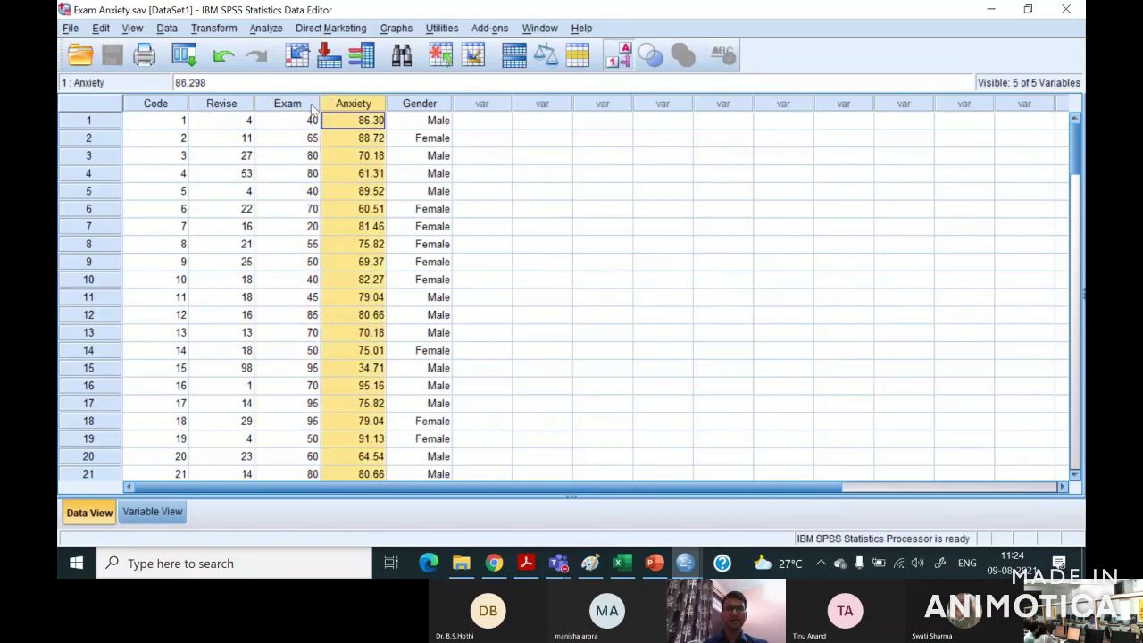
left_click(236, 104)
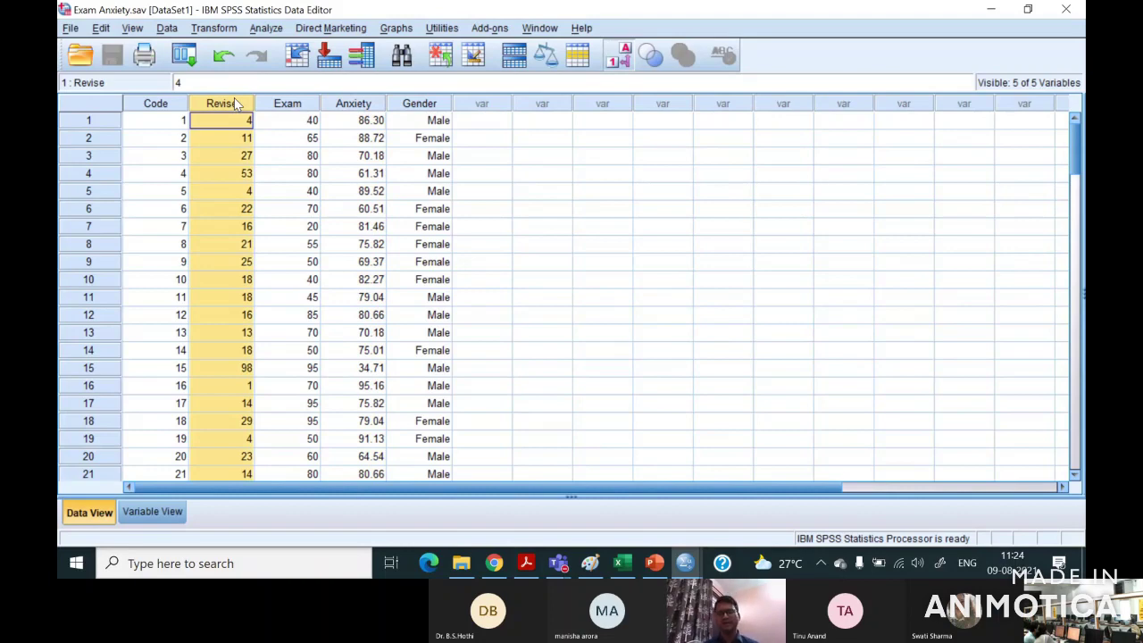
left_click(297, 104)
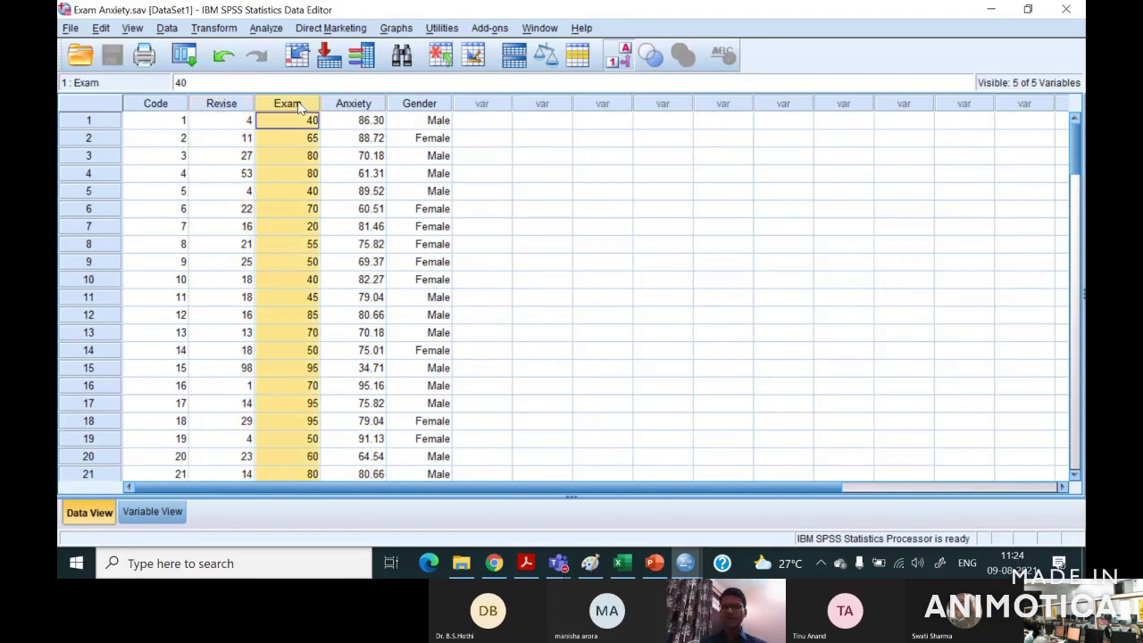
key("shift+Right")
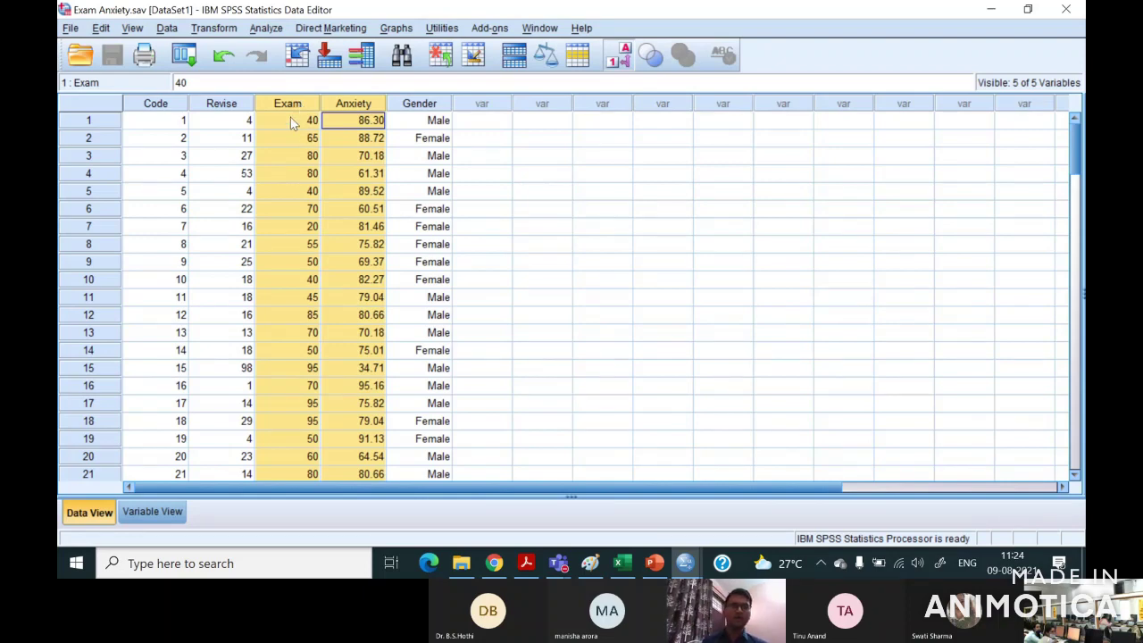
left_click(291, 121)
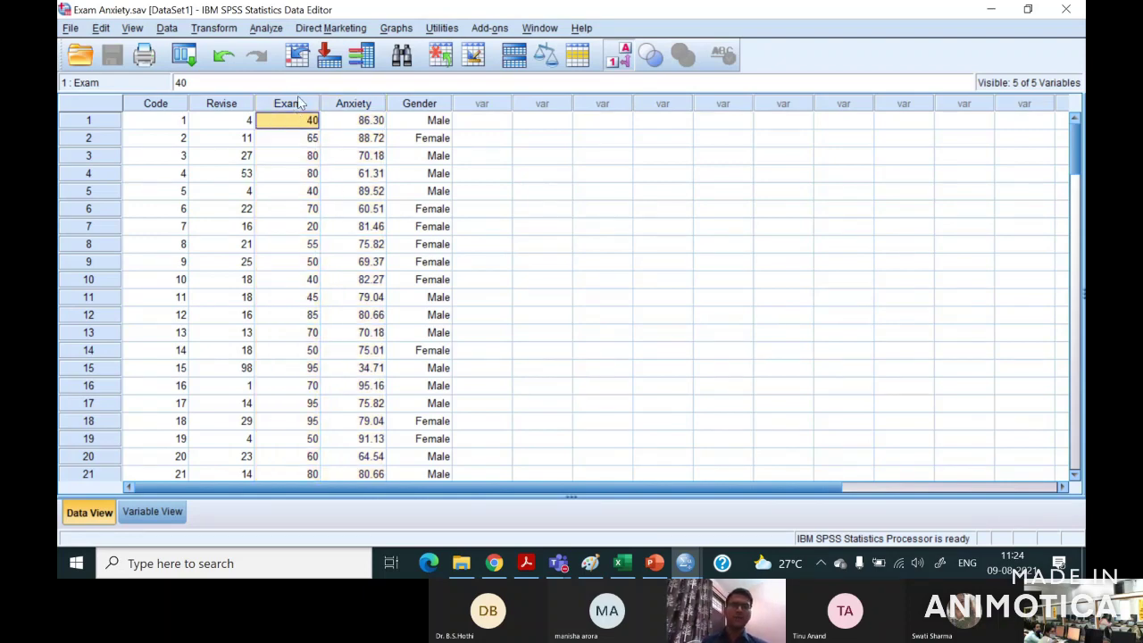
left_click(301, 102)
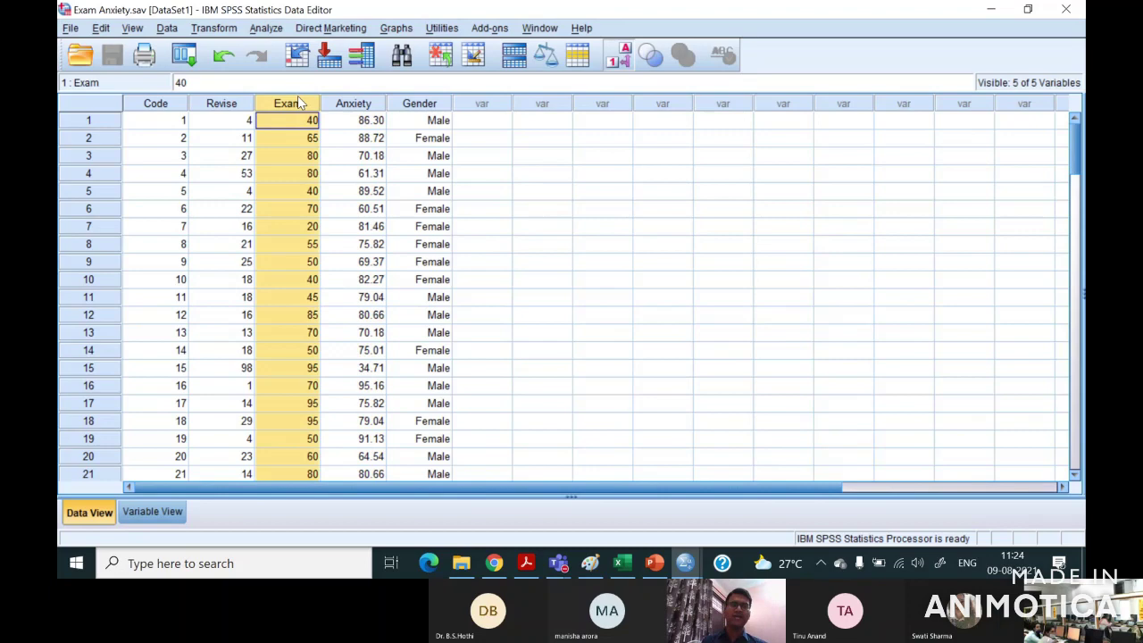
left_click(357, 104)
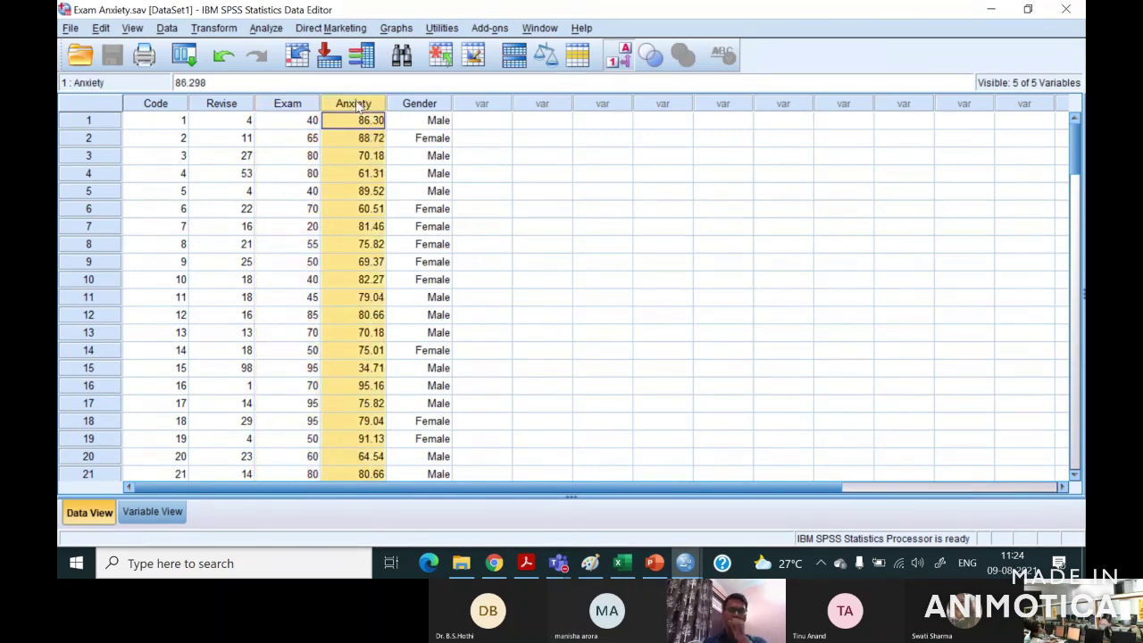
left_click(303, 103)
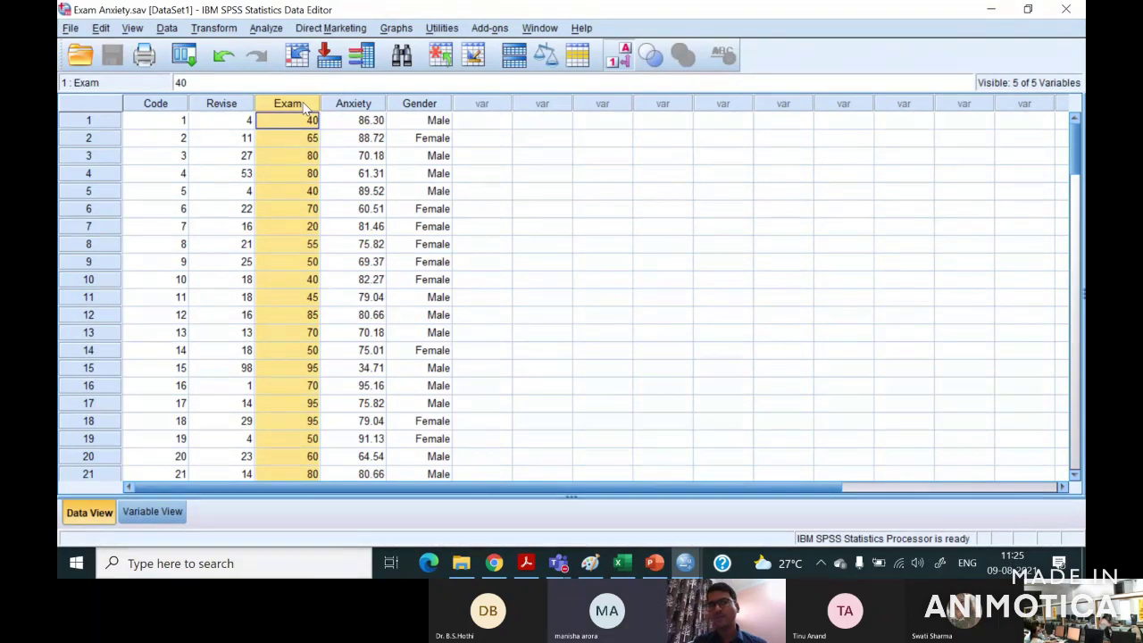
Compare the Exam and Anxiety columns in the data as a pair of variables for correlation.
left_click(360, 105)
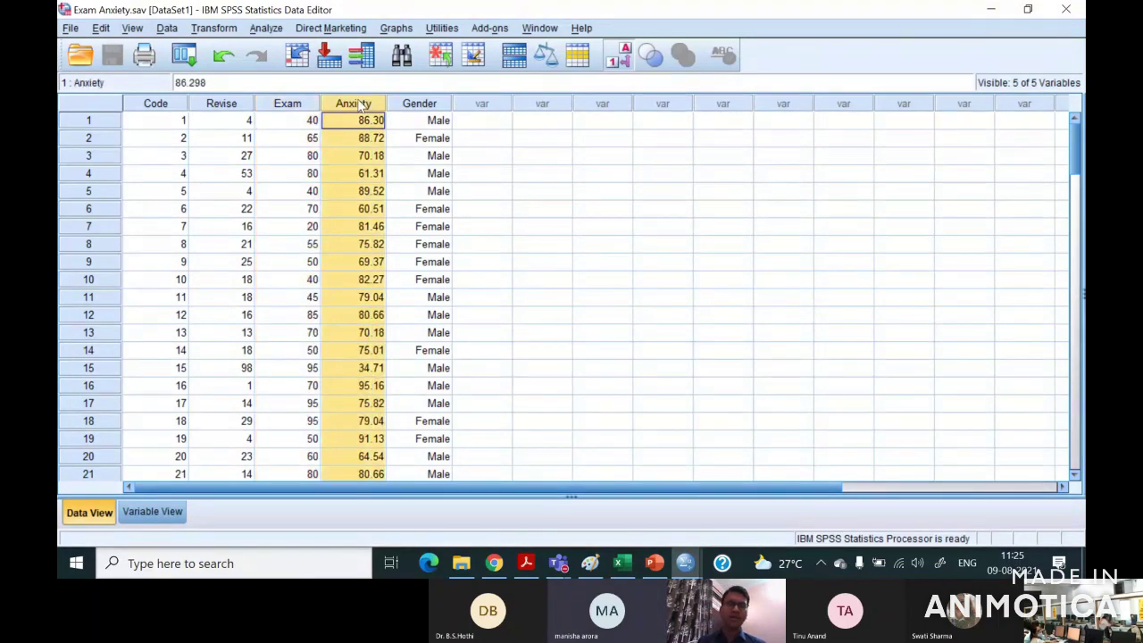
left_click(311, 106)
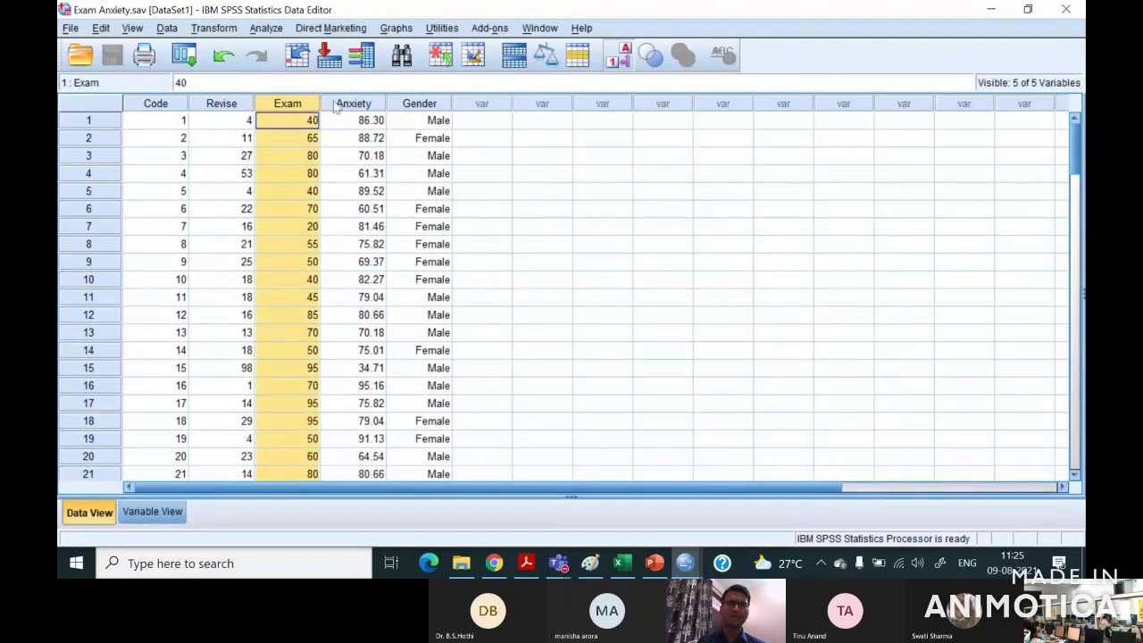
left_click(352, 104)
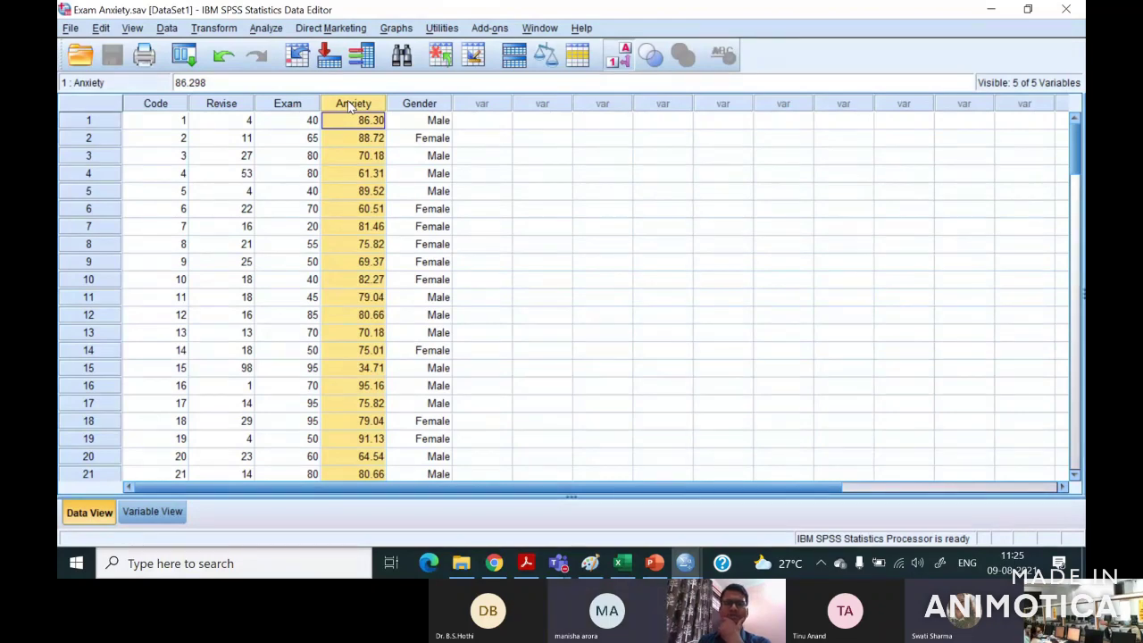
left_click(287, 104)
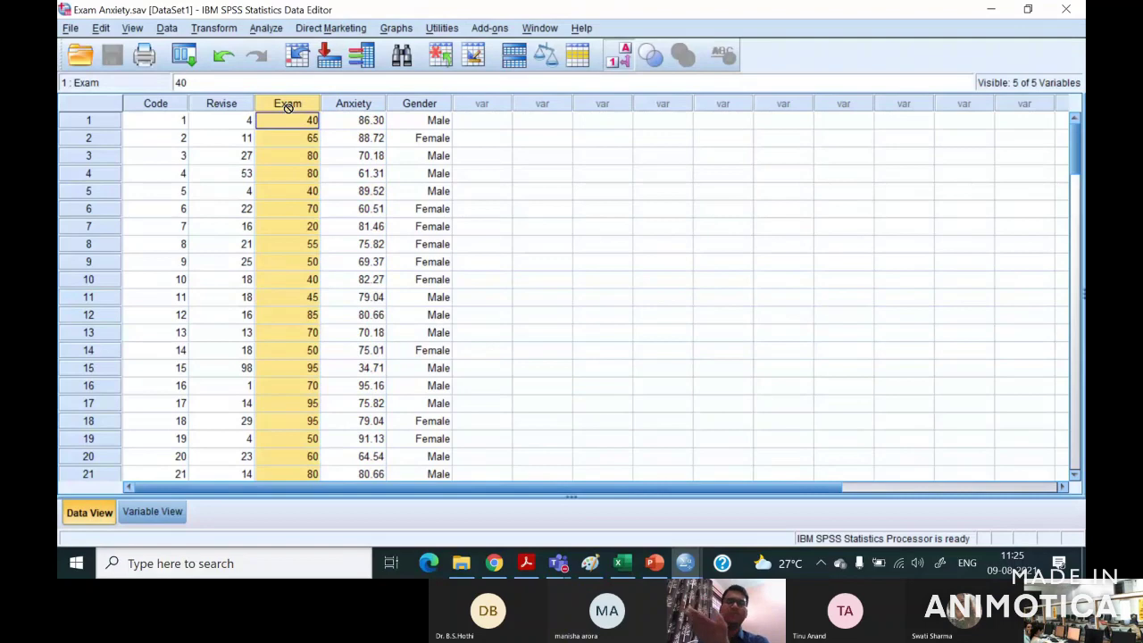
Show the variable definitions from the Exam column and check the labels of the Exam and Anxiety variables.
double_click(288, 104)
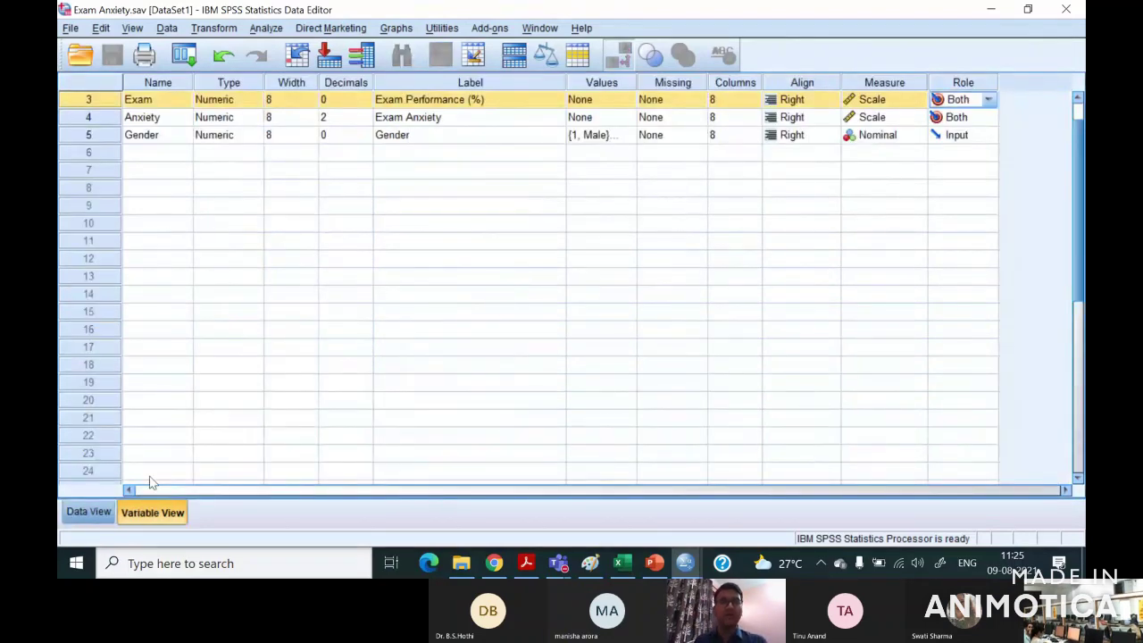
scroll(299, 299, "up", 1)
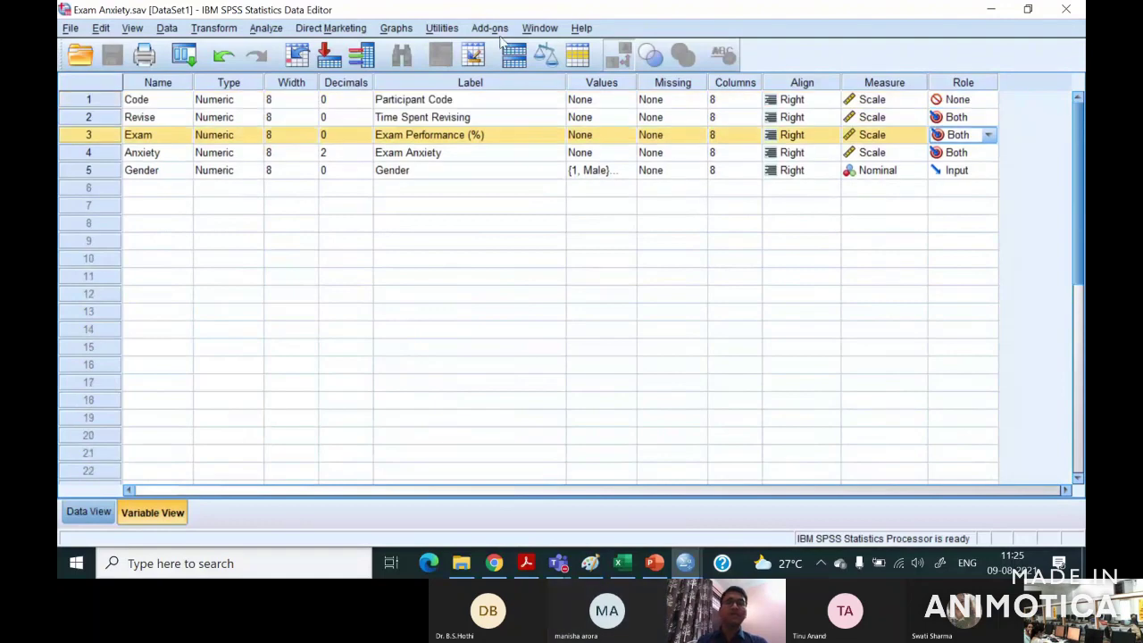
left_click(441, 150)
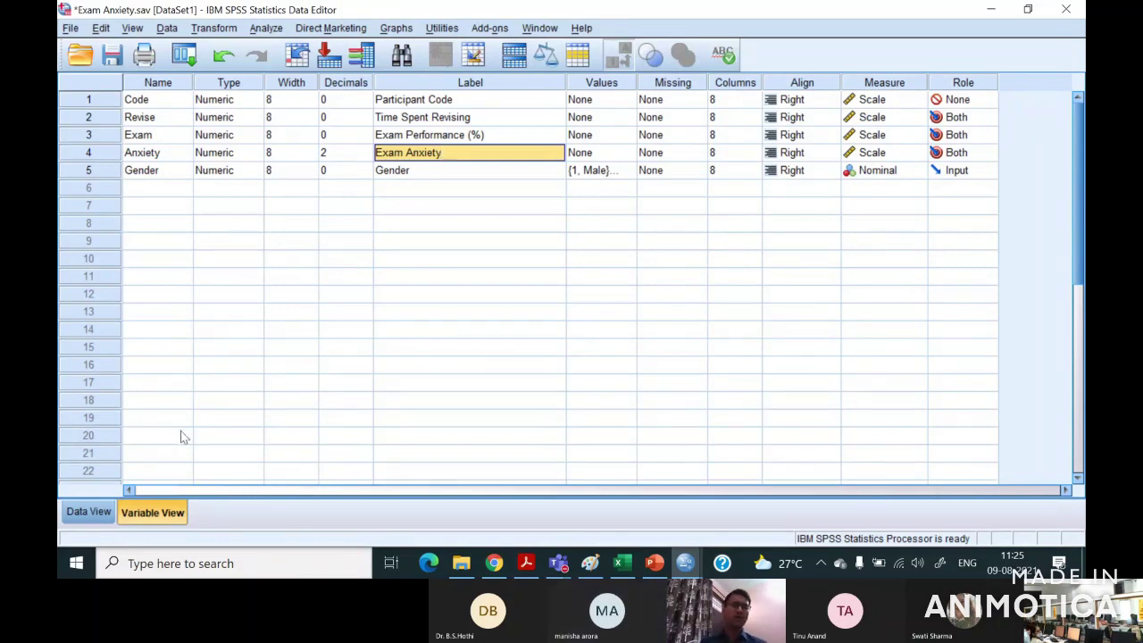
Return to the data values and compare the first participant's Exam and Anxiety scores.
left_click(98, 510)
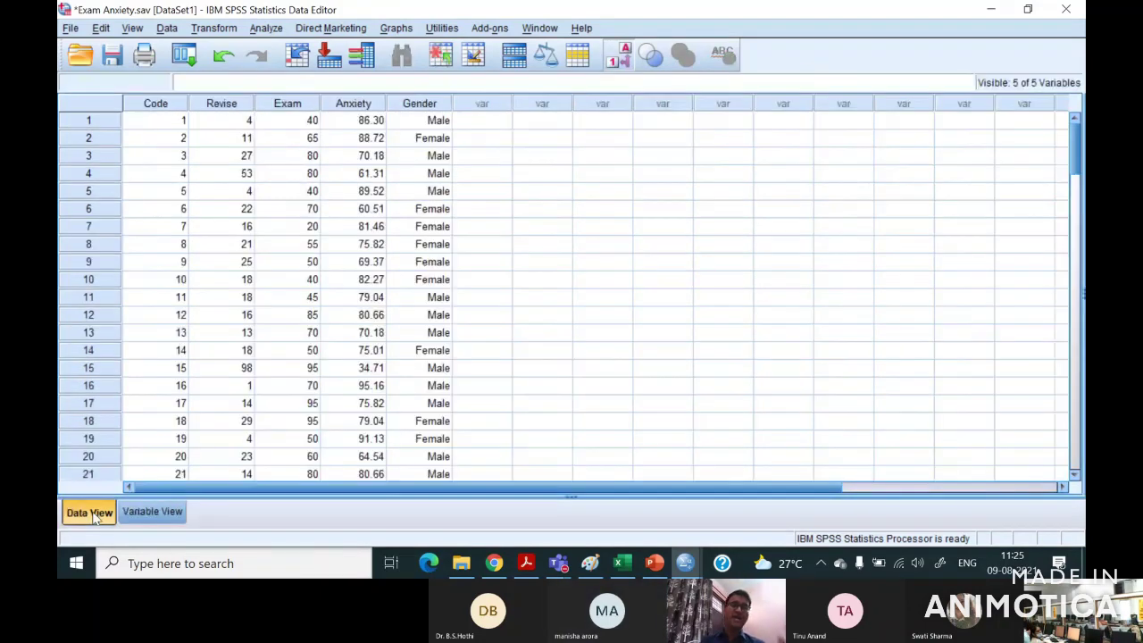
left_click(312, 125)
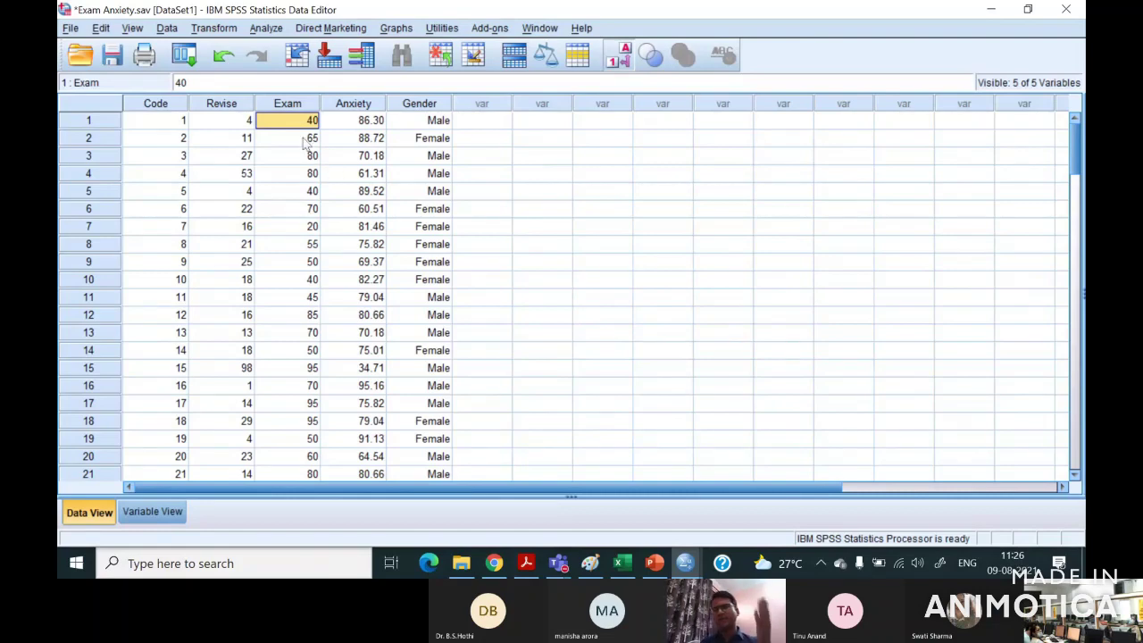
key("Right")
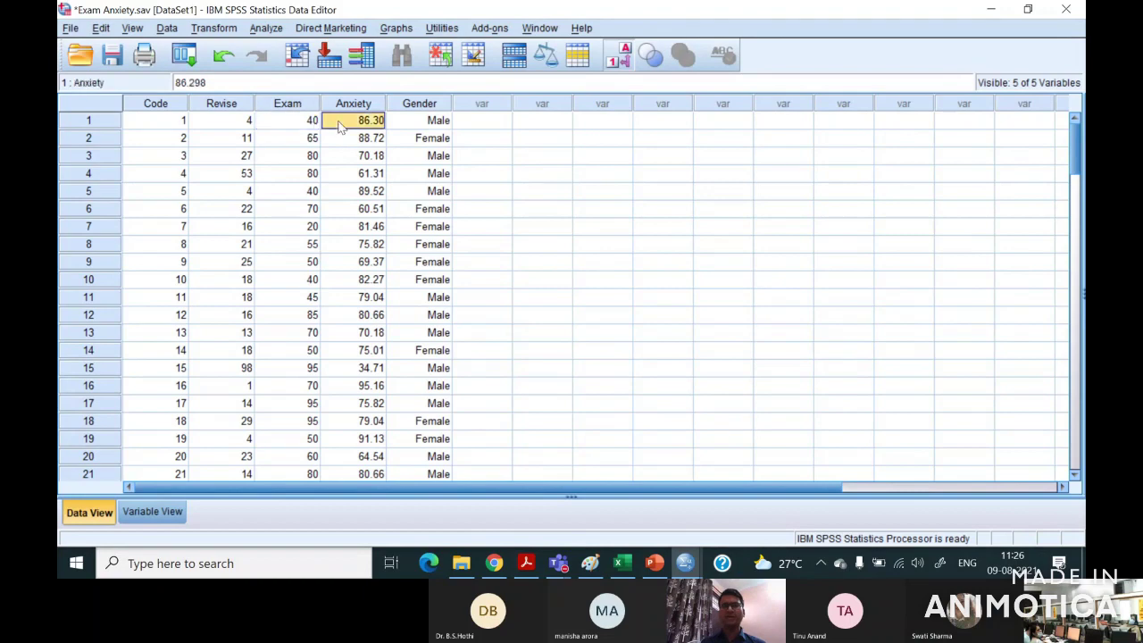
left_click(306, 127)
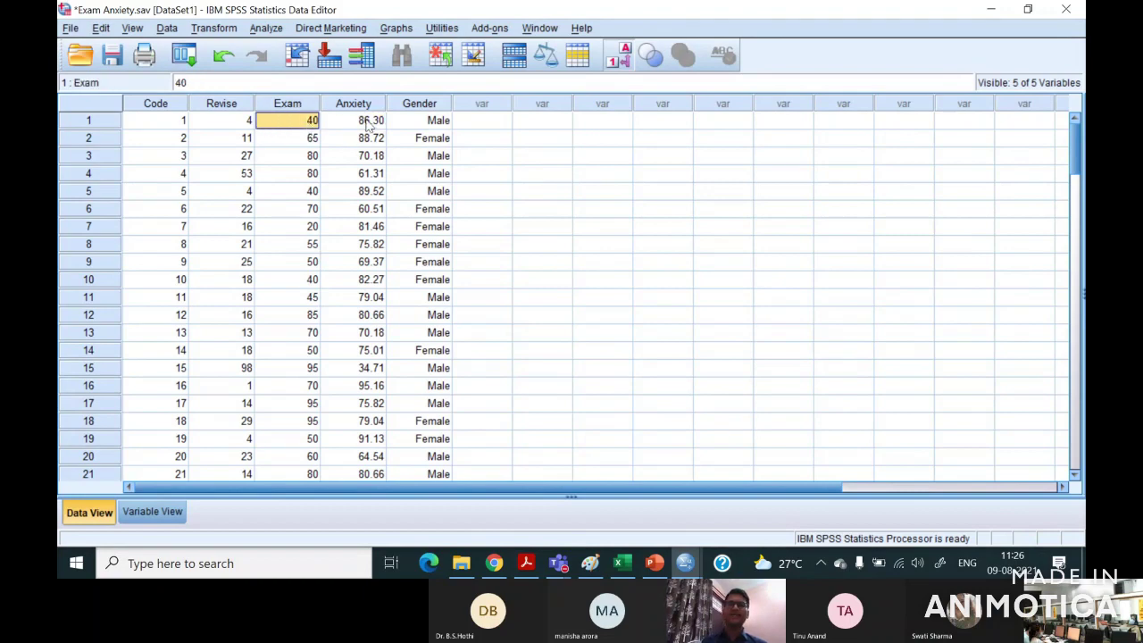
left_click(370, 126)
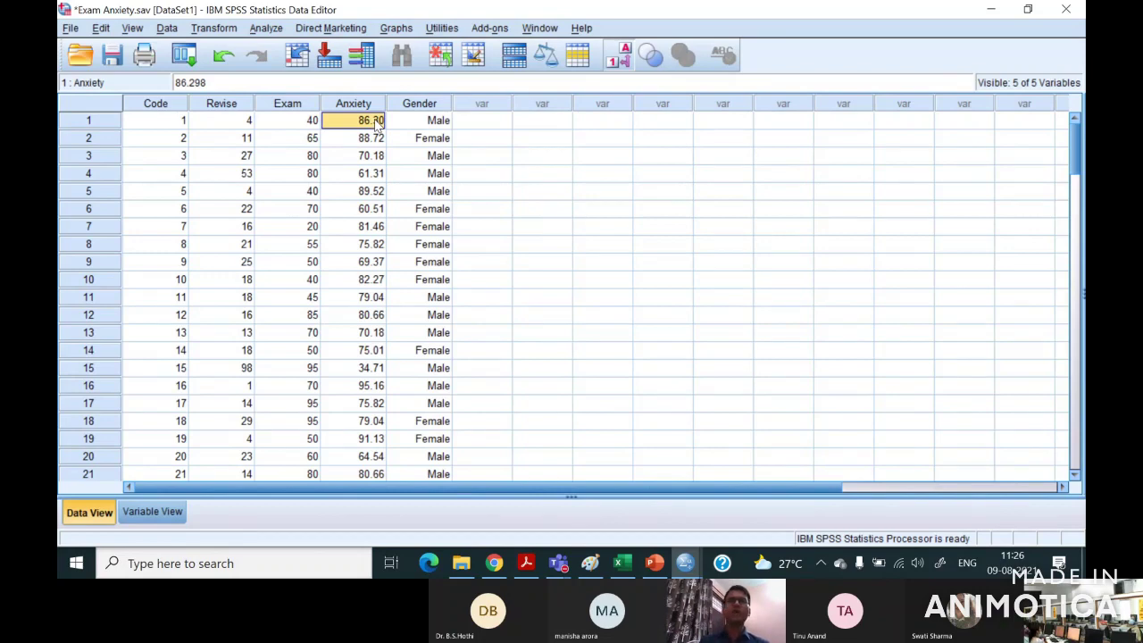
Open the Chart Builder, accept the notice about measurement levels and move the dialog aside to uncover the data columns.
left_click(406, 33)
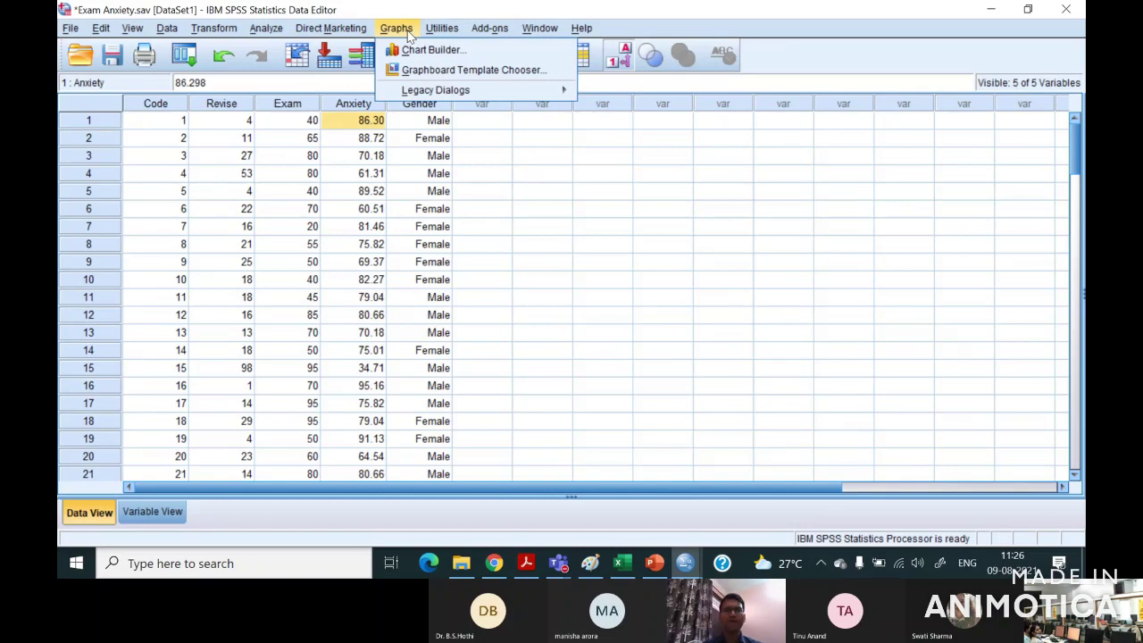
mouse_move(473, 91)
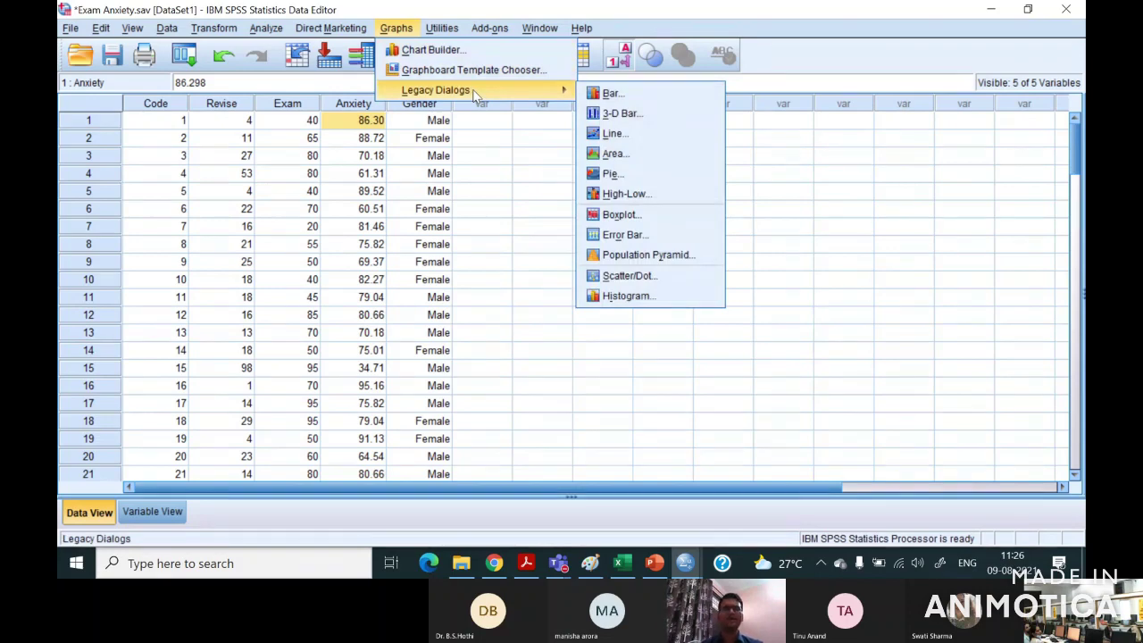
left_click(437, 54)
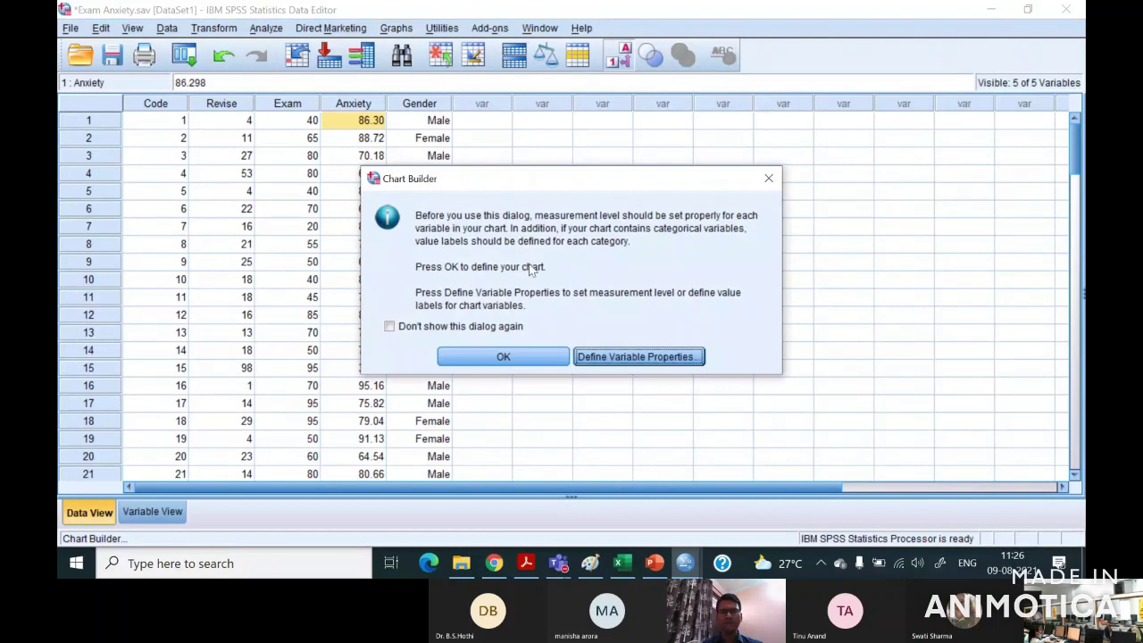
left_click(517, 356)
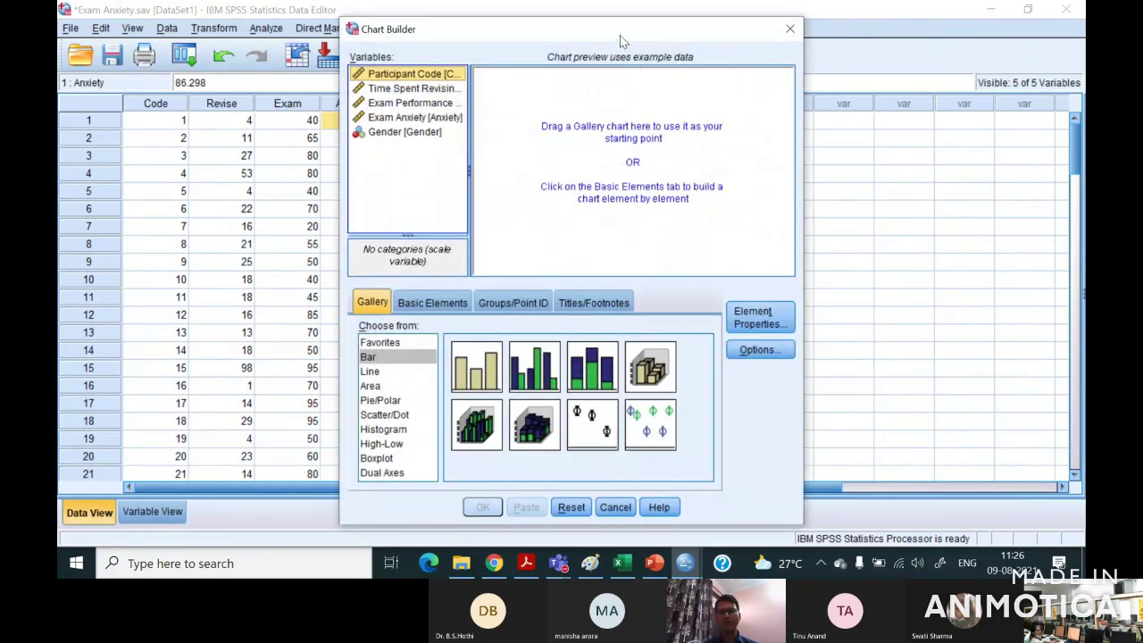
left_click_drag(638, 36, 841, 46)
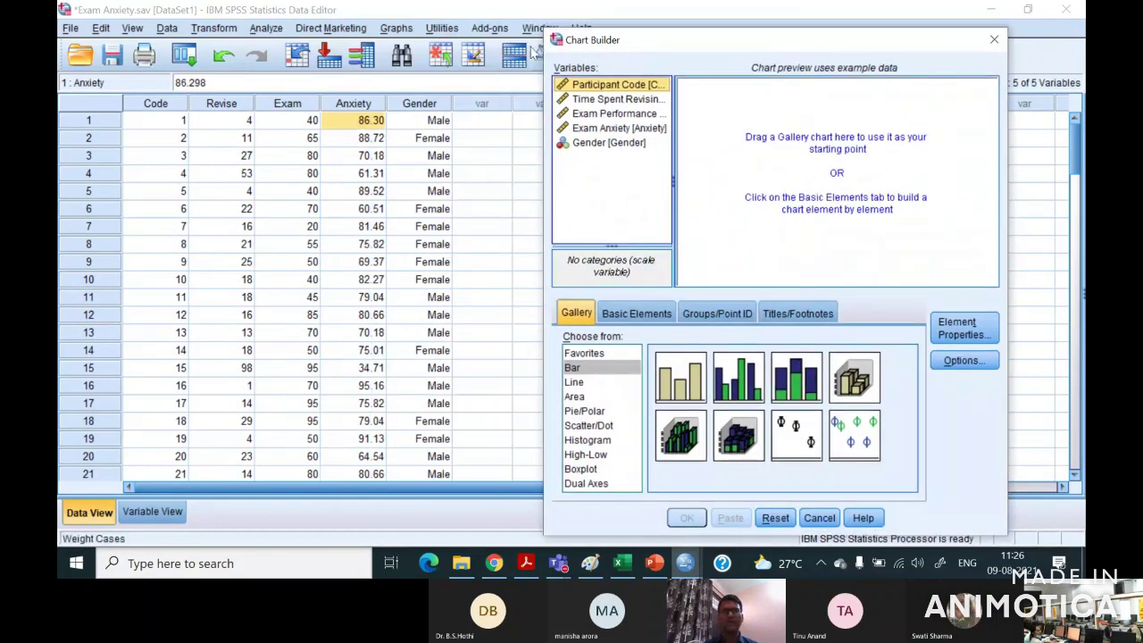
Start a simple scatterplot from the Scatter/Dot charts in the Chart Builder gallery.
left_click(394, 28)
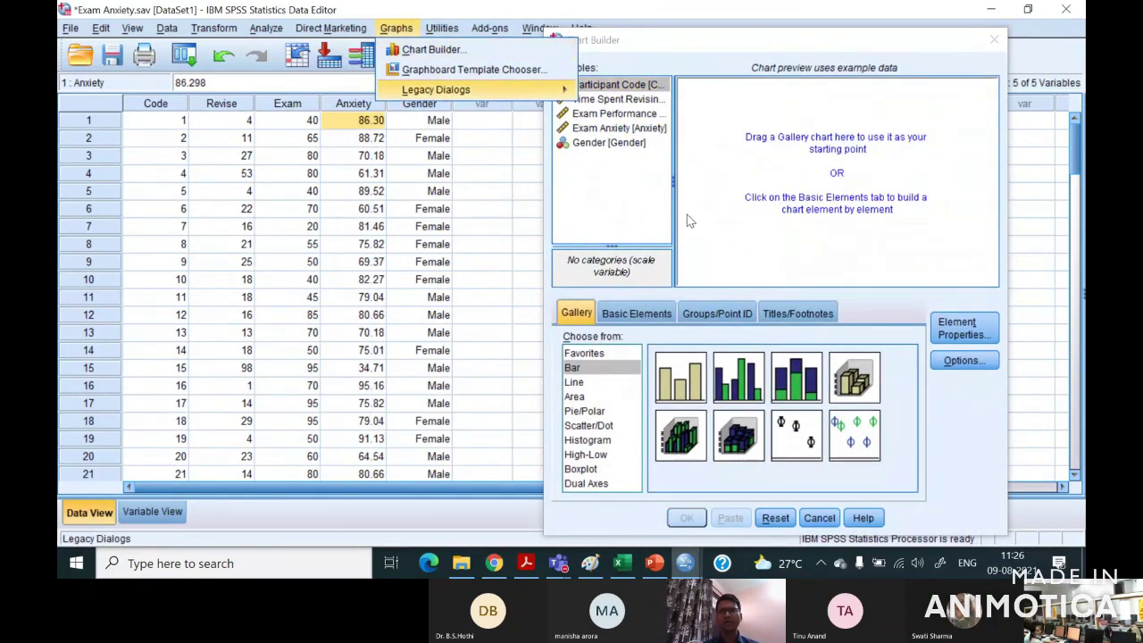
left_click(577, 314)
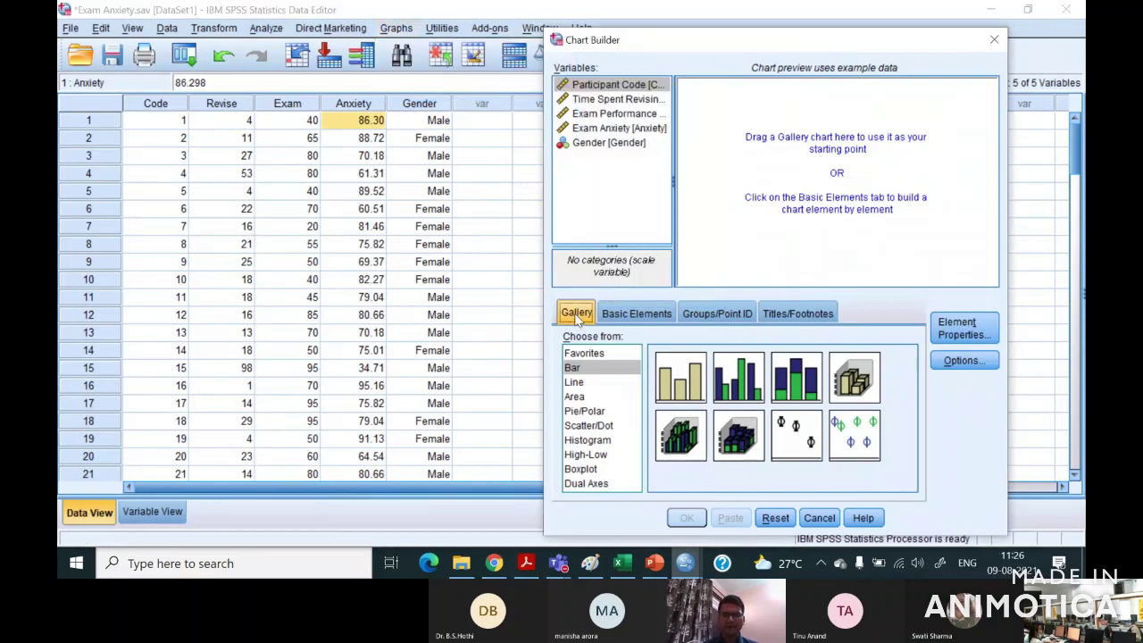
left_click(582, 426)
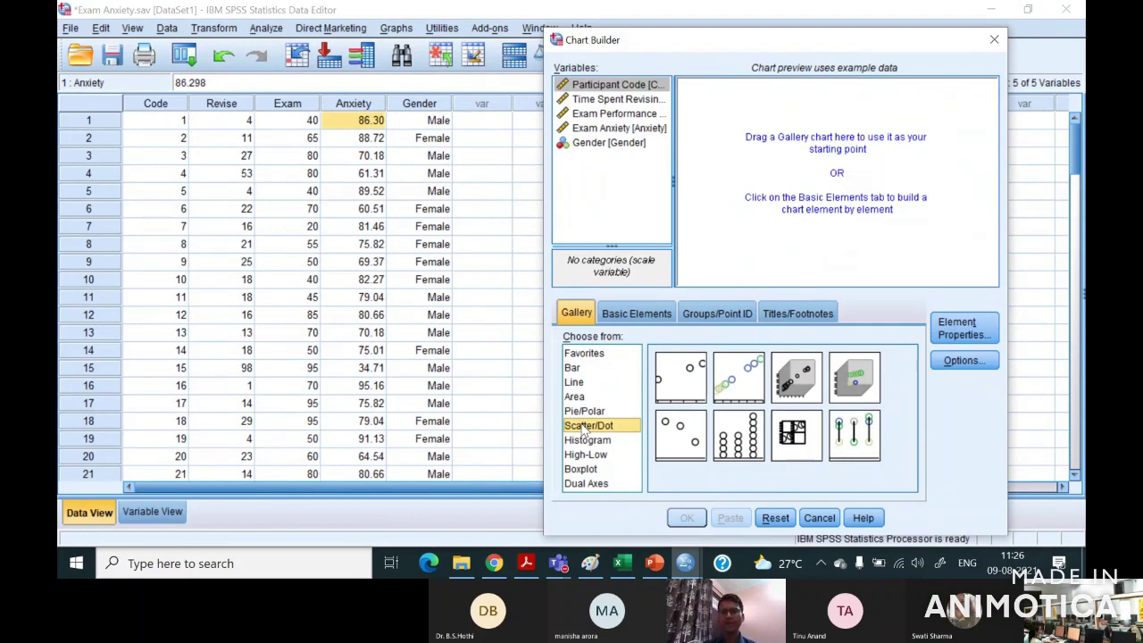
left_click(740, 387)
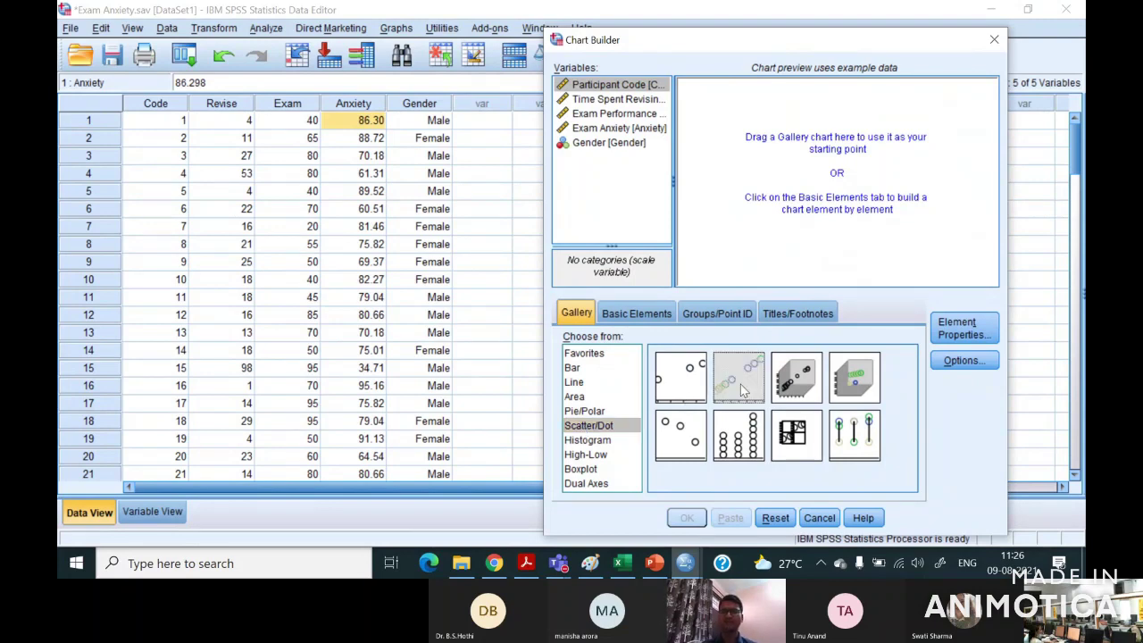
left_click(686, 382)
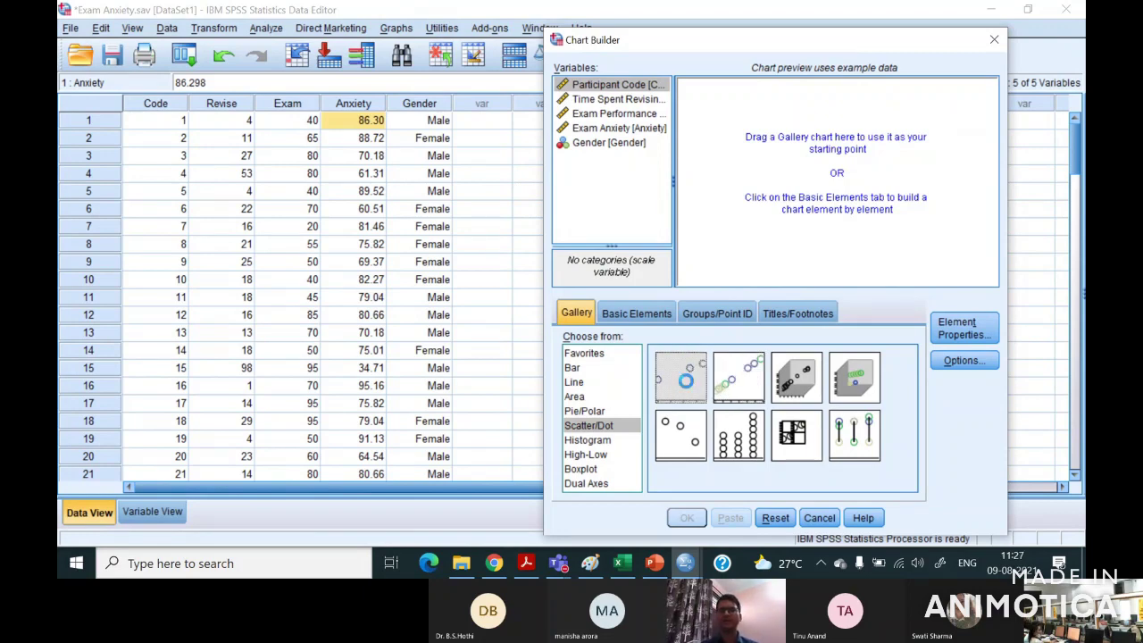
double_click(685, 382)
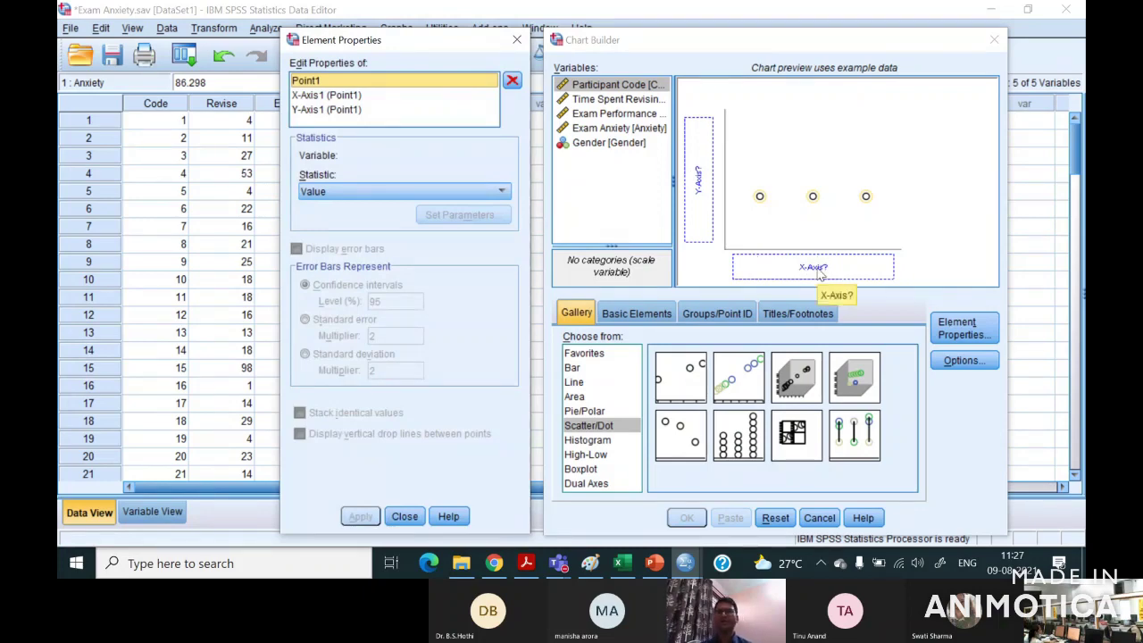
Assign Exam Performance (%) to the Y axis and Exam Anxiety to the X axis, and generate the scatterplot.
left_click(628, 114)
left_click_drag(628, 114, 699, 158)
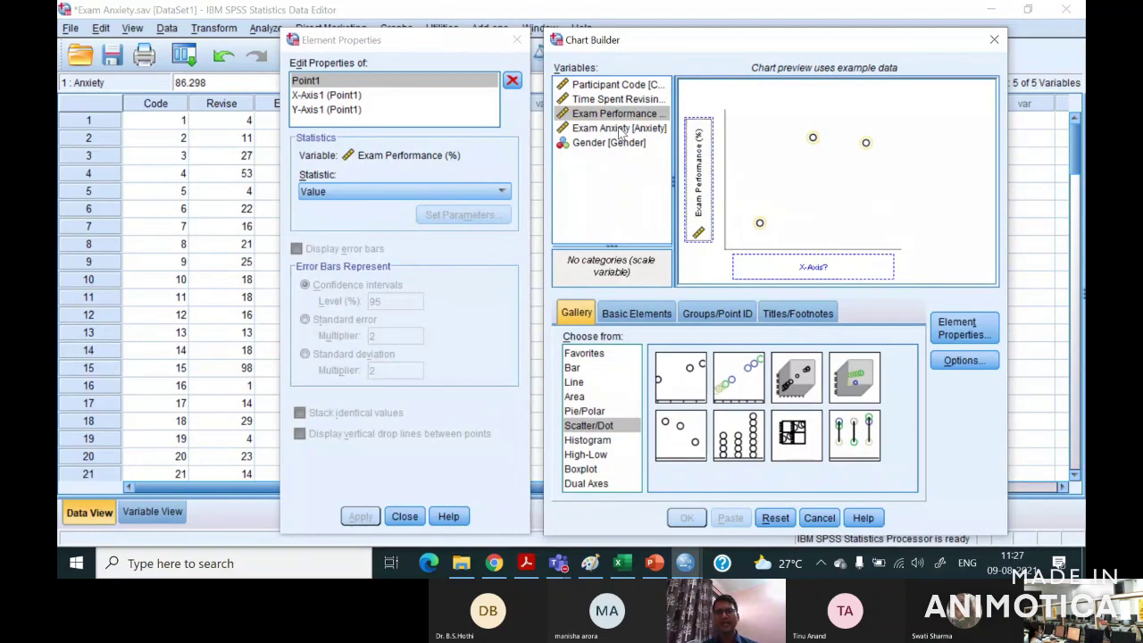
left_click_drag(620, 130, 790, 268)
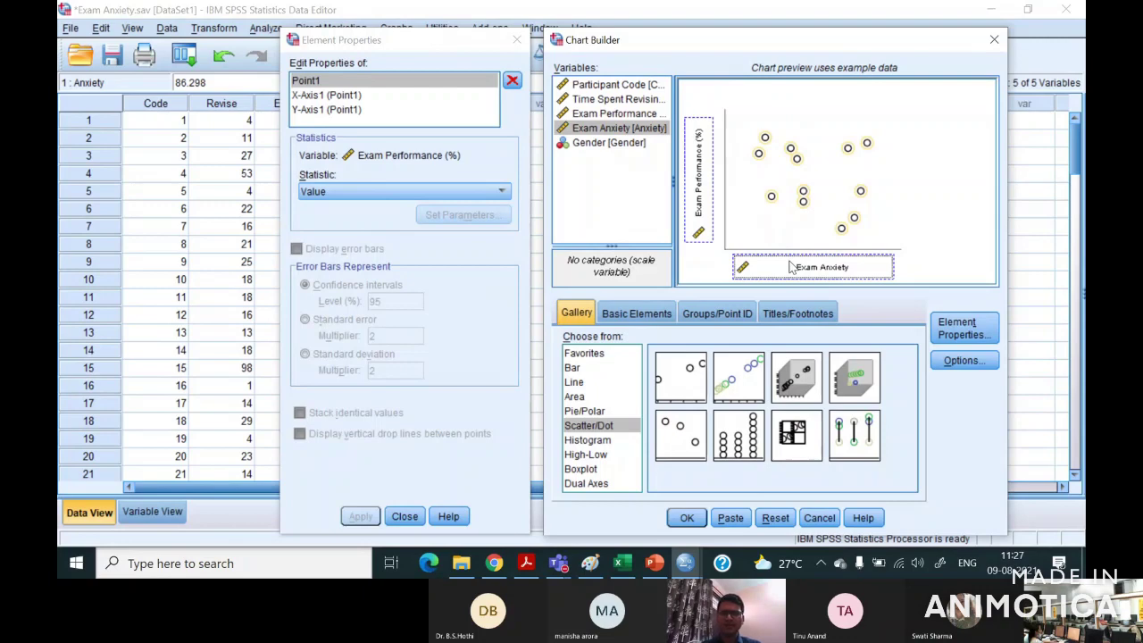
left_click(686, 518)
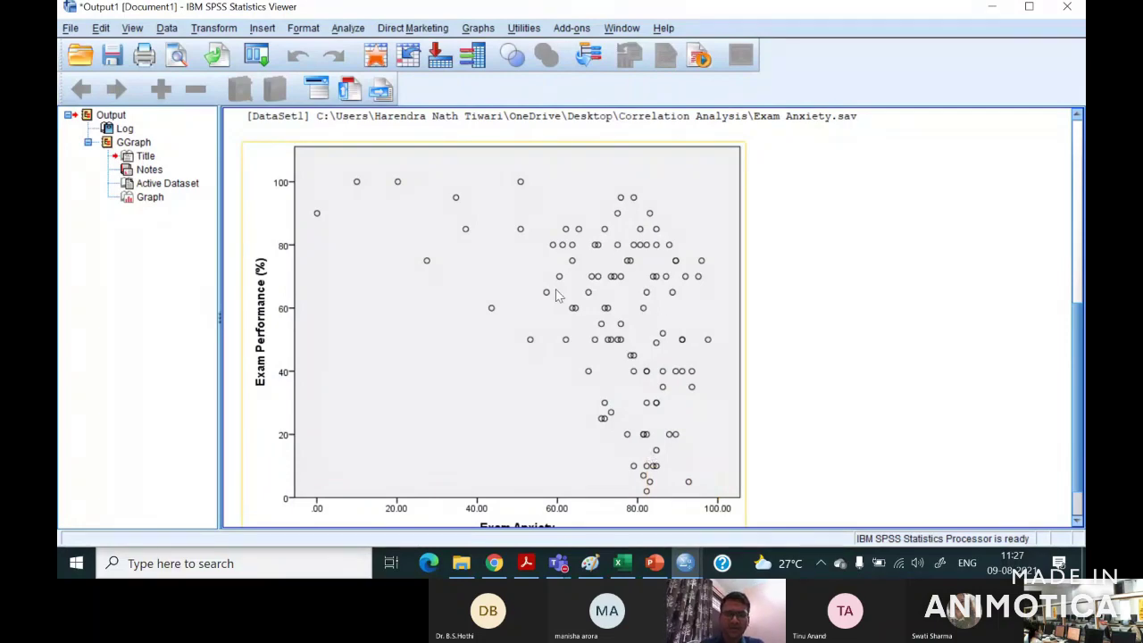
left_click(612, 274)
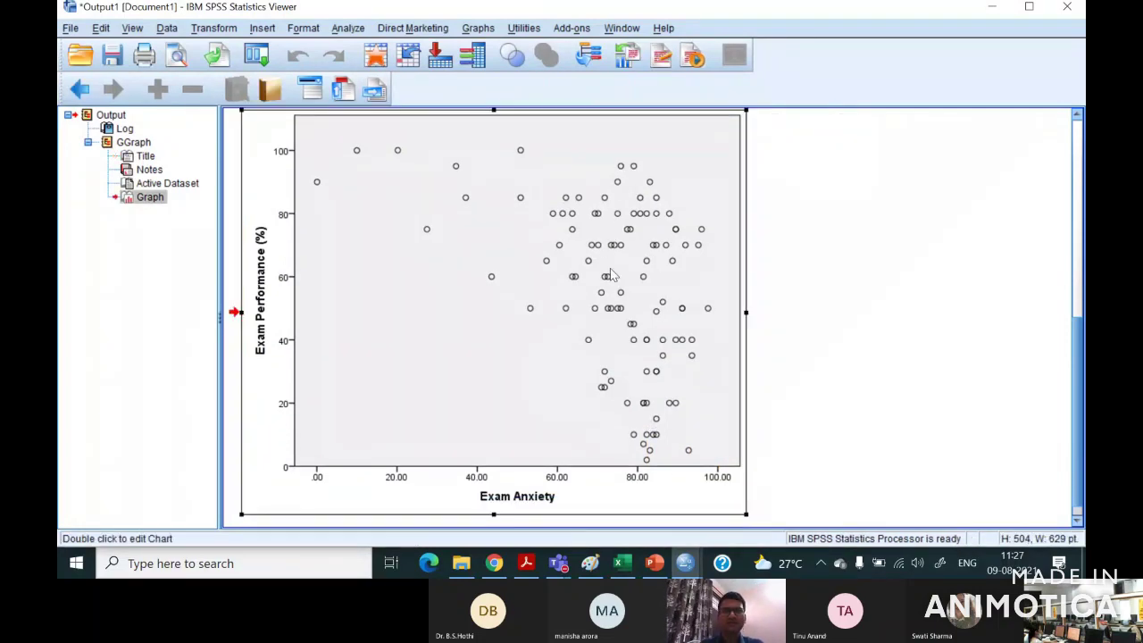
double_click(612, 274)
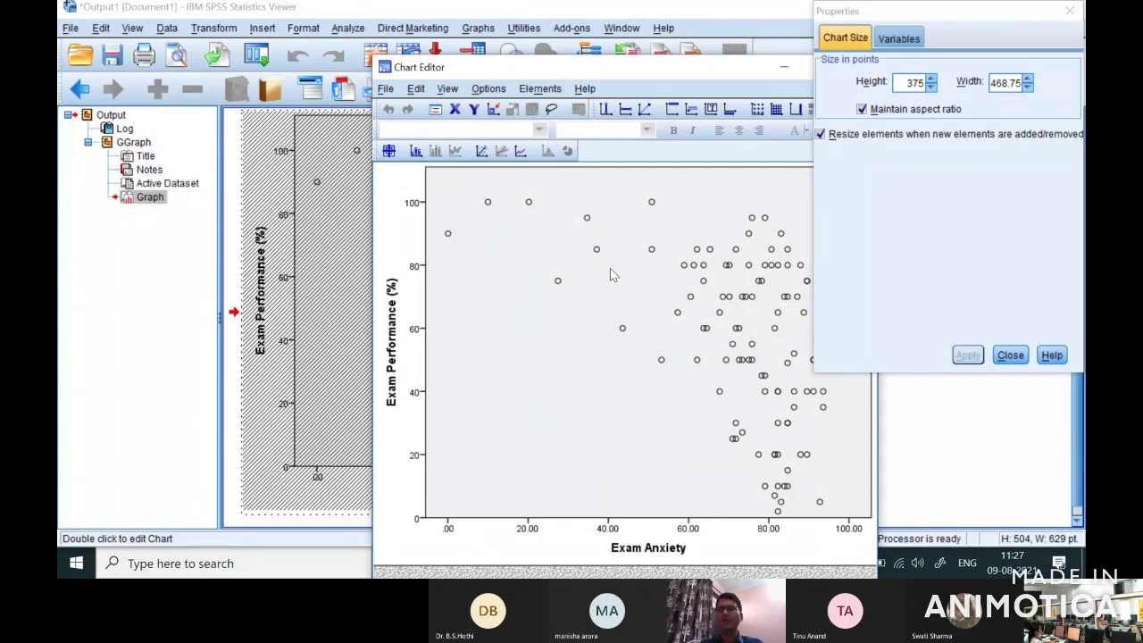
left_click(1071, 11)
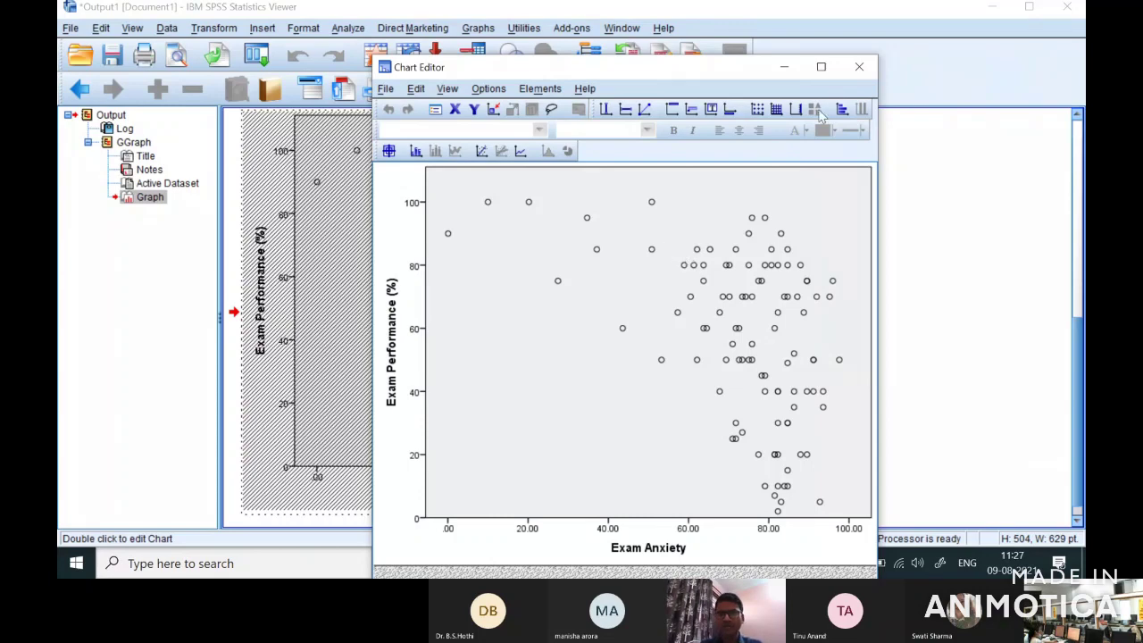
left_click(859, 67)
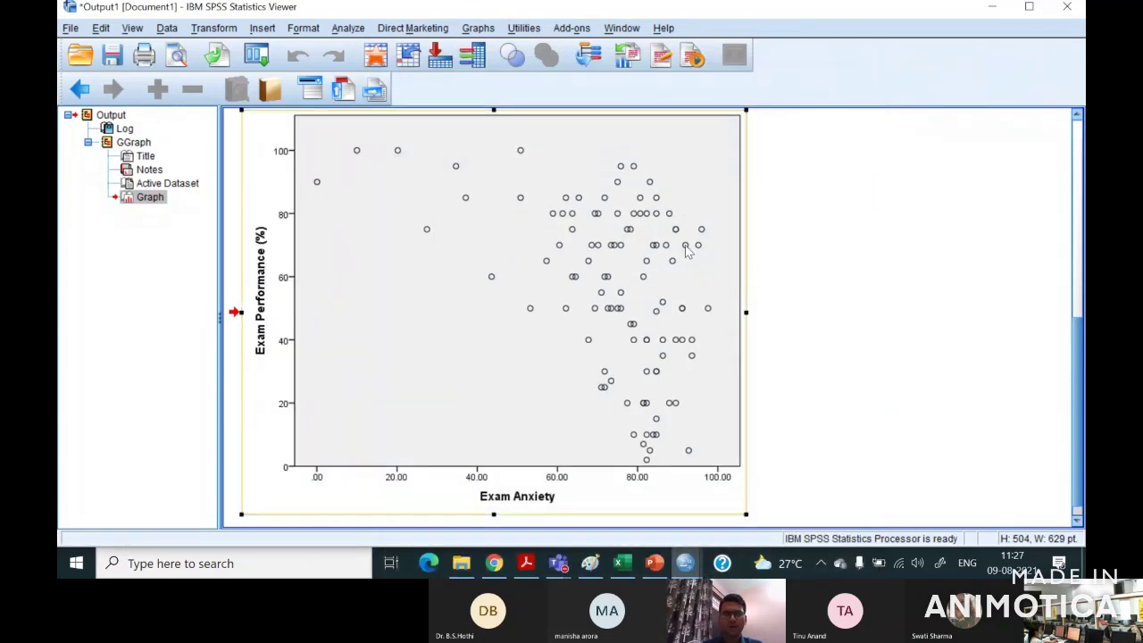
Edit the scatterplot, add a linear fit line at total without confidence intervals, and return to the output.
double_click(593, 219)
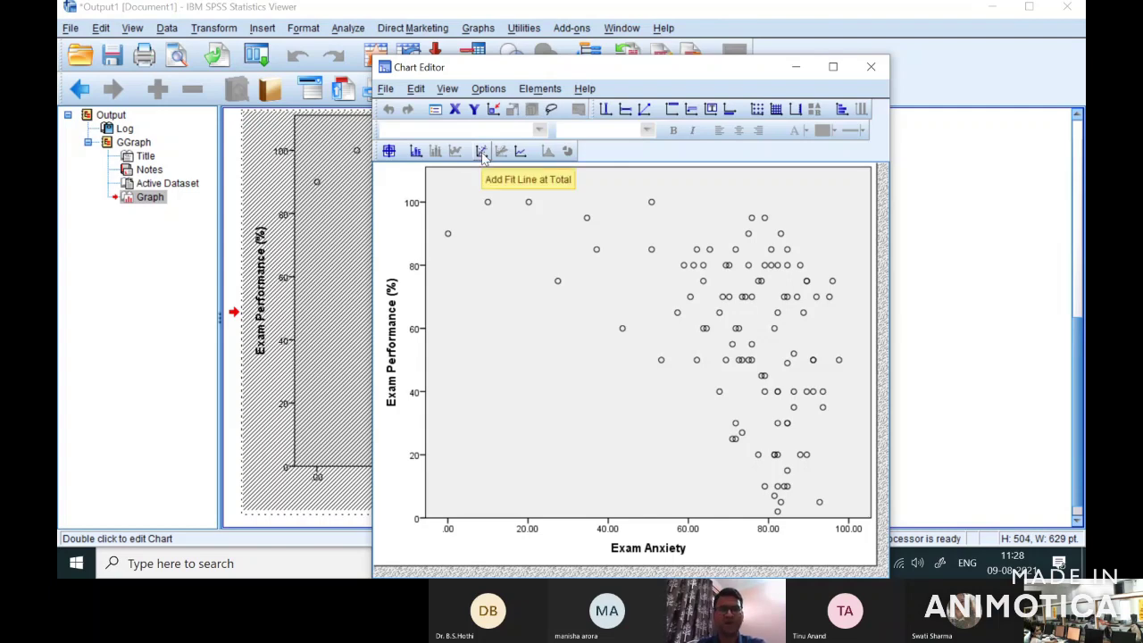
left_click(482, 154)
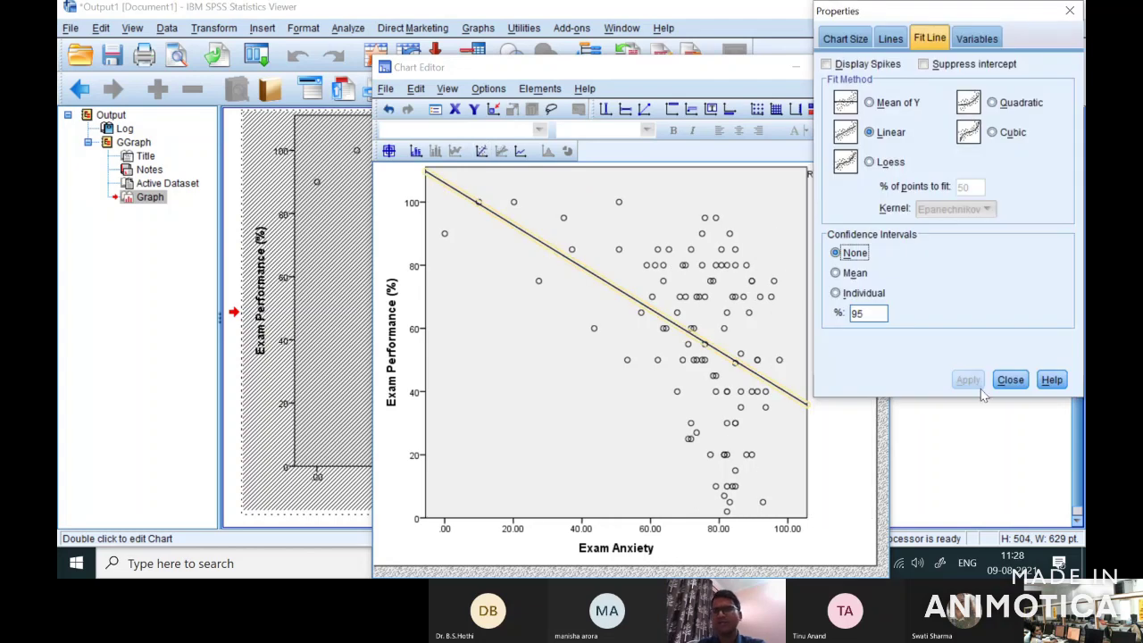
left_click(1011, 380)
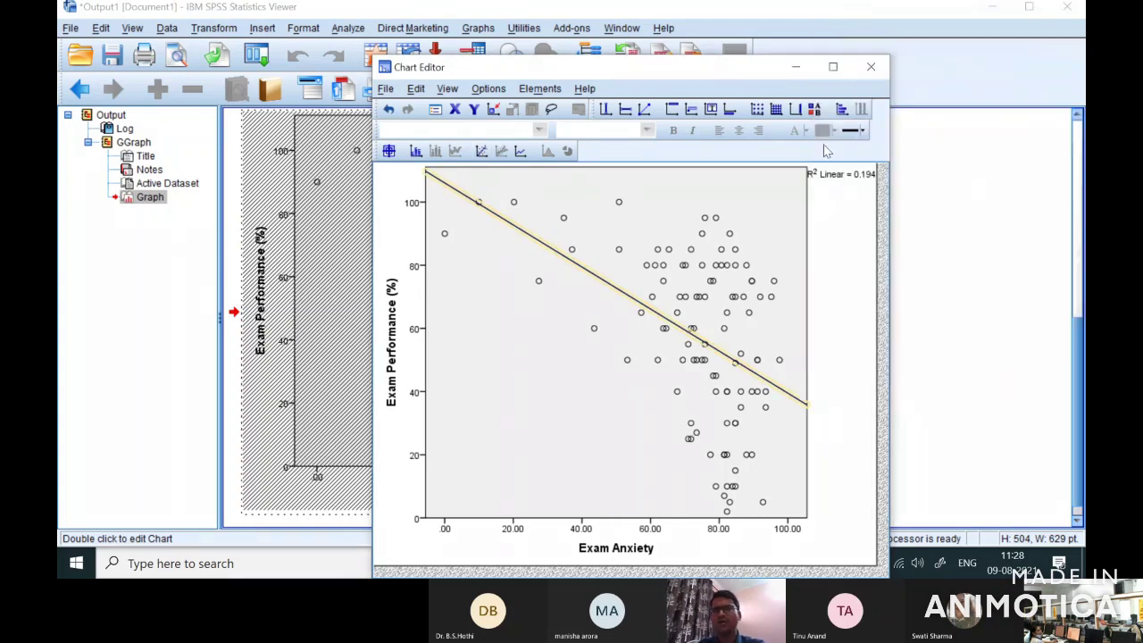
left_click(884, 75)
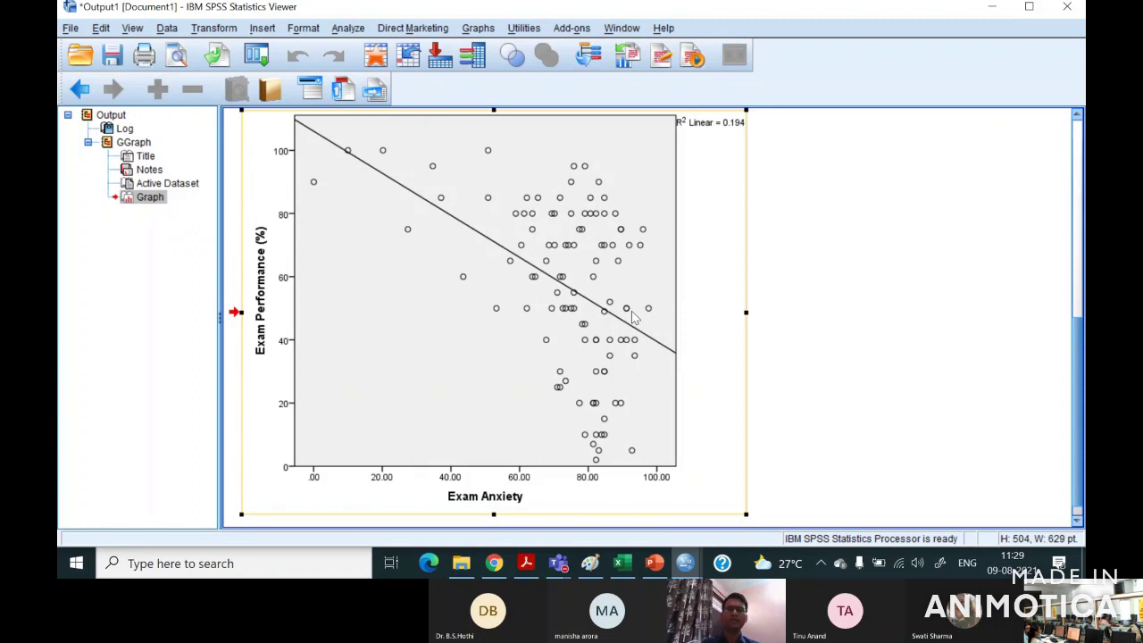
Run a two-tailed bivariate Pearson correlation between Exam Performance (%) and Exam Anxiety, and select the resulting correlations table.
left_click(347, 27)
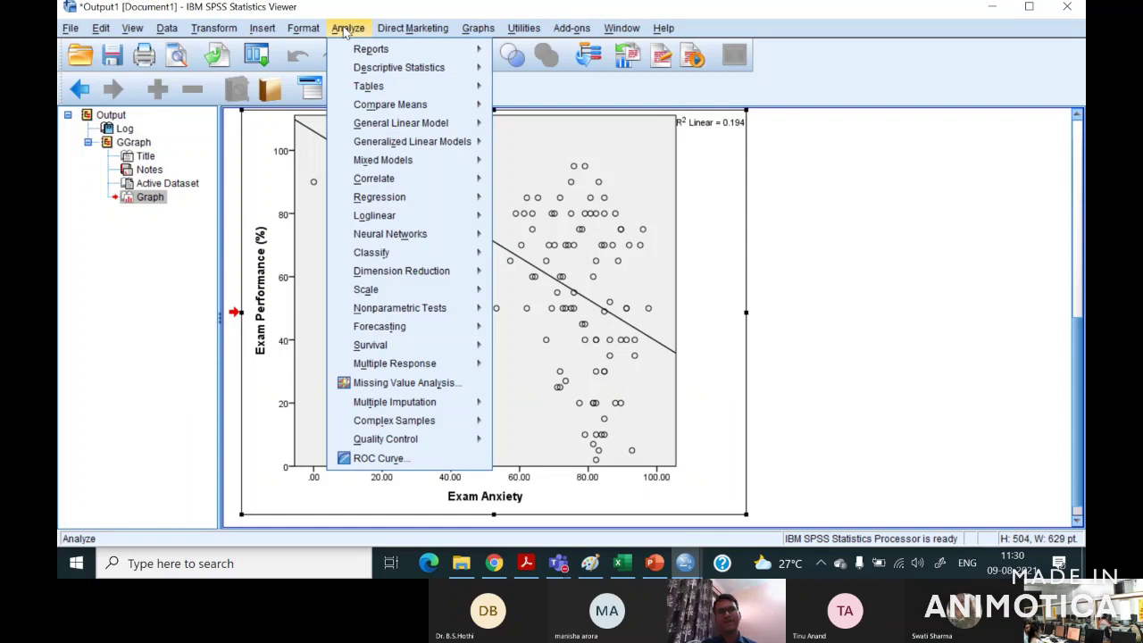
mouse_move(439, 178)
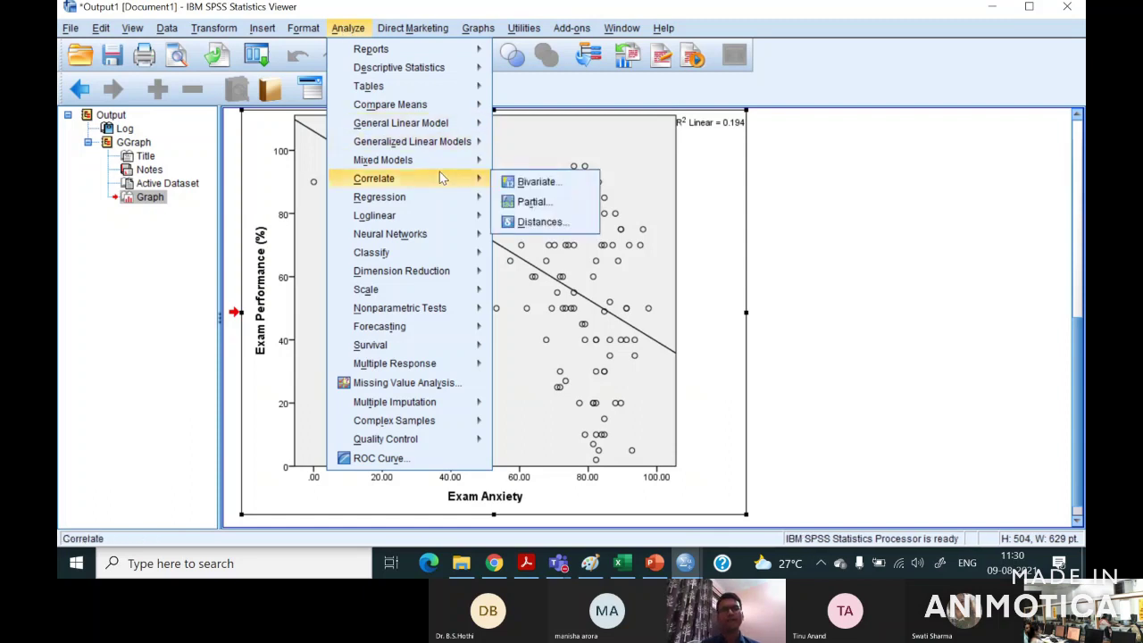
left_click(533, 184)
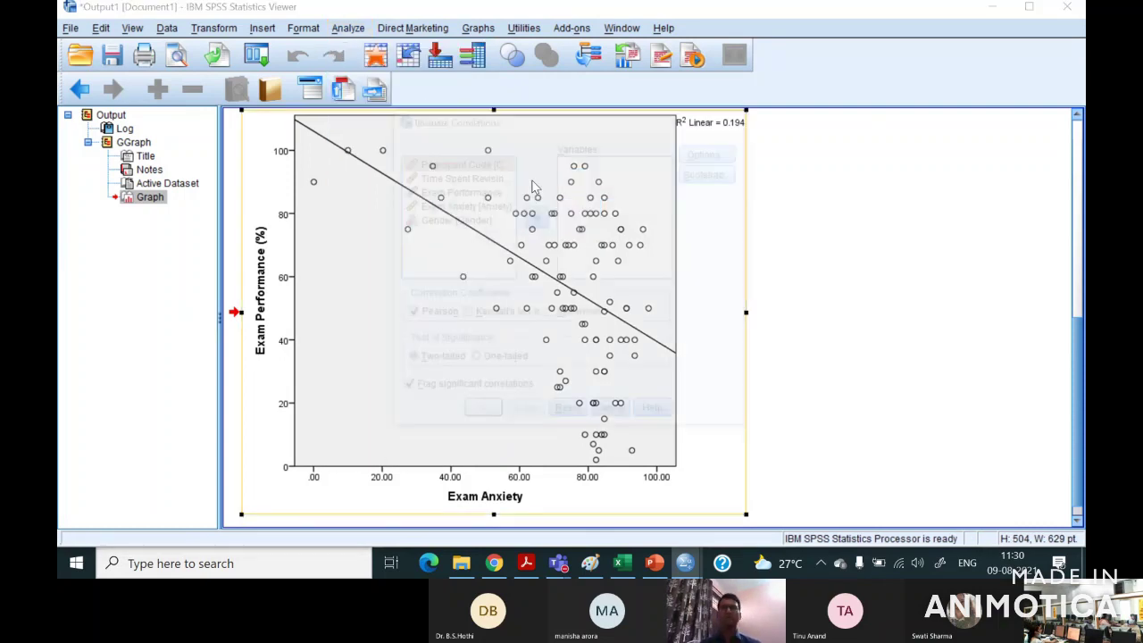
left_click(474, 191)
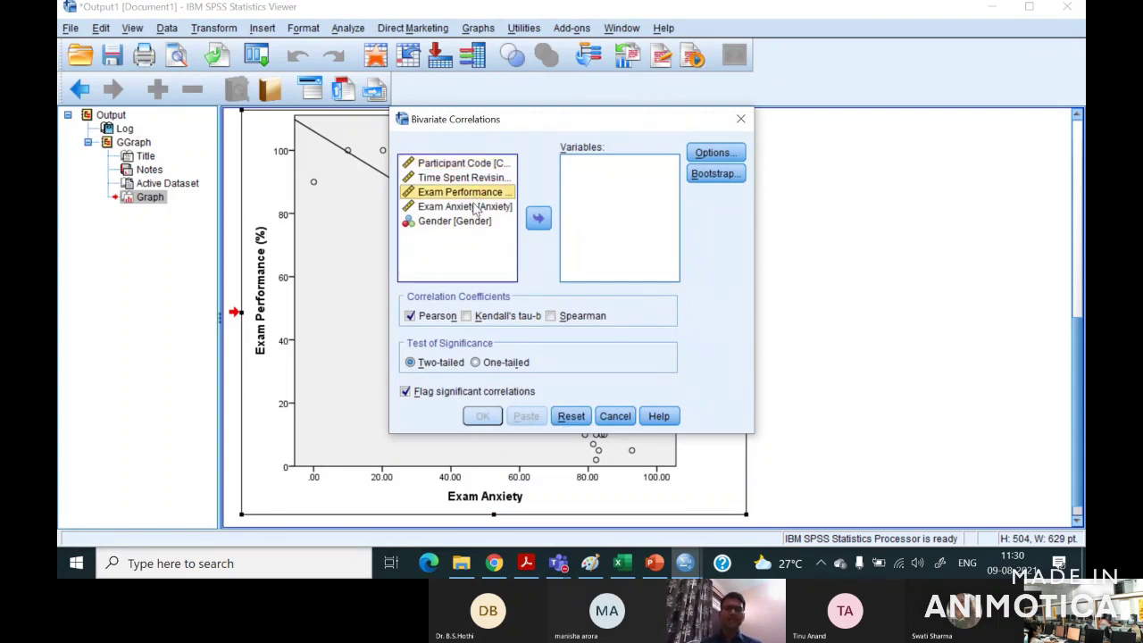
left_click(476, 207, "shift")
left_click(538, 219)
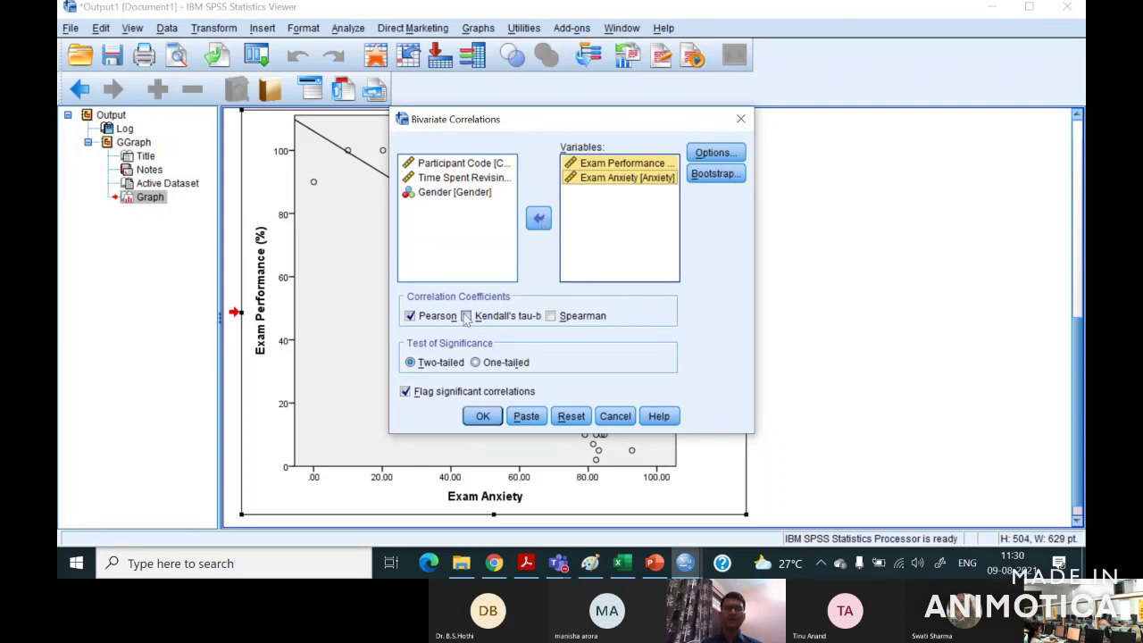
left_click(480, 417)
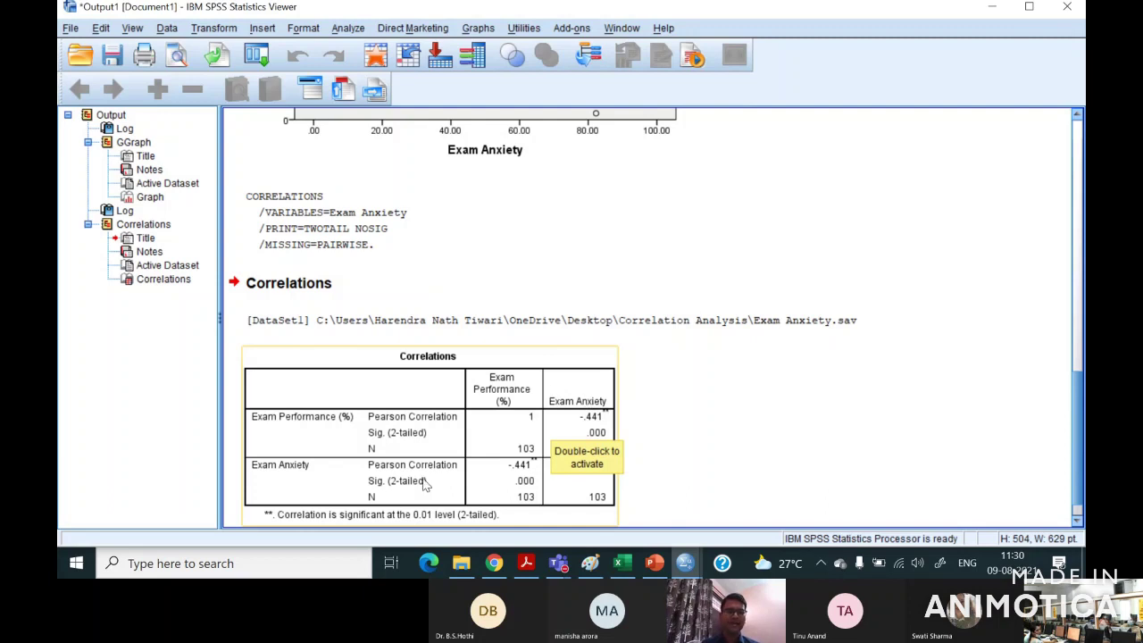
left_click(402, 451)
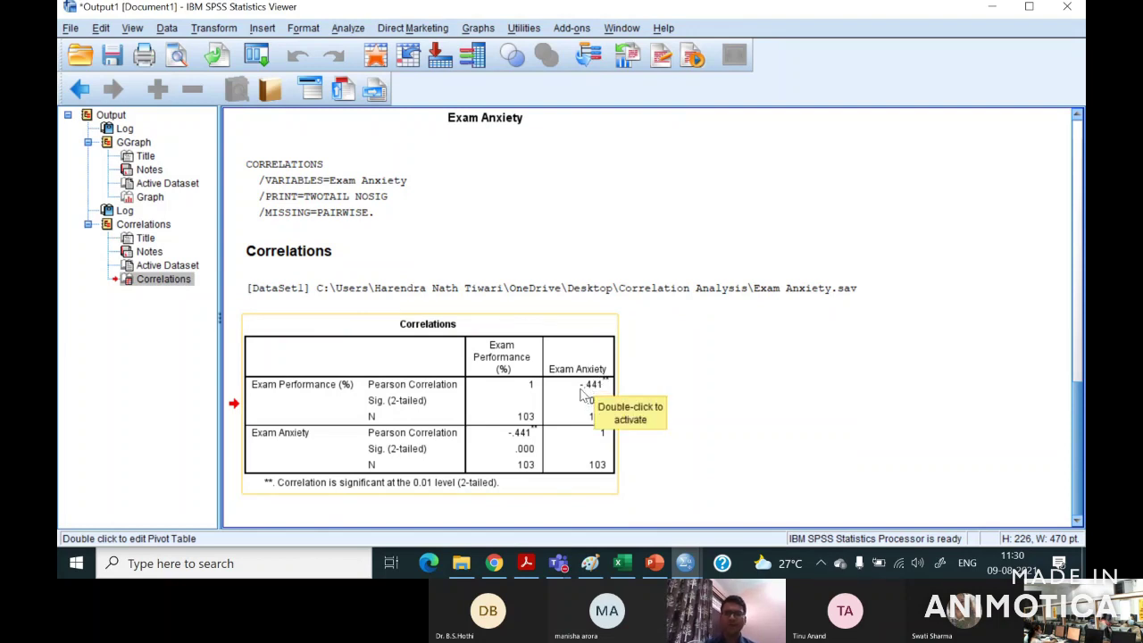
Switch to the Excel workbook and square the correlation coefficient in cell E18 with the formula =-.441^2.
left_click(620, 565)
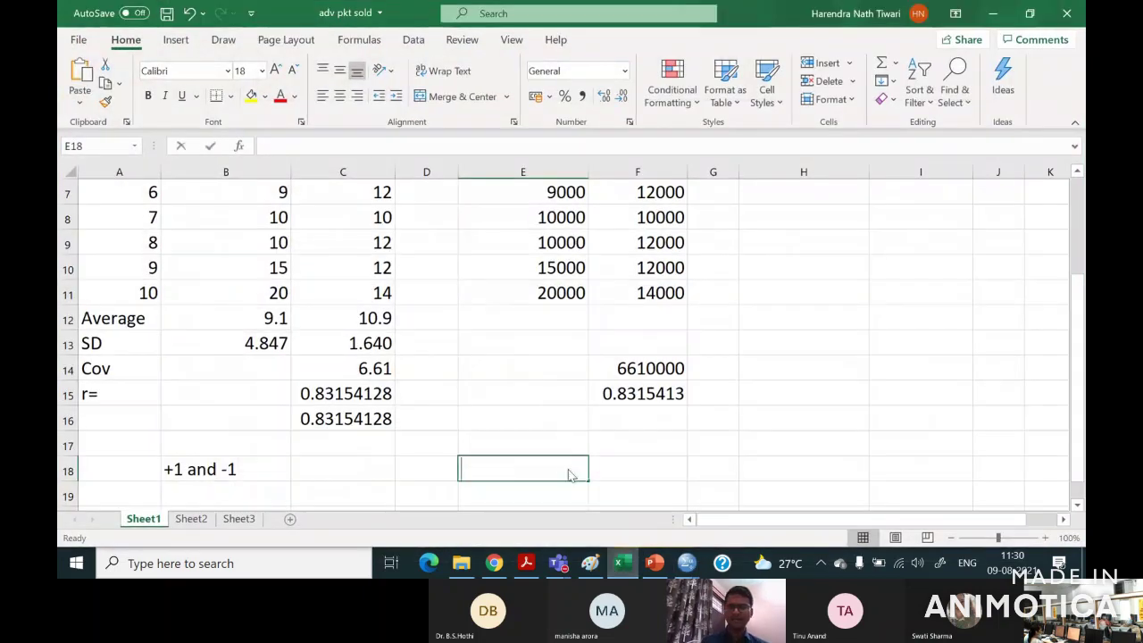
type("=-.441")
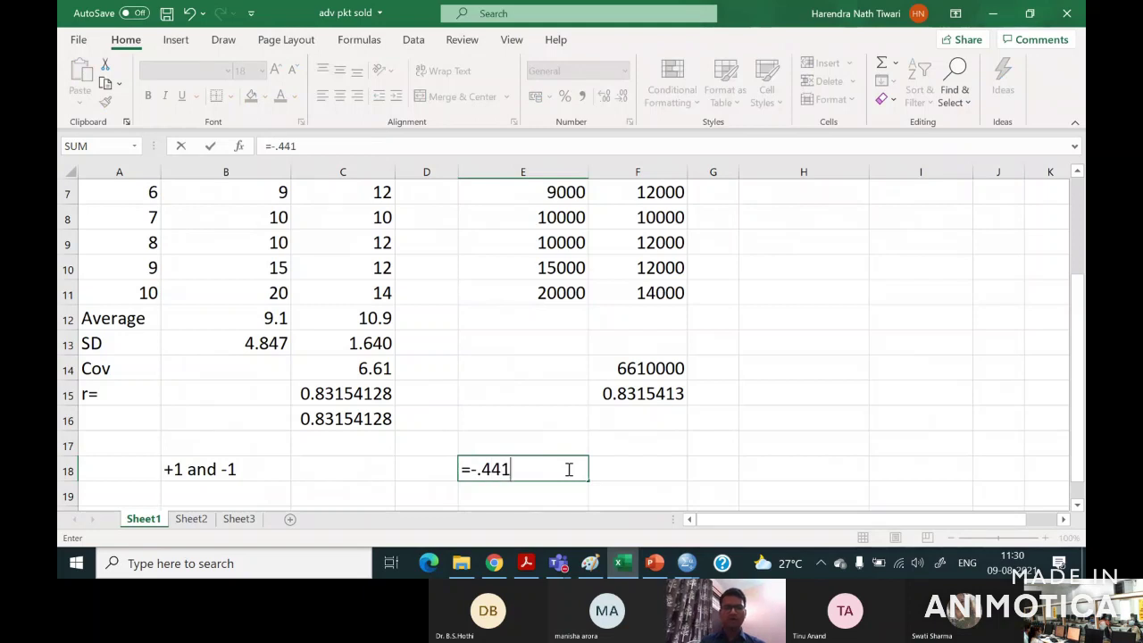
type("^2")
key("Return")
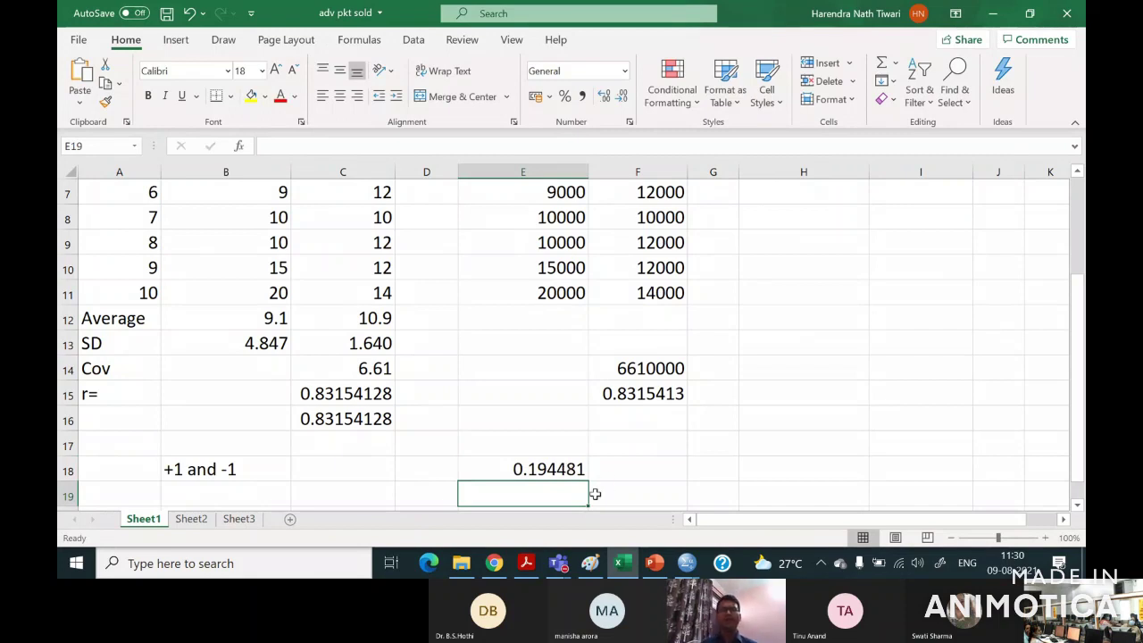
Enter 19.4% in cell F18, beside the squared coefficient.
left_click(635, 468)
type("1")
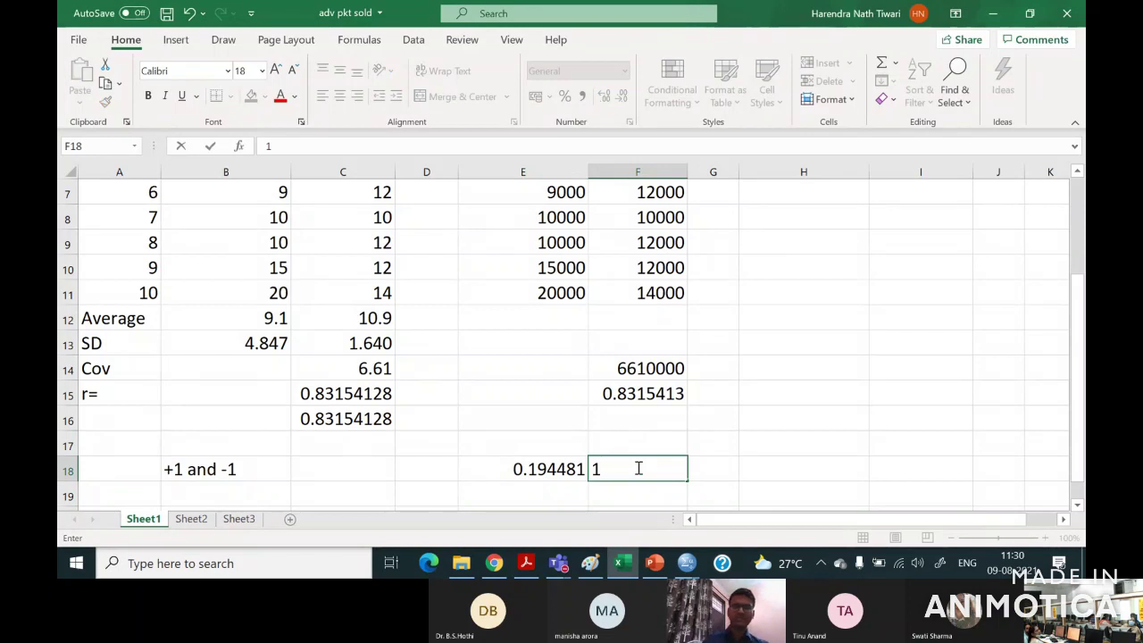
type("9.")
type("5")
key("BackSpace")
type("4%")
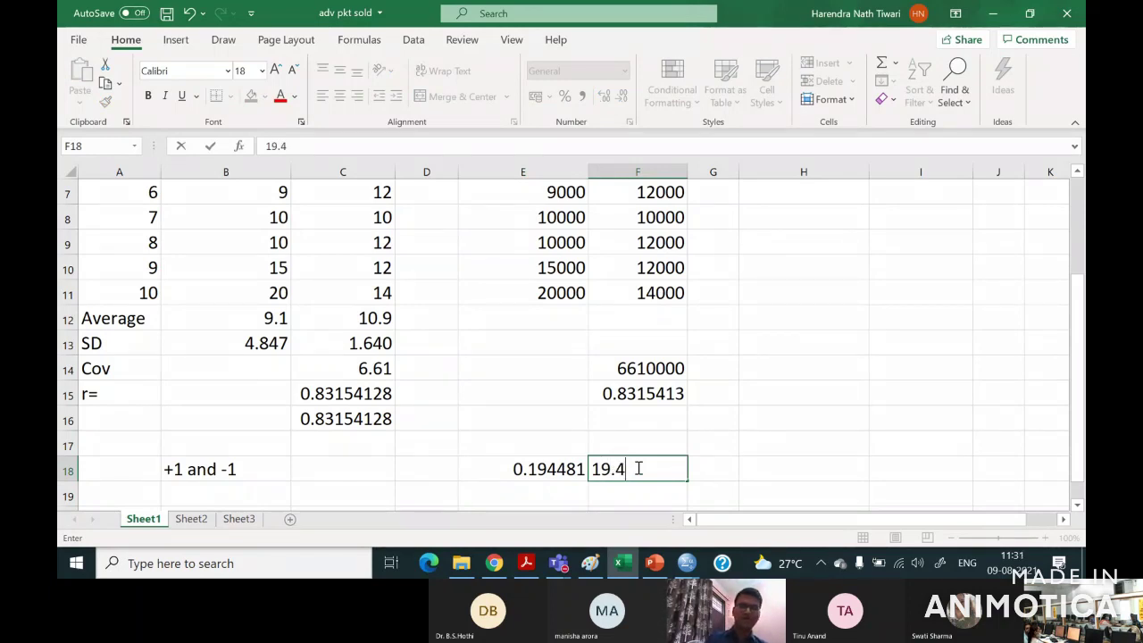
key("Return")
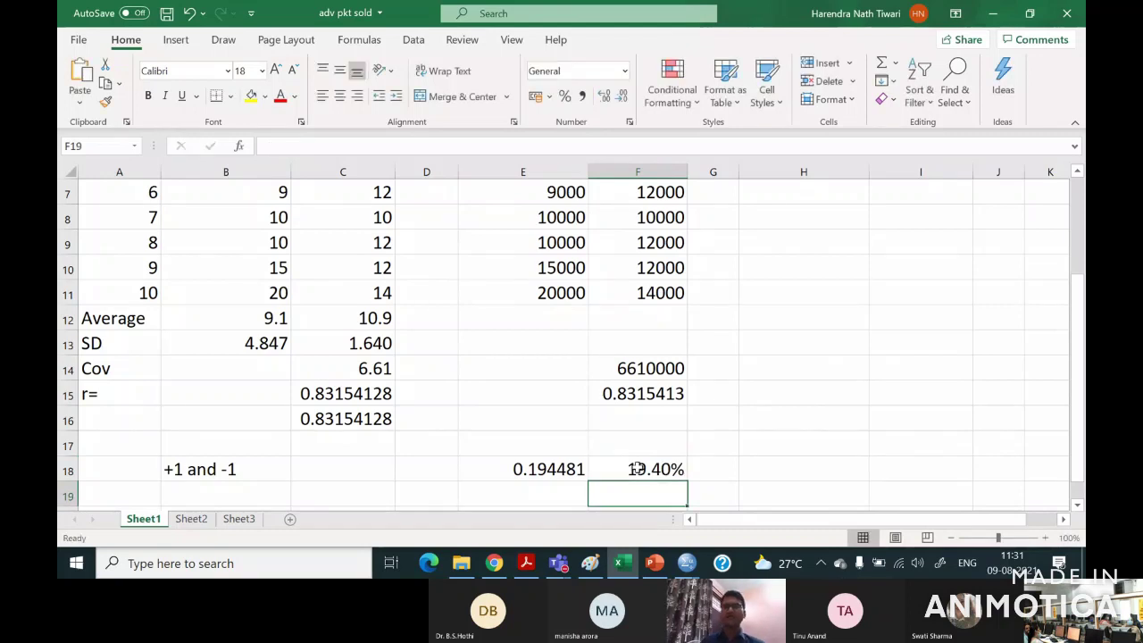
Label the percentage by entering r-square in cell F17 above it.
left_click(560, 458)
left_click(559, 445)
left_click(609, 443)
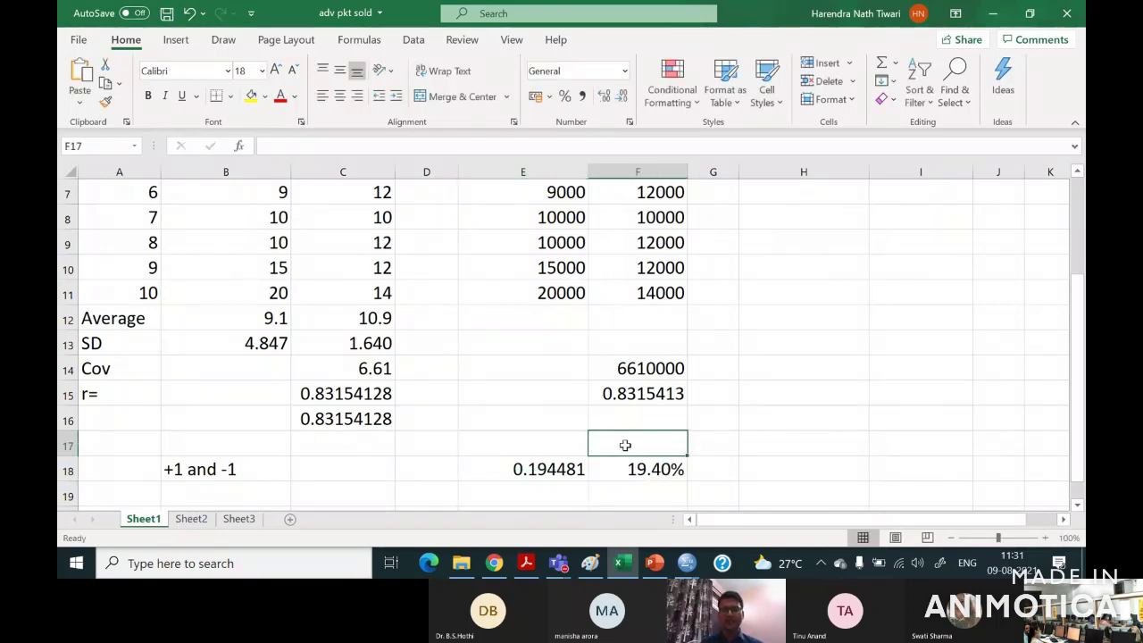
type("r")
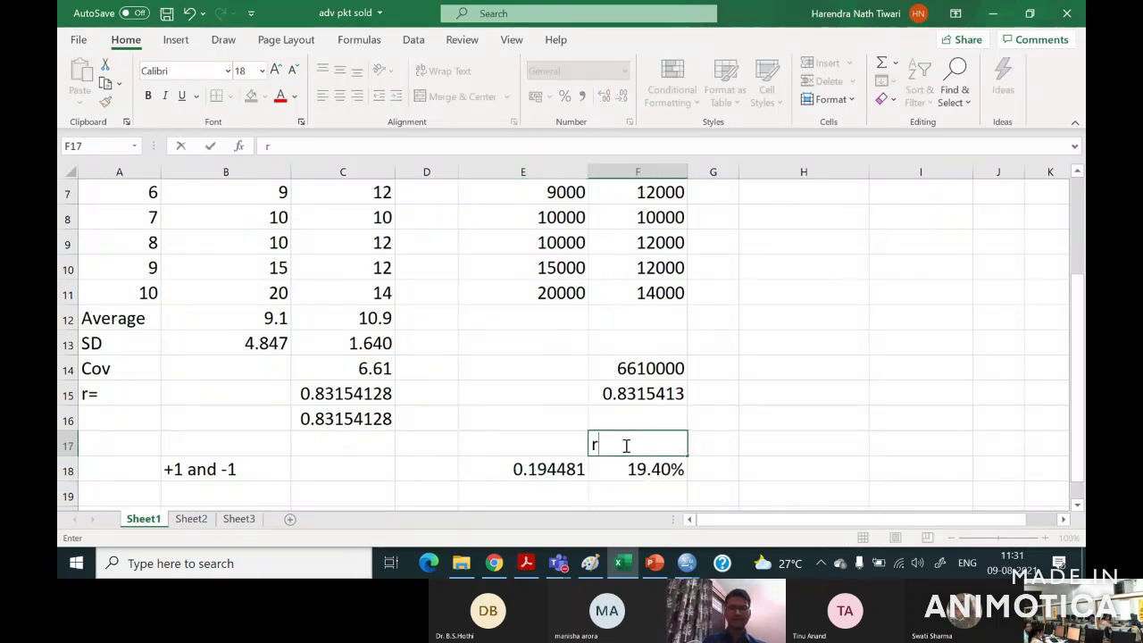
type("-square")
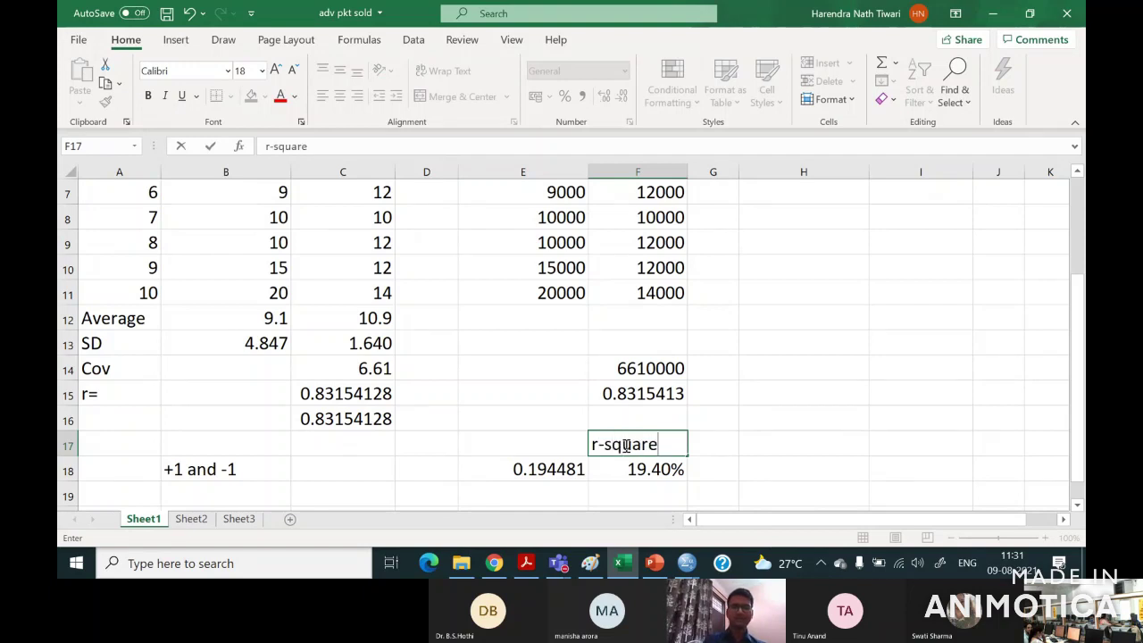
key("Return")
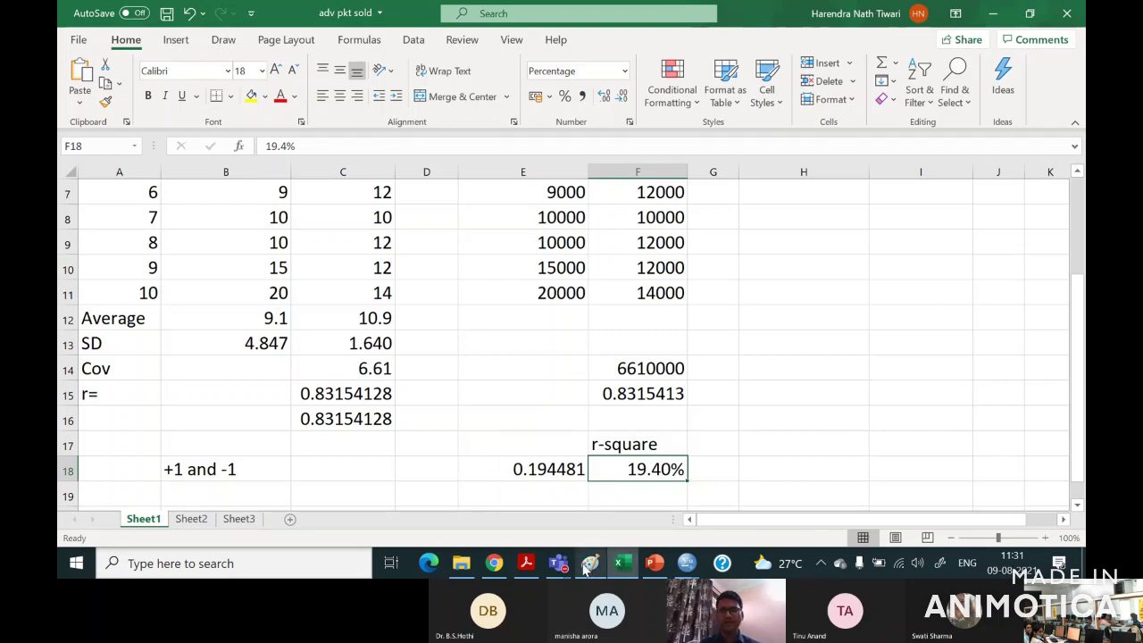
Switch back to the SPSS output and examine the scatterplot's fit line and R² label alongside the correlation results.
mouse_move(680, 568)
left_click(648, 527)
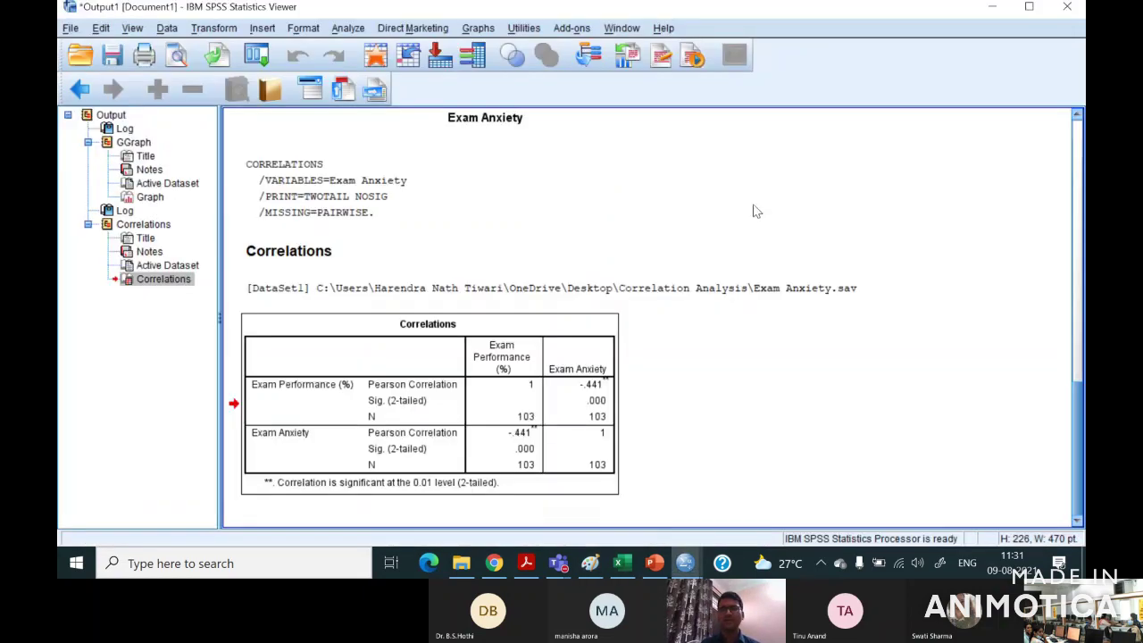
scroll(754, 210, "up", 10)
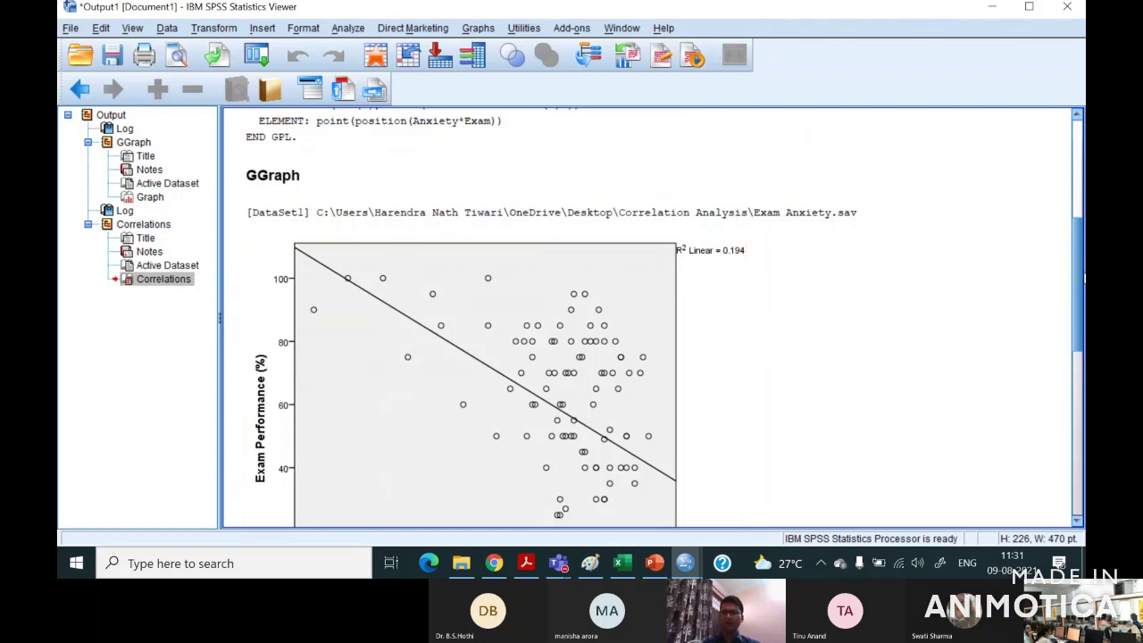
left_click_drag(1077, 308, 1078, 342)
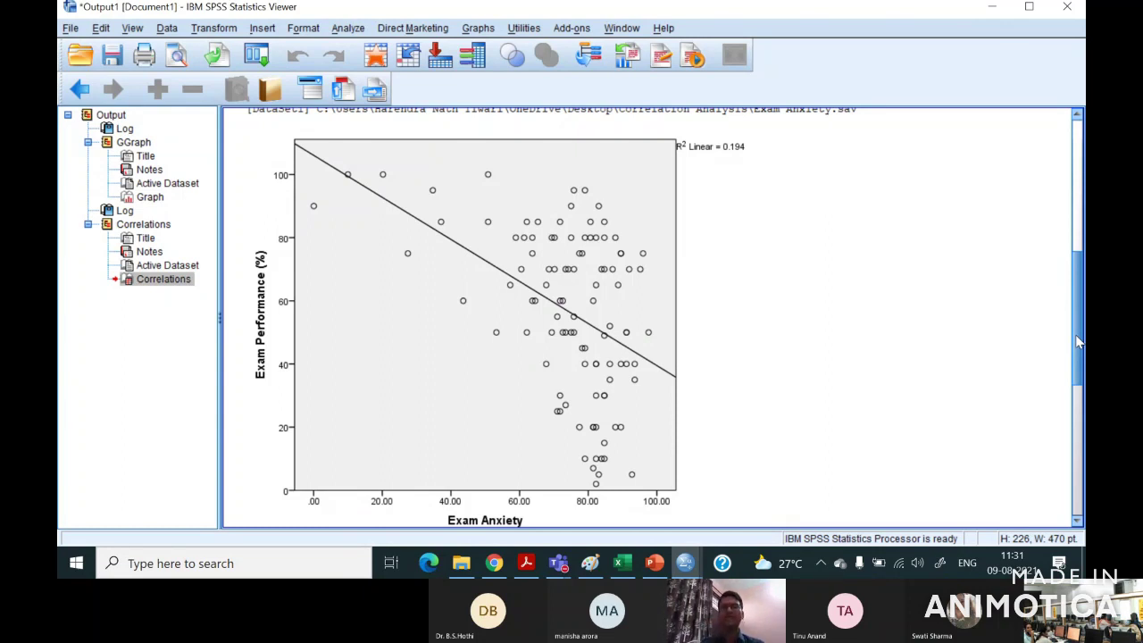
left_click(741, 156)
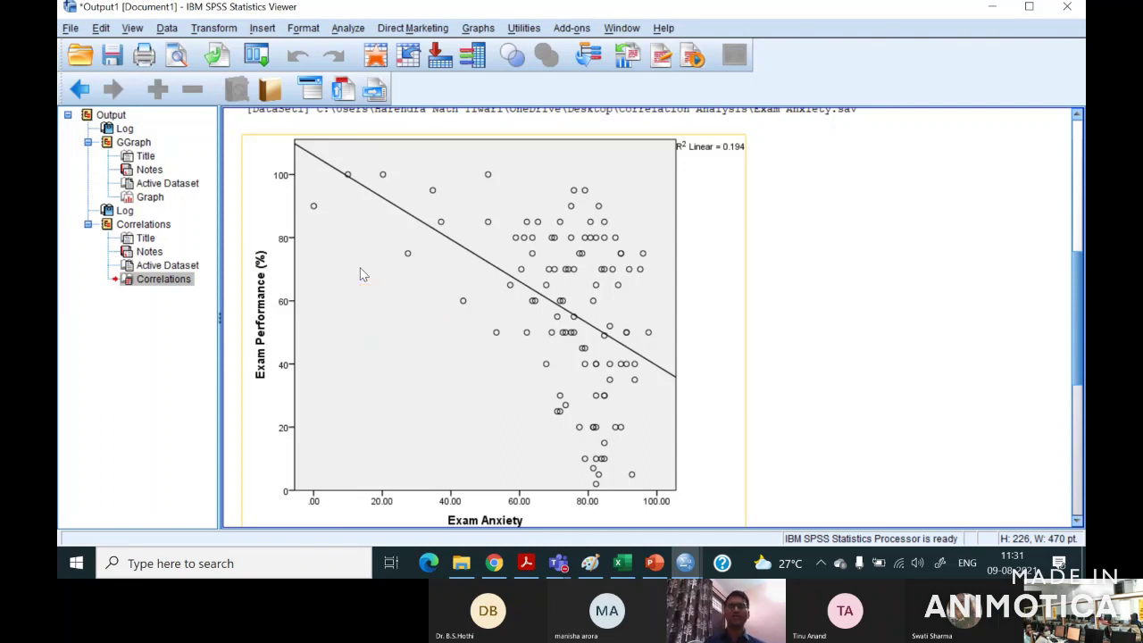
scroll(362, 274, "down", 5)
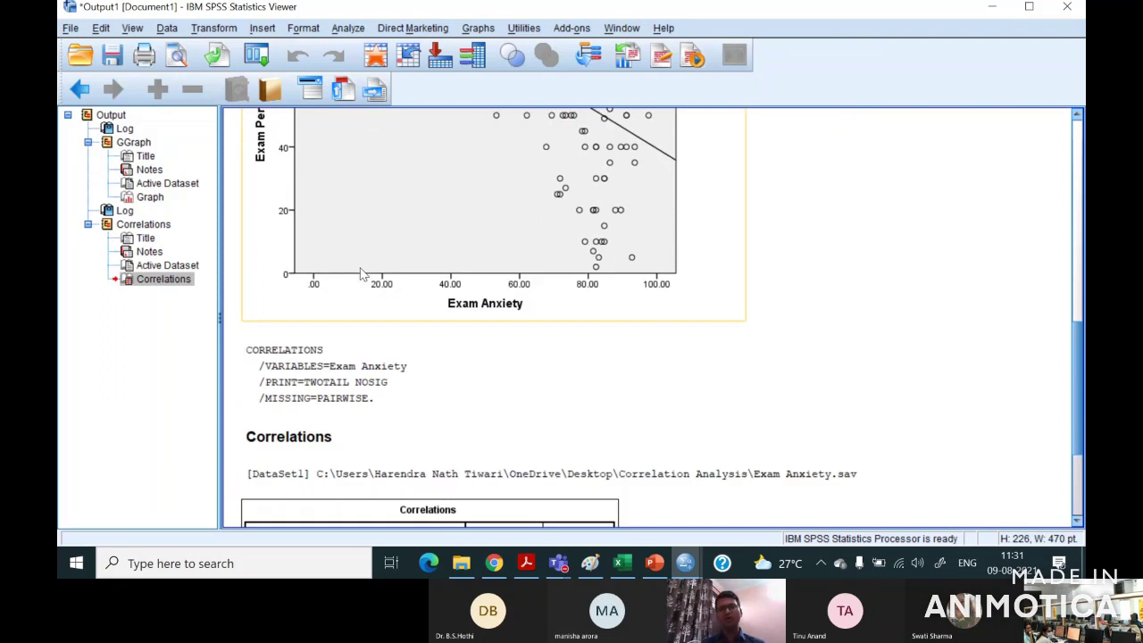
scroll(362, 274, "up", 5)
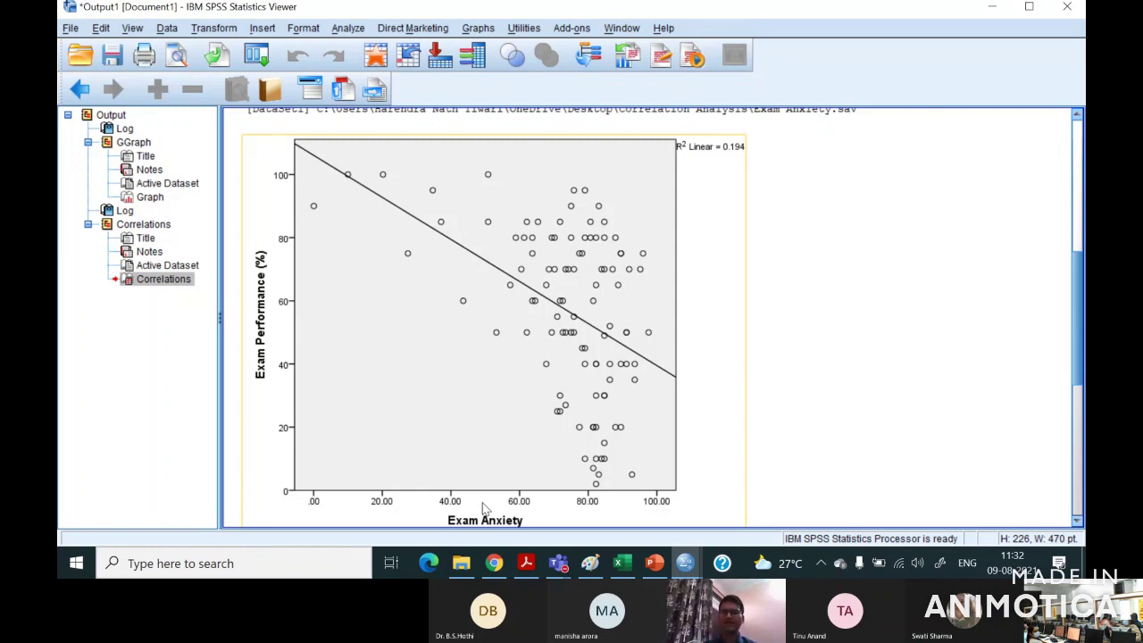
scroll(625, 424, "down", 3)
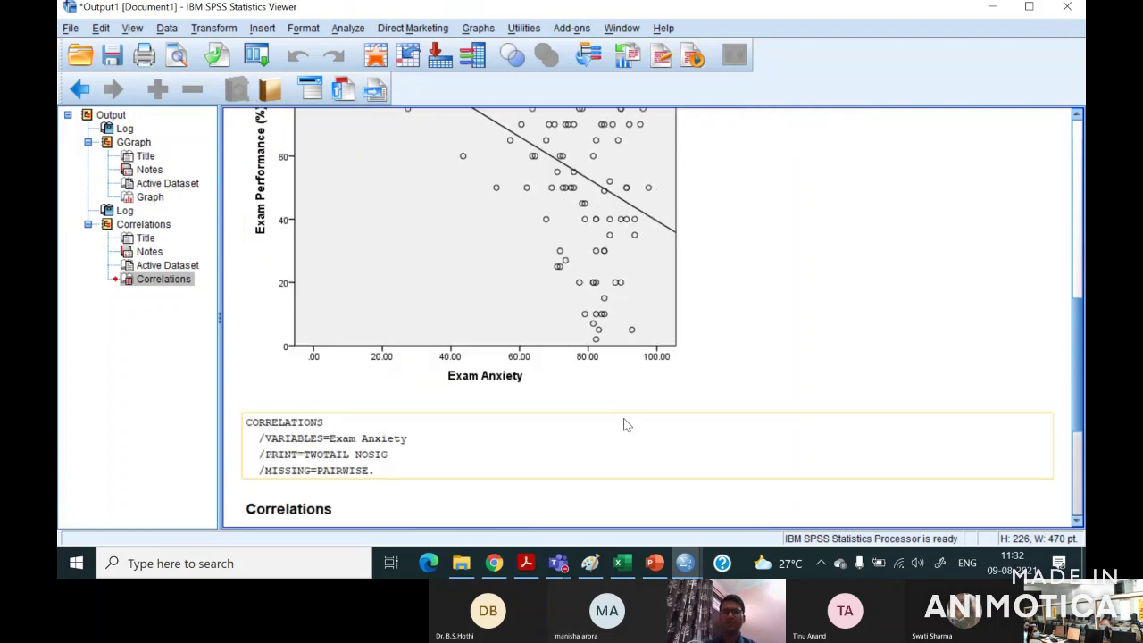
scroll(625, 424, "up", 2)
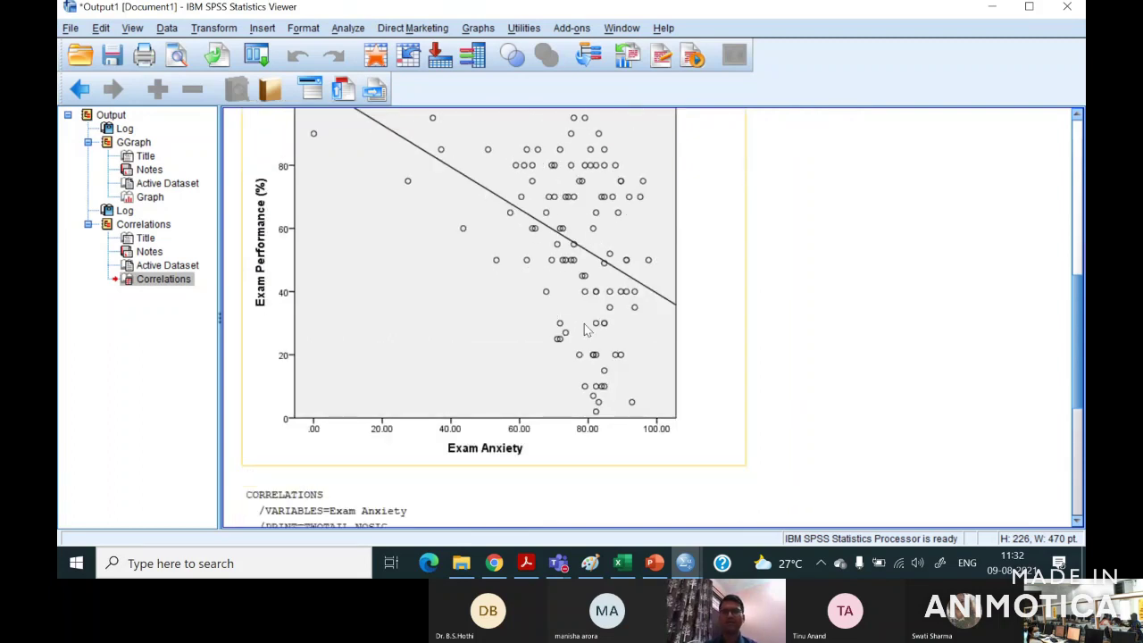
left_click(686, 326)
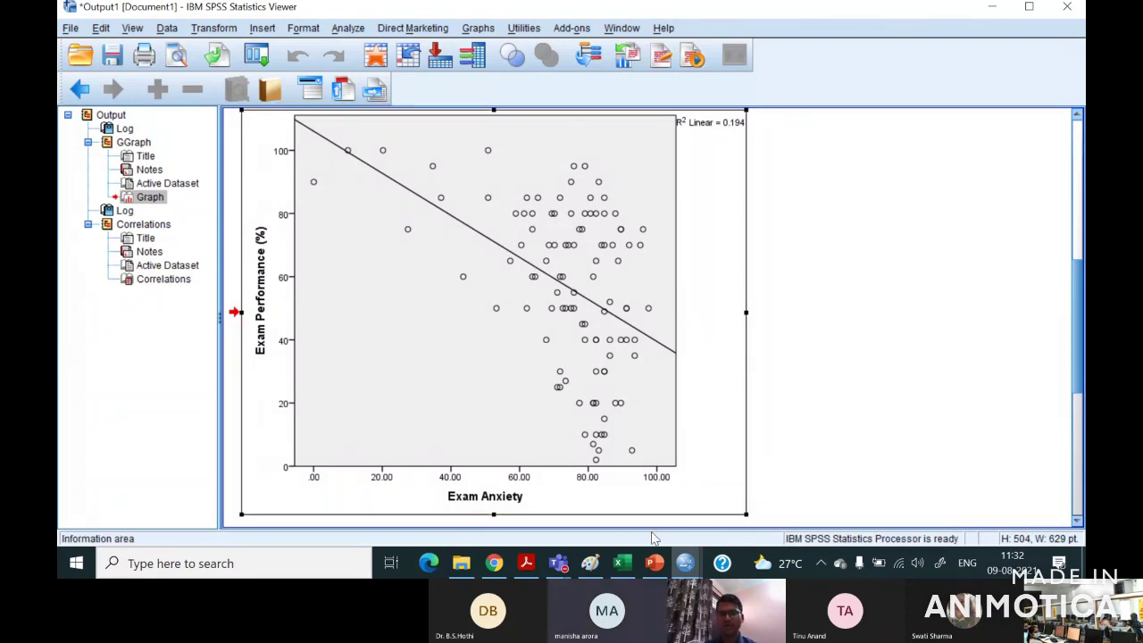
left_click(799, 395)
left_click(677, 351)
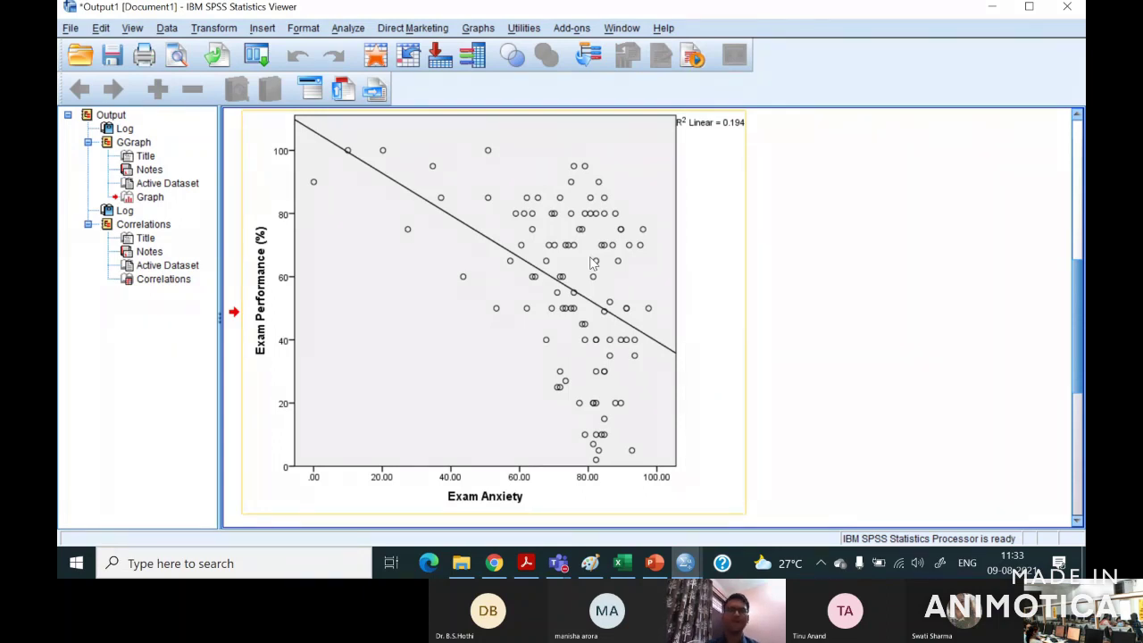
Generate a grouped scatterplot of Exam Performance (%) against Exam Anxiety with Gender as the set color, and compare it with the first scatterplot.
left_click(479, 29)
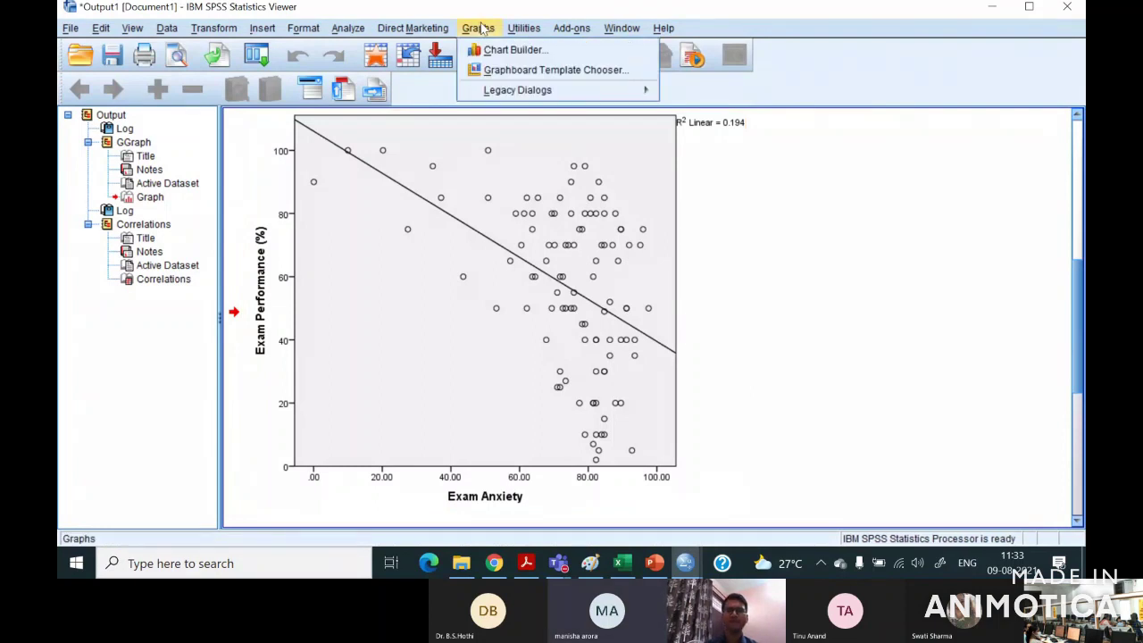
left_click(524, 52)
left_click(524, 361)
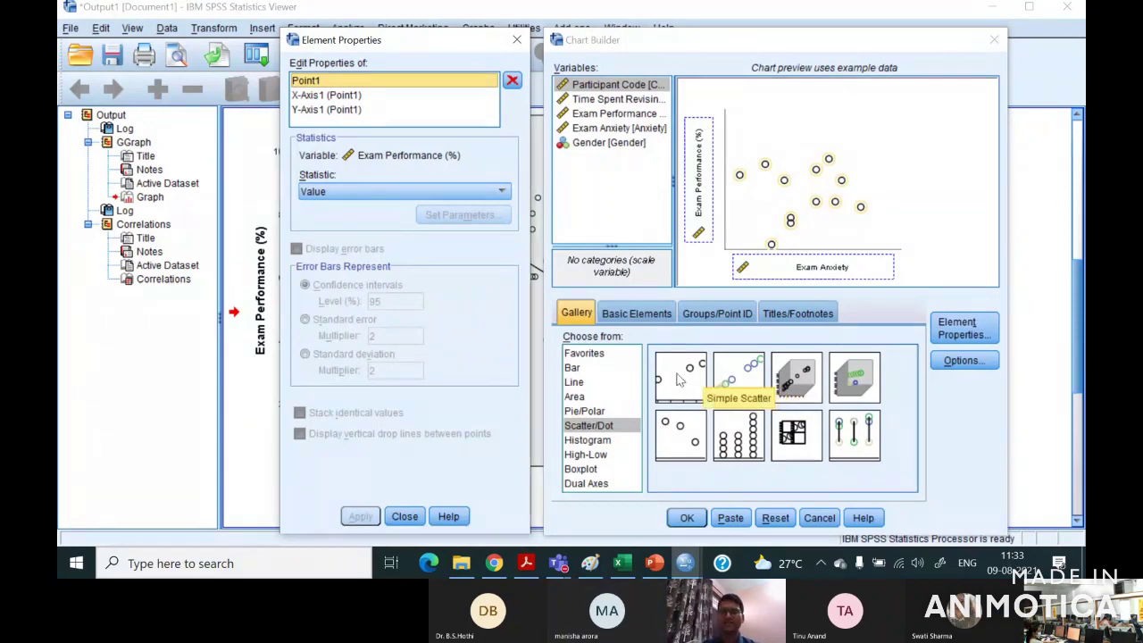
double_click(729, 383)
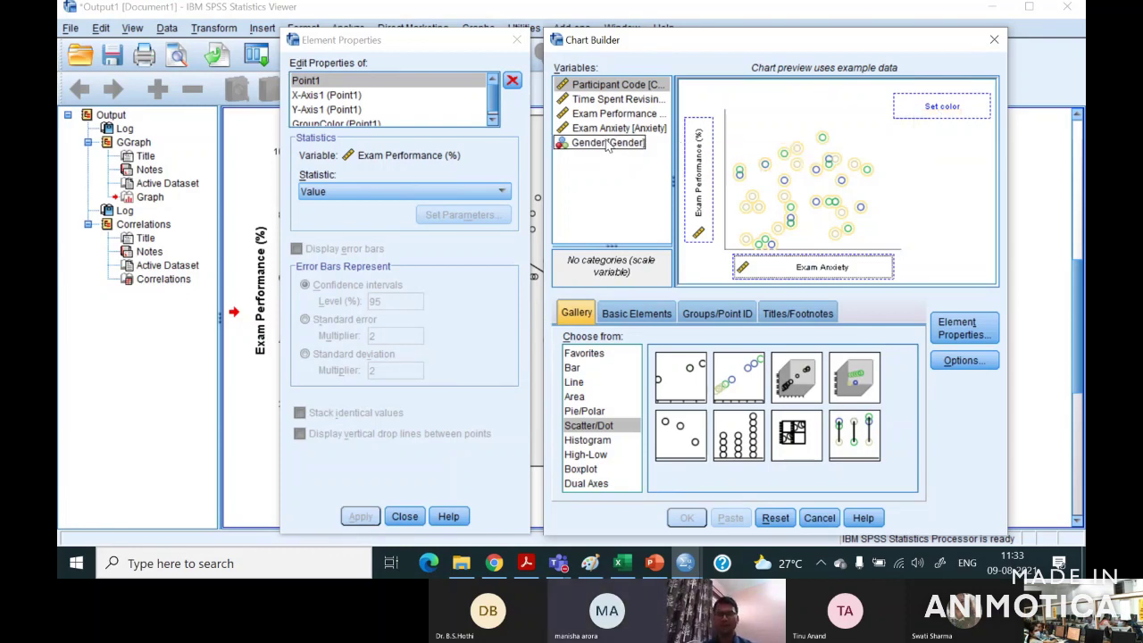
left_click_drag(607, 146, 939, 107)
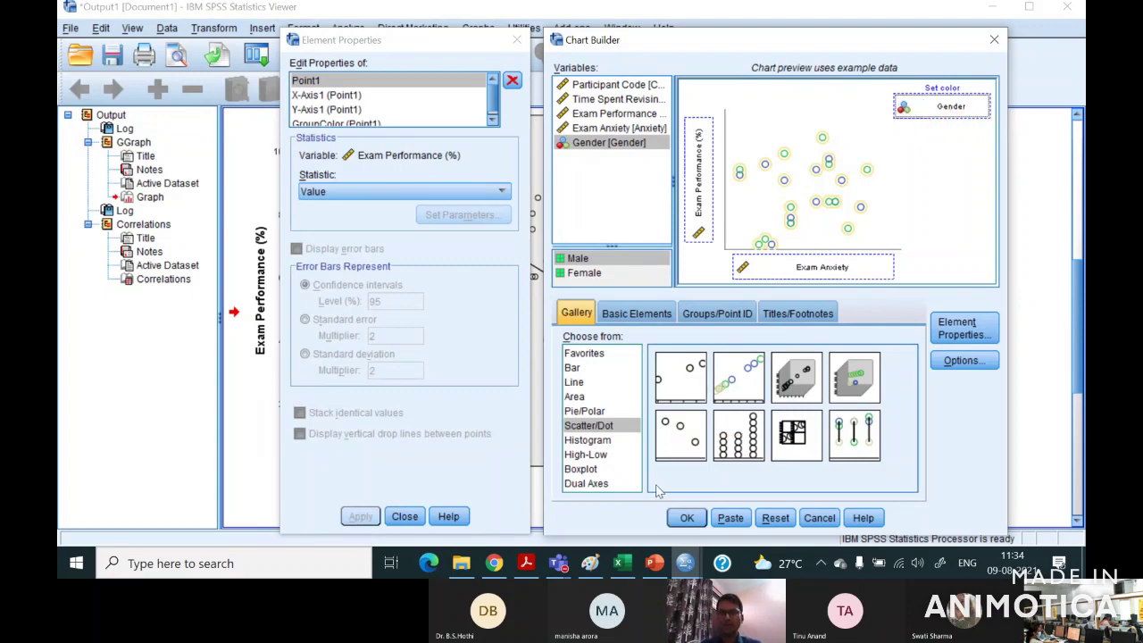
left_click(687, 519)
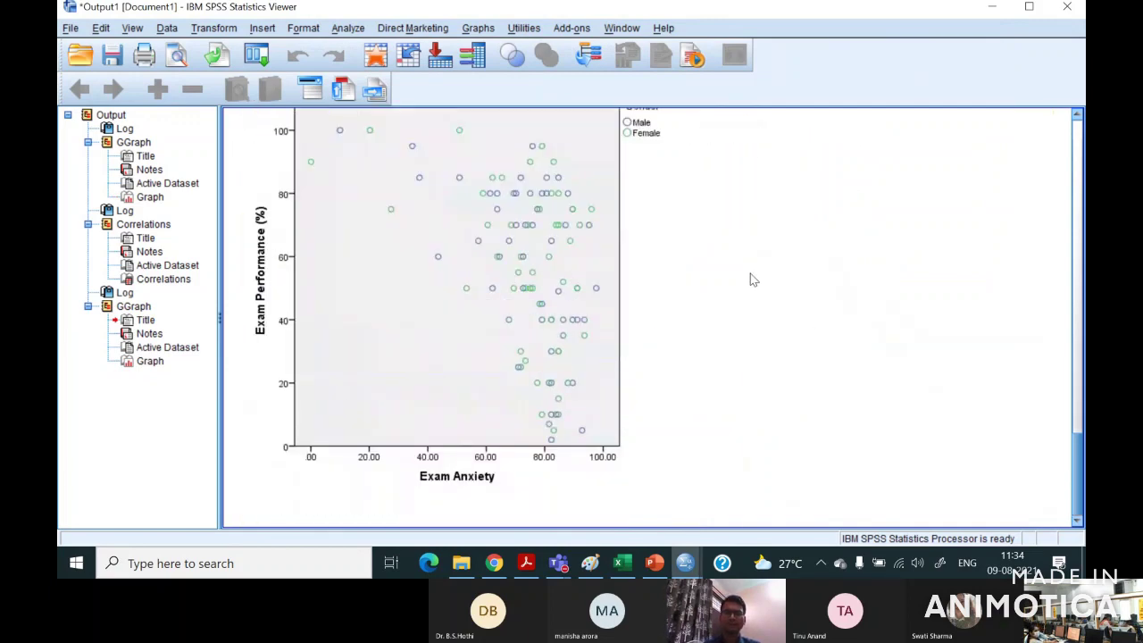
scroll(750, 278, "up", 1)
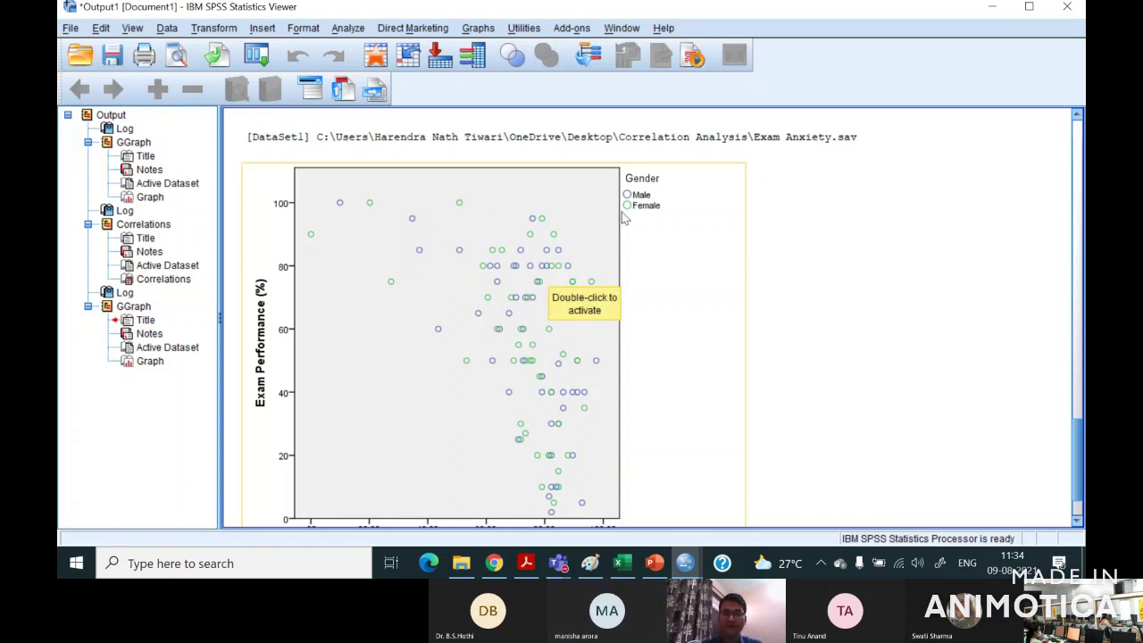
scroll(623, 214, "up", 10)
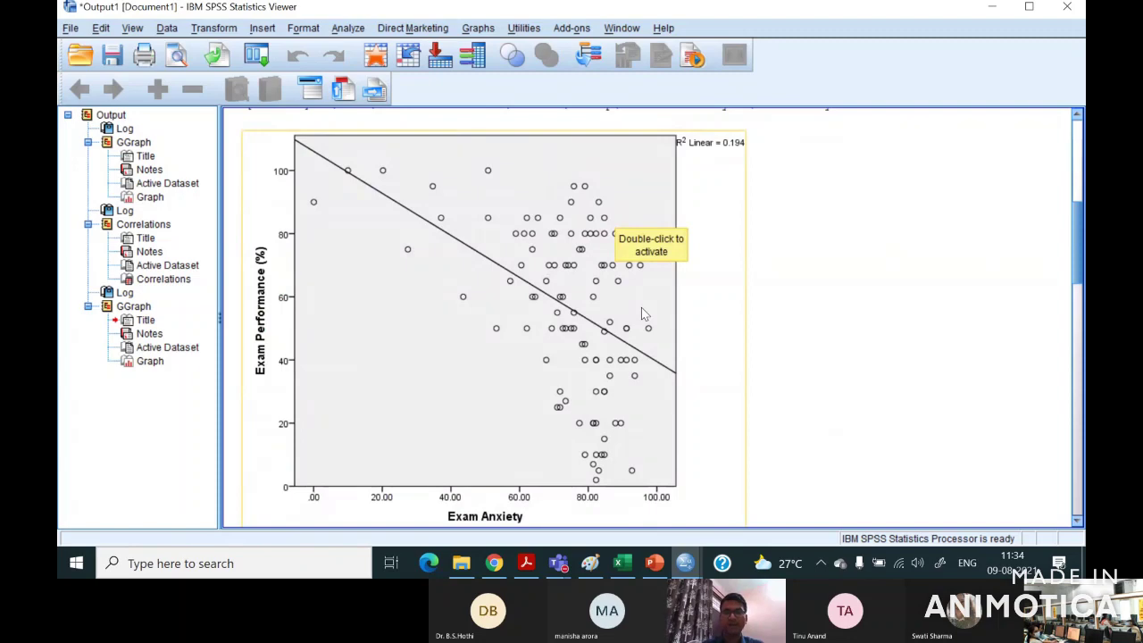
scroll(641, 307, "down", 15)
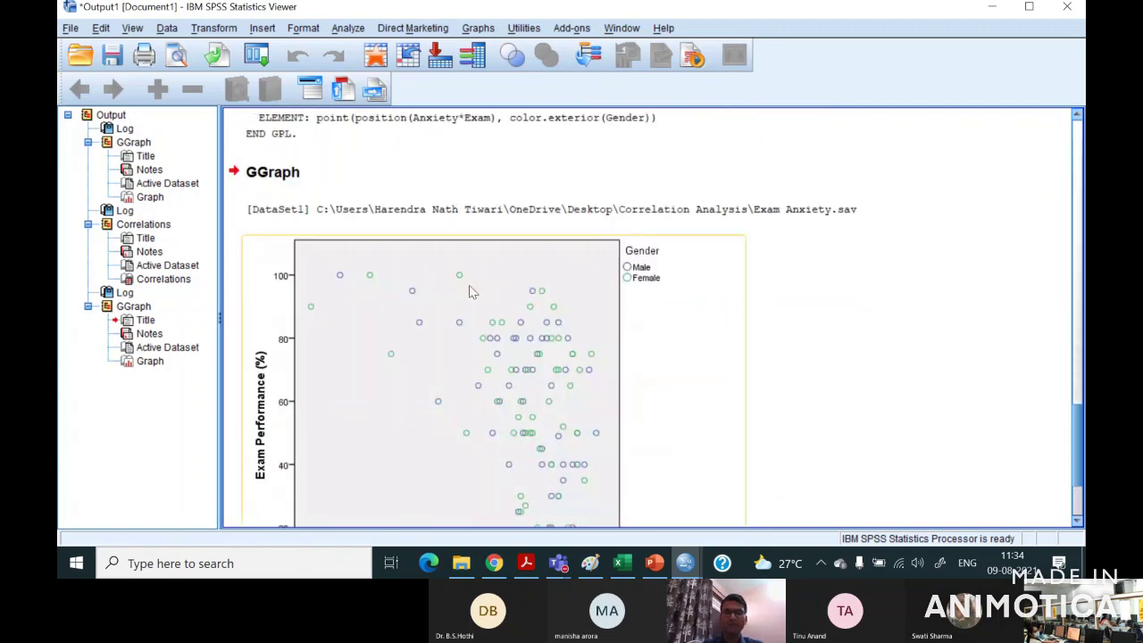
Add linear fit lines for the Male and Female subgroups to the grouped scatterplot, with no confidence intervals, and close the chart editor.
scroll(536, 340, "down", 3)
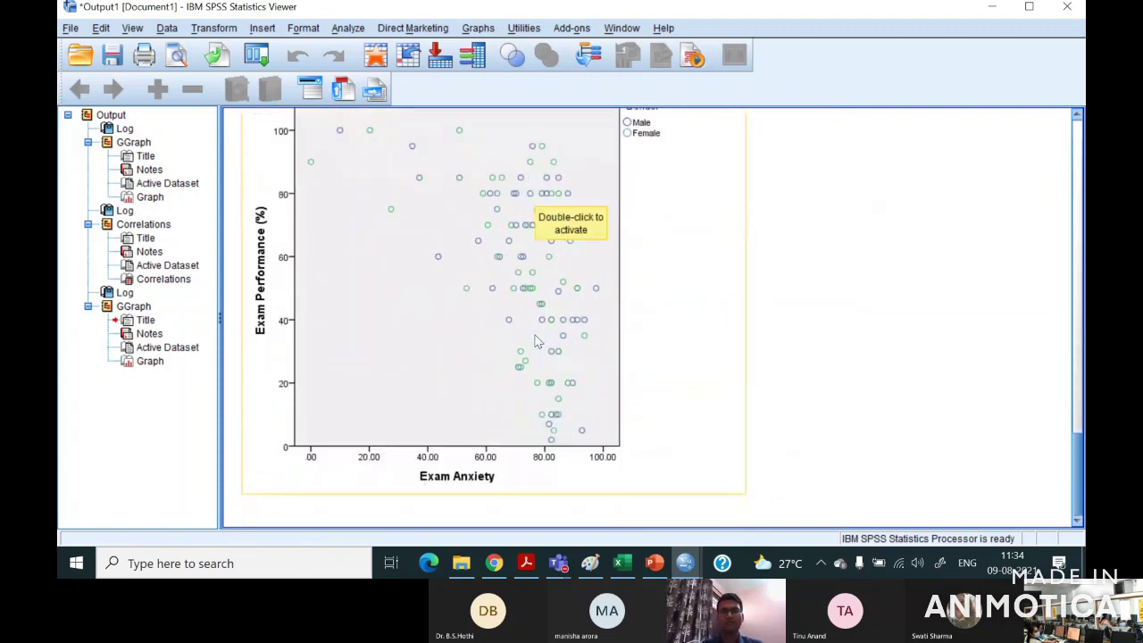
scroll(537, 340, "up", 2)
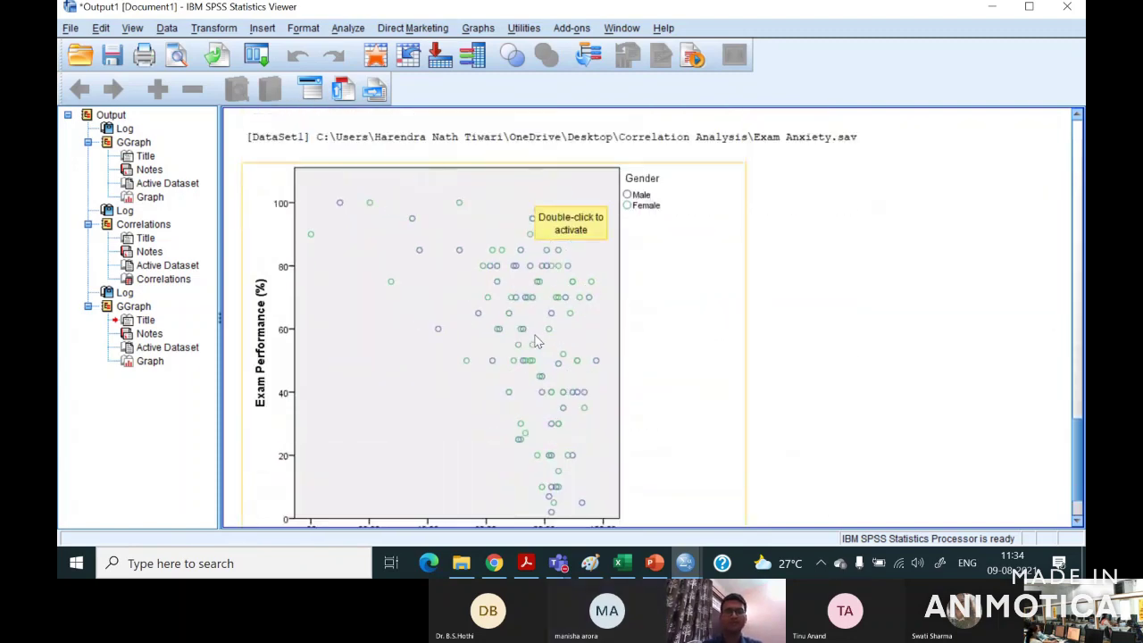
left_click(497, 310)
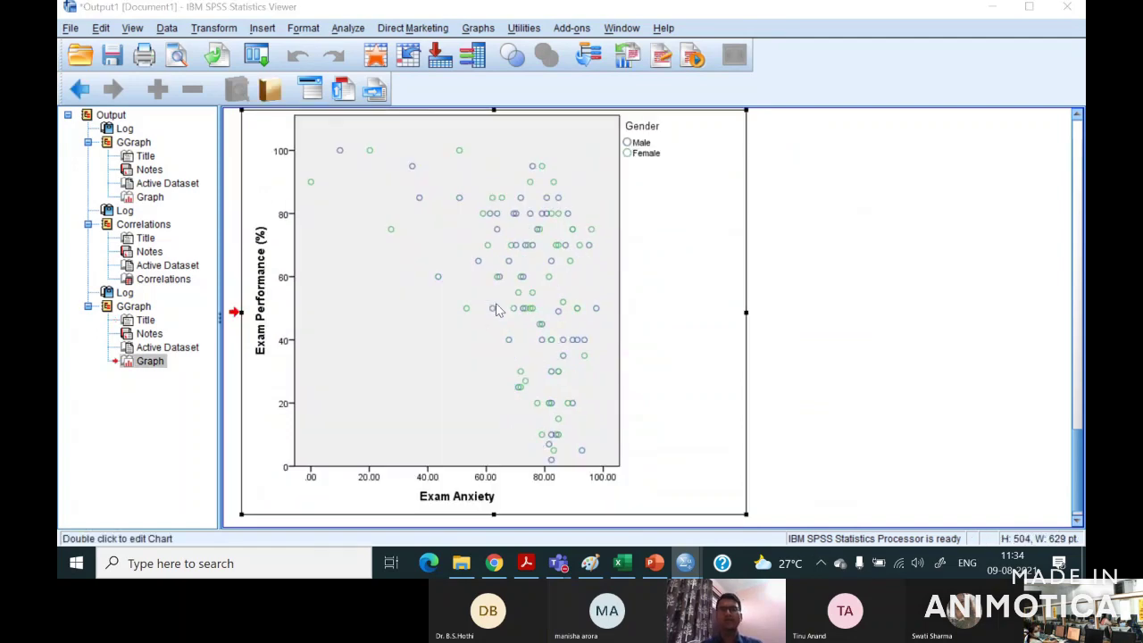
double_click(497, 309)
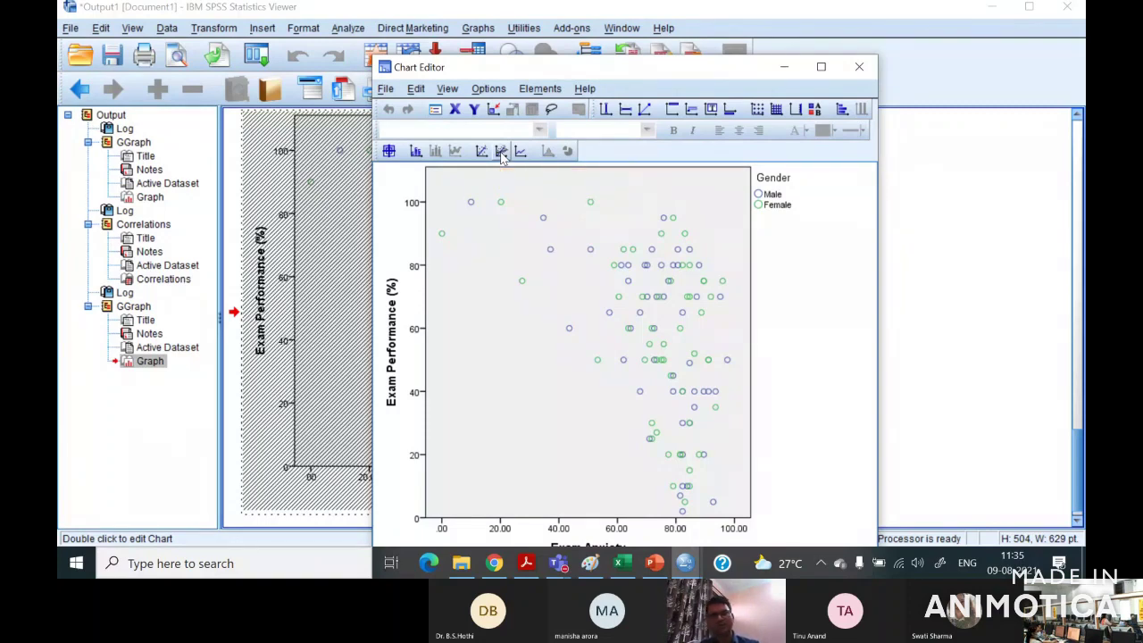
left_click(500, 152)
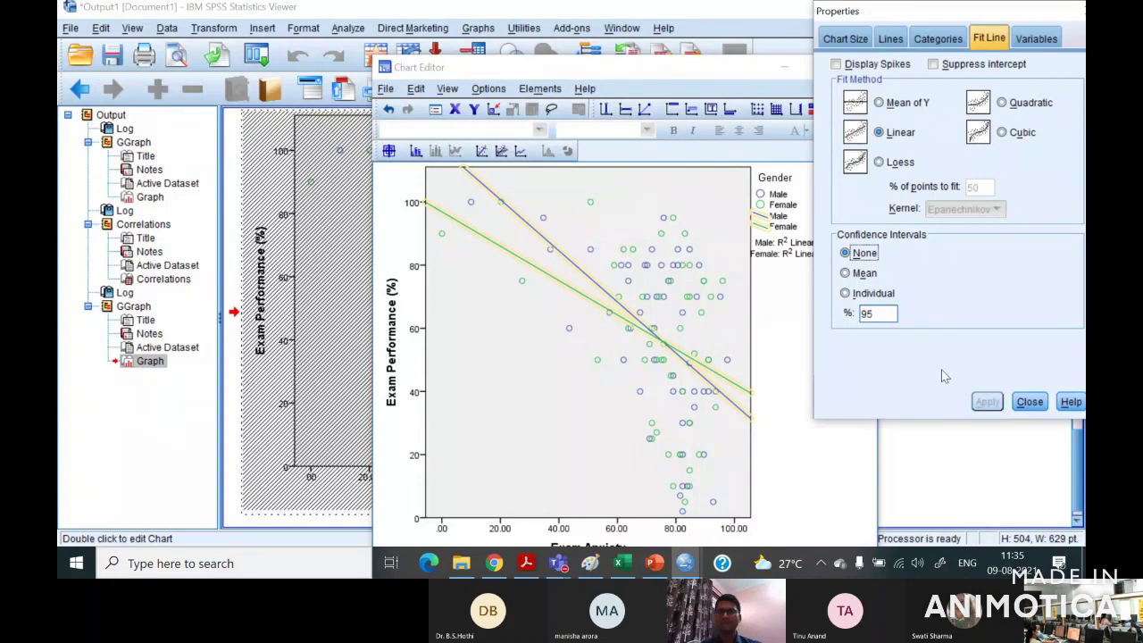
left_click(1027, 403)
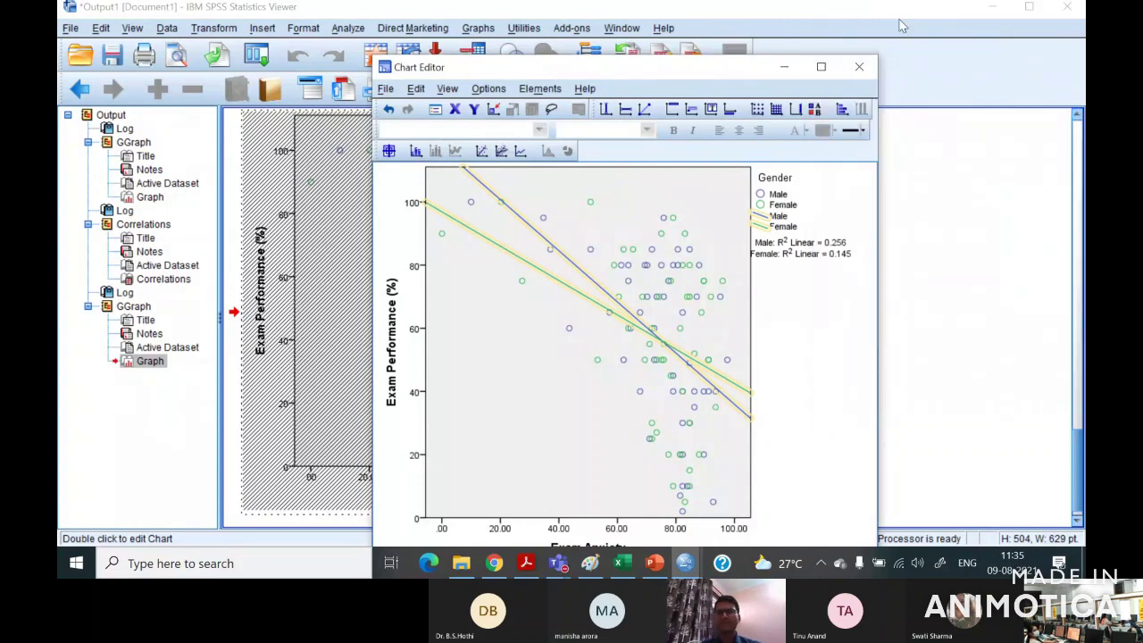
left_click(859, 66)
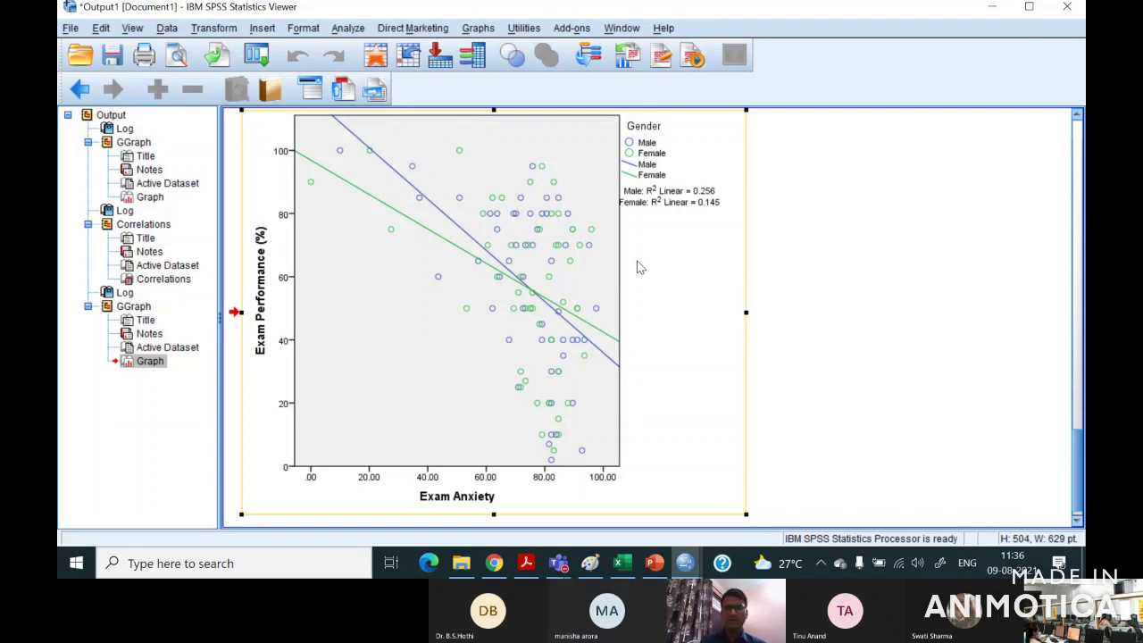
Switch to the Teams meeting window to check on the participants, and return to the SPSS output with the grouped scatterplot.
left_click(558, 563)
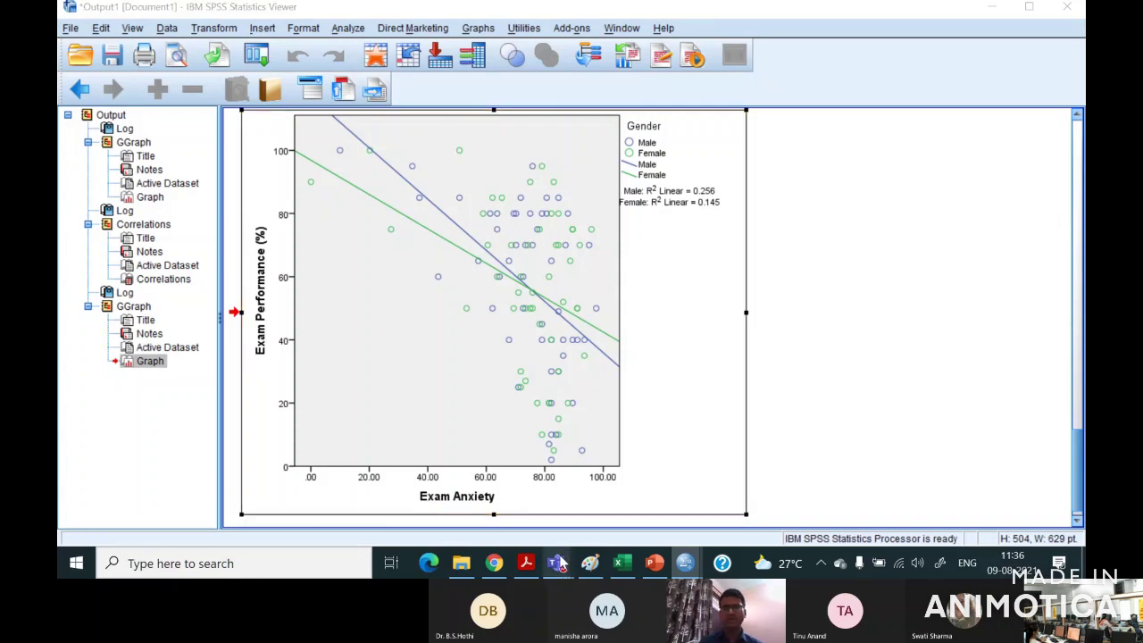
left_click(565, 483)
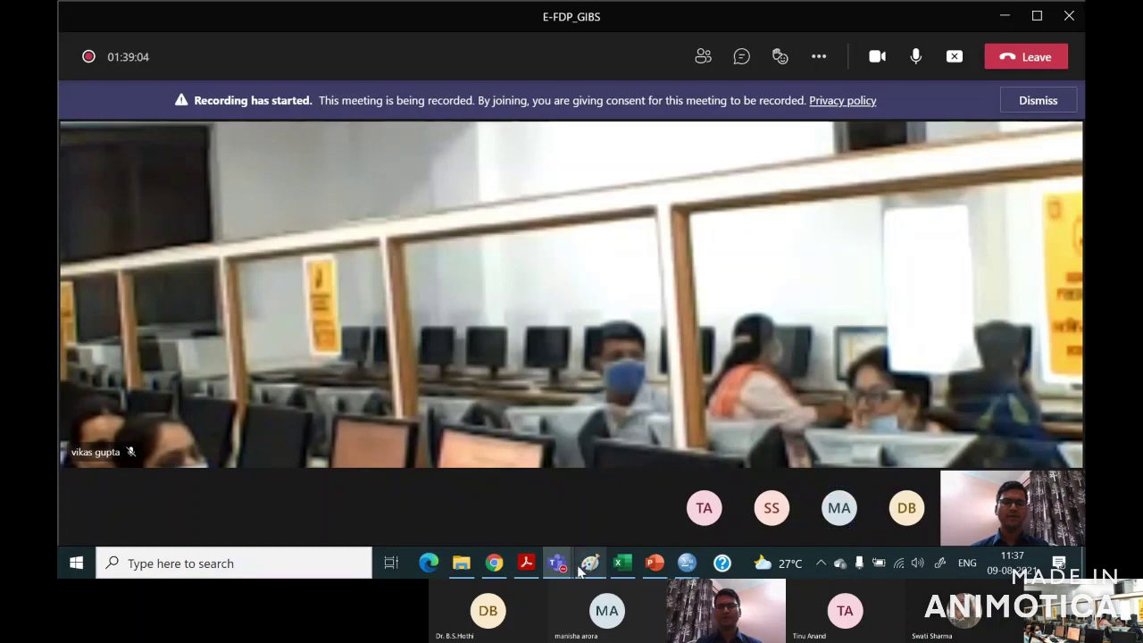
mouse_move(588, 568)
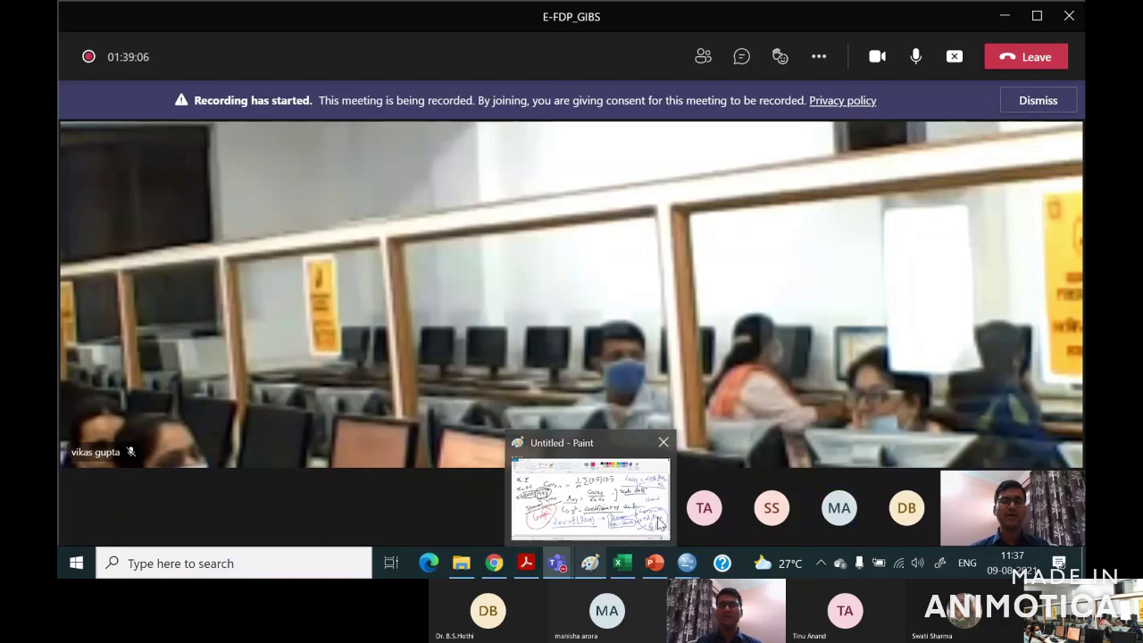
mouse_move(685, 569)
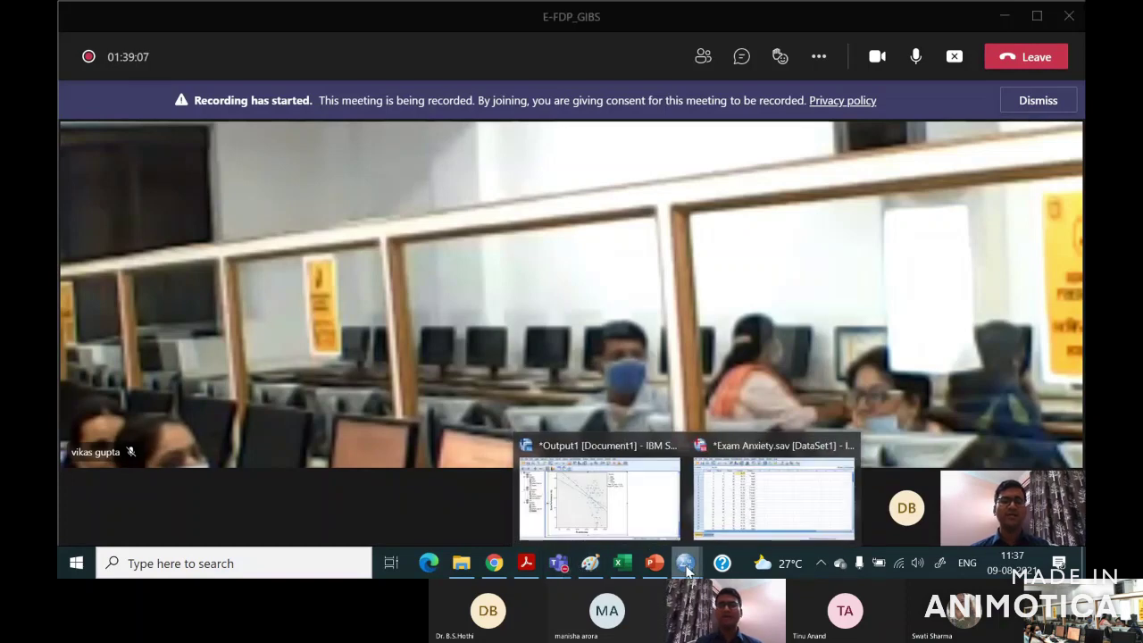
left_click(609, 491)
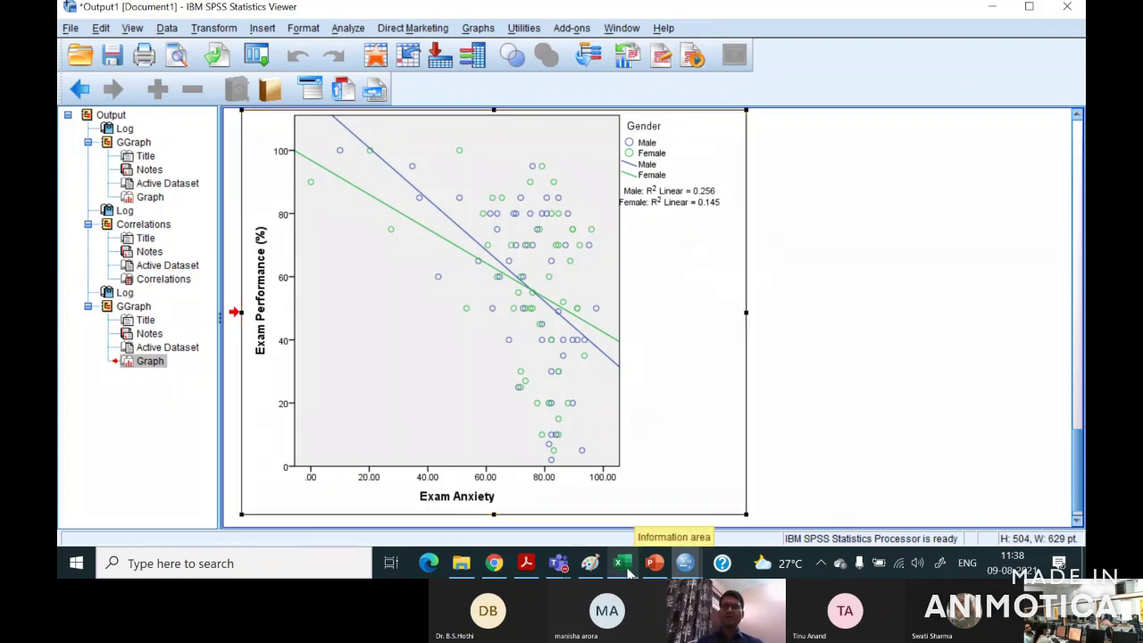
Switch to the adv pkt sold workbook in Excel and enter r2male=.256 in cell H14 of Sheet1.
mouse_move(625, 567)
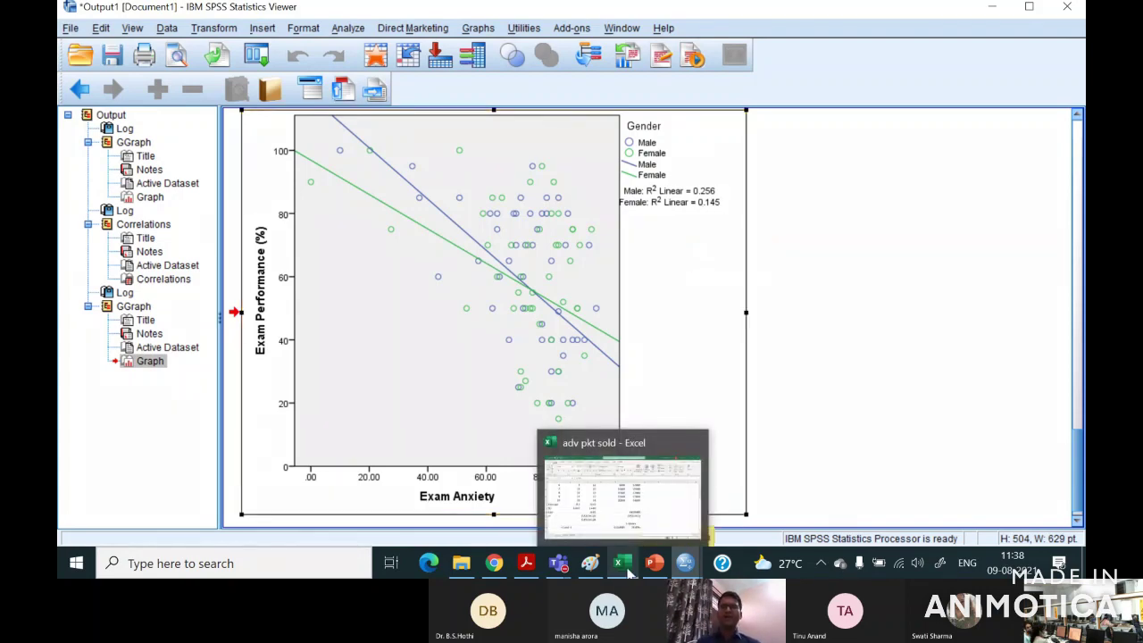
left_click(619, 514)
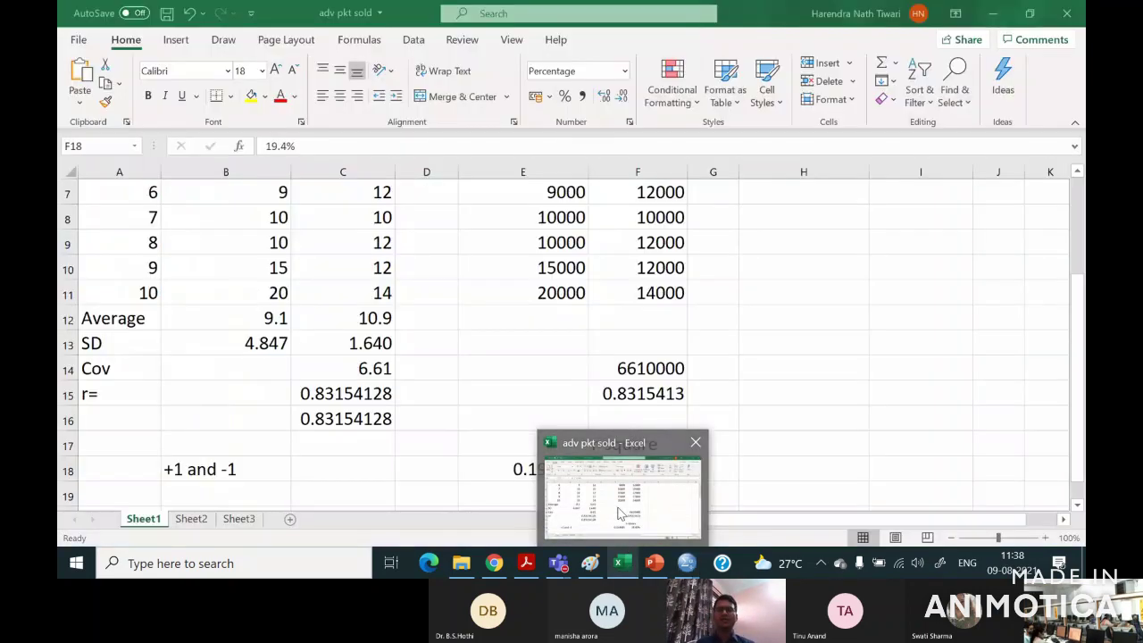
left_click(825, 370)
type("r2")
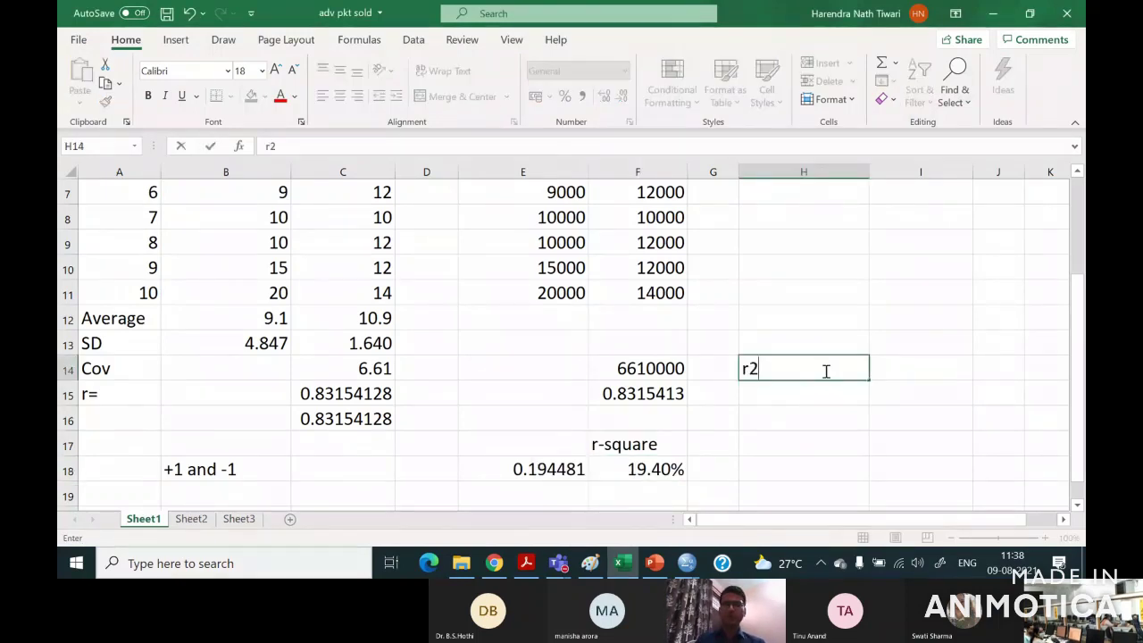
type("mal")
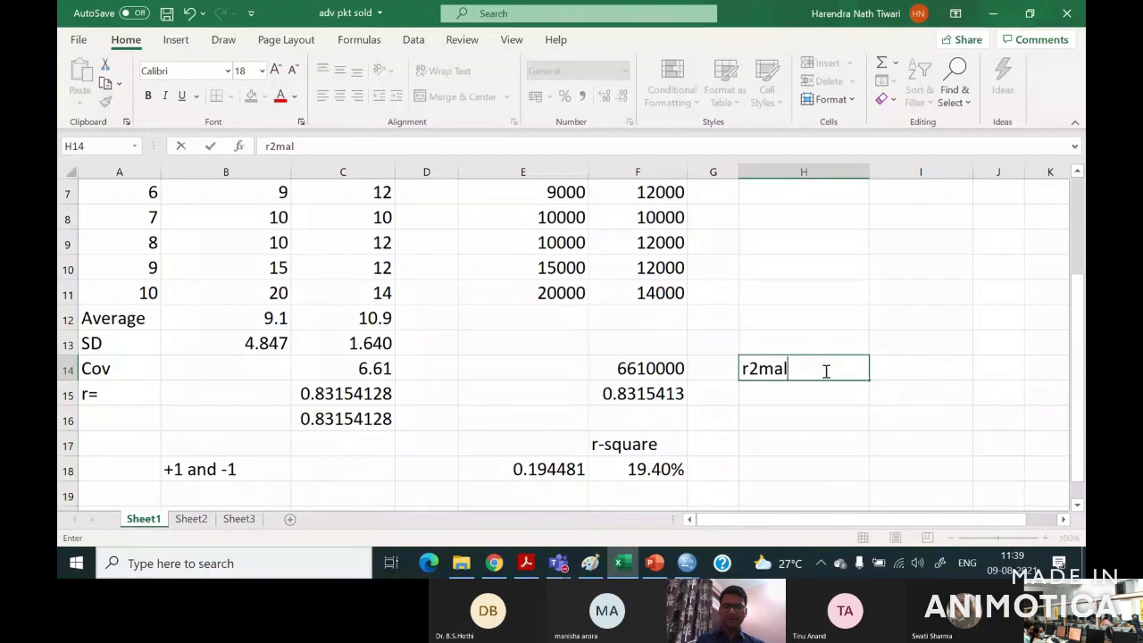
type("e=25.6")
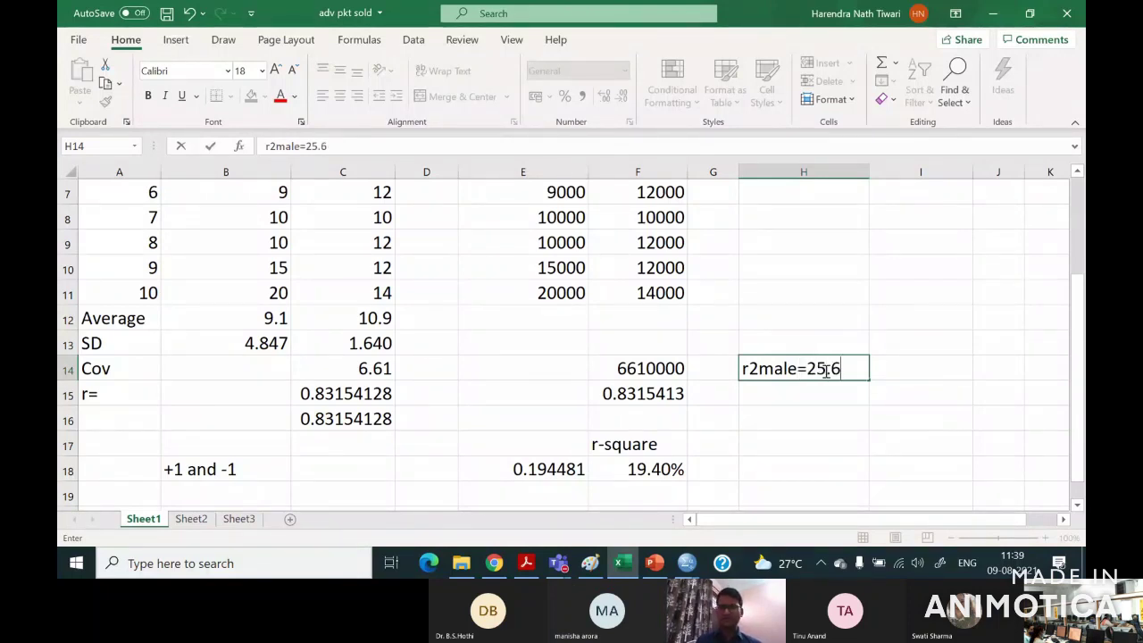
key("BackSpace")
key("BackSpace")
key("BackSpace")
key("BackSpace")
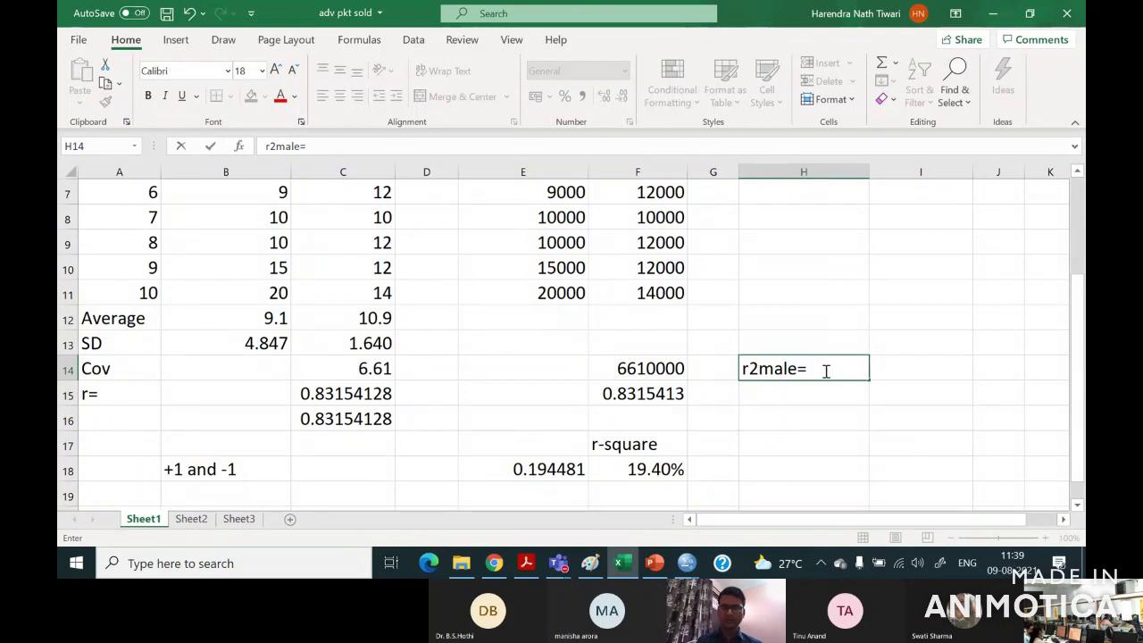
type(".256")
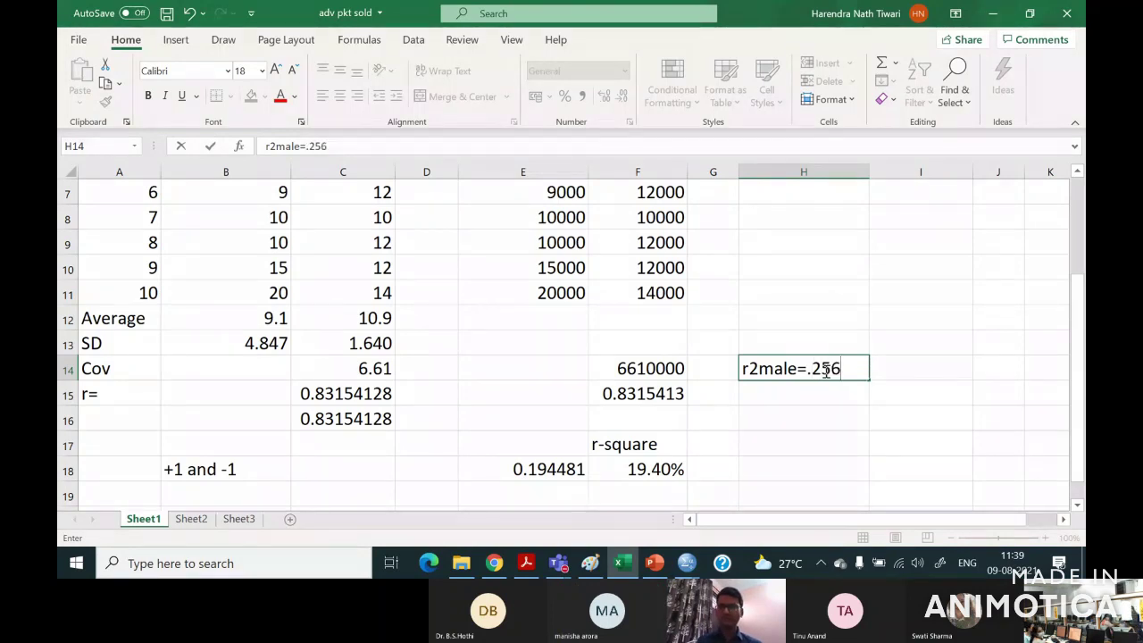
key("Return")
Enter r2 female=.145 in cell H15, below the male r-square entry.
type("r2")
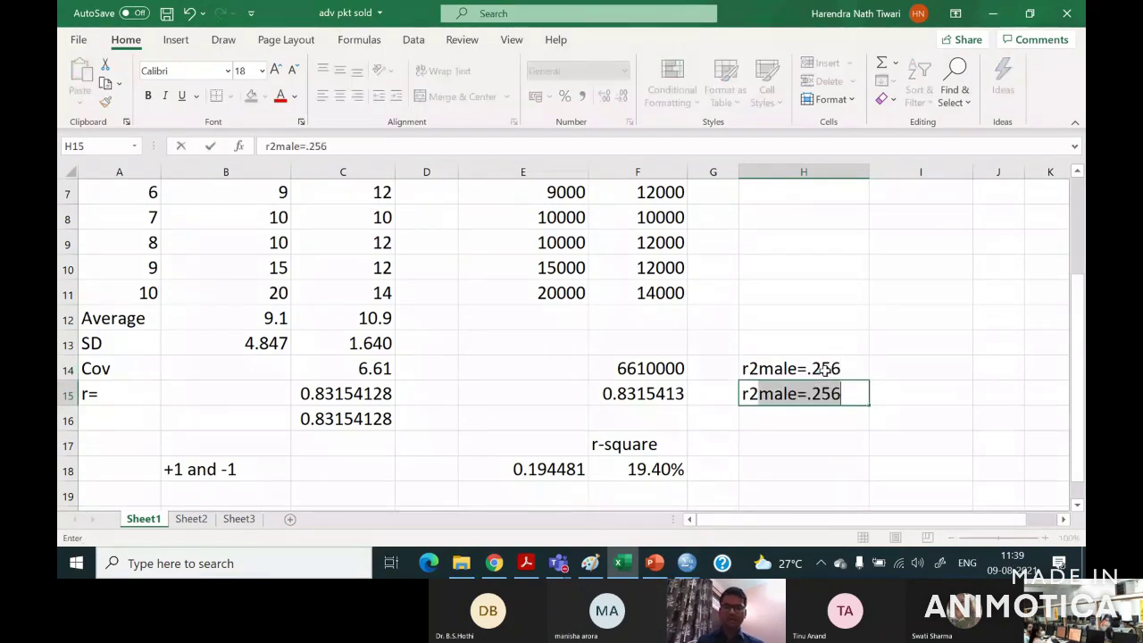
type(" fema")
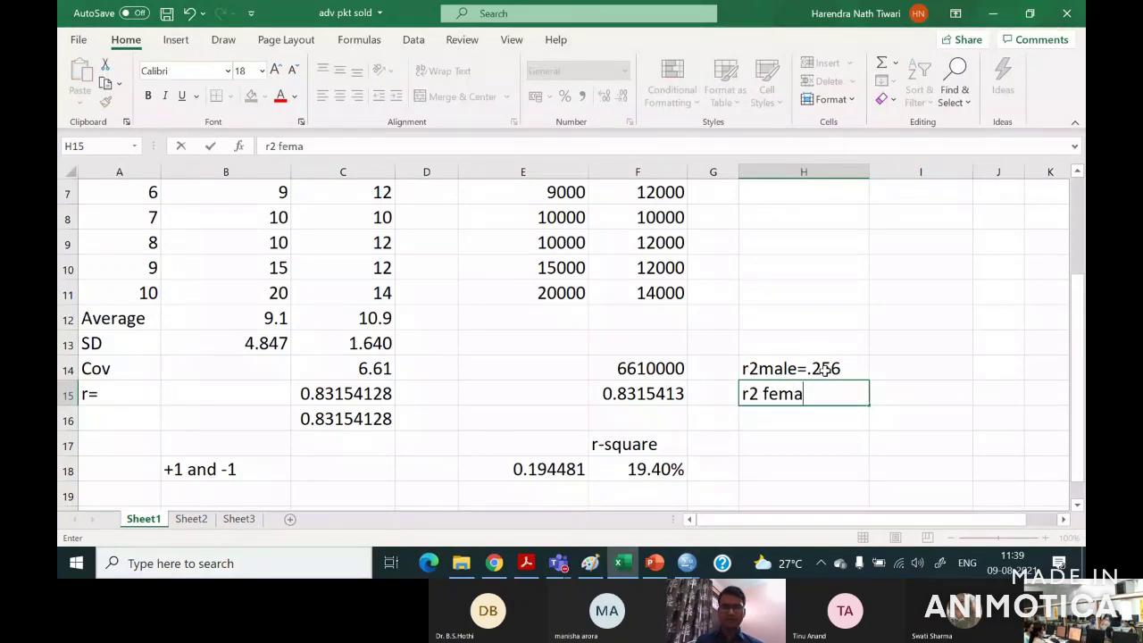
type("le=")
key("Tab")
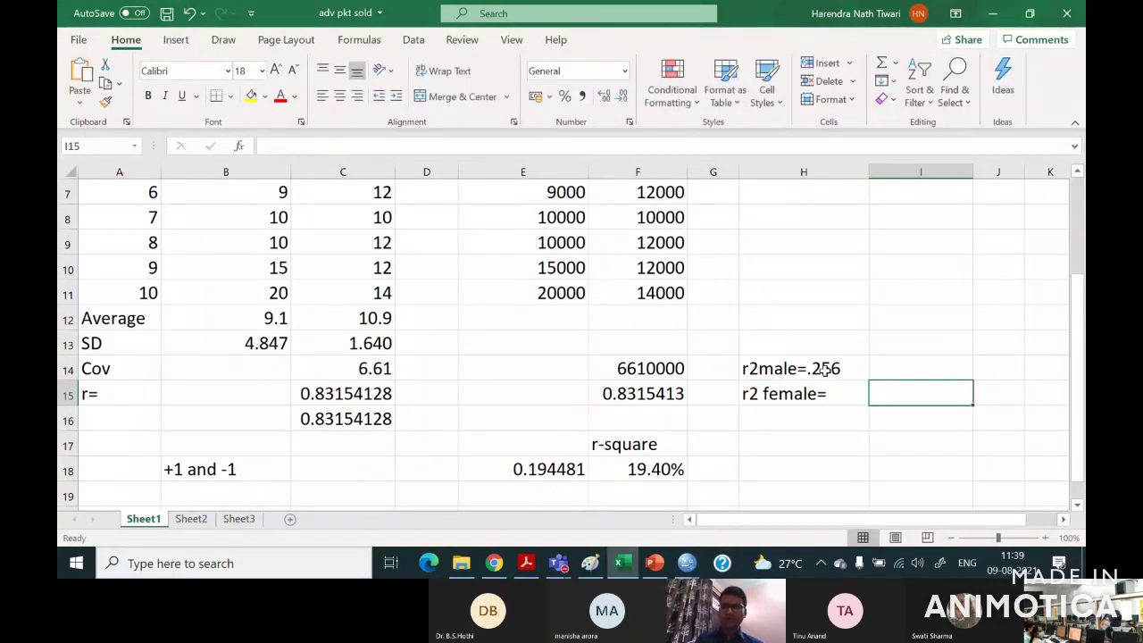
double_click(855, 395)
type(".145")
key("Return")
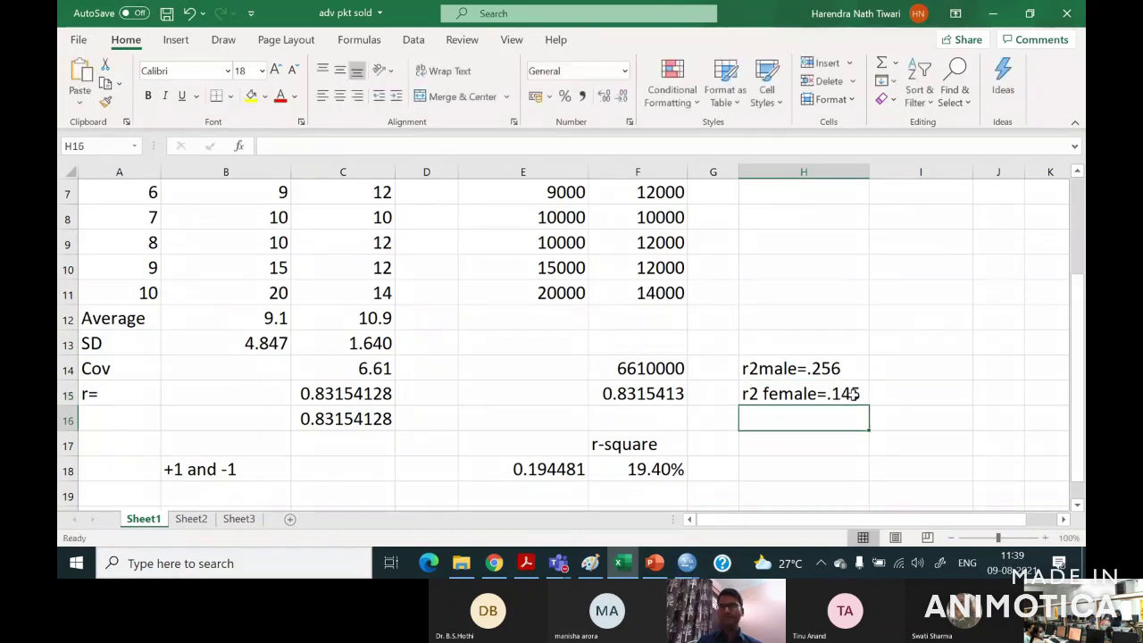
Enter the heading r in cell I13 for the column beside the male and female r-square entries.
left_click(922, 374)
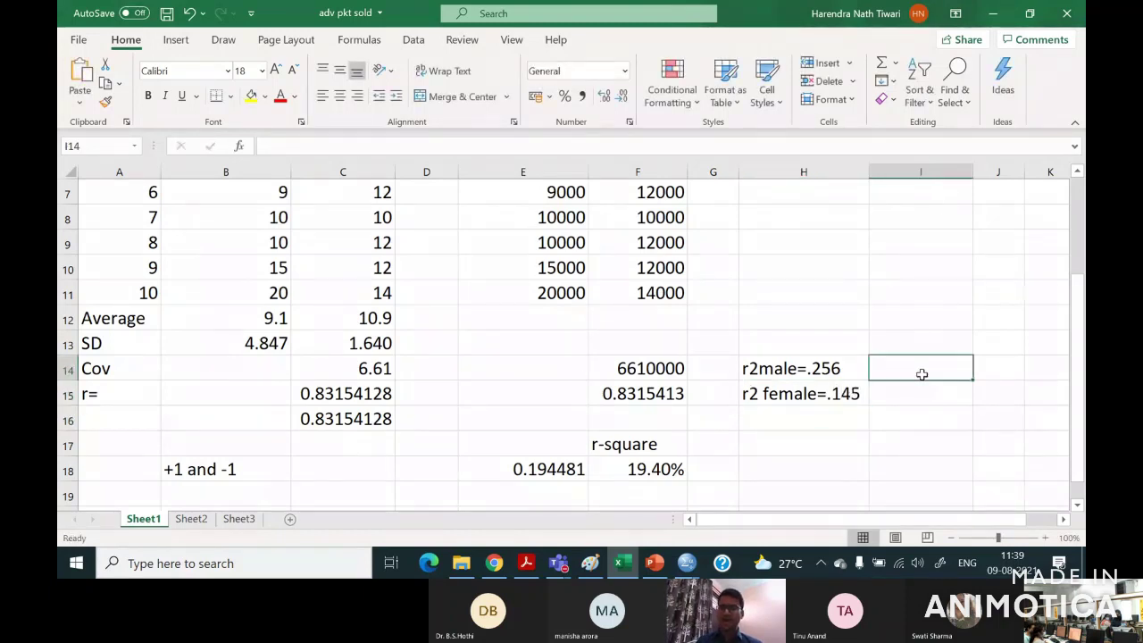
left_click(902, 341)
type("r")
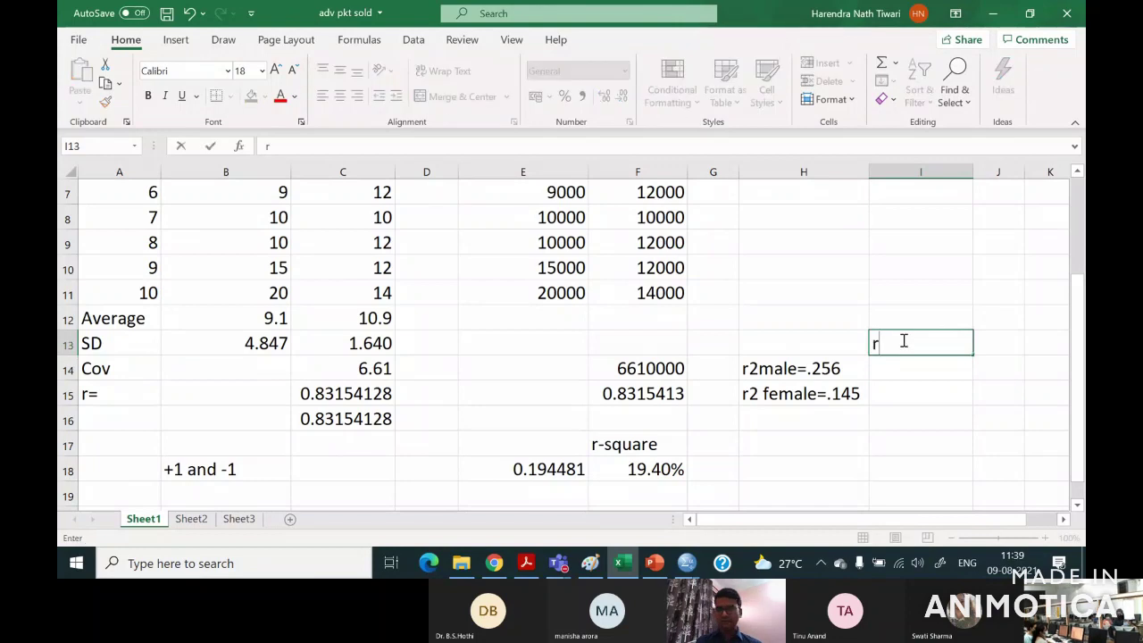
key("Return")
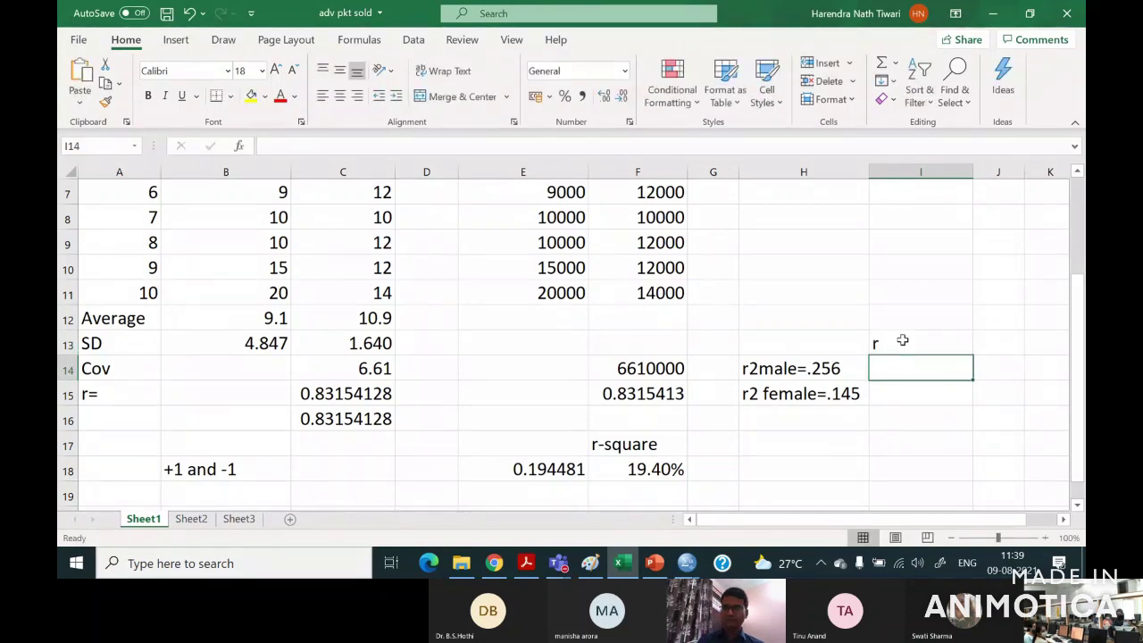
Calculate the male correlation coefficient in cell I14 as the negative square root of .256.
type("=sqrt")
key("Tab")
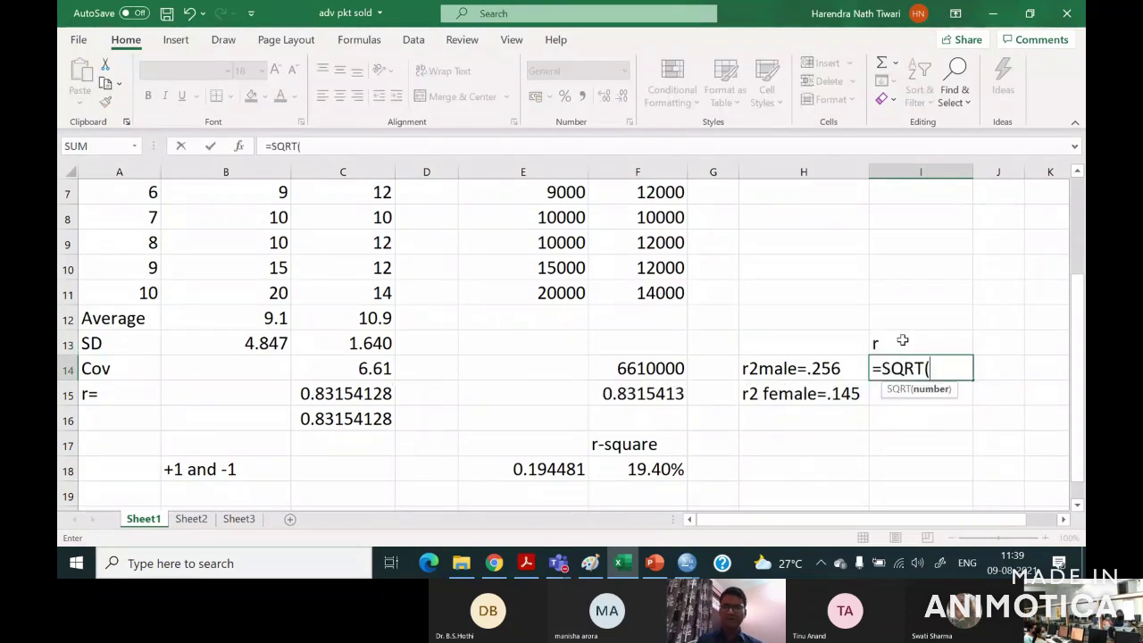
type(".2")
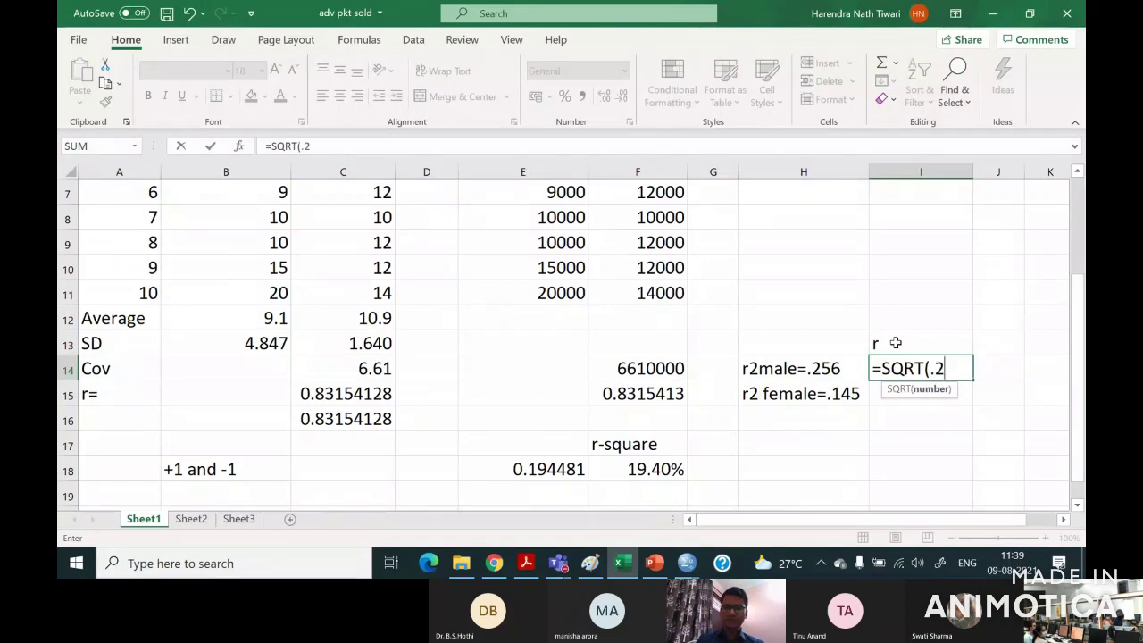
type("56)")
key("Return")
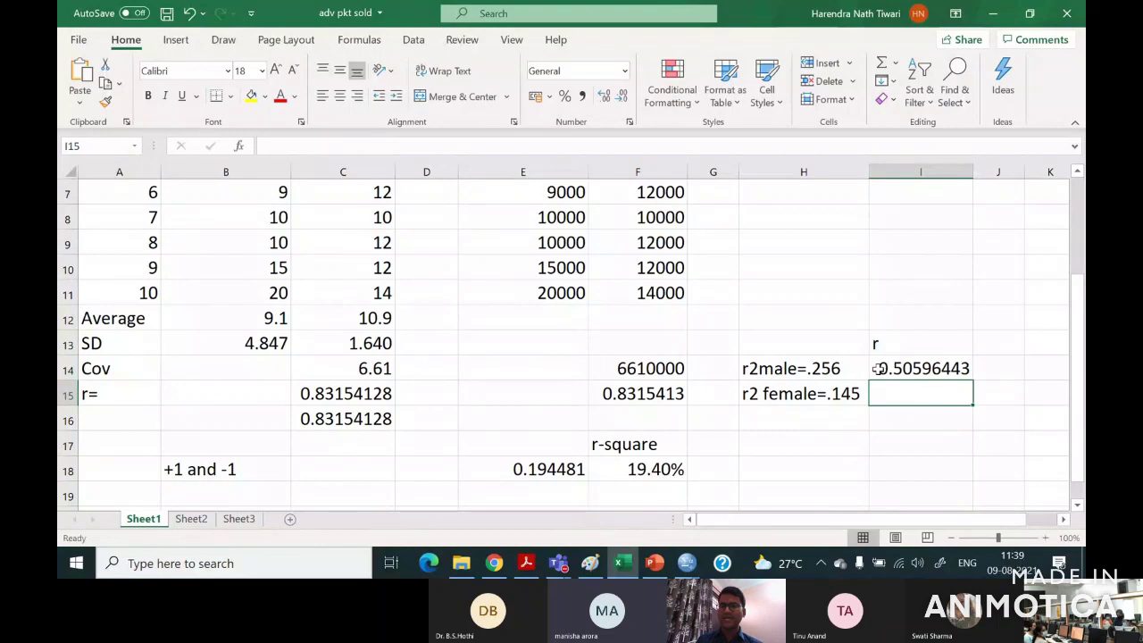
double_click(879, 369)
type("-")
key("Return")
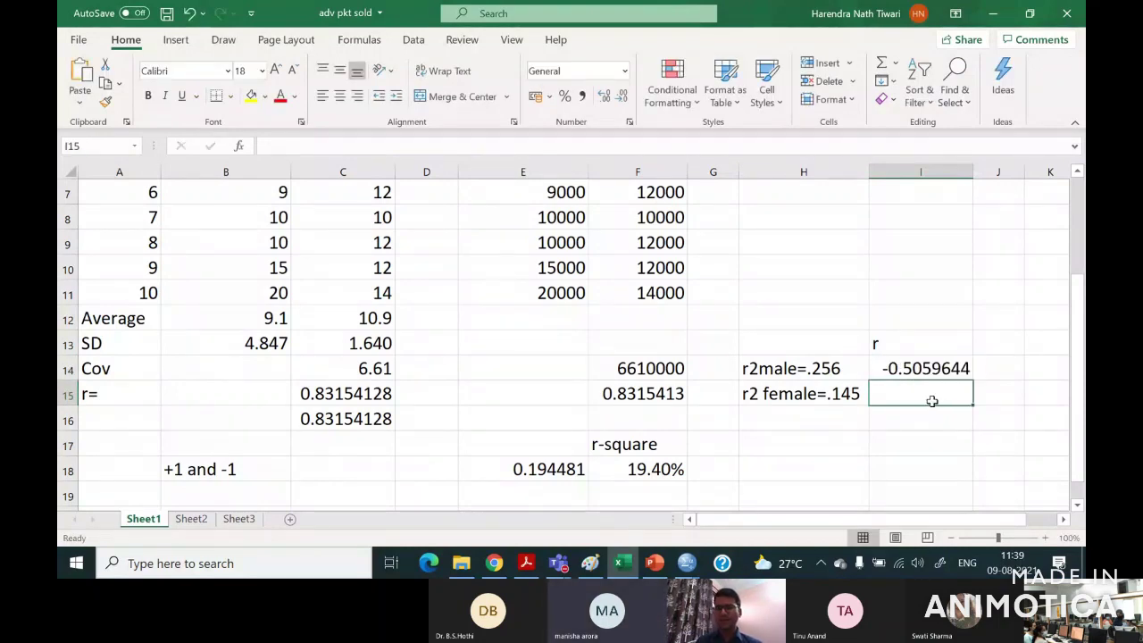
Calculate the square root of the female r-square in cell I15 with =SQRT(.145).
type("=sqrt")
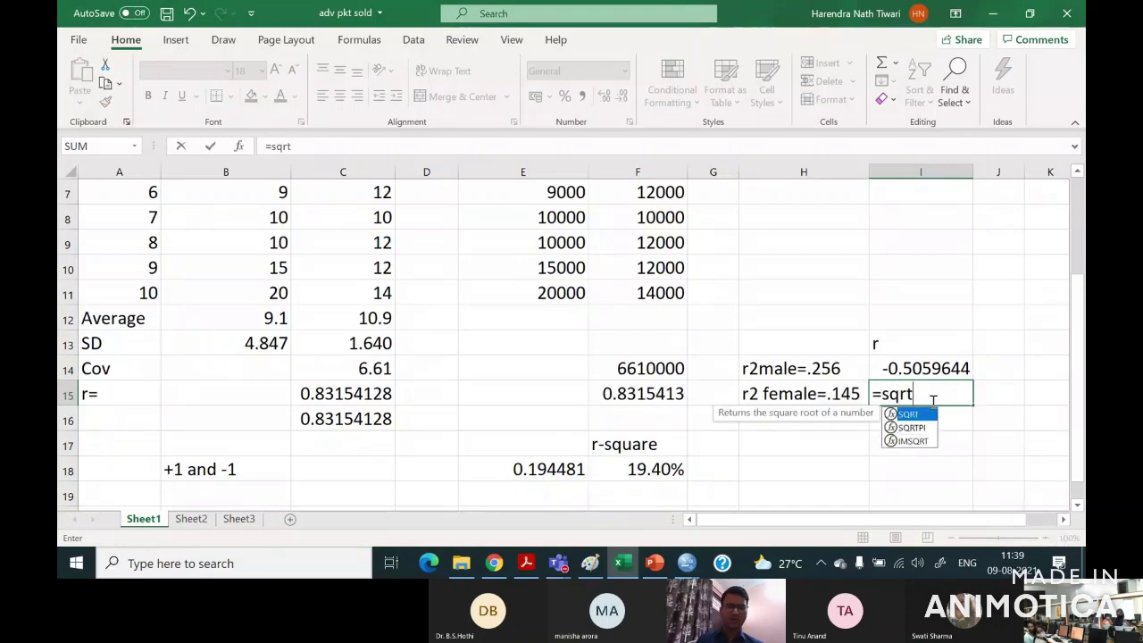
key("Tab")
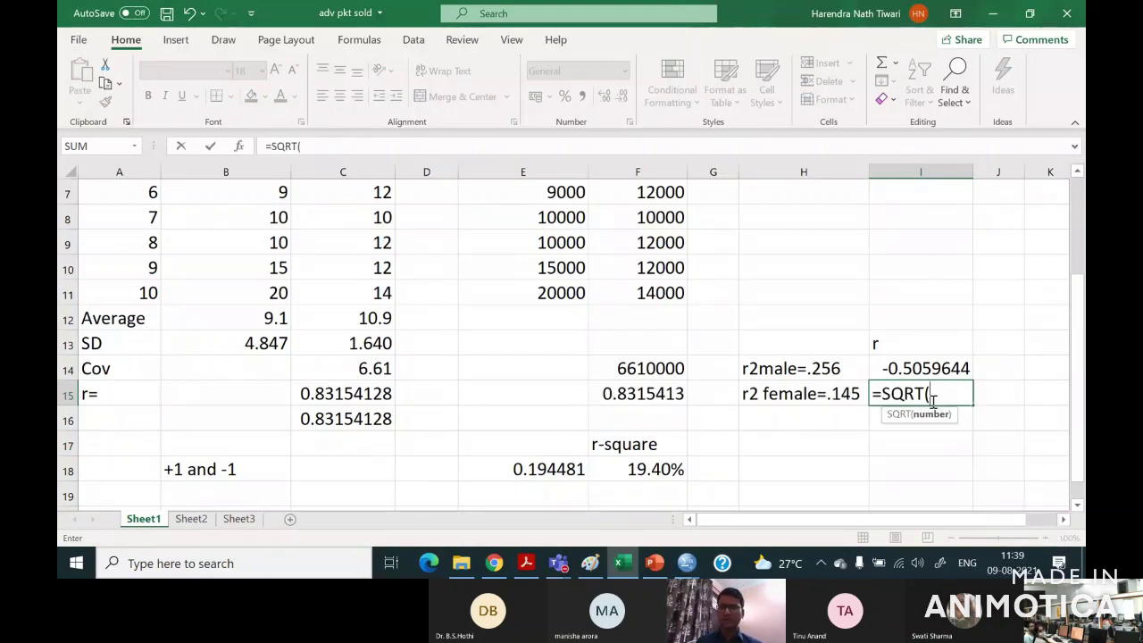
type(".14")
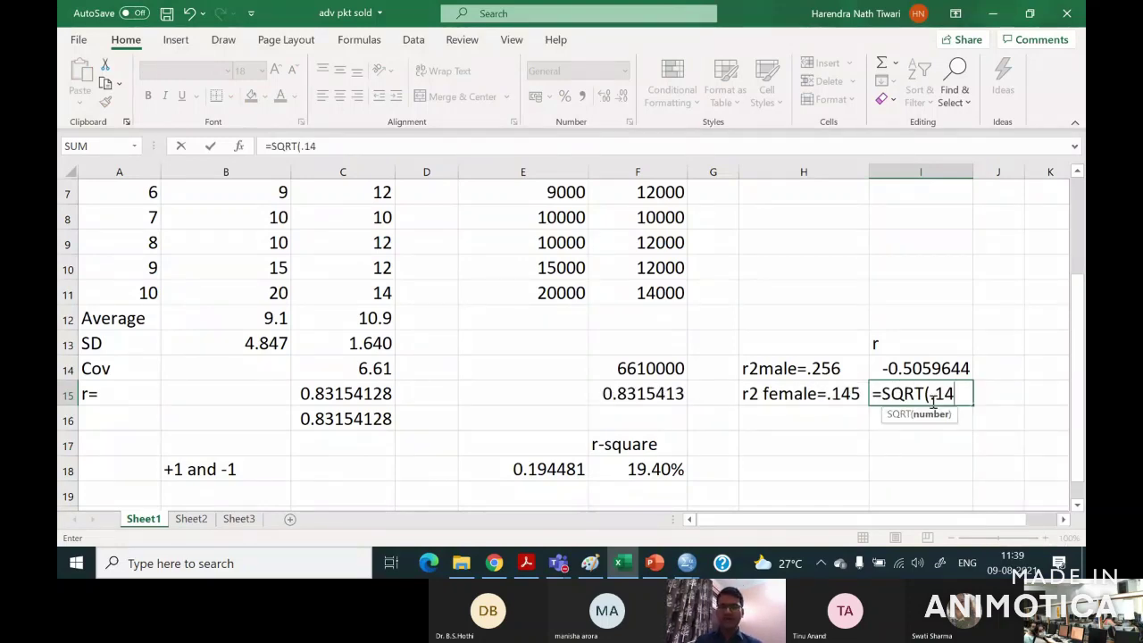
type("4")
key("BackSpace")
type("5")
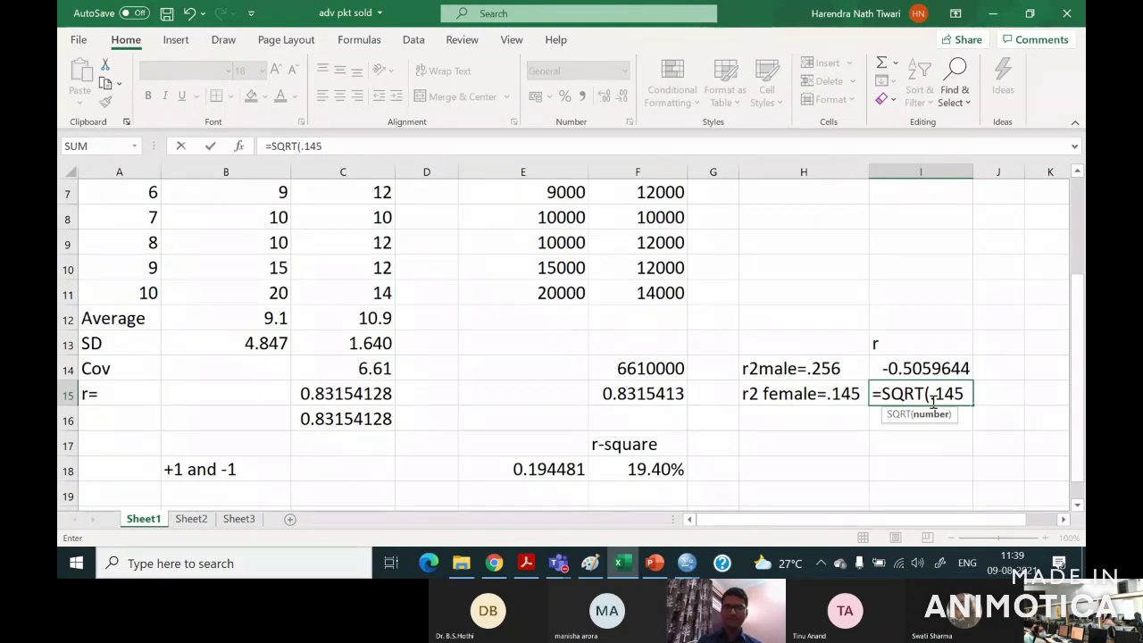
type(")")
key("Return")
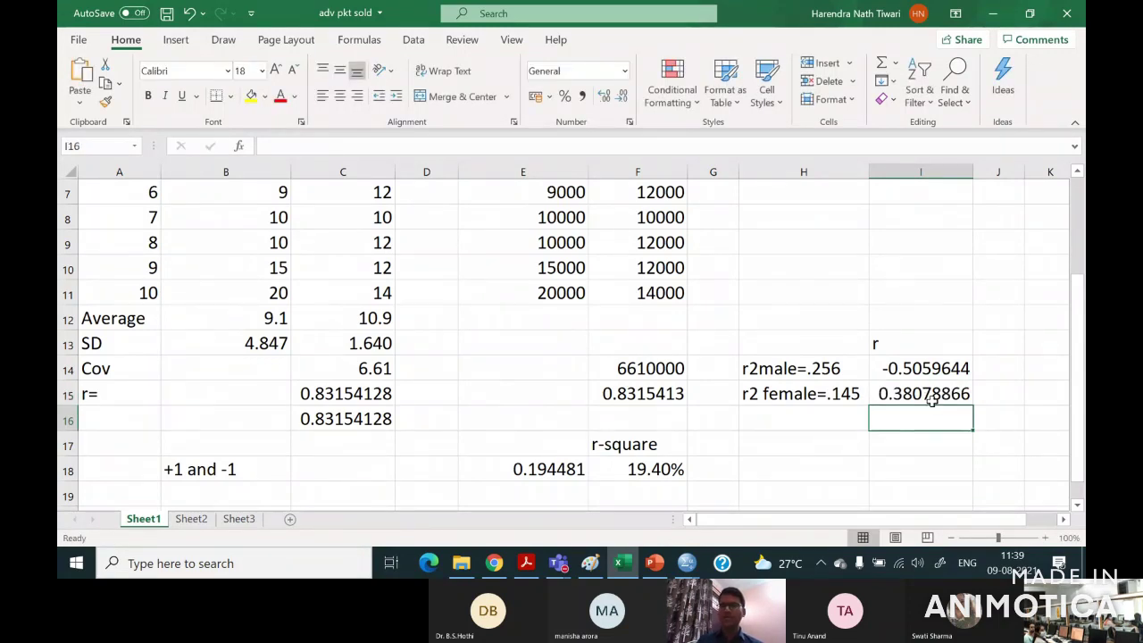
Change the female correlation formula in cell I15 to the negative square root, =-SQRT(0.145).
left_click(871, 394)
double_click(870, 394)
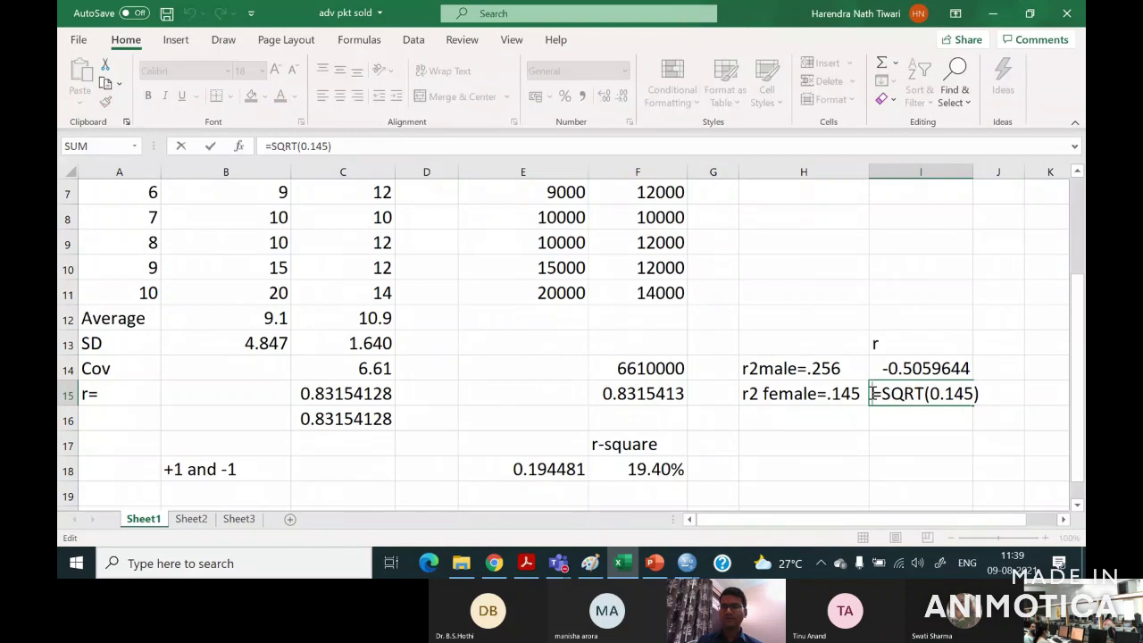
type("-")
key("Return")
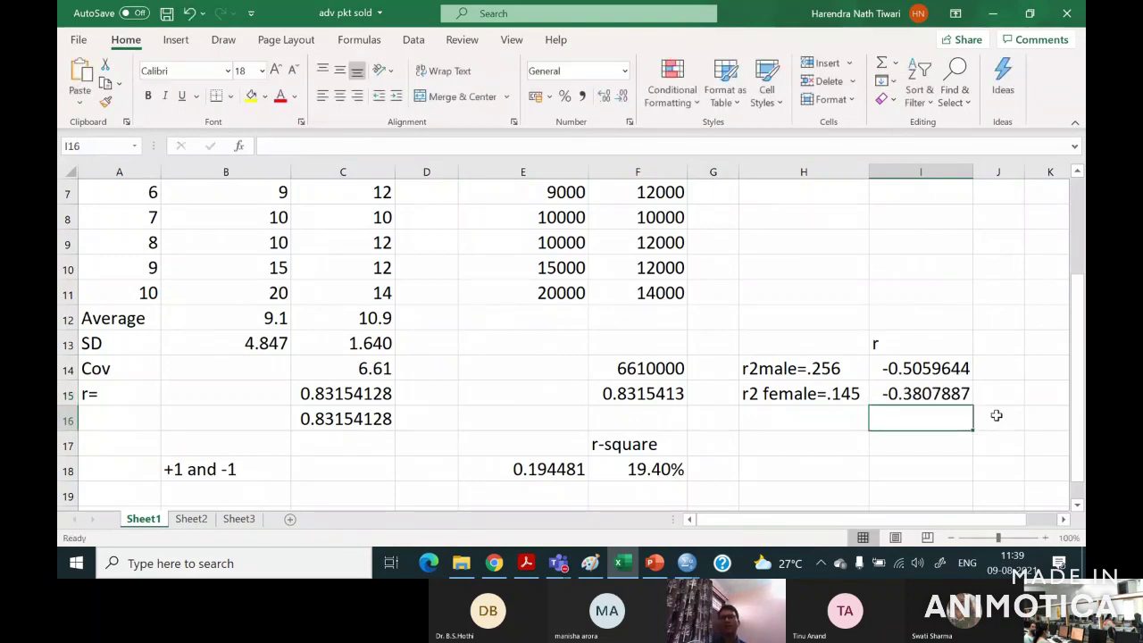
Examine the male and female r-square entries and their r formulas in H14:I15, alongside the covariance and correlation in F14:F15.
left_click(933, 361)
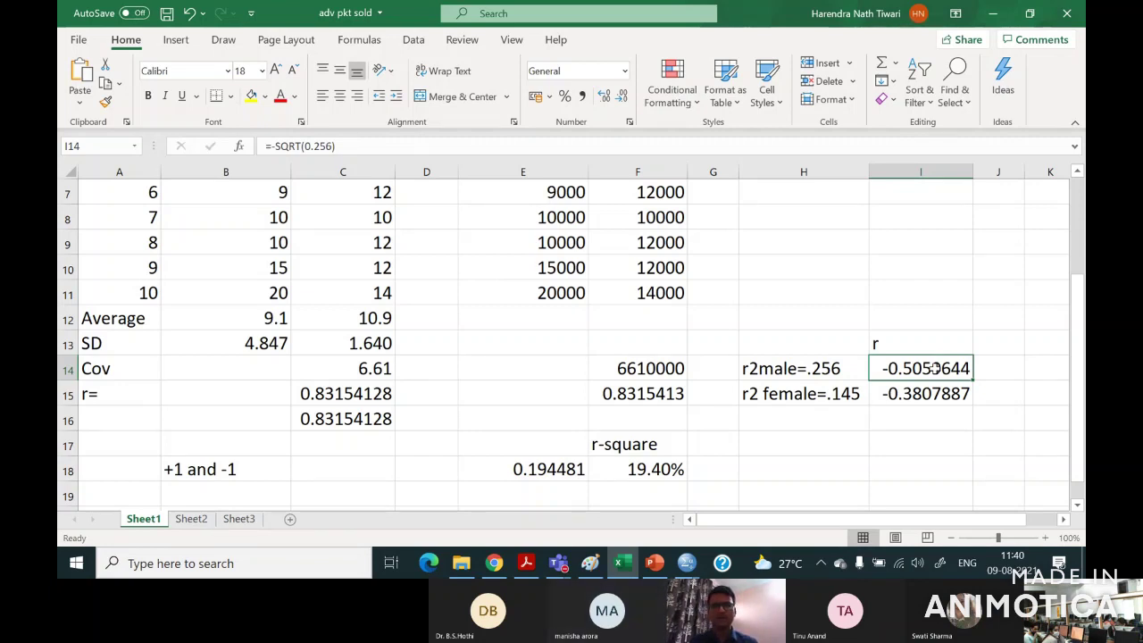
left_click(658, 366)
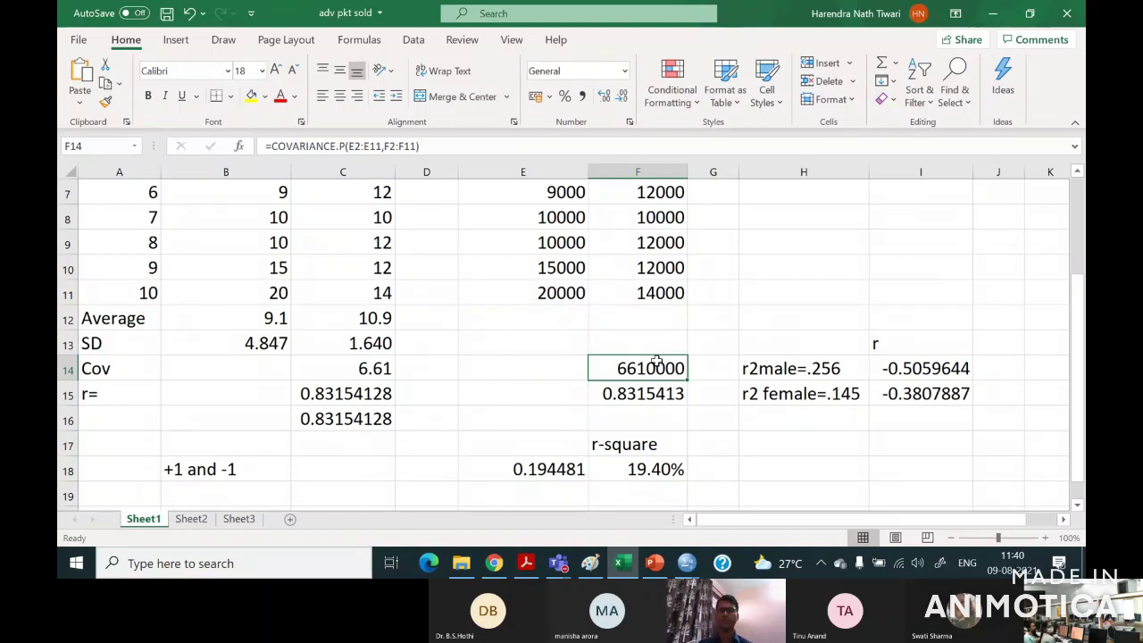
key("Down")
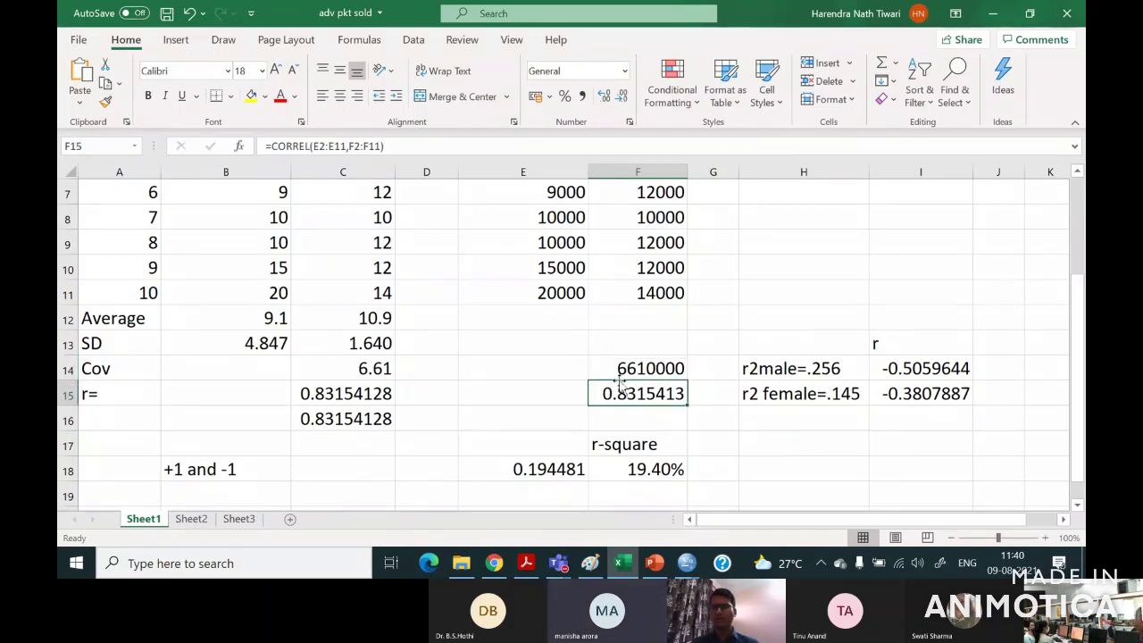
left_click(786, 368)
left_click(778, 394)
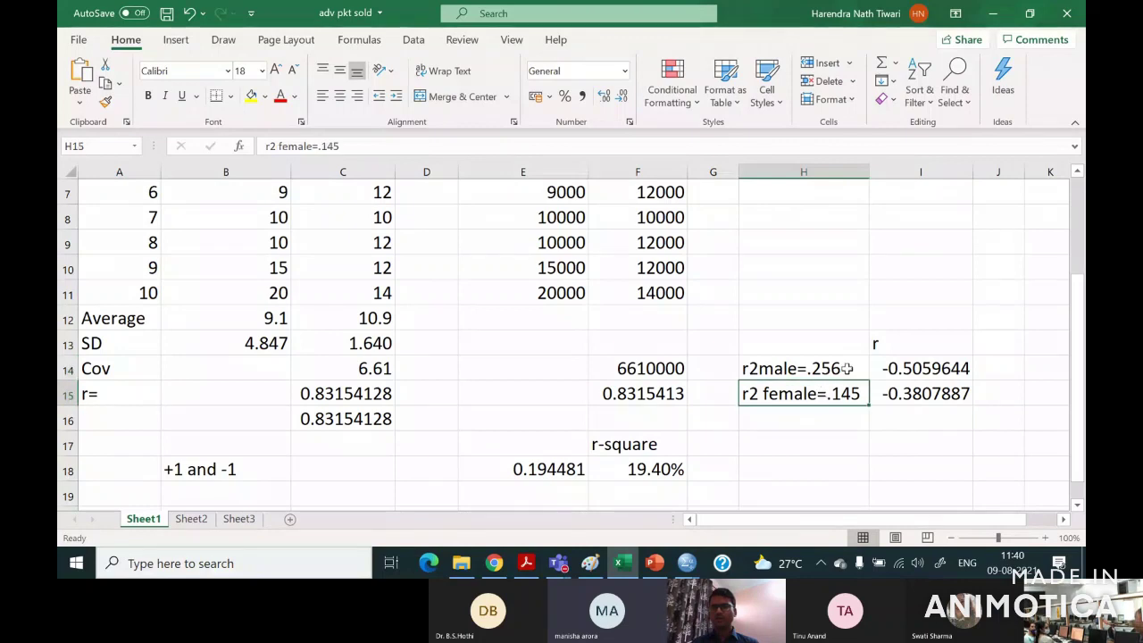
left_click(849, 368)
left_click(895, 374)
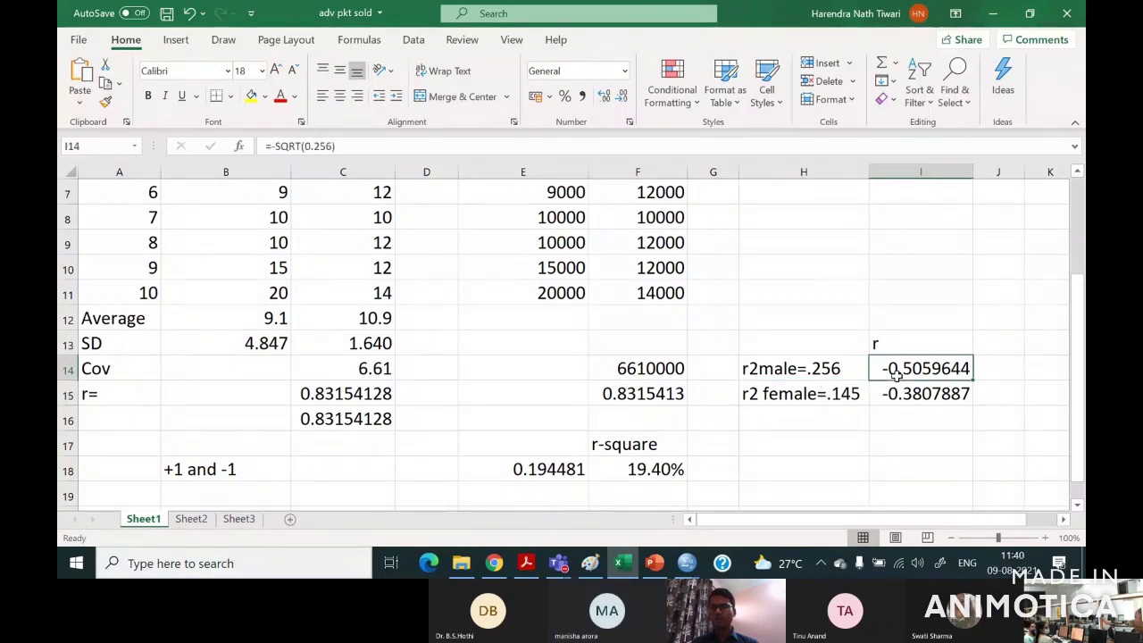
left_click(889, 394)
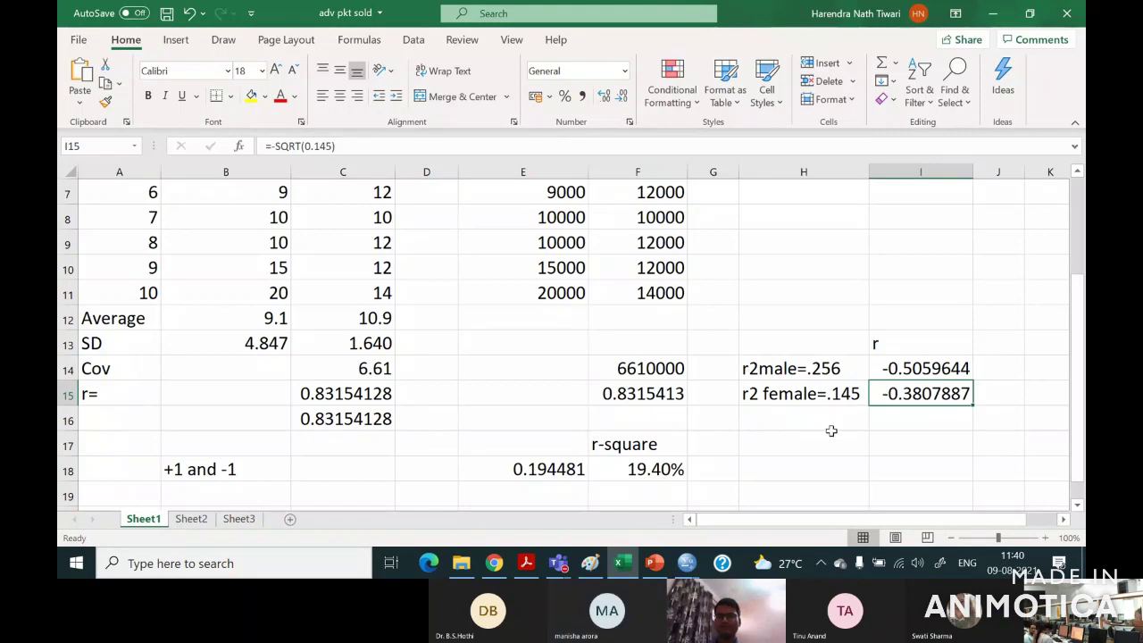
Switch to the SPSS output and examine the slopes of the male and female fit lines on the gender scatterplot.
left_click(686, 563)
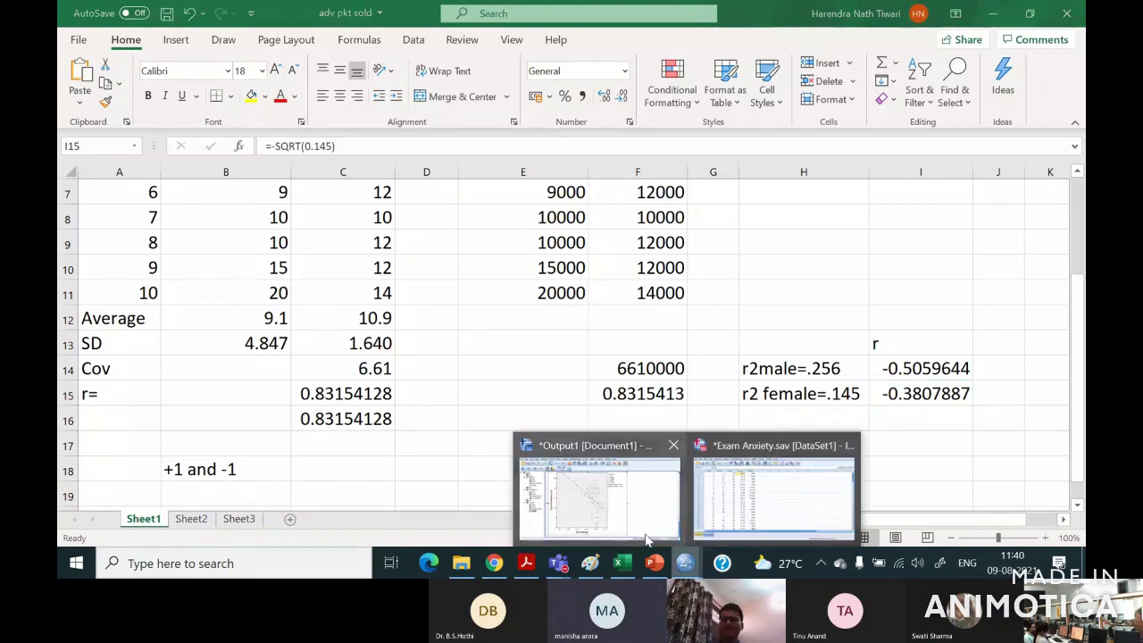
left_click(646, 535)
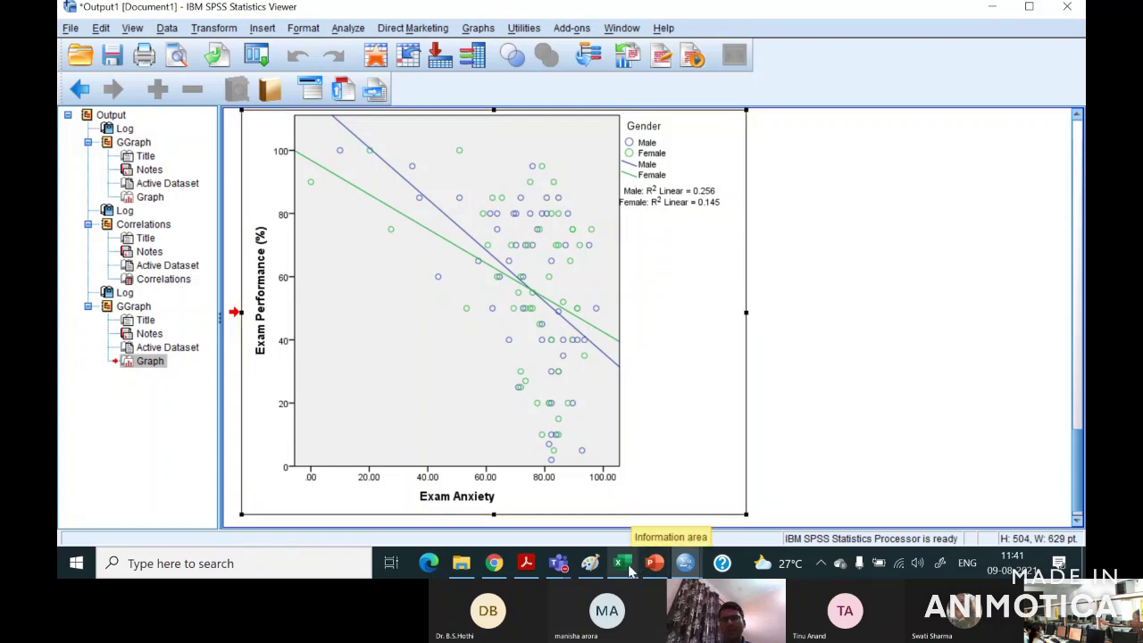
Switch to Excel and enter =sqrt(r2) as plain text in cell H12, above the r-square entries.
mouse_move(630, 569)
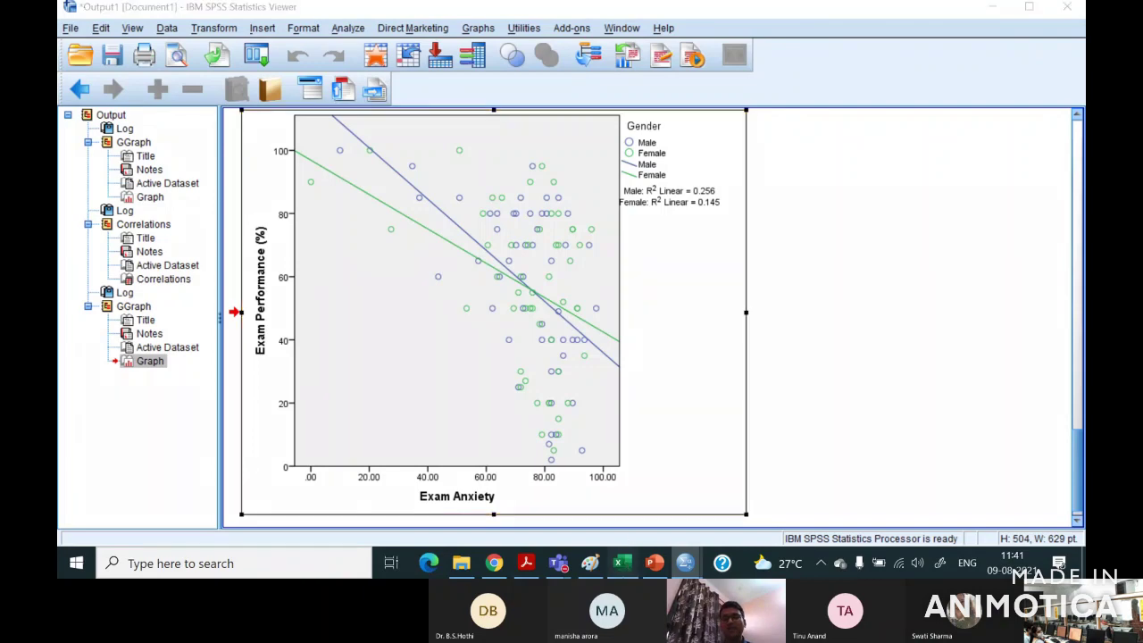
left_click(625, 564)
left_click(893, 368)
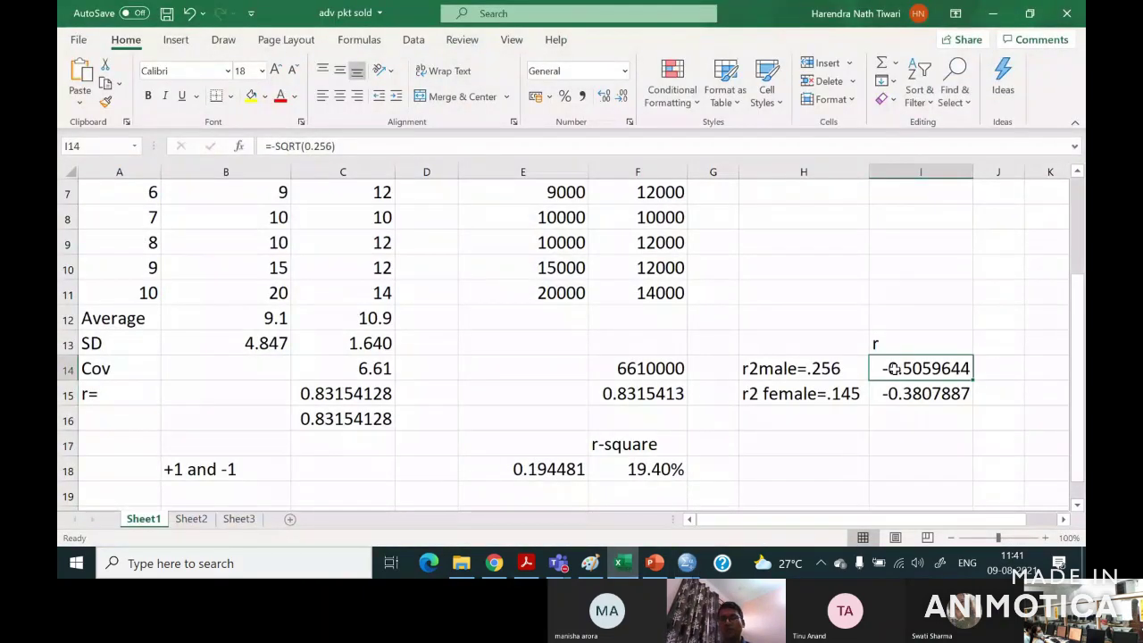
left_click(832, 318)
type("'=")
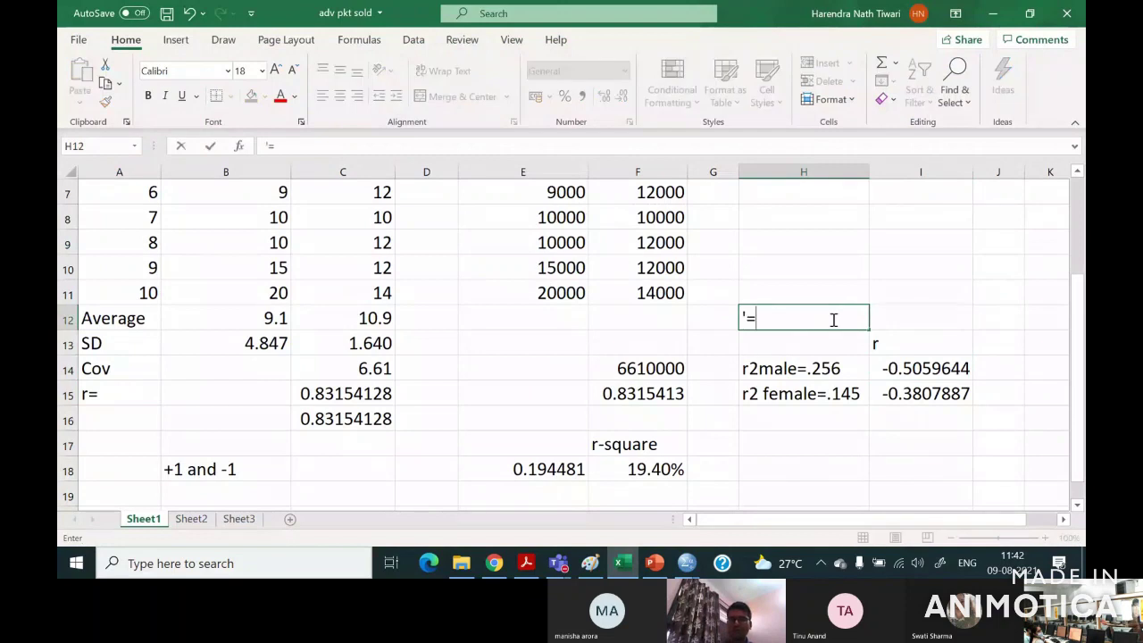
type("sqrt(")
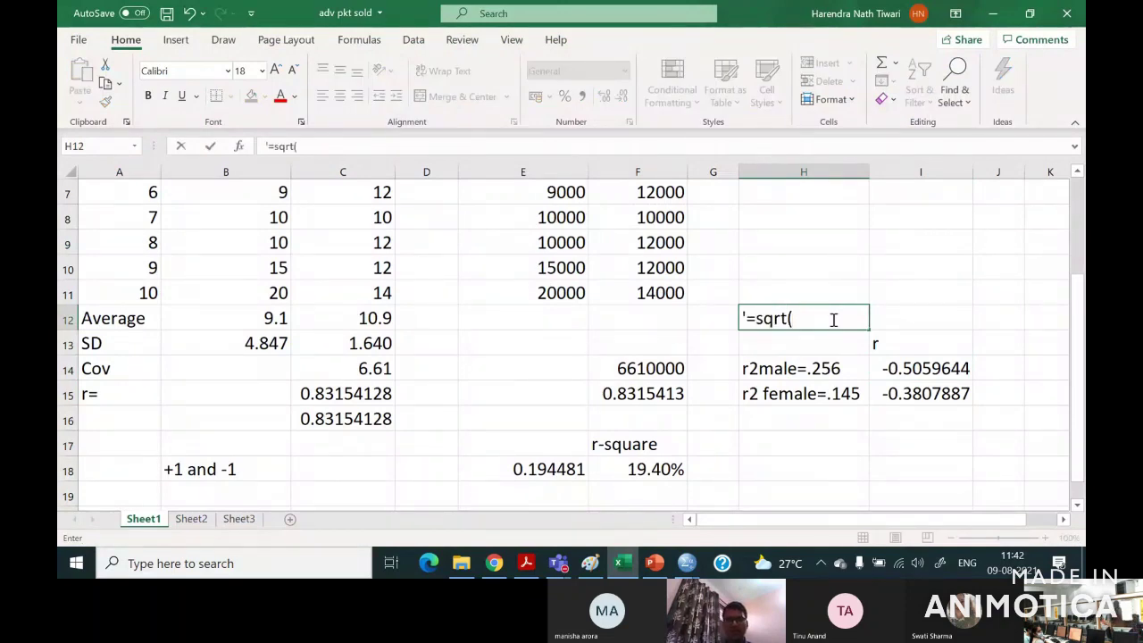
type("r2)")
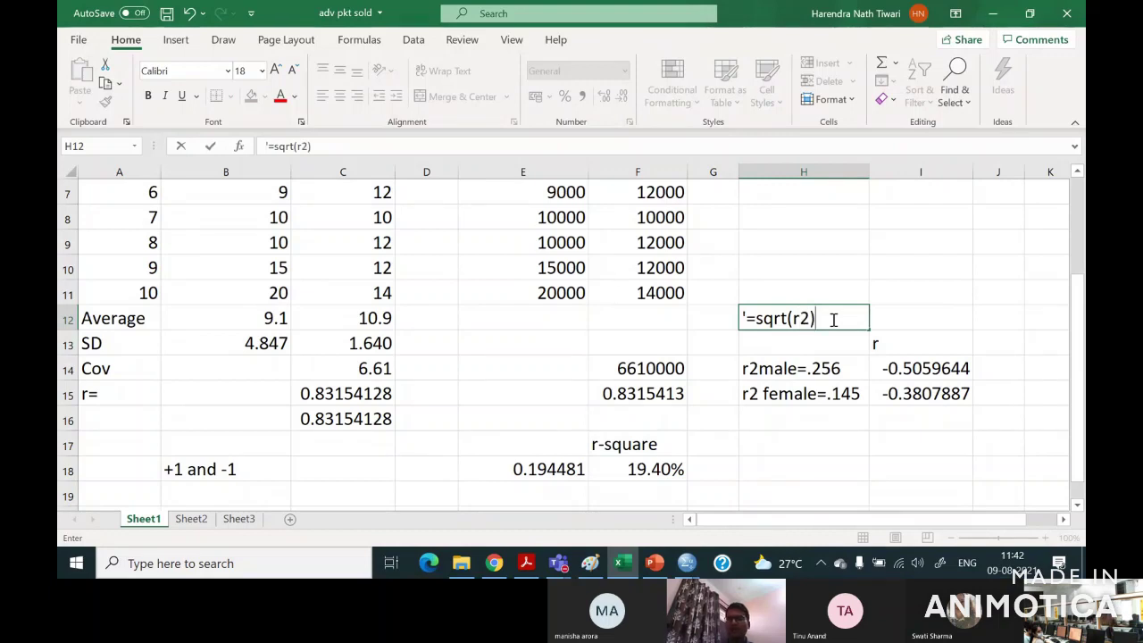
key("Return")
Enter =r as plain text in cell I12, beside the square-root note.
left_click(878, 318)
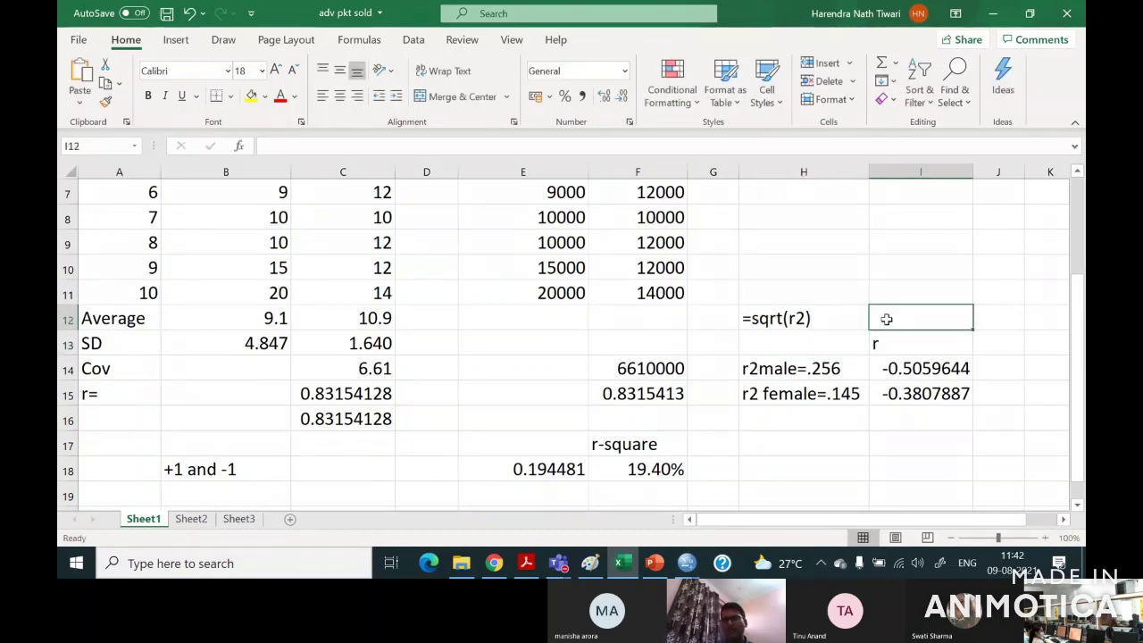
type("'=r")
key("Return")
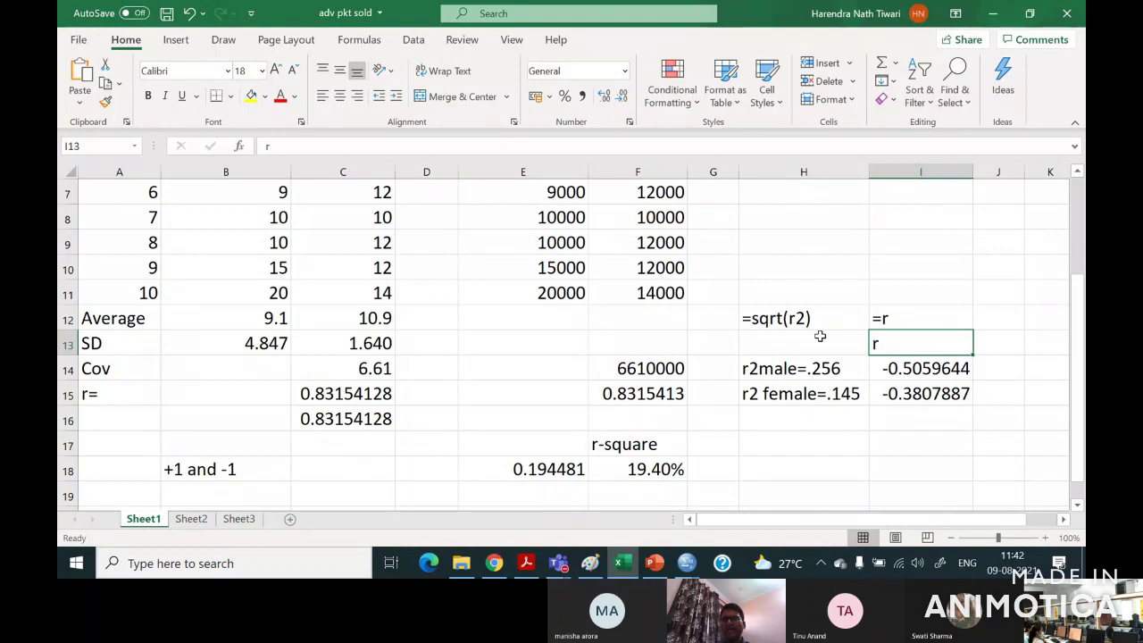
Compare the male and female r values in I14 and I15 with the r-square entries beside them.
left_click(920, 390)
left_click(896, 368)
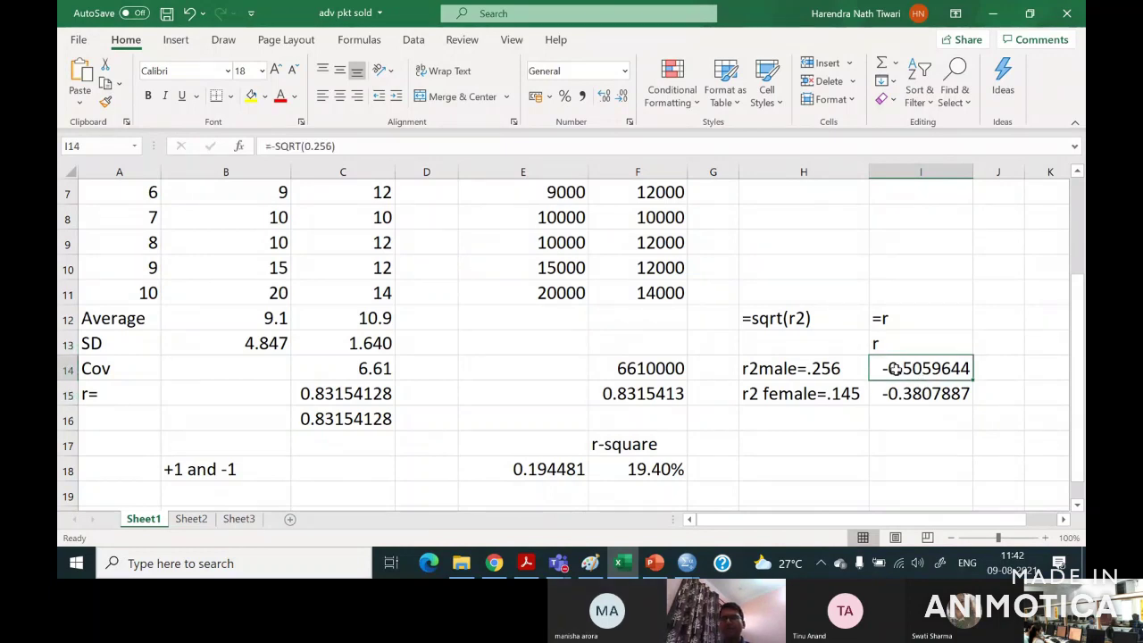
left_click(1000, 372)
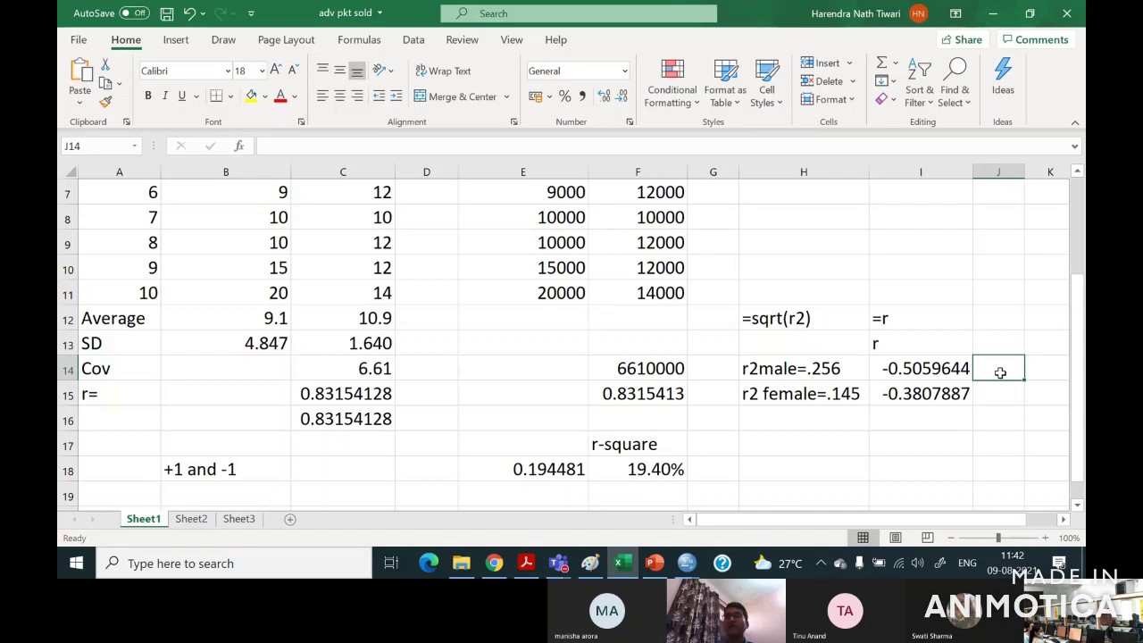
left_click(901, 366)
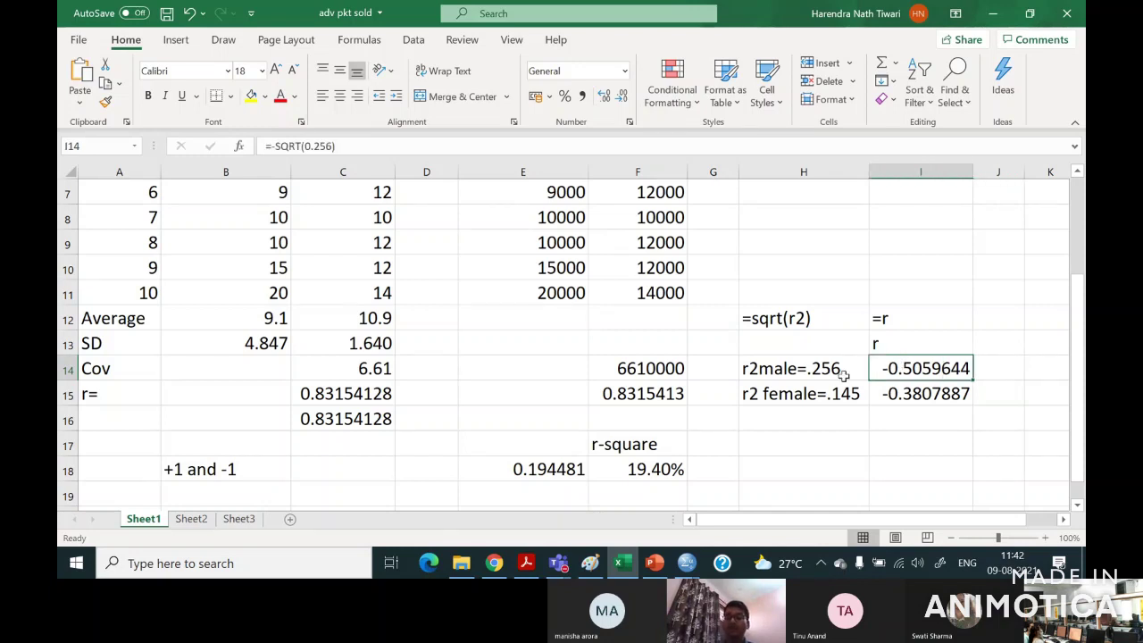
left_click(916, 399)
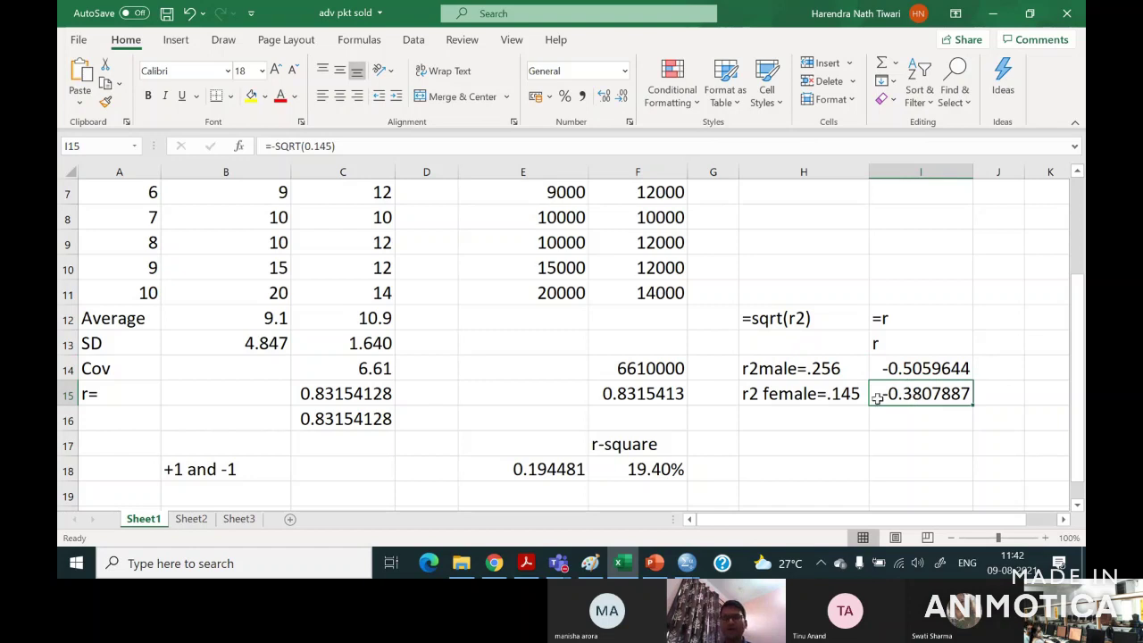
left_click(822, 393)
left_click(904, 397)
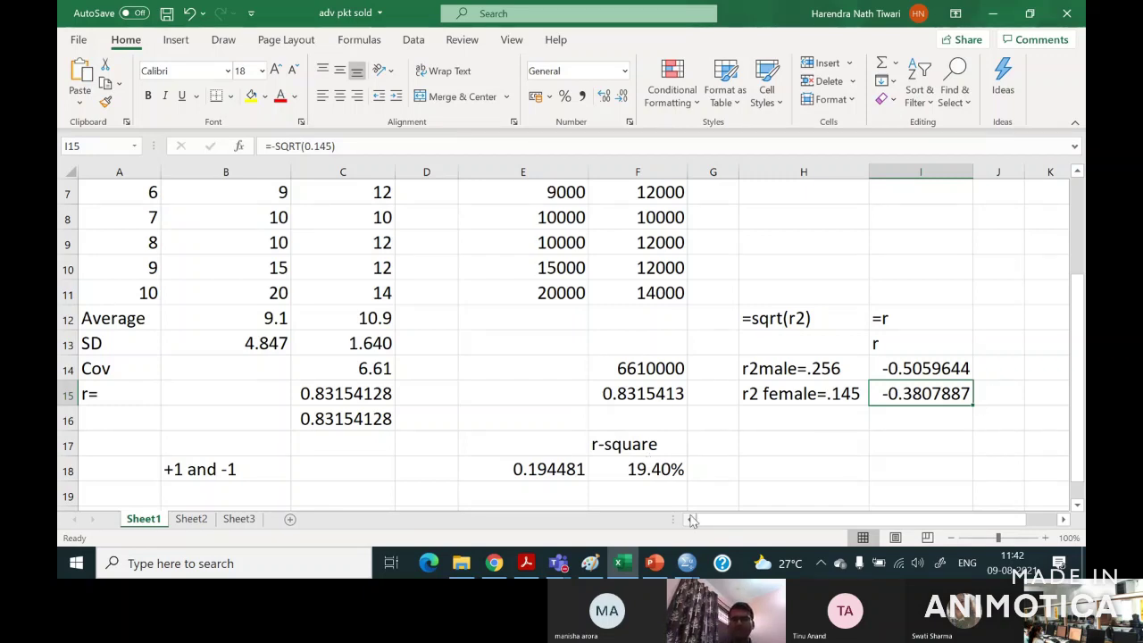
Switch to the SPSS output and run a two-tailed Pearson bivariate correlation of Exam Performance (%) and Exam Anxiety.
left_click(686, 565)
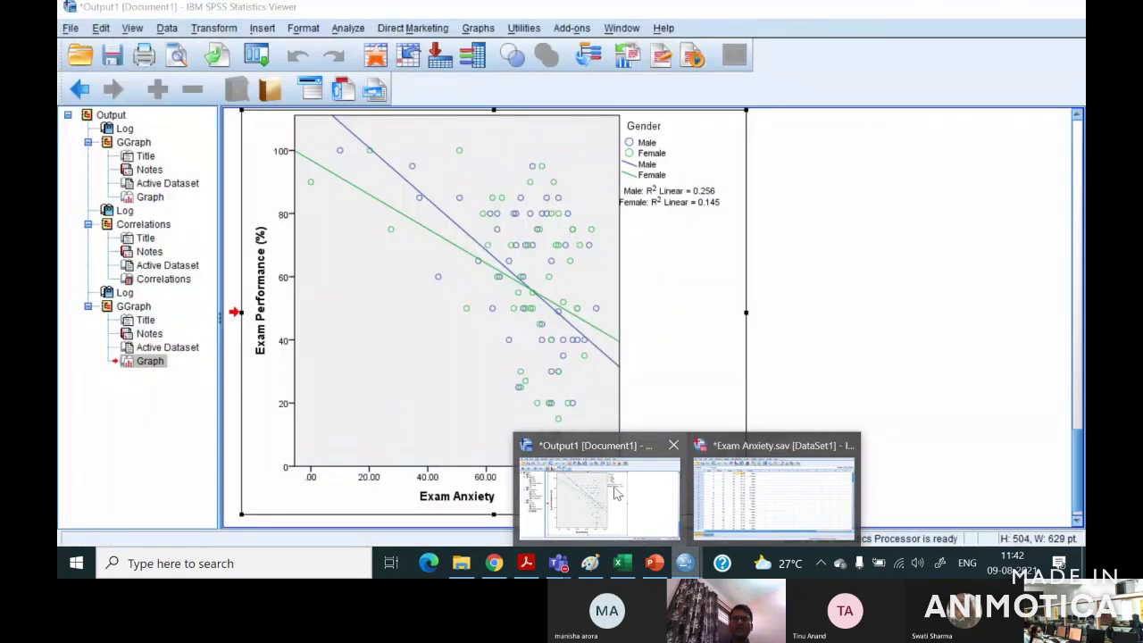
left_click(598, 491)
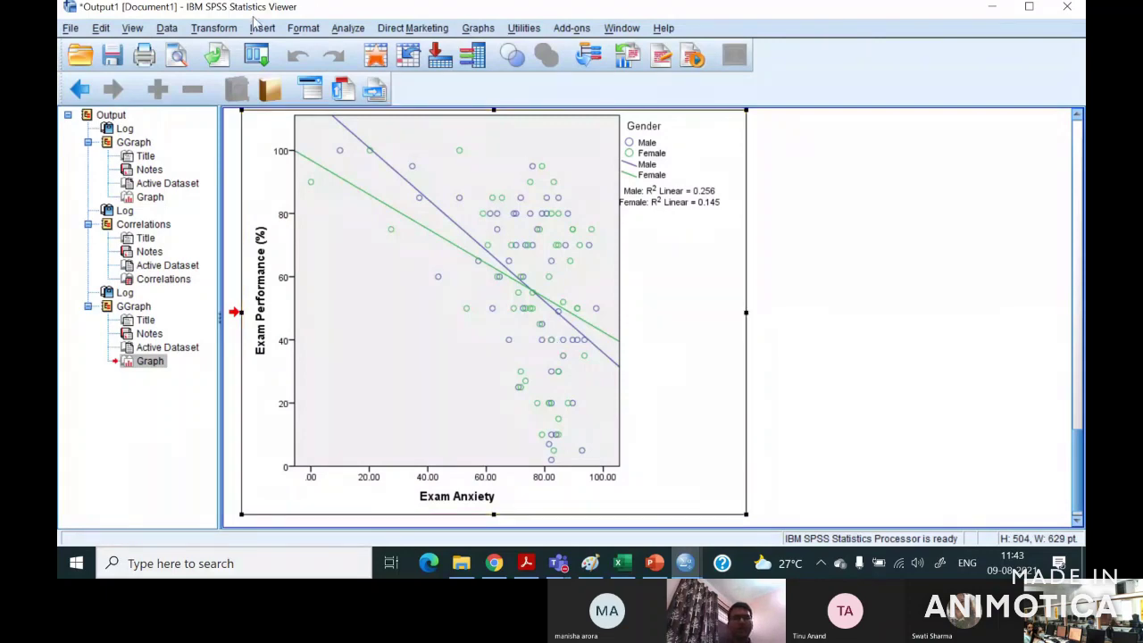
left_click(348, 29)
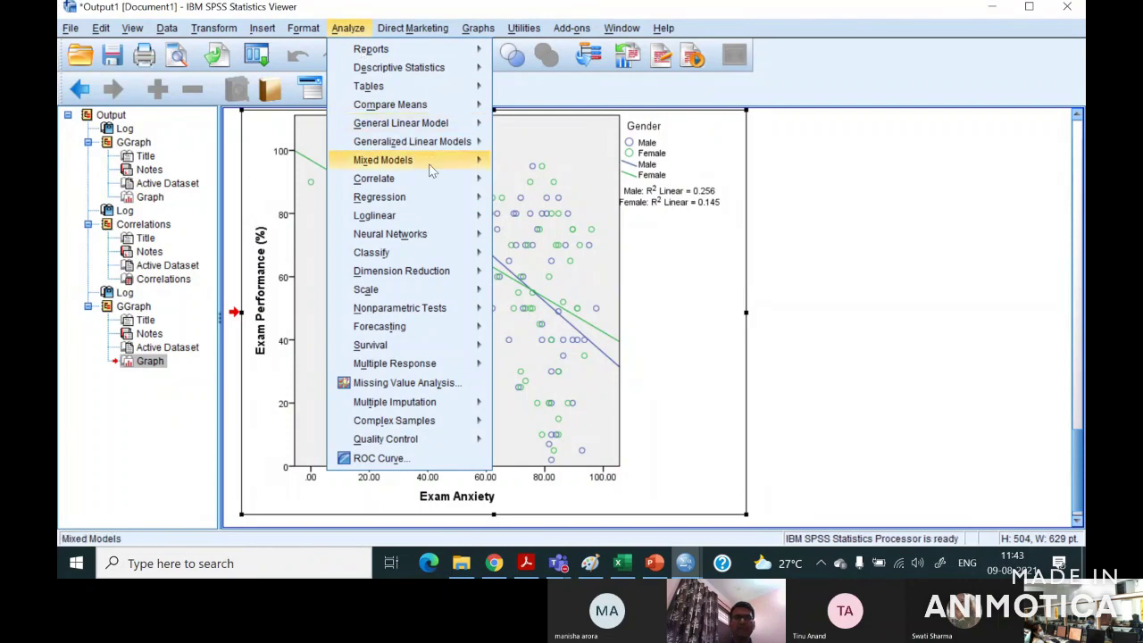
mouse_move(438, 181)
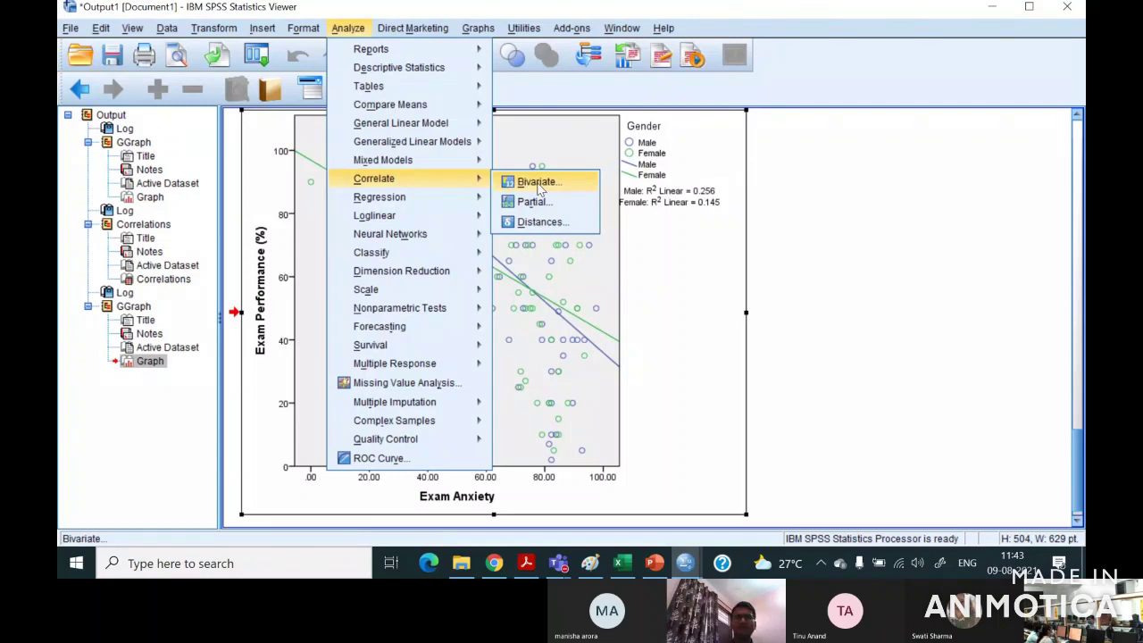
left_click(539, 184)
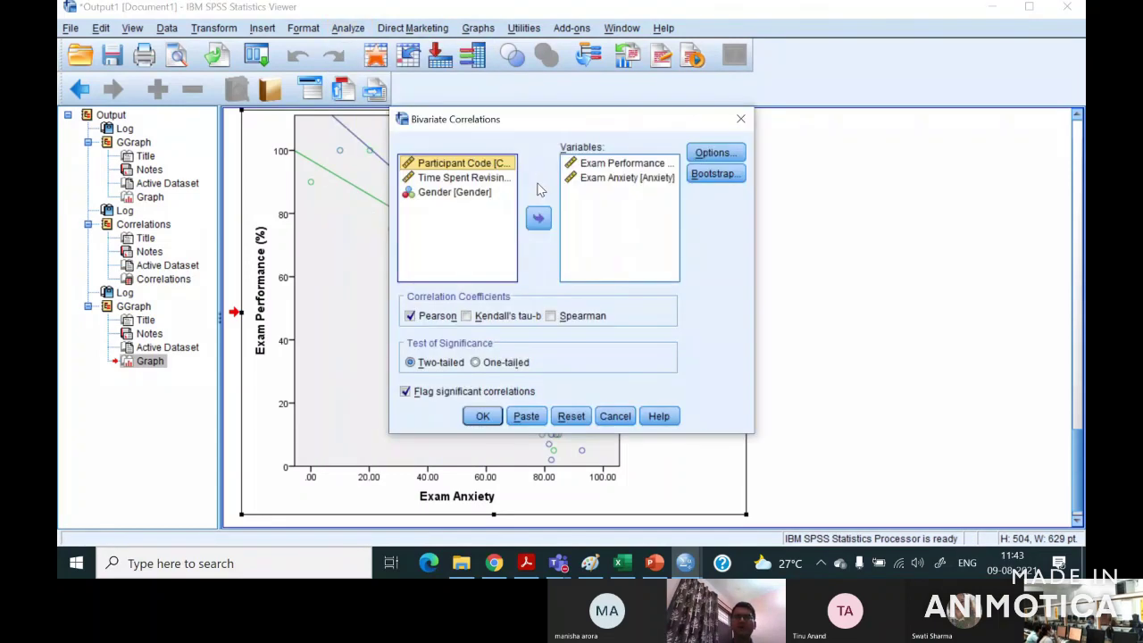
left_click(618, 163)
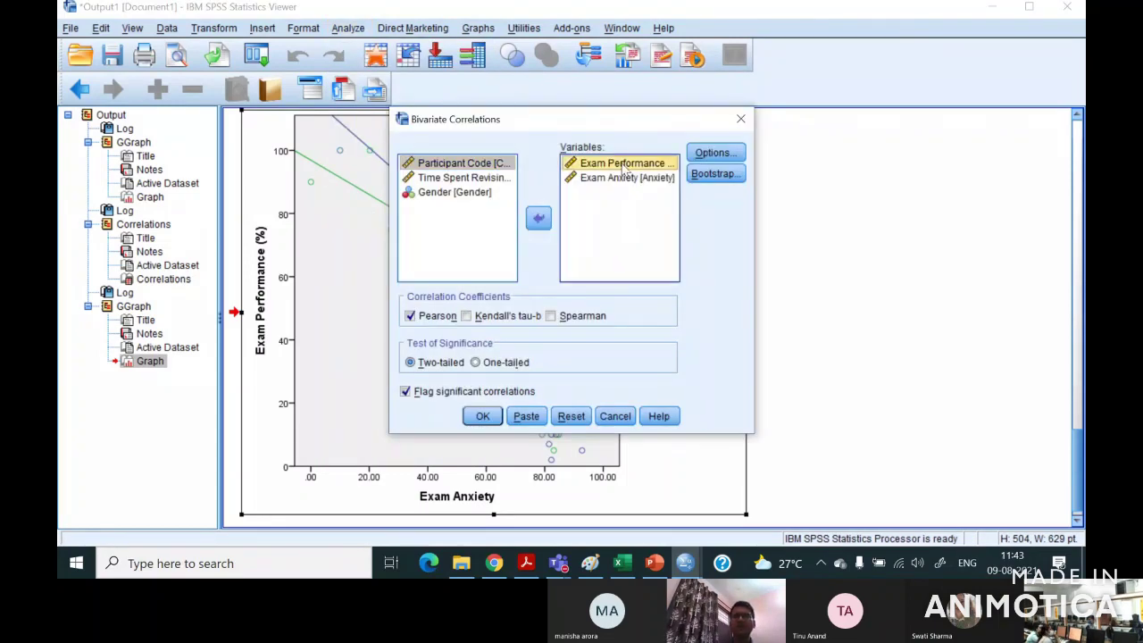
left_click(613, 178)
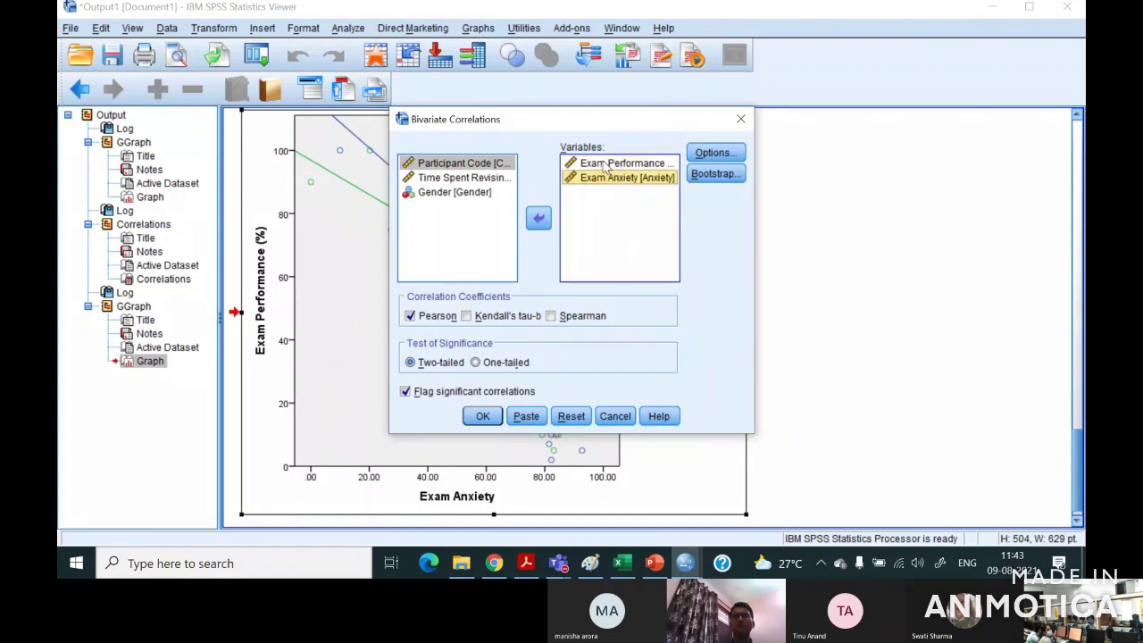
left_click(605, 166)
left_click(613, 181)
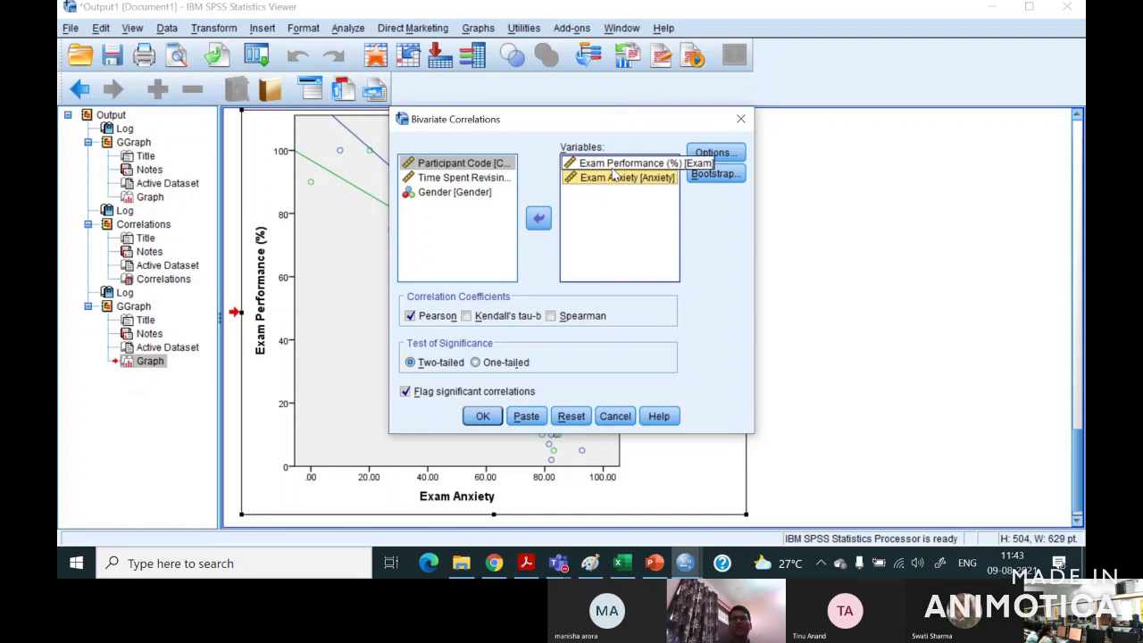
left_click(614, 166)
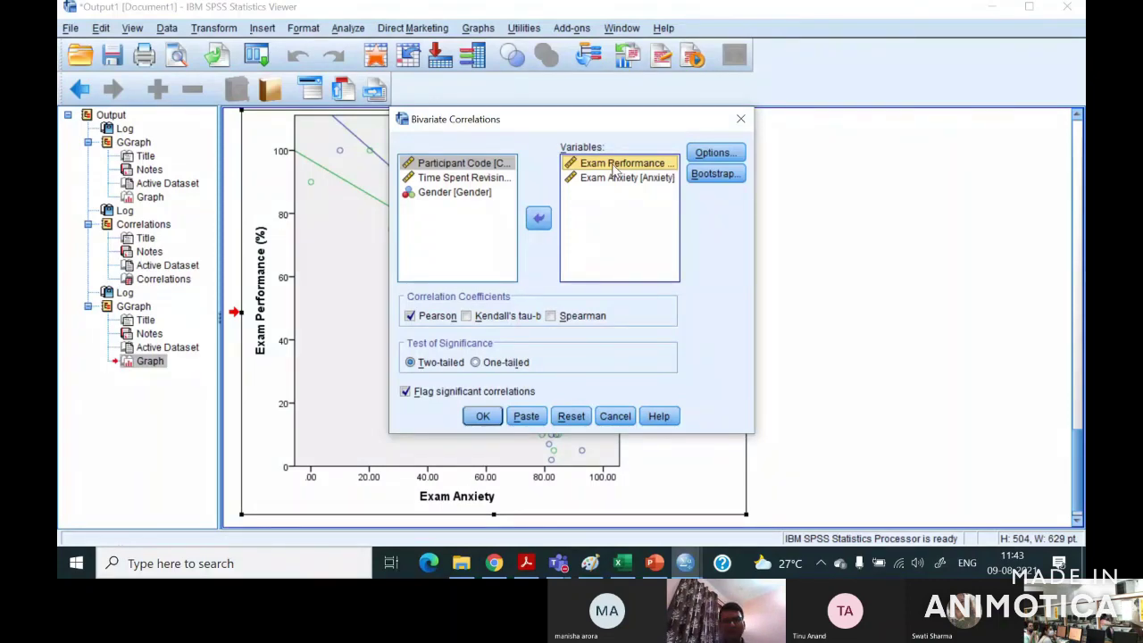
left_click(480, 417)
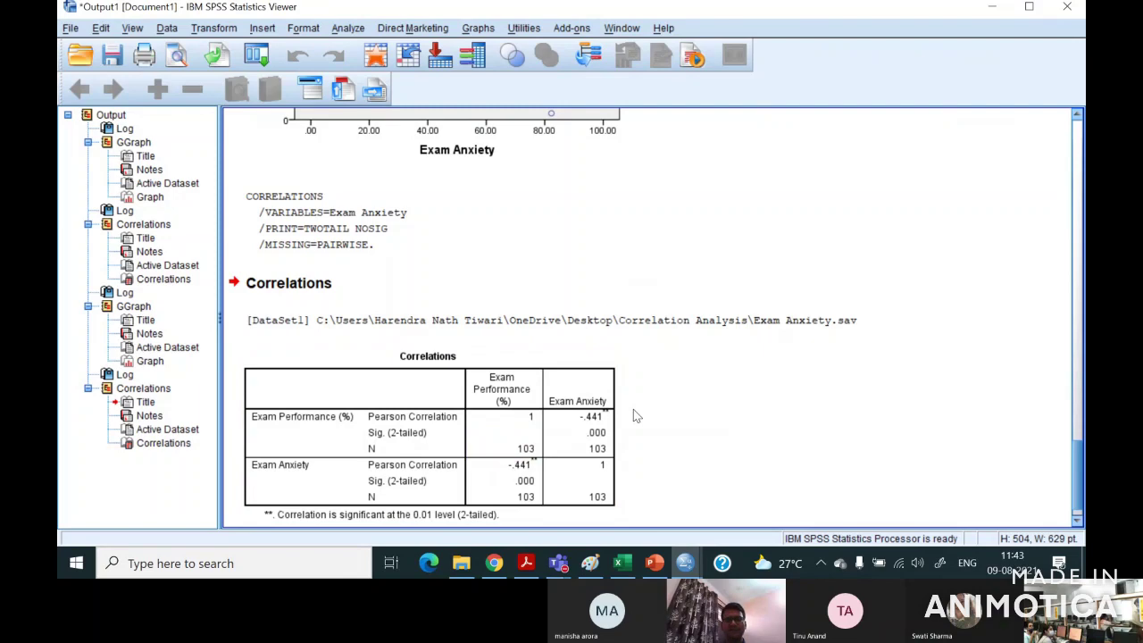
Examine the new Correlations table for the Pearson coefficient and significance between Exam Performance (%) and Exam Anxiety.
scroll(633, 415, "down", 1)
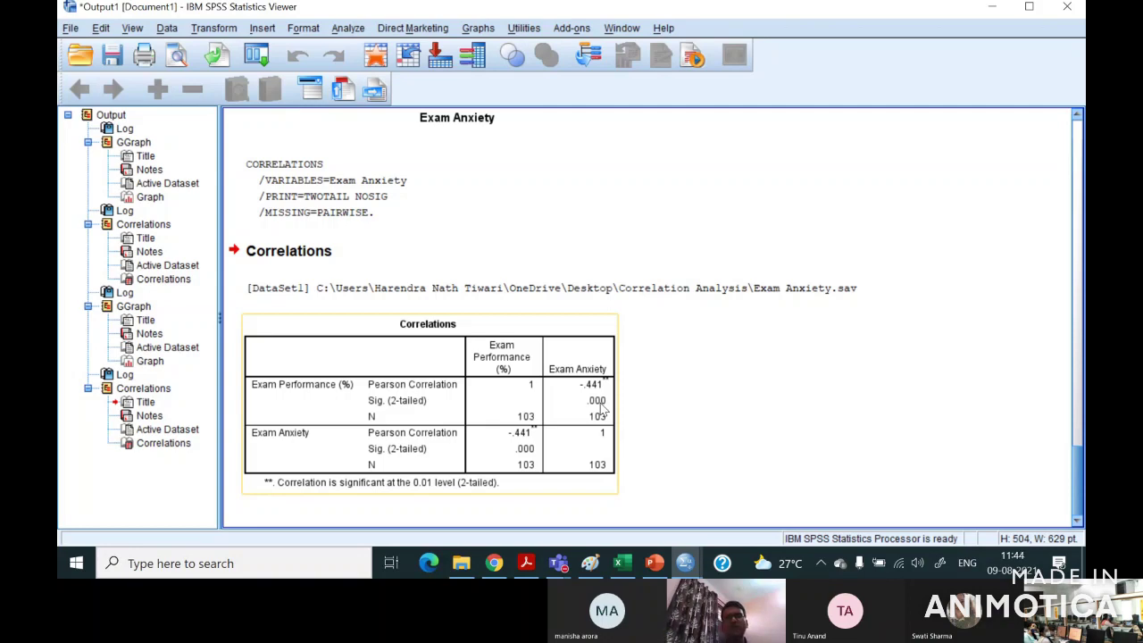
left_click(542, 250)
left_click(565, 368)
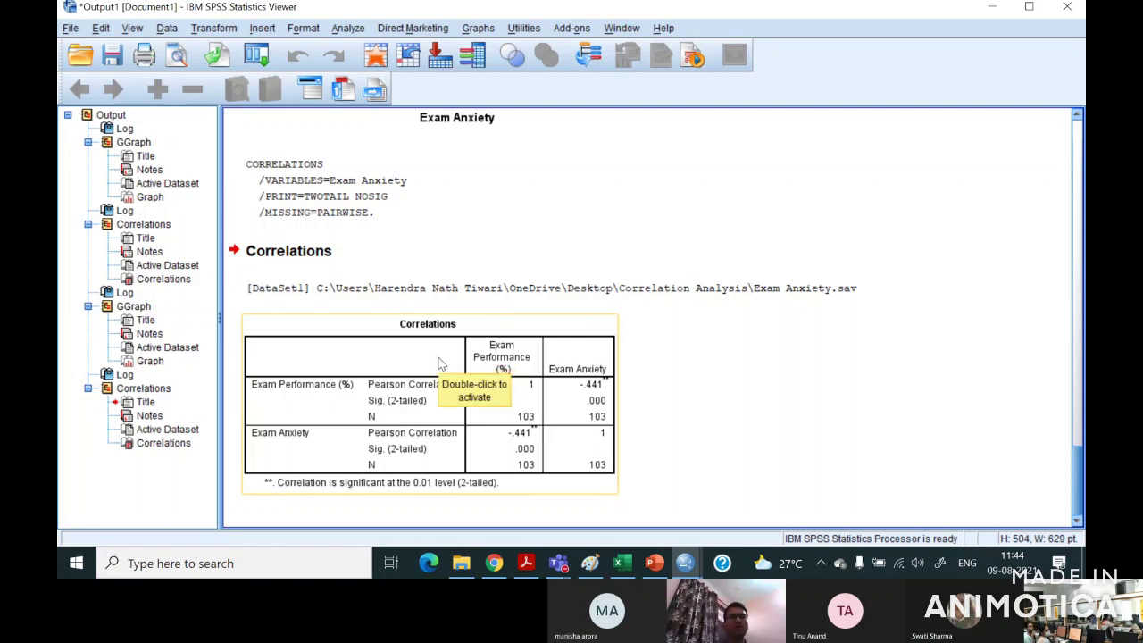
left_click(340, 232)
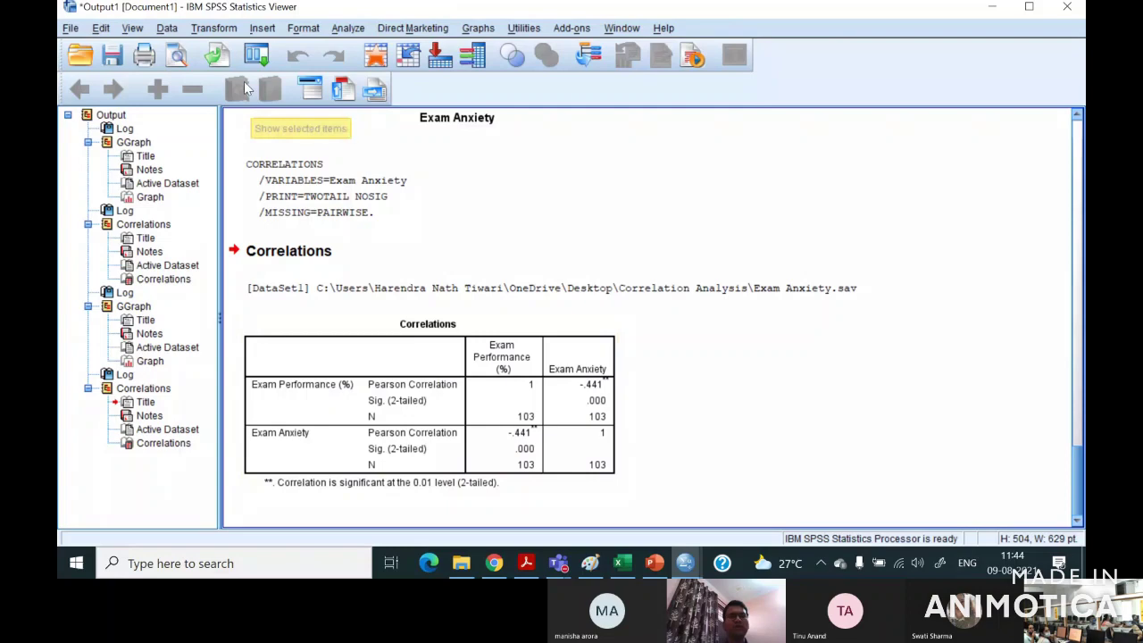
Go to the Exam Anxiety dataset and check the Male and Female entries in the Gender column.
left_click(167, 28)
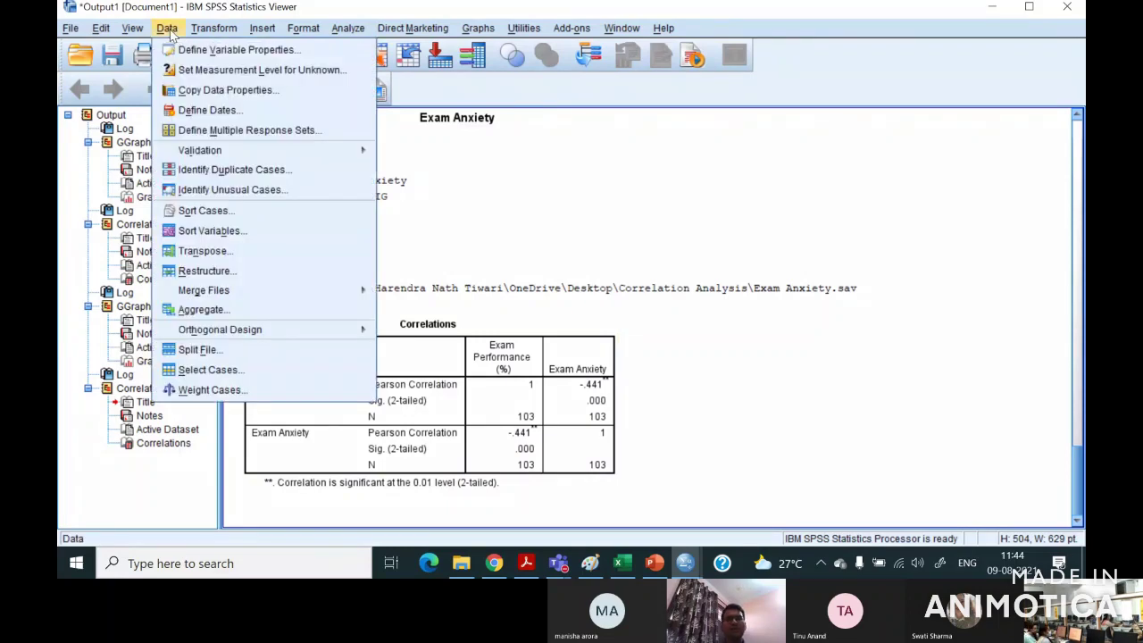
left_click(473, 234)
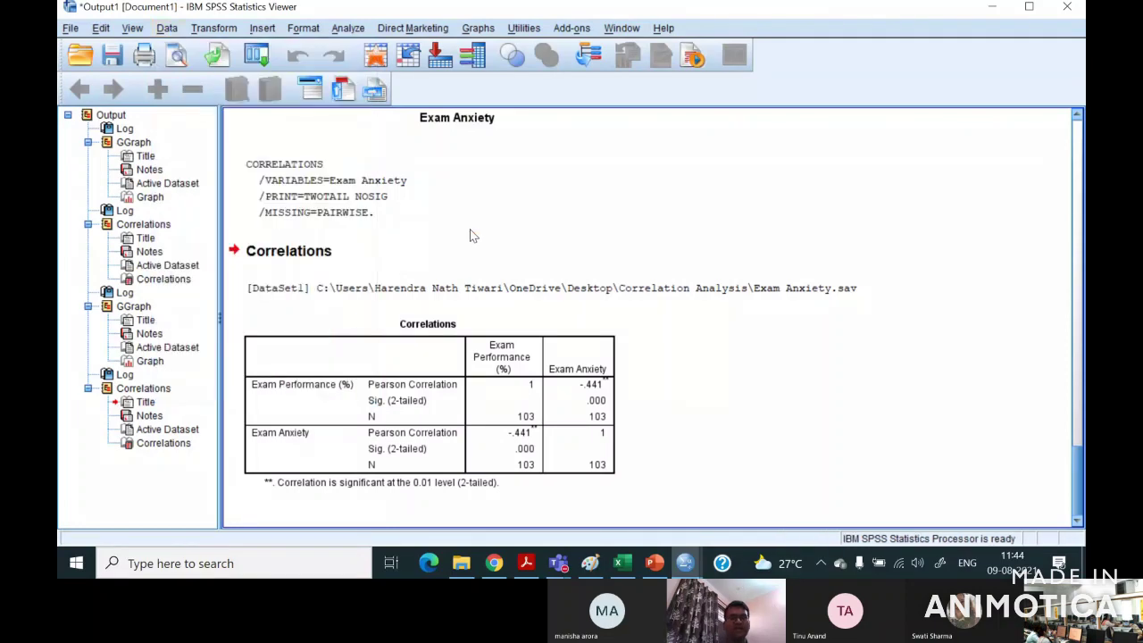
left_click(382, 60)
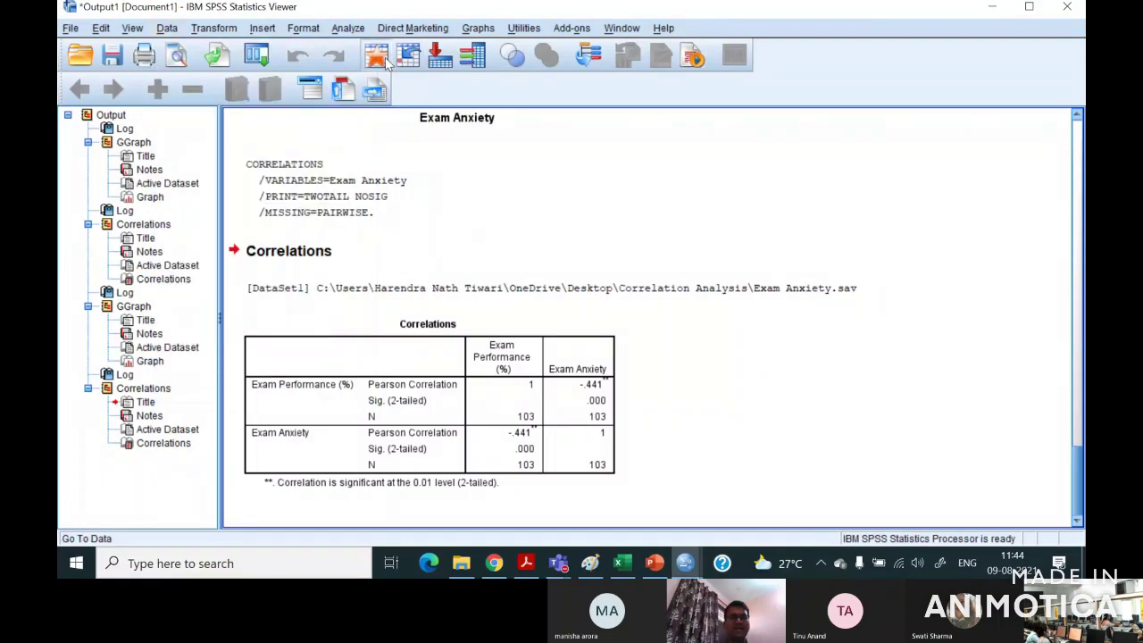
left_click(436, 121)
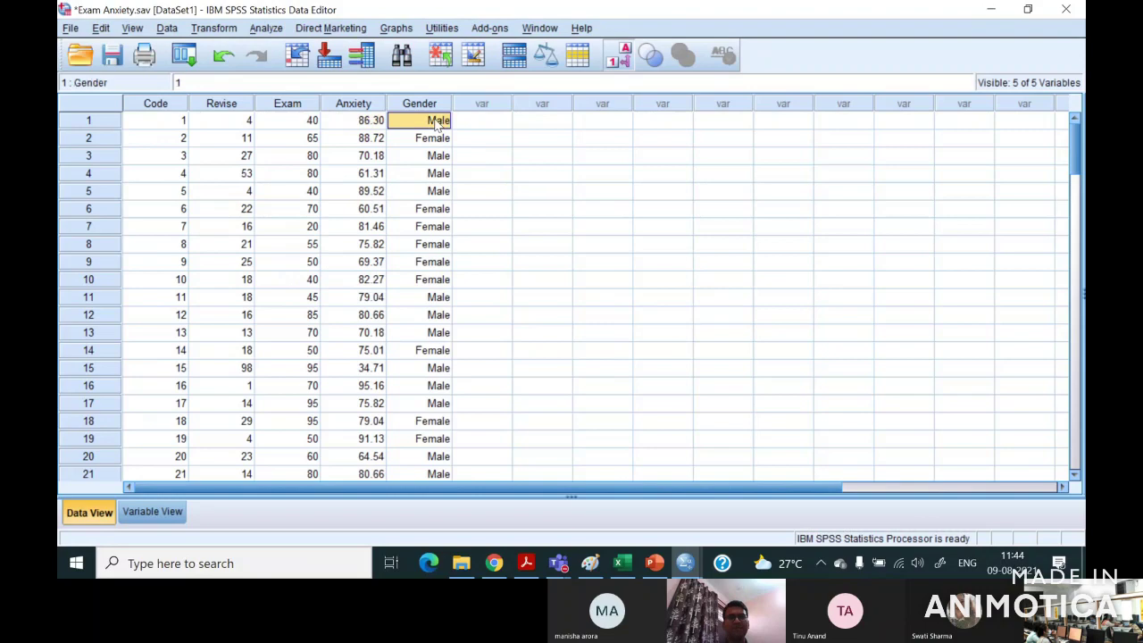
left_click(433, 139)
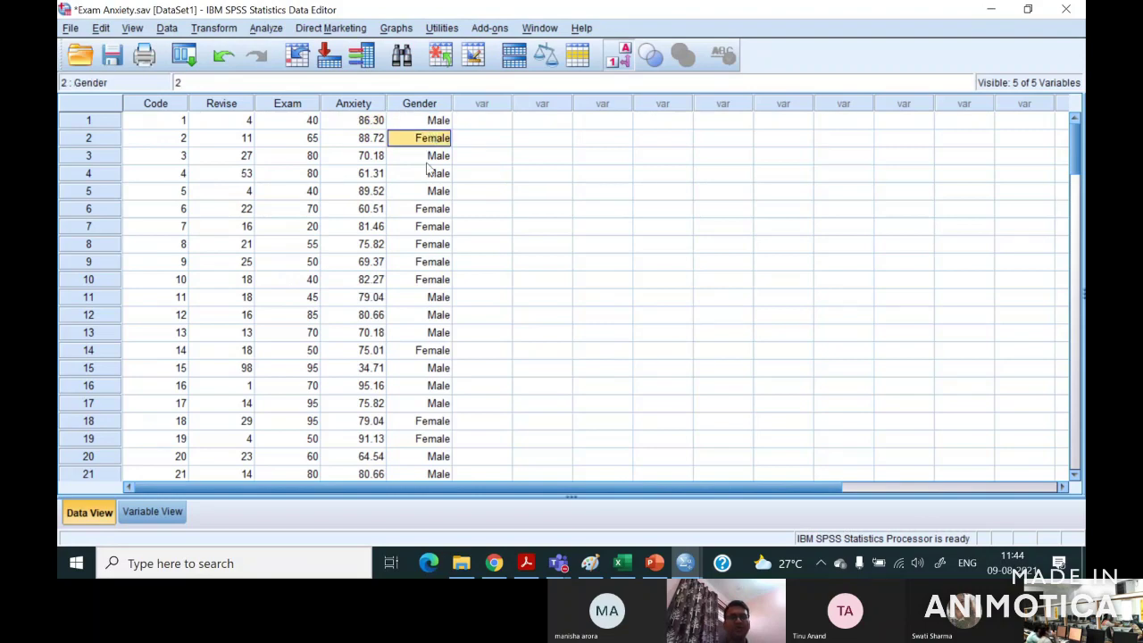
left_click(427, 164)
left_click(428, 178)
left_click(424, 192)
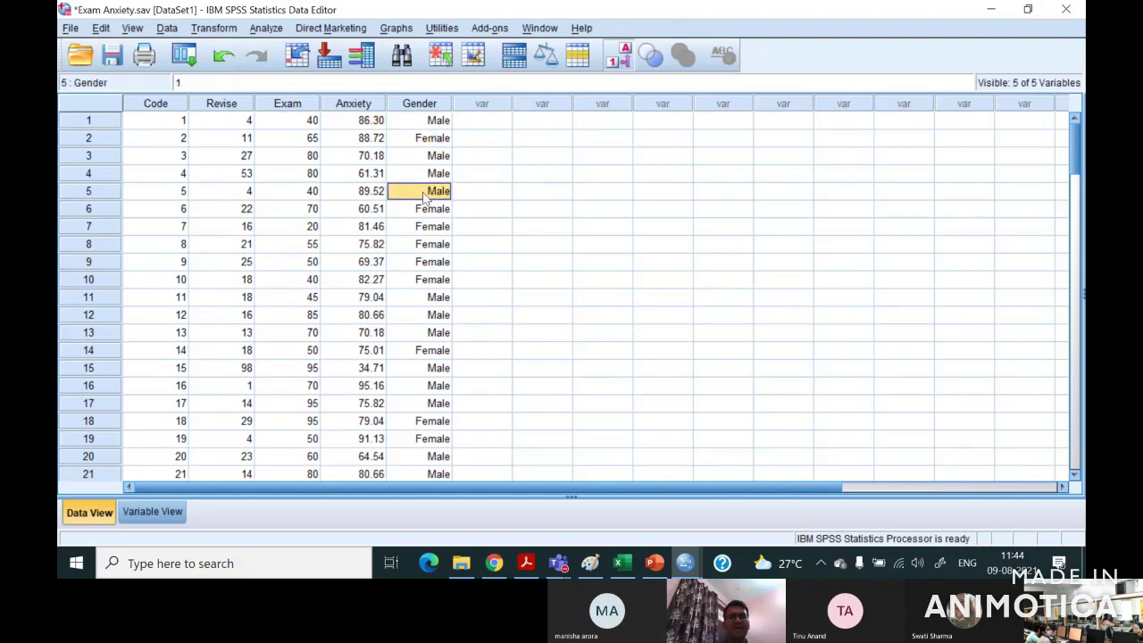
left_click(426, 230)
left_click(426, 230)
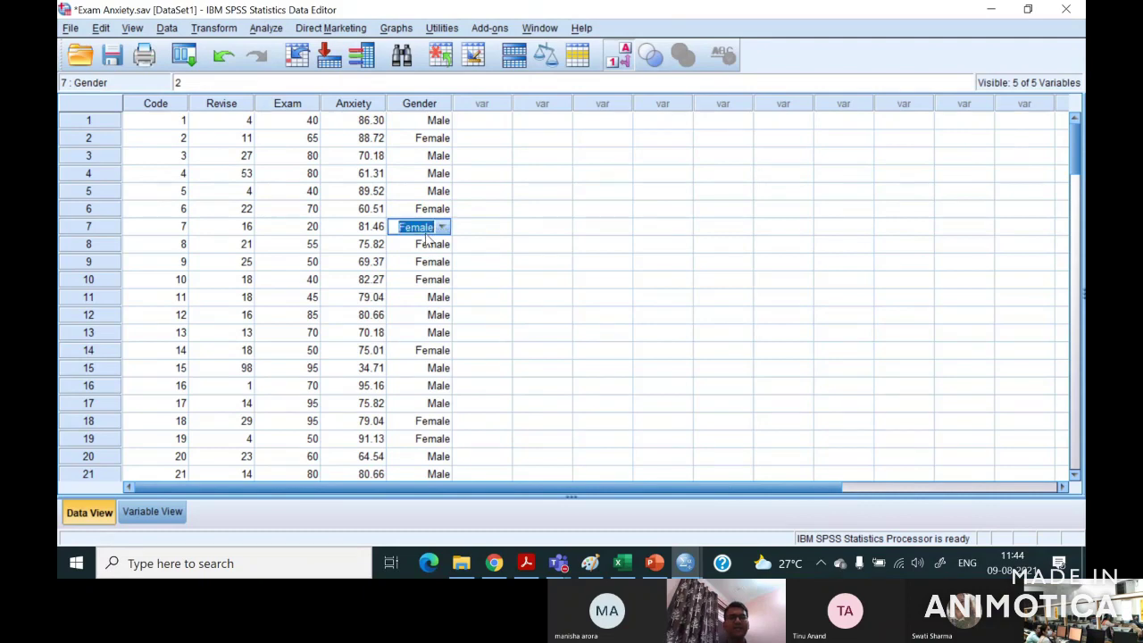
left_click(490, 243)
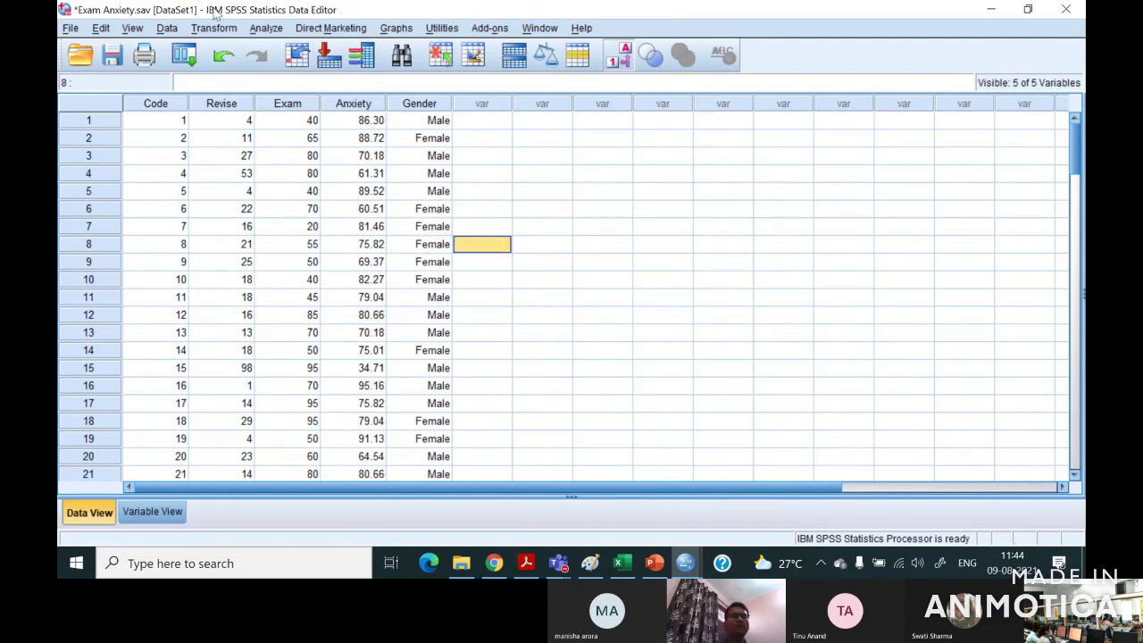
left_click(163, 29)
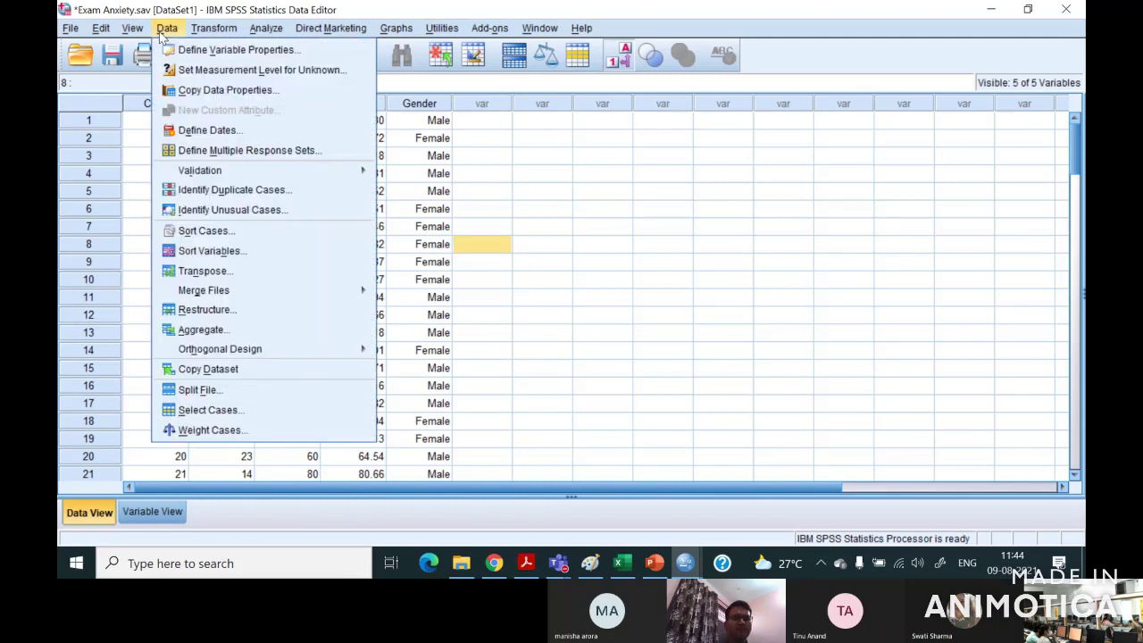
left_click(247, 399)
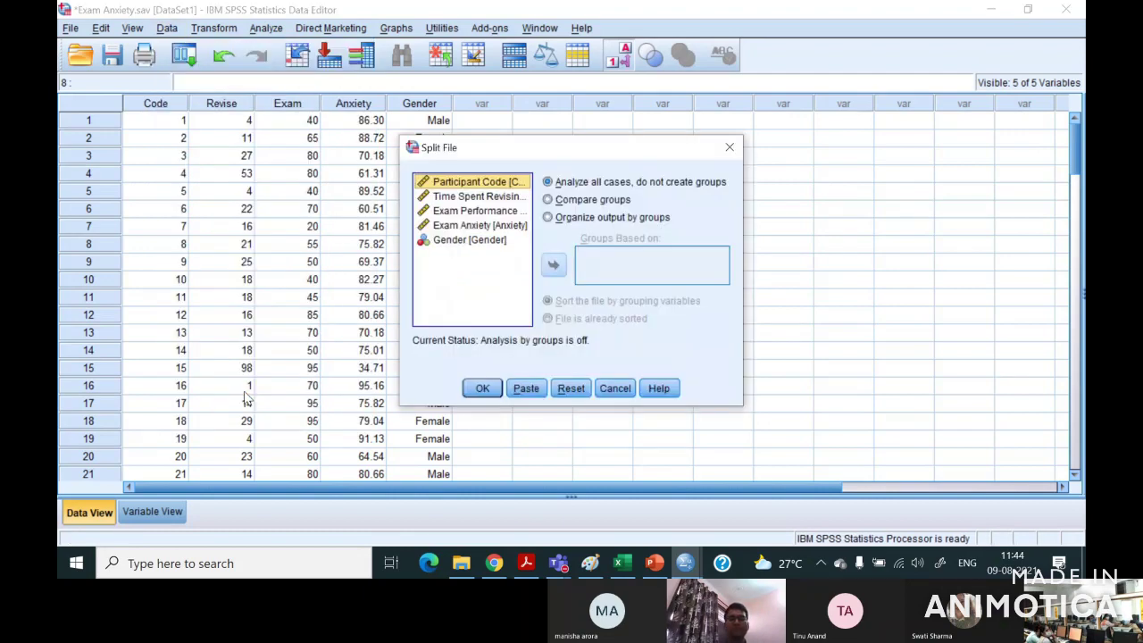
left_click(500, 243)
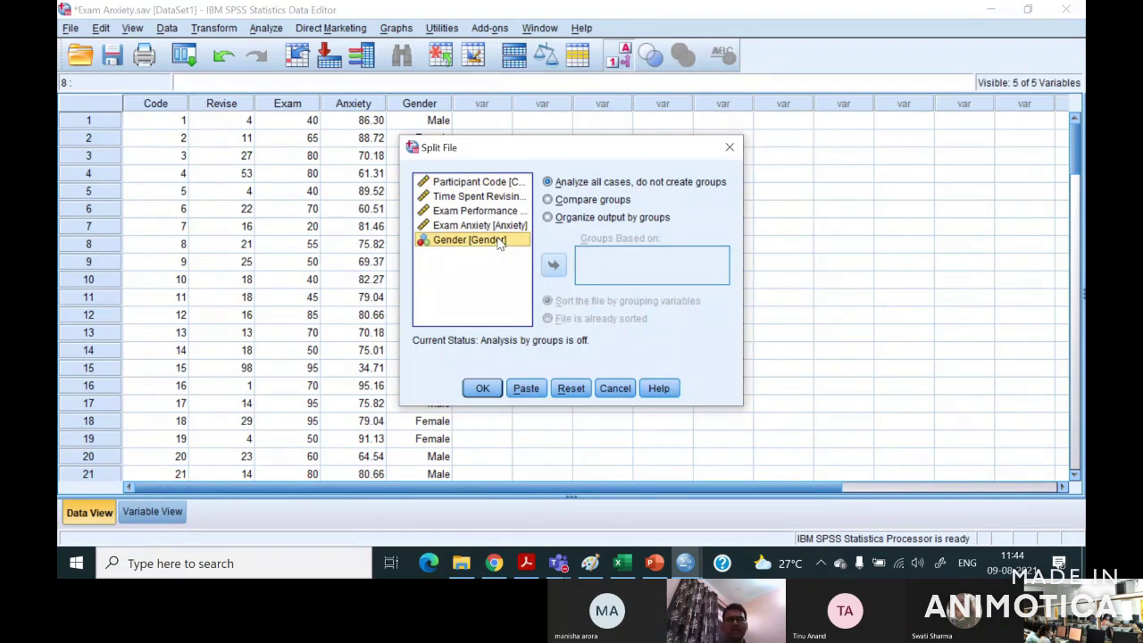
left_click(558, 218)
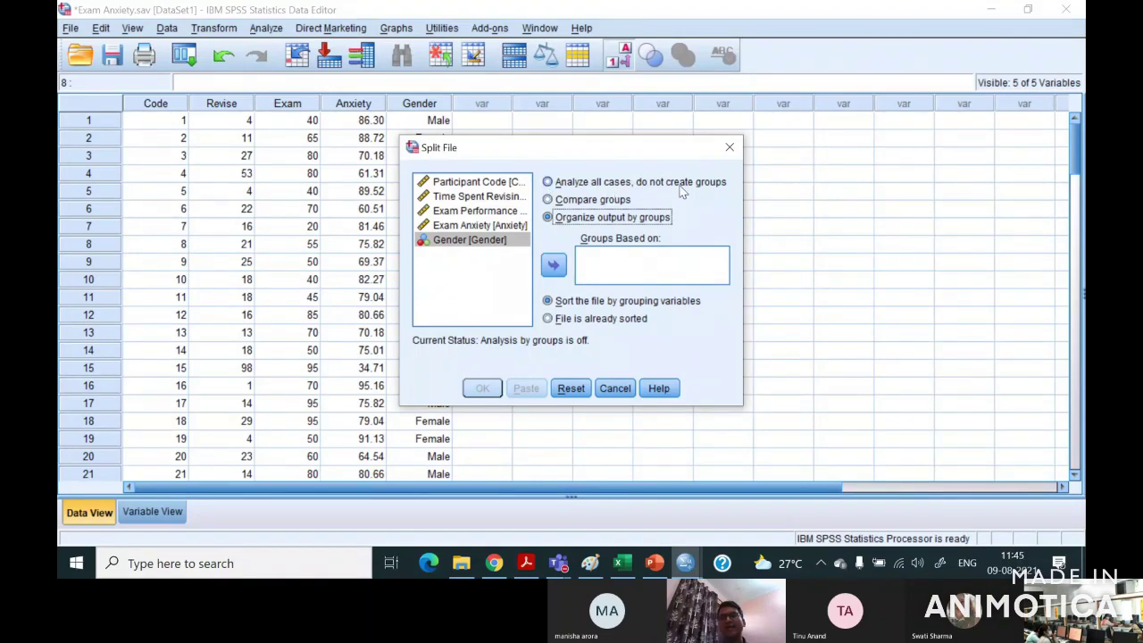
left_click(555, 183)
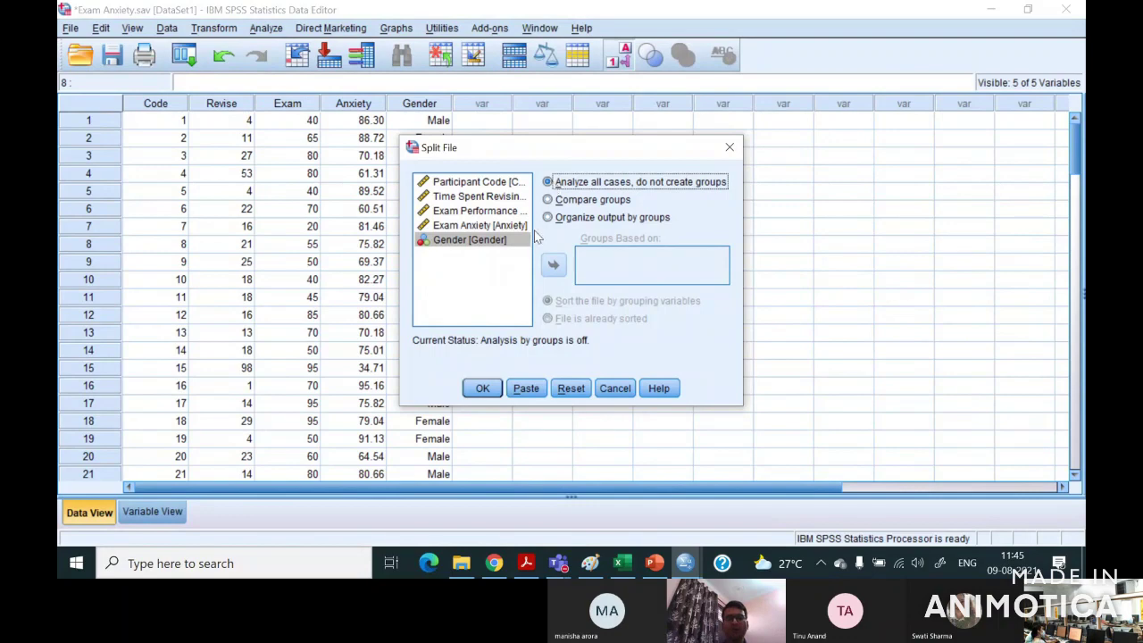
left_click(550, 218)
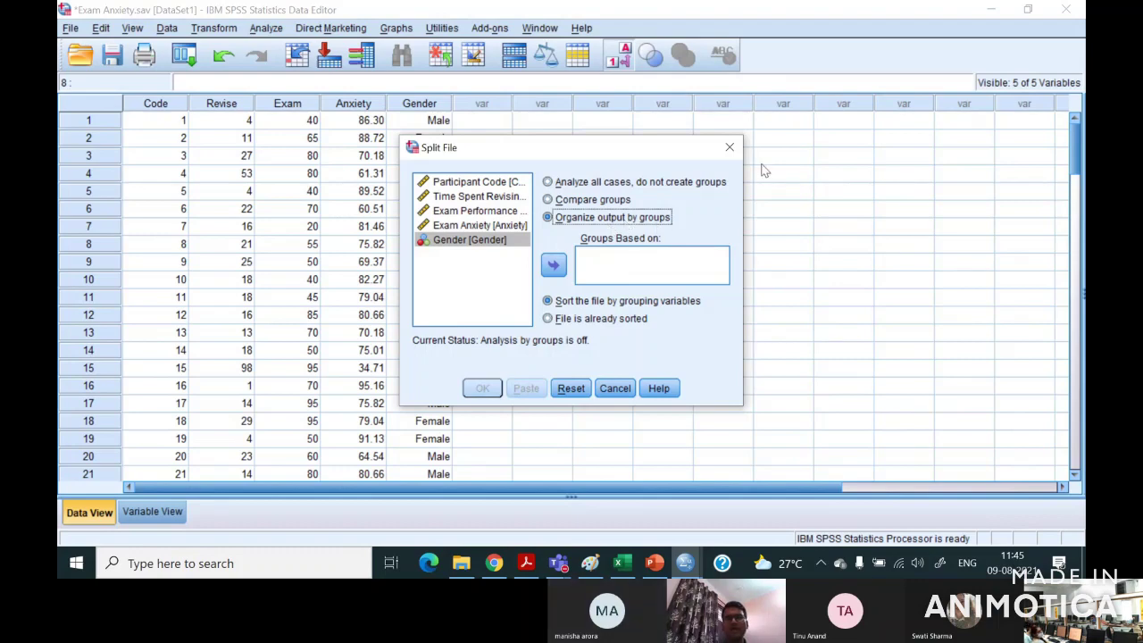
left_click(726, 152)
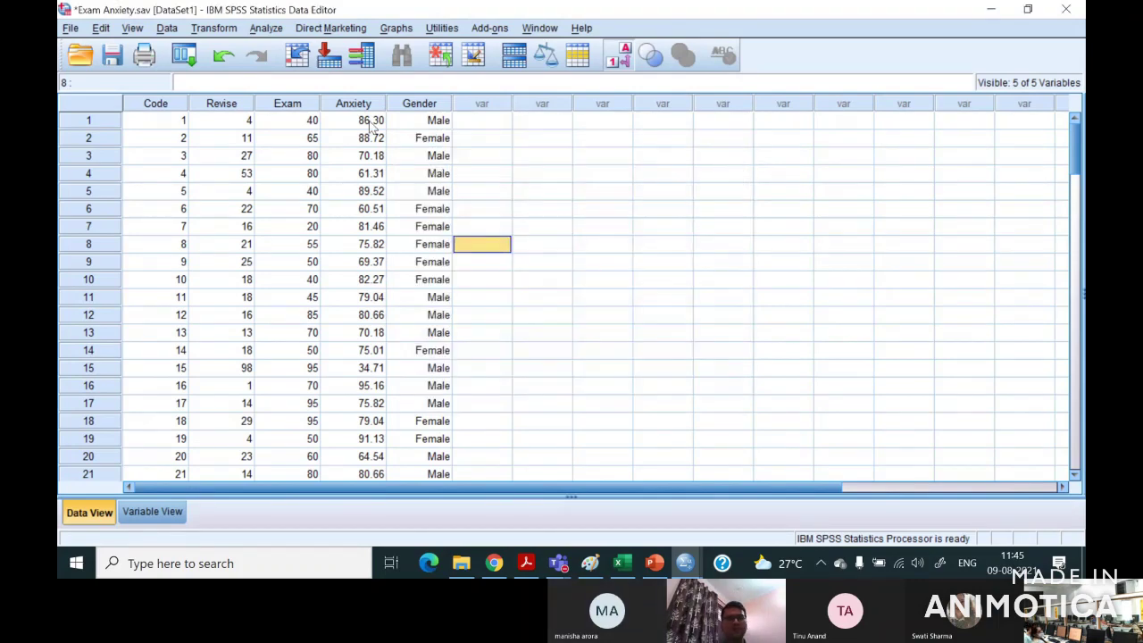
Split the file to organize output by groups based on Gender, sorting the file by the grouping variable.
left_click(166, 29)
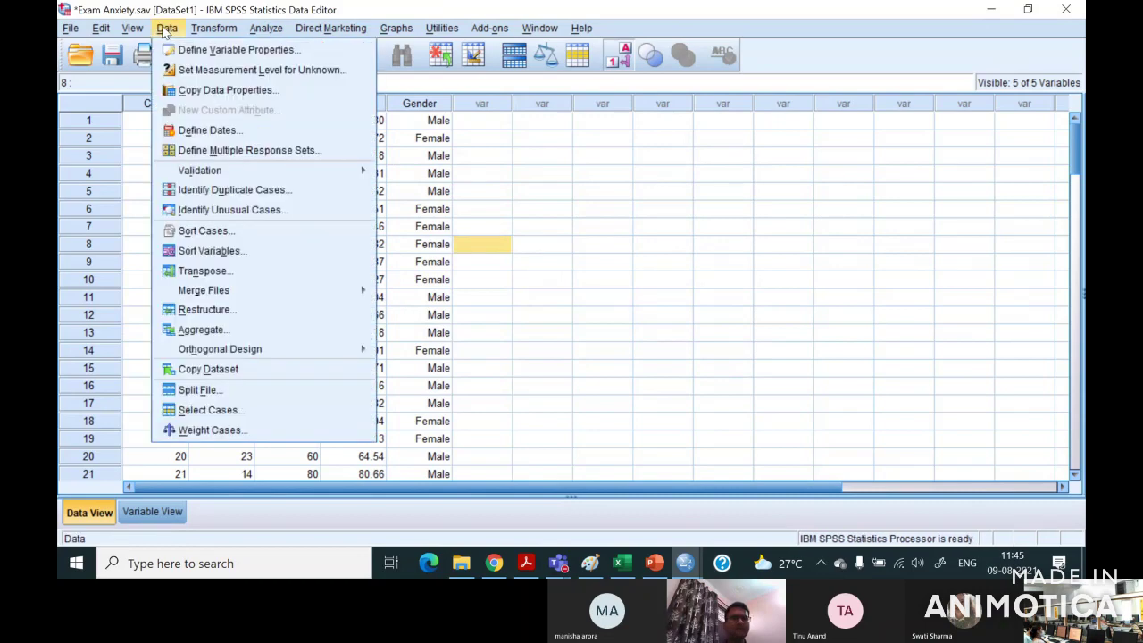
left_click(234, 389)
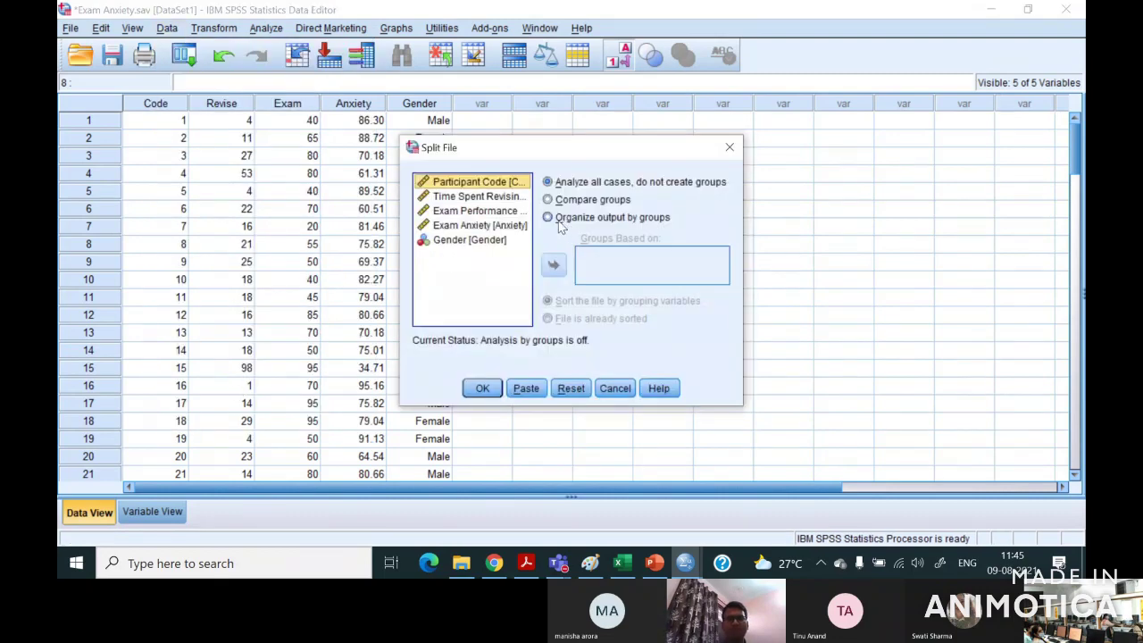
left_click(561, 223)
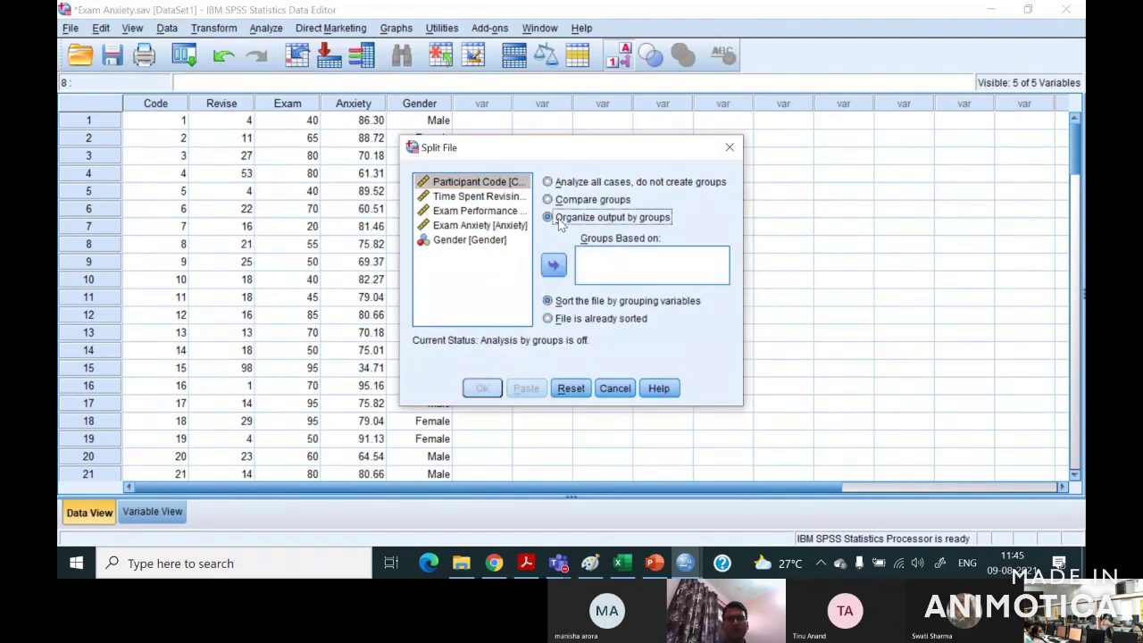
left_click(491, 242)
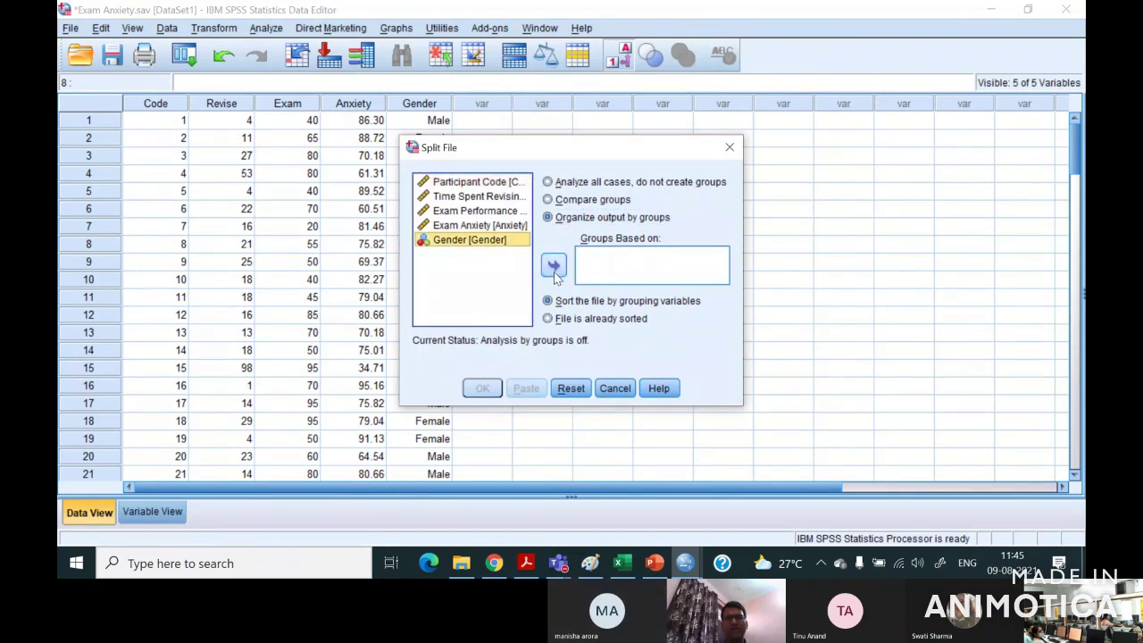
left_click(554, 267)
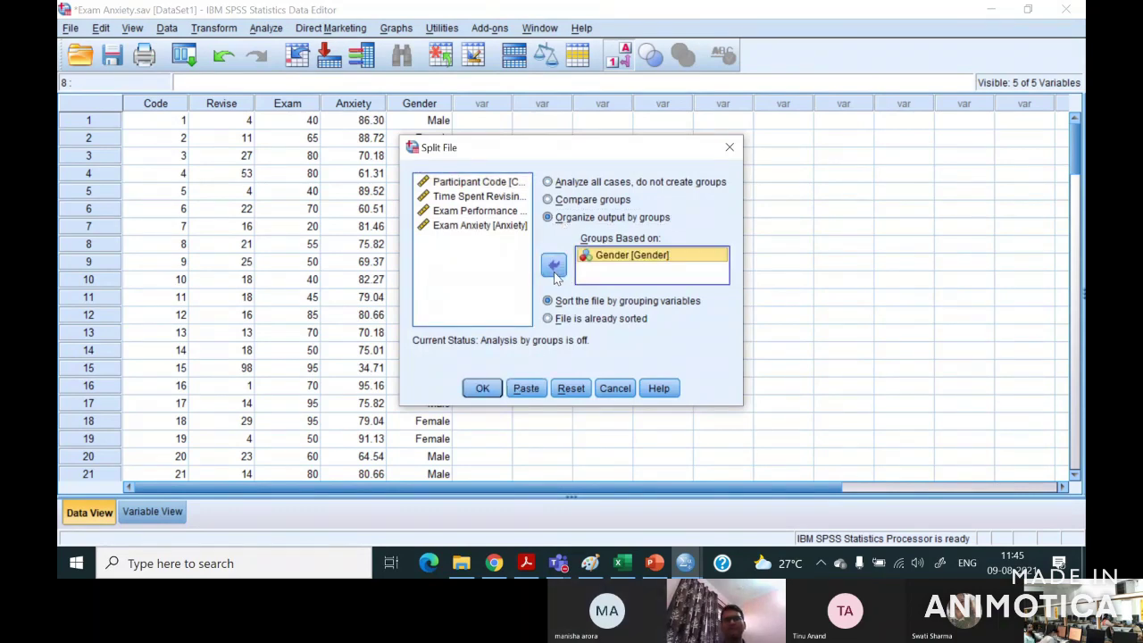
left_click(486, 391)
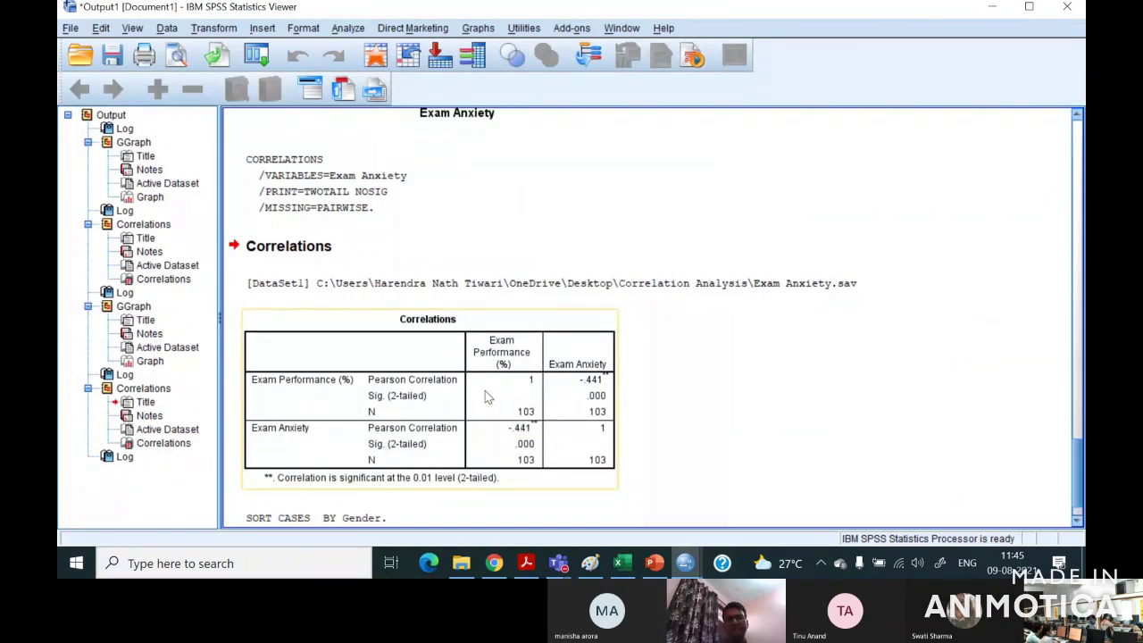
left_click(281, 522)
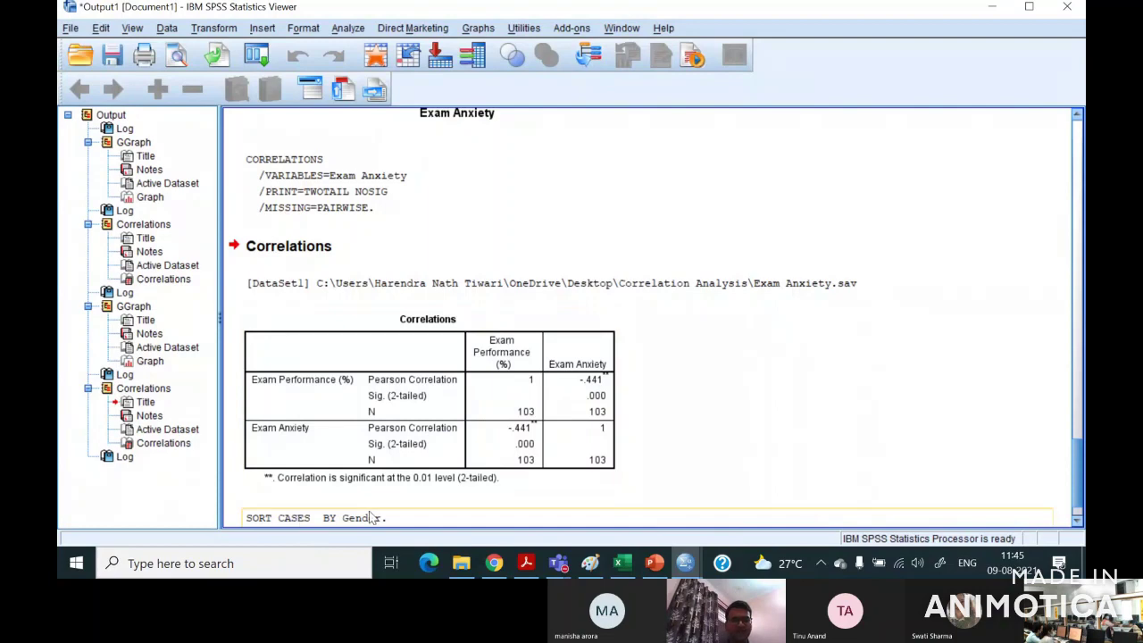
left_click(487, 489)
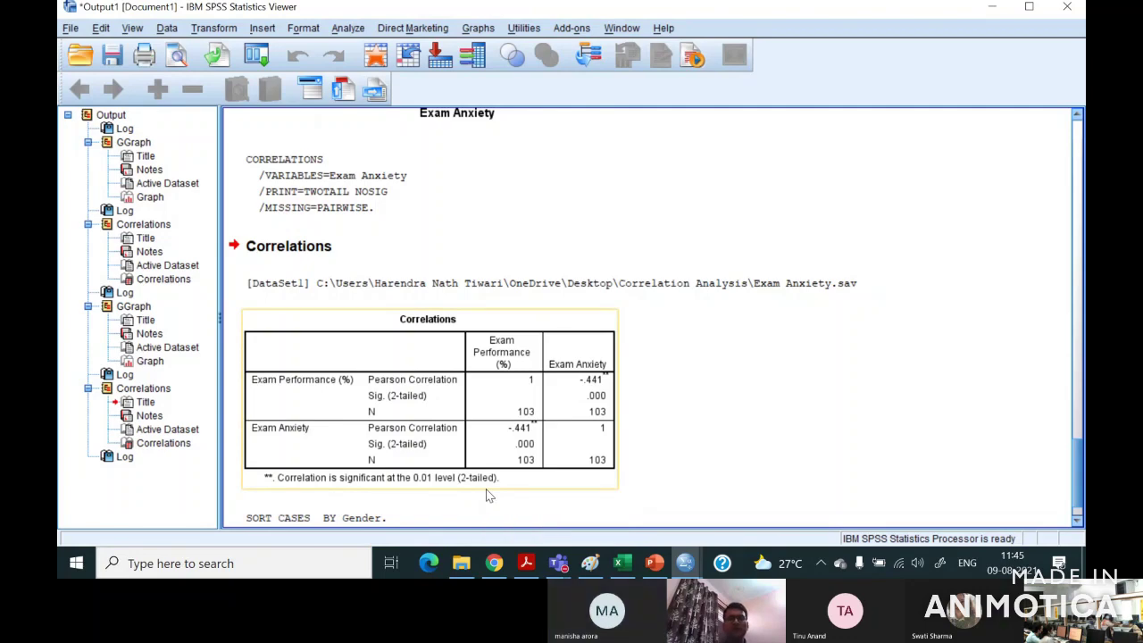
left_click(489, 497)
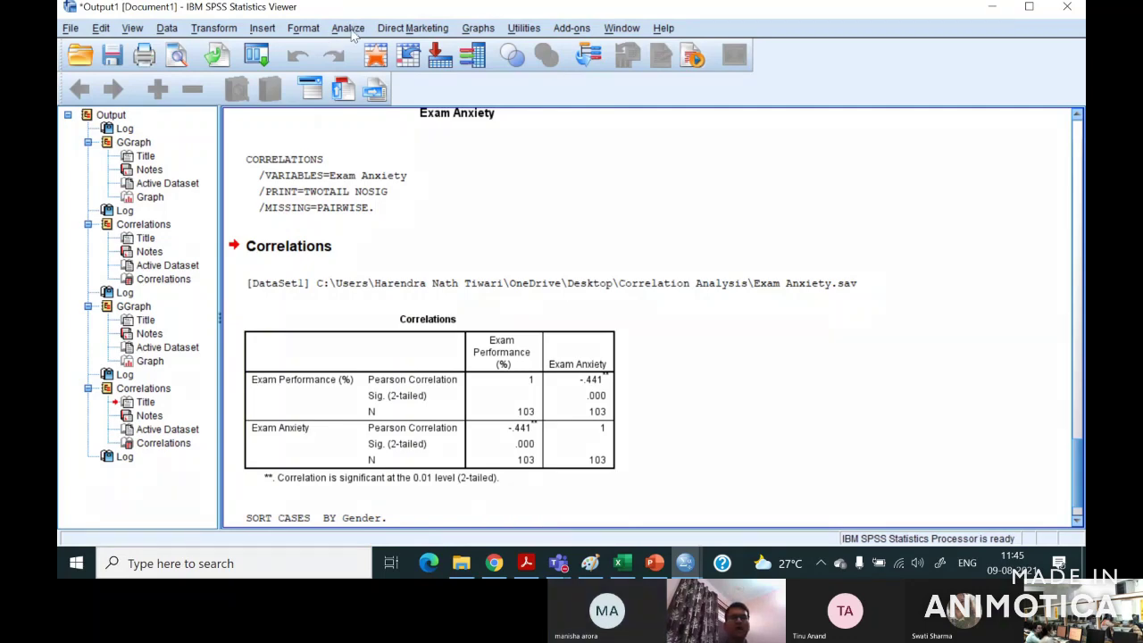
Run a two-tailed Pearson bivariate correlation of Exam Performance (%) and Exam Anxiety on the gender-split data and view both gender tables.
left_click(347, 27)
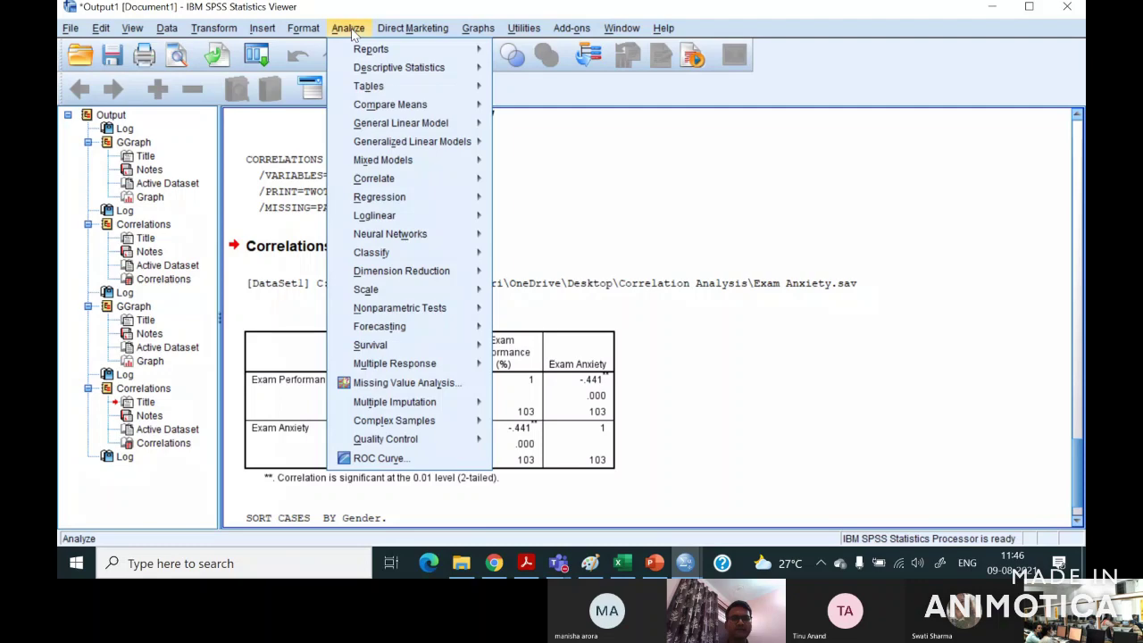
mouse_move(437, 179)
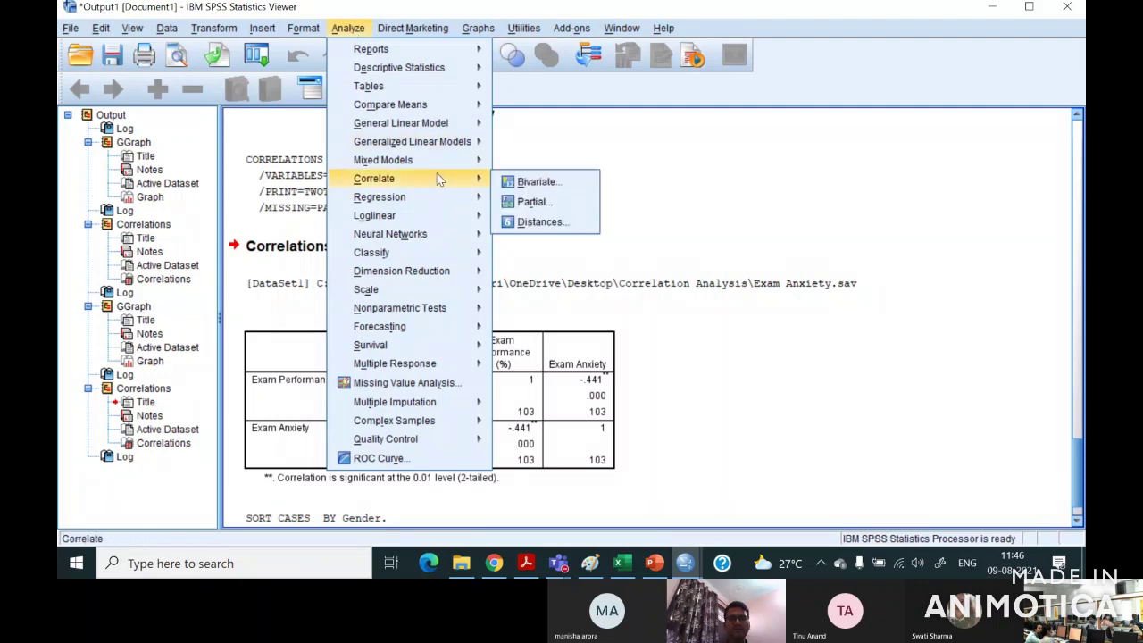
left_click(527, 183)
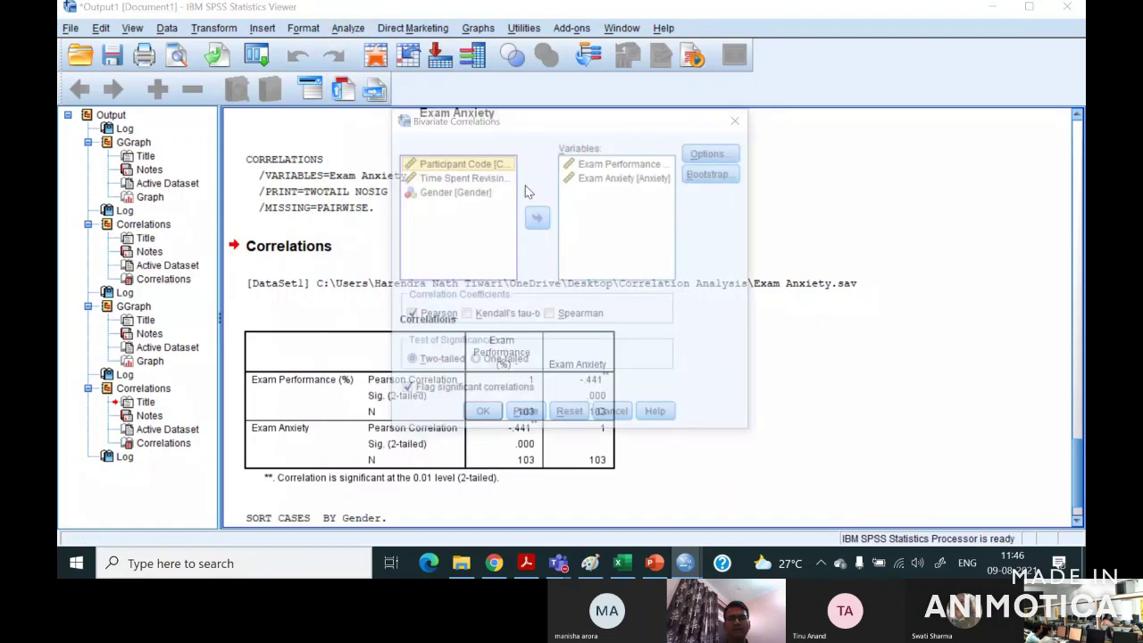
left_click(625, 164)
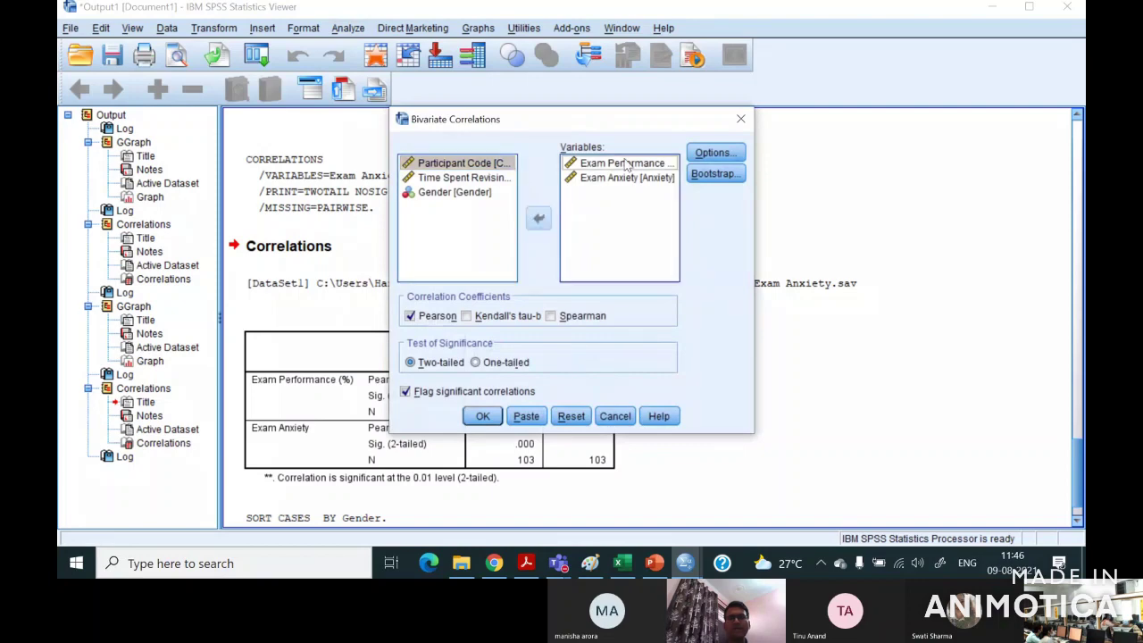
left_click(625, 177)
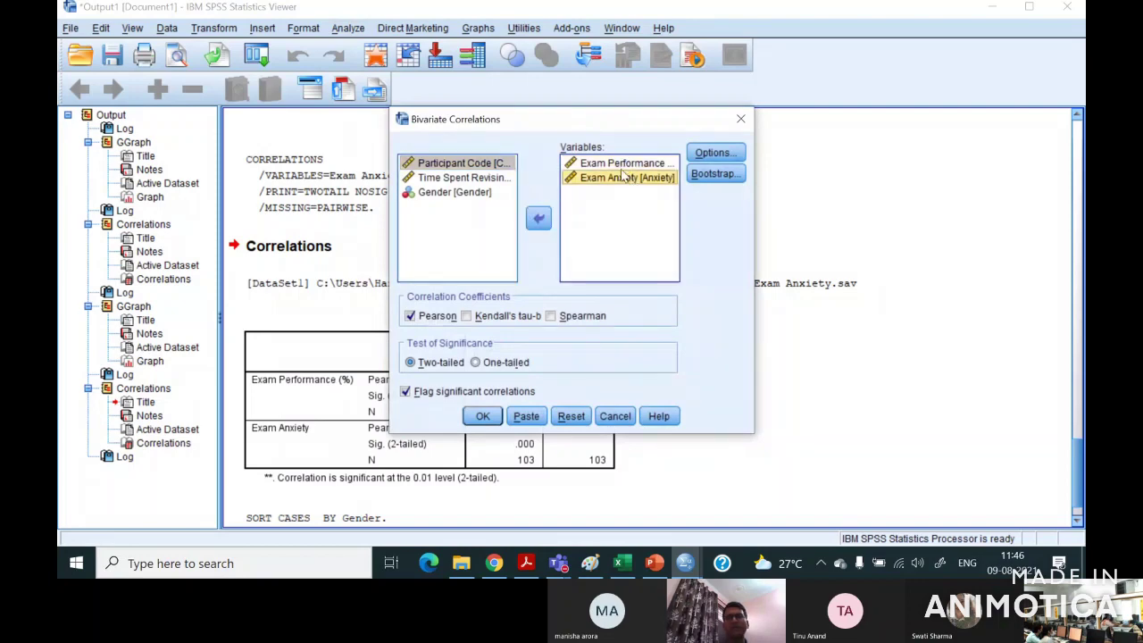
key("Up")
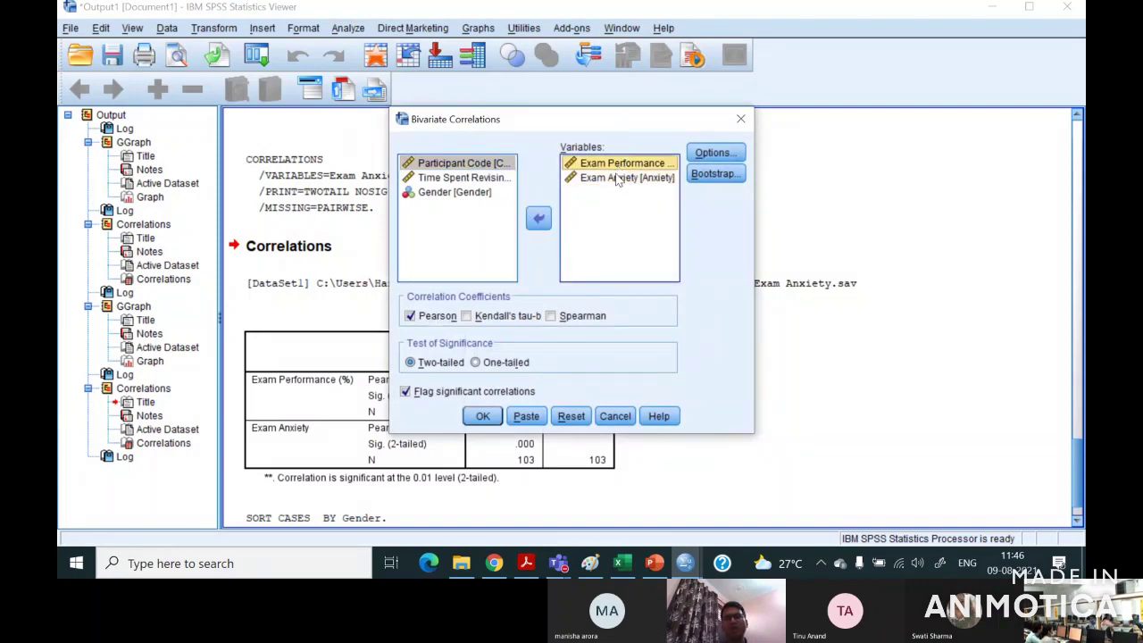
left_click(616, 177)
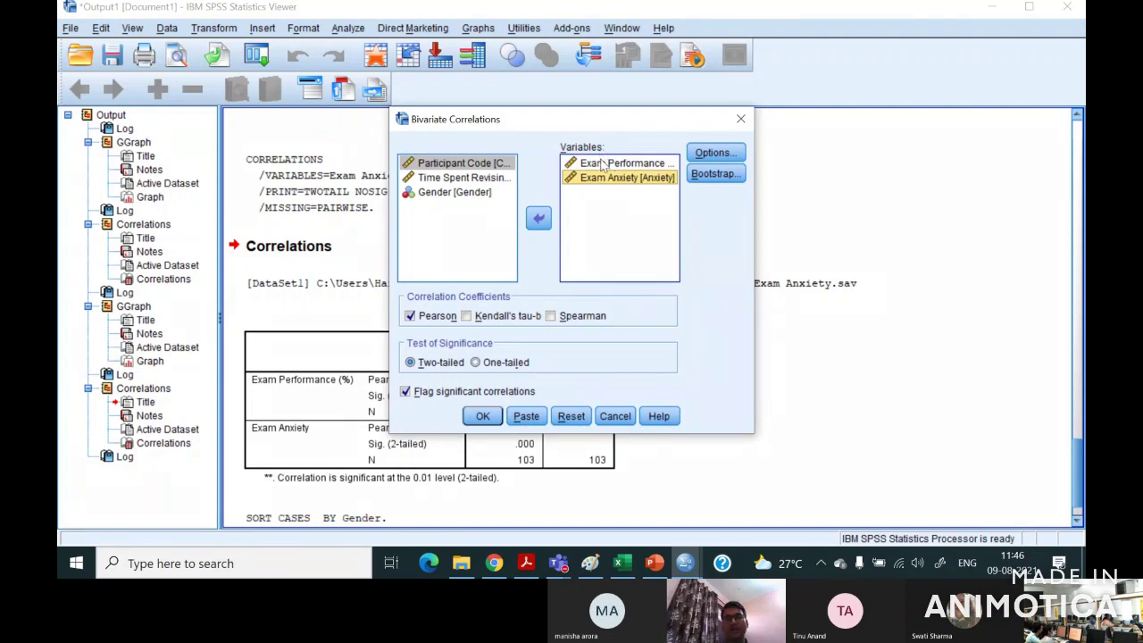
left_click(602, 163)
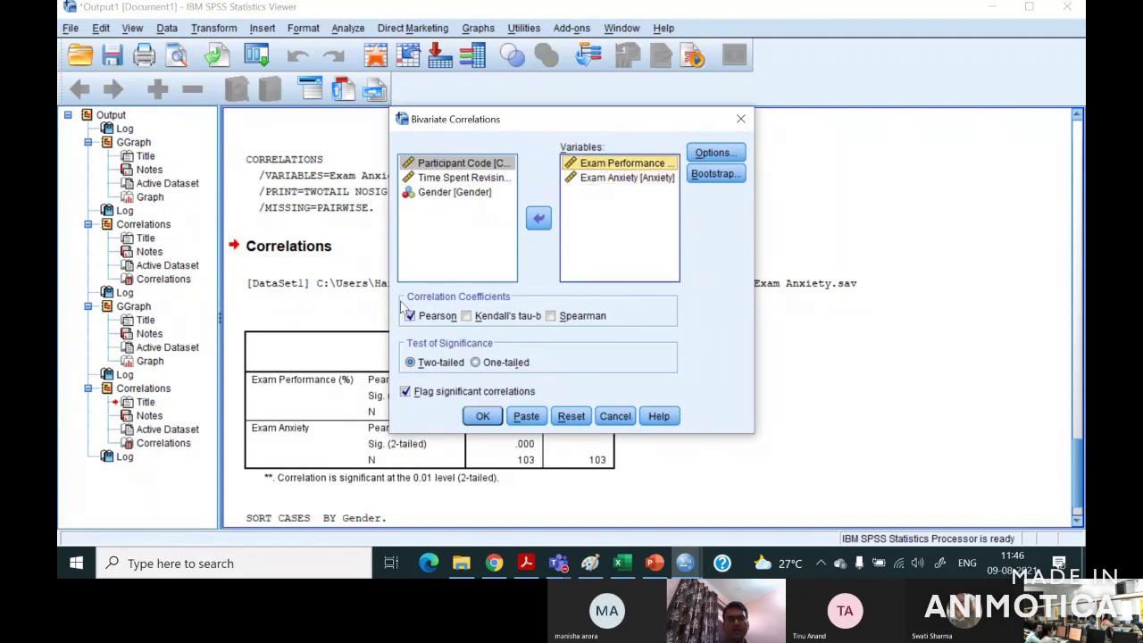
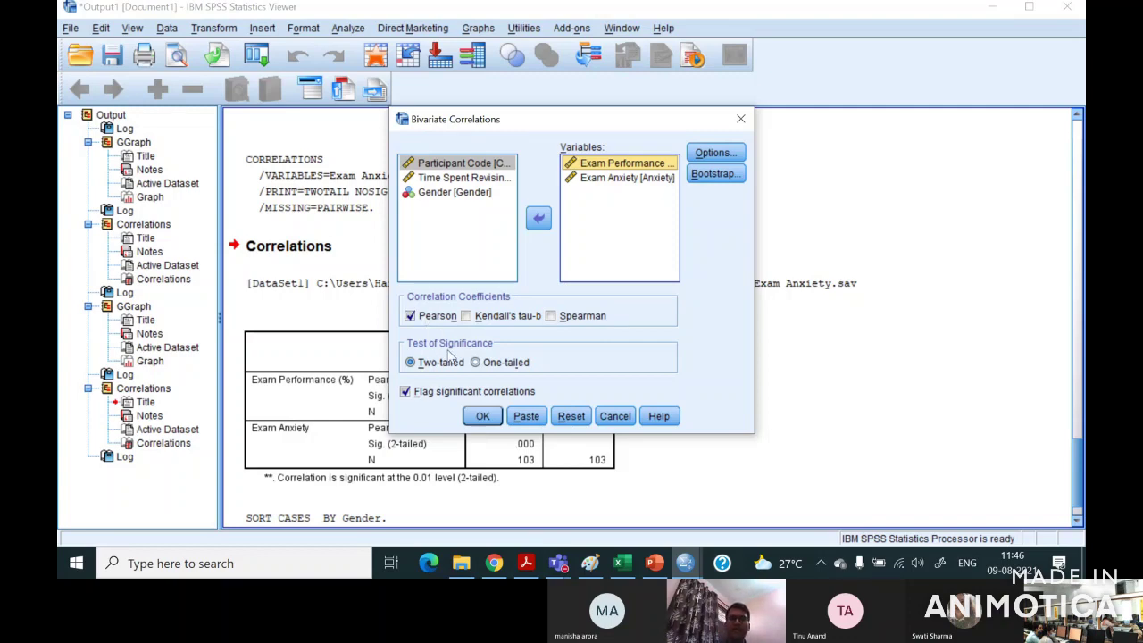
left_click(482, 417)
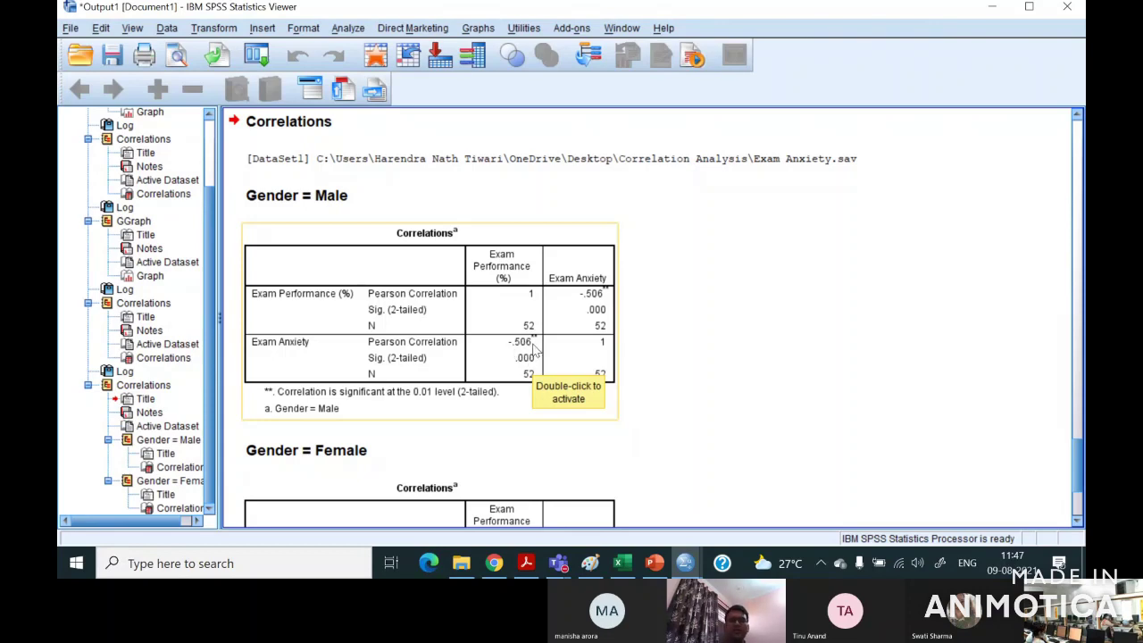
scroll(691, 448, "down", 2)
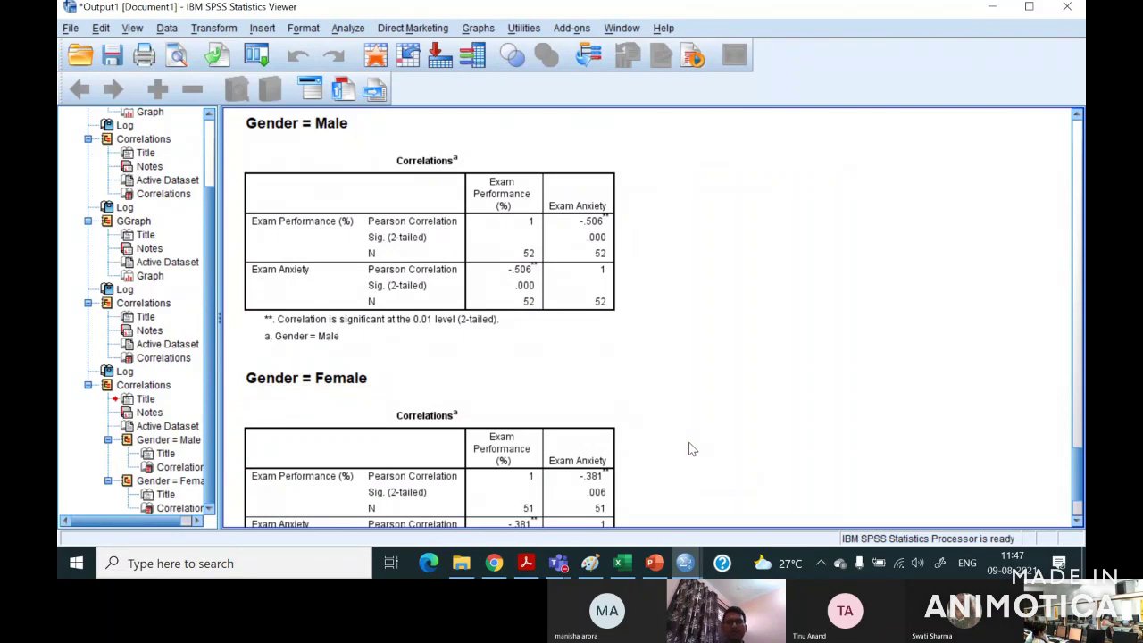
Compare the male and female Pearson coefficients with the r values calculated from r-square in Excel, returning to the SPSS output.
scroll(690, 448, "down", 2)
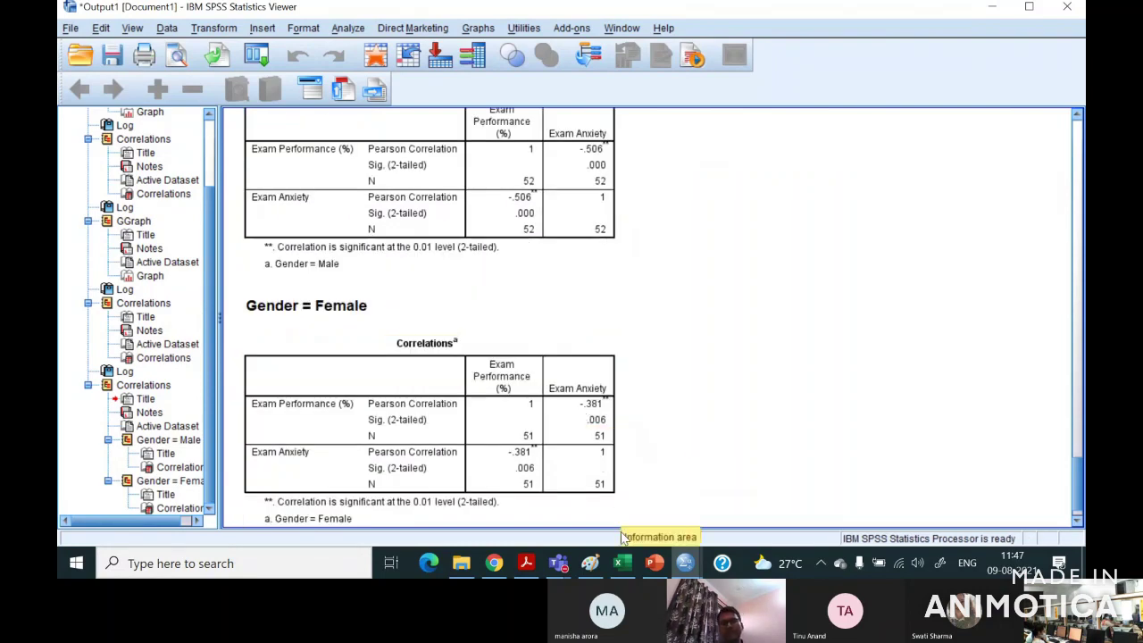
left_click(631, 562)
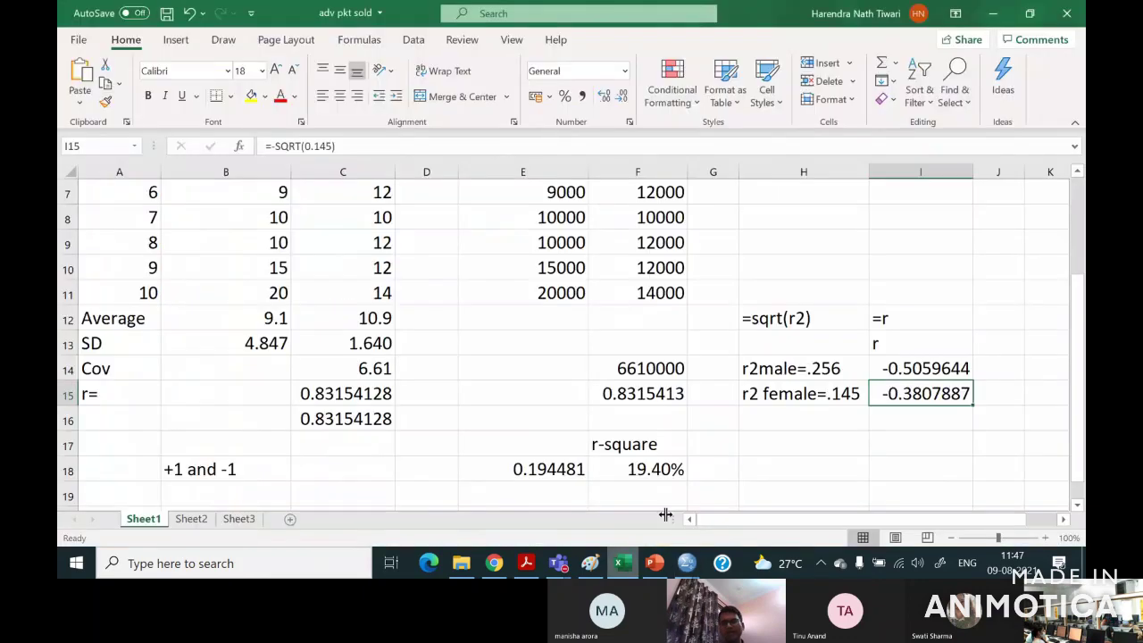
left_click(931, 367)
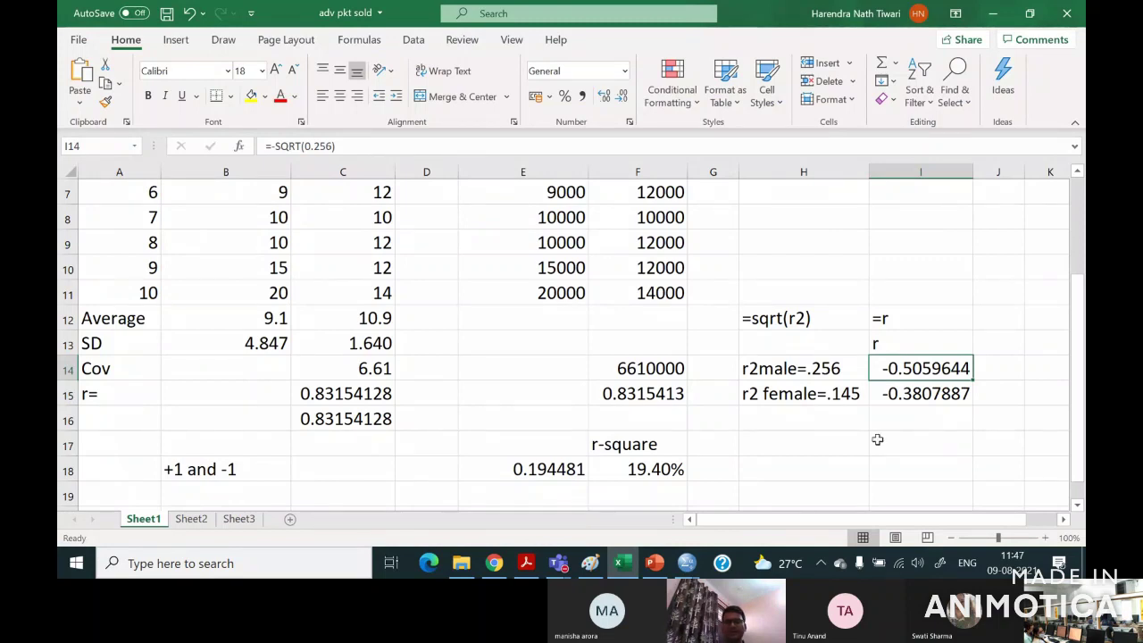
left_click(689, 566)
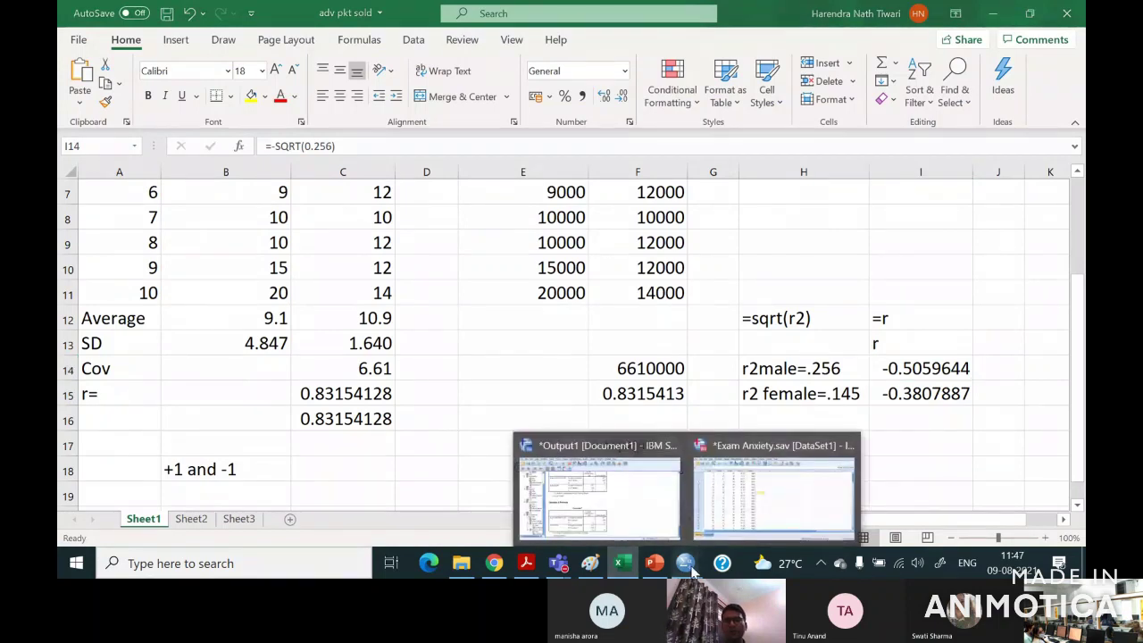
left_click(670, 513)
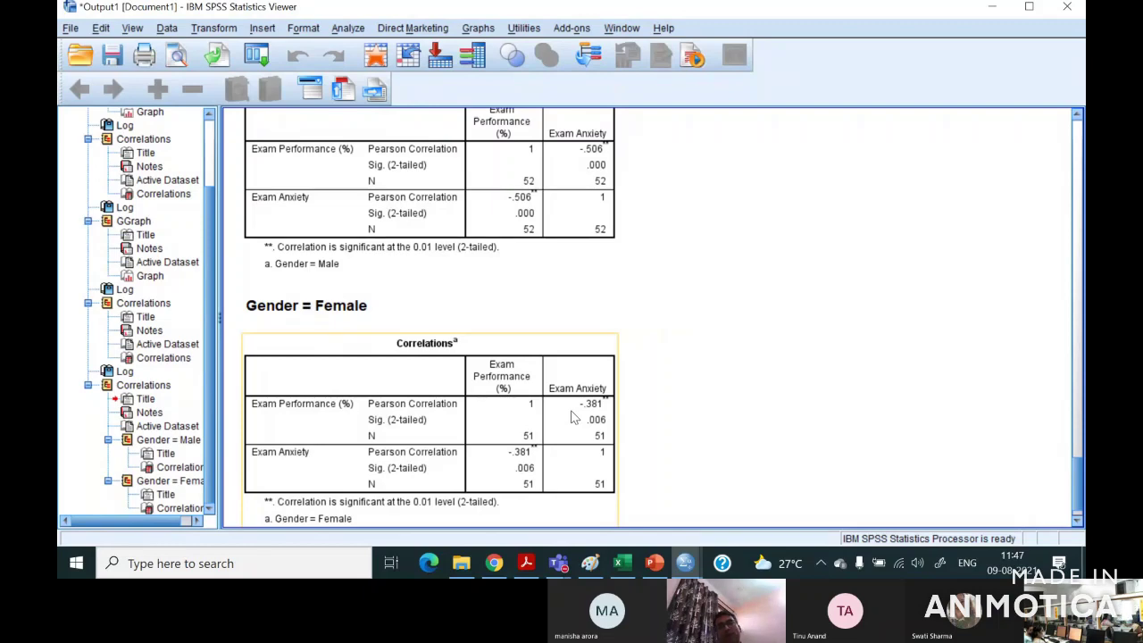
left_click(462, 310)
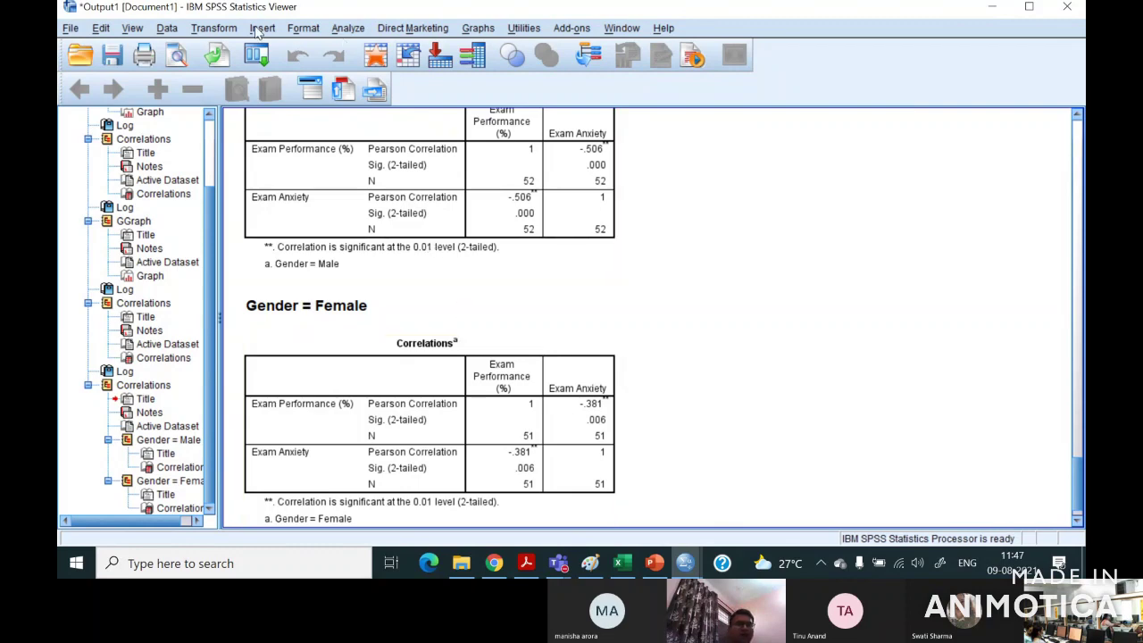
Turn off the gender split so that all cases are analyzed without creating groups.
left_click(164, 28)
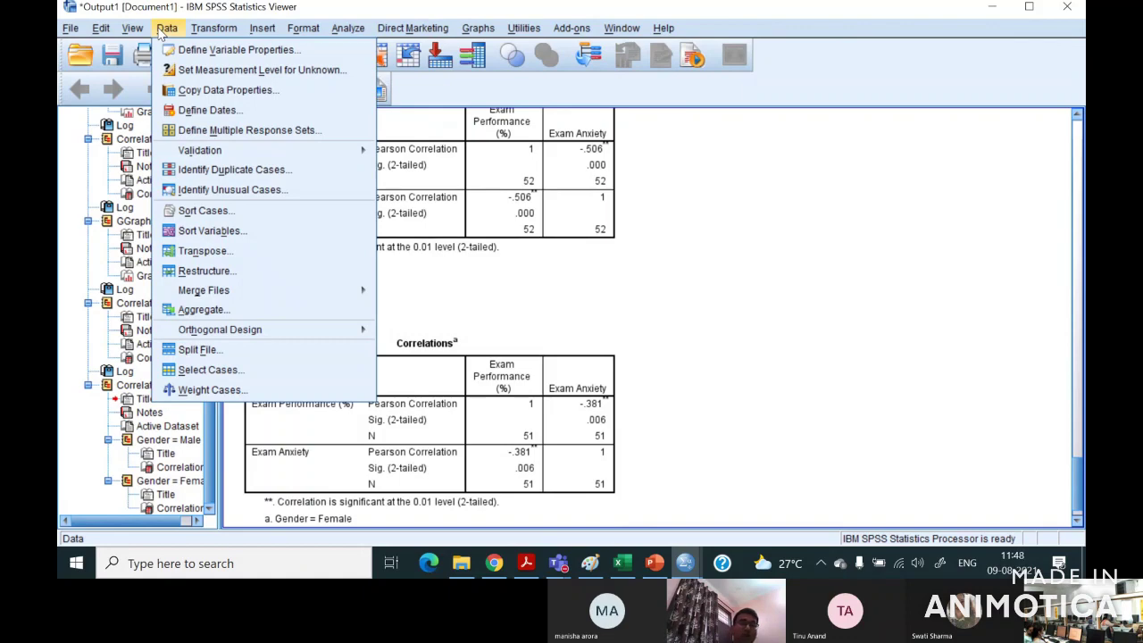
left_click(215, 351)
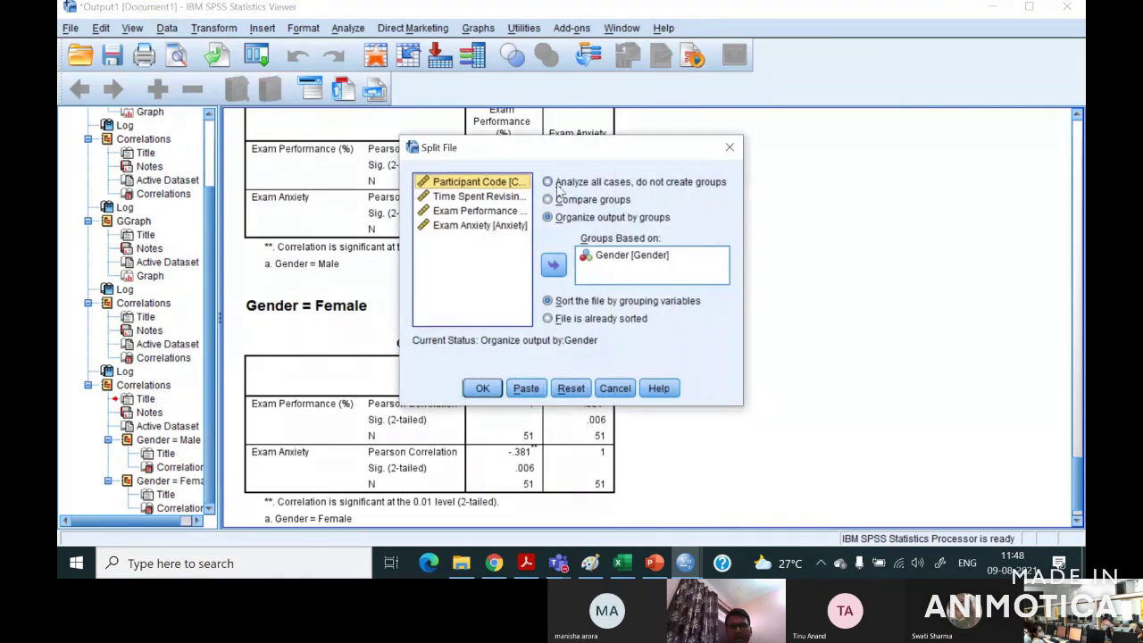
left_click(560, 183)
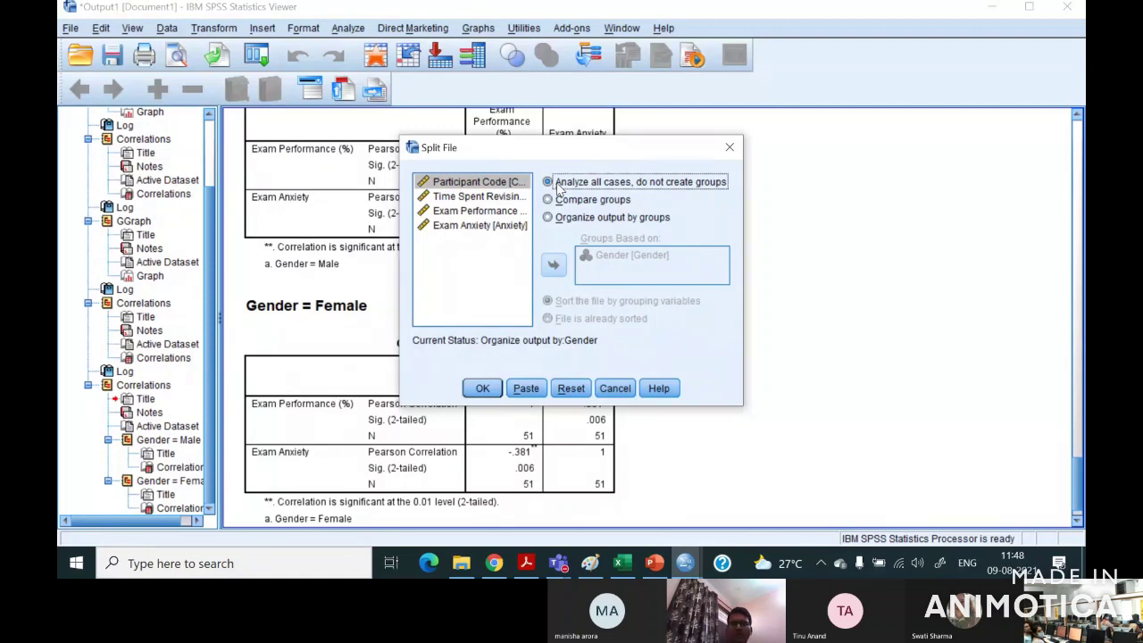
left_click(479, 389)
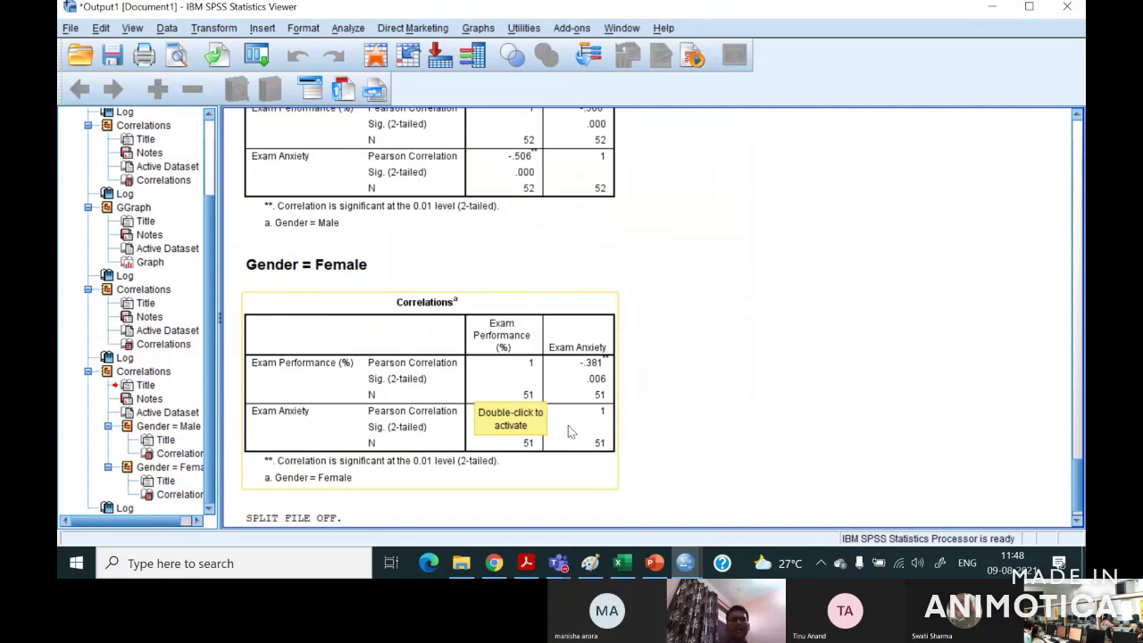
scroll(588, 458, "down", 1)
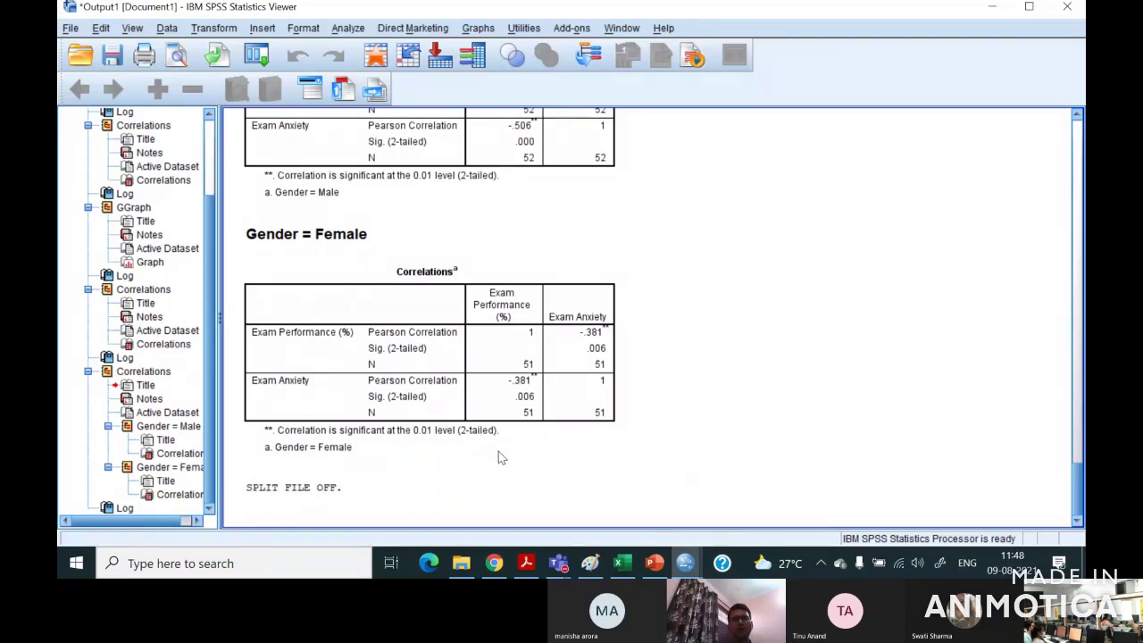
Start defining a Matrix Scatter chart from the legacy Scatter/Dot types.
left_click(479, 29)
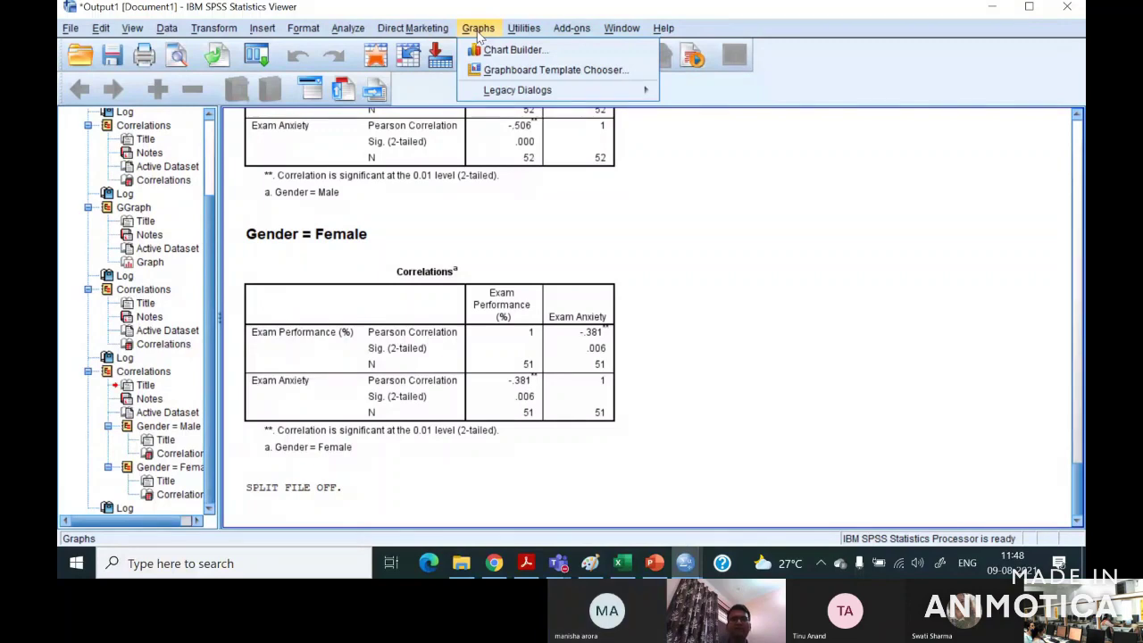
mouse_move(551, 99)
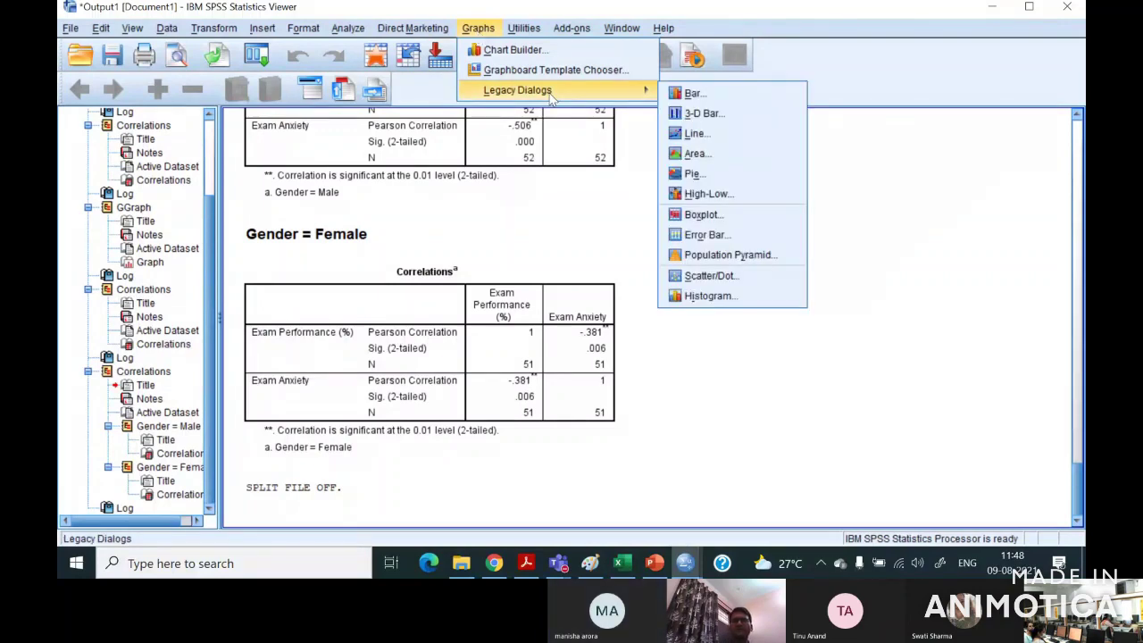
left_click(715, 277)
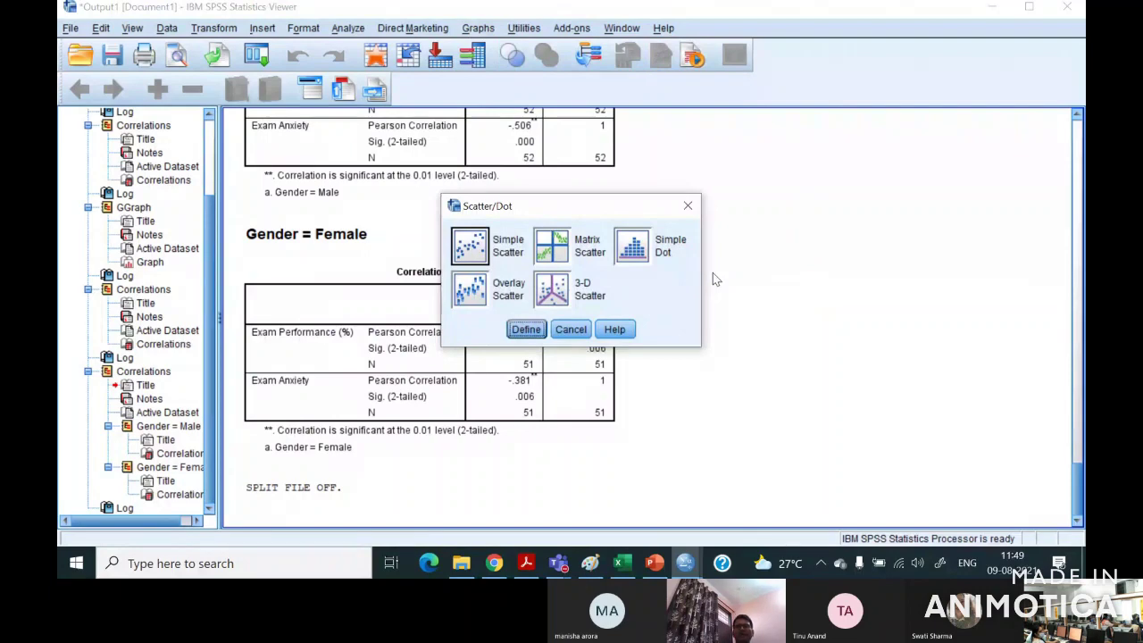
left_click(545, 251)
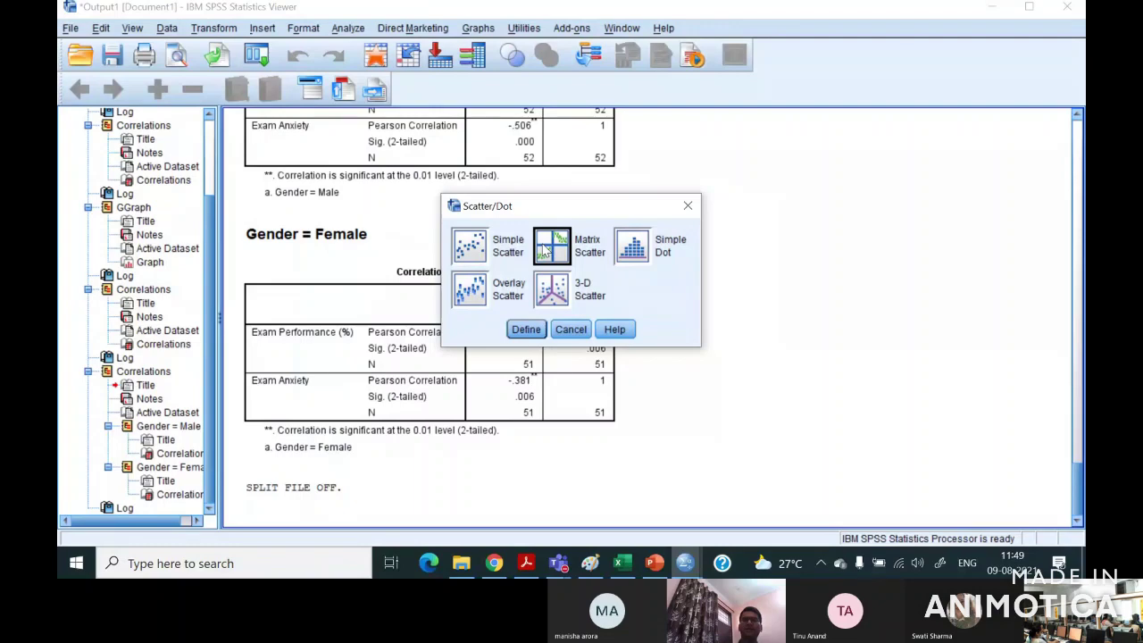
left_click(526, 330)
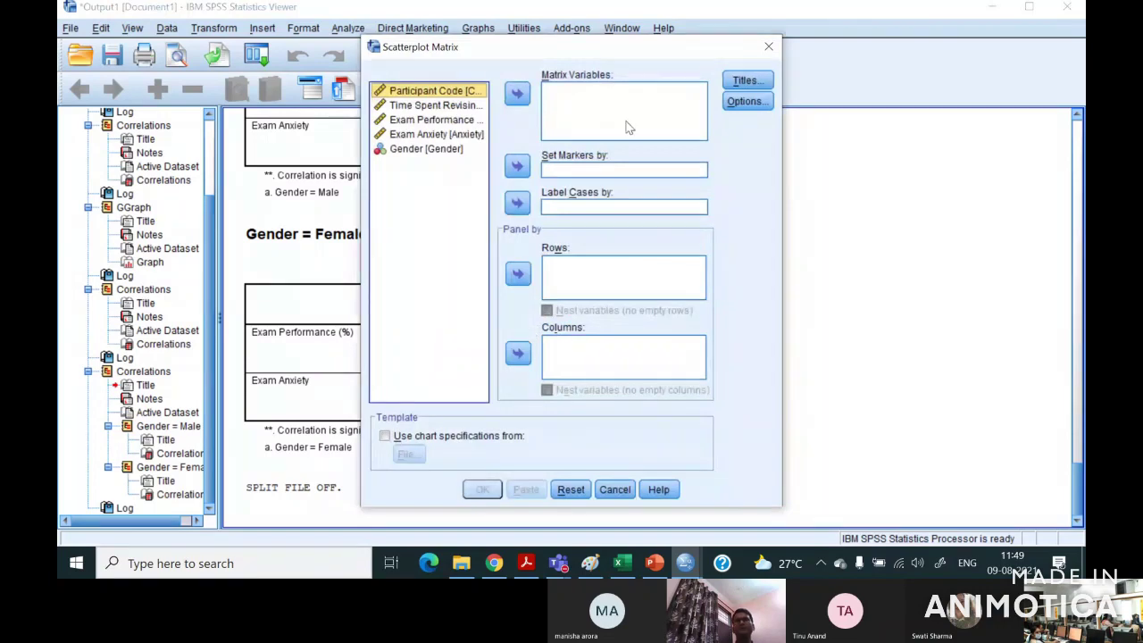
Generate the scatterplot matrix with Time Spent Revising, Exam Performance (%) and Exam Anxiety as matrix variables, and view the chart.
left_click(451, 107)
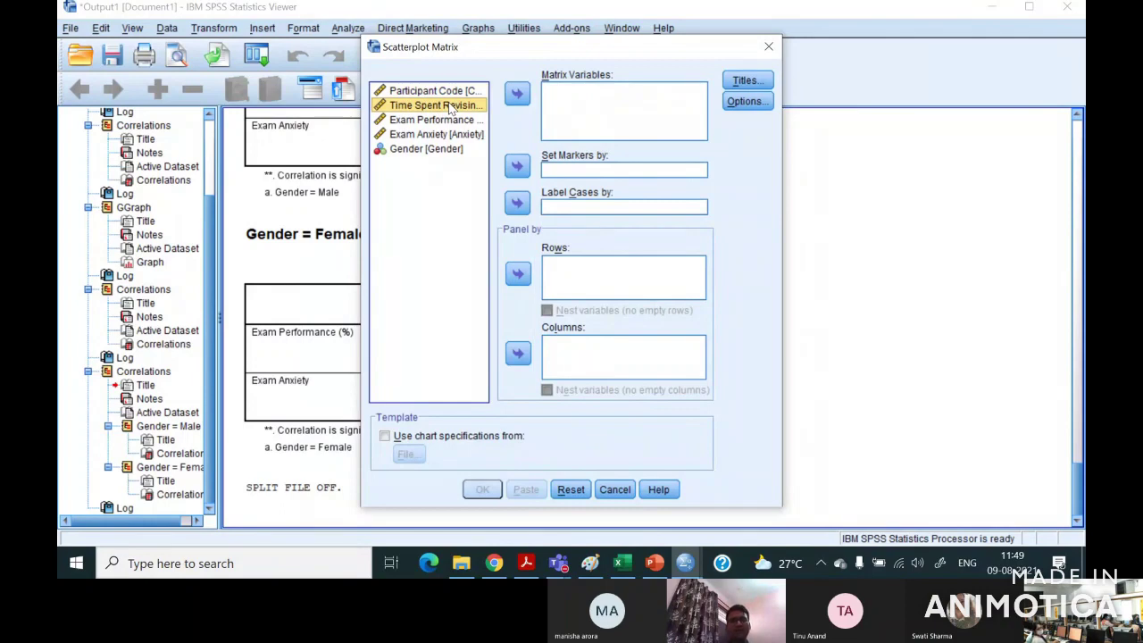
key("shift+Down")
key("shift+Down")
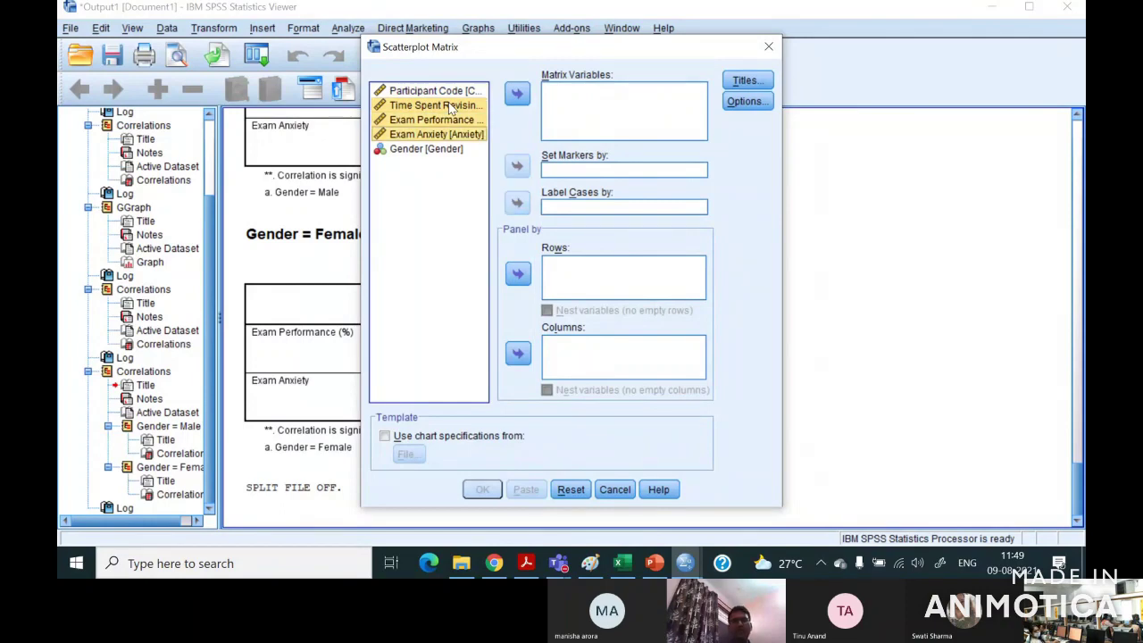
left_click(518, 95)
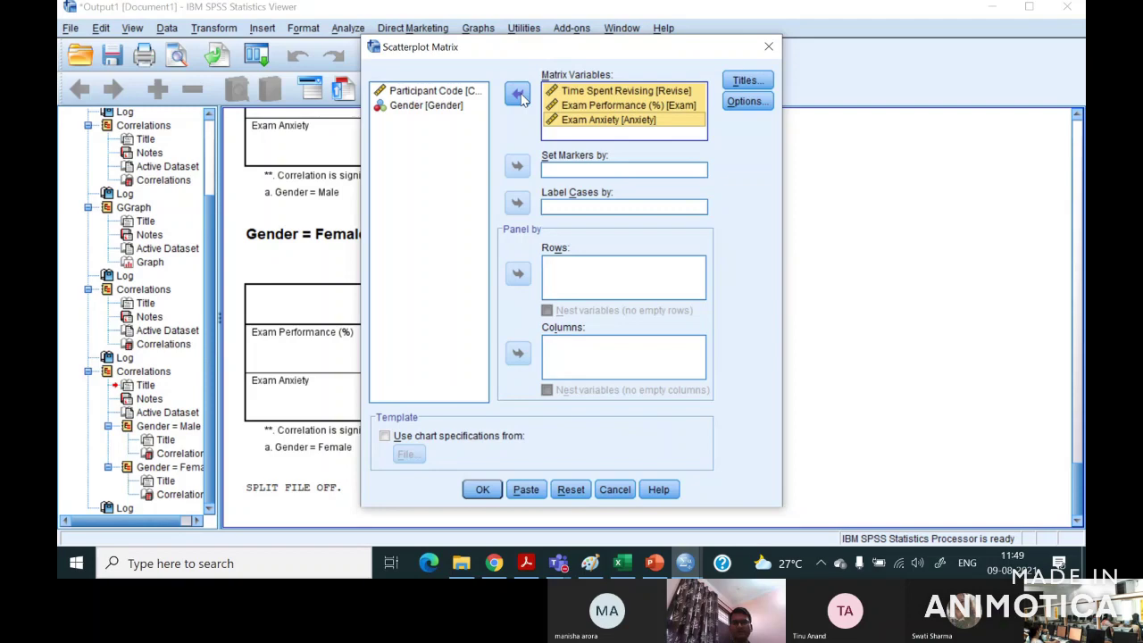
left_click(482, 491)
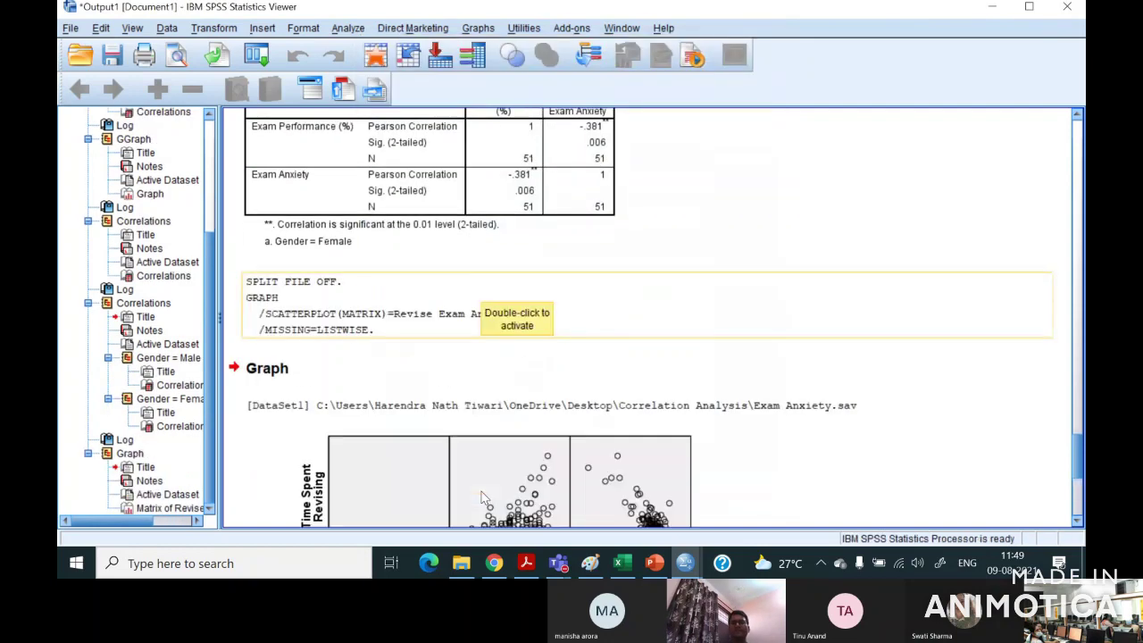
scroll(789, 444, "down", 6)
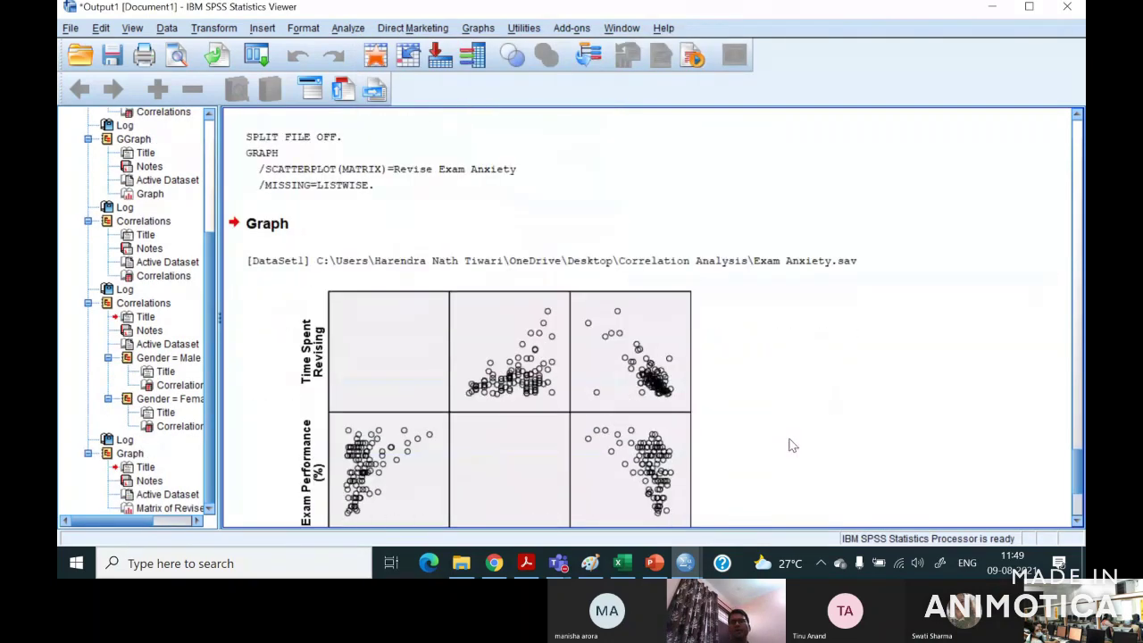
scroll(789, 444, "down", 2)
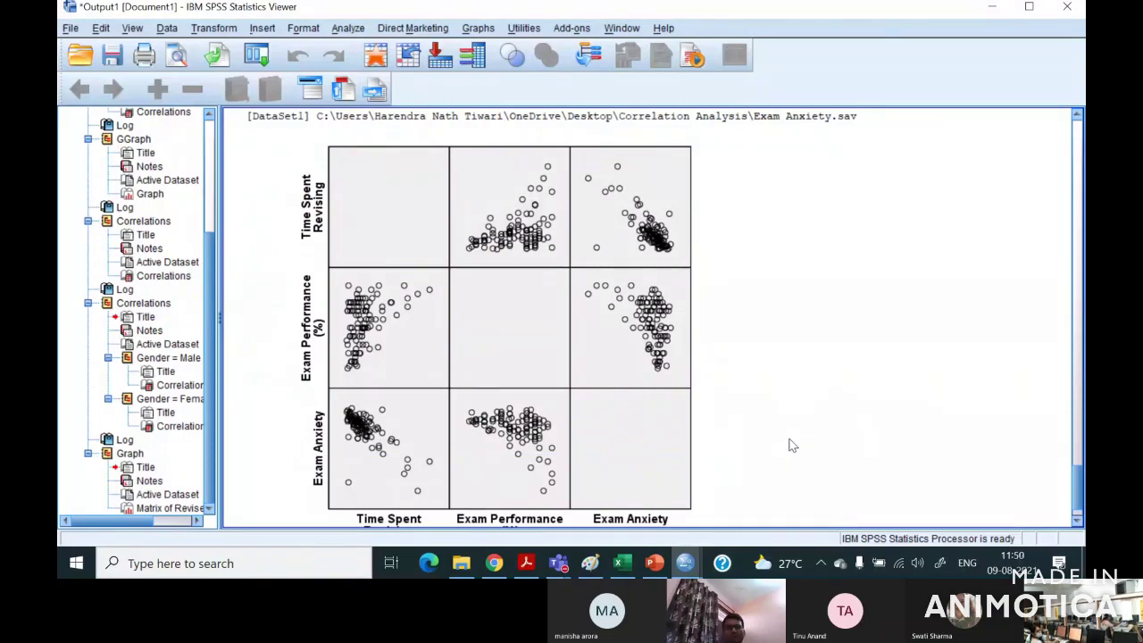
Add linear fit lines without confidence intervals to all panels of the scatterplot matrix in the Chart Editor and return to the output.
left_click(559, 216)
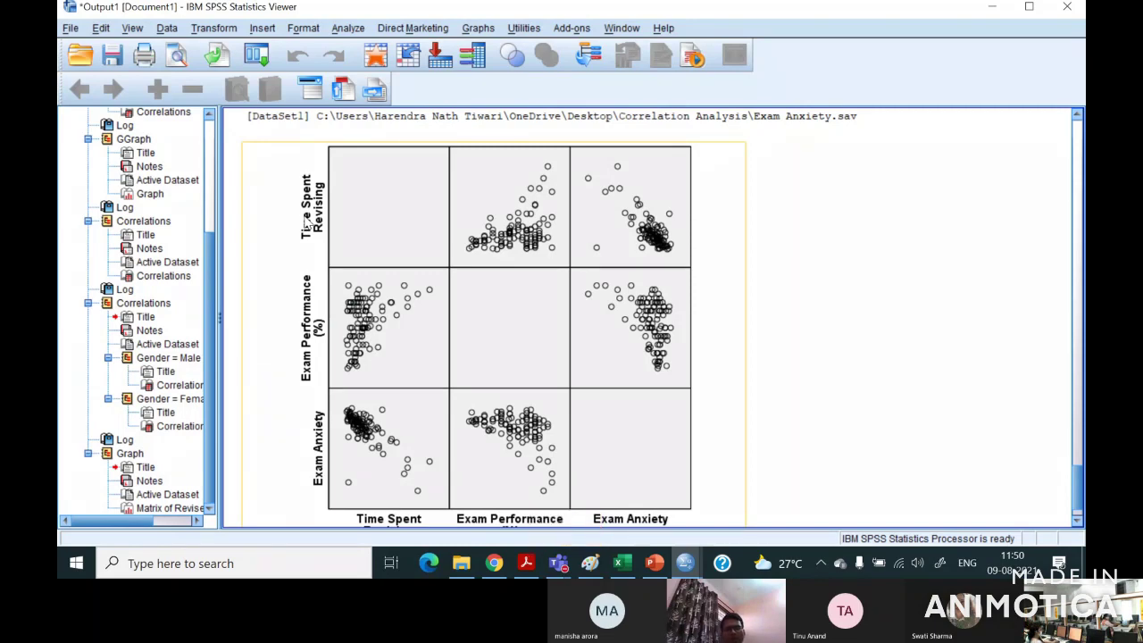
left_click(433, 226)
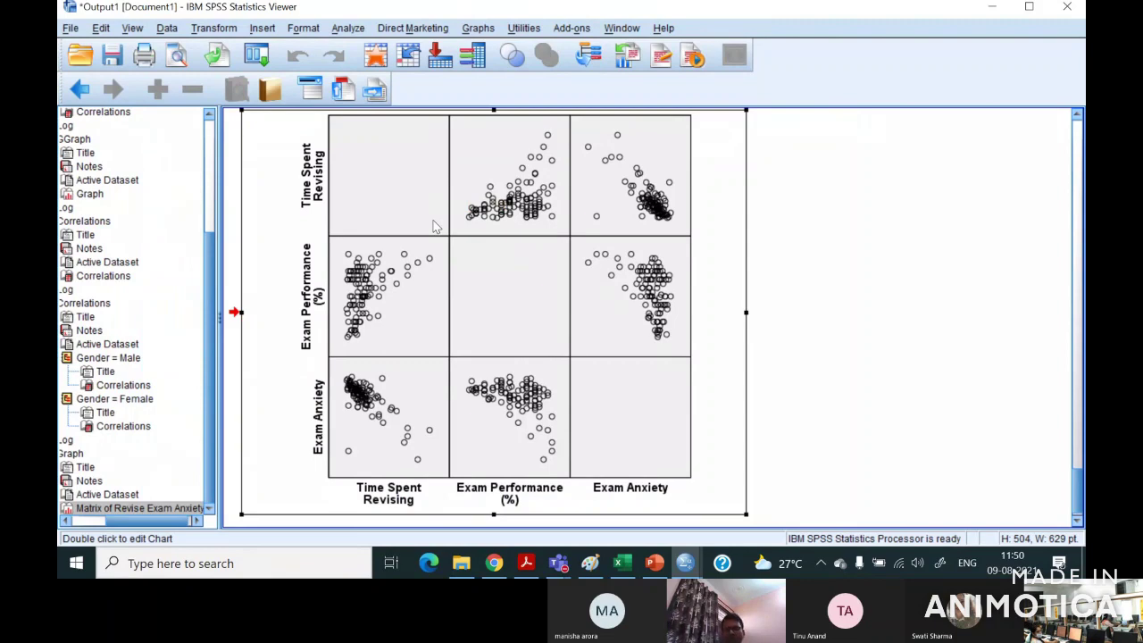
double_click(435, 227)
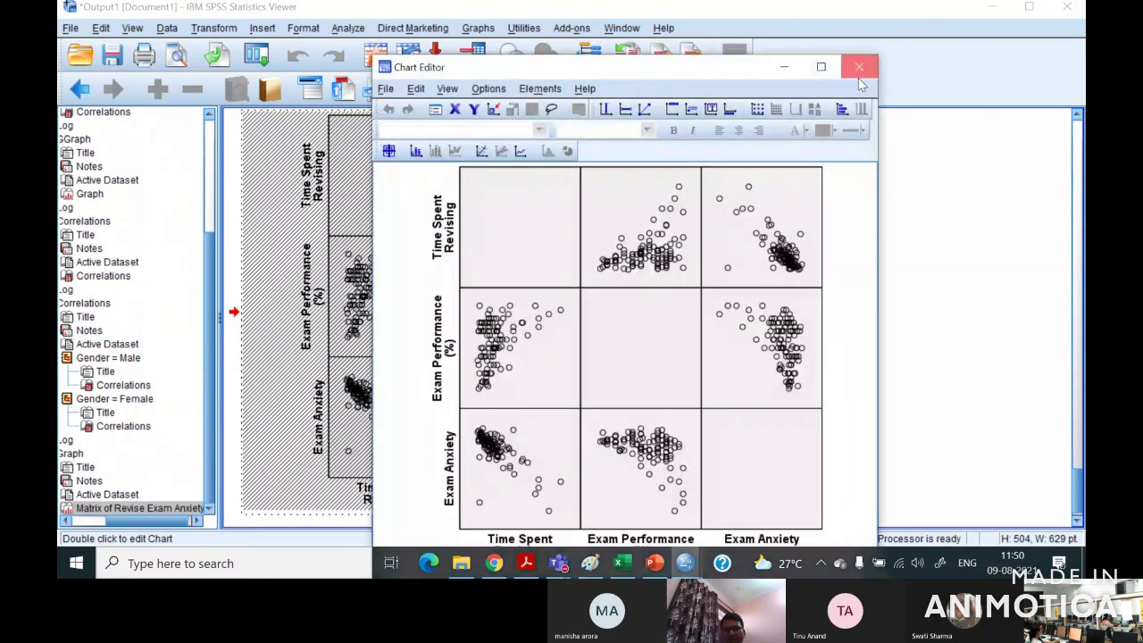
left_click(858, 79)
double_click(571, 211)
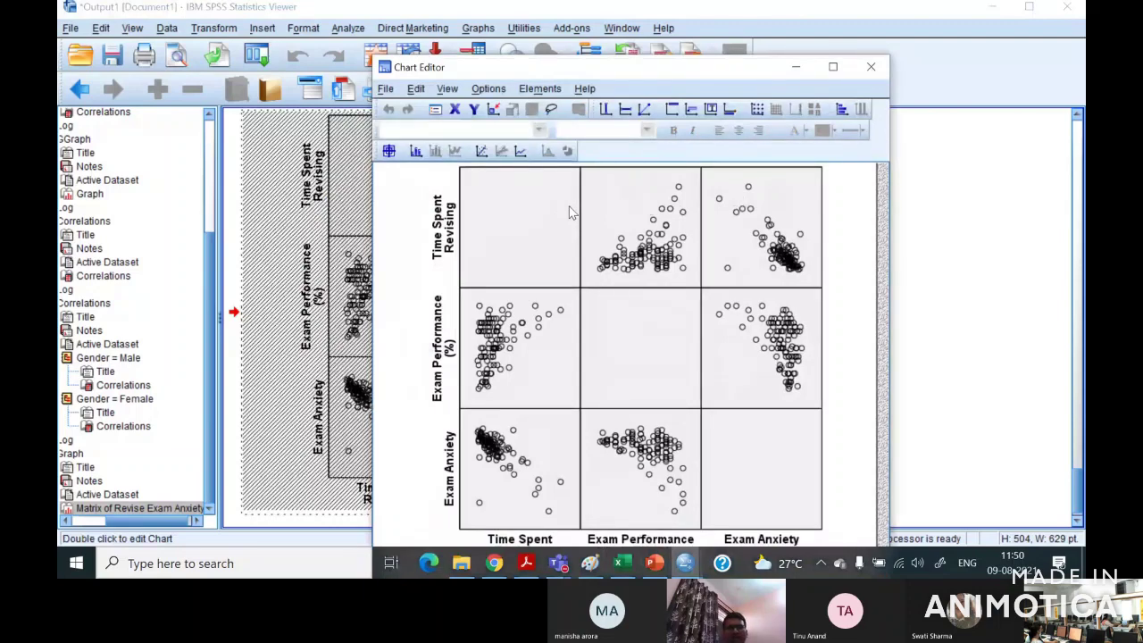
left_click(480, 152)
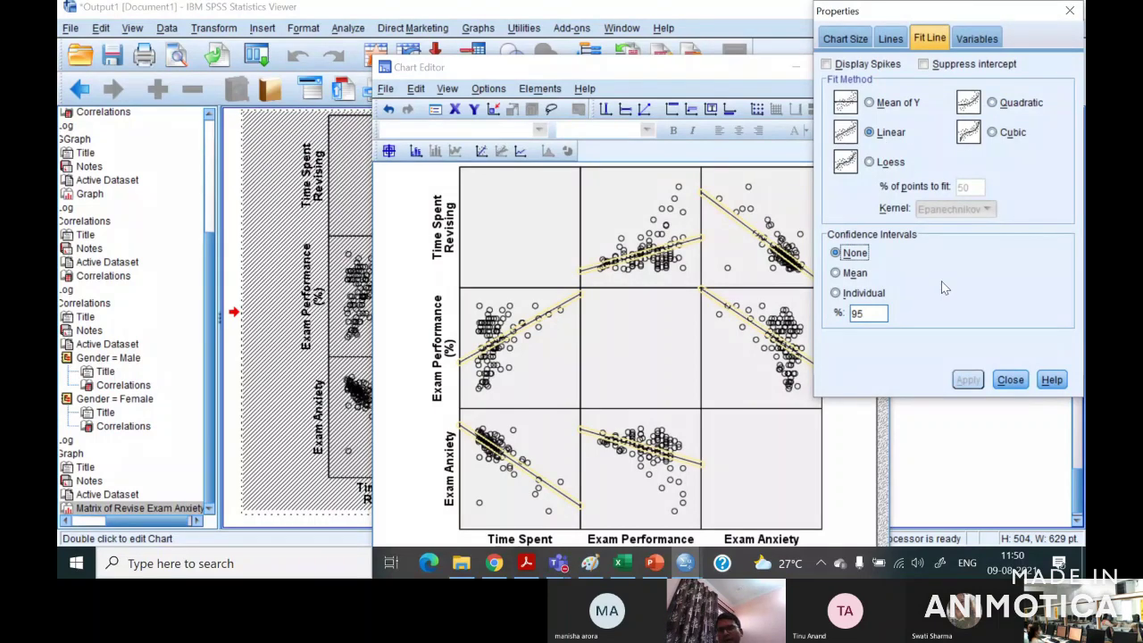
left_click(1009, 381)
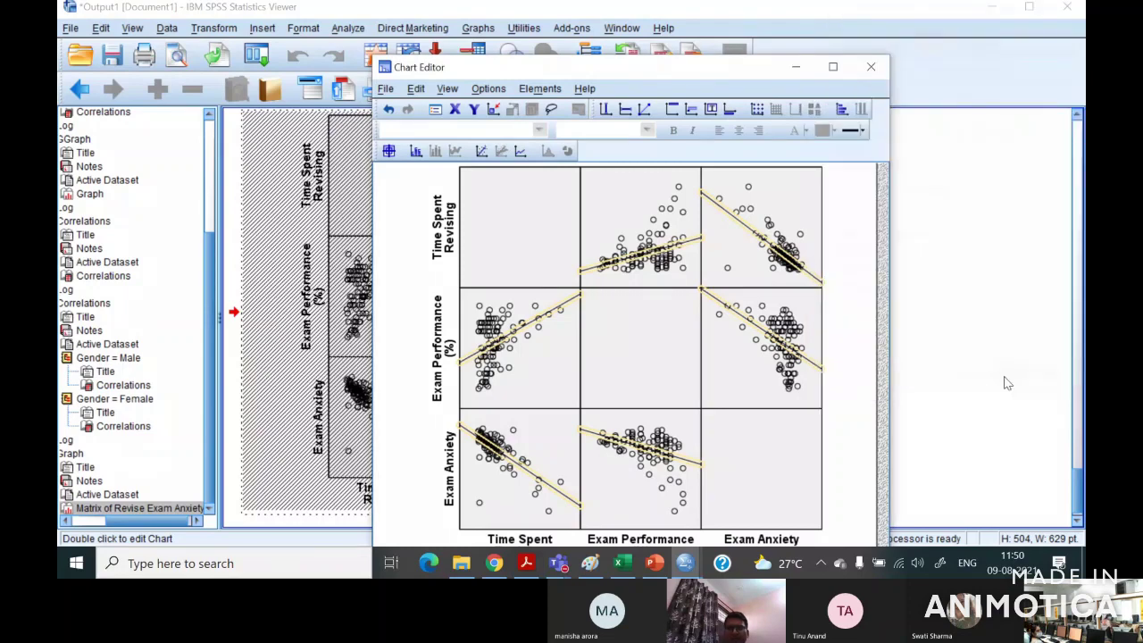
left_click(870, 67)
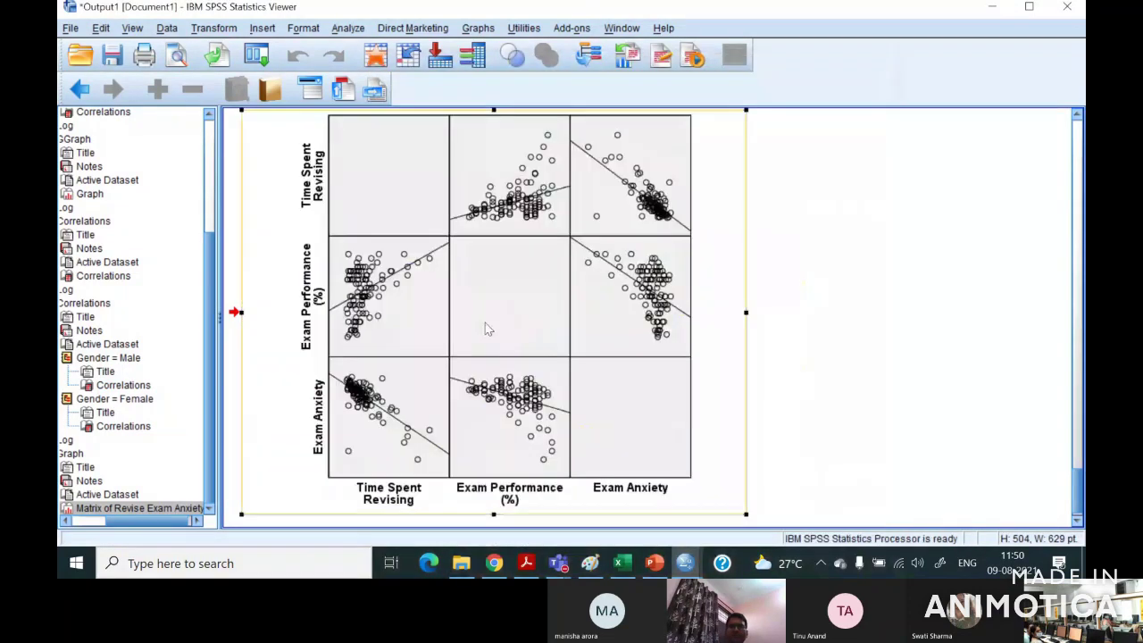